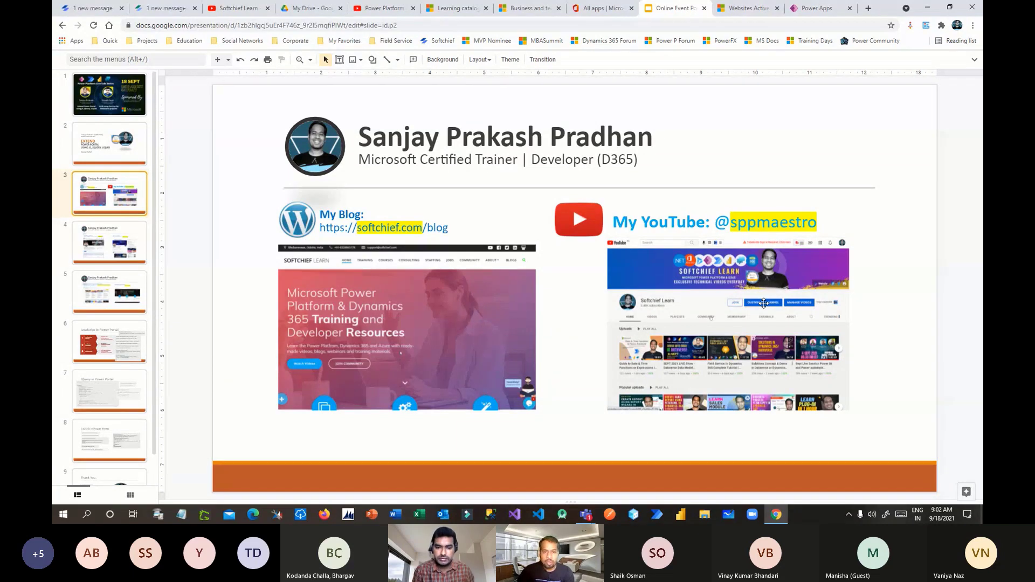
# - Advance past the LinkedIn and Twitter slide to slide 5 on the Mumbai Power Platform and Softchief communities
pyautogui.click(99, 232)
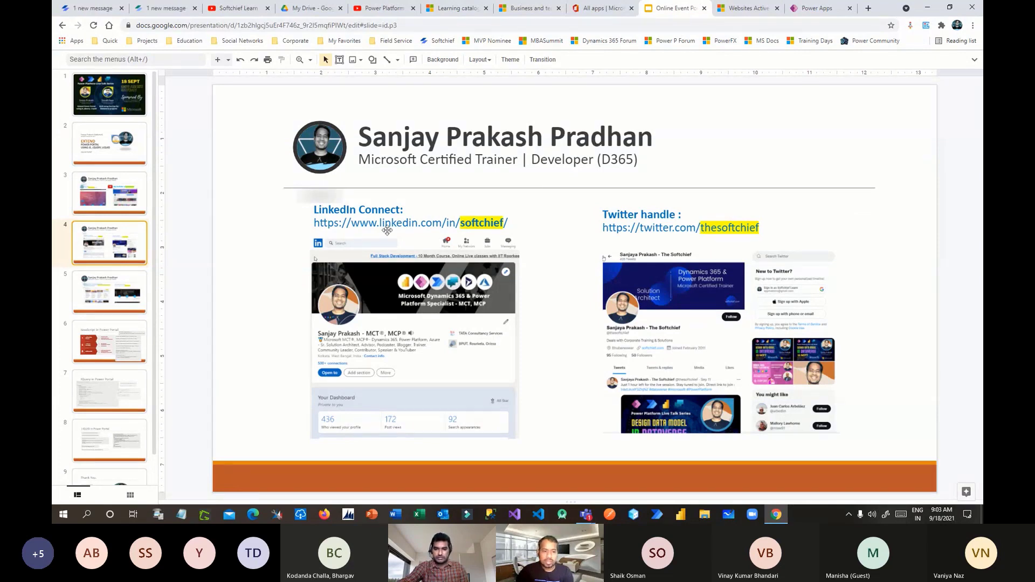
pyautogui.click(111, 287)
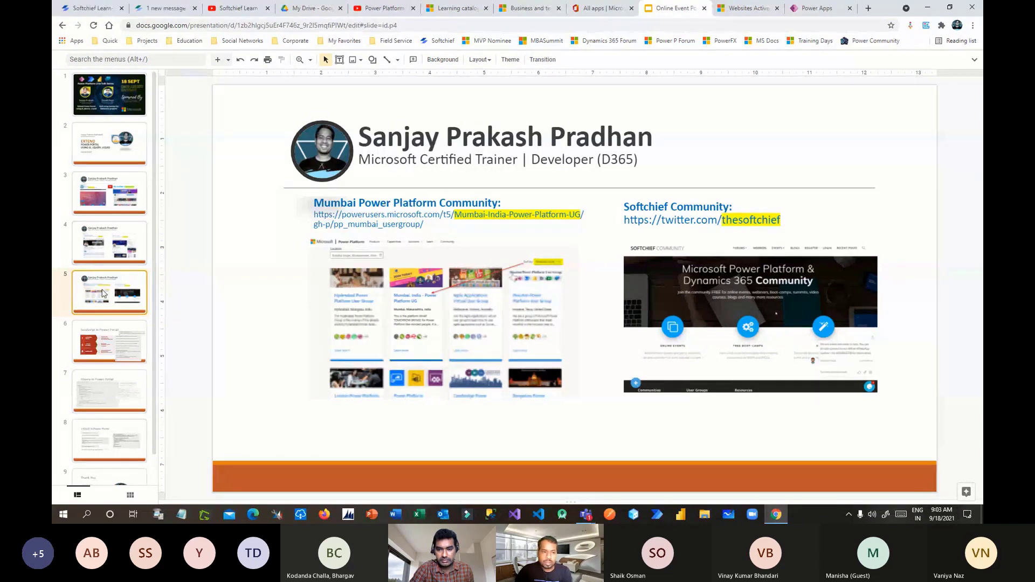
# - Browse the Softchief Community Members list, then return to the Google Slides community slide
pyautogui.click(162, 8)
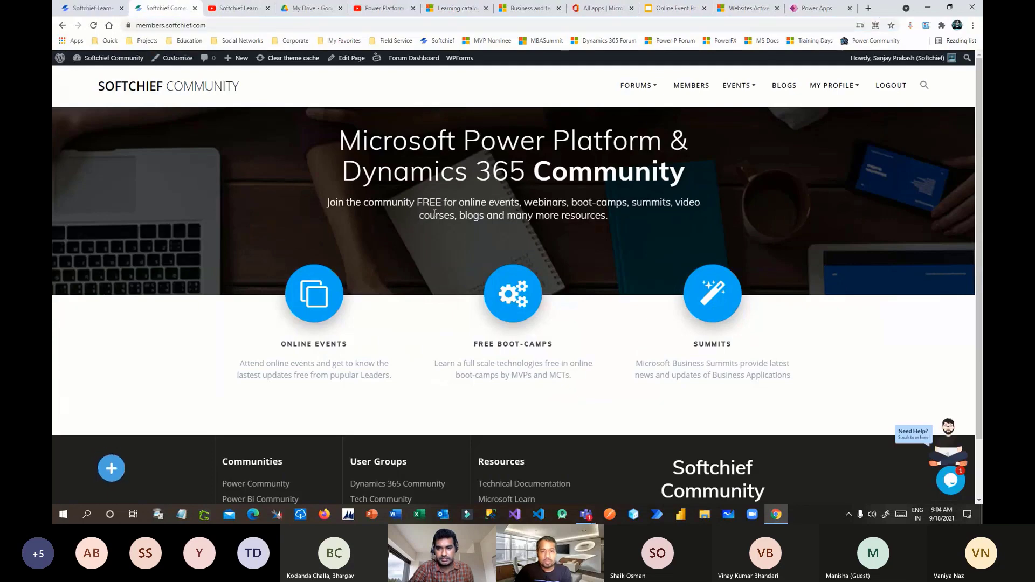
pyautogui.scroll(-1, 679, 261)
pyautogui.scroll(1, 680, 261)
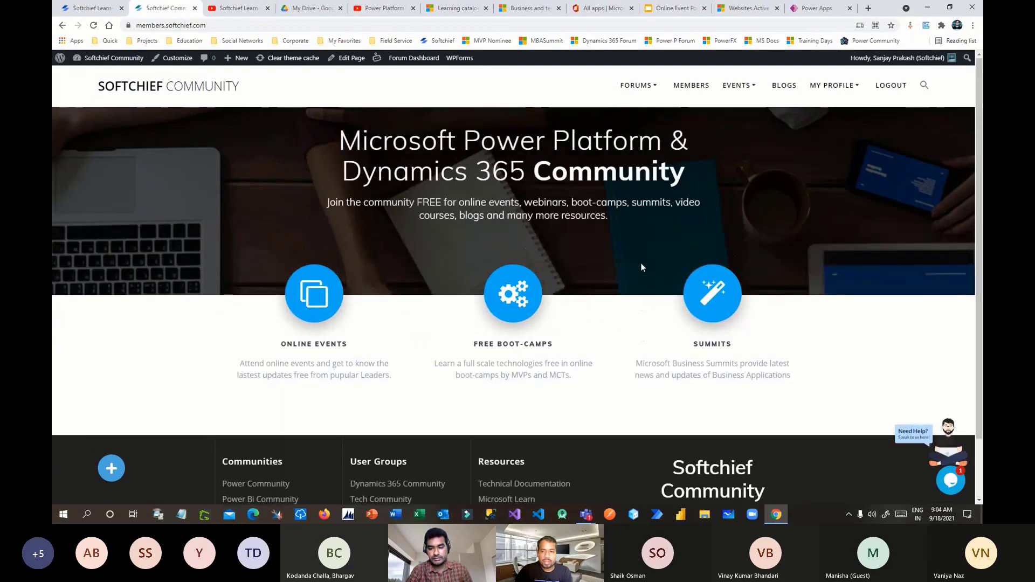
pyautogui.click(692, 87)
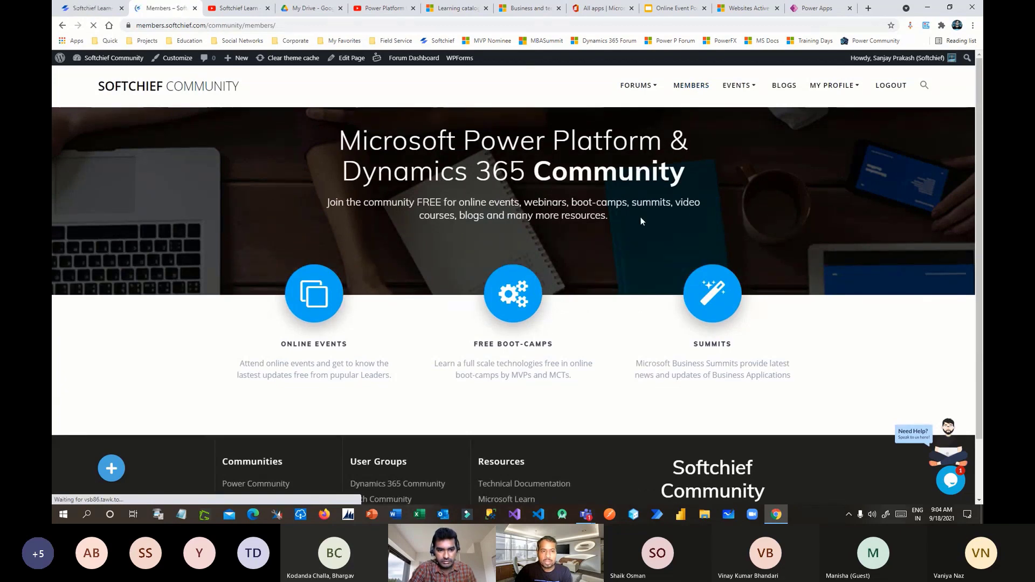
pyautogui.scroll(-20, 636, 241)
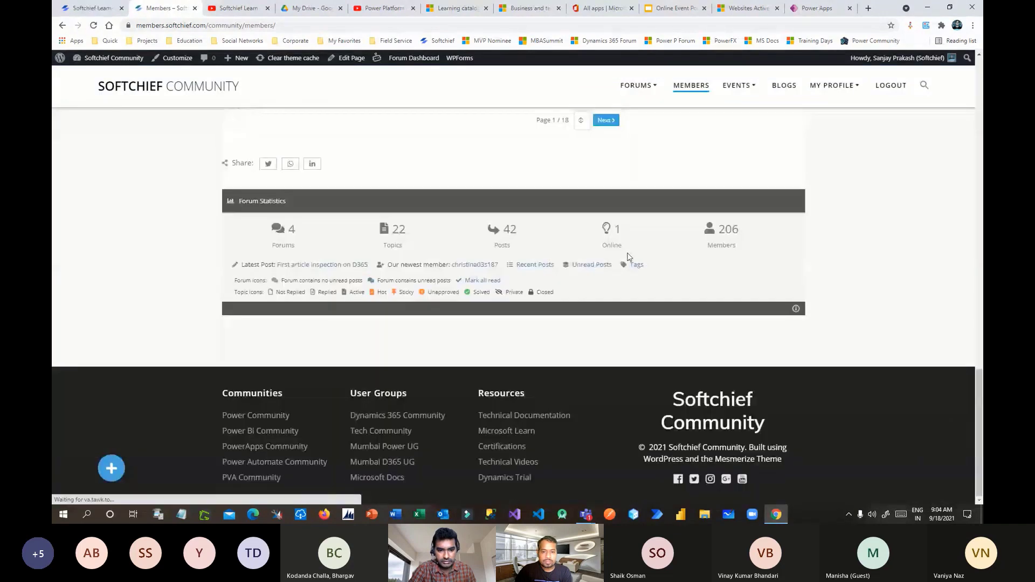
pyautogui.scroll(4, 659, 241)
pyautogui.scroll(8, 659, 241)
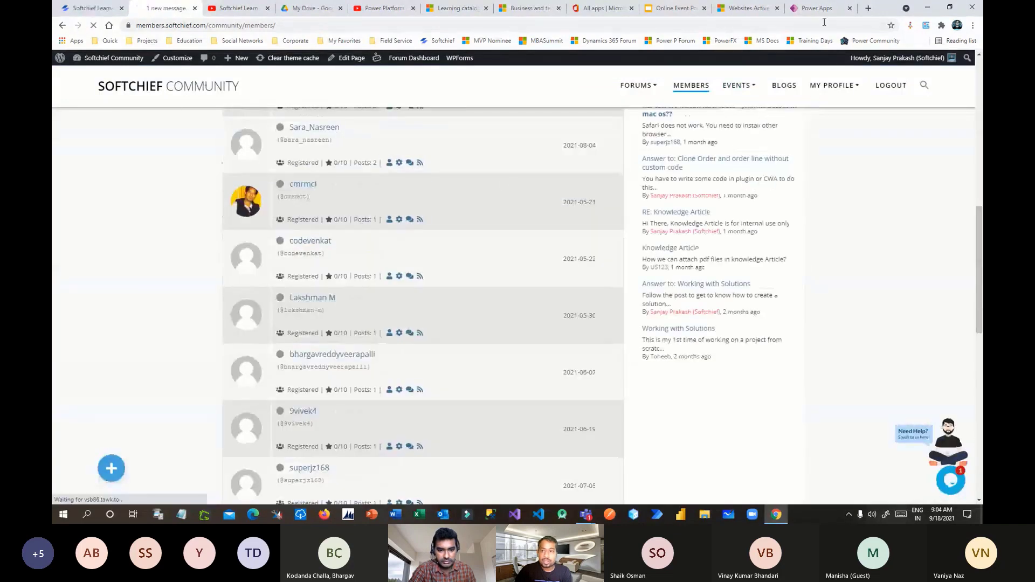
pyautogui.click(674, 8)
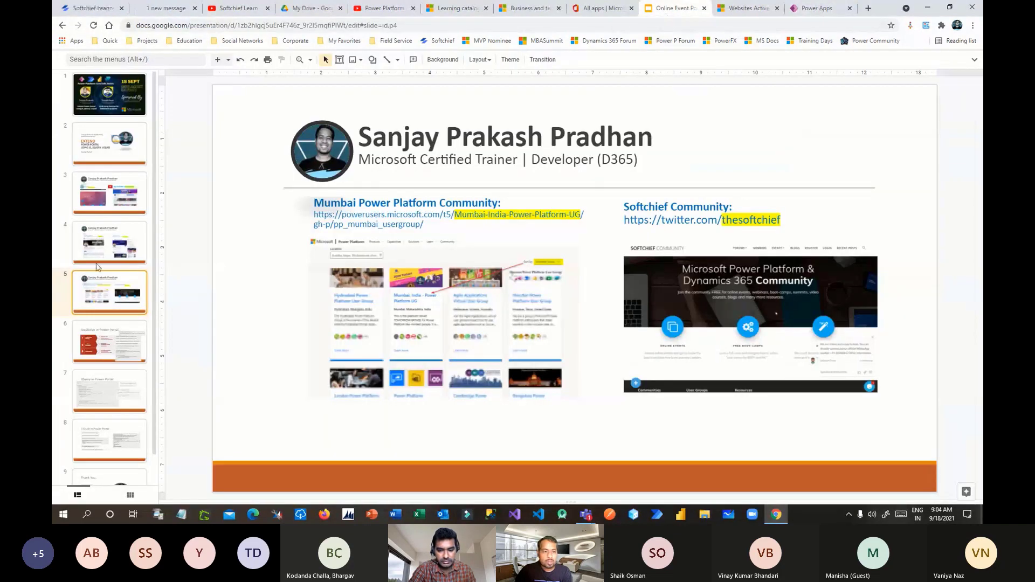
# - Show slide 6, 'JavaScript in Power Portal', covering field visibility, value changes and validation
pyautogui.click(113, 337)
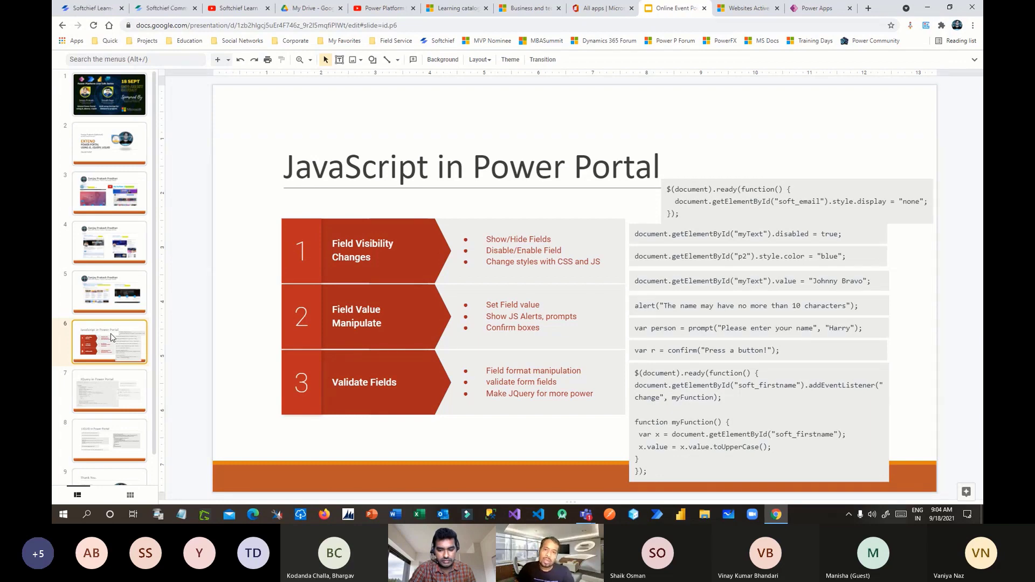
# - Review the Web Templates list in Portal Management
pyautogui.click(743, 9)
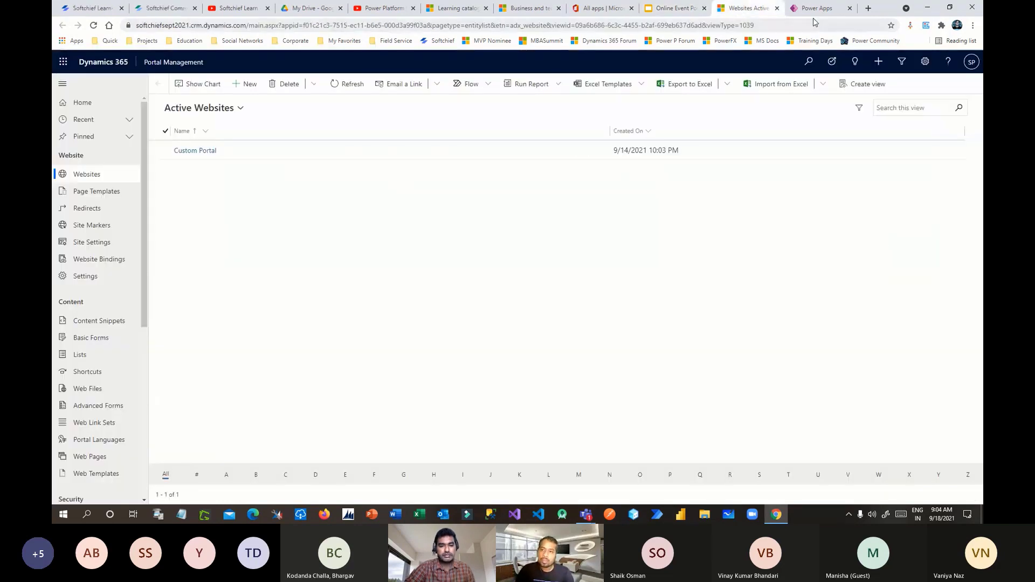
pyautogui.click(816, 8)
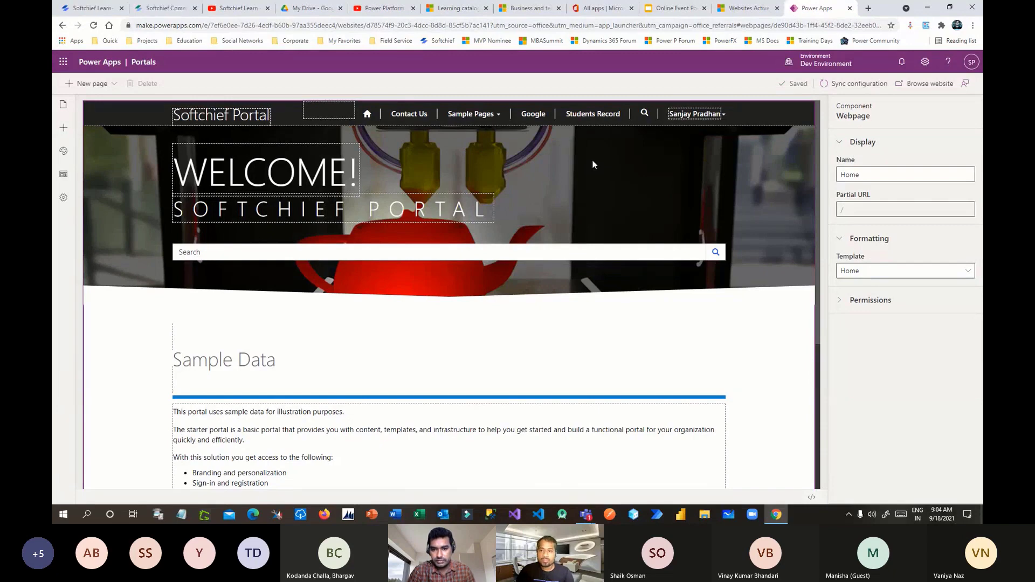
pyautogui.click(748, 13)
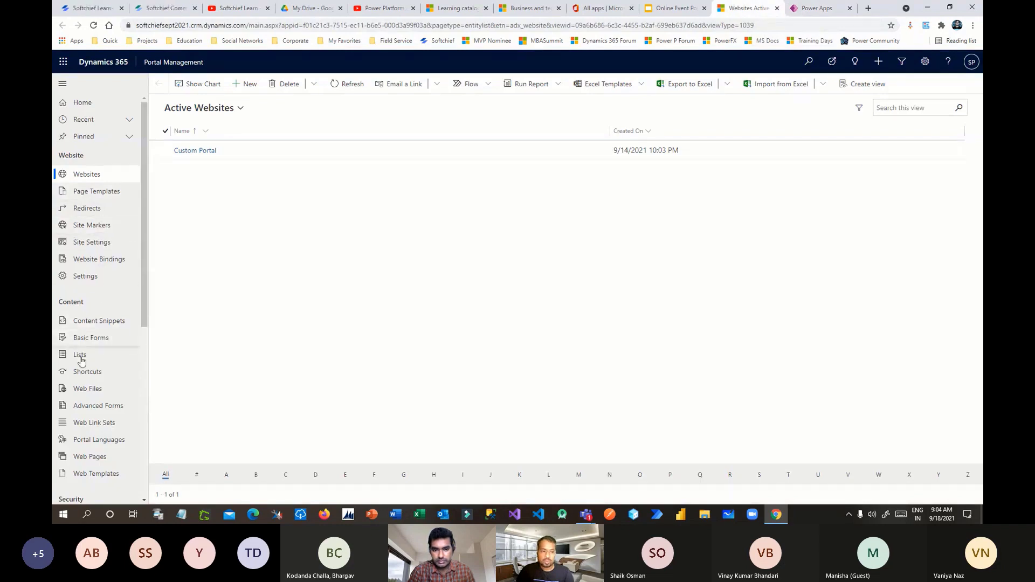
pyautogui.scroll(-2, 90, 401)
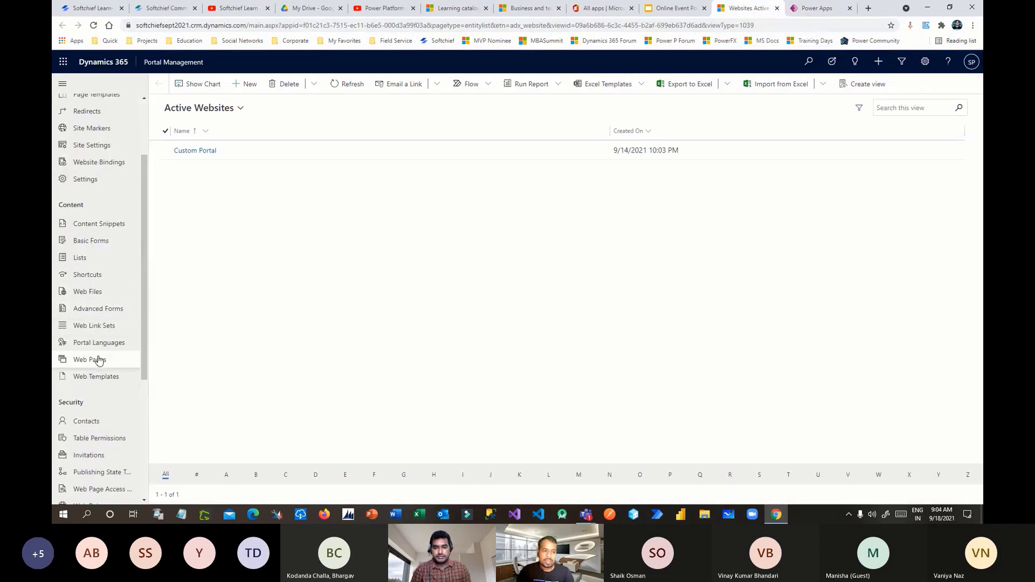
pyautogui.click(95, 378)
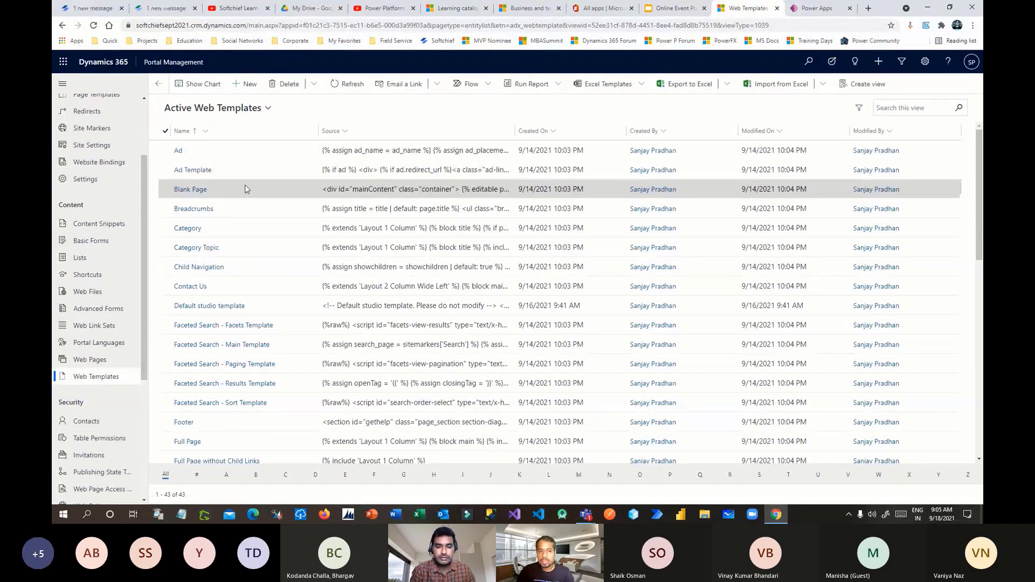
pyautogui.scroll(-5, 237, 253)
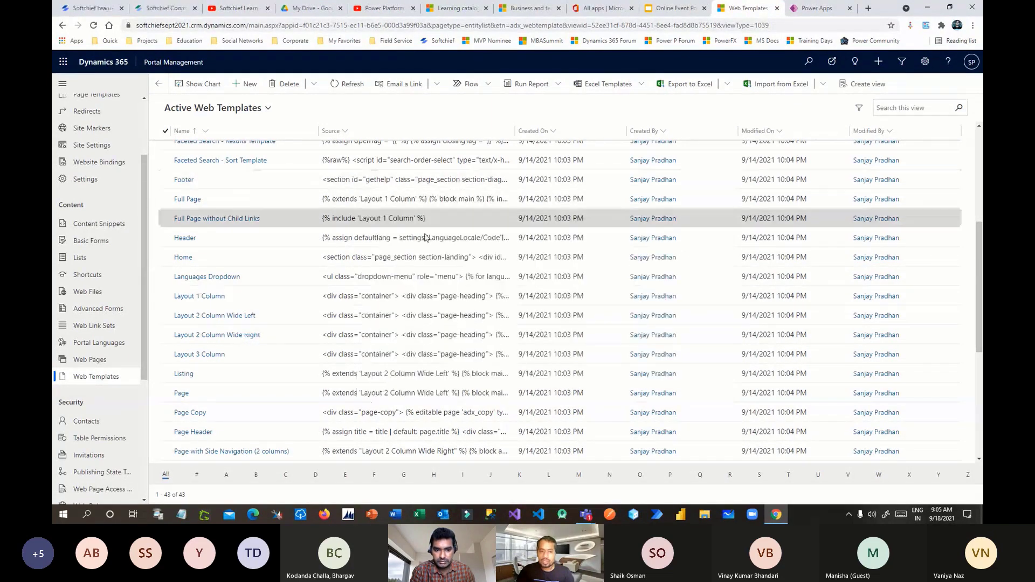
pyautogui.scroll(5, 425, 336)
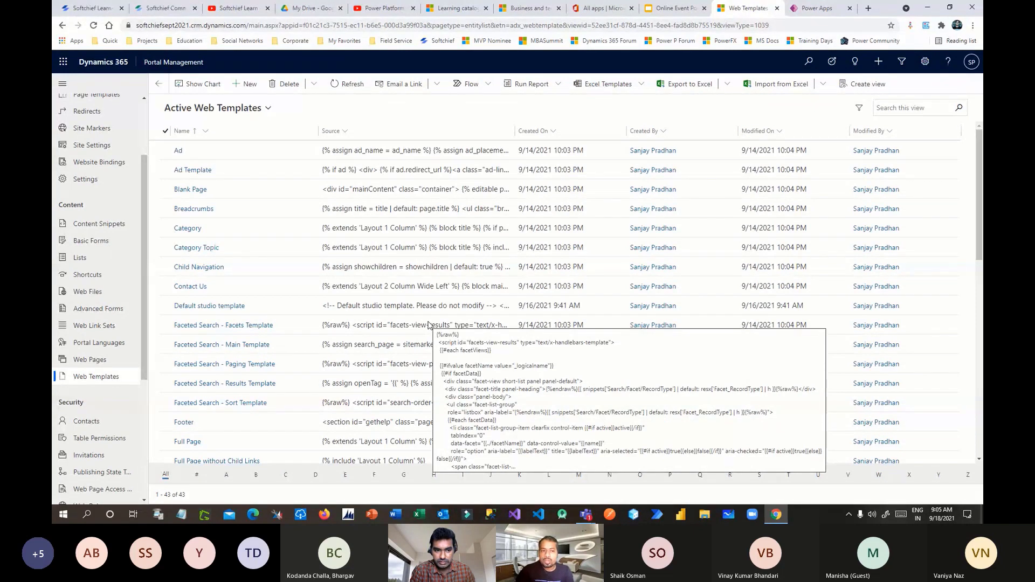
# - Open the Basic Forms list and launch the live Softchief portal from the portal studio
pyautogui.click(85, 244)
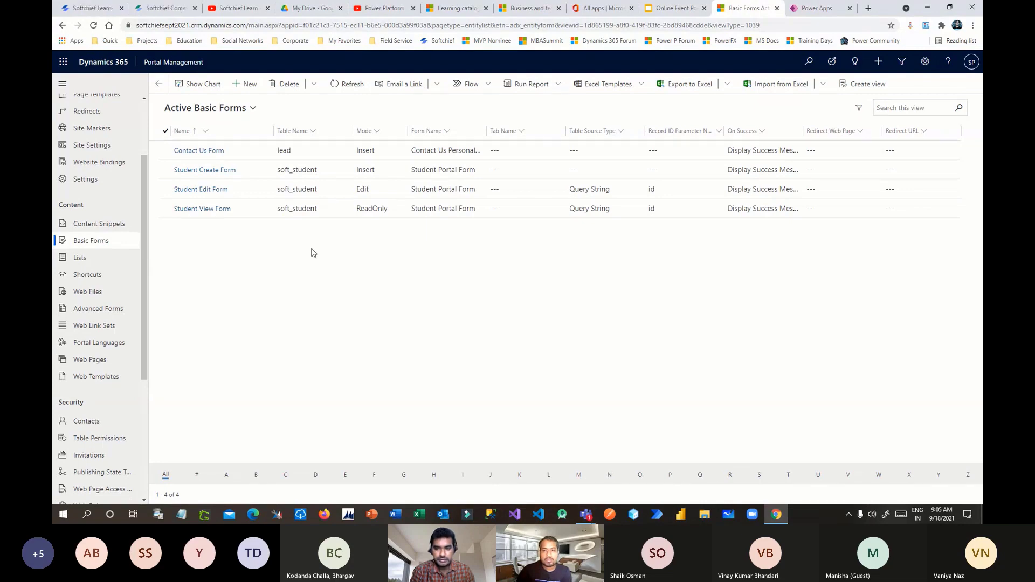
pyautogui.click(816, 9)
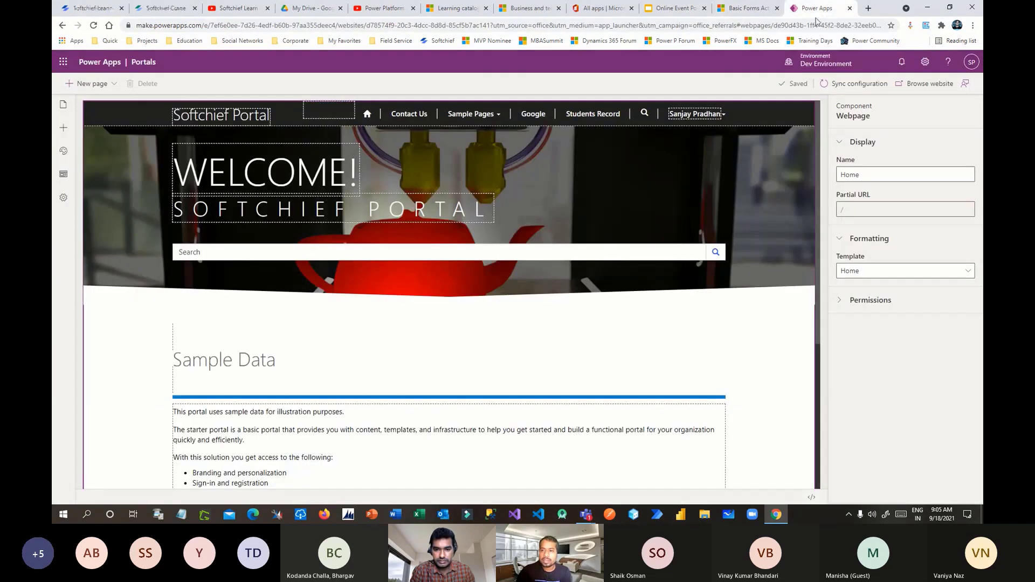
pyautogui.click(912, 85)
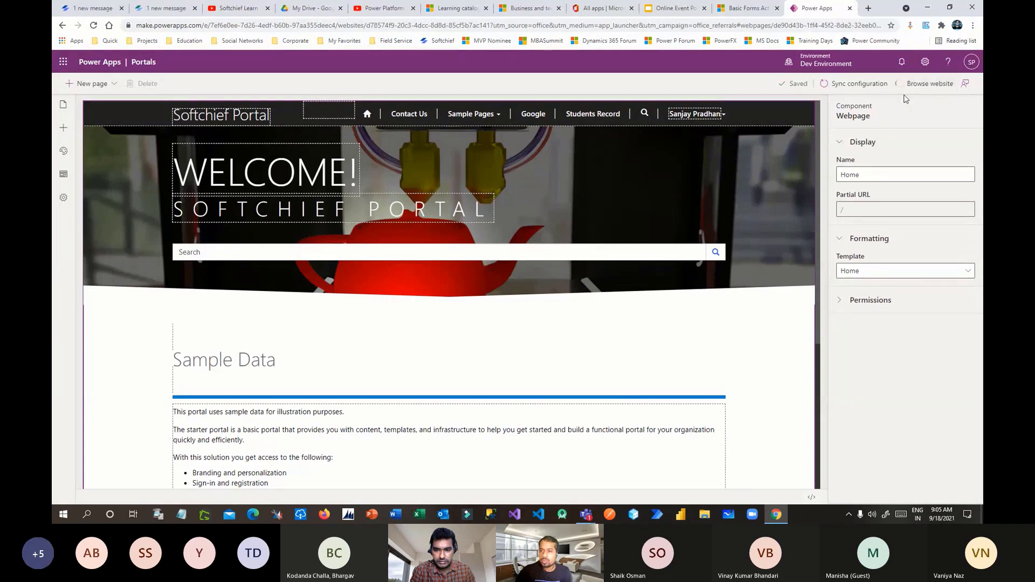
pyautogui.click(750, 8)
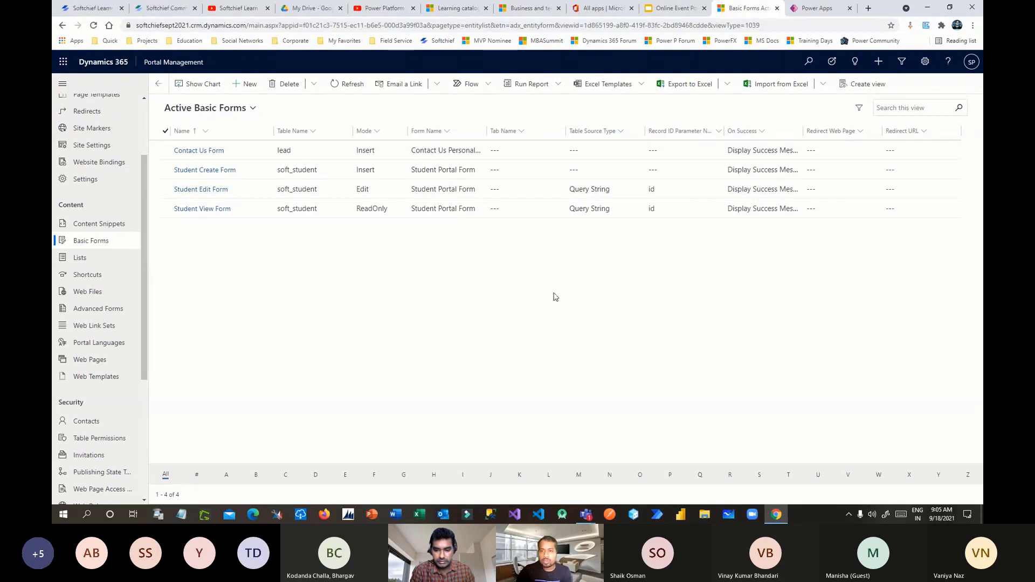
pyautogui.hotkey('ctrl', 'shift', 't')
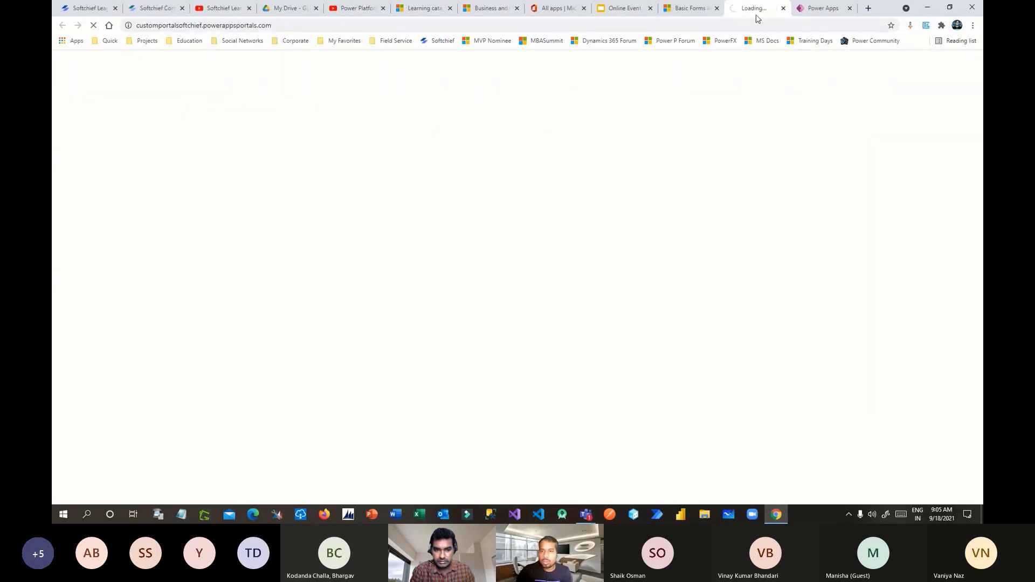
# - Go from the live portal's Students Record page to its sign-in page
pyautogui.moveTo(753, 11); pyautogui.dragTo(809, 11)
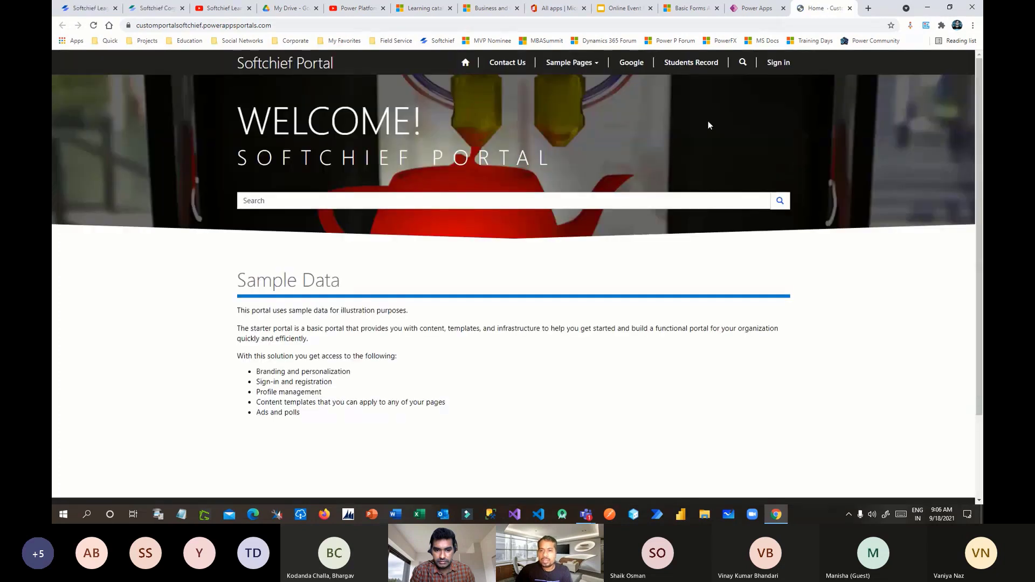
pyautogui.click(692, 64)
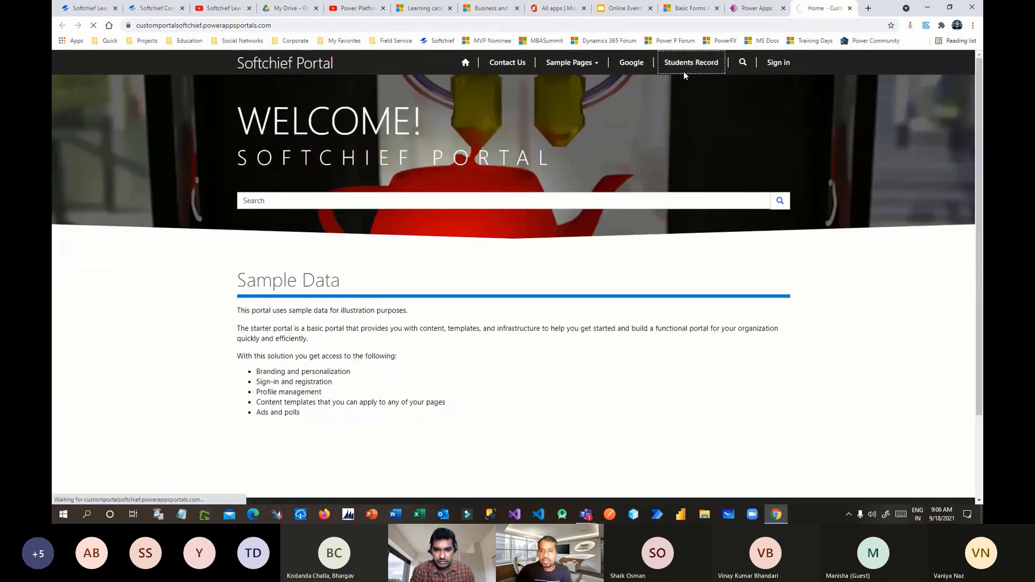
pyautogui.click(705, 69)
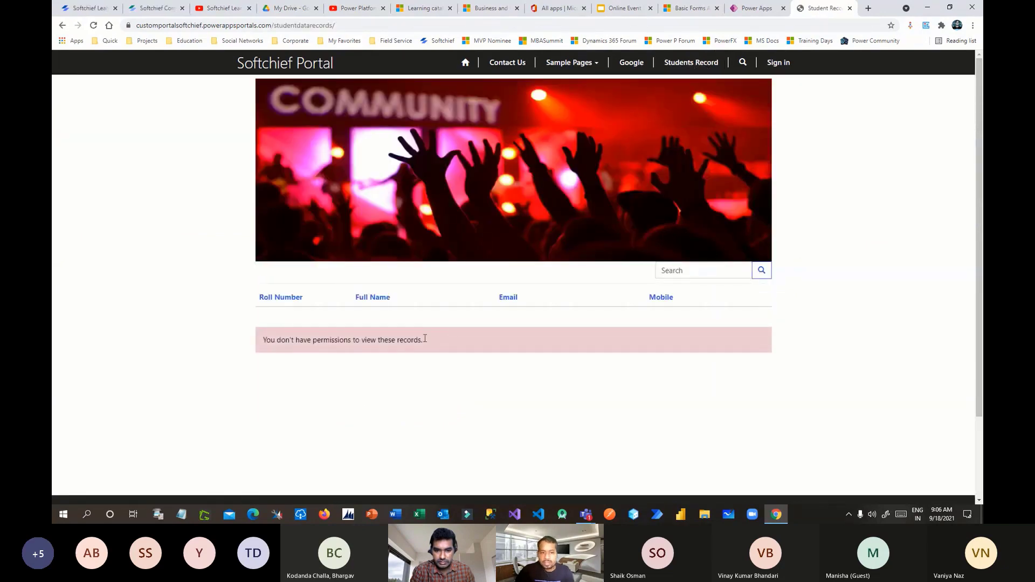
pyautogui.click(777, 64)
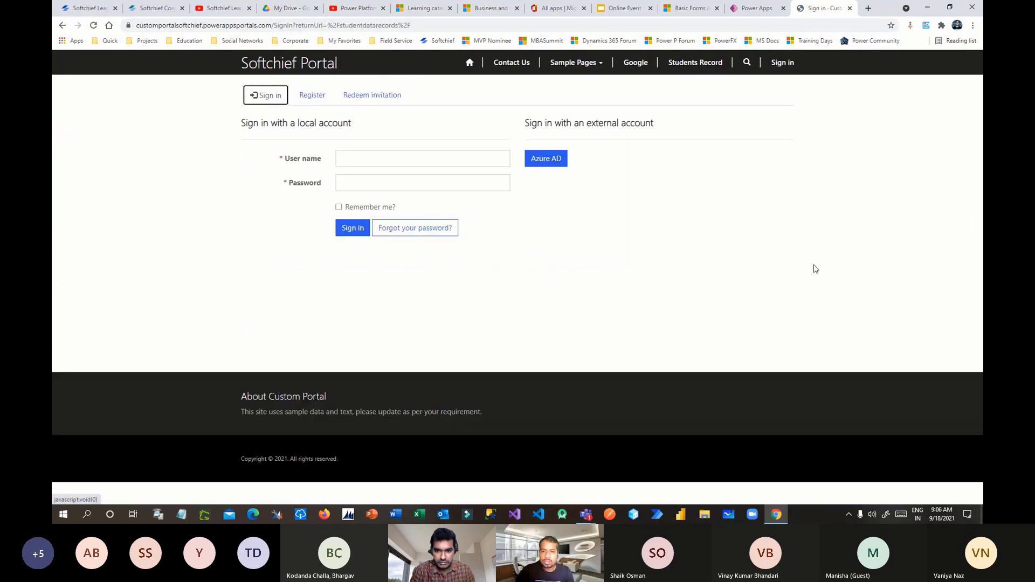
# - Sign in with the saved local account username and its password
pyautogui.click(354, 158)
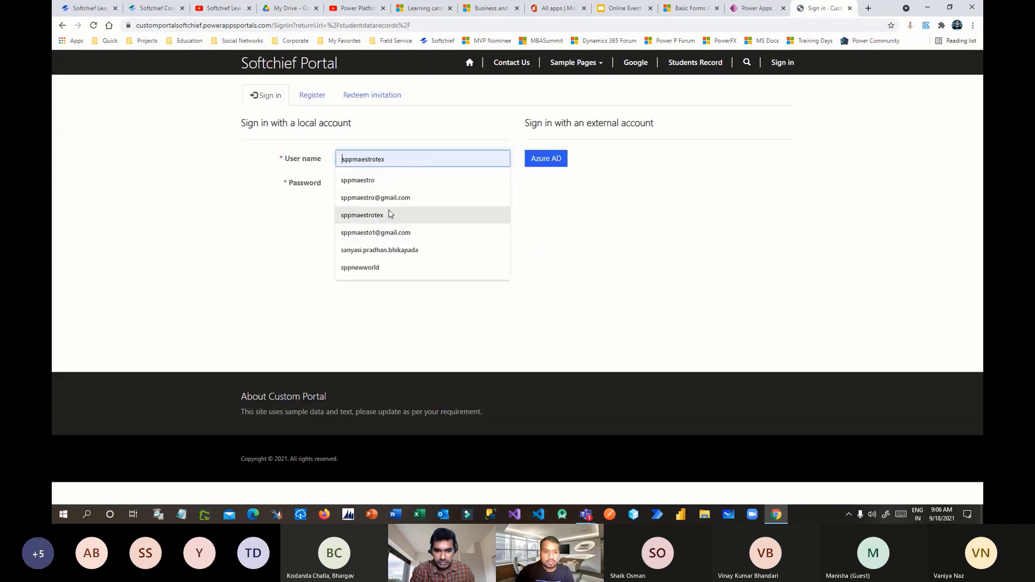
pyautogui.click(375, 267)
pyautogui.click(375, 189)
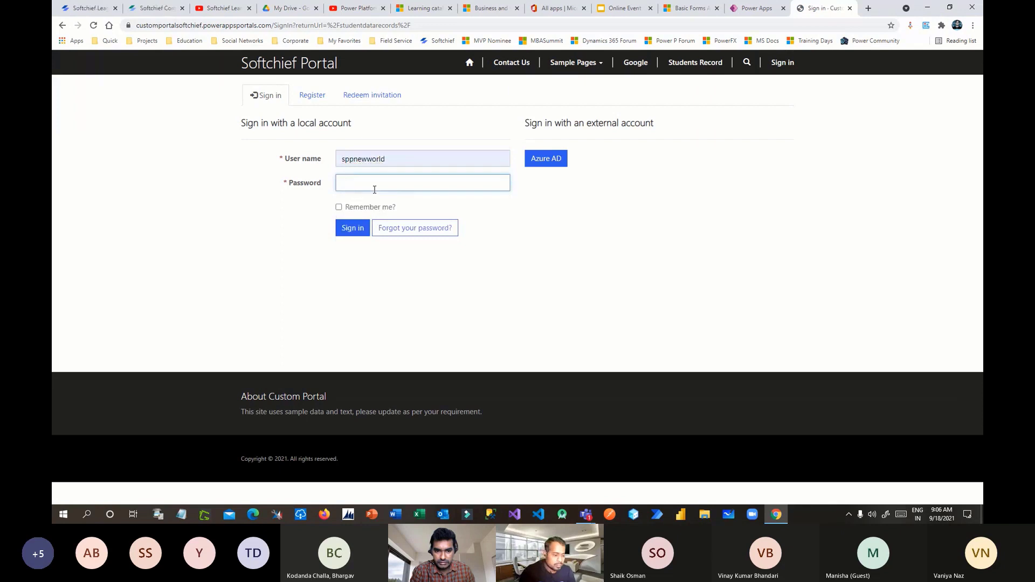
pyautogui.write('•••••••')
pyautogui.press('BackSpace')
pyautogui.press('BackSpace')
pyautogui.press('BackSpace')
pyautogui.press('BackSpace')
pyautogui.press('BackSpace')
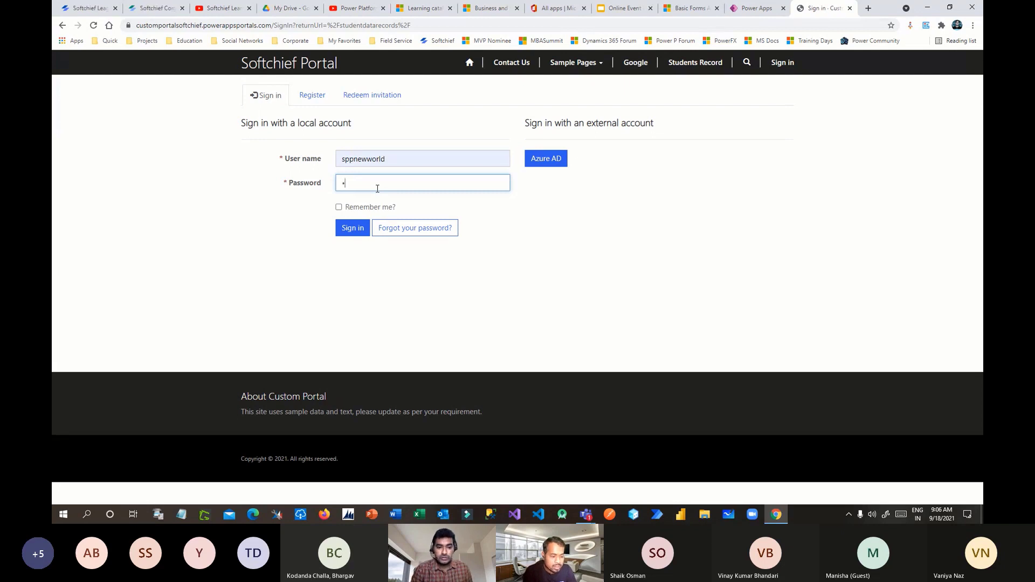
pyautogui.write('•••••')
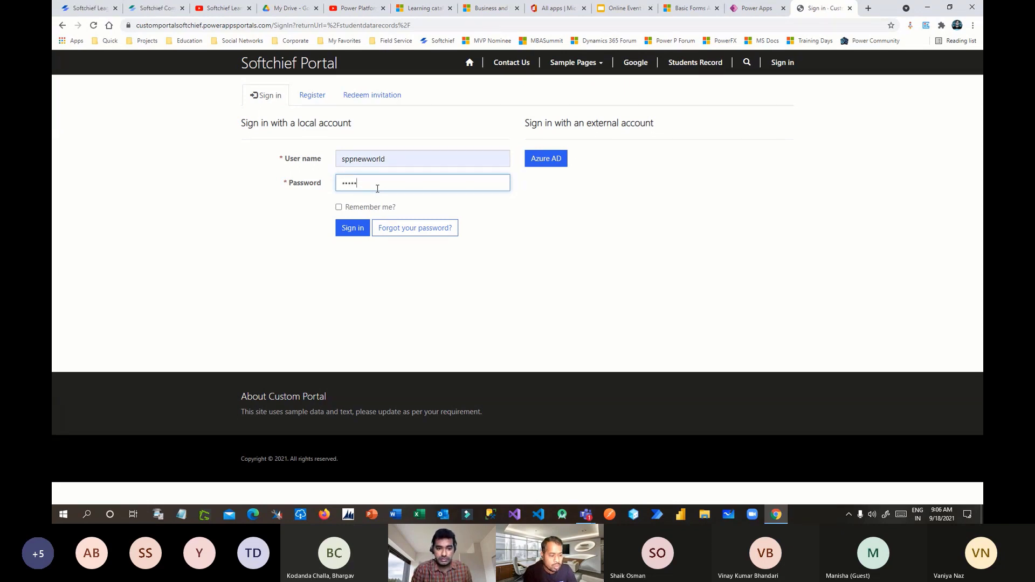
pyautogui.write('••••')
pyautogui.press('Return')
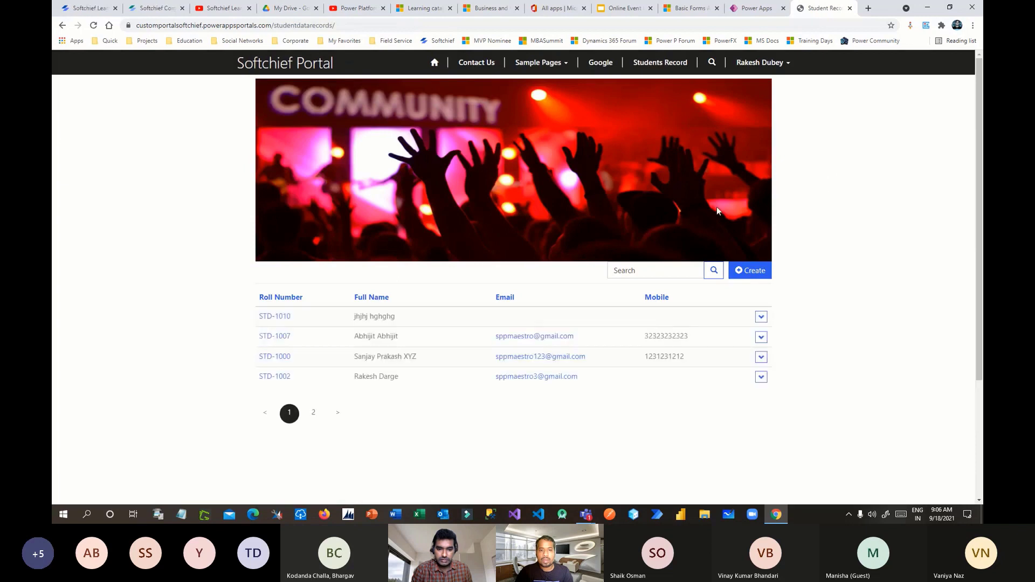
# - Open the new-student Create form from above the Student Records table
pyautogui.scroll(-2, 736, 186)
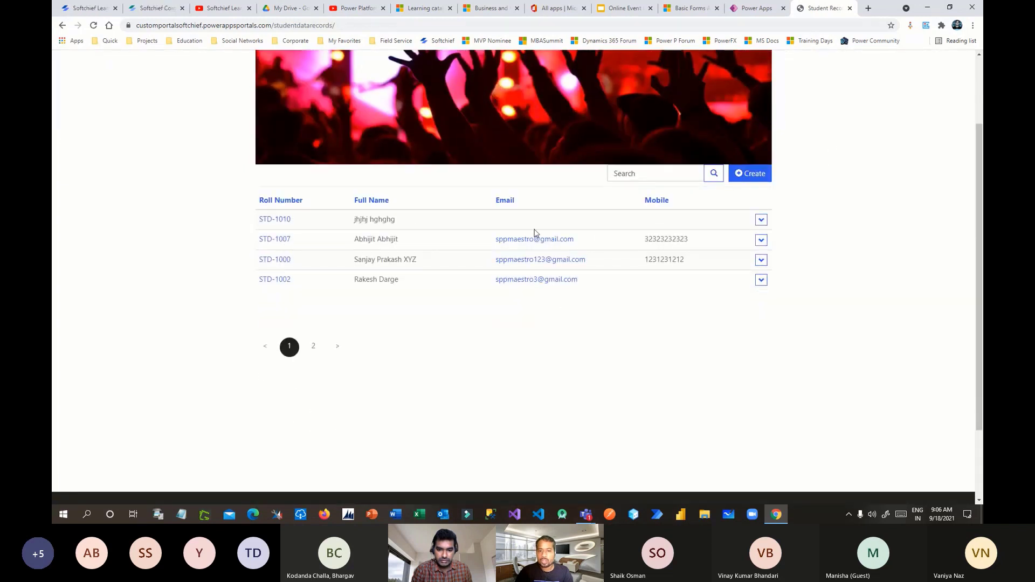
pyautogui.scroll(2, 534, 232)
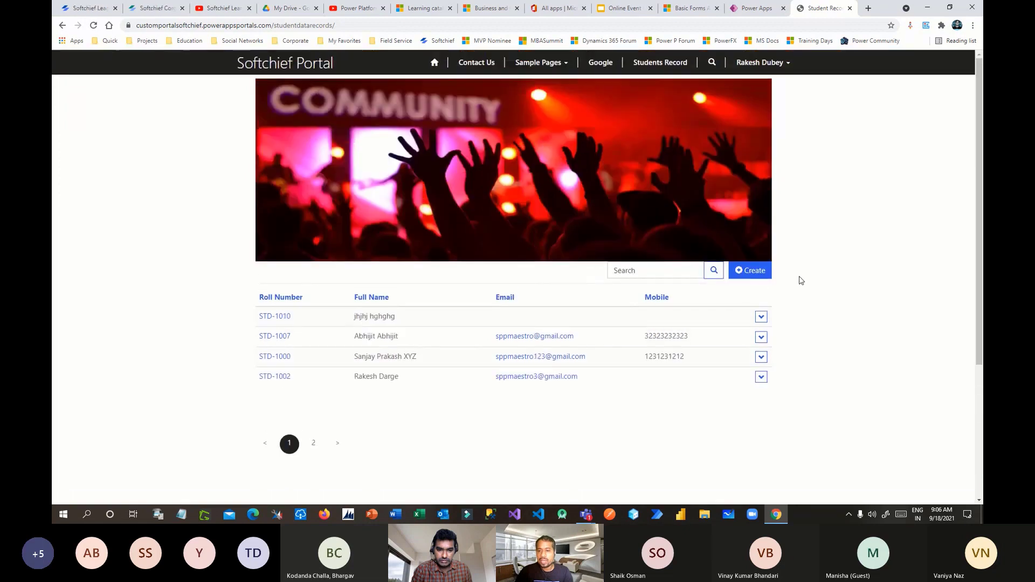
pyautogui.click(759, 272)
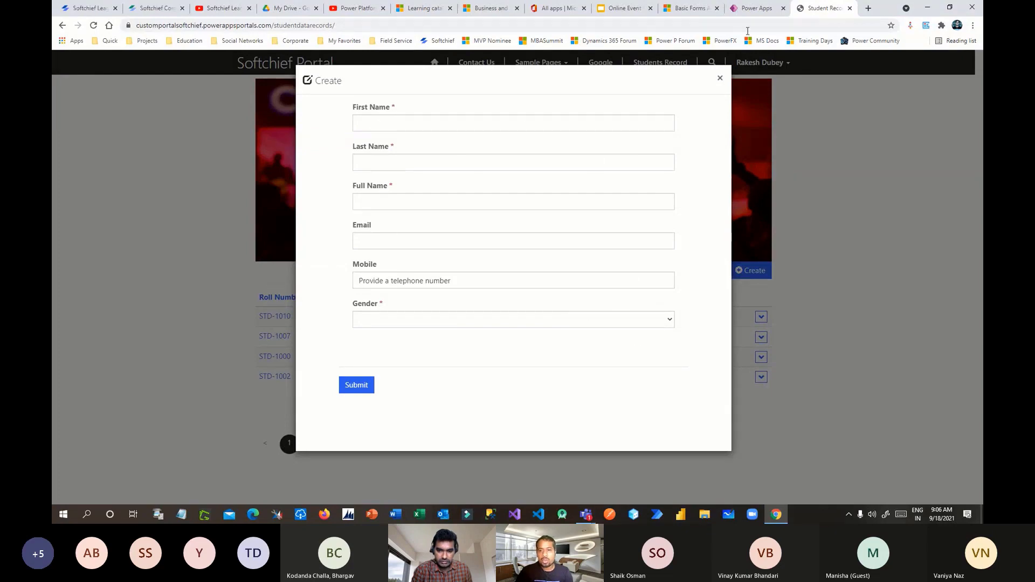
# - Switch through the browser tabs back to the Active Basic Forms list
pyautogui.click(690, 8)
pyautogui.click(619, 10)
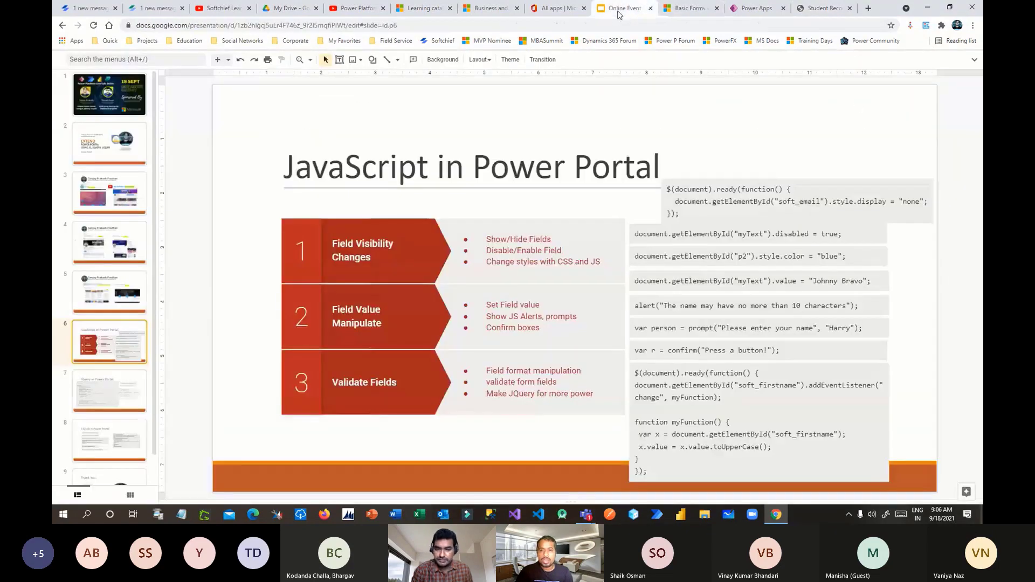
pyautogui.click(687, 9)
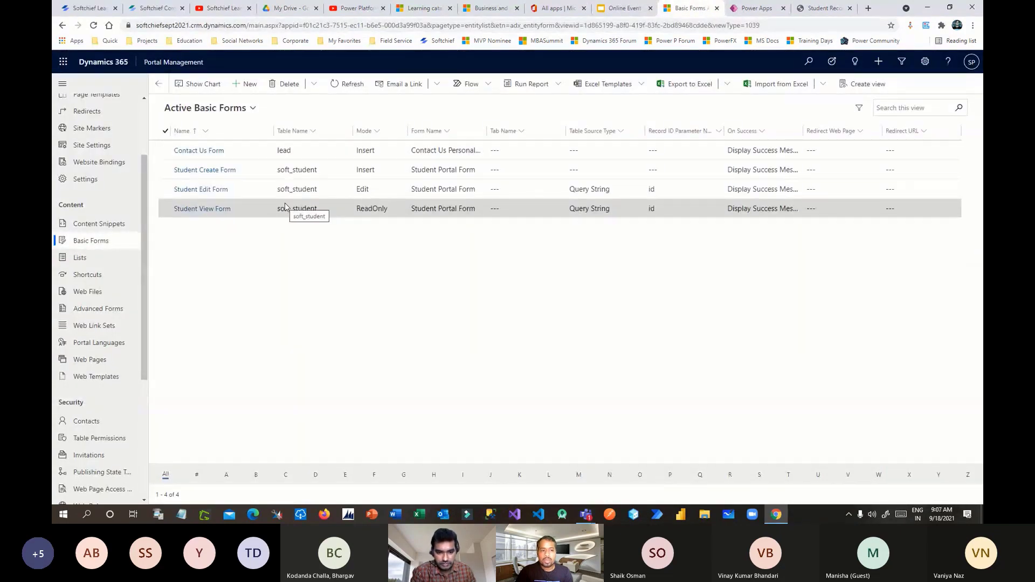
pyautogui.moveTo(146, 267); pyautogui.dragTo(146, 216)
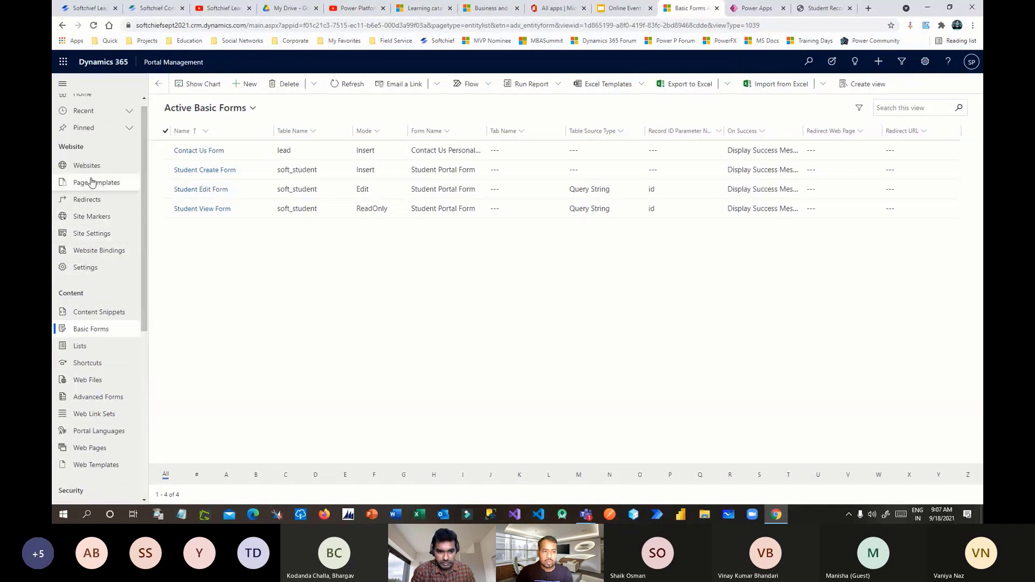
pyautogui.scroll(-2, 86, 216)
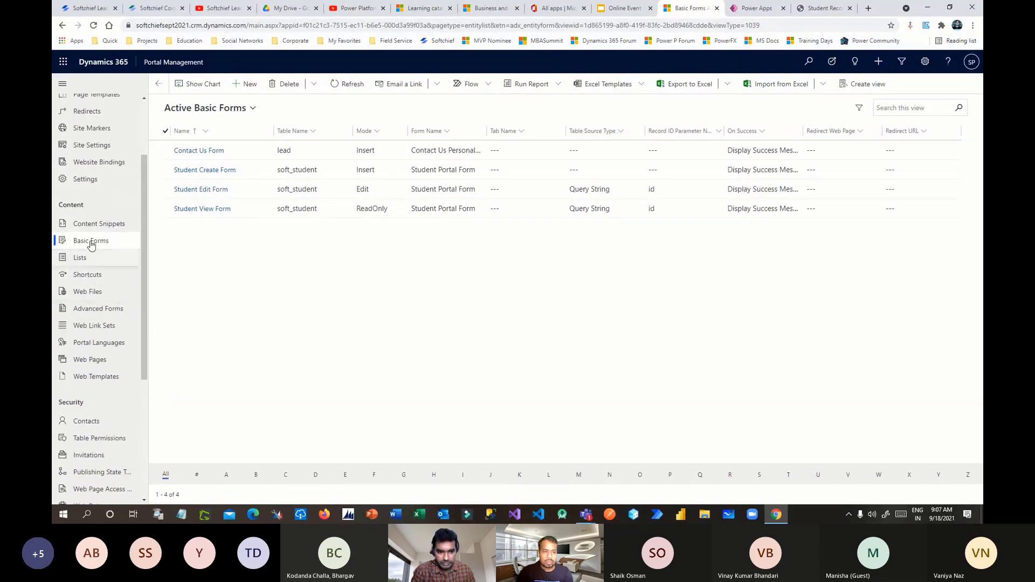
pyautogui.click(102, 380)
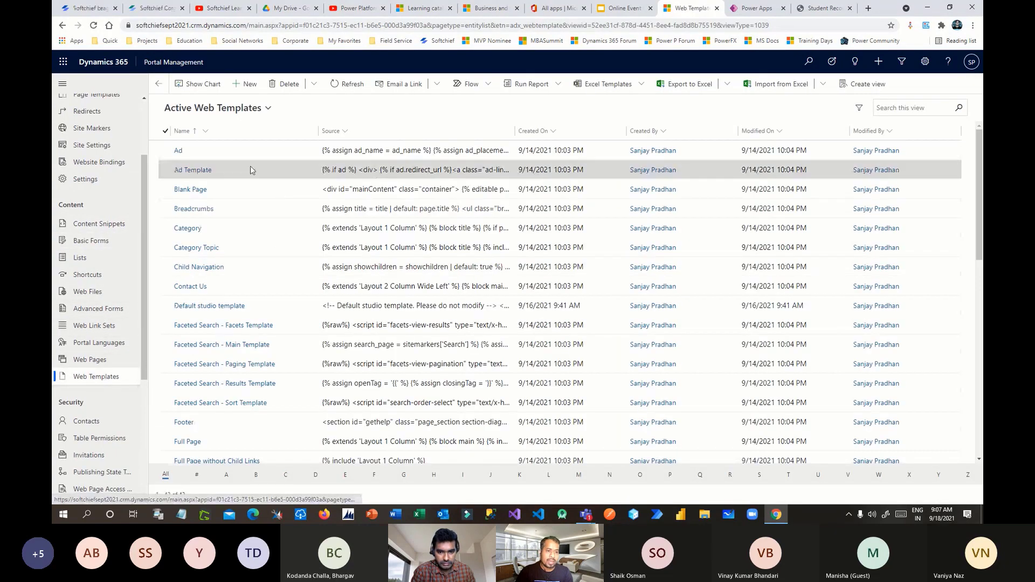
pyautogui.doubleClick(250, 154)
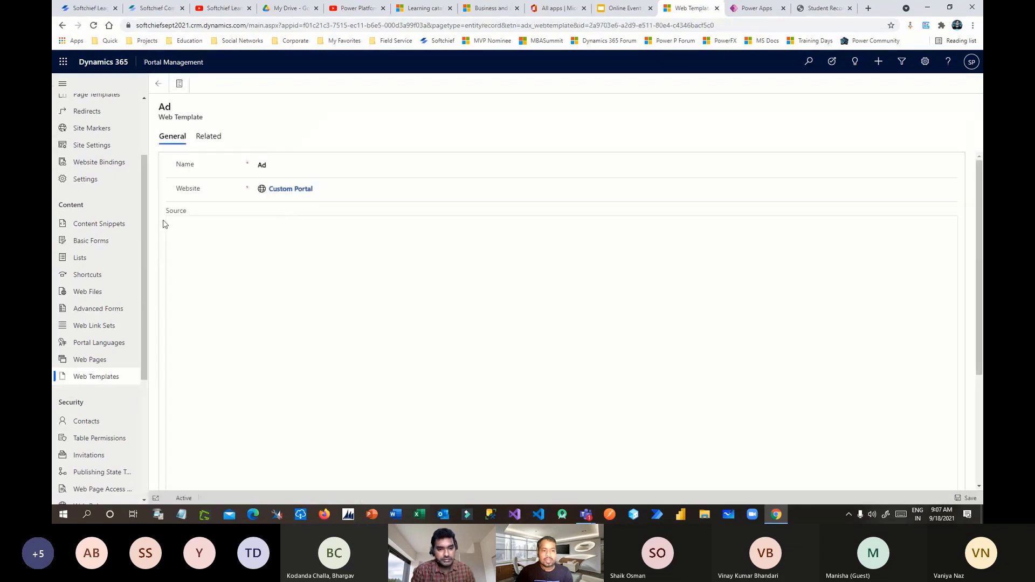
pyautogui.moveTo(168, 211); pyautogui.dragTo(195, 214)
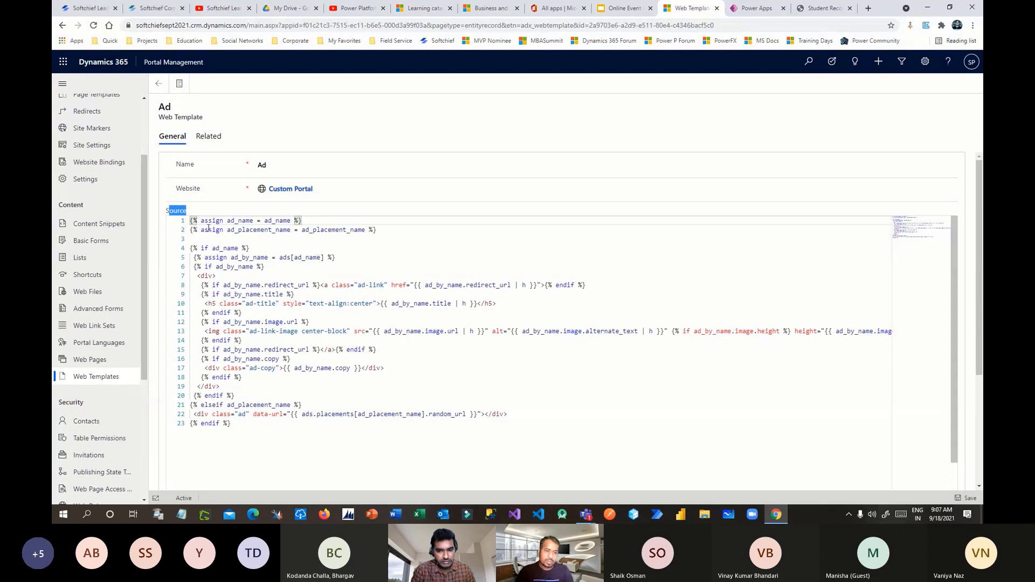
pyautogui.moveTo(206, 222); pyautogui.dragTo(496, 425)
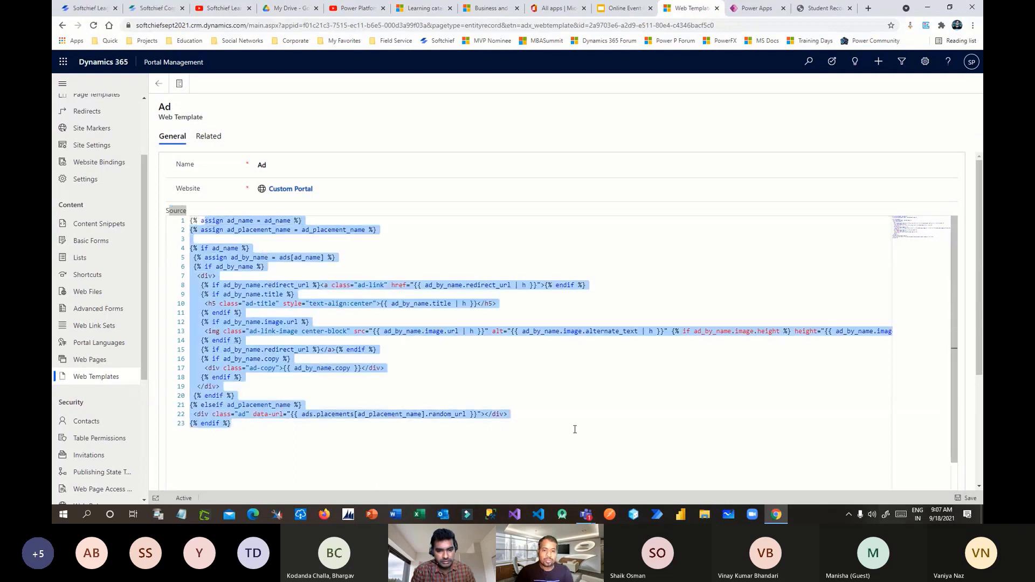
pyautogui.moveTo(574, 428); pyautogui.dragTo(123, 197)
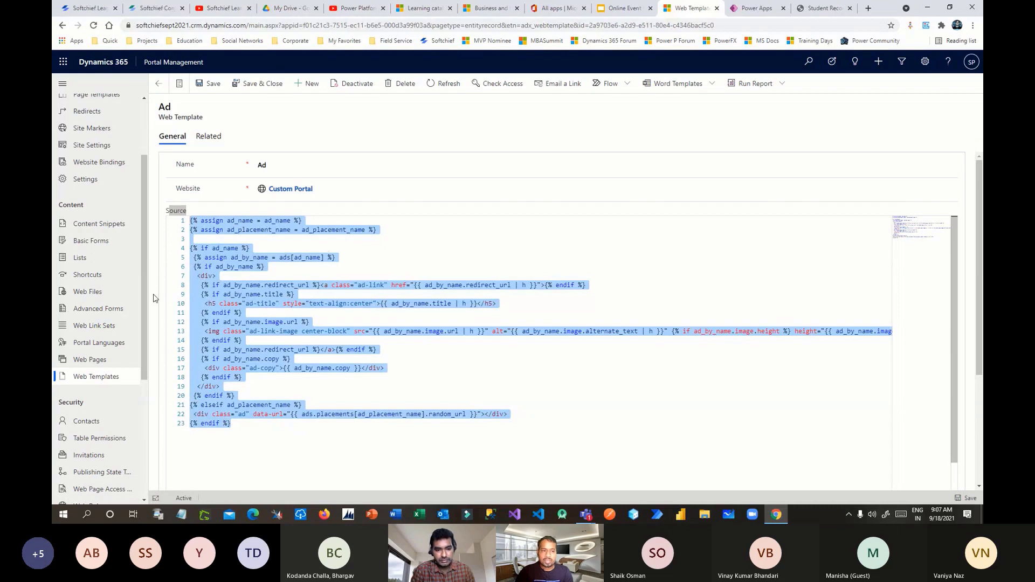
pyautogui.scroll(2, 138, 279)
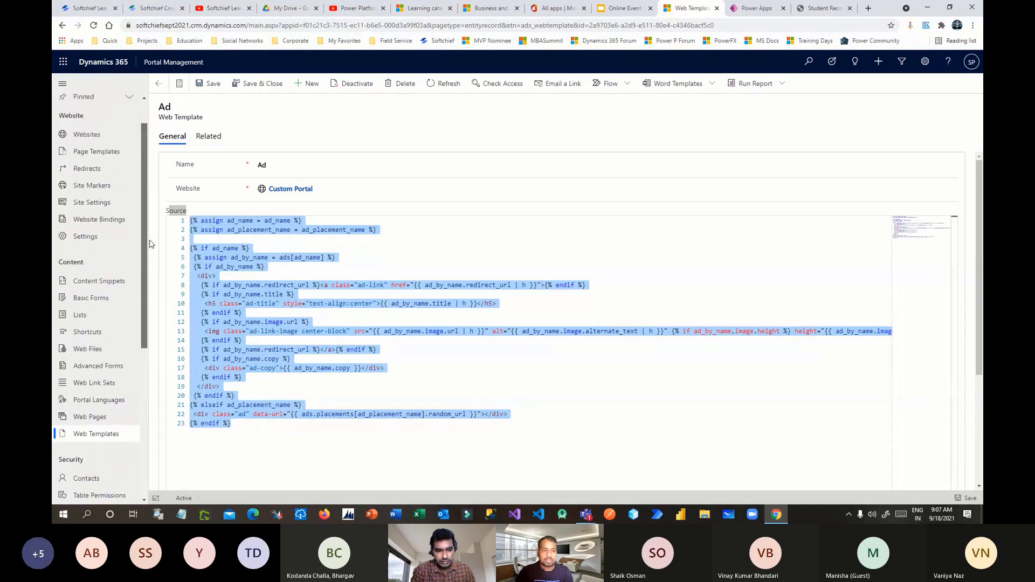
pyautogui.hotkey('ctrl', 's')
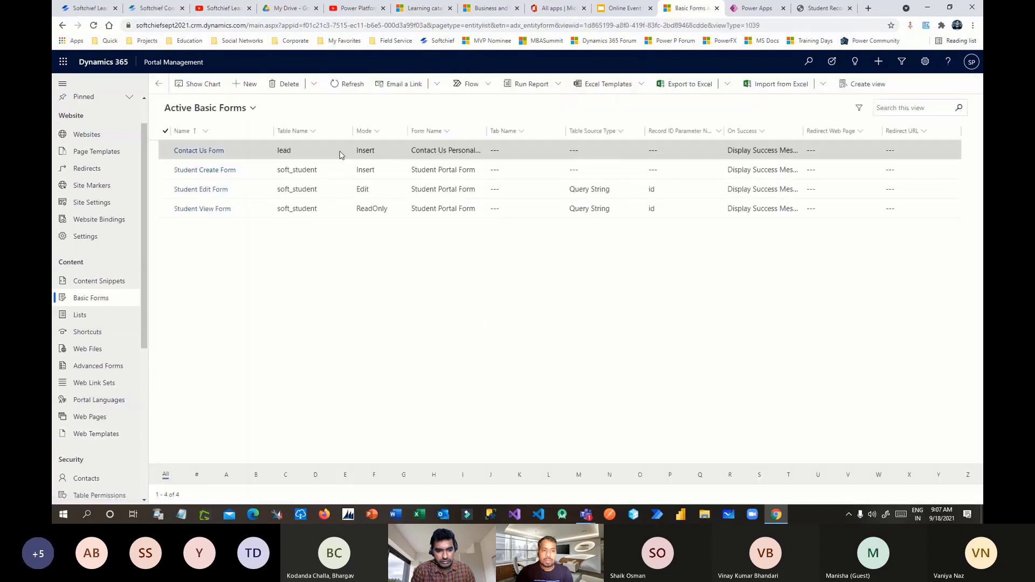
# - Clear all Custom JavaScript from the Student Create Form's Additional Settings and save it
pyautogui.doubleClick(281, 170)
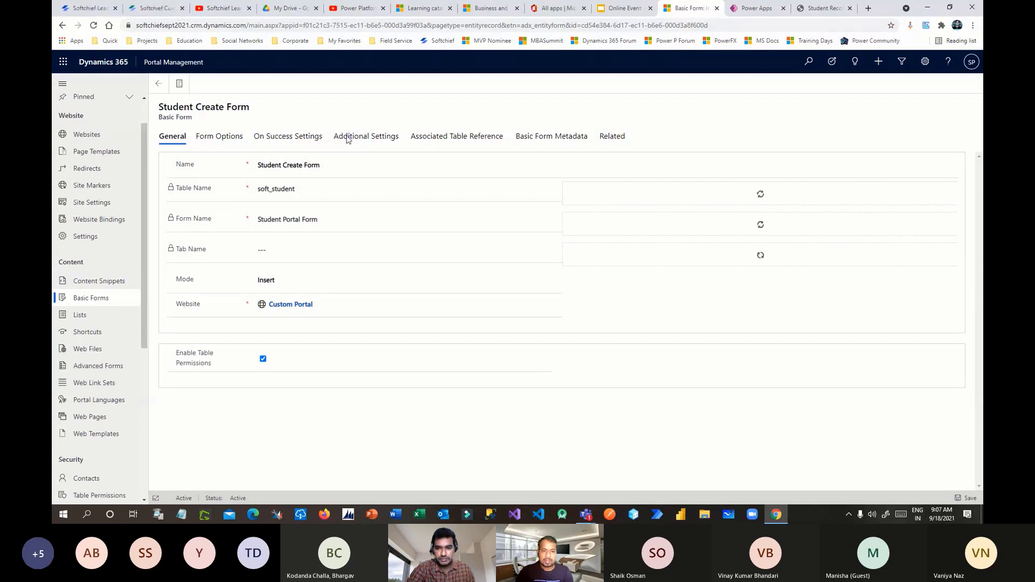
pyautogui.click(371, 137)
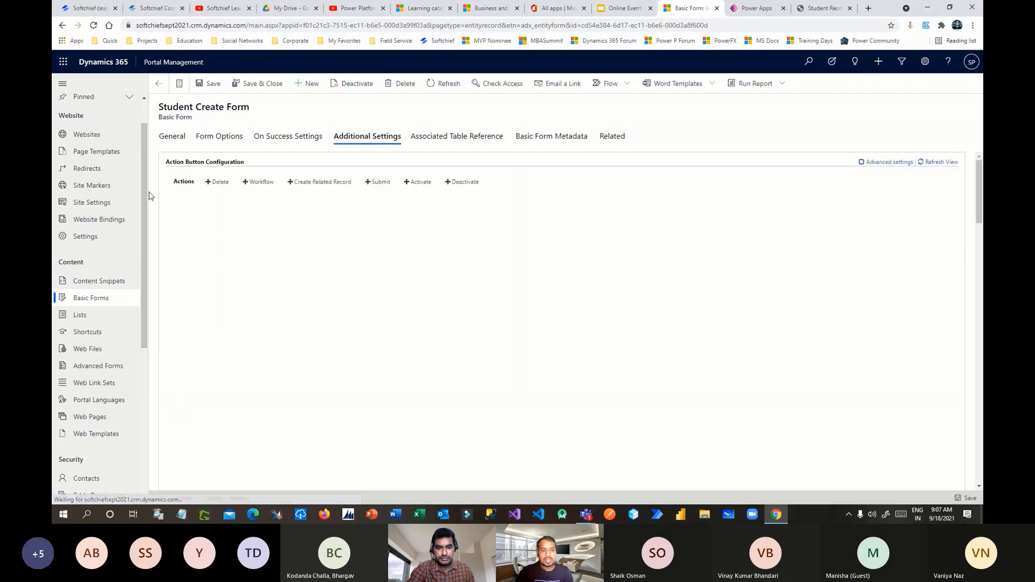
pyautogui.scroll(-10, 158, 245)
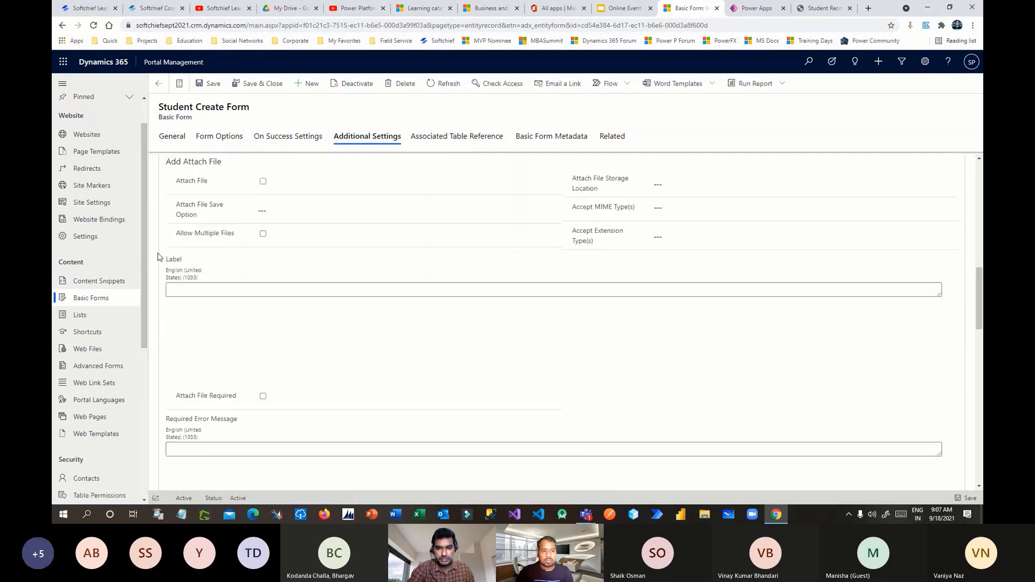
pyautogui.scroll(-10, 158, 258)
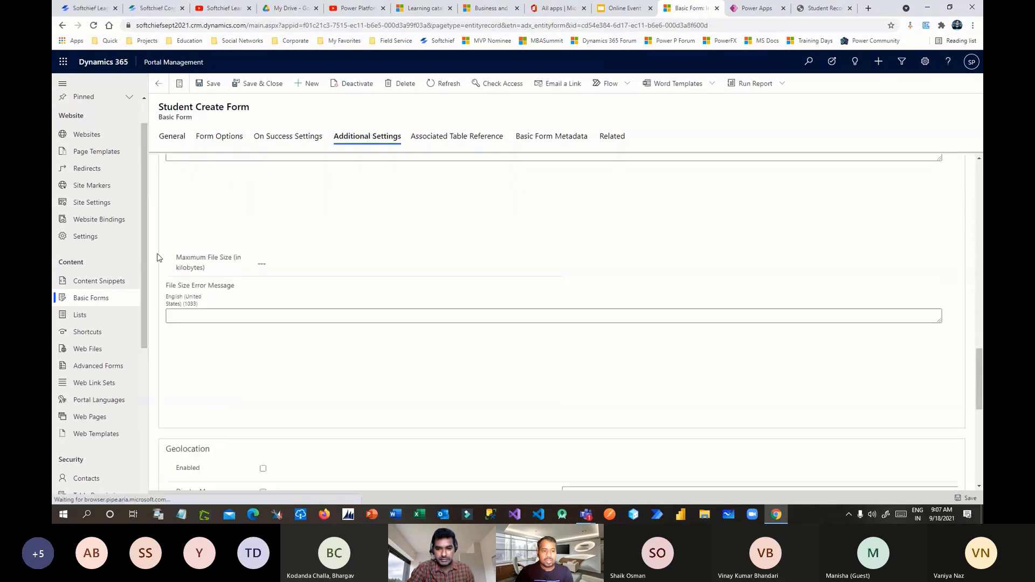
pyautogui.scroll(-10, 158, 257)
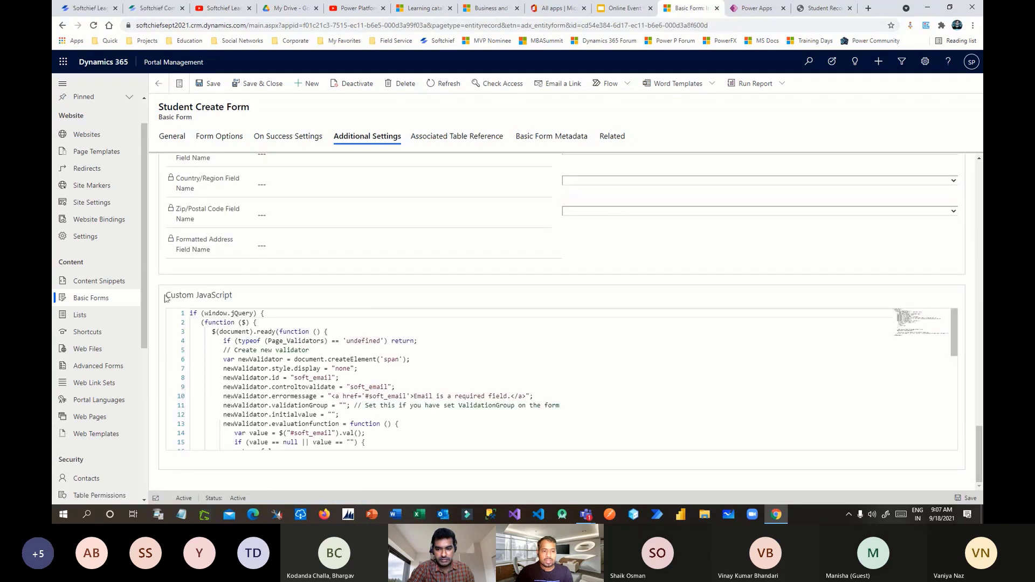
pyautogui.hotkey('ctrl', 'a')
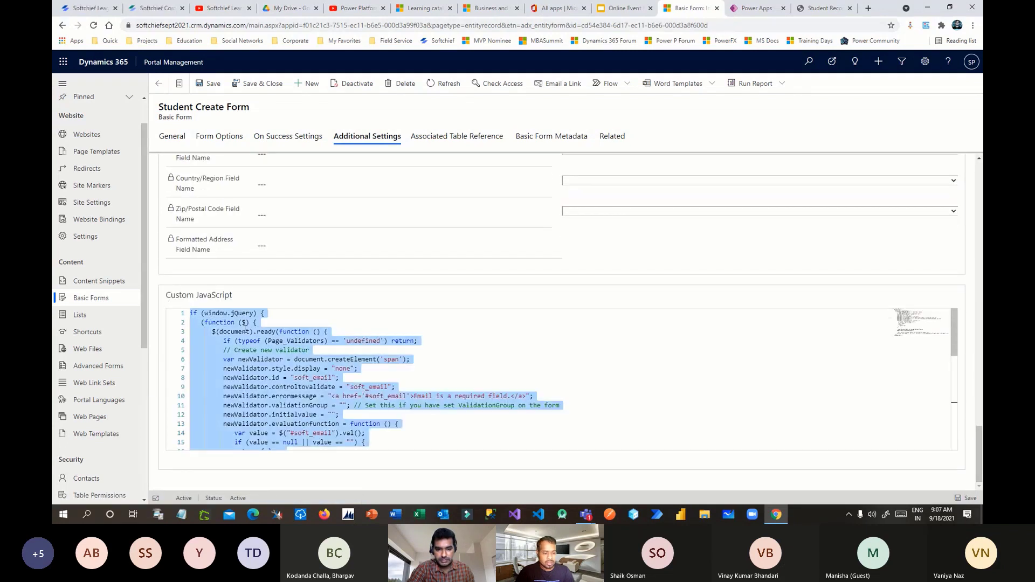
pyautogui.press('Delete')
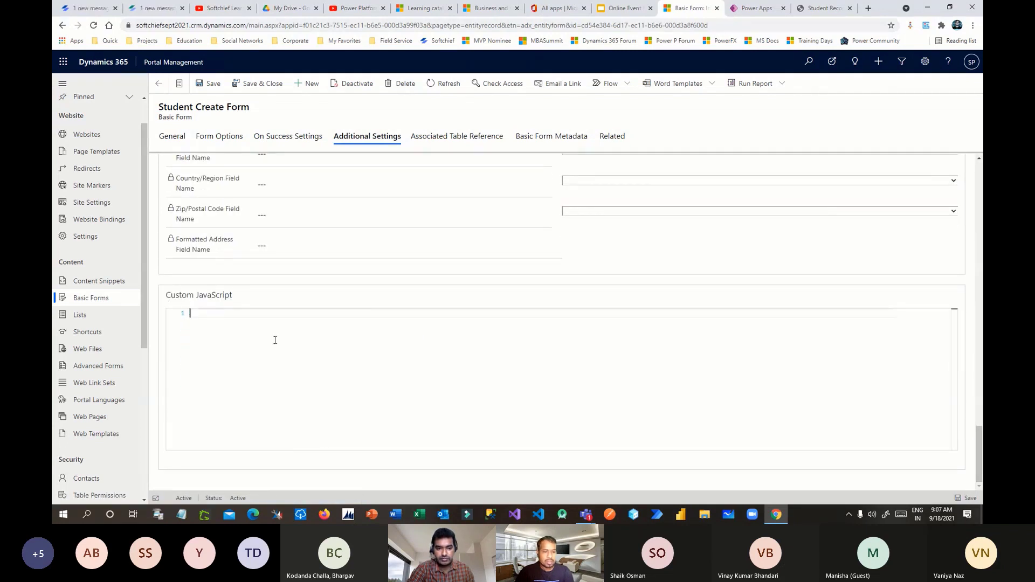
pyautogui.click(211, 84)
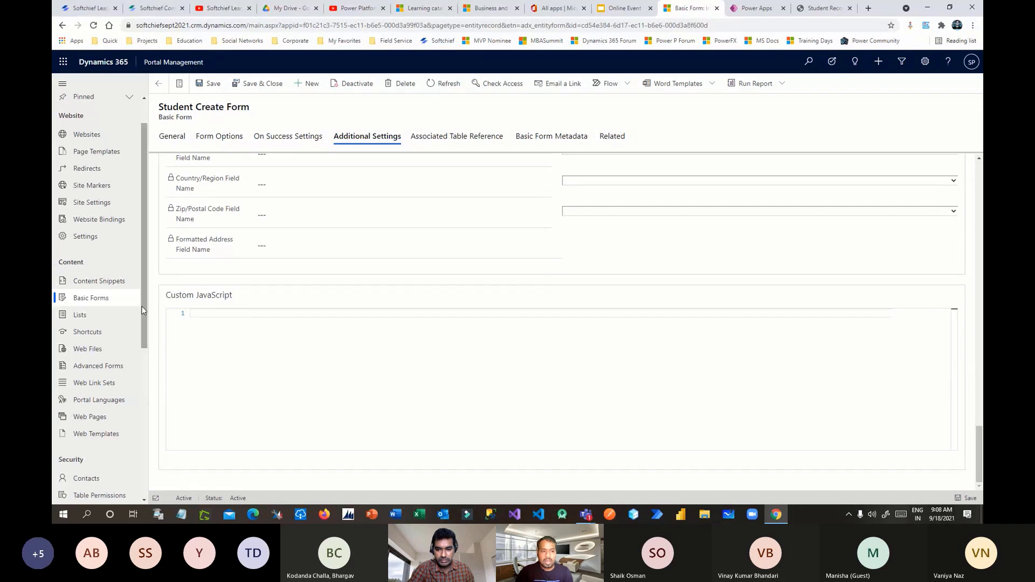
pyautogui.moveTo(145, 313); pyautogui.dragTo(147, 323)
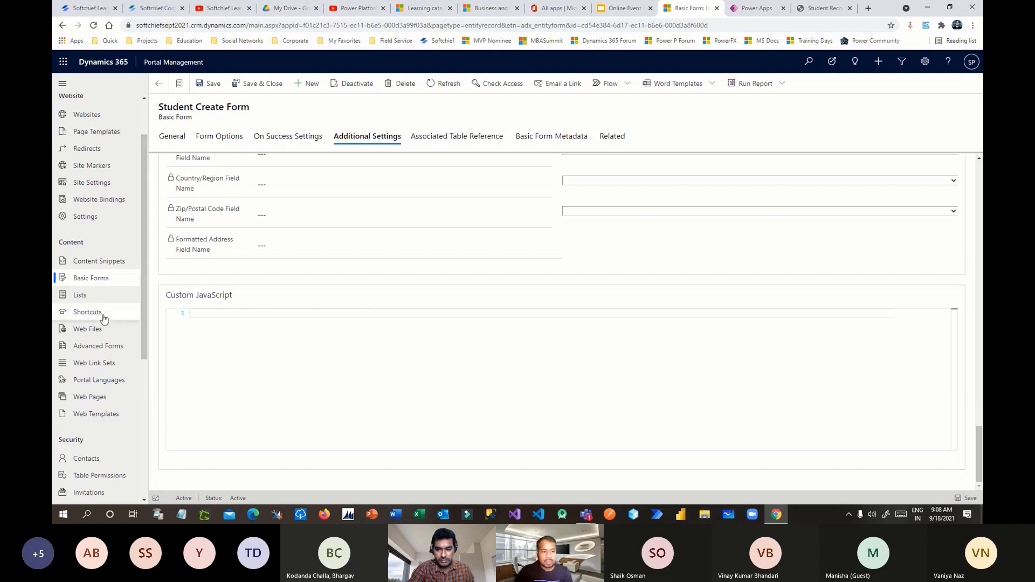
# - Create an advanced form named 'test' for the Custom Portal website and save it
pyautogui.click(95, 352)
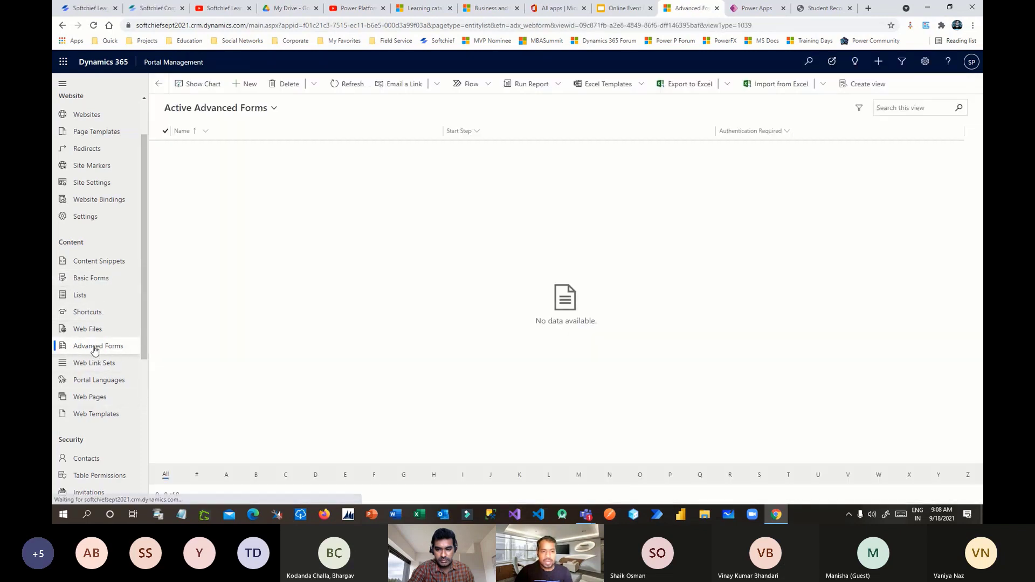
pyautogui.click(271, 107)
pyautogui.click(265, 203)
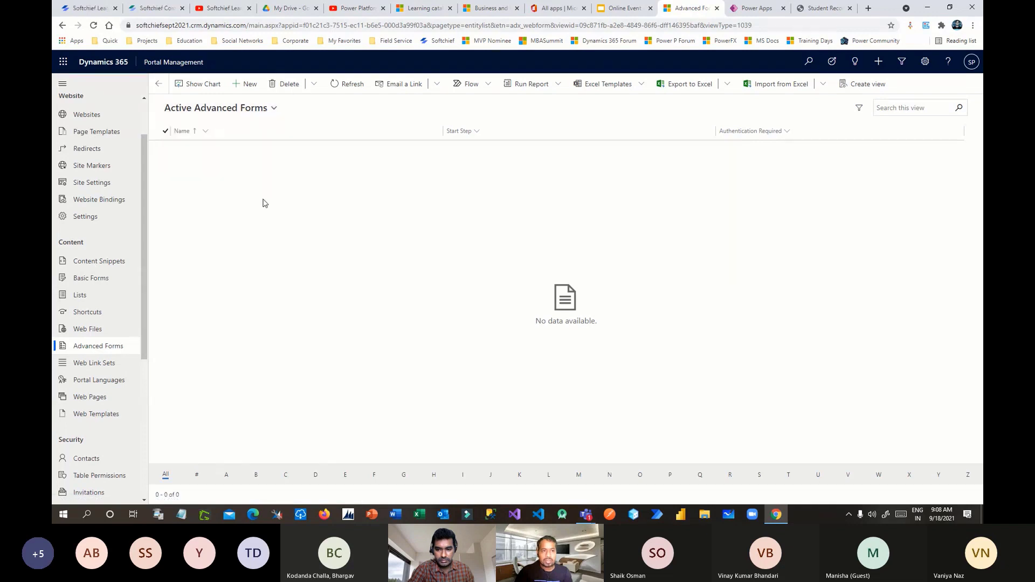
pyautogui.click(253, 86)
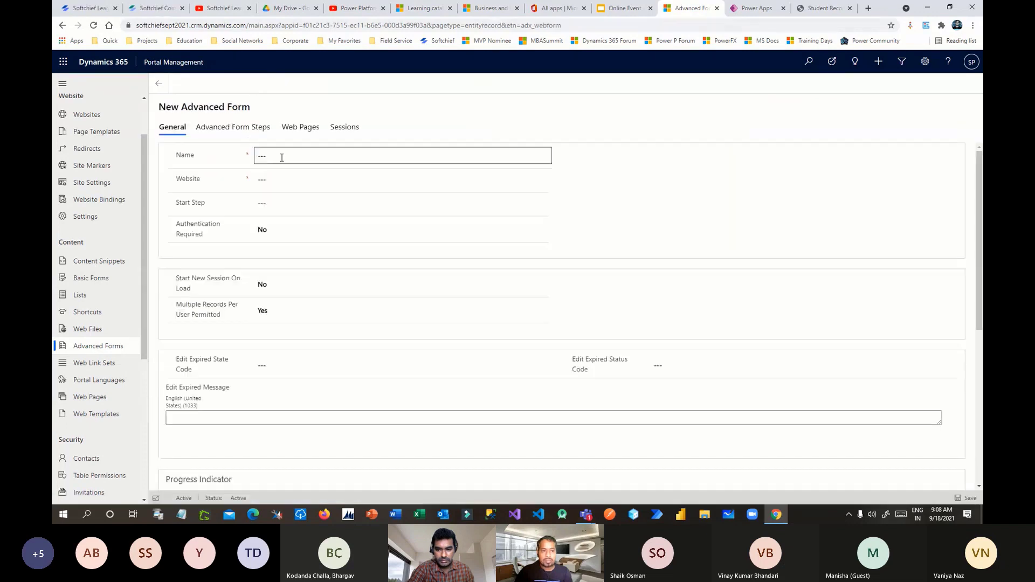
pyautogui.click(281, 157)
pyautogui.write('tdt')
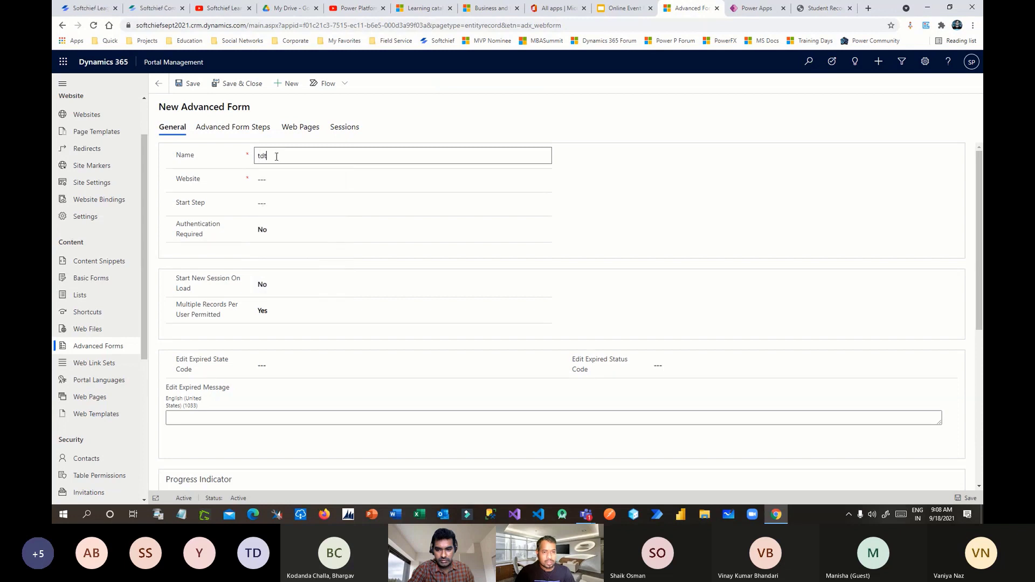
pyautogui.write('test')
pyautogui.click(318, 181)
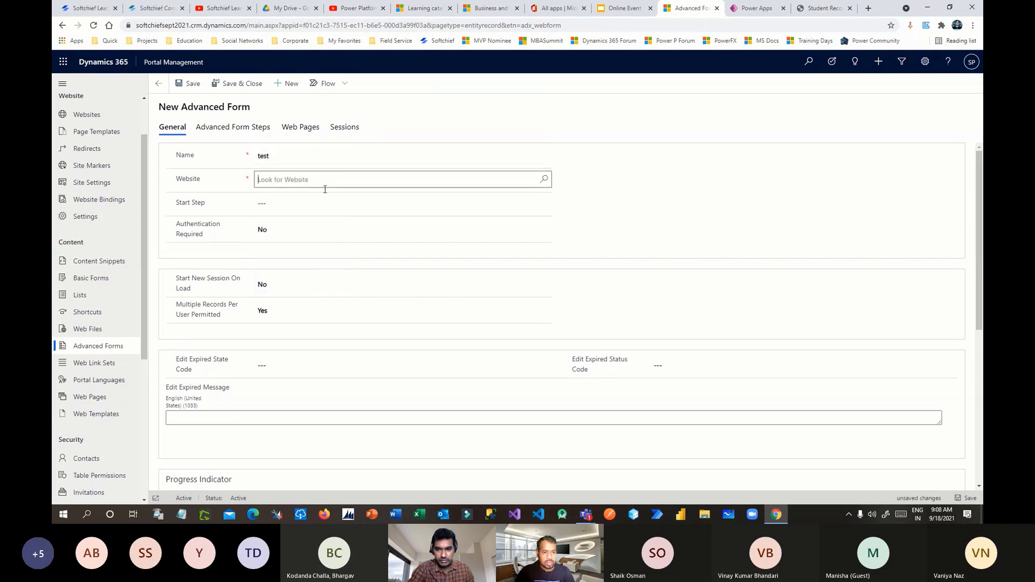
pyautogui.click(544, 179)
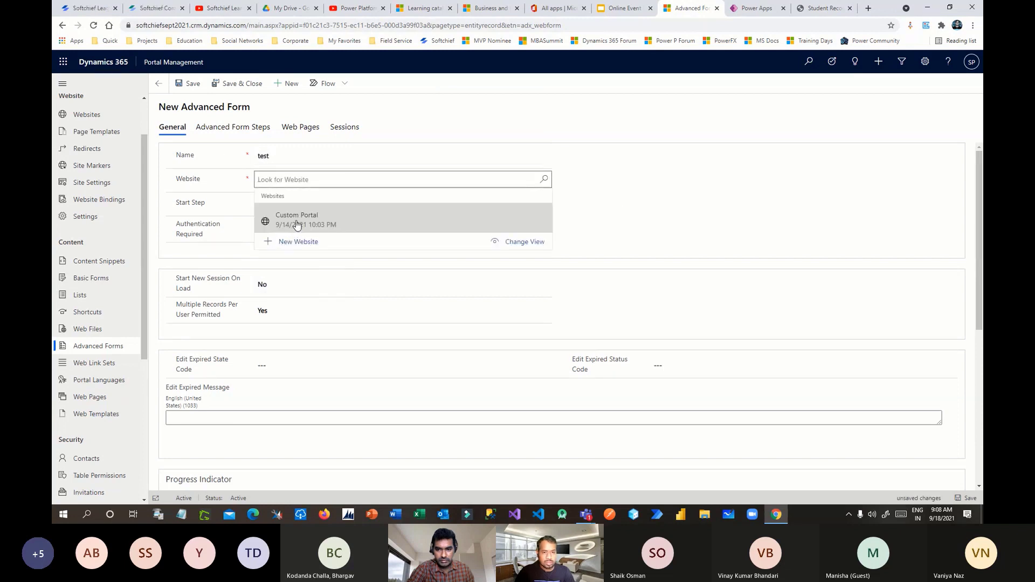
pyautogui.click(294, 231)
pyautogui.click(189, 86)
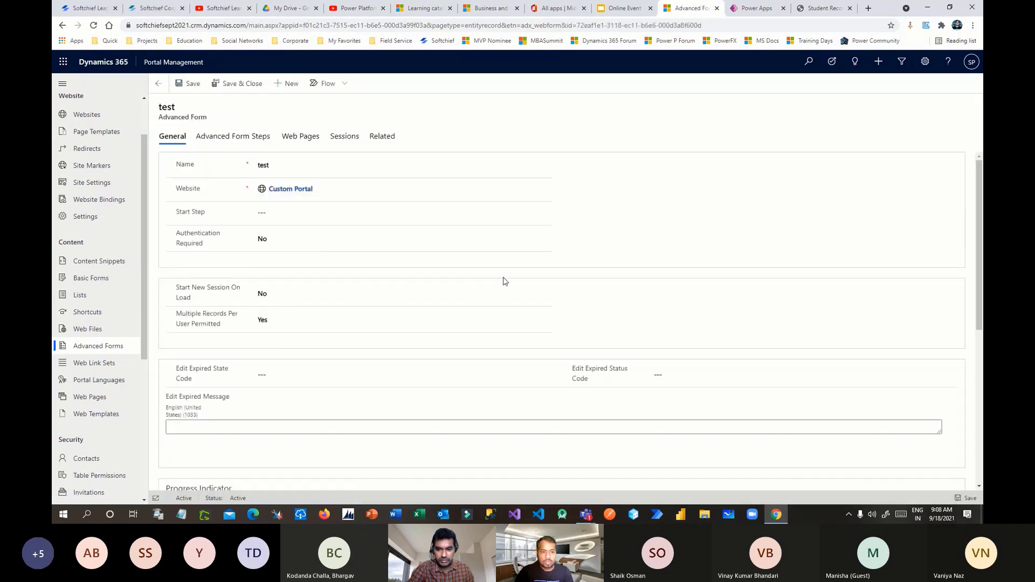
# - Show the test form's empty Advanced Form Steps list
pyautogui.scroll(-5, 456, 289)
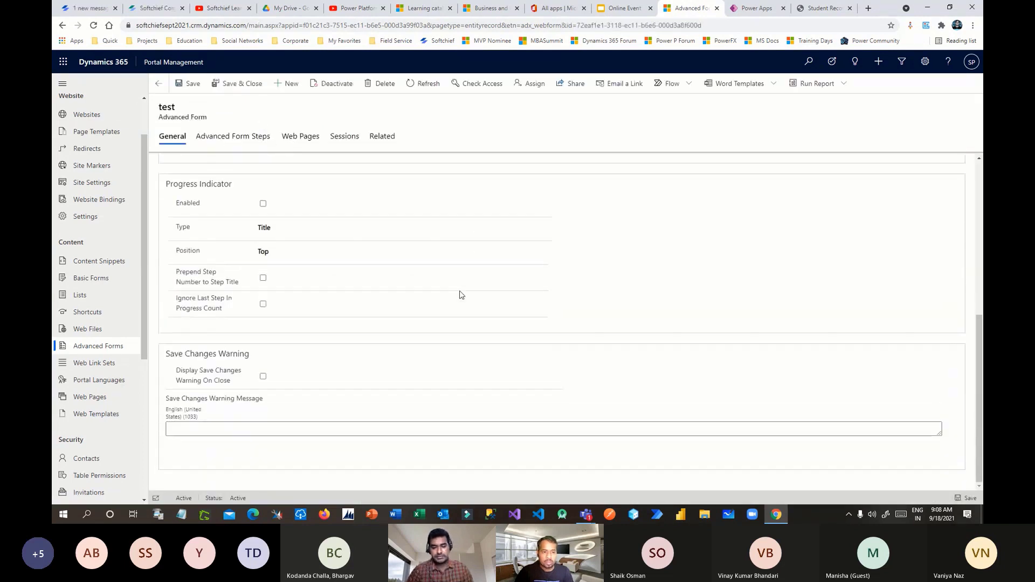
pyautogui.scroll(5, 506, 281)
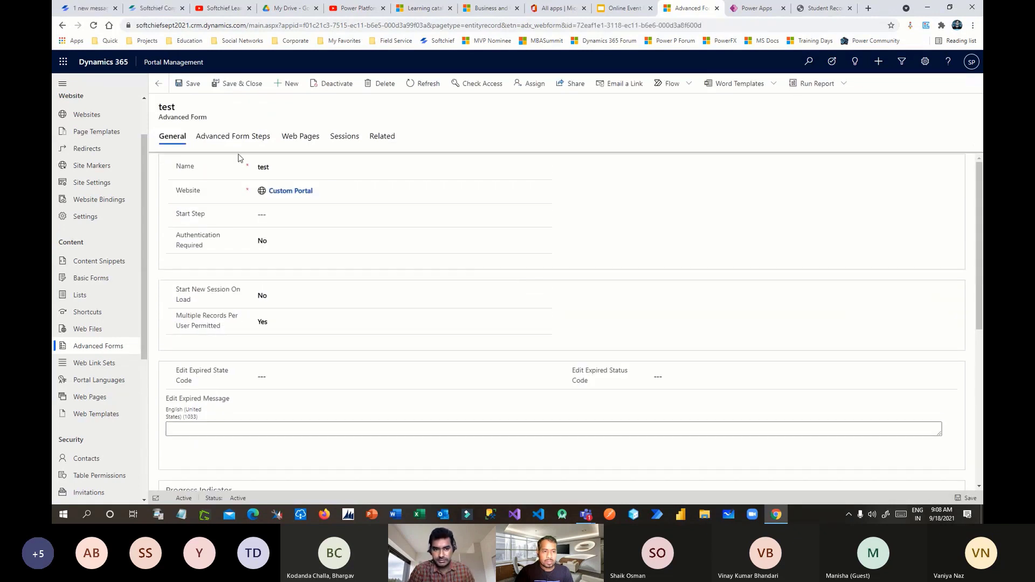
pyautogui.click(234, 139)
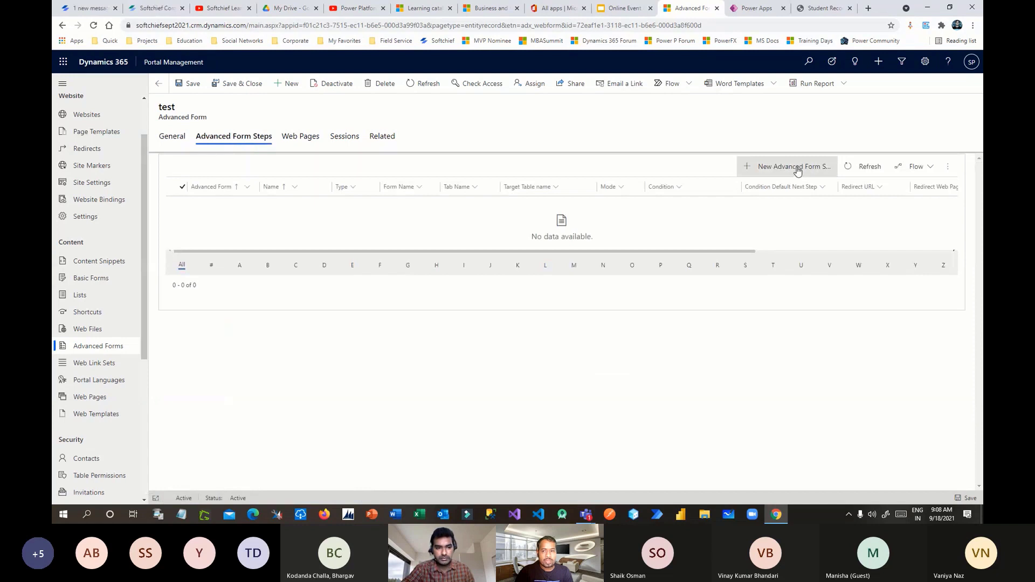
# - Add and save step 'test1' targeting Student (soft_student), then view its Form Definition
pyautogui.click(796, 167)
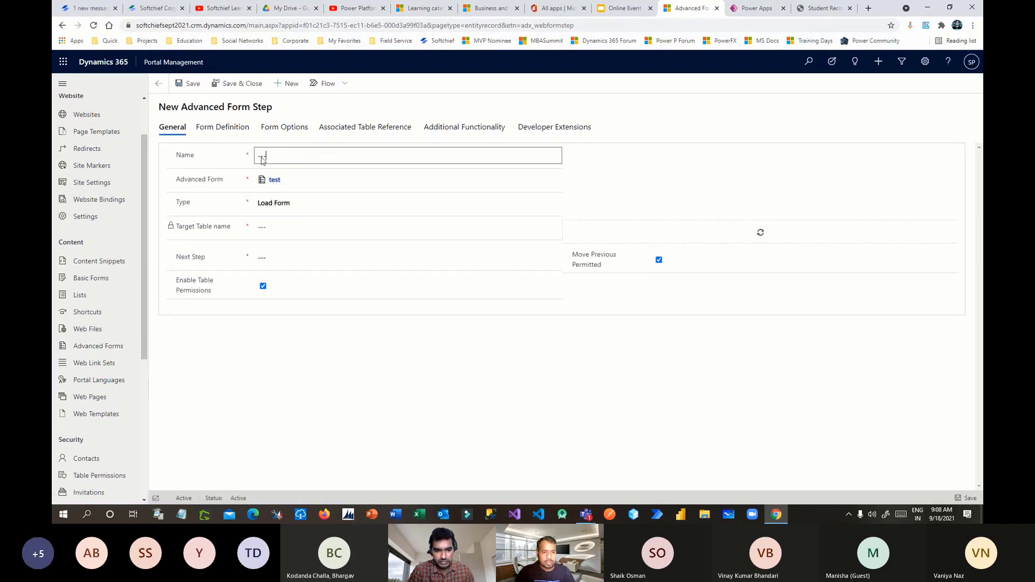
pyautogui.write('tes')
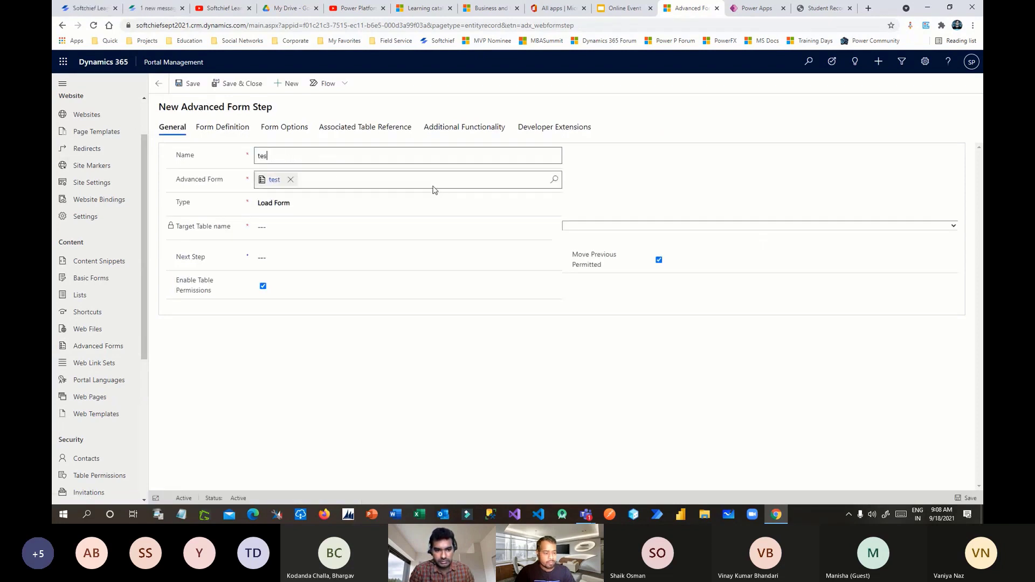
pyautogui.write('t1')
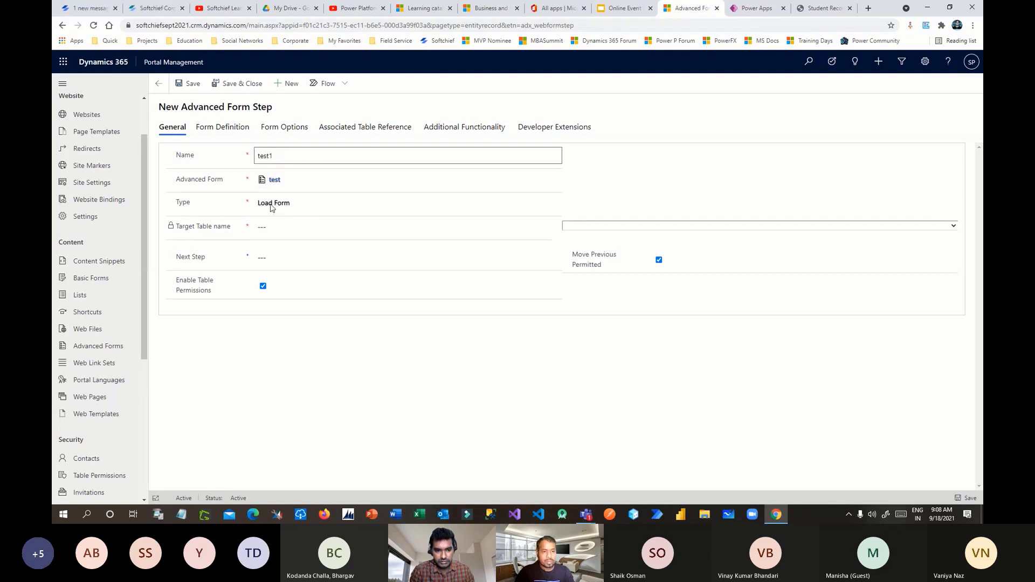
pyautogui.click(667, 241)
pyautogui.click(656, 227)
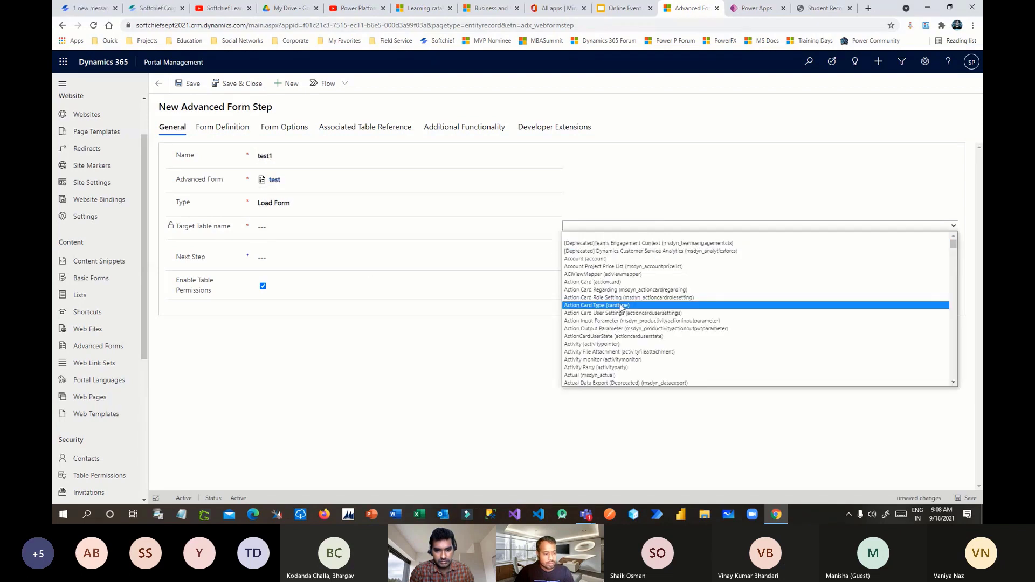
pyautogui.write('stagesolutionupload)')
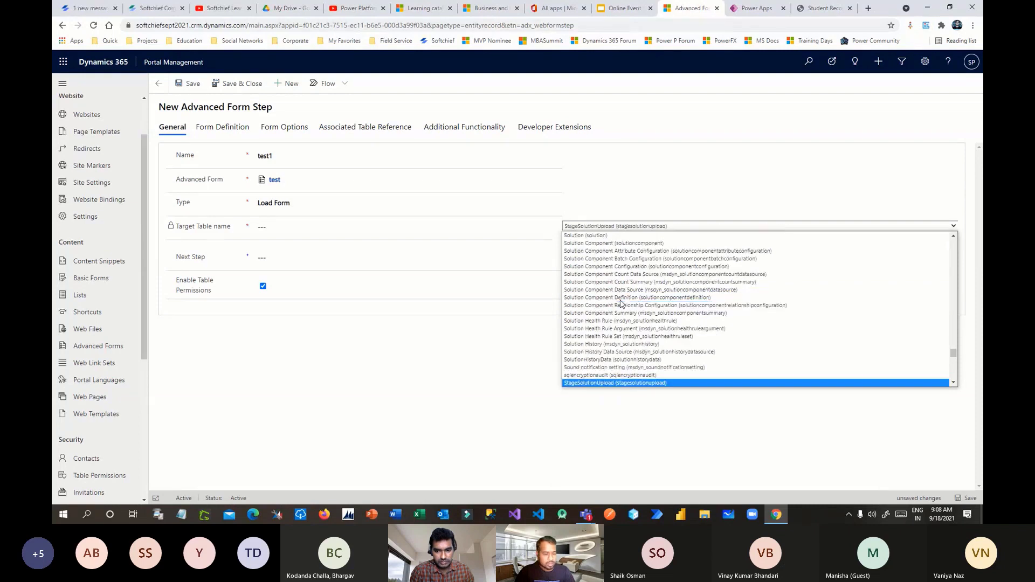
pyautogui.scroll(-2, 621, 334)
pyautogui.click(602, 383)
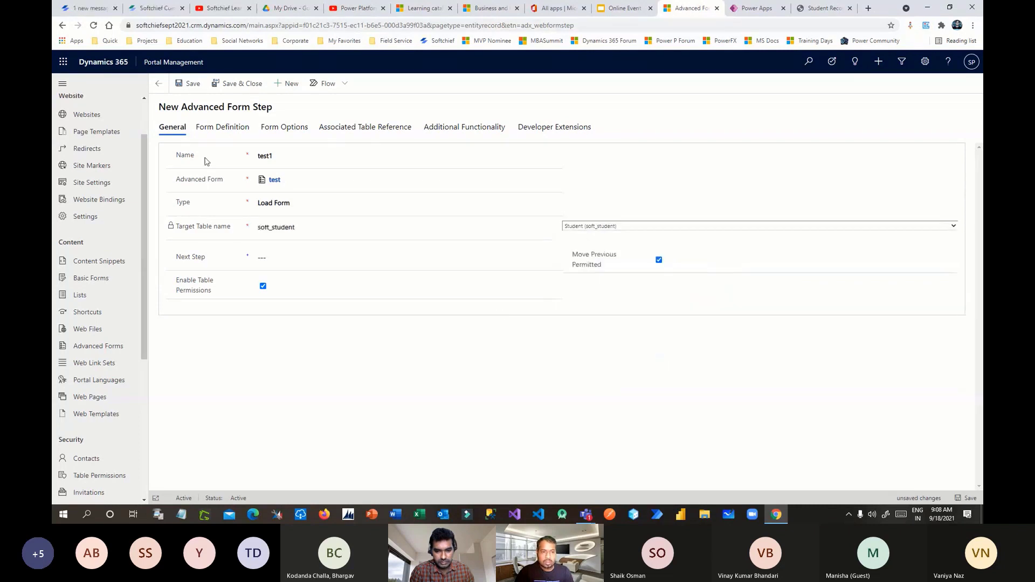
pyautogui.click(189, 83)
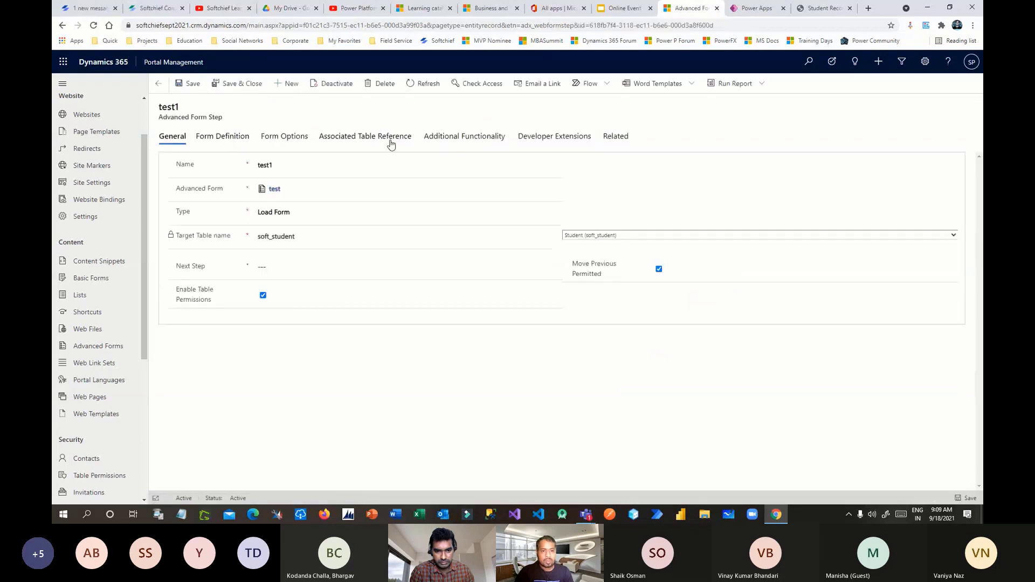
pyautogui.click(232, 138)
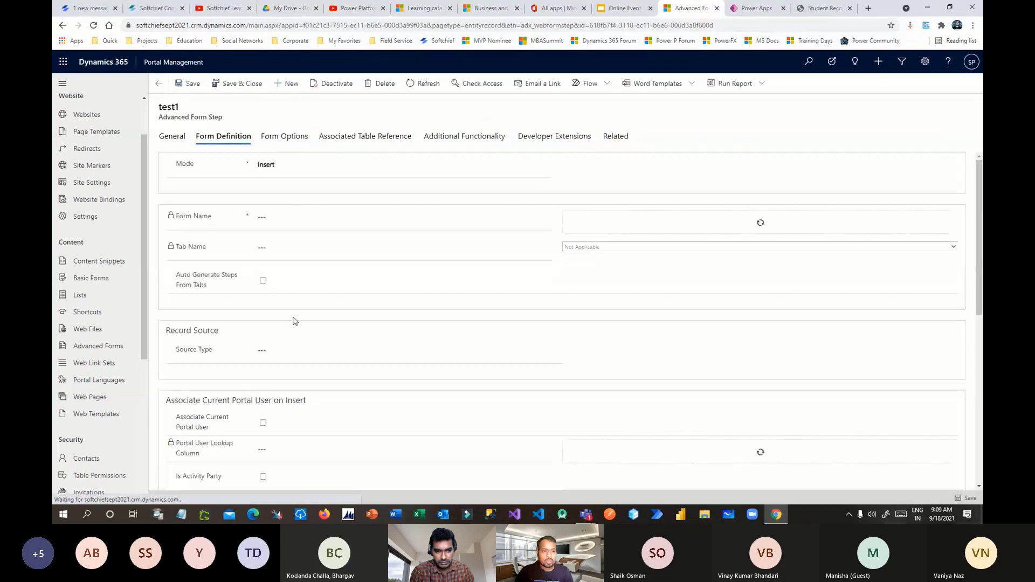
pyautogui.scroll(-8, 354, 317)
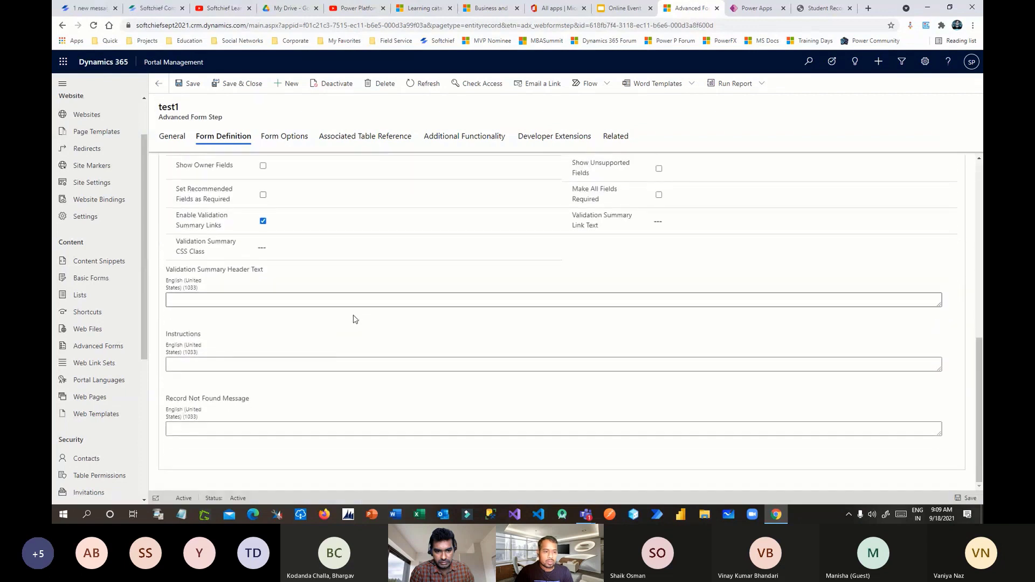
# - Scroll the test1 step's Form Options down to the empty Custom JavaScript section
pyautogui.click(286, 138)
pyautogui.scroll(-10, 346, 282)
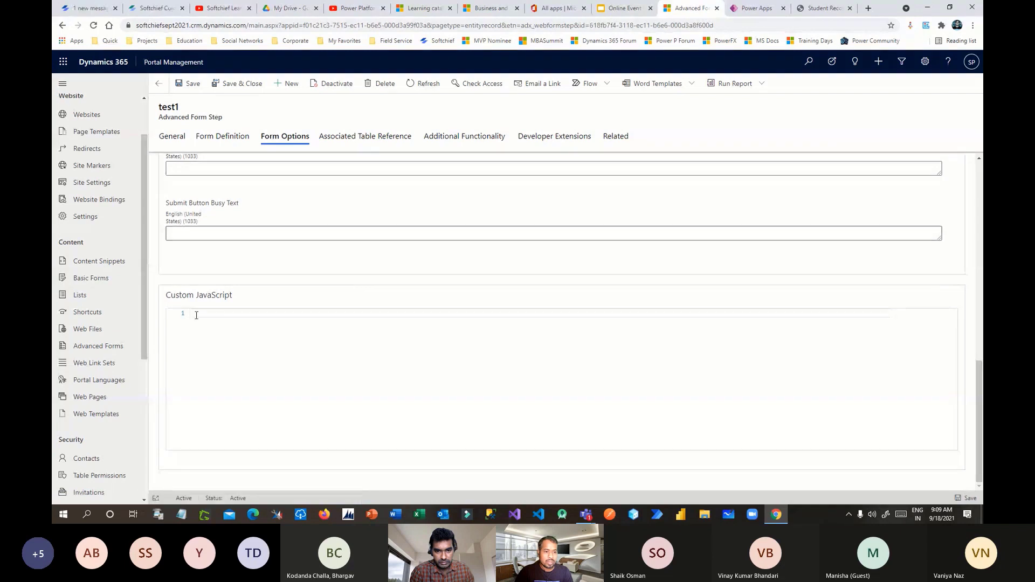
pyautogui.moveTo(176, 295); pyautogui.dragTo(239, 300)
pyautogui.click(234, 297)
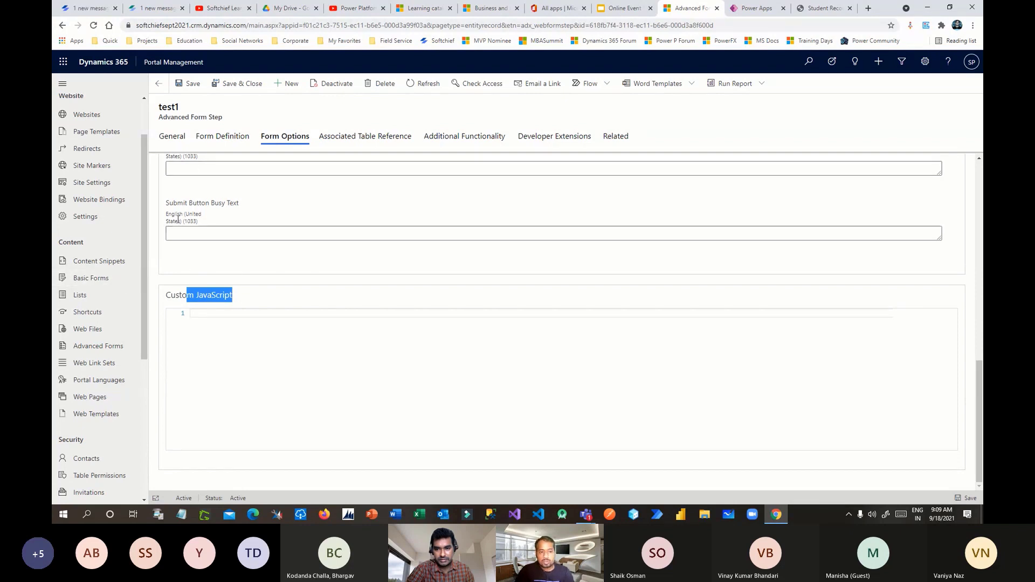
# - Look over the Basic and Advanced Forms lists, minimize the Teams meeting, then show Active Web Pages
pyautogui.click(97, 278)
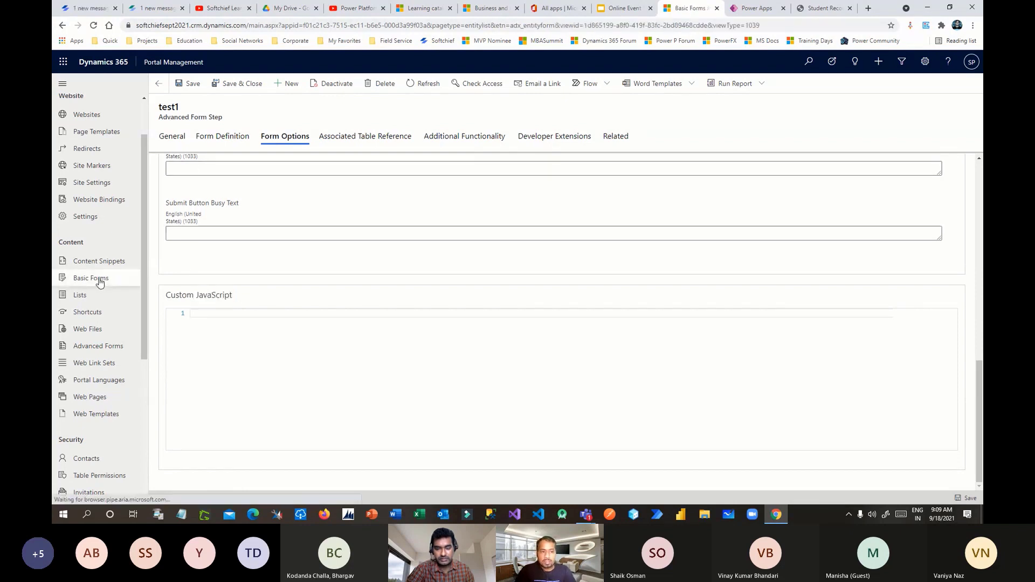
pyautogui.click(101, 347)
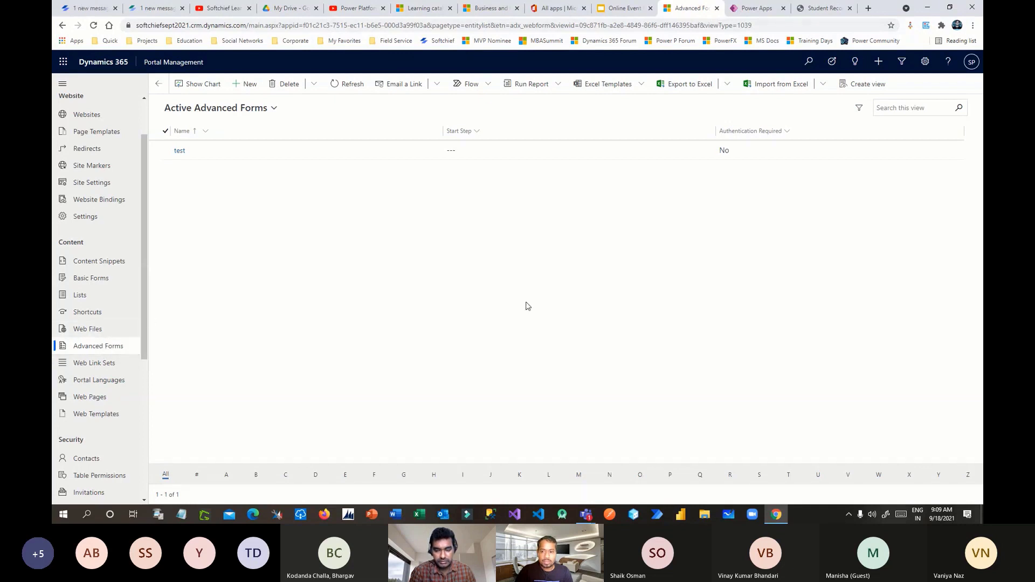
pyautogui.click(904, 423)
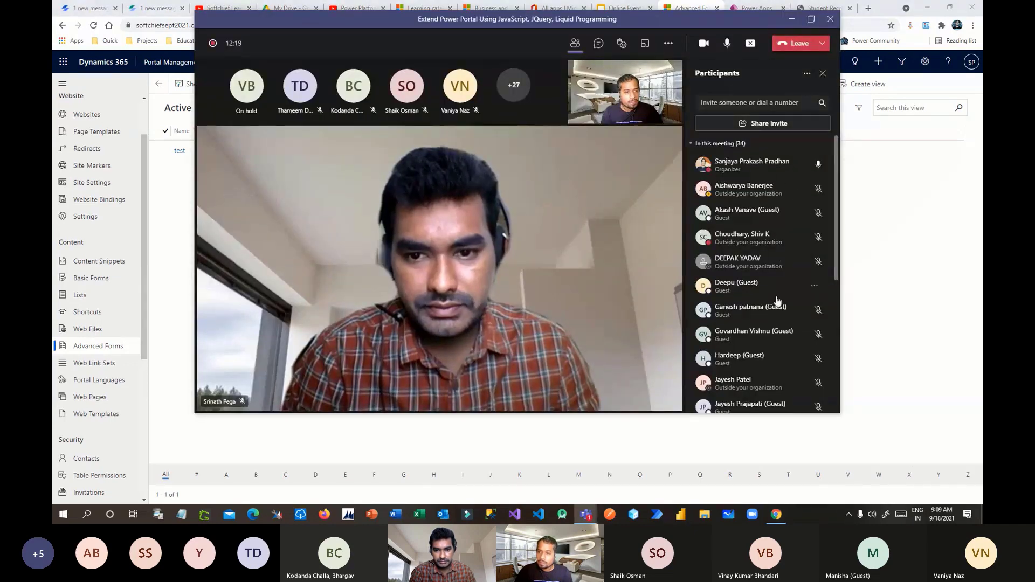
pyautogui.scroll(-4, 779, 300)
pyautogui.scroll(4, 779, 300)
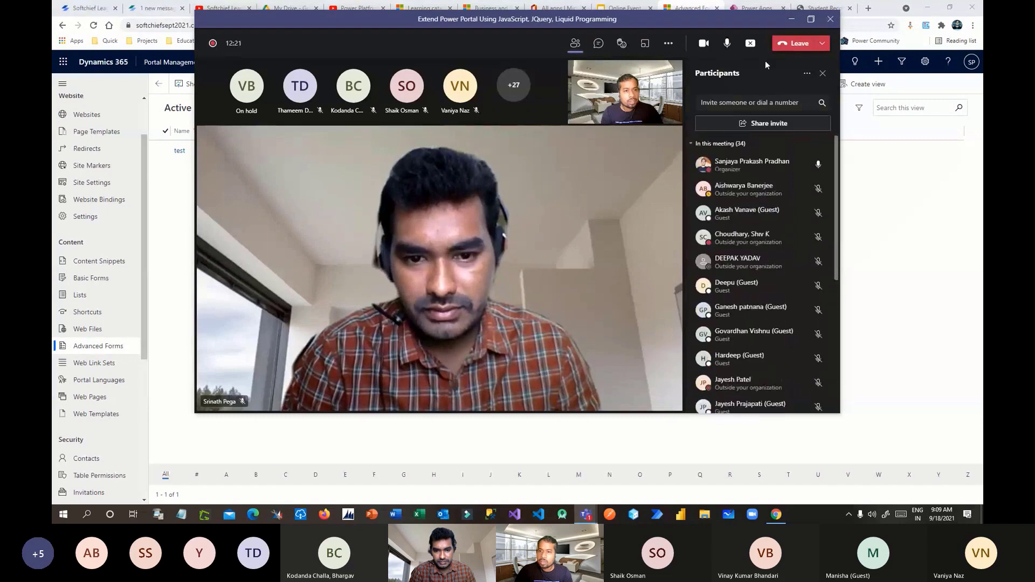
pyautogui.click(792, 19)
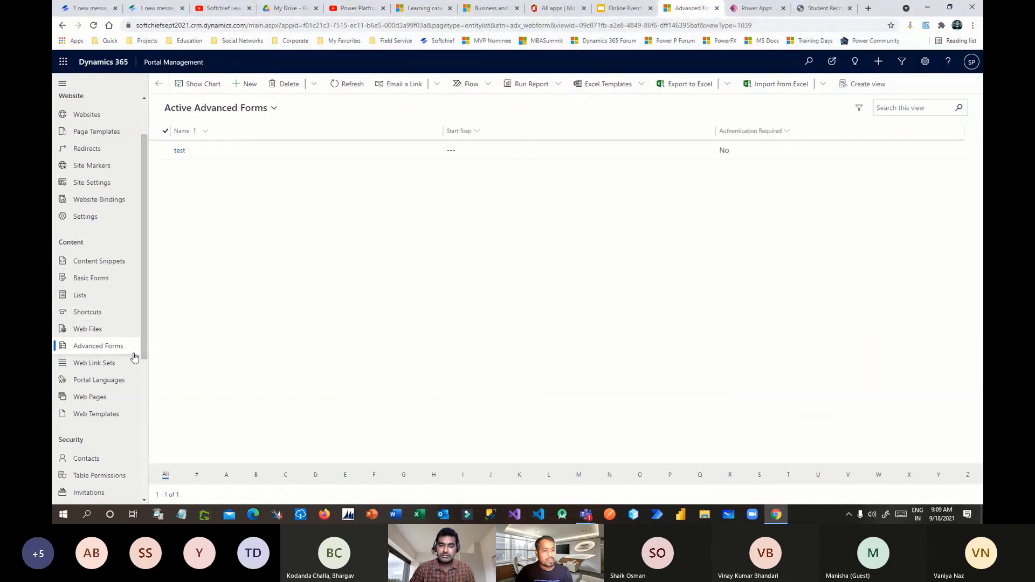
pyautogui.moveTo(144, 338); pyautogui.dragTo(141, 367)
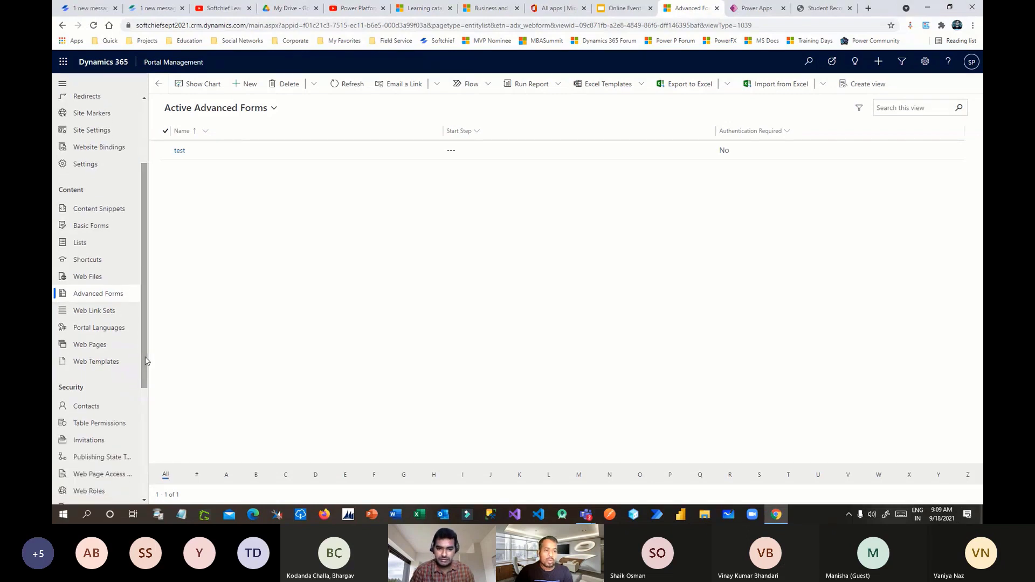
pyautogui.click(81, 345)
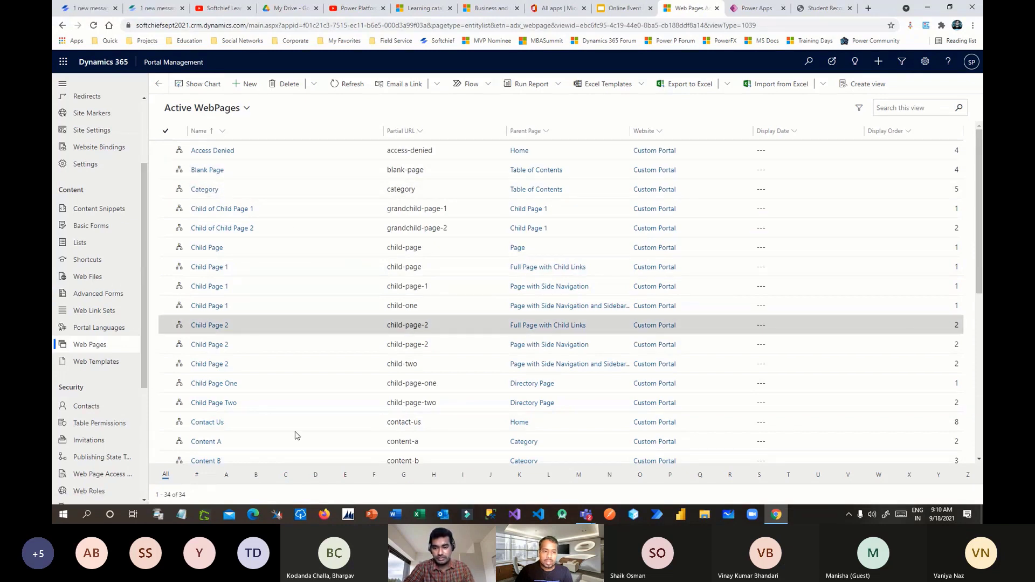
# - Open the 'Page' web page record from the Web Pages list
pyautogui.scroll(-5, 295, 435)
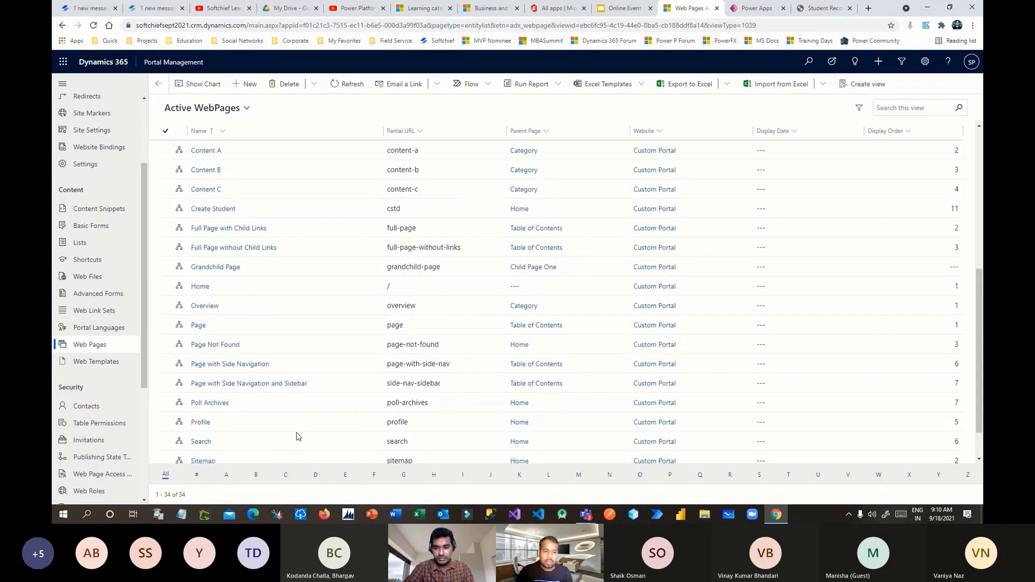
pyautogui.doubleClick(456, 325)
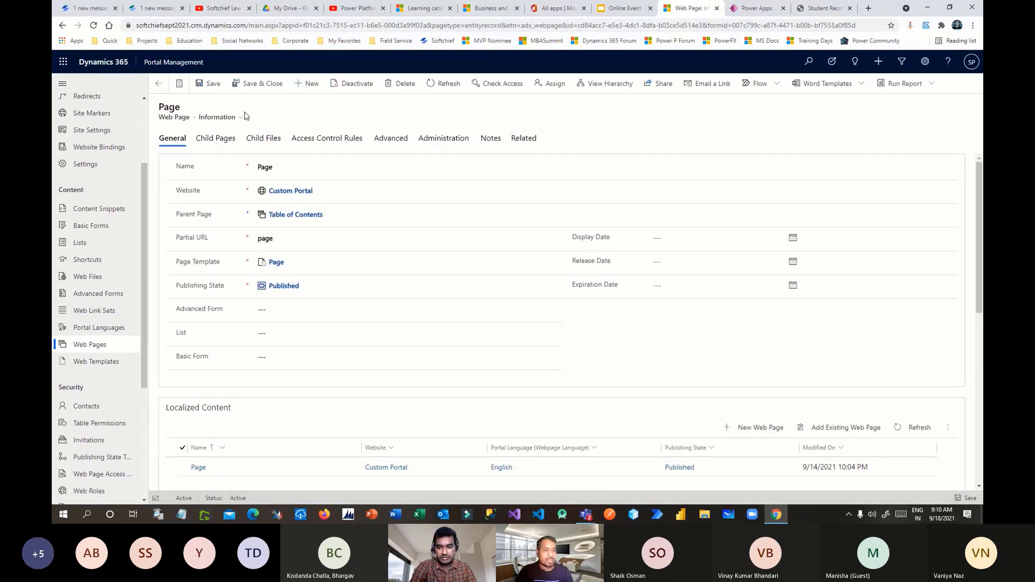
pyautogui.scroll(-2, 401, 290)
pyautogui.scroll(2, 400, 290)
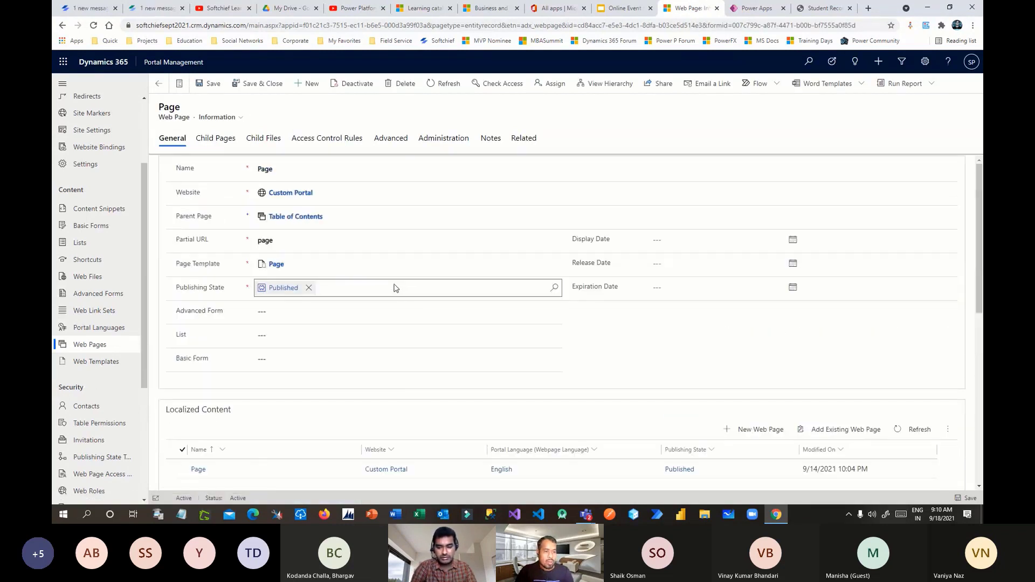
pyautogui.scroll(-4, 393, 292)
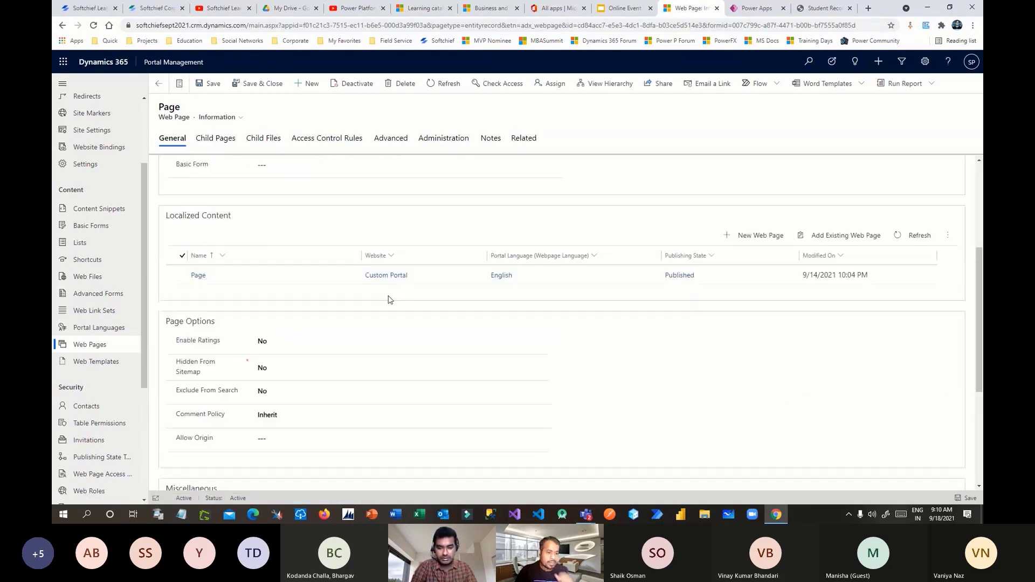
# - Open the English localized 'Page' content and review its Copy (HTML) text
pyautogui.click(273, 277)
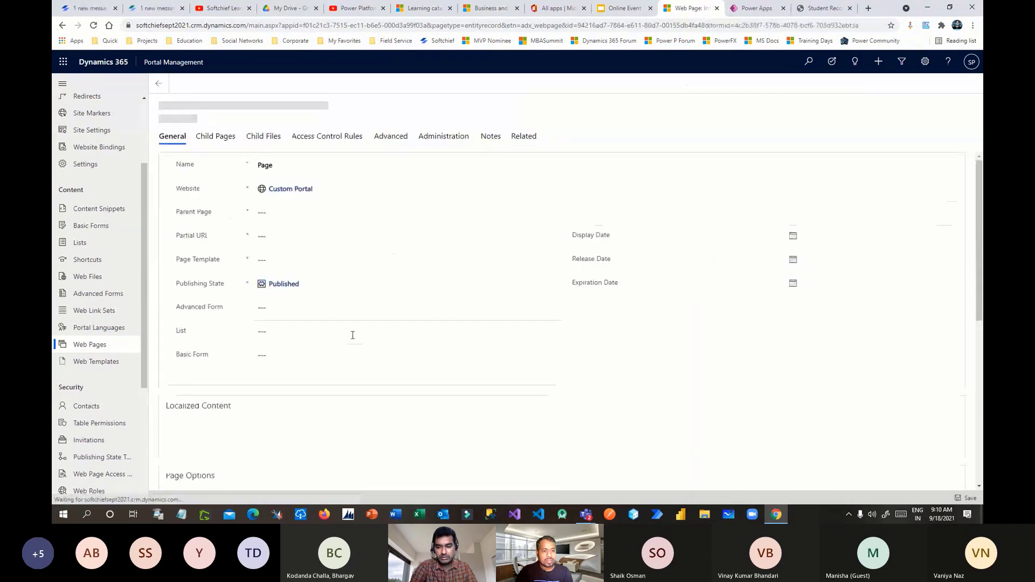
pyautogui.scroll(-5, 559, 319)
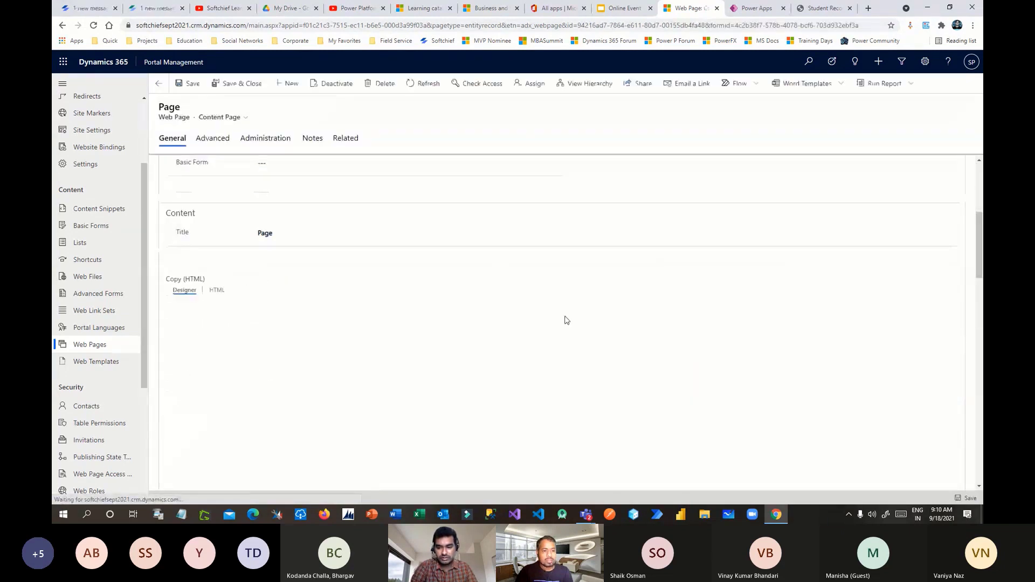
pyautogui.scroll(-1, 199, 260)
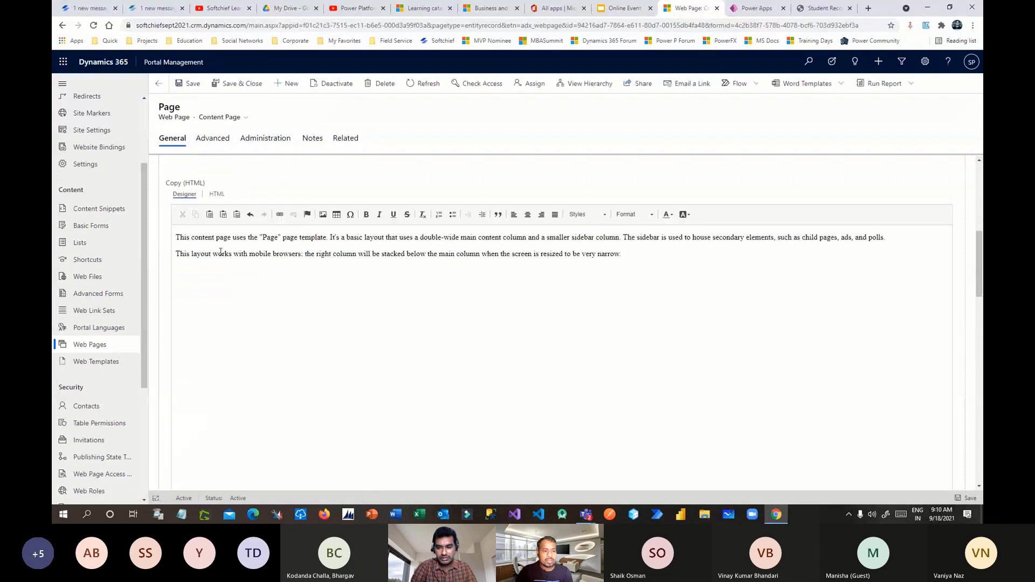
pyautogui.click(231, 236)
pyautogui.scroll(-1, 523, 271)
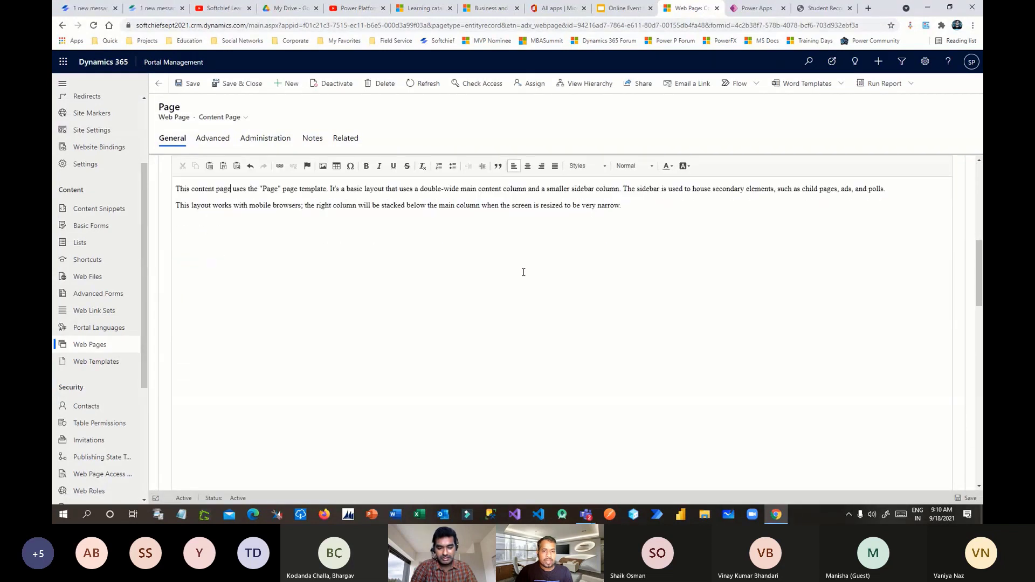
pyautogui.scroll(-5, 448, 261)
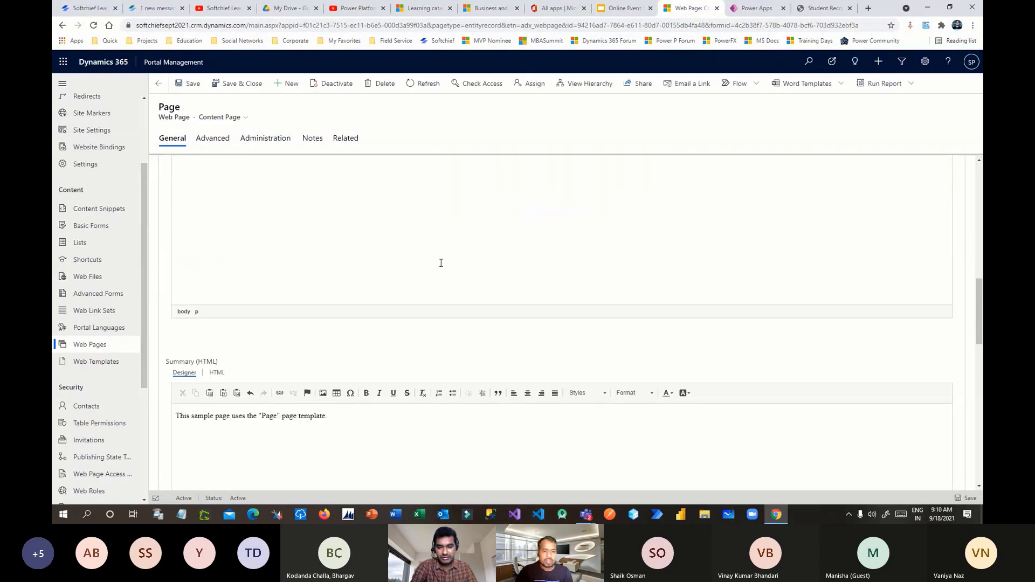
pyautogui.scroll(-3, 441, 263)
pyautogui.scroll(5, 441, 263)
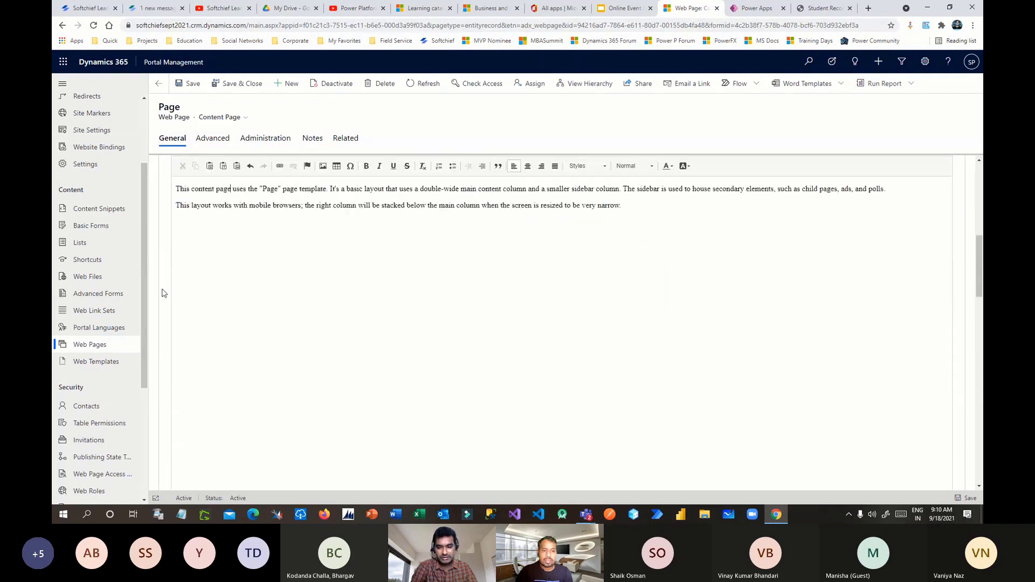
pyautogui.scroll(2, 131, 276)
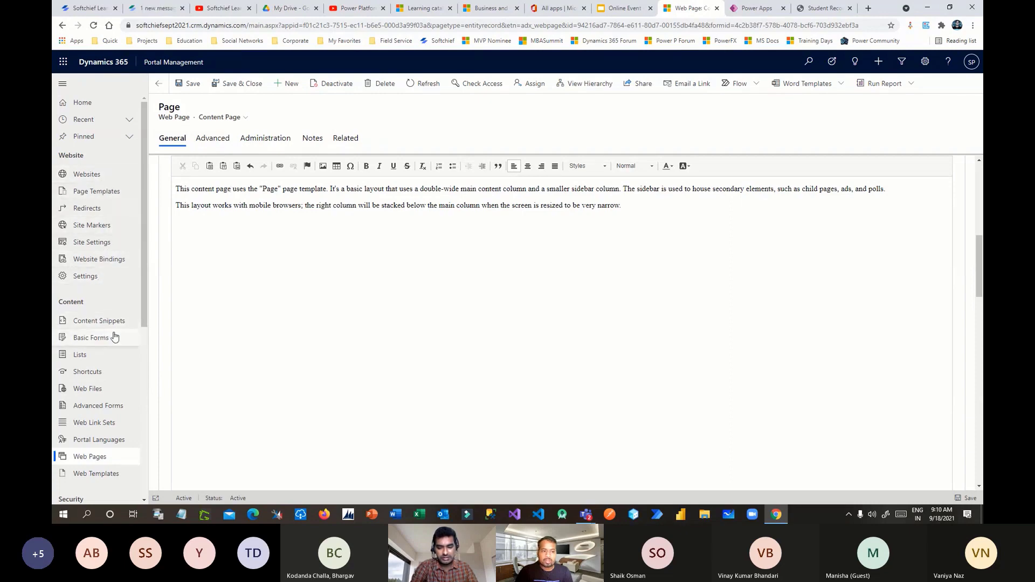
# - Show the JavaScript in Power Portal slide, then return to the student Create form
pyautogui.click(623, 8)
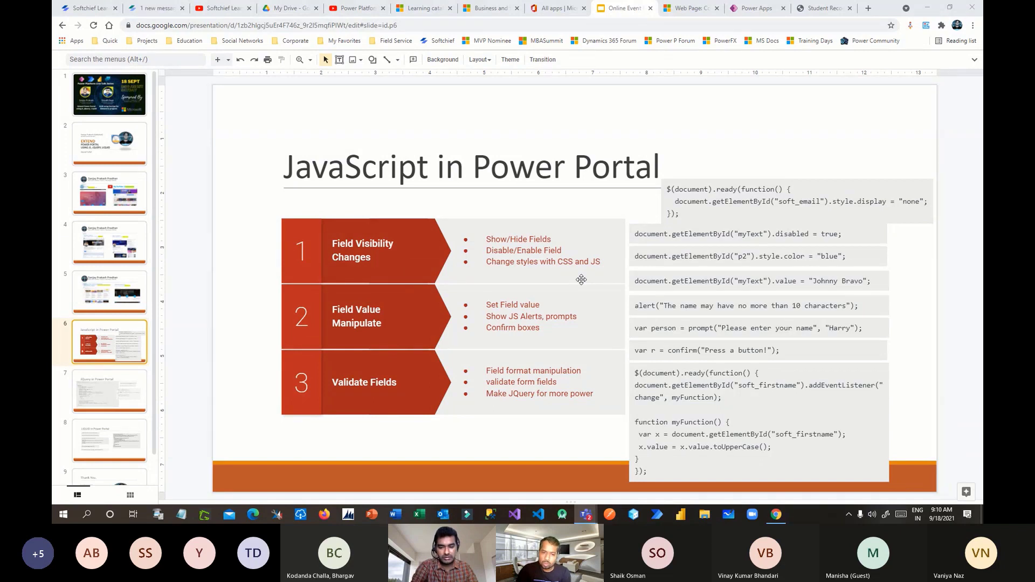
pyautogui.click(823, 8)
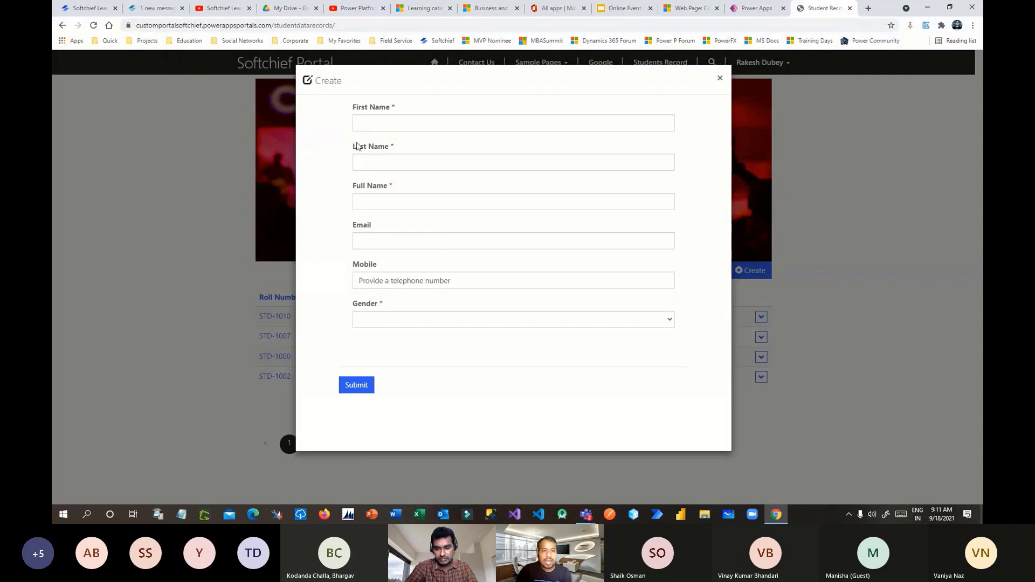
# - Enter test text 'hghghgh' in First Name and try selecting parts of it
pyautogui.click(357, 123)
pyautogui.write('hghghgh')
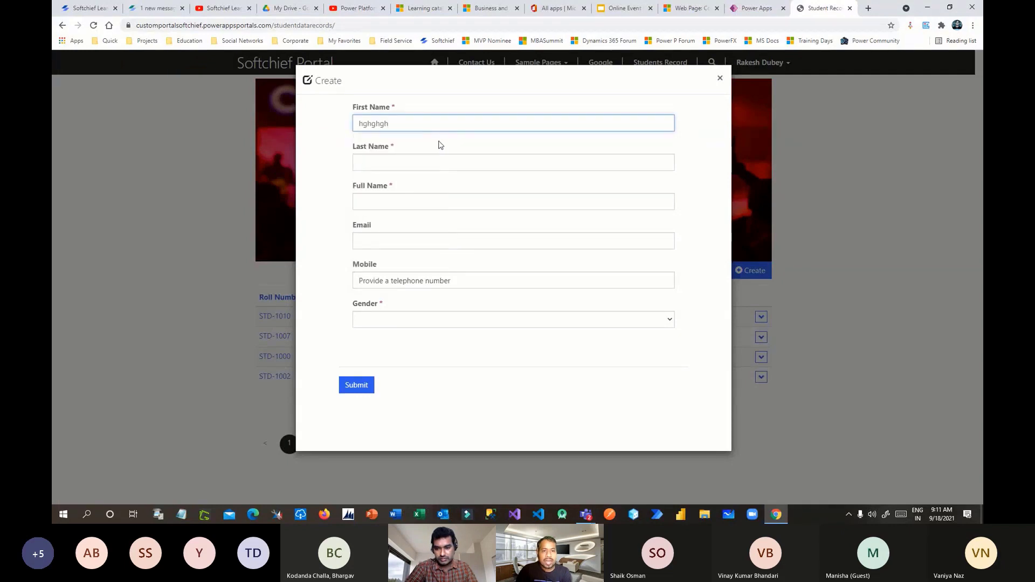
pyautogui.click(441, 145)
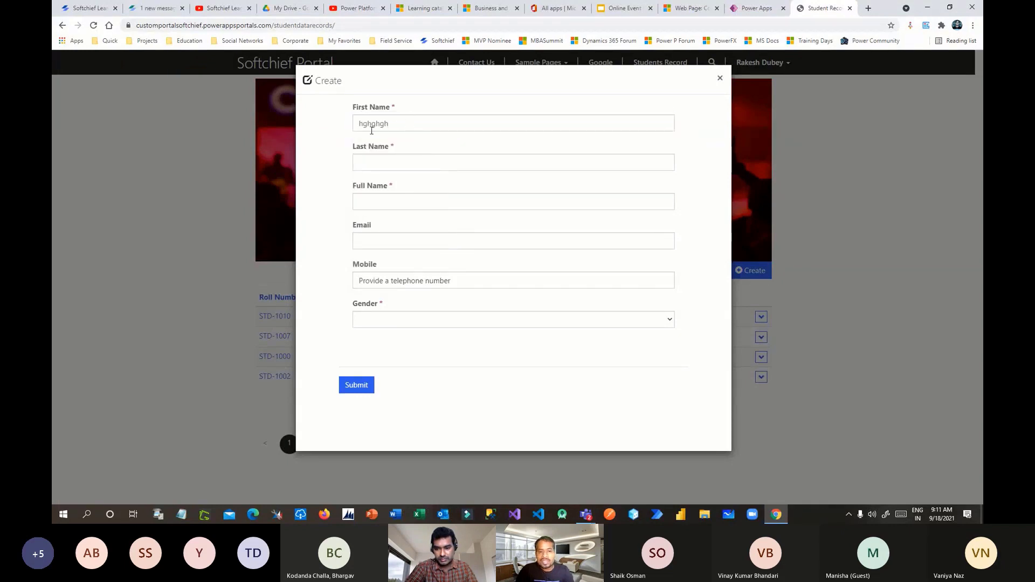
pyautogui.click(409, 121)
pyautogui.doubleClick(409, 121)
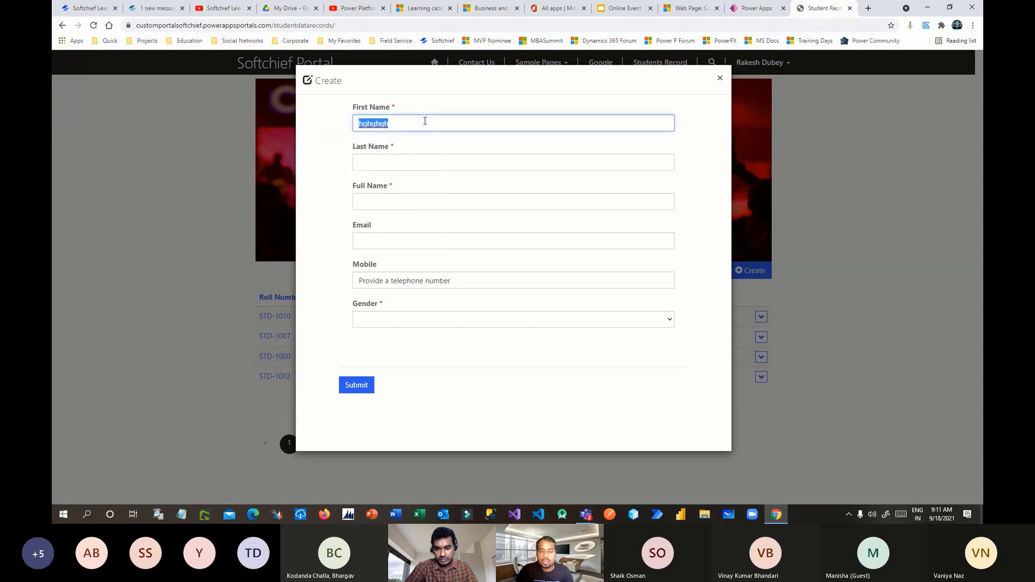
pyautogui.moveTo(358, 124); pyautogui.dragTo(415, 127)
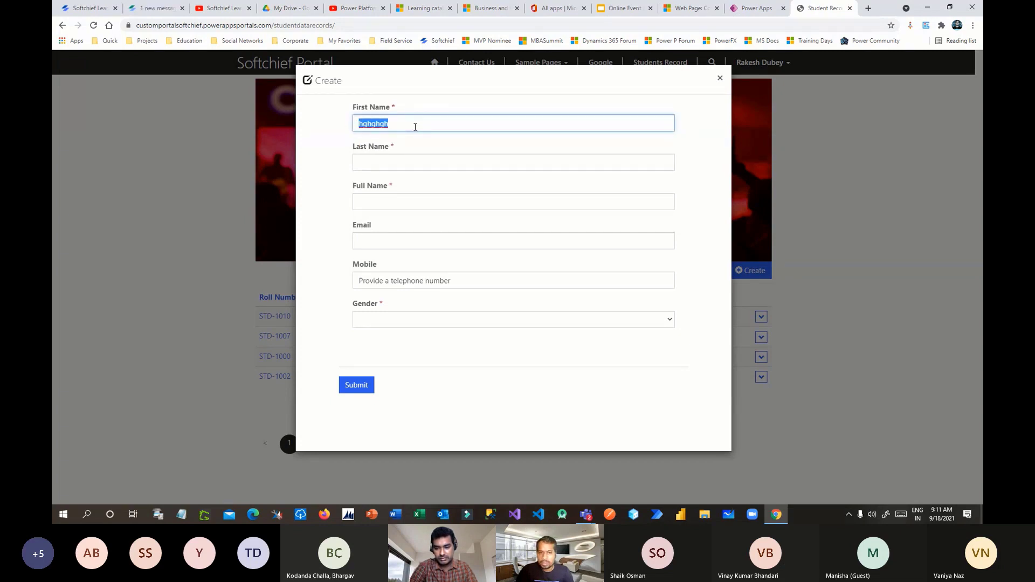
pyautogui.click(422, 146)
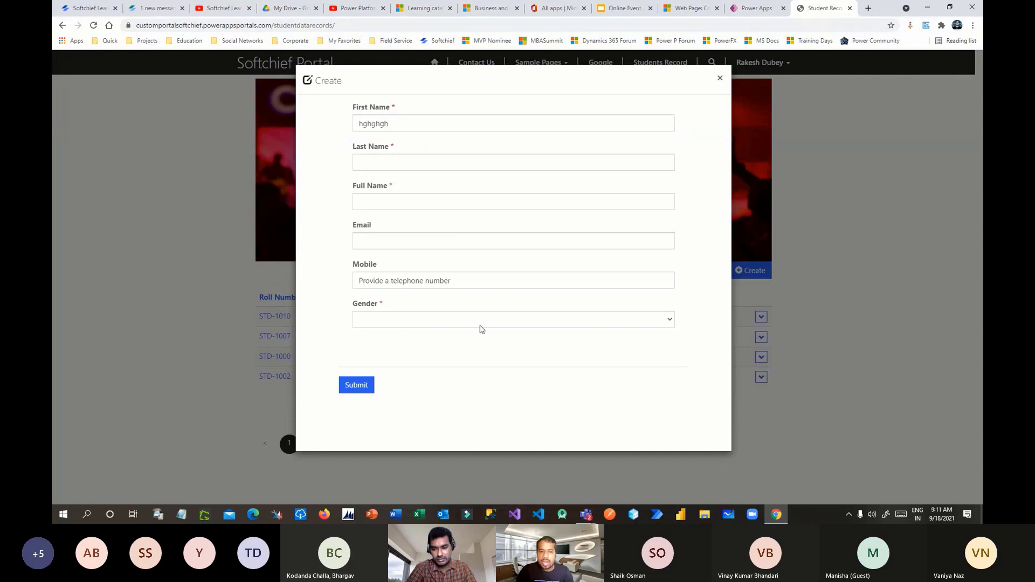
# - Click into and out of the Mobile and Email fields to test them
pyautogui.click(387, 283)
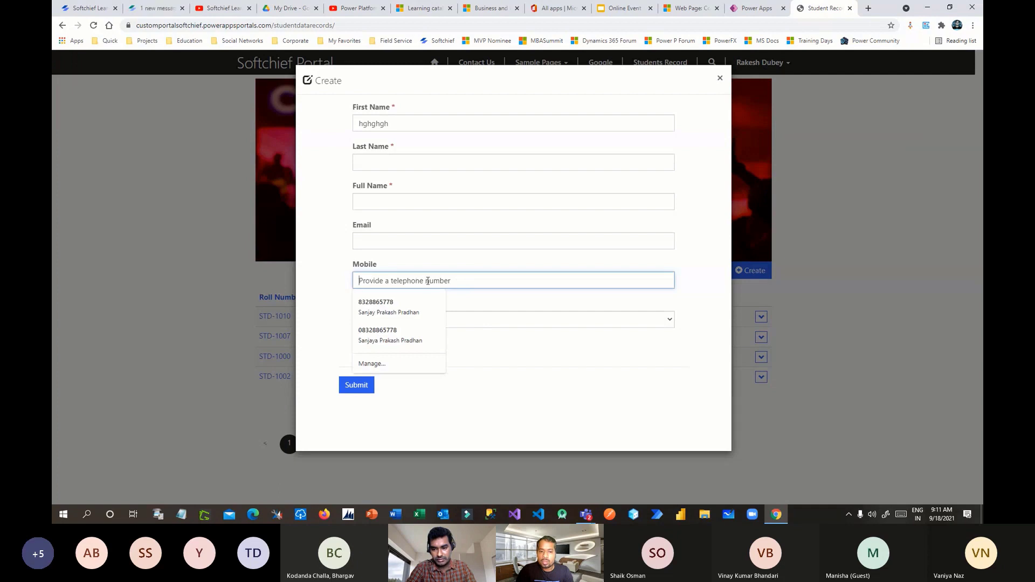
pyautogui.click(525, 362)
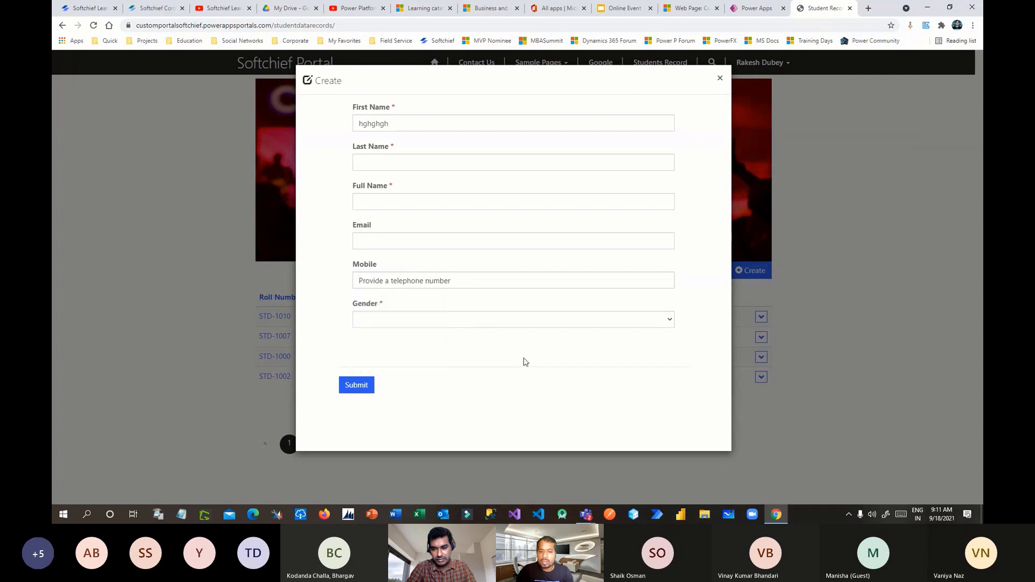
pyautogui.click(367, 238)
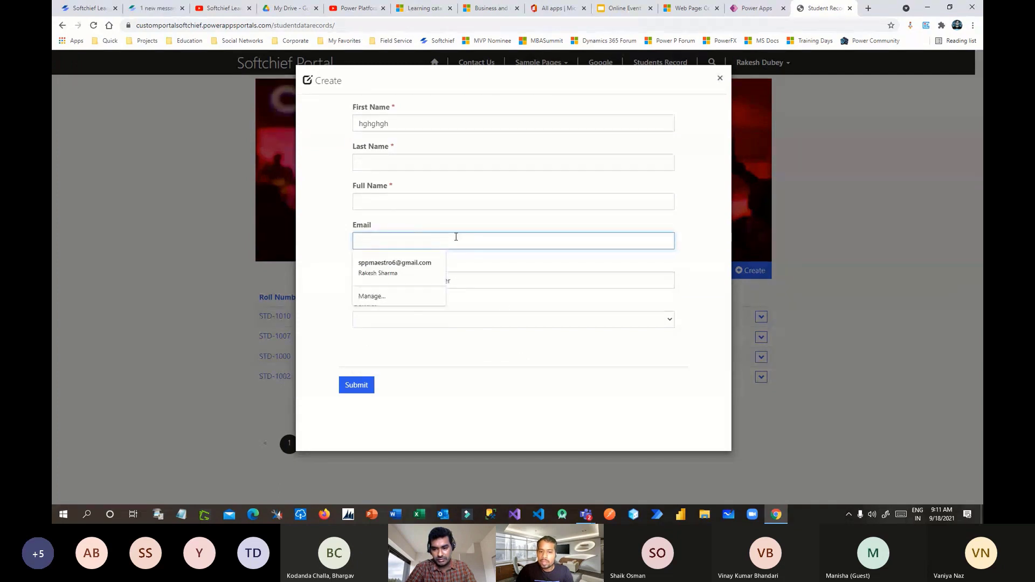
pyautogui.click(473, 229)
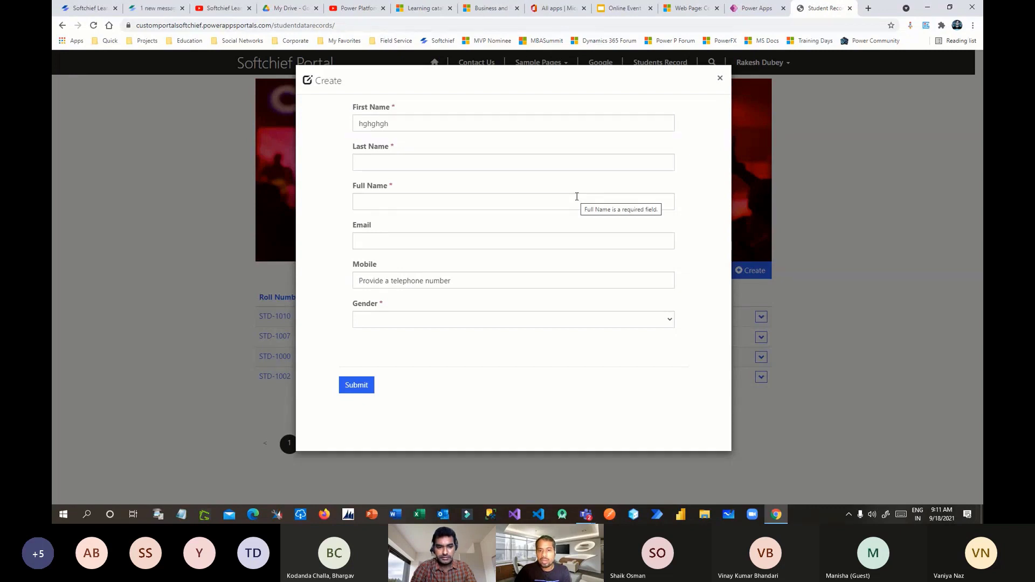
# - Go back through the browser tabs to the JavaScript in Power Portal slide
pyautogui.click(747, 9)
pyautogui.click(696, 8)
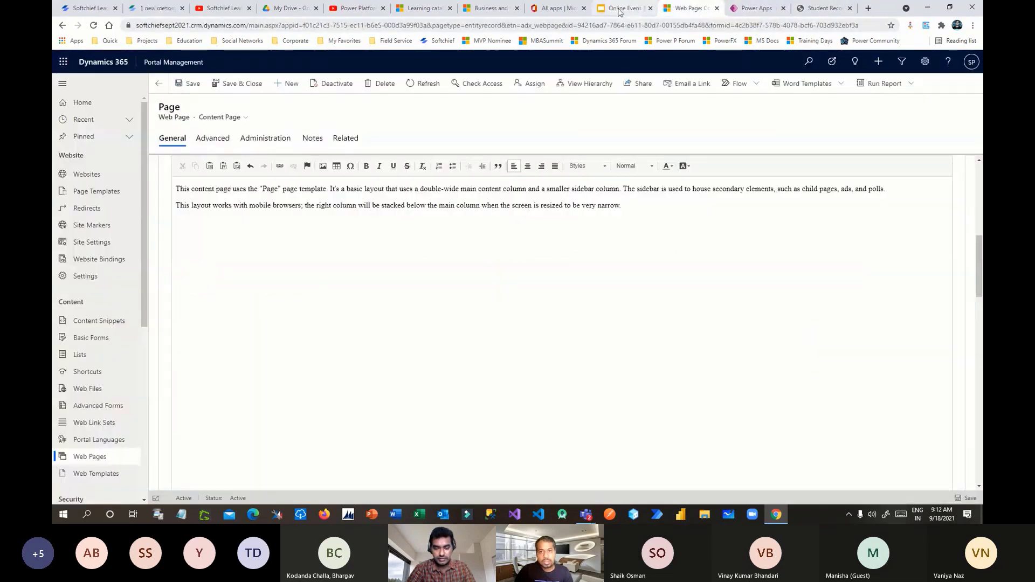
pyautogui.click(619, 8)
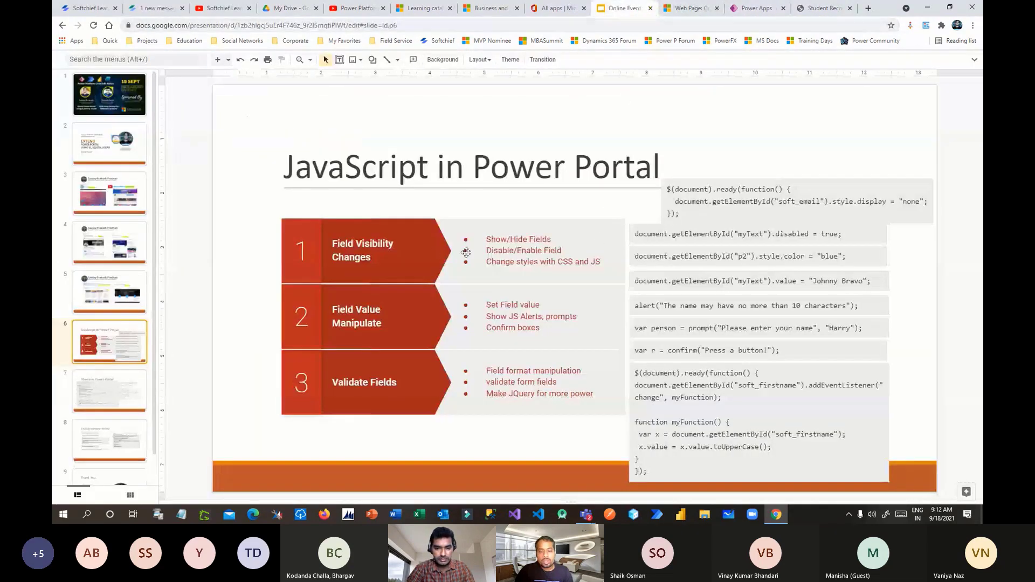
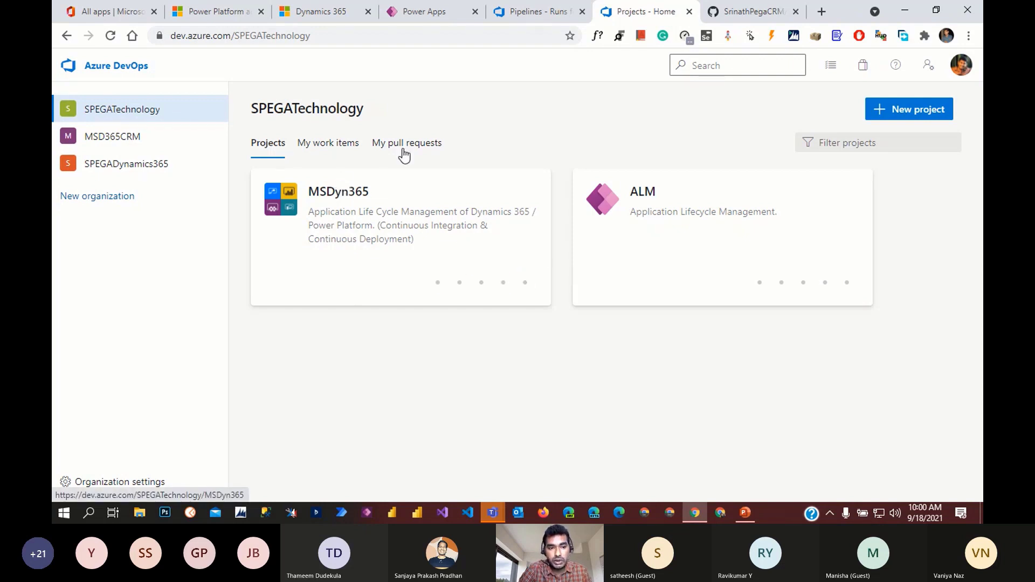
# - Start a new private project in the organization named UCG
pyautogui.moveTo(241, 35); pyautogui.dragTo(345, 37)
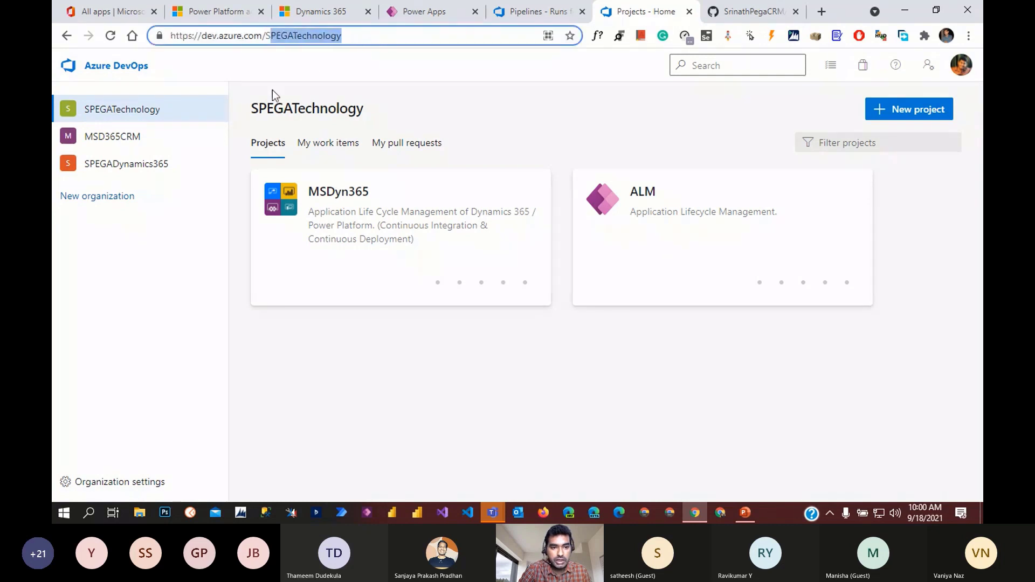
pyautogui.click(507, 359)
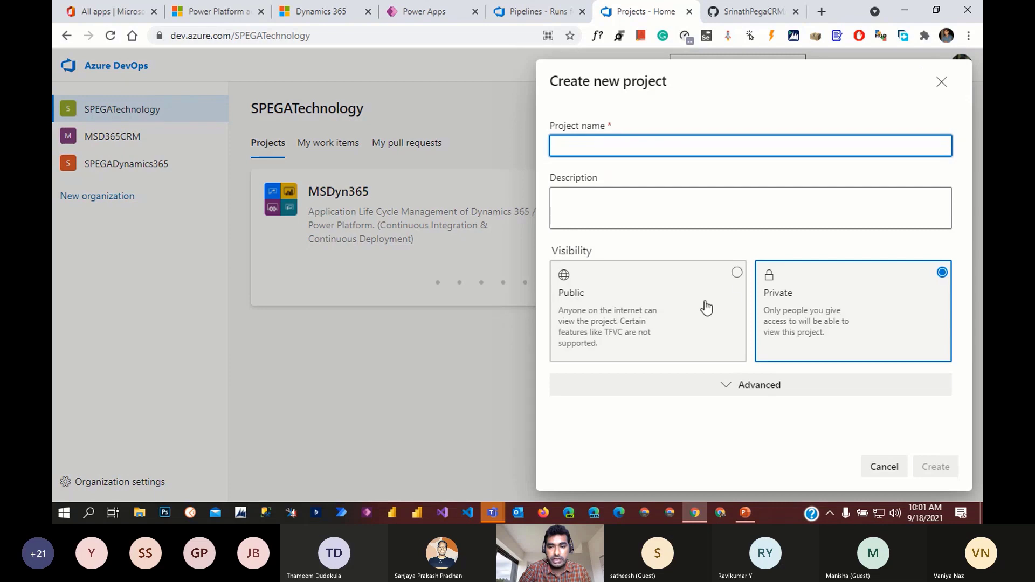
pyautogui.click(668, 208)
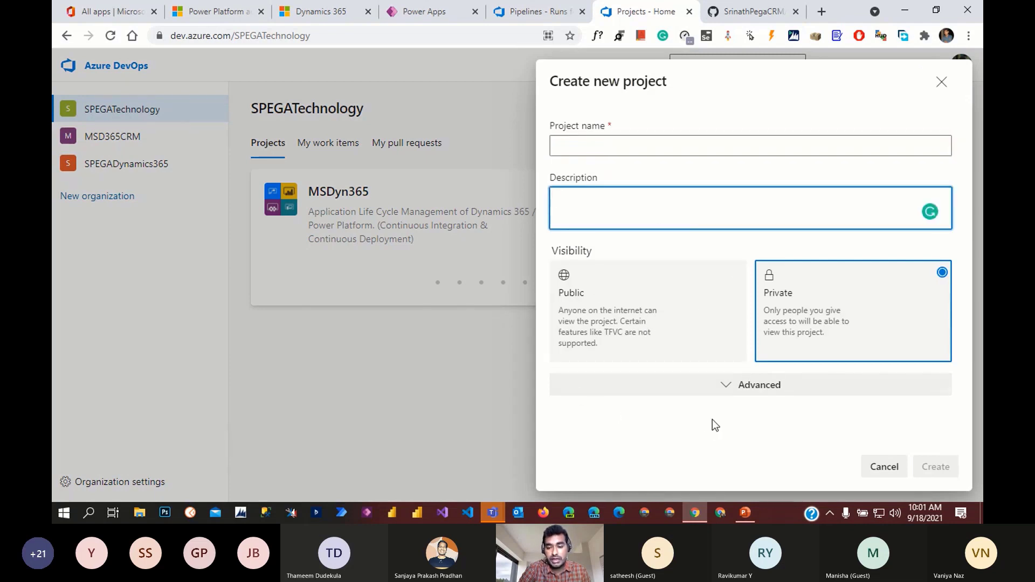
pyautogui.click(617, 151)
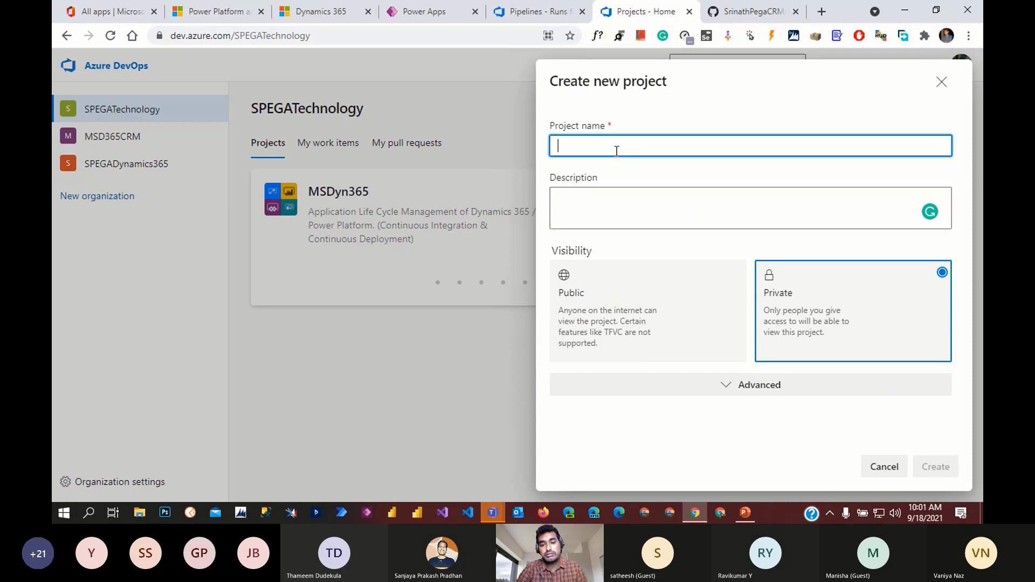
pyautogui.write('U')
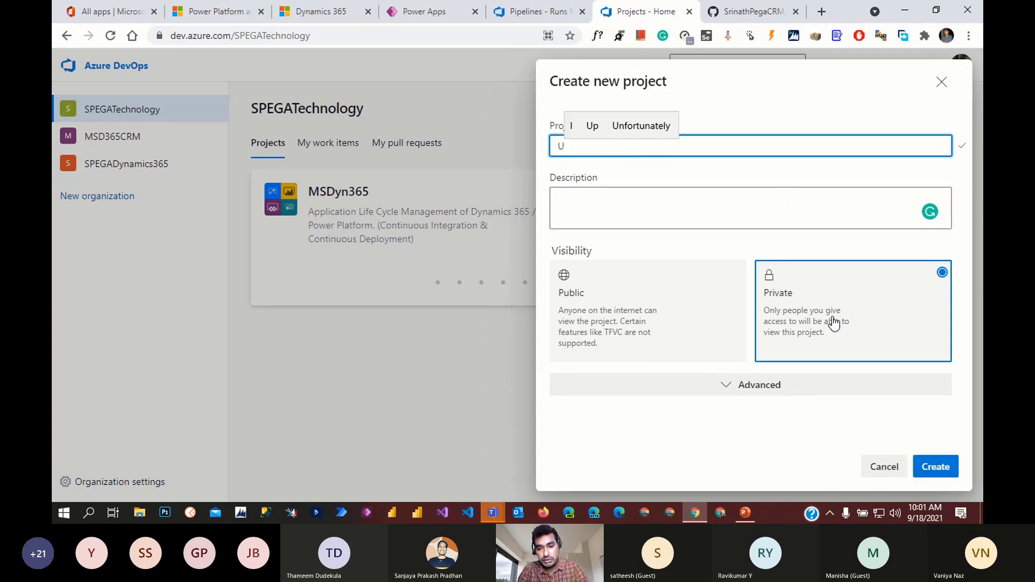
pyautogui.write('CG')
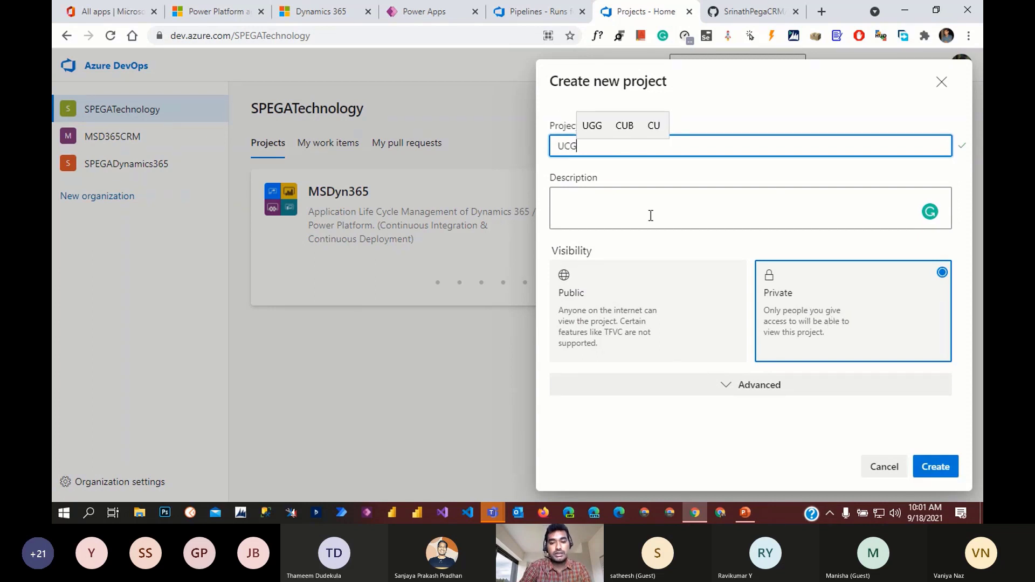
# - Choose the Scrum work item process with Git version control and create the project
pyautogui.click(806, 389)
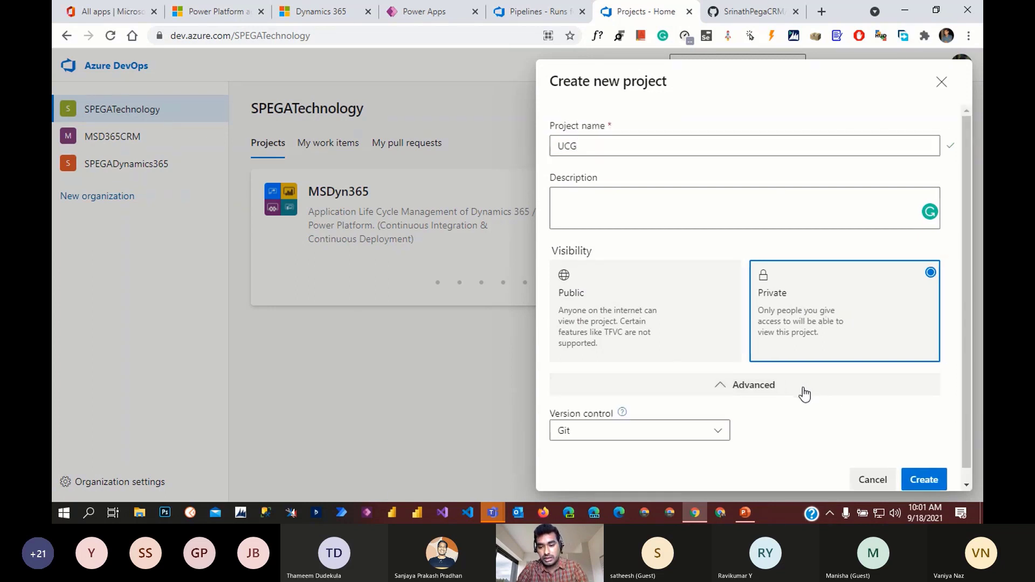
pyautogui.scroll(-1, 767, 402)
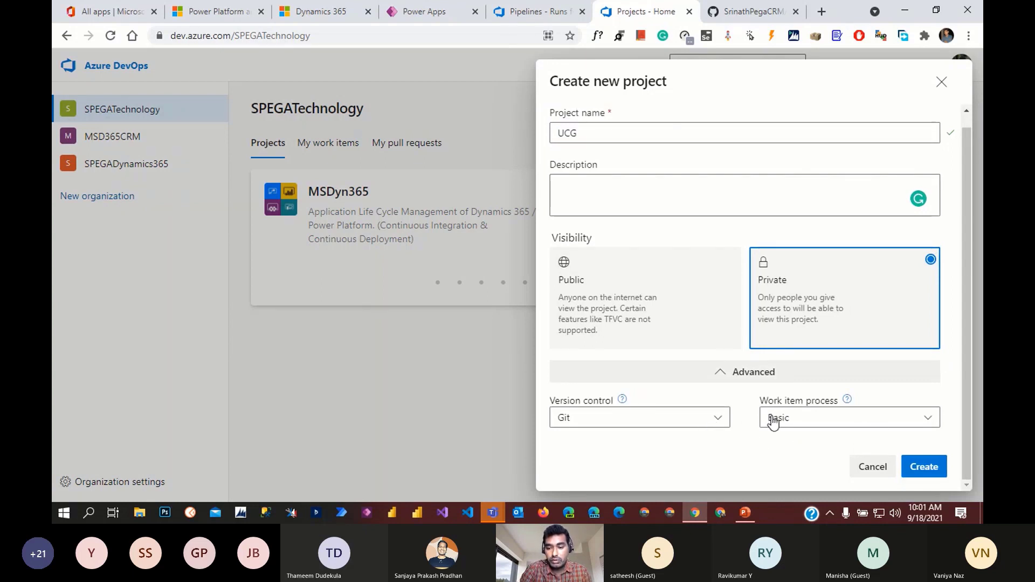
pyautogui.click(804, 426)
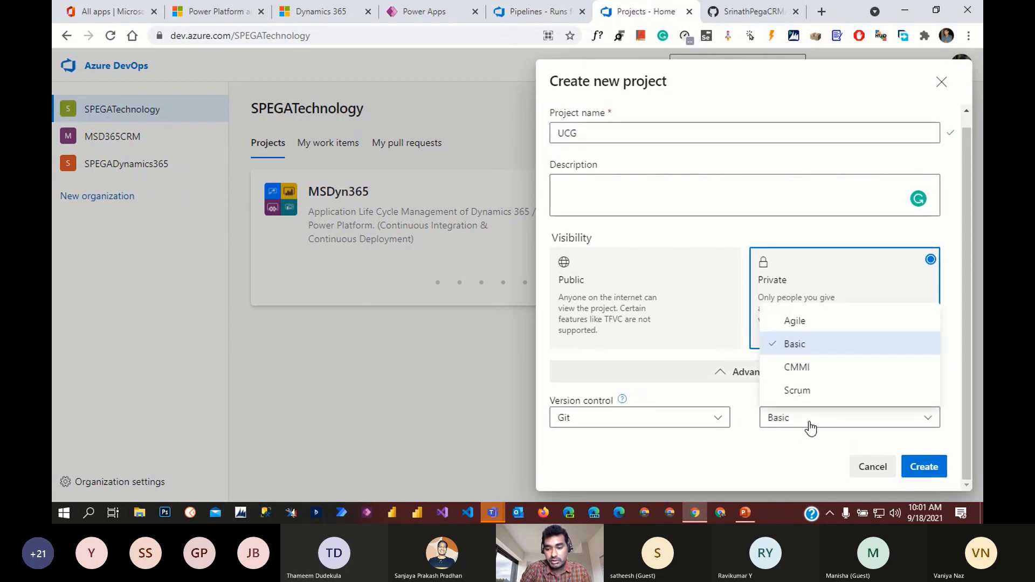
pyautogui.click(835, 391)
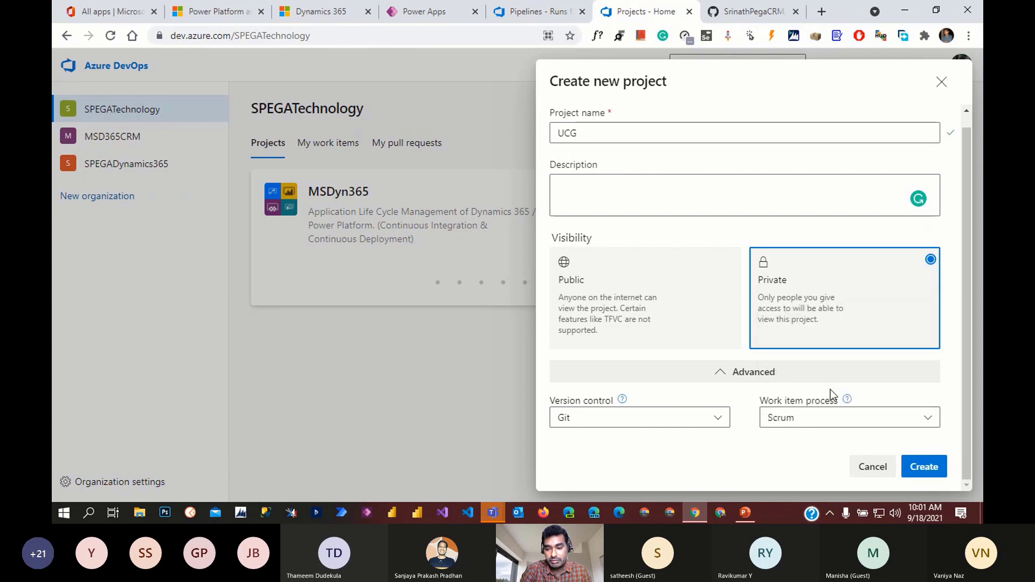
pyautogui.click(722, 420)
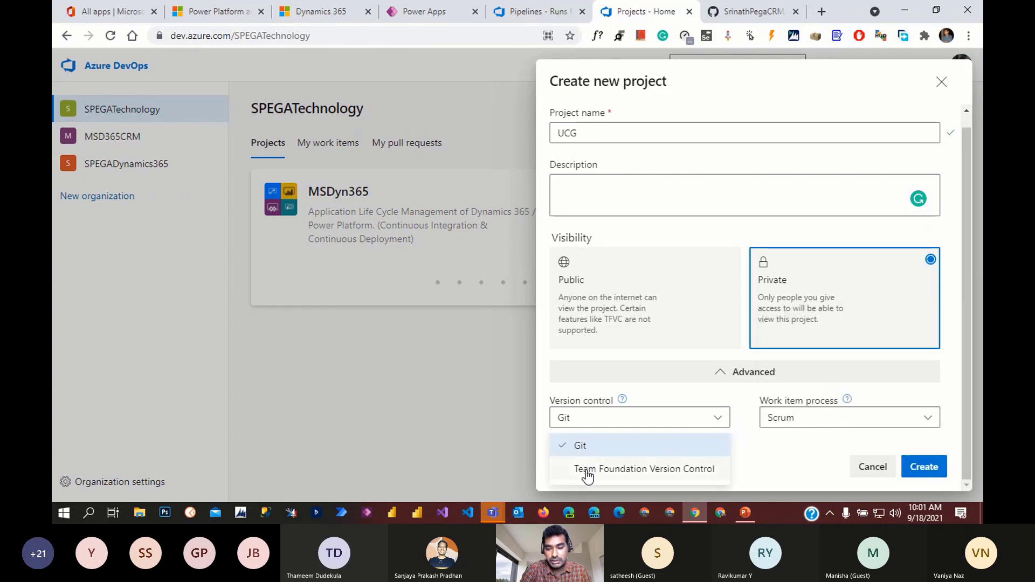
pyautogui.click(766, 448)
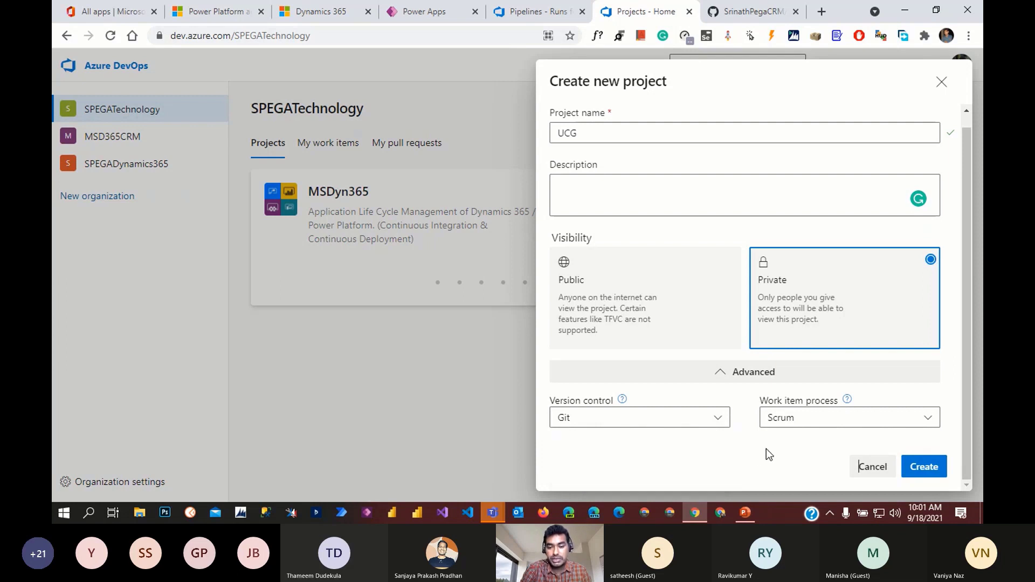
pyautogui.click(922, 468)
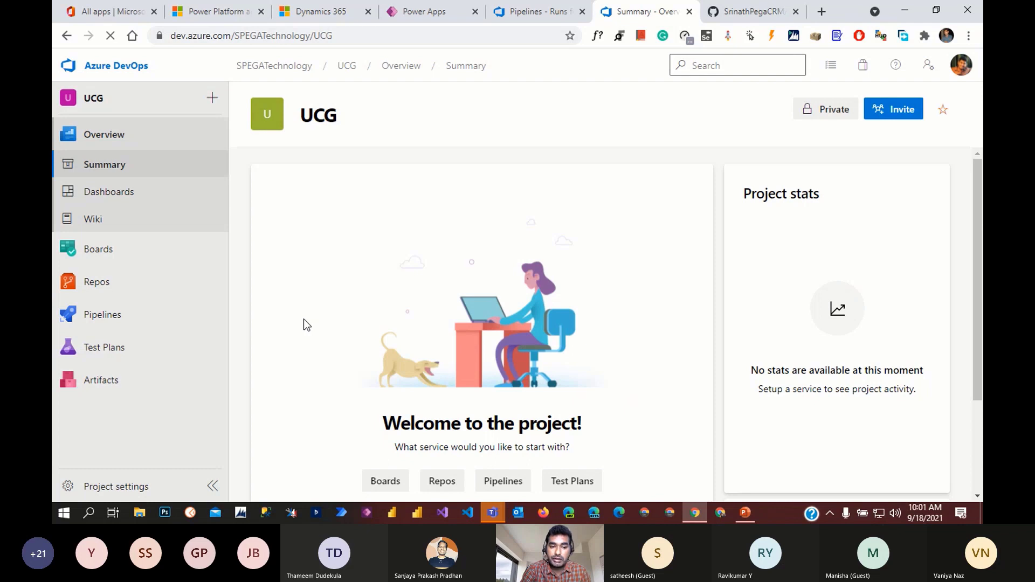
# - Initialize the UCG repository's main branch with a README.md from Repos > Files
pyautogui.click(113, 284)
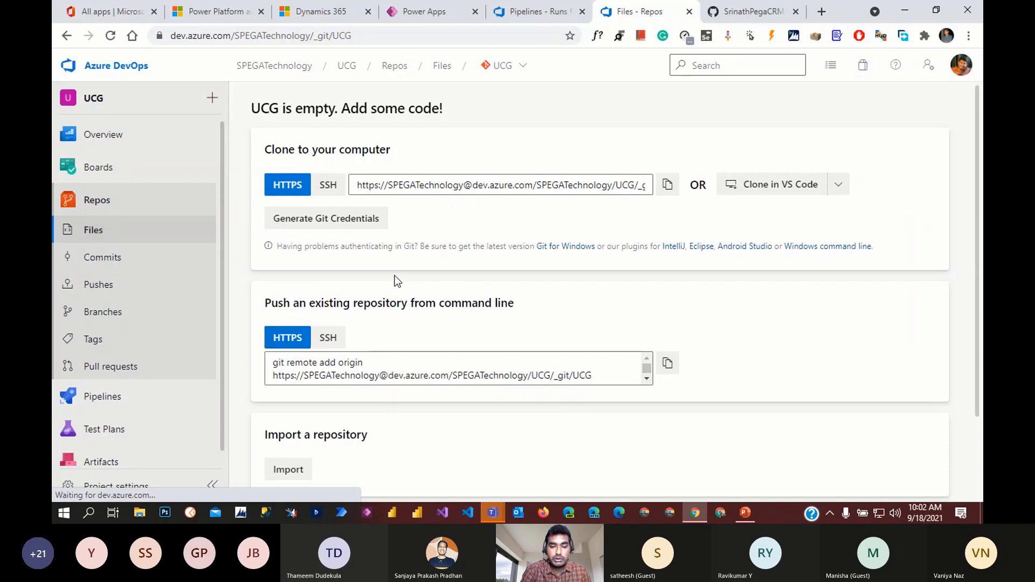
pyautogui.scroll(-2, 442, 292)
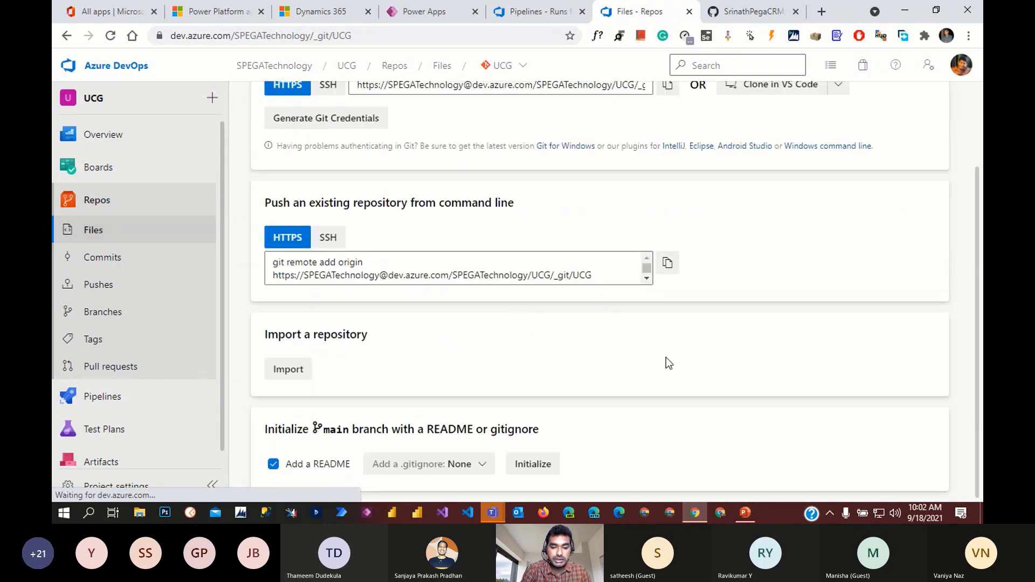
pyautogui.click(540, 467)
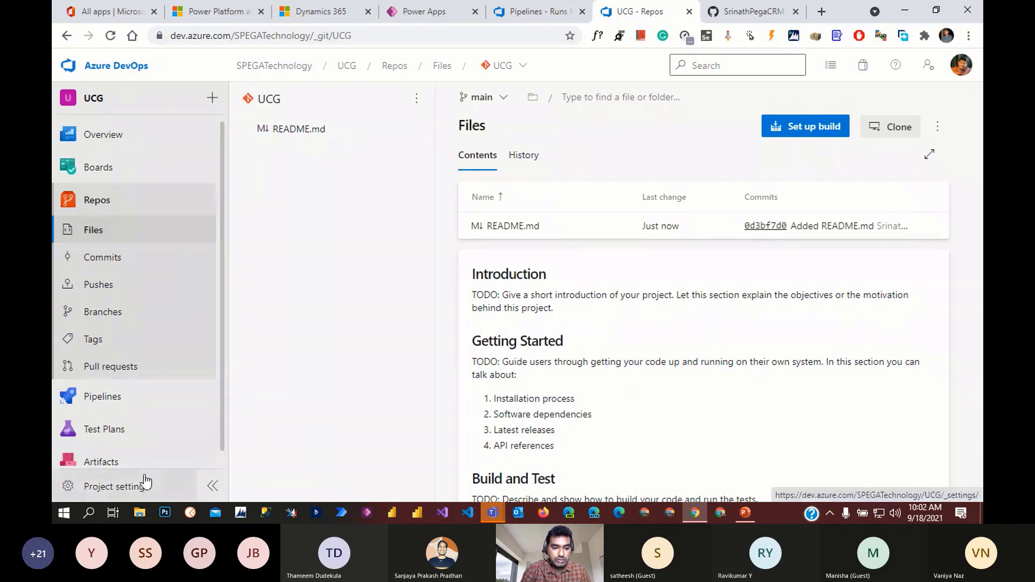
pyautogui.click(116, 484)
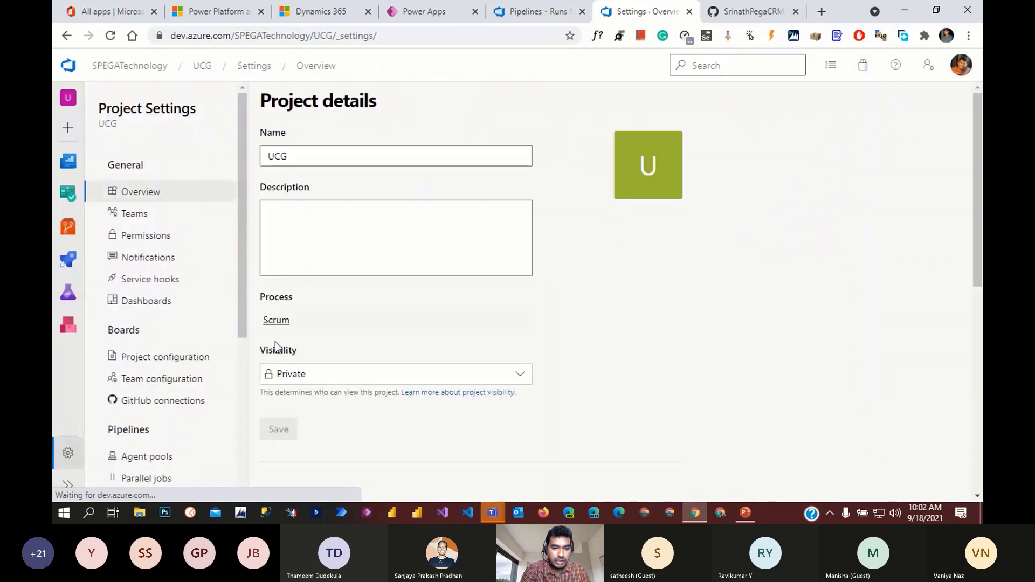
# - Review the organization's installed extensions, then browse the Azure DevOps extensions marketplace
pyautogui.scroll(-4, 211, 410)
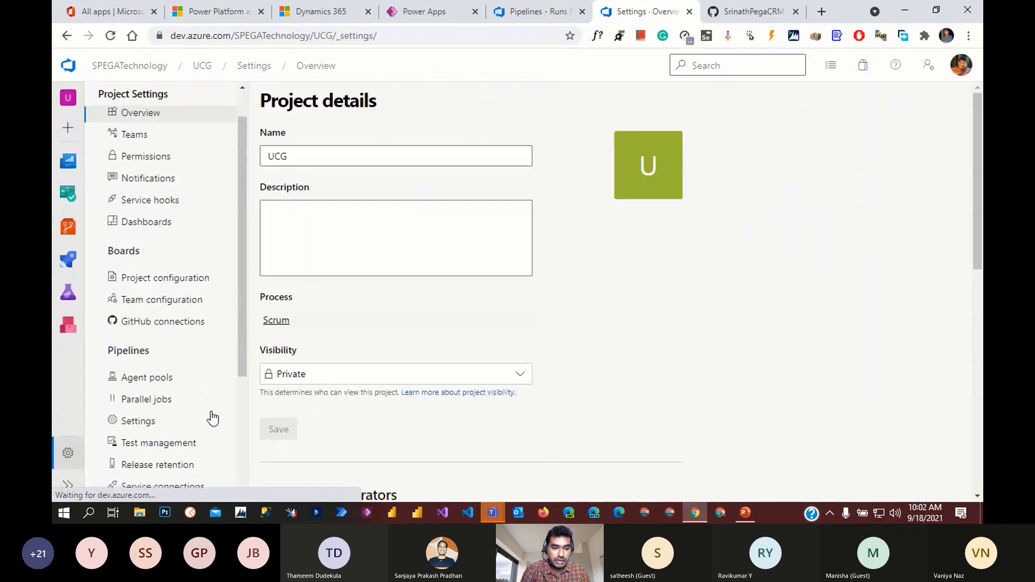
pyautogui.scroll(-1, 213, 430)
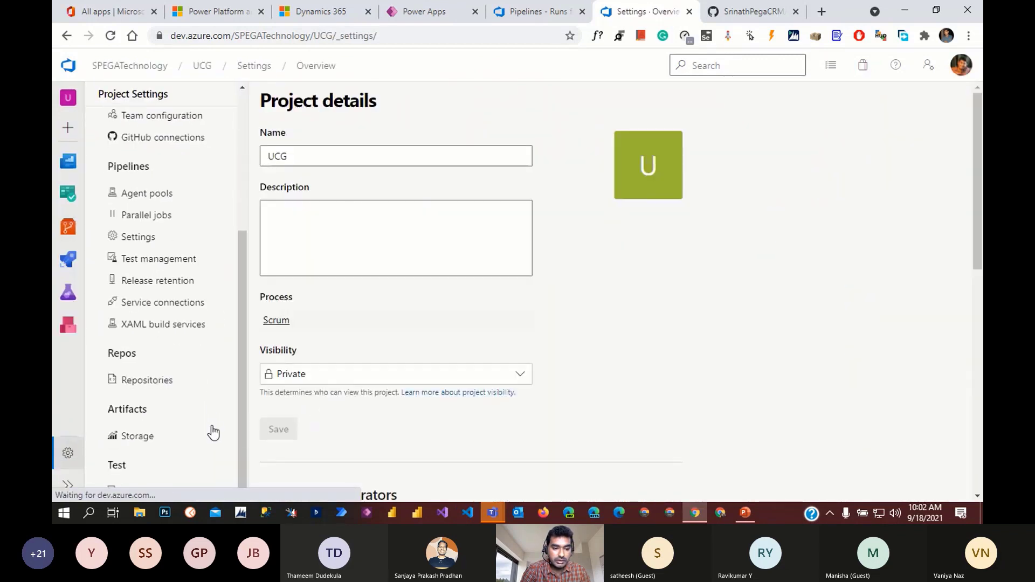
pyautogui.scroll(3, 211, 430)
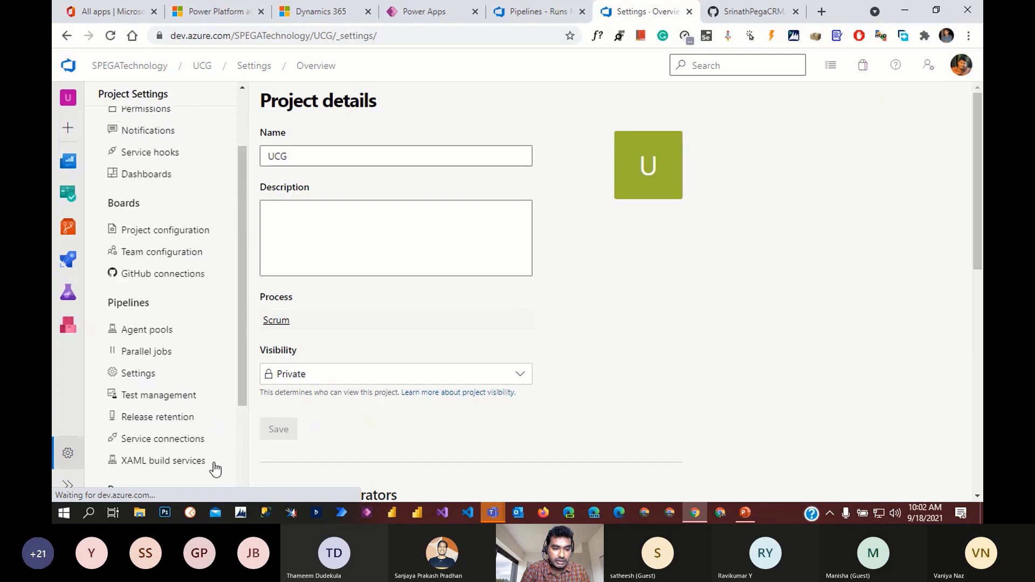
pyautogui.scroll(1, 213, 467)
pyautogui.scroll(1, 221, 415)
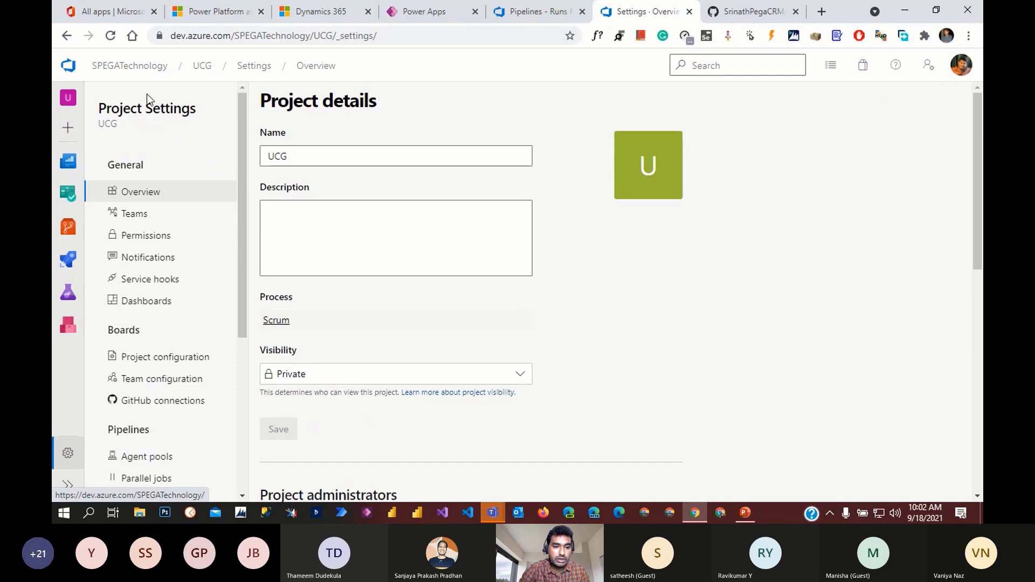
pyautogui.click(134, 66)
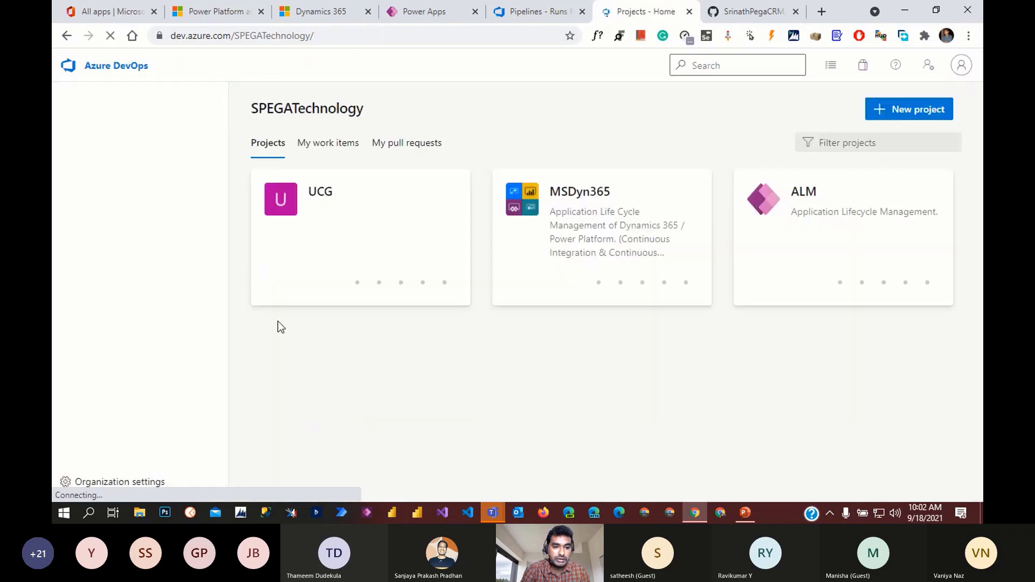
pyautogui.click(108, 482)
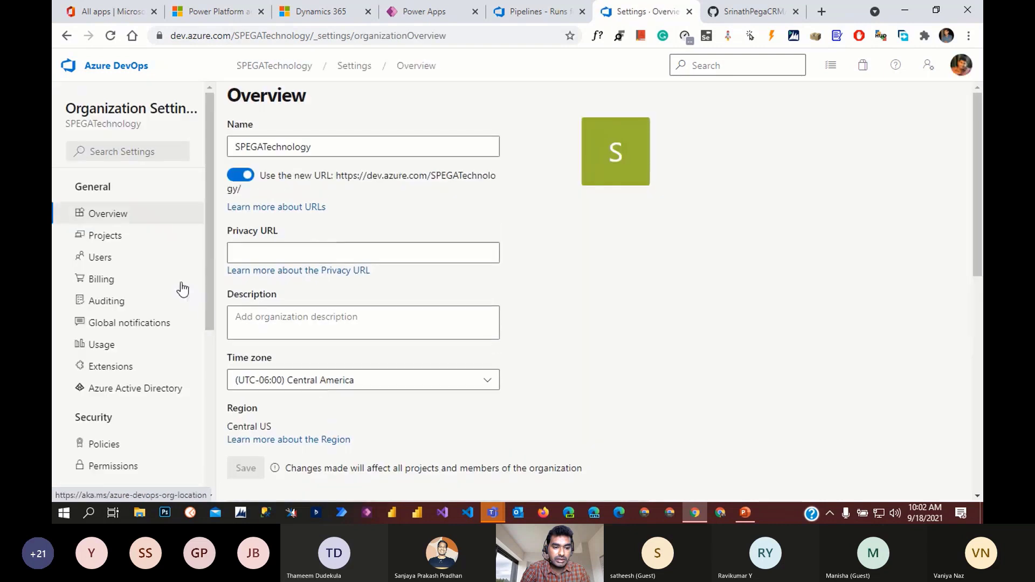
pyautogui.click(110, 368)
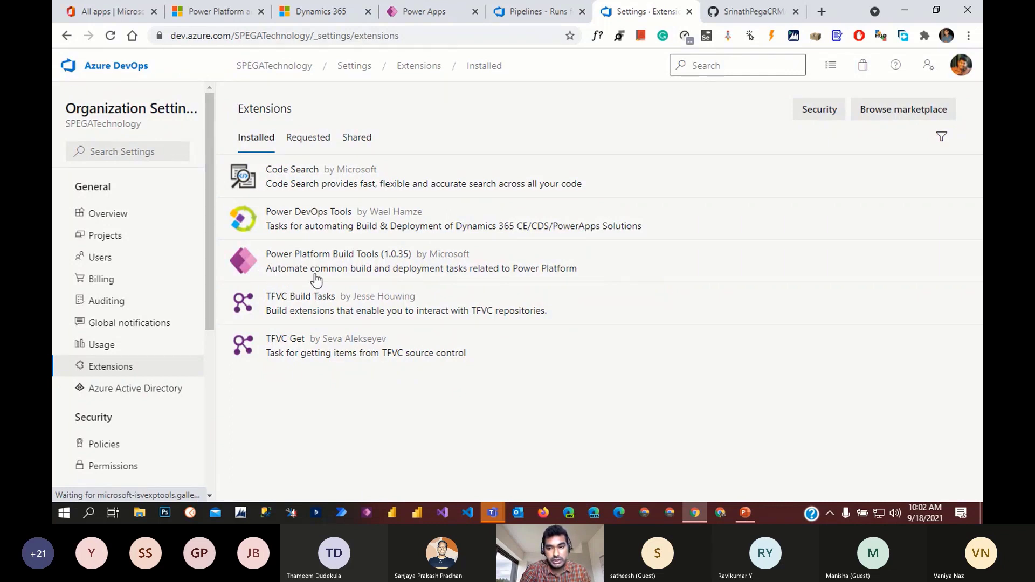
pyautogui.click(904, 114)
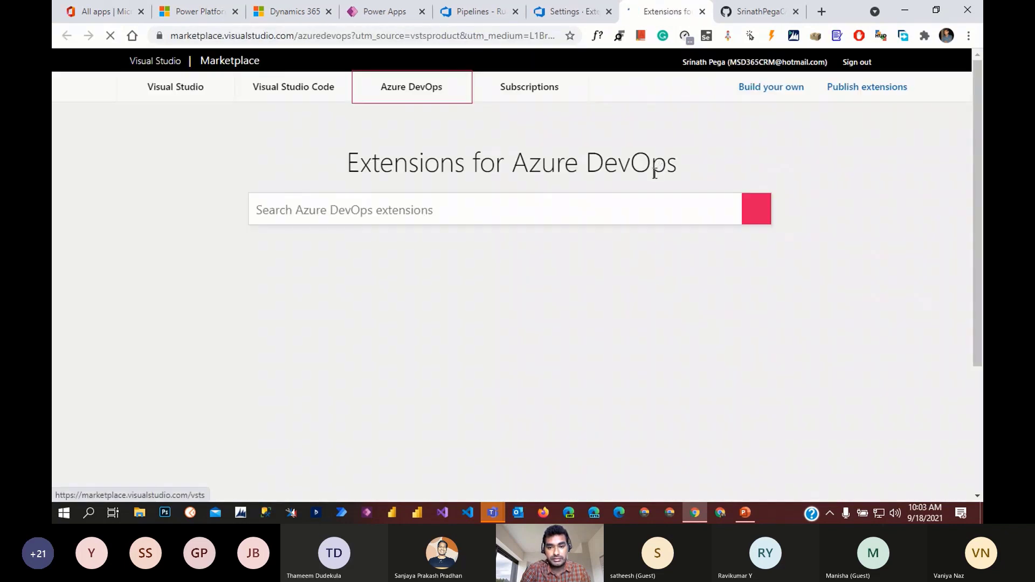
pyautogui.click(440, 214)
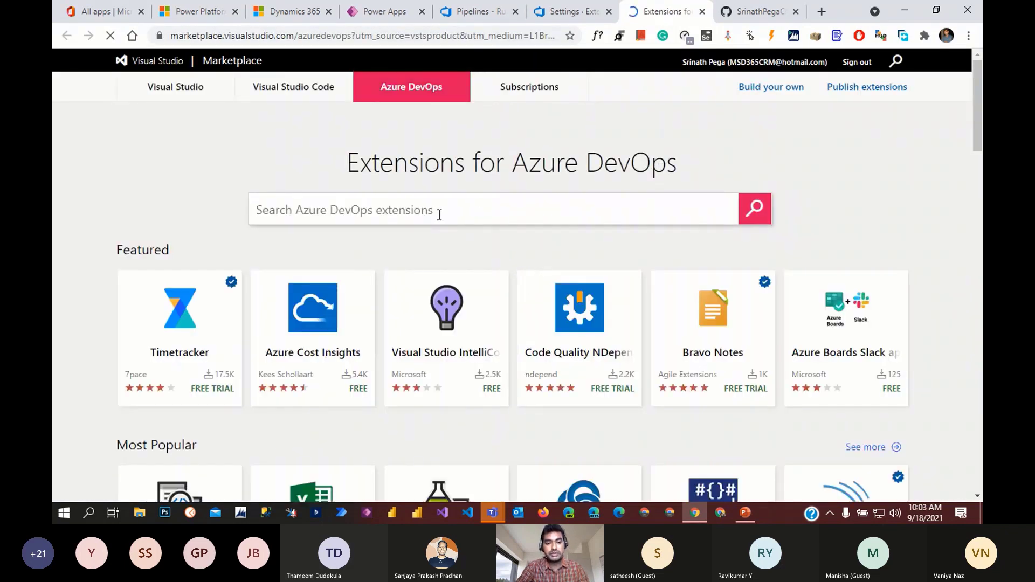
# - Search the marketplace for 'power platform build tools' and open the extension's page
pyautogui.write('power ')
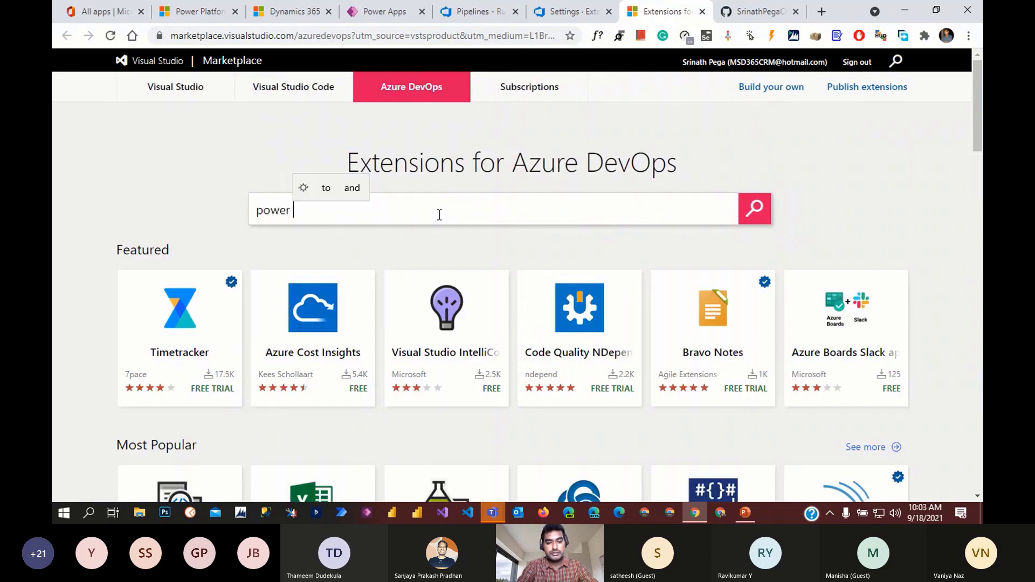
pyautogui.write('platfo')
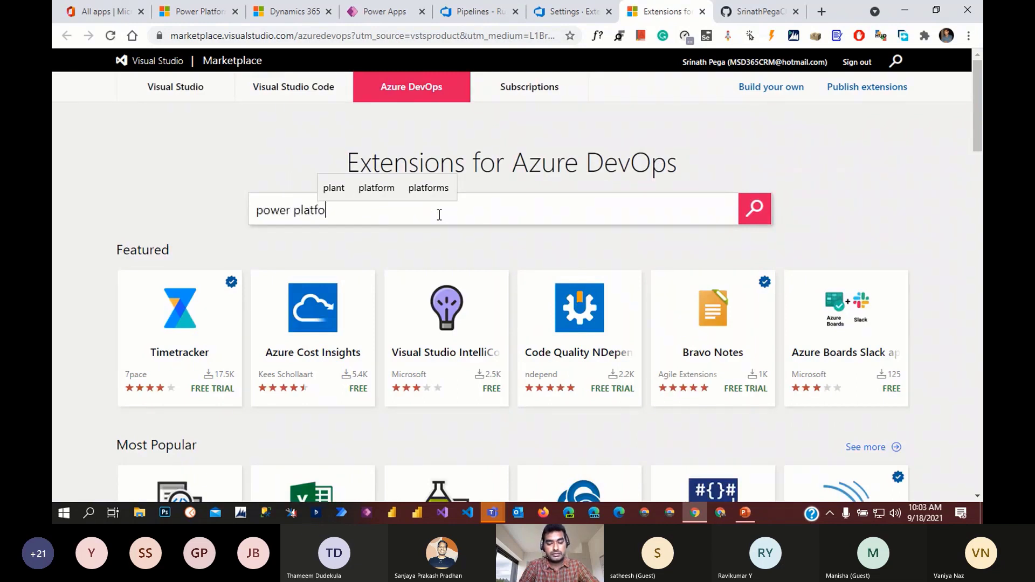
pyautogui.write('rm ')
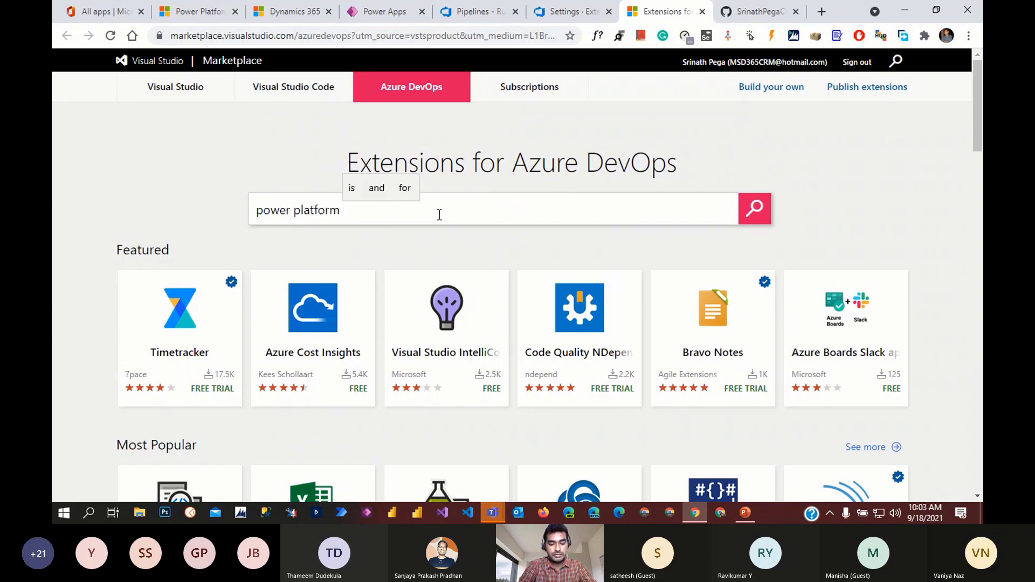
pyautogui.write('build ')
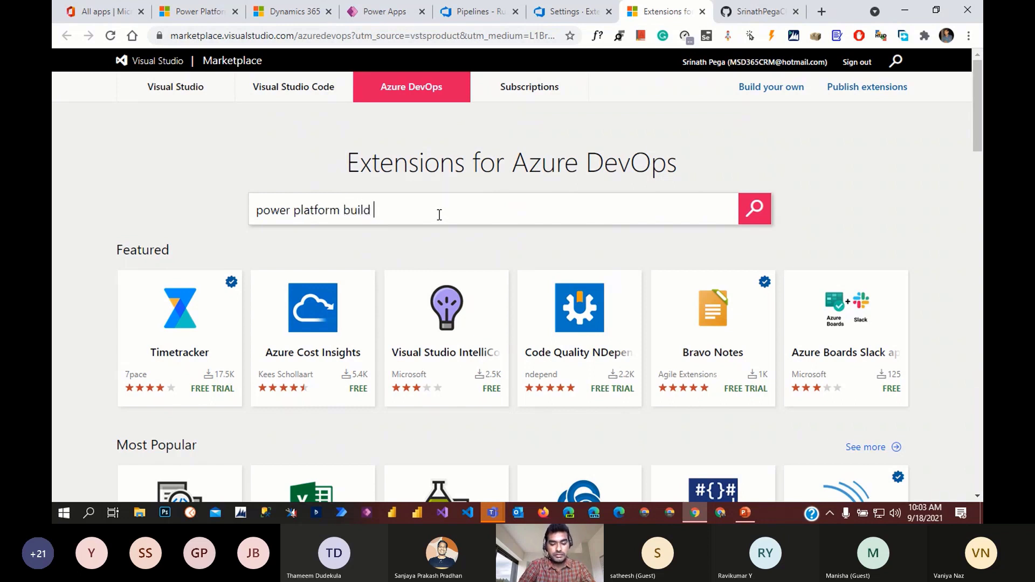
pyautogui.write('tool')
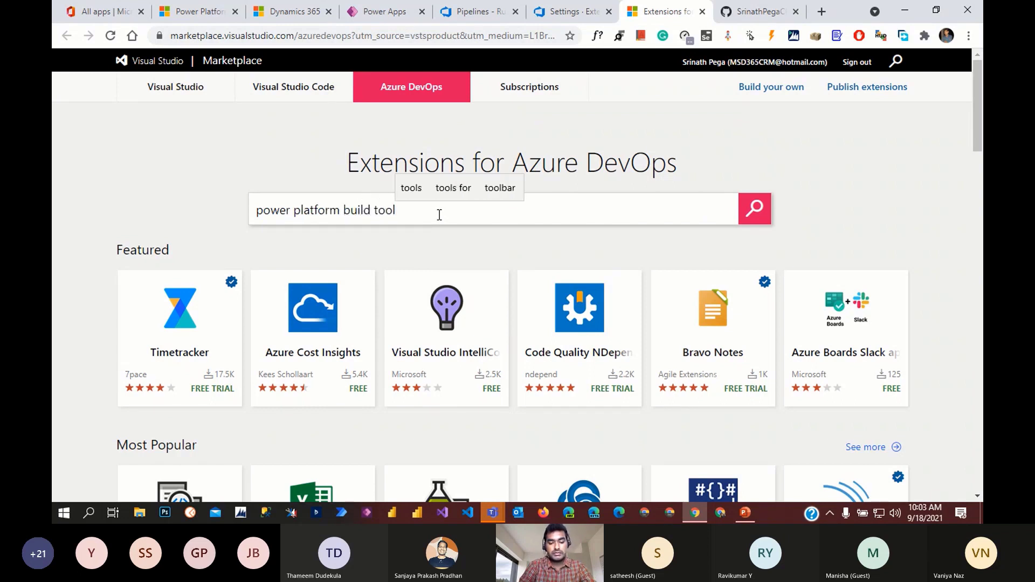
pyautogui.write('s')
pyautogui.press('Return')
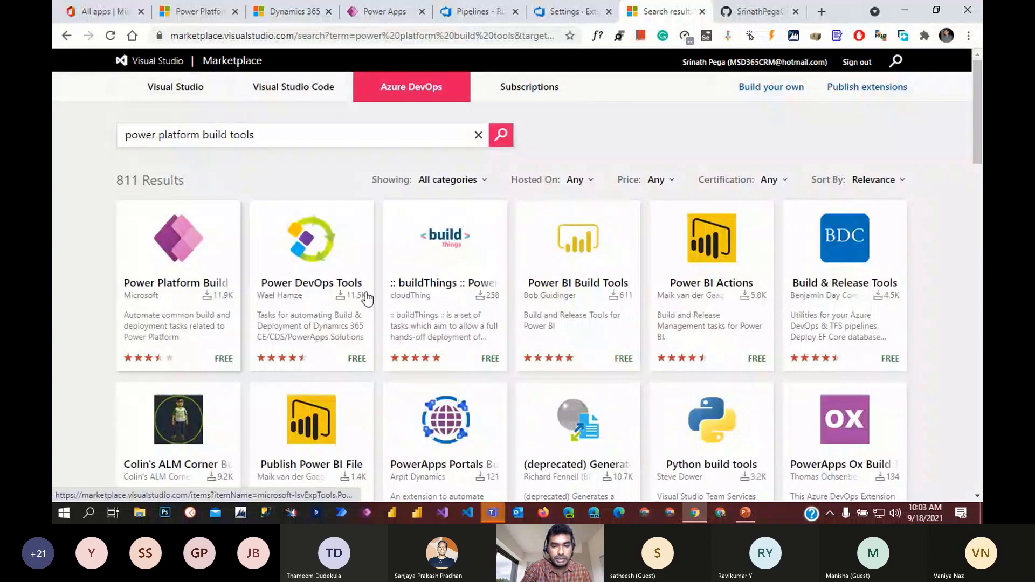
pyautogui.click(187, 262)
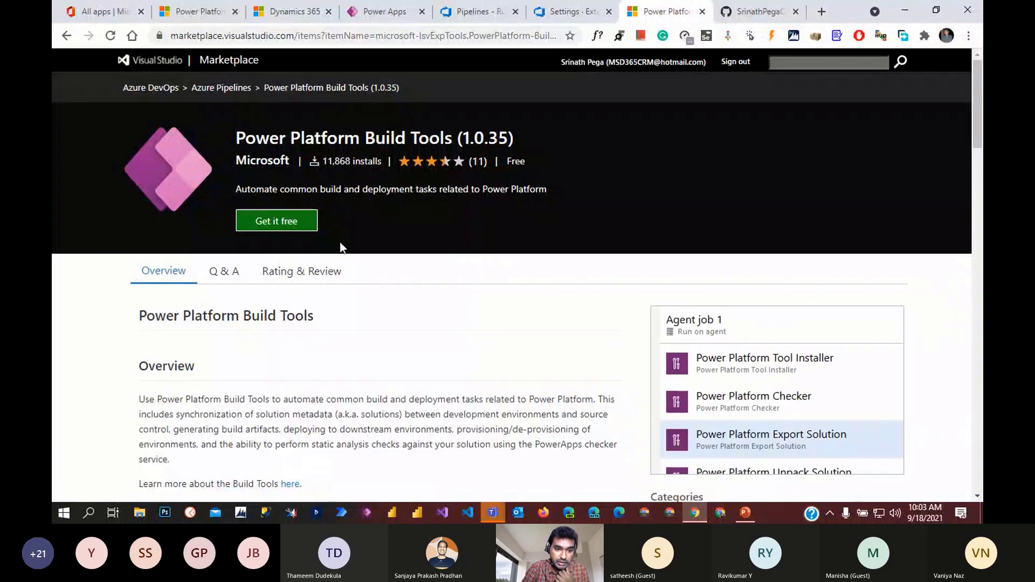
# - Check the extension's install status for SPEGADynamics365, then return to installed extensions
pyautogui.click(280, 222)
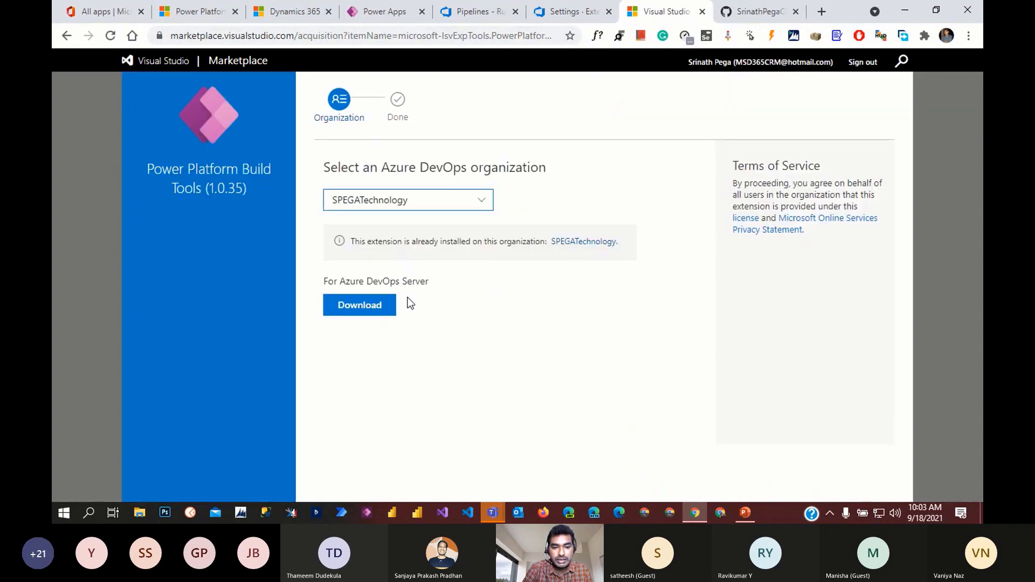
pyautogui.moveTo(360, 242); pyautogui.dragTo(555, 256)
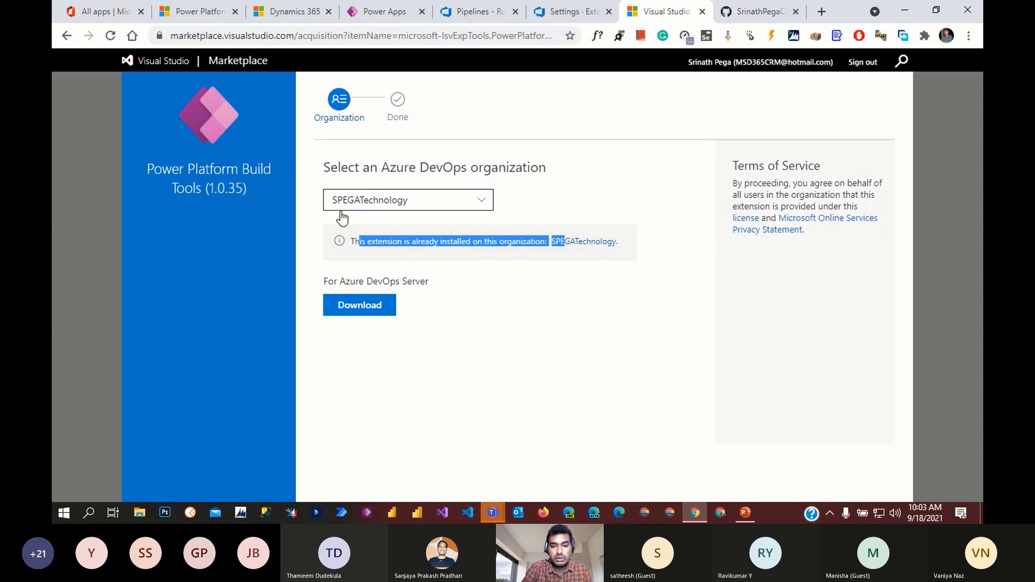
pyautogui.click(488, 204)
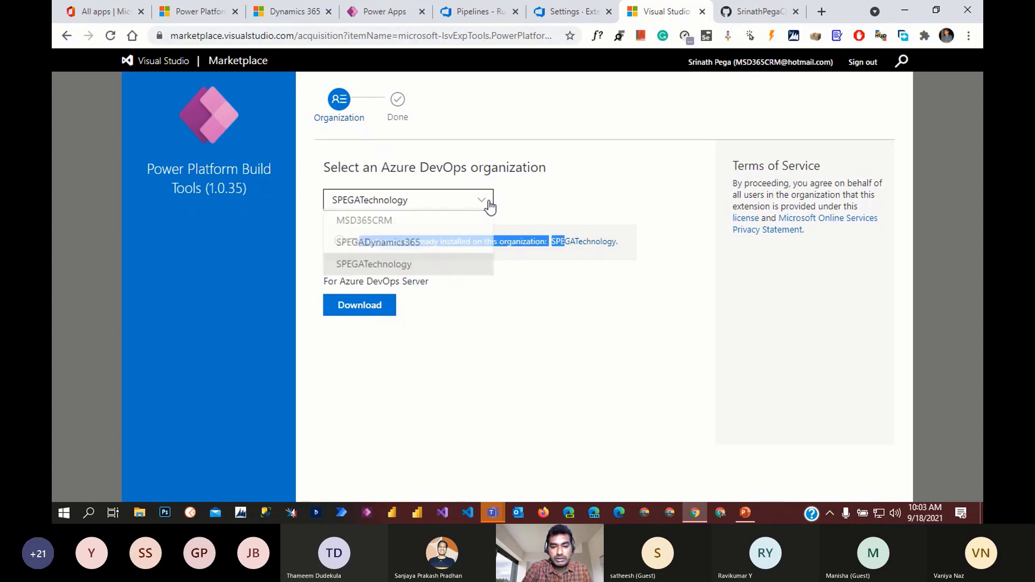
pyautogui.click(487, 274)
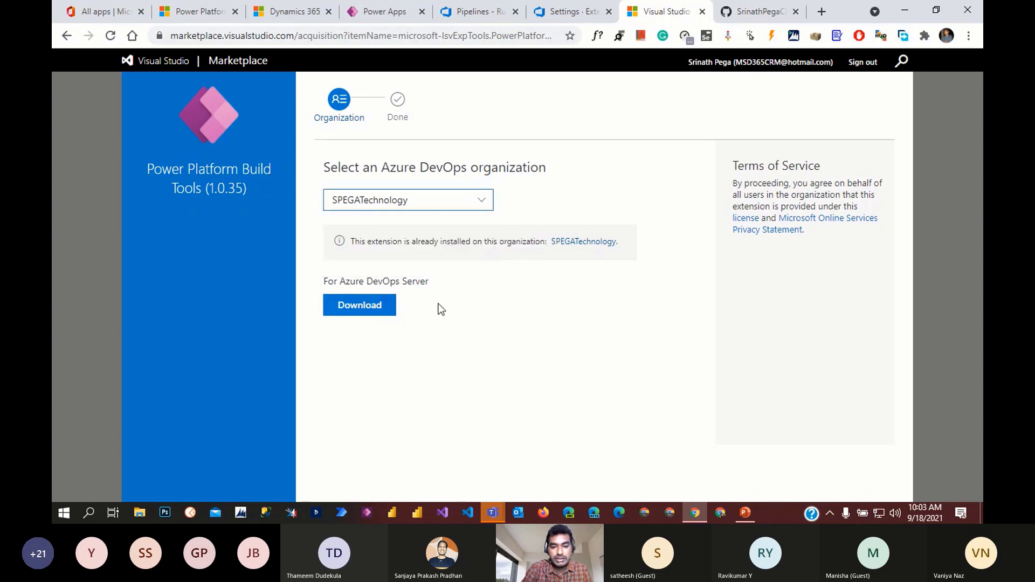
pyautogui.click(477, 200)
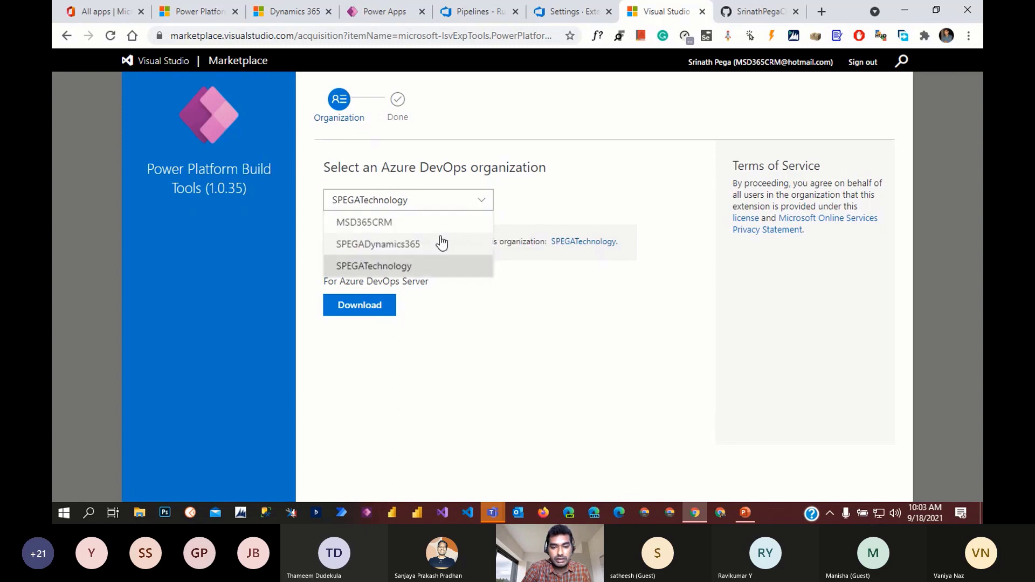
pyautogui.click(408, 246)
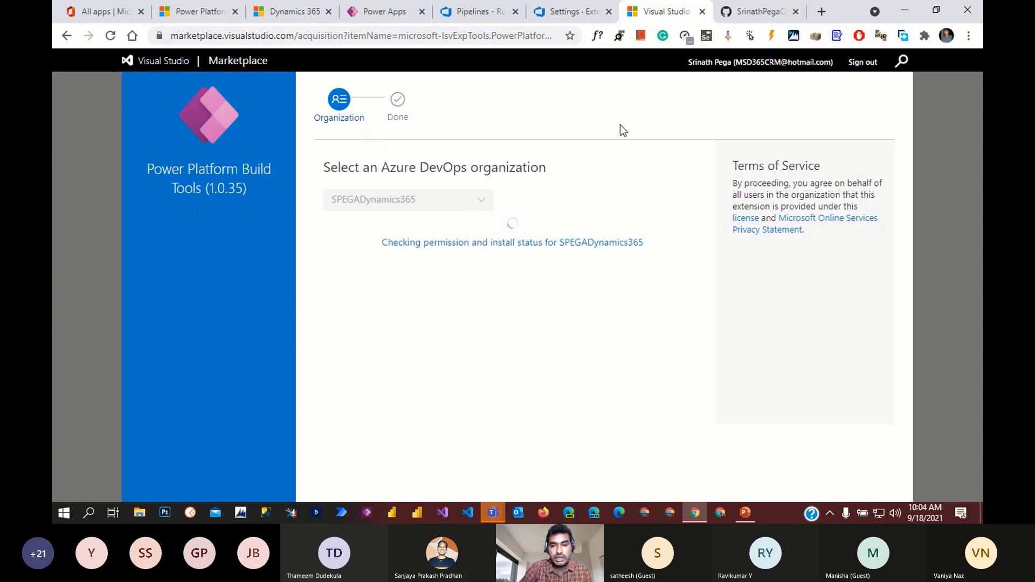
pyautogui.click(572, 11)
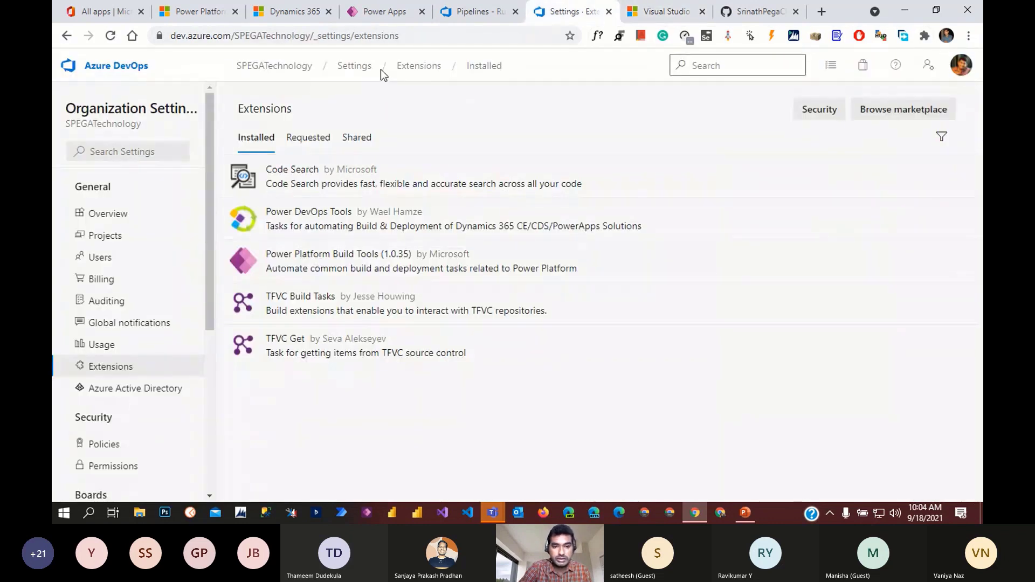
# - Go to the MSDyn365 project's Pipelines list in SPEGATechnology and start a new pipeline
pyautogui.click(273, 76)
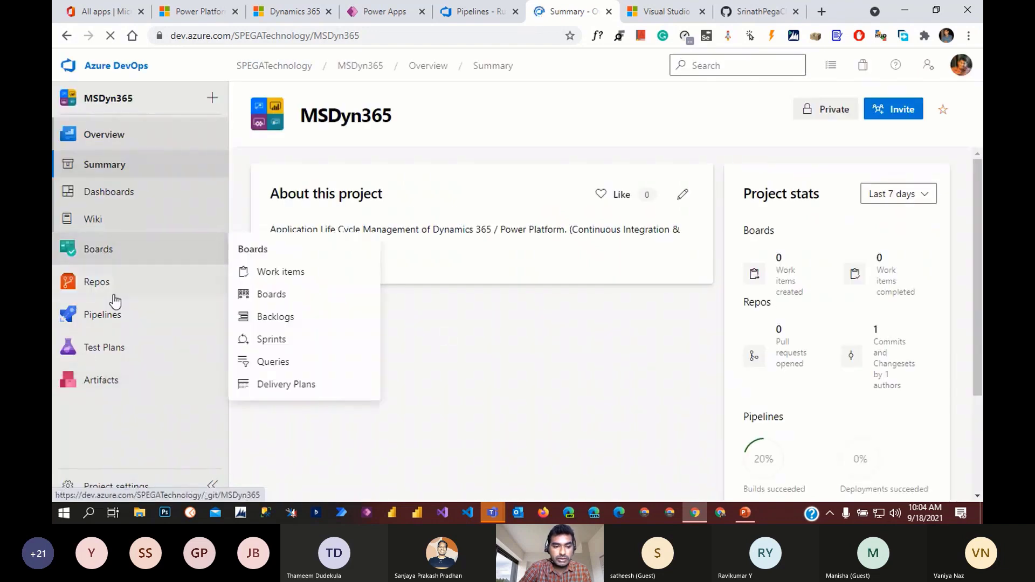
pyautogui.click(102, 314)
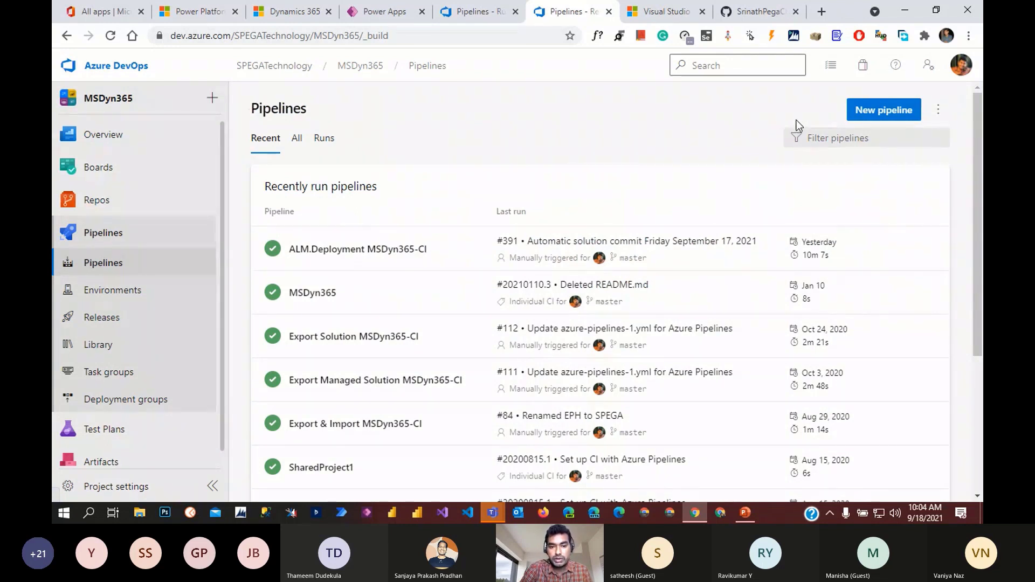
pyautogui.click(883, 114)
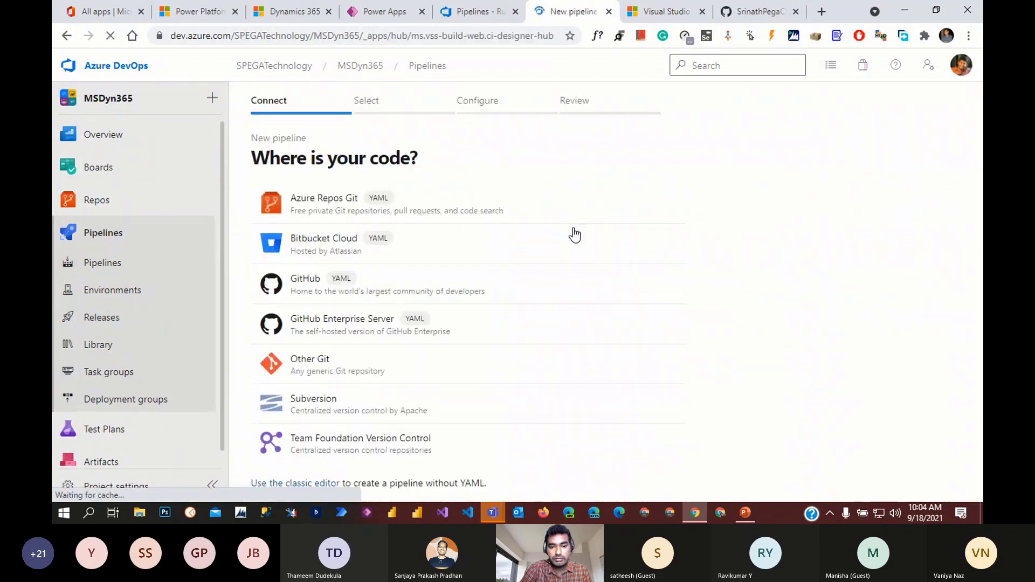
# - Use the classic editor with Azure Repos Git: project MSDyn365, repository MSDyn365, branch master
pyautogui.click(310, 483)
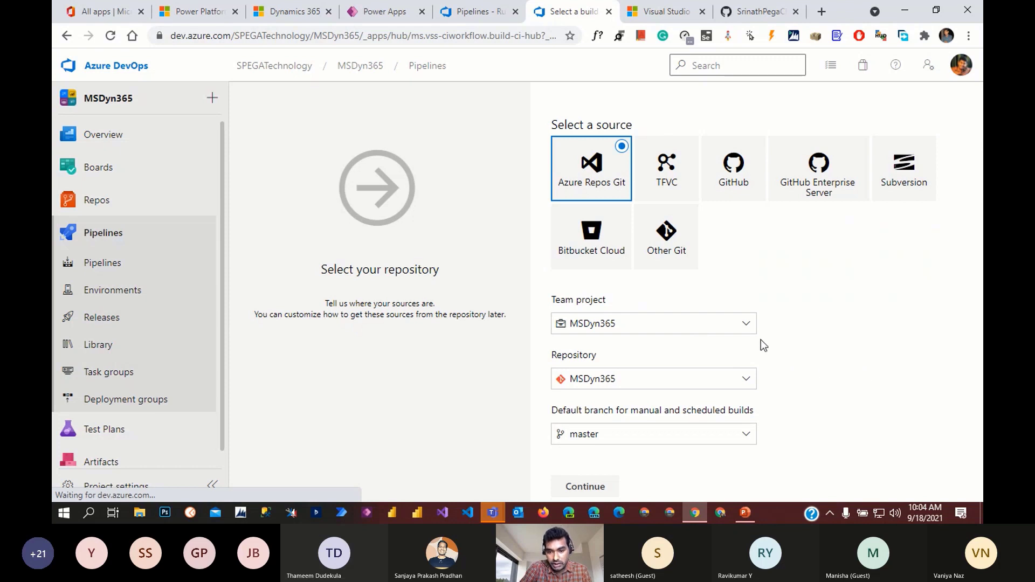
pyautogui.click(743, 326)
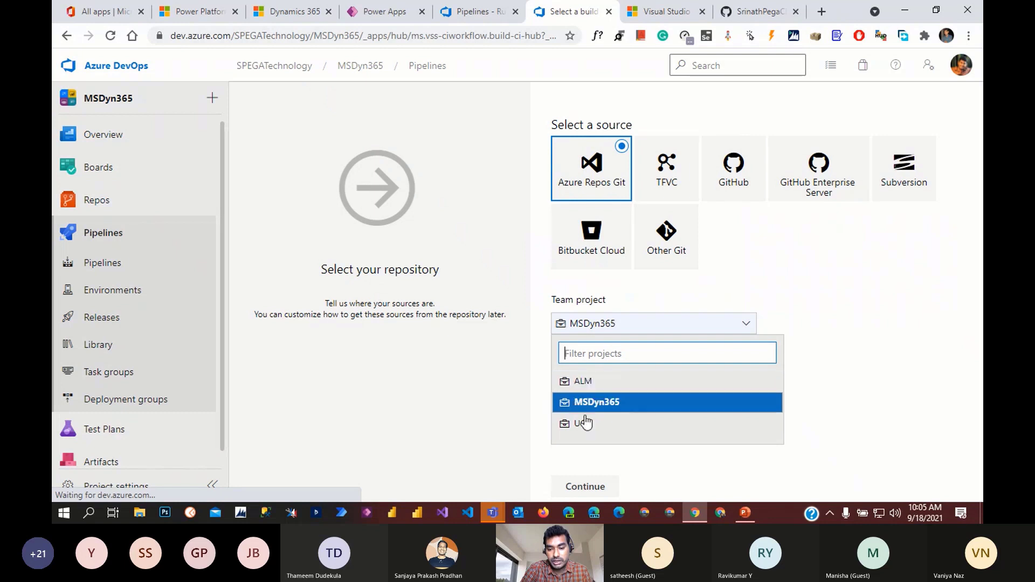
pyautogui.click(623, 406)
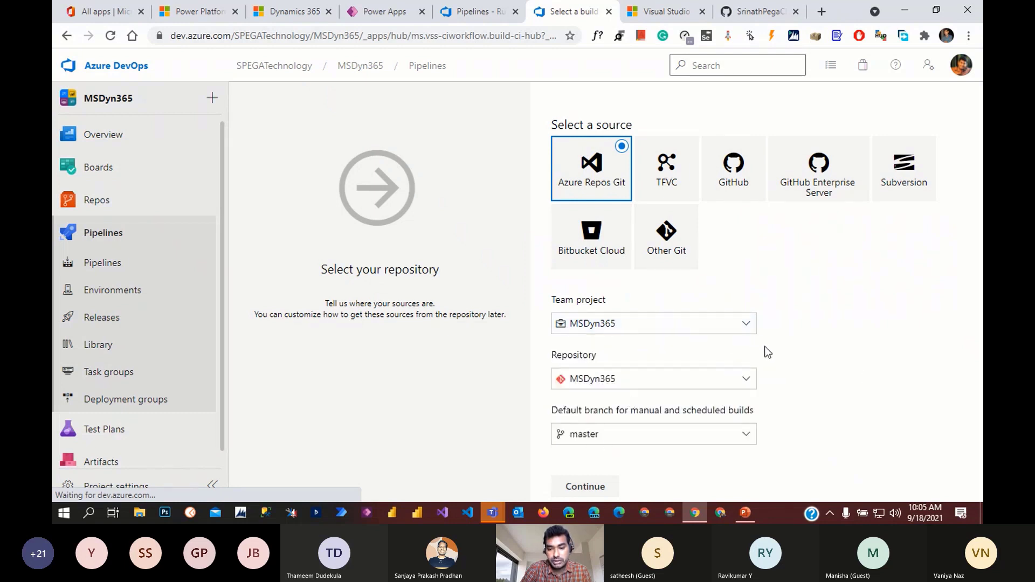
pyautogui.click(744, 381)
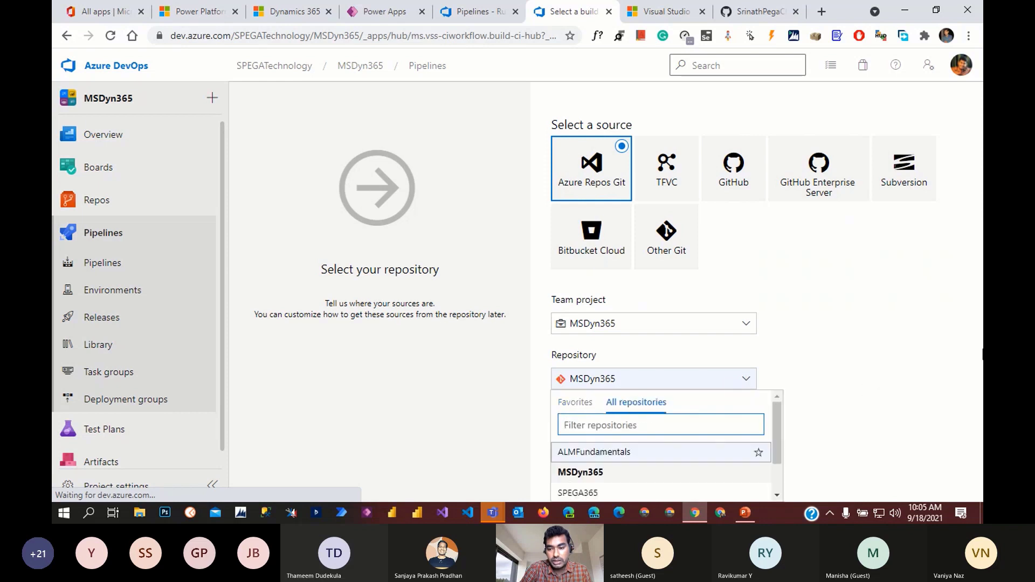
pyautogui.moveTo(782, 413); pyautogui.dragTo(780, 443)
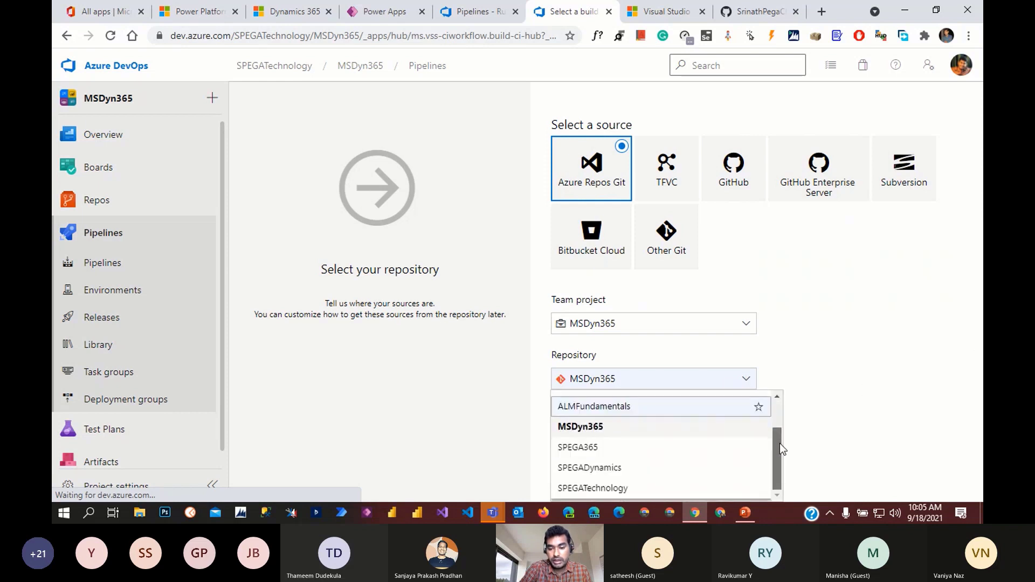
pyautogui.scroll(2, 726, 468)
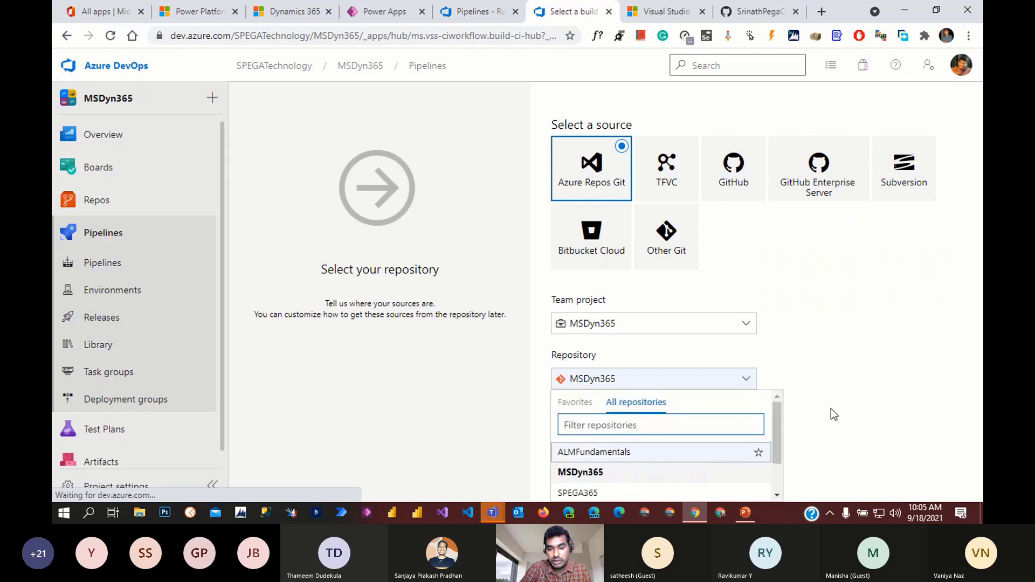
pyautogui.click(829, 387)
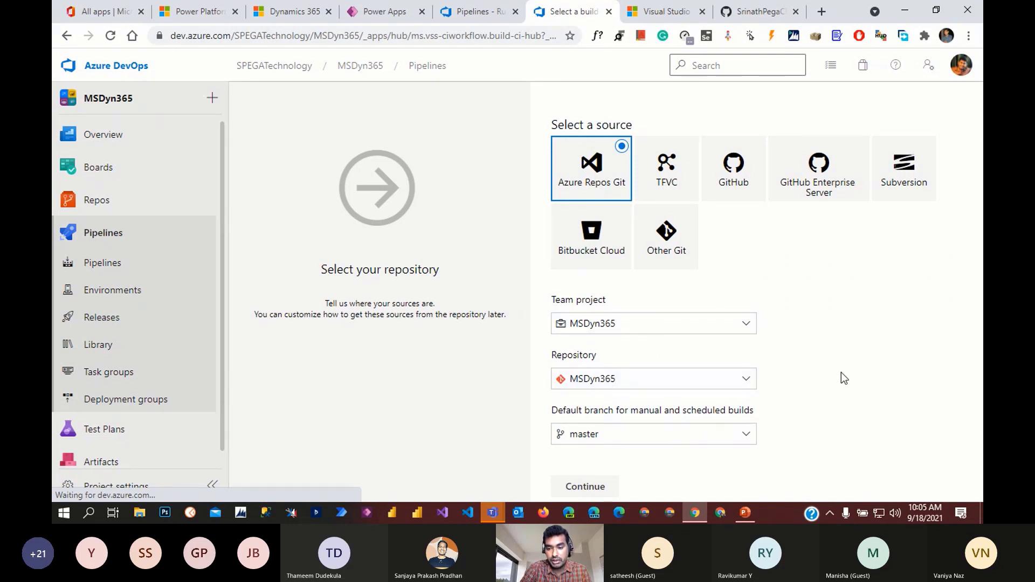
# - Start from an empty job, name the pipeline MubaiUCG-MSDyn365-CI and save it in folder \
pyautogui.click(588, 491)
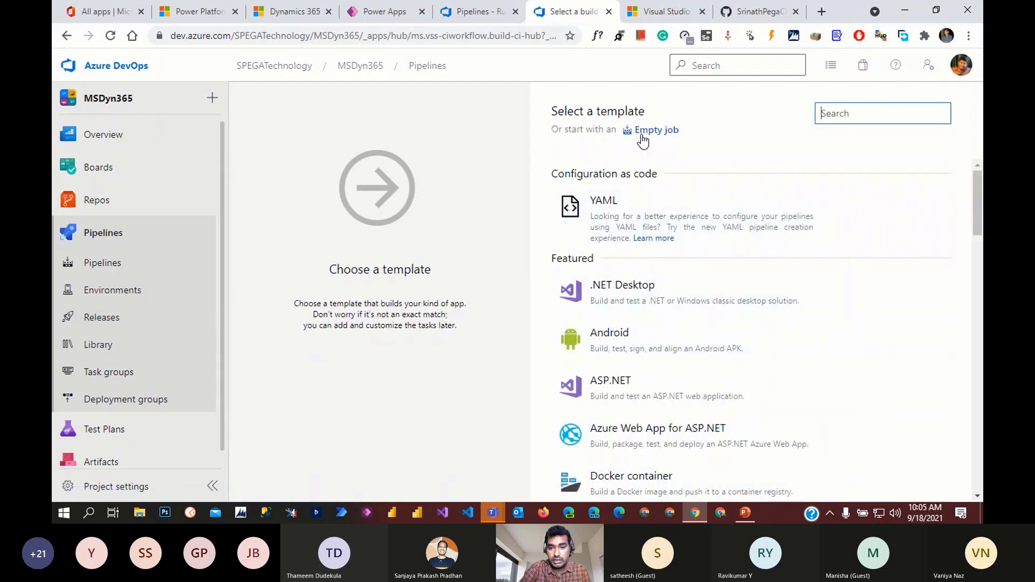
pyautogui.click(655, 133)
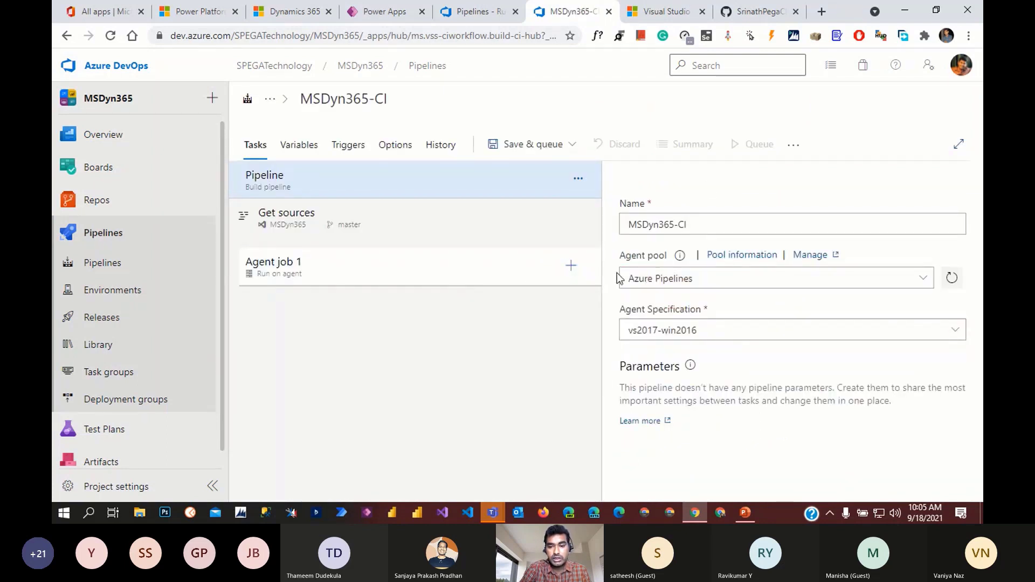
pyautogui.write('Mu')
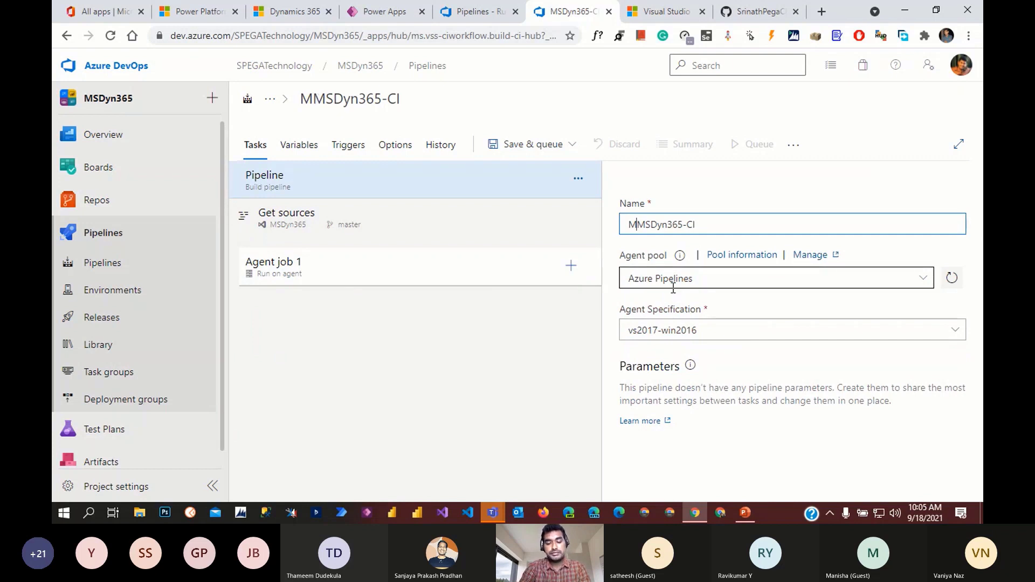
pyautogui.write('b')
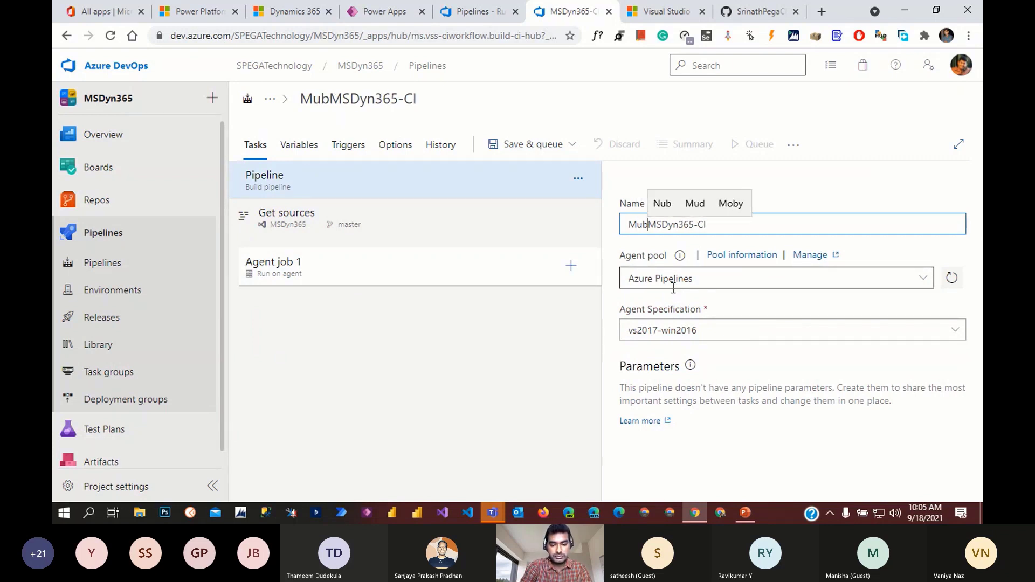
pyautogui.write('aiUC')
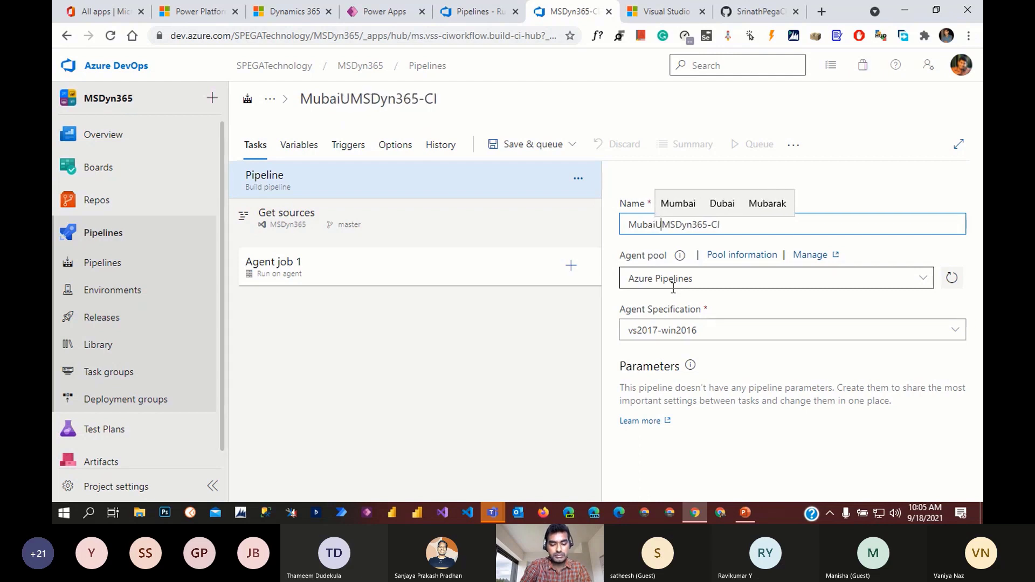
pyautogui.write('G')
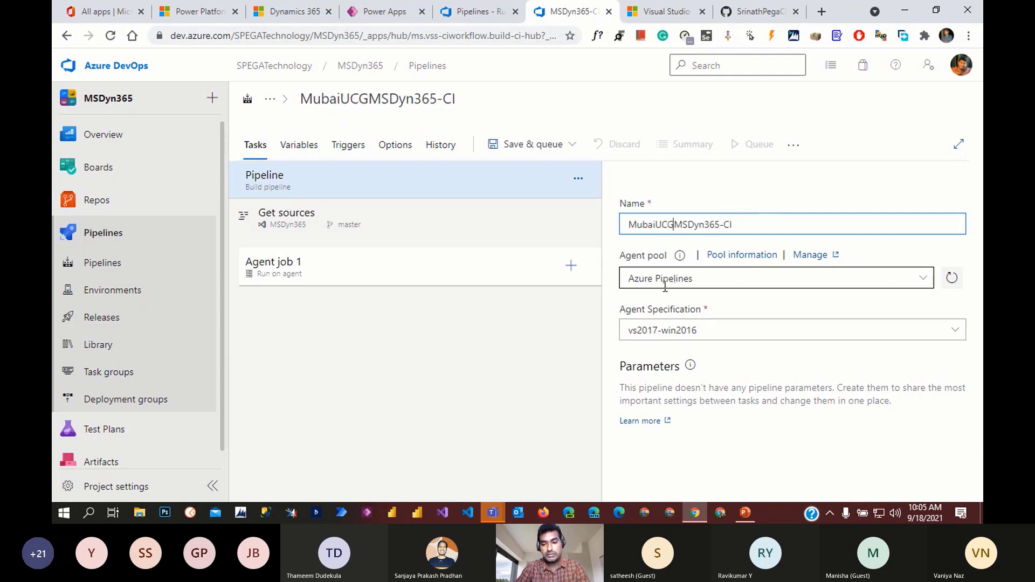
pyautogui.write('-')
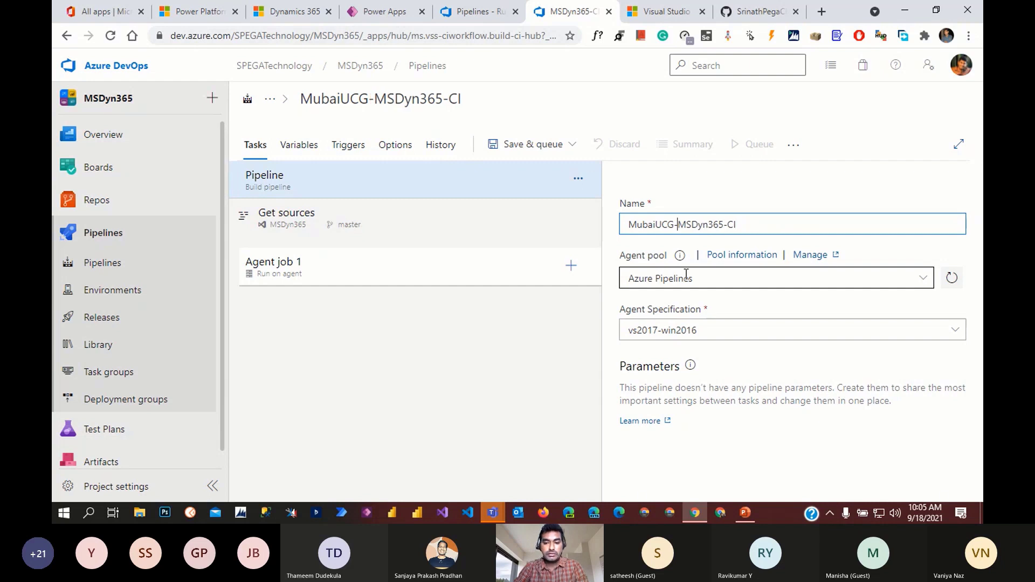
pyautogui.click(565, 153)
pyautogui.click(501, 193)
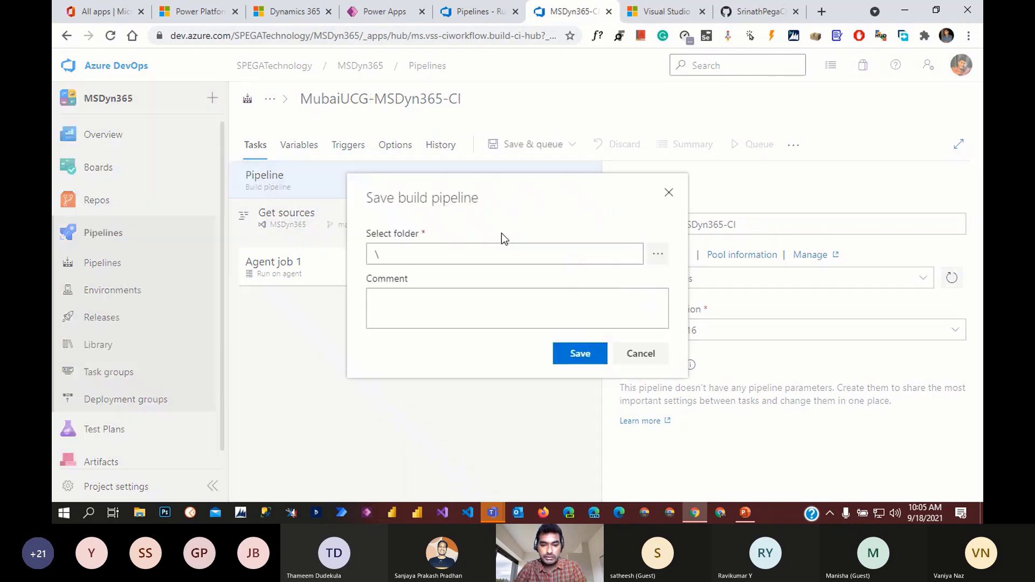
pyautogui.click(572, 357)
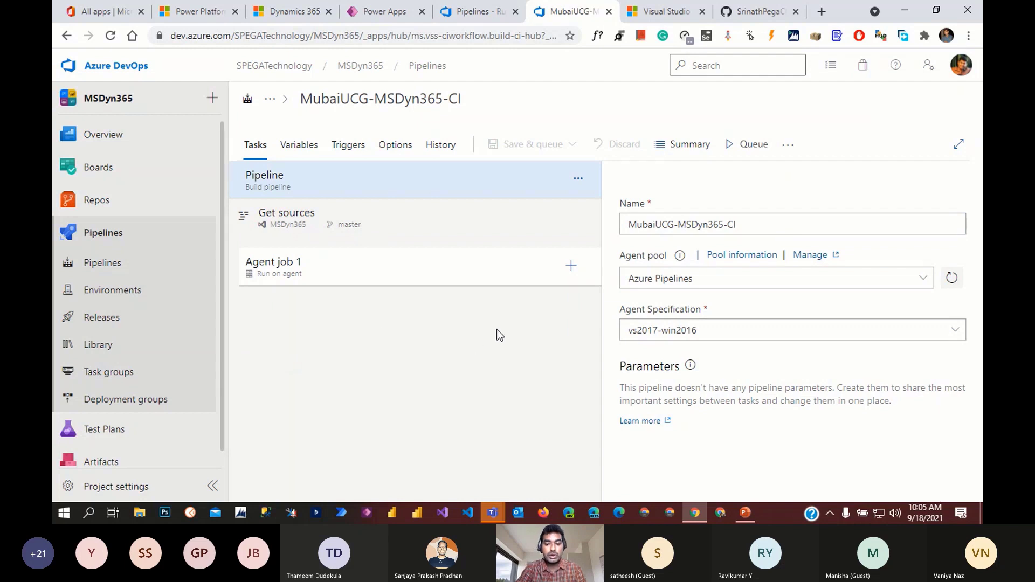
# - Search Agent job 1's task catalogue for 'power' and browse the Power Platform tasks
pyautogui.click(570, 267)
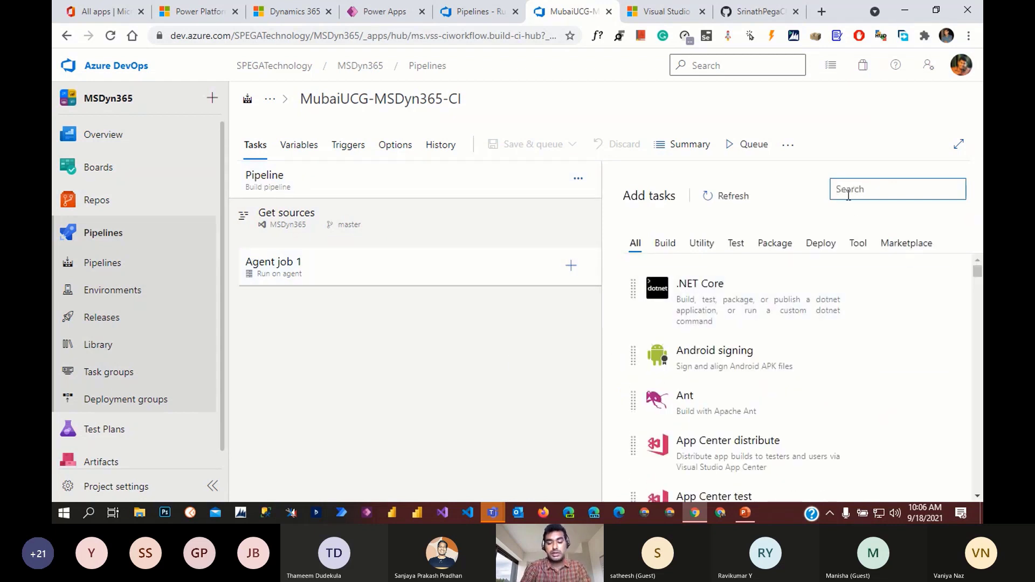
pyautogui.write('p')
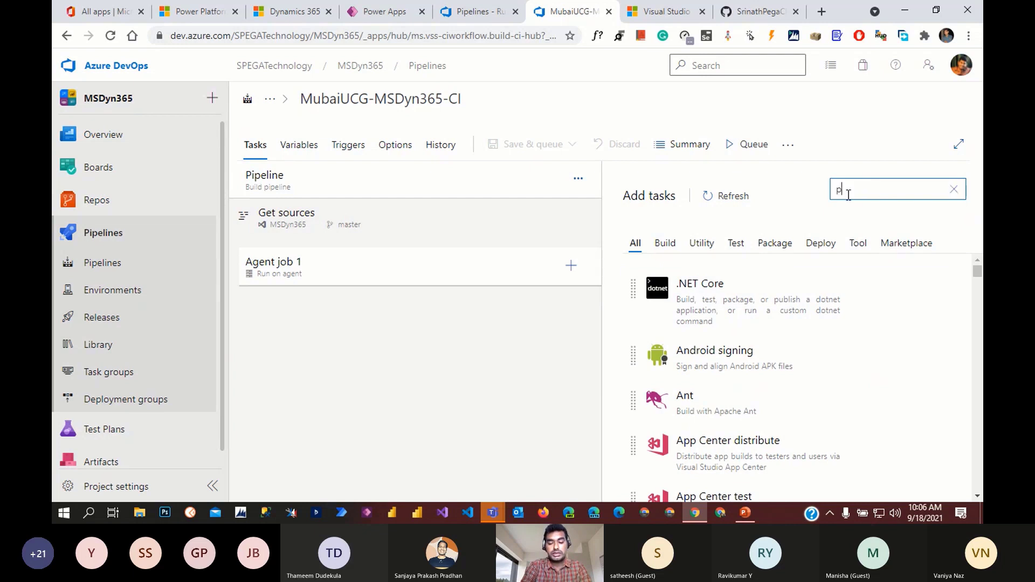
pyautogui.write('ower')
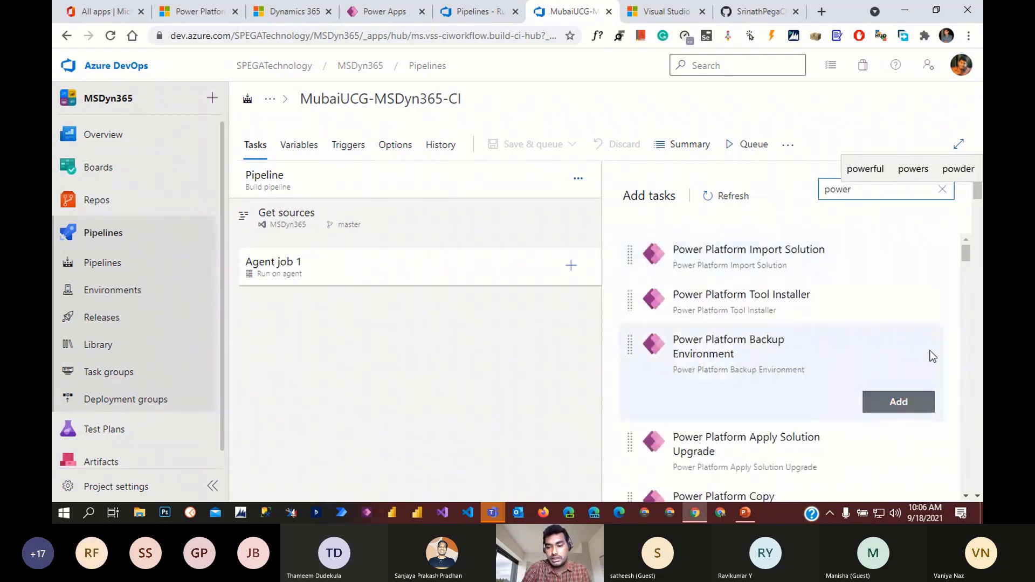
pyautogui.moveTo(890, 321)
pyautogui.scroll(-6, 859, 372)
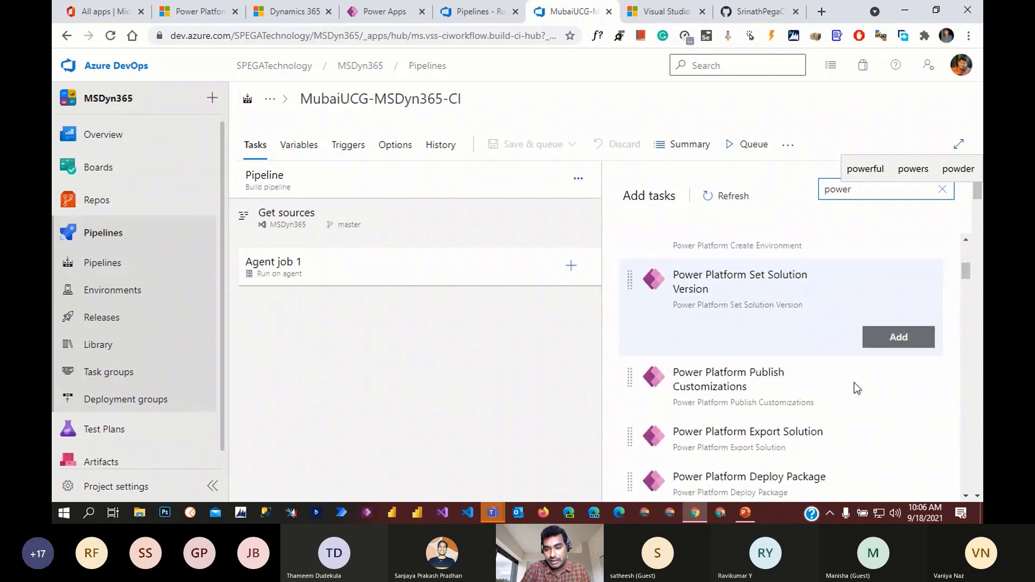
pyautogui.scroll(-3, 854, 383)
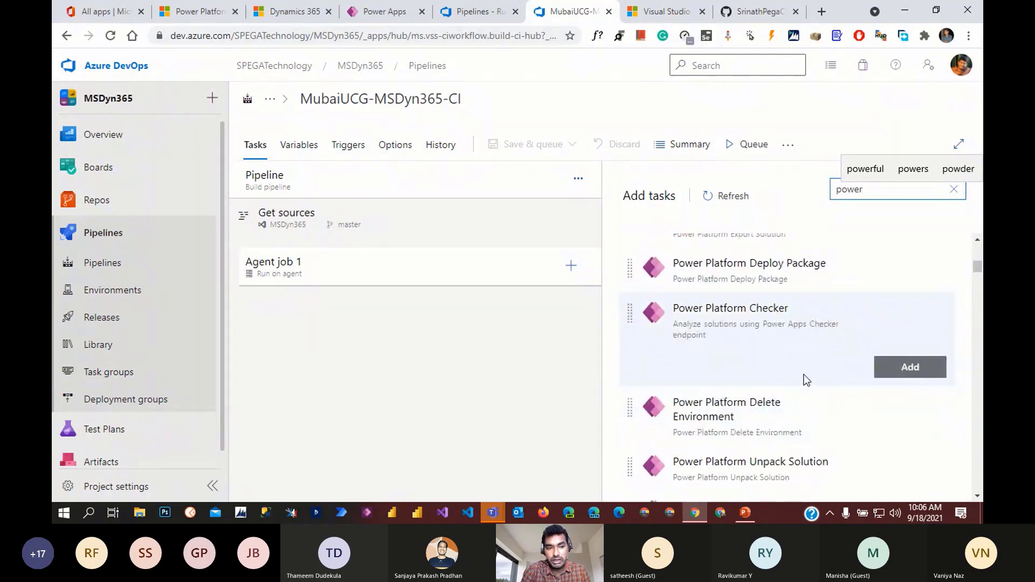
pyautogui.scroll(3, 809, 372)
pyautogui.scroll(3, 813, 359)
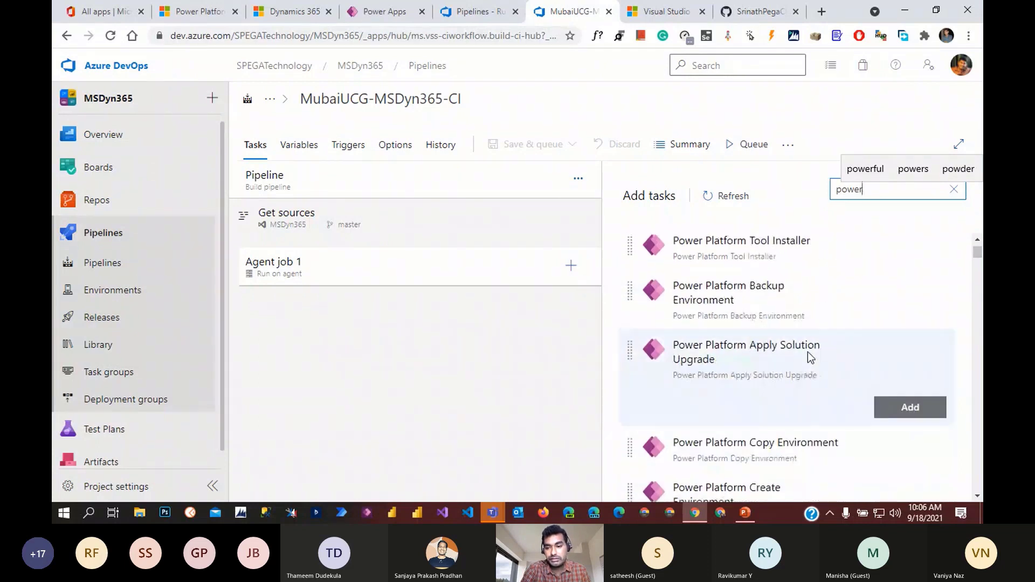
pyautogui.scroll(-3, 814, 393)
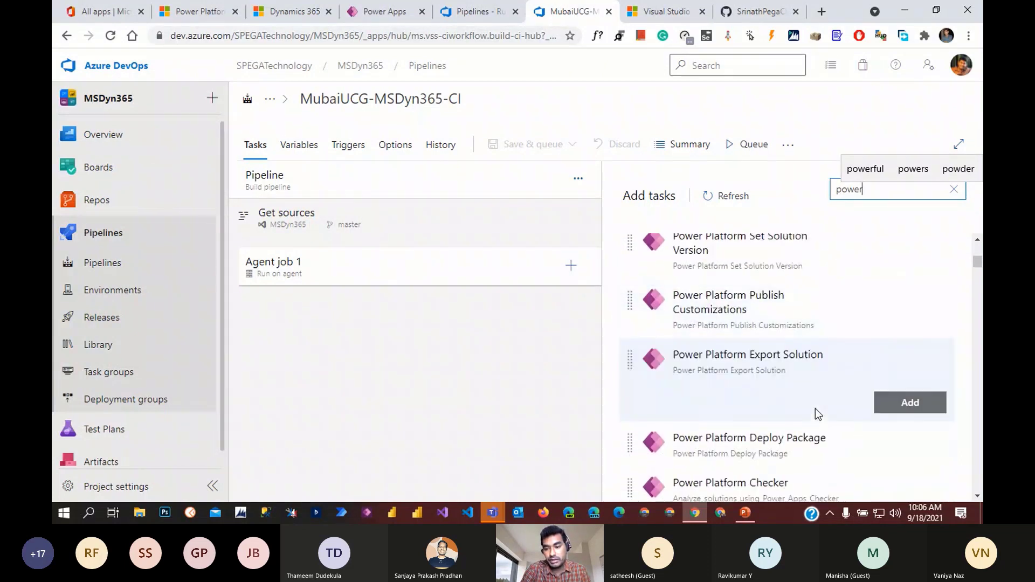
pyautogui.moveTo(490, 509)
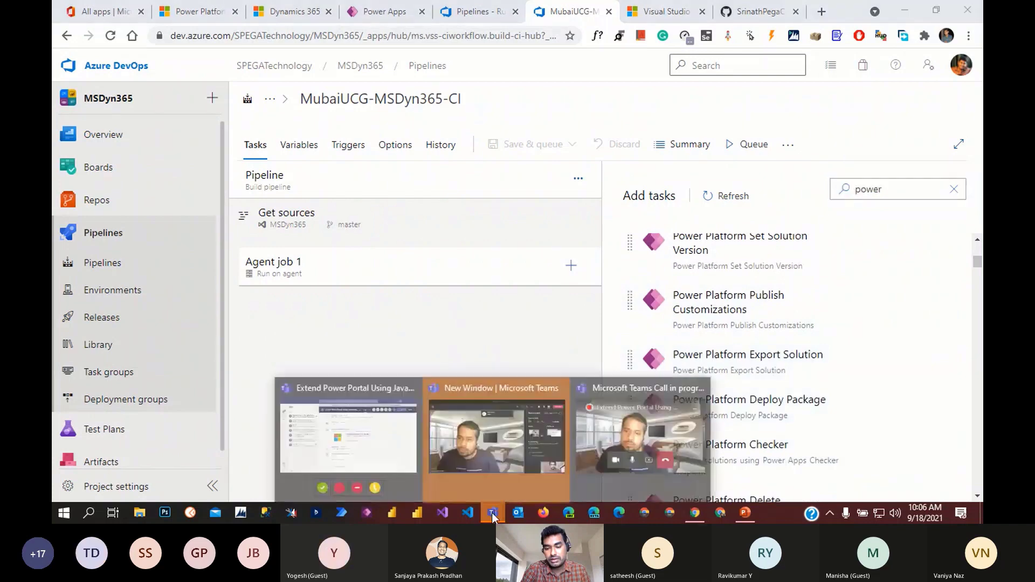
pyautogui.click(501, 453)
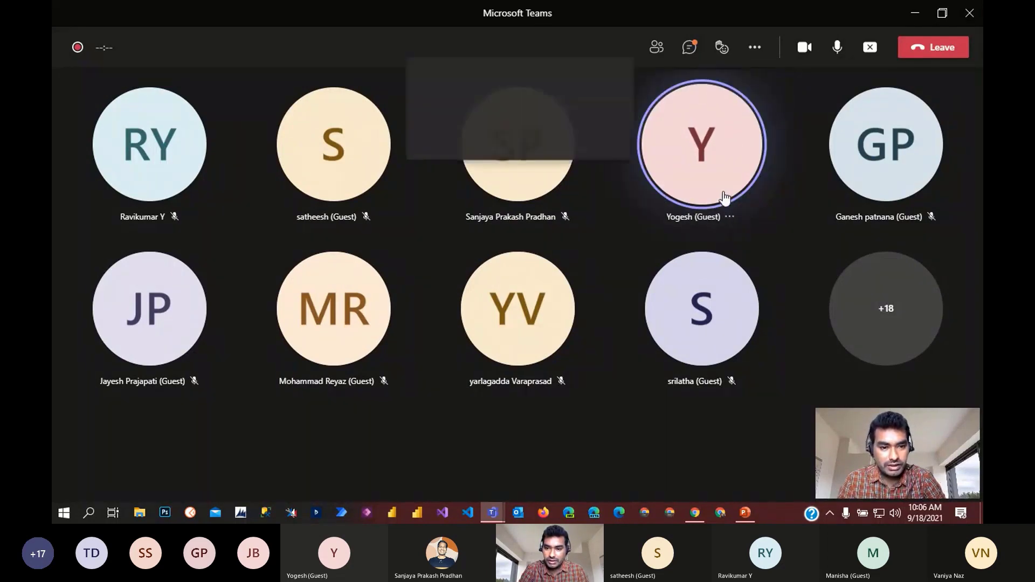
pyautogui.click(732, 218)
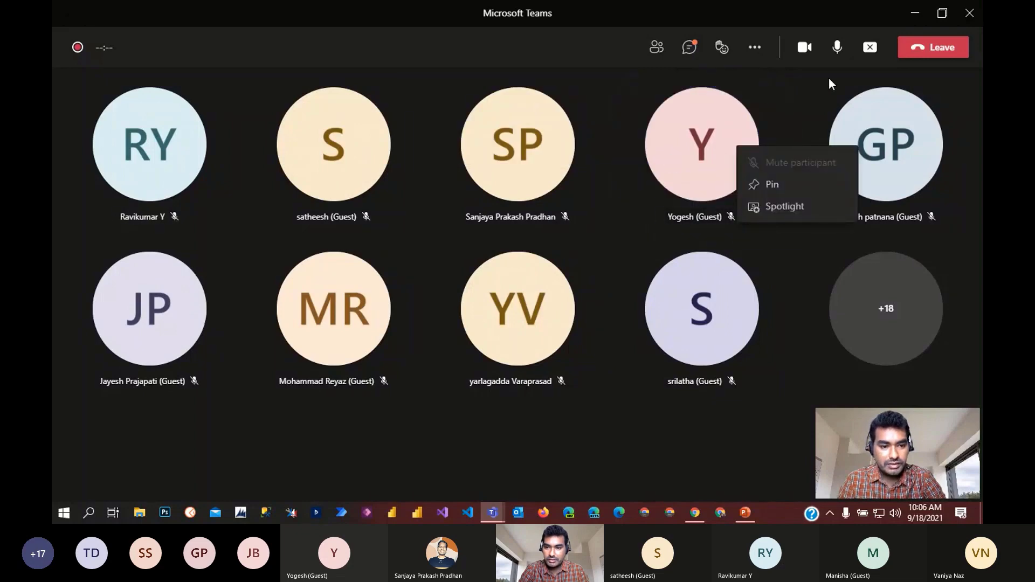
pyautogui.click(914, 13)
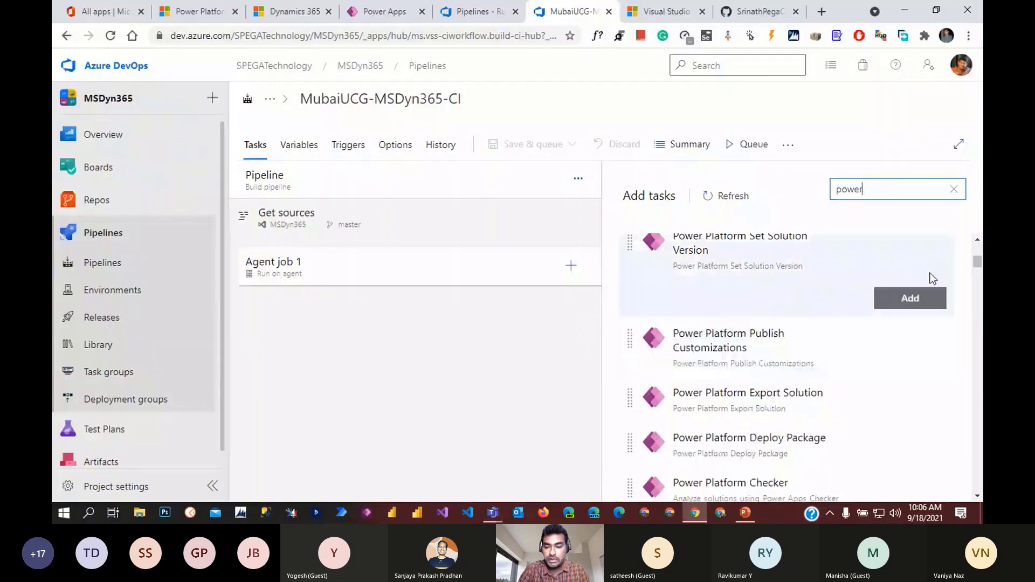
# - Refresh the task list and add the Power Platform Tool Installer task
pyautogui.scroll(1, 928, 243)
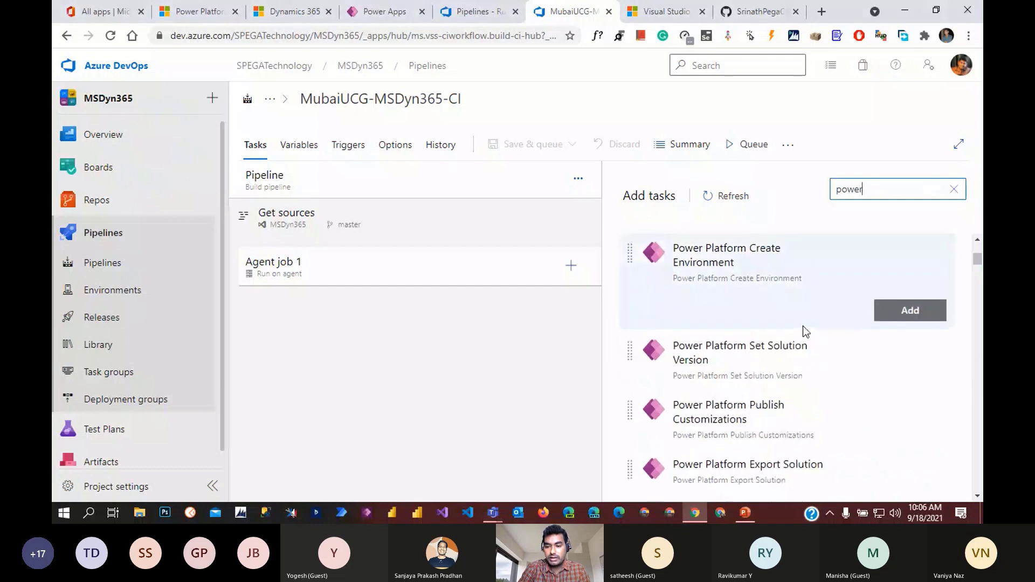
pyautogui.scroll(5, 809, 329)
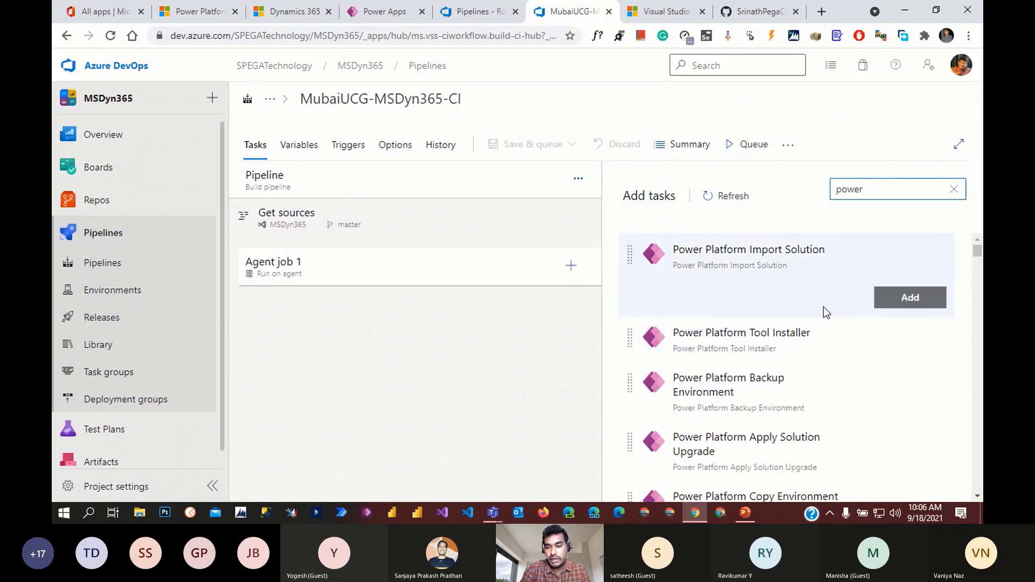
pyautogui.scroll(-8, 815, 334)
pyautogui.scroll(-5, 803, 377)
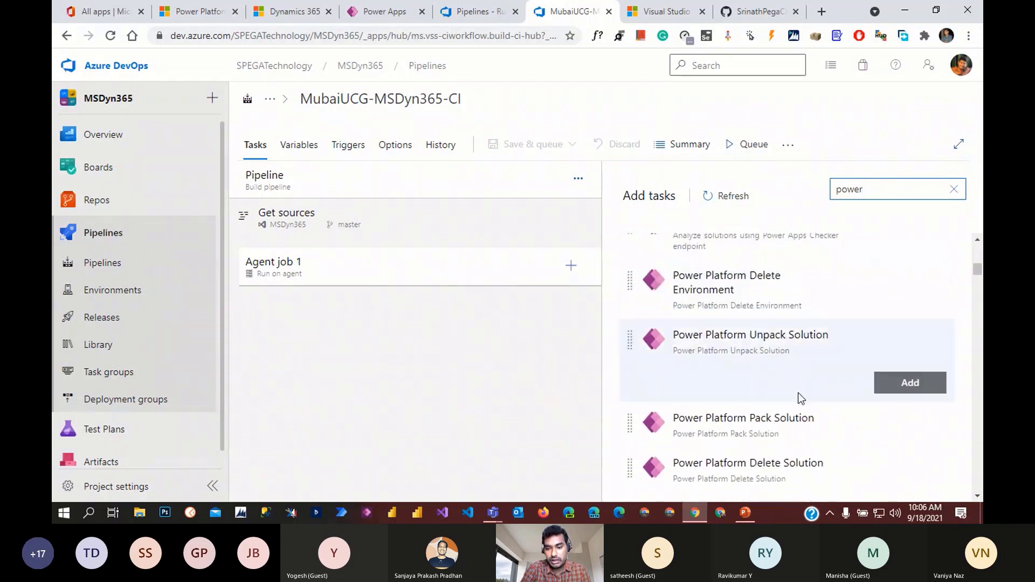
pyautogui.scroll(2, 798, 393)
pyautogui.click(722, 199)
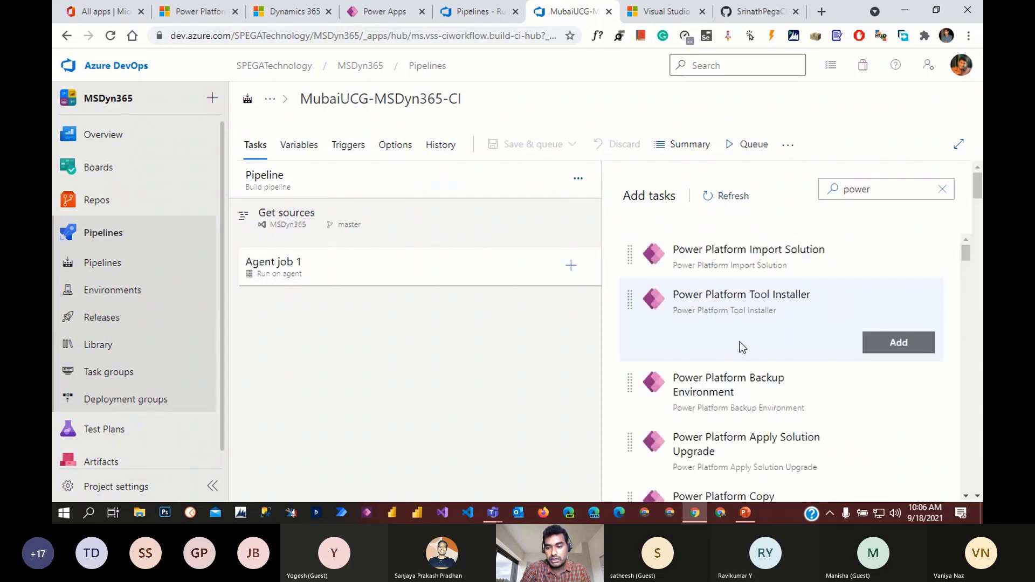
pyautogui.scroll(-7, 750, 378)
pyautogui.scroll(-6, 760, 435)
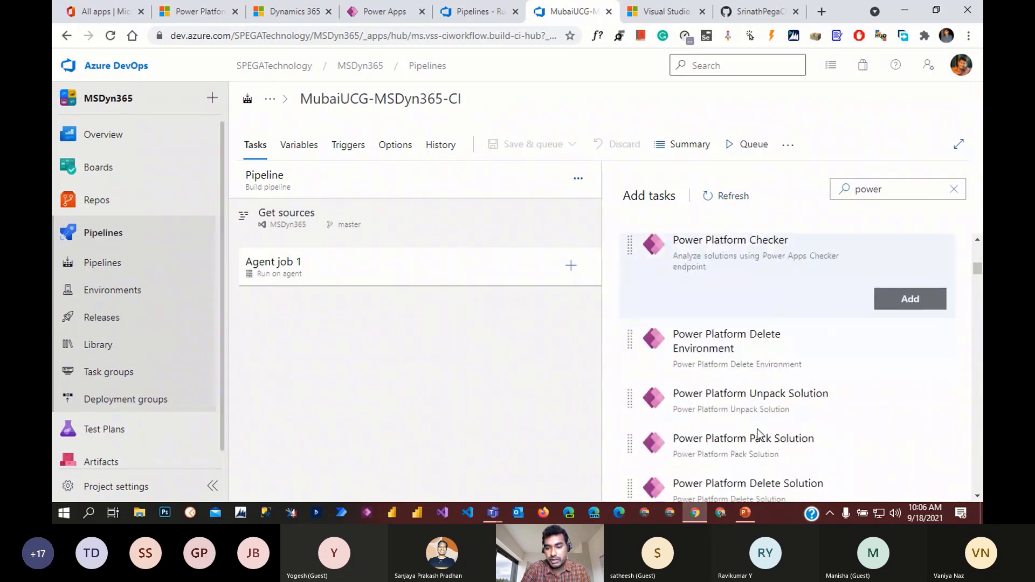
pyautogui.scroll(10, 760, 432)
pyautogui.scroll(2, 744, 404)
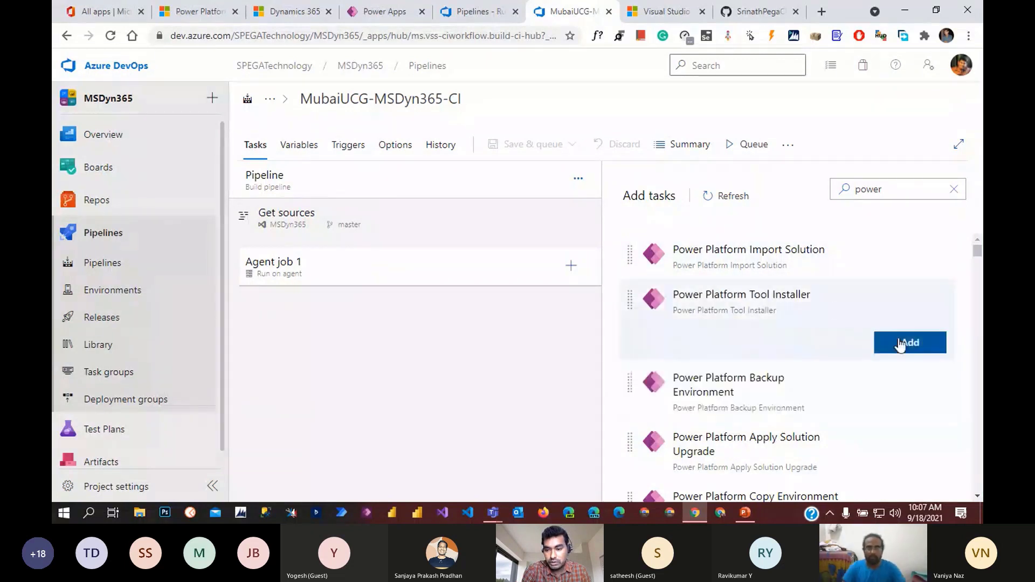
pyautogui.click(902, 344)
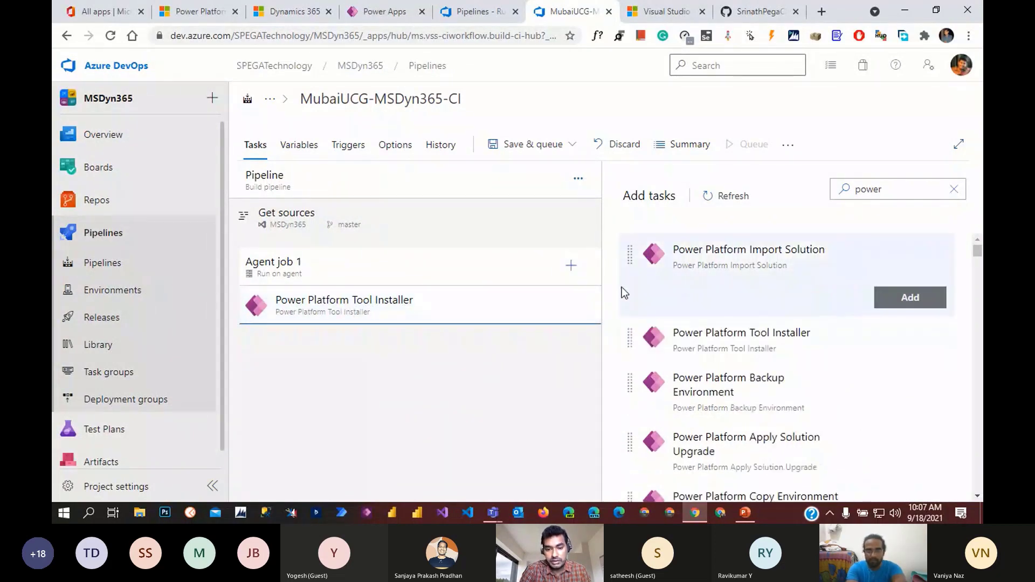
# - Add the Power Platform Export Solution, Import Solution and Publish Customizations tasks
pyautogui.moveTo(833, 268)
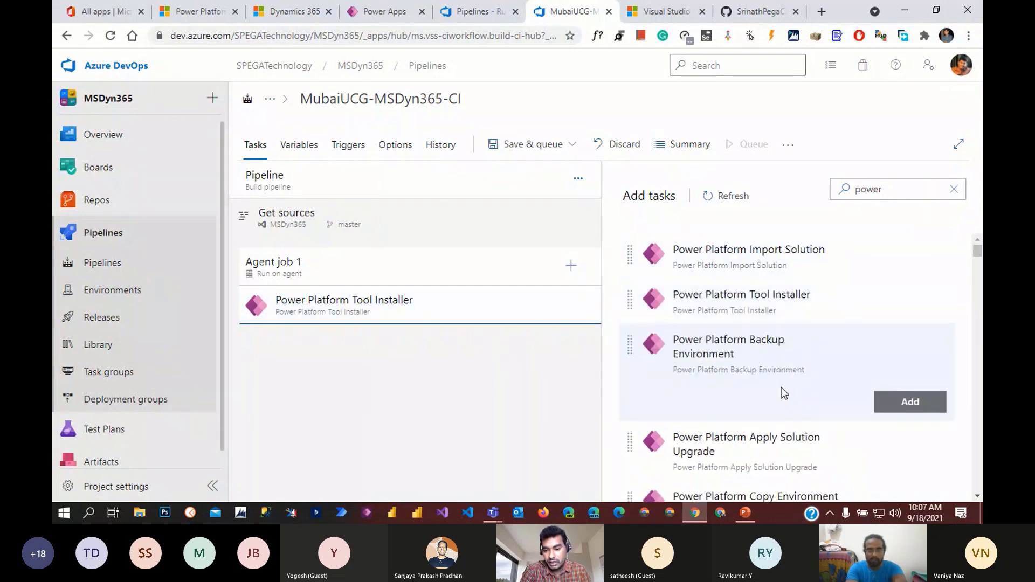
pyautogui.scroll(-3, 782, 391)
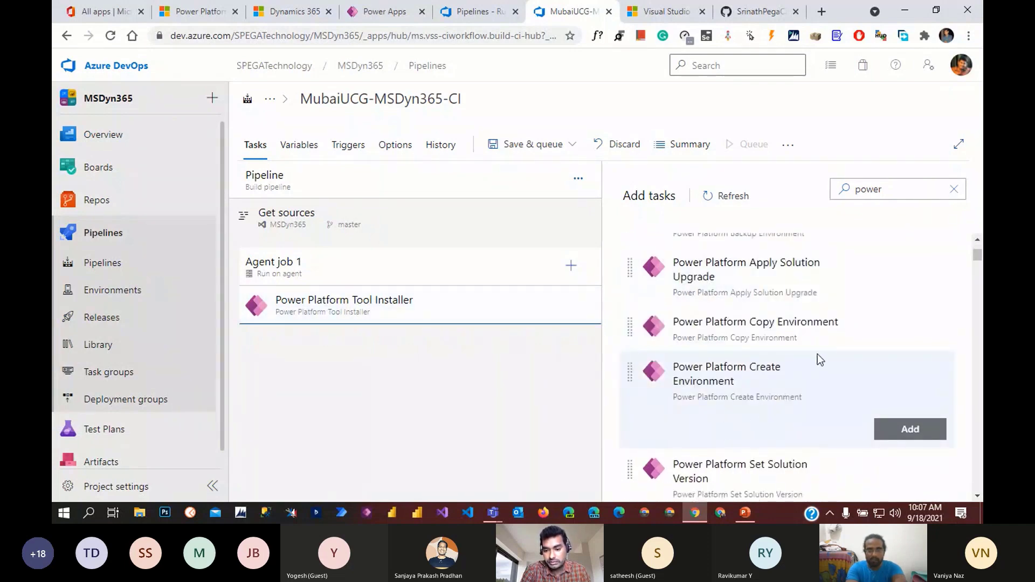
pyautogui.scroll(-5, 818, 354)
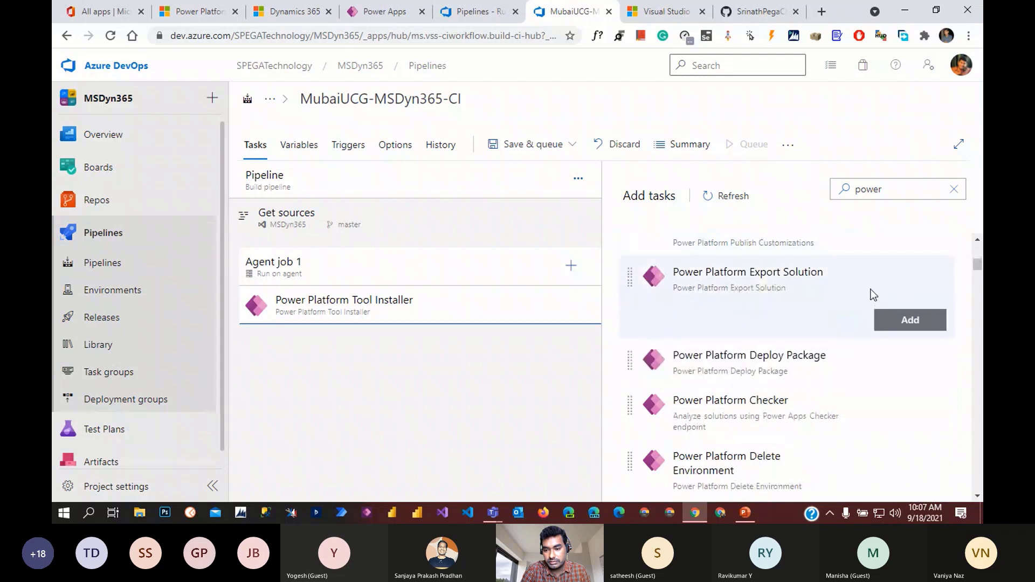
pyautogui.click(923, 323)
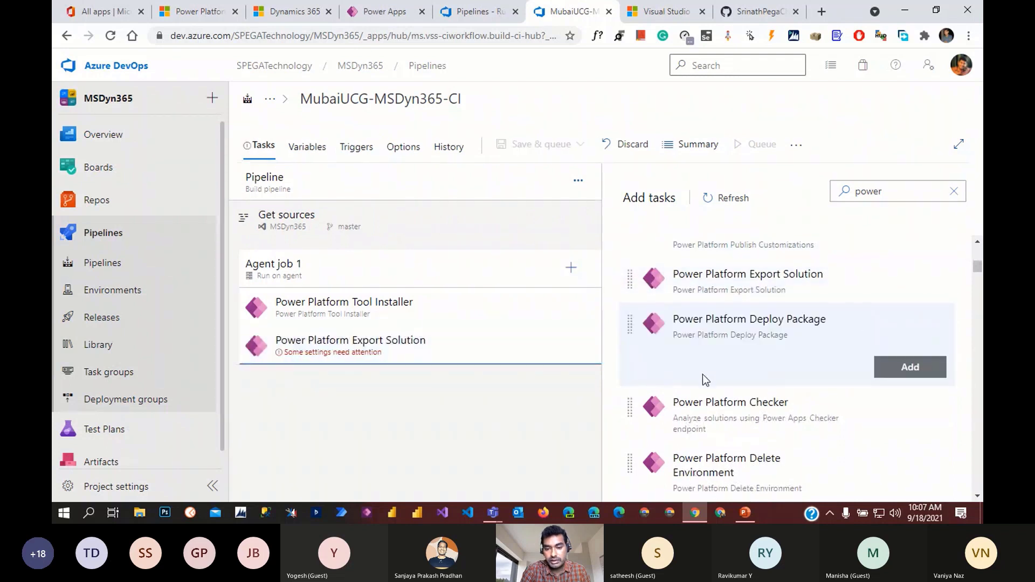
pyautogui.scroll(3, 703, 374)
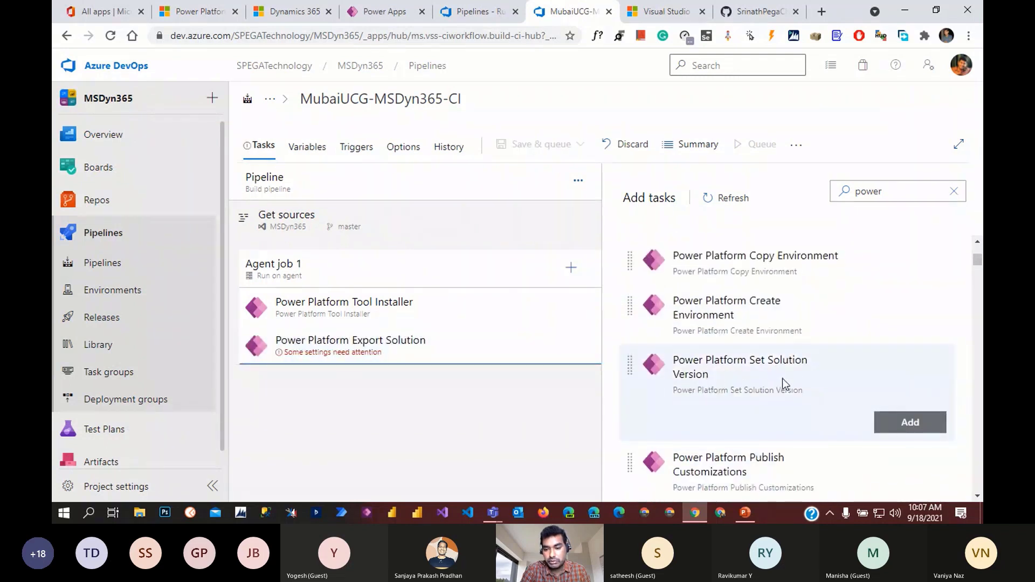
pyautogui.scroll(4, 782, 379)
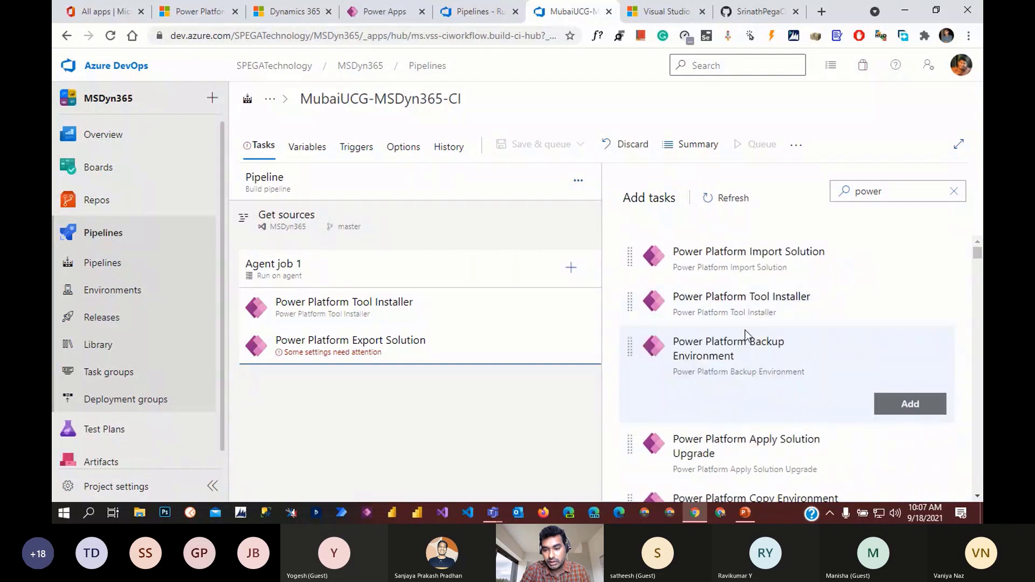
pyautogui.click(901, 299)
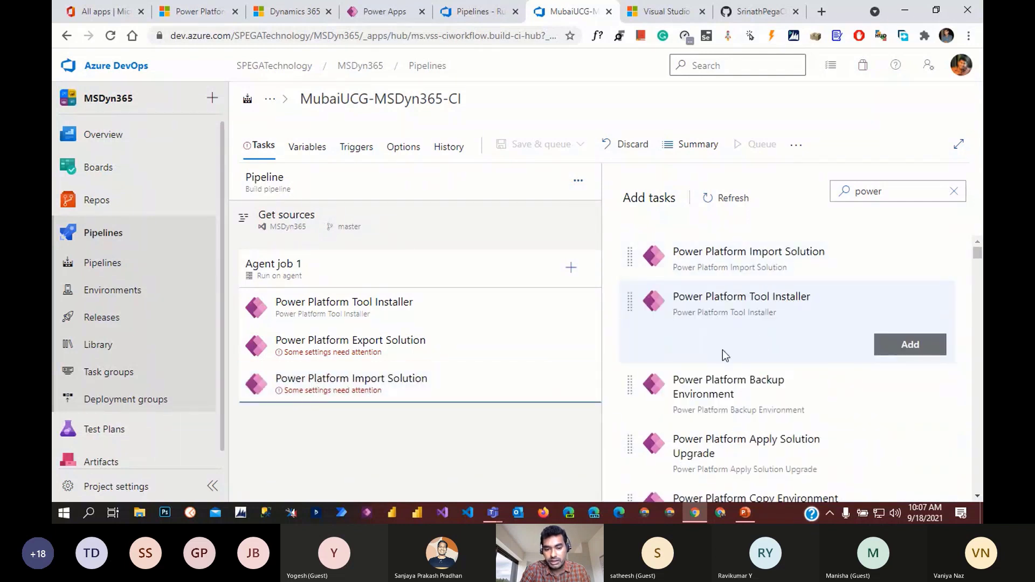
pyautogui.scroll(-2, 722, 353)
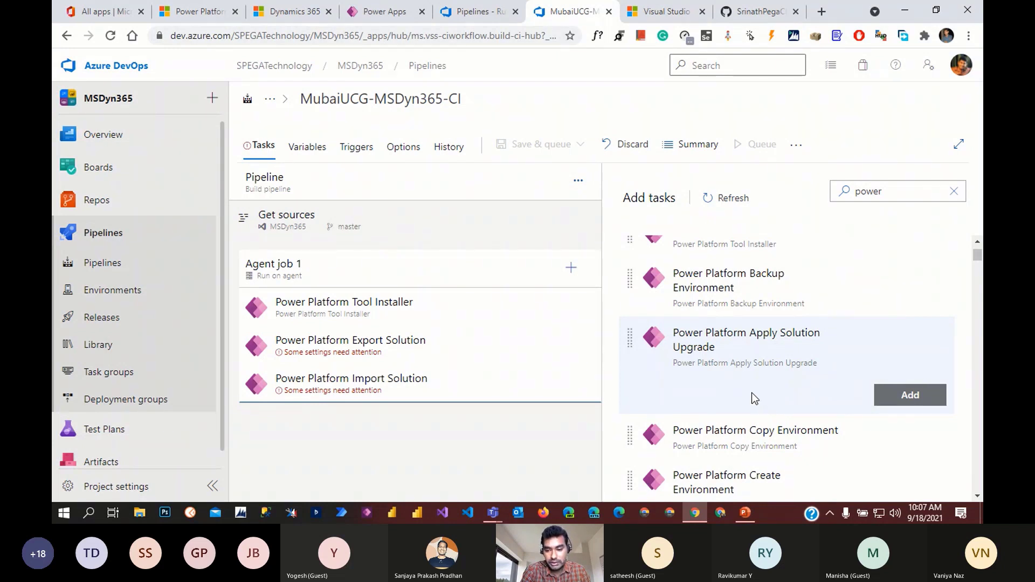
pyautogui.scroll(-3, 823, 359)
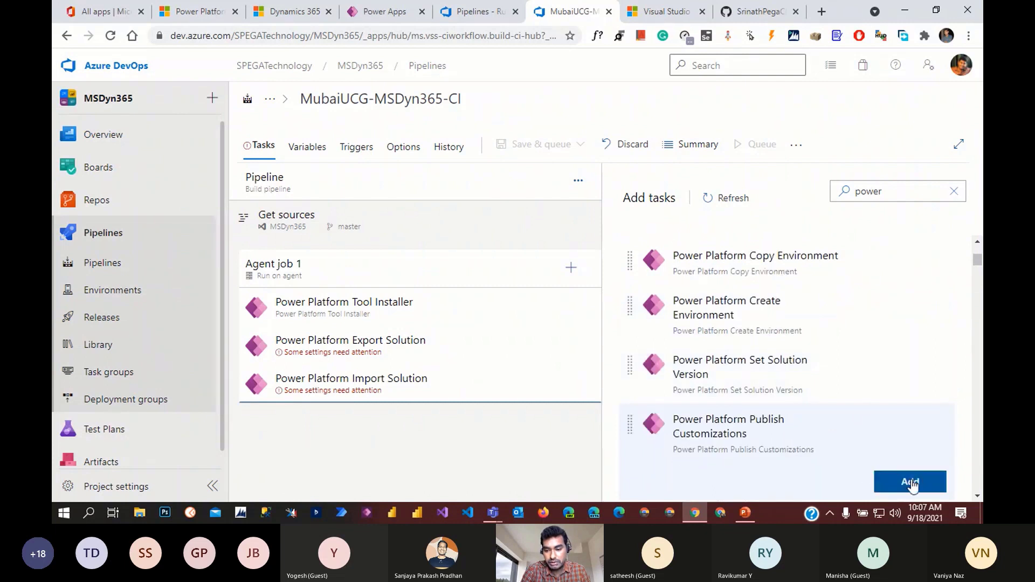
pyautogui.click(909, 481)
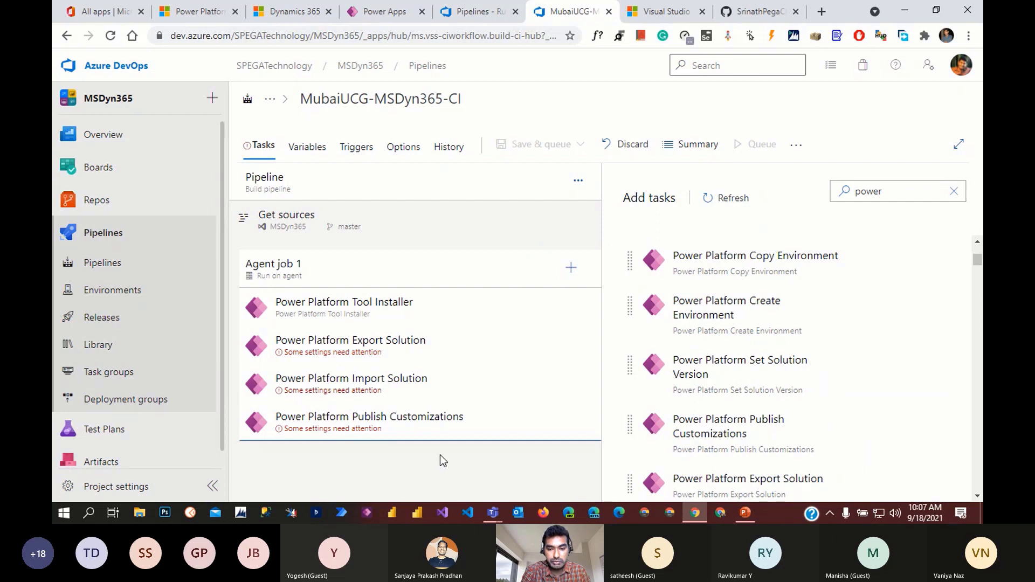
# - Switch Export Solution to Service Principal/client secret authentication and review the available service connections
pyautogui.click(554, 228)
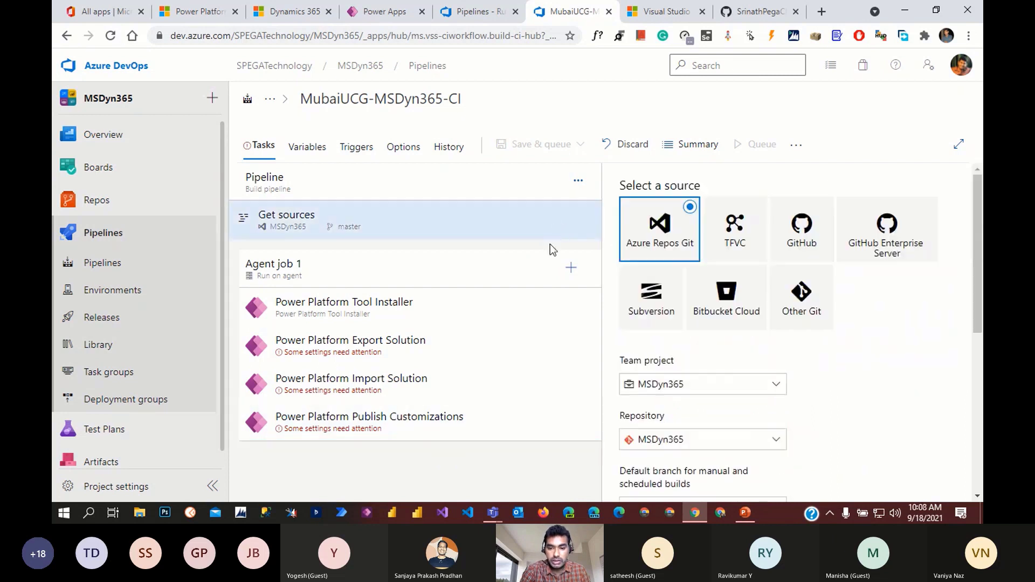
pyautogui.click(417, 356)
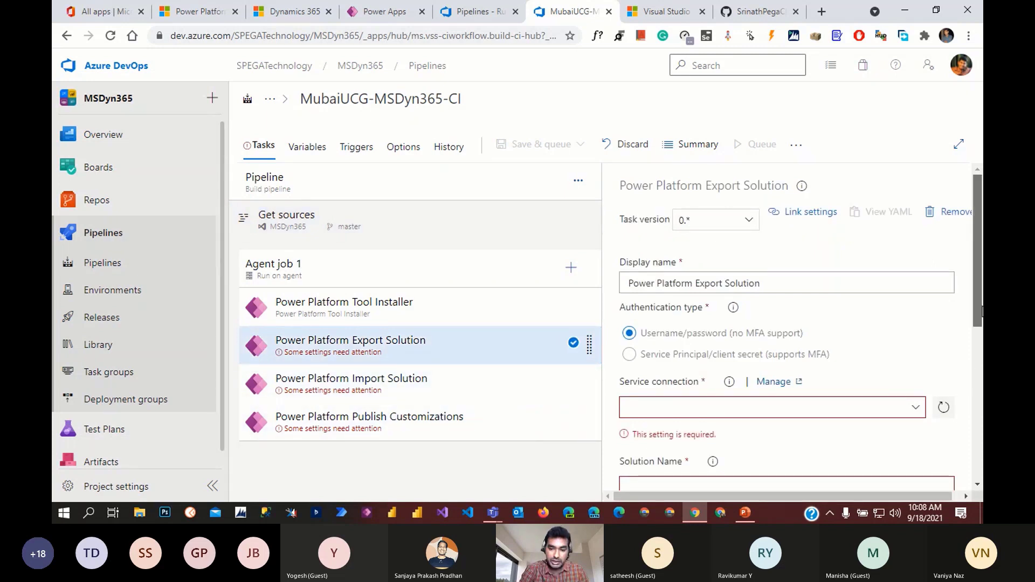
pyautogui.scroll(-2, 971, 372)
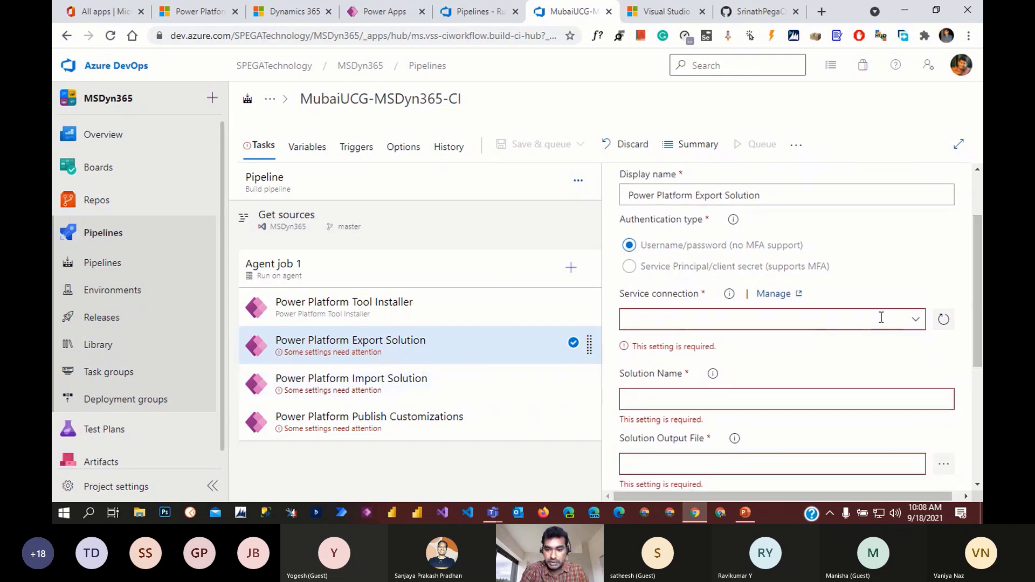
pyautogui.scroll(2, 881, 317)
pyautogui.scroll(-2, 881, 317)
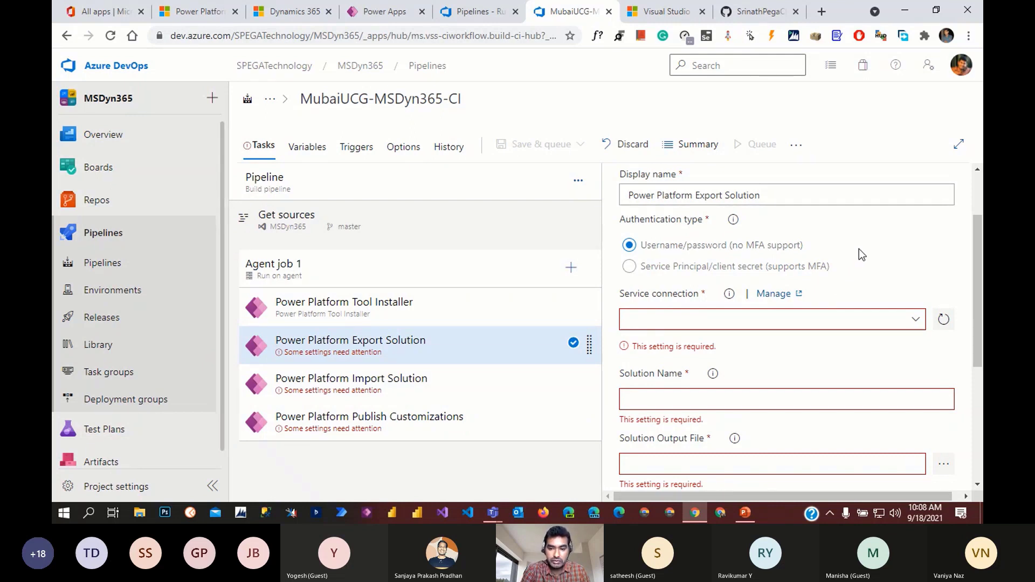
pyautogui.click(630, 268)
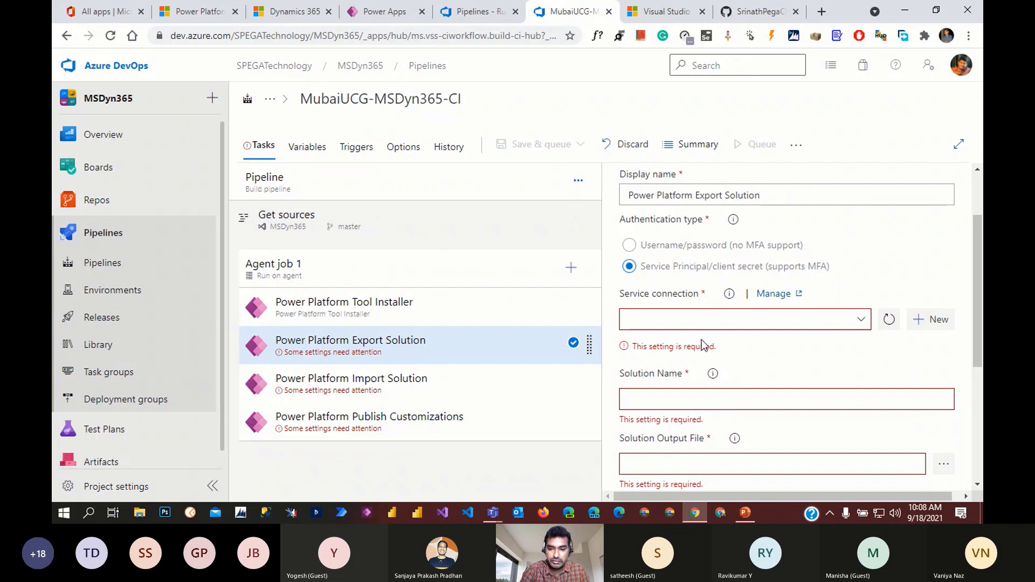
pyautogui.click(862, 320)
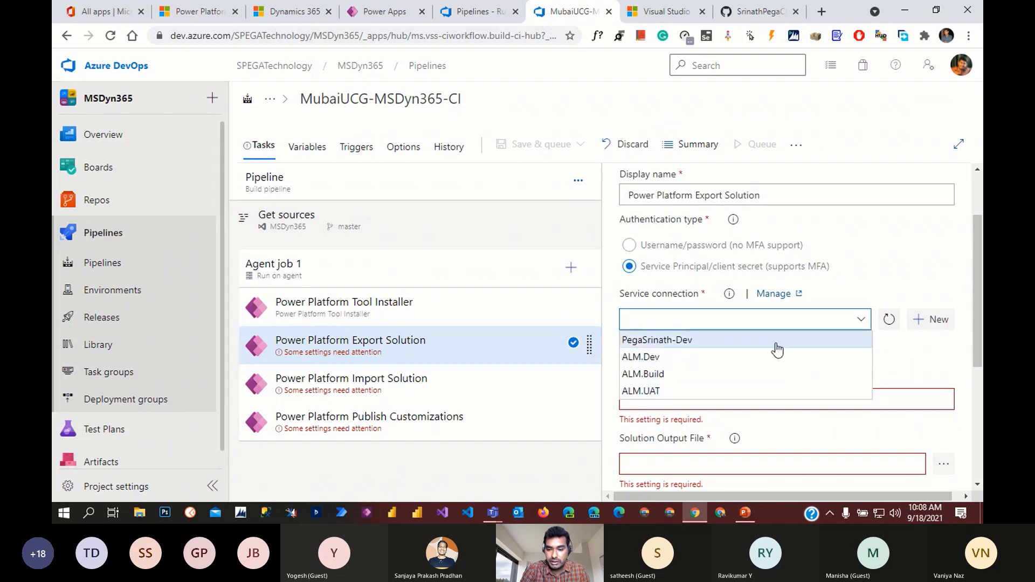
pyautogui.click(912, 372)
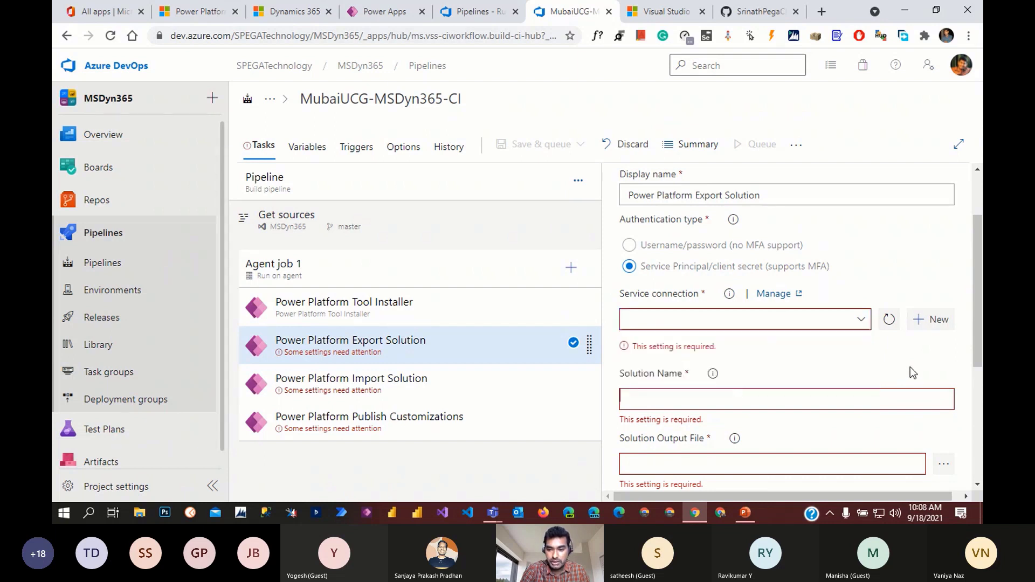
pyautogui.click(879, 407)
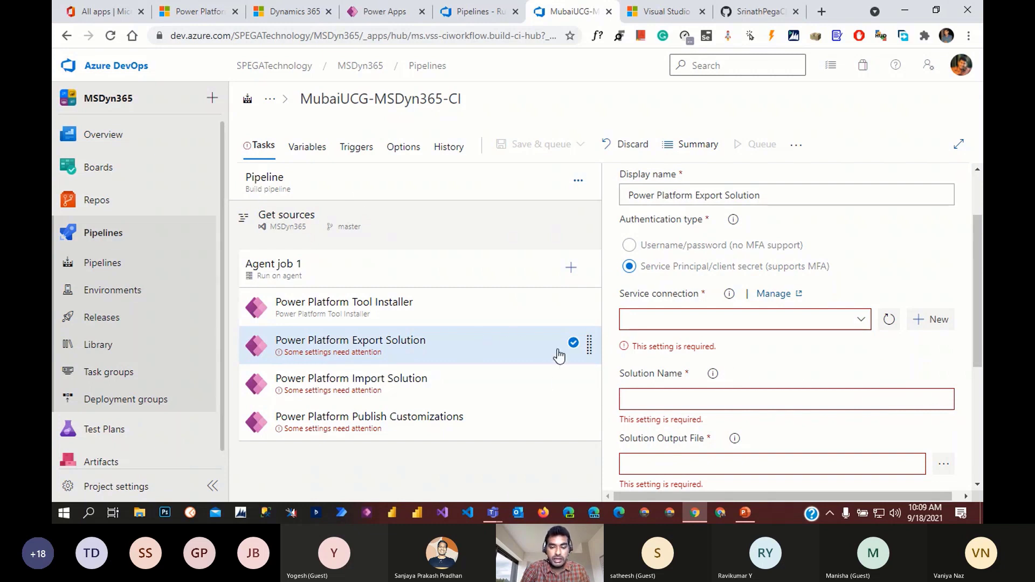
# - From the Office 365 apps, open the Microsoft 365 admin center and launch Azure Active Directory from Admin centers
pyautogui.click(103, 12)
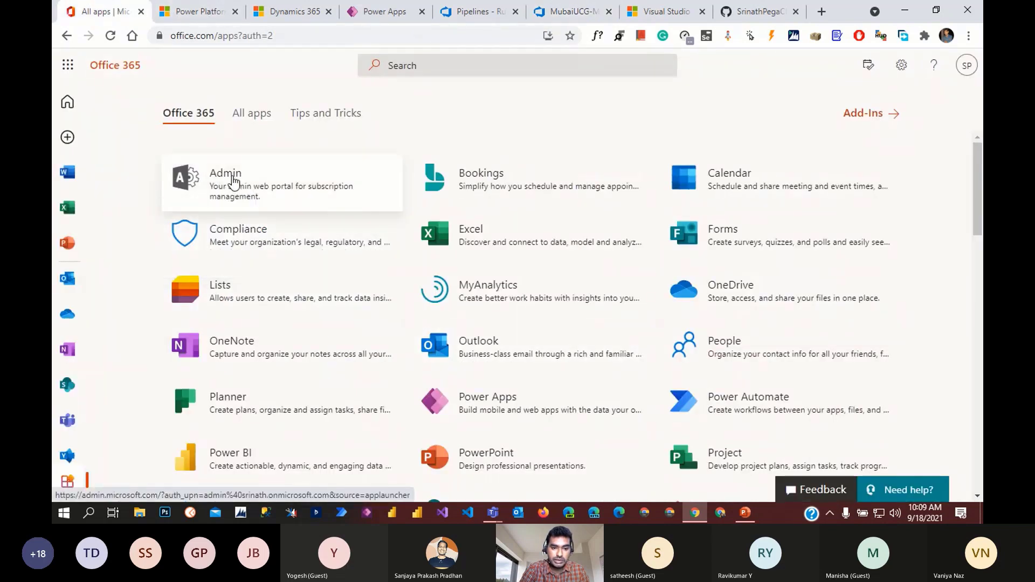
pyautogui.click(266, 192)
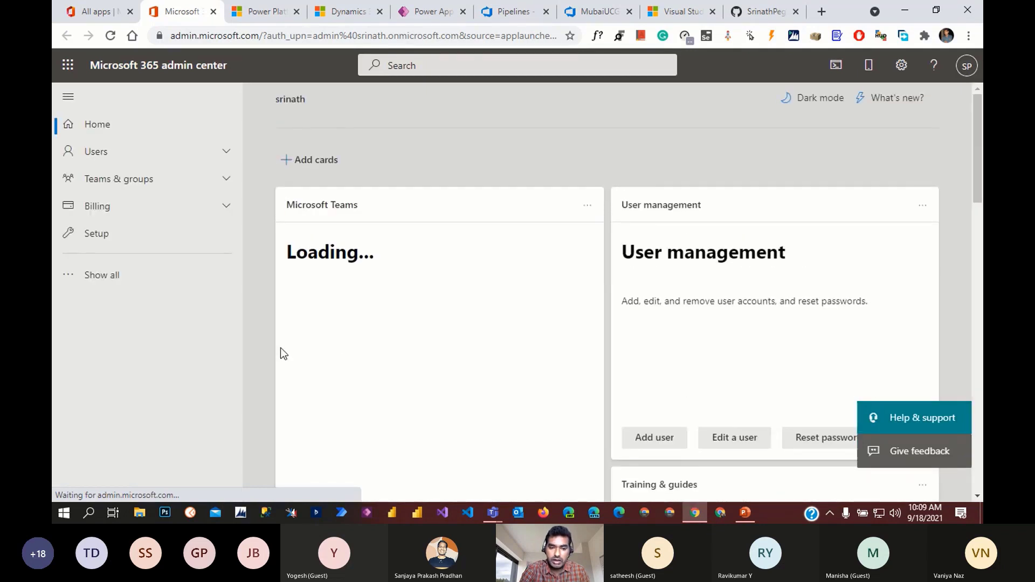
pyautogui.click(108, 276)
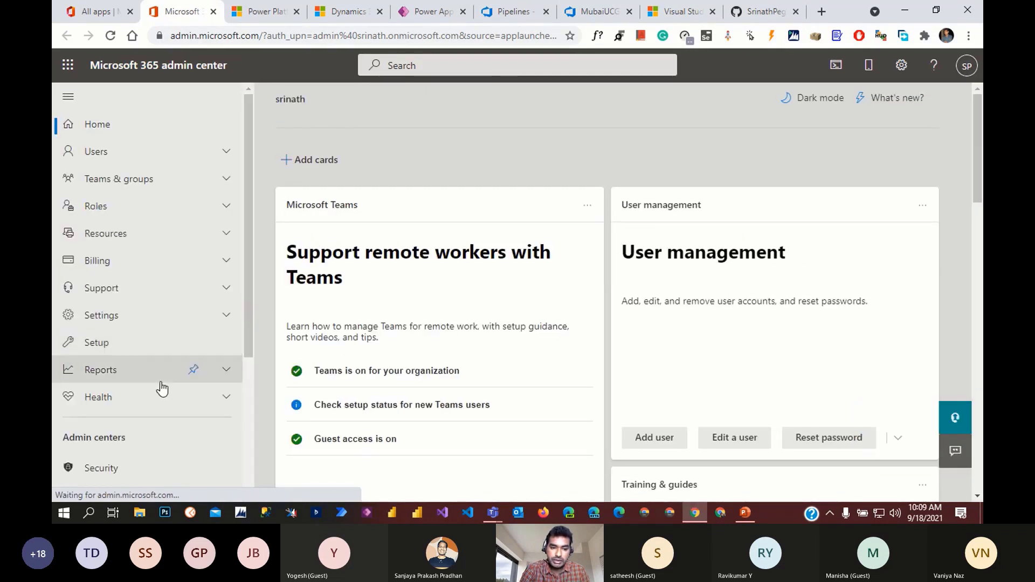
pyautogui.scroll(-2, 198, 447)
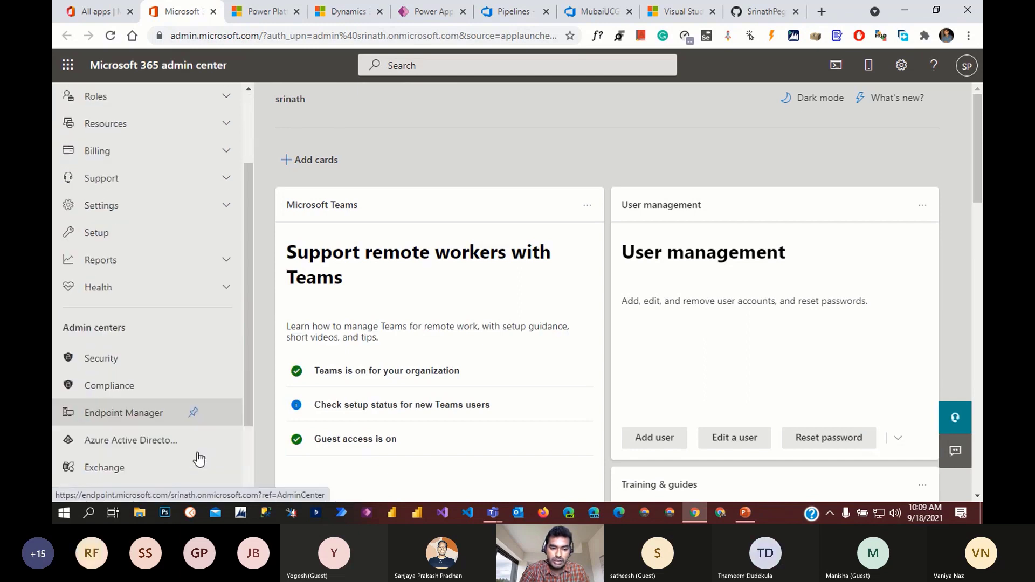
pyautogui.scroll(-1, 199, 460)
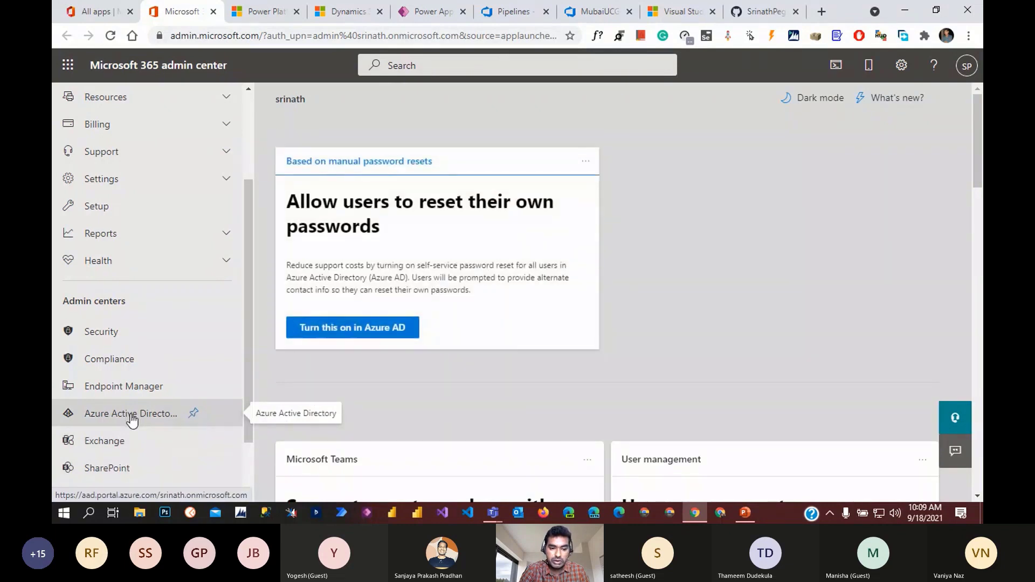
pyautogui.click(131, 419)
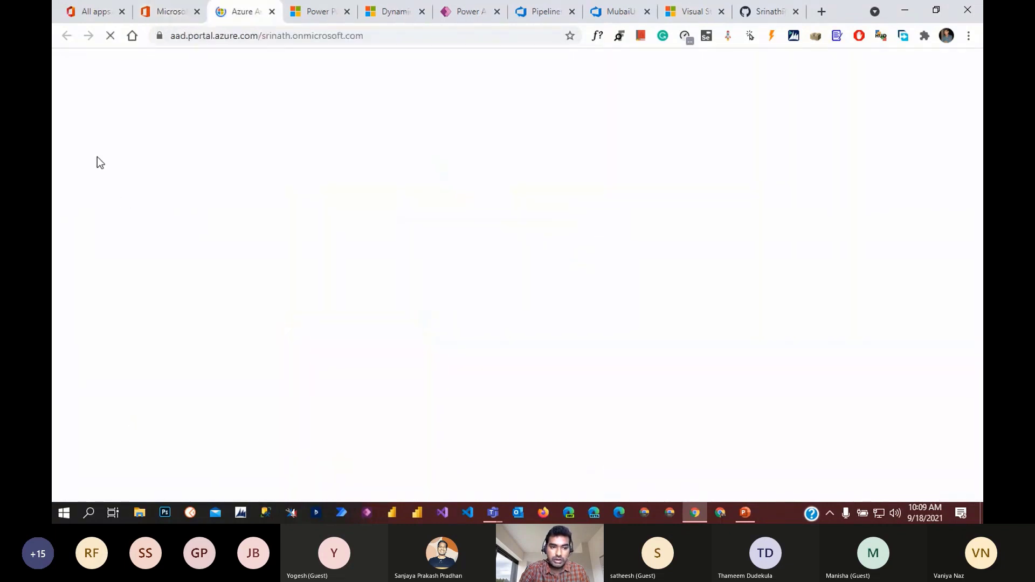
# - Sign in with the tenant admin account and open App registrations under Azure Active Directory
pyautogui.click(185, 10)
pyautogui.click(222, 12)
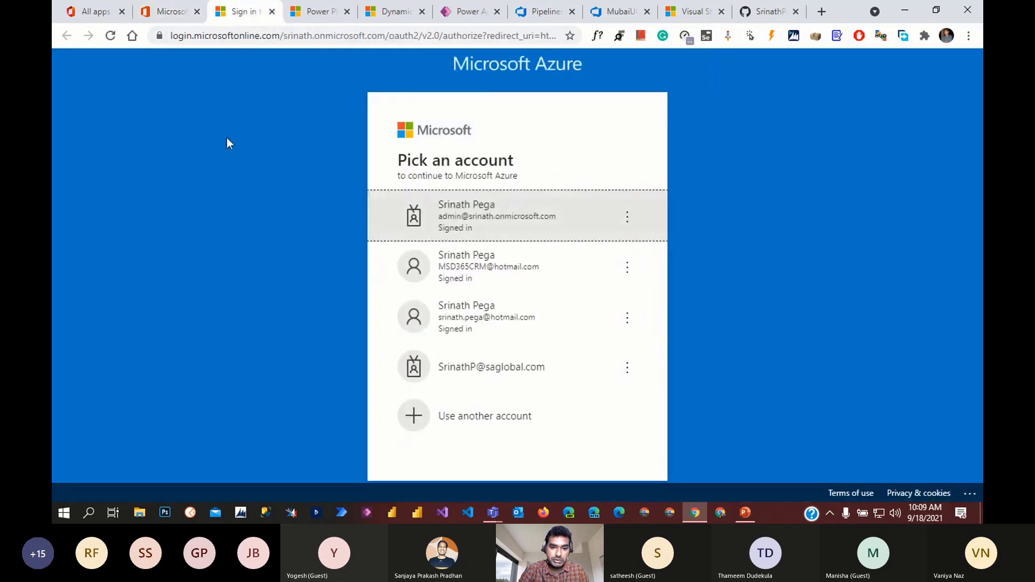
pyautogui.click(485, 216)
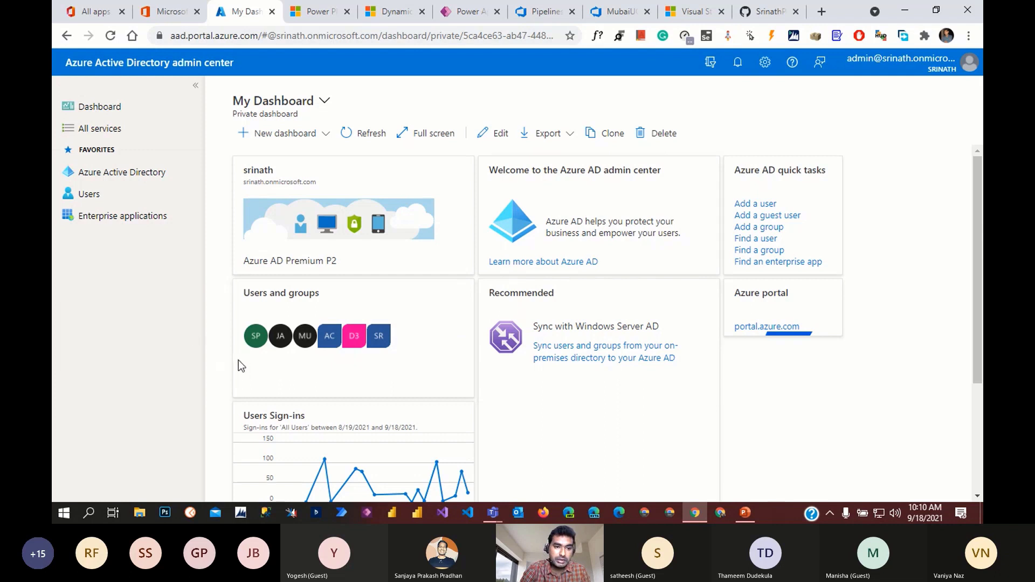
pyautogui.click(131, 180)
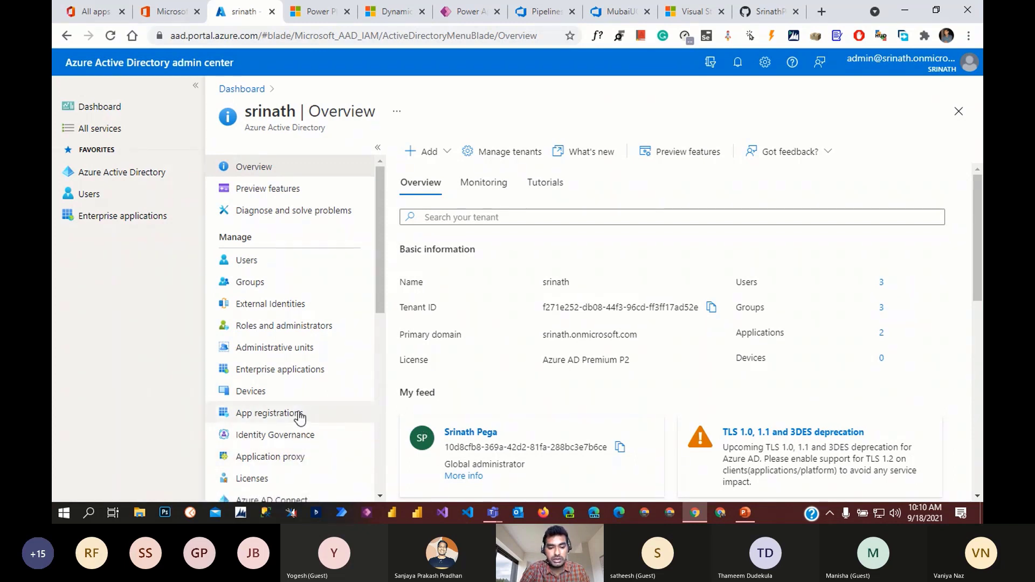
pyautogui.click(274, 416)
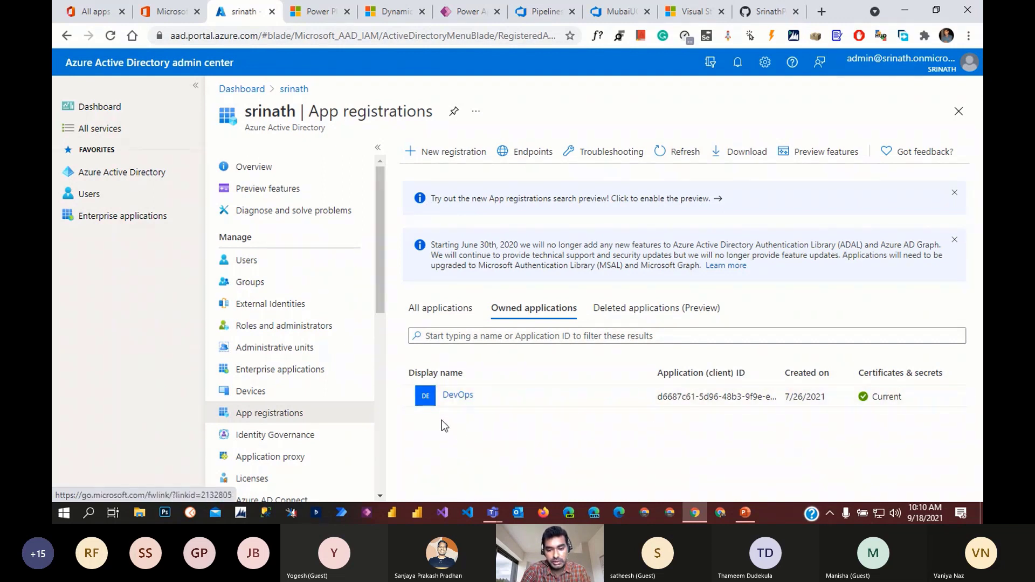
# - Create a new app registration named UCG with the single-tenant account type
pyautogui.click(446, 158)
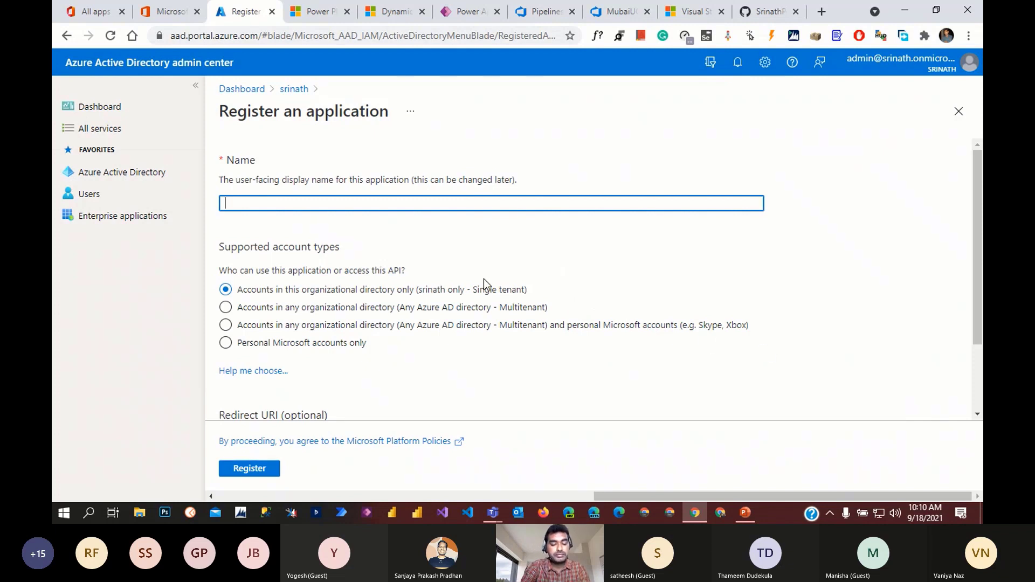
pyautogui.write('U')
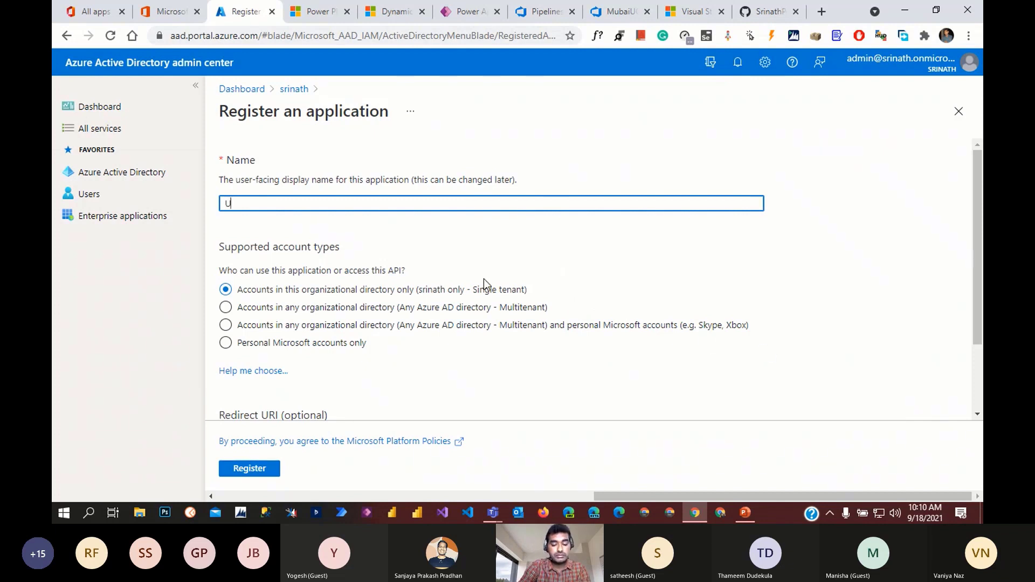
pyautogui.write('CG')
pyautogui.click(612, 369)
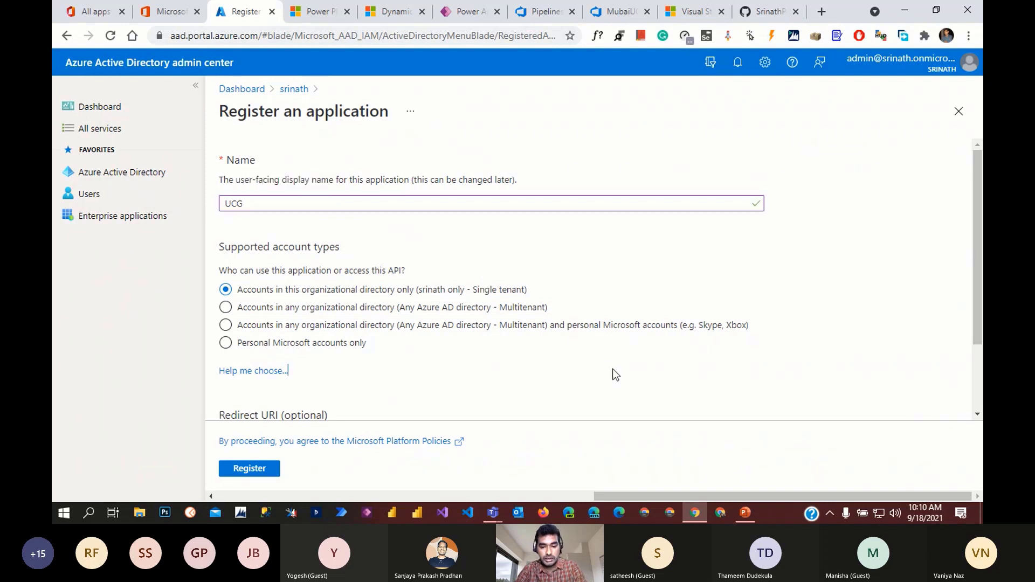
pyautogui.scroll(-1, 800, 389)
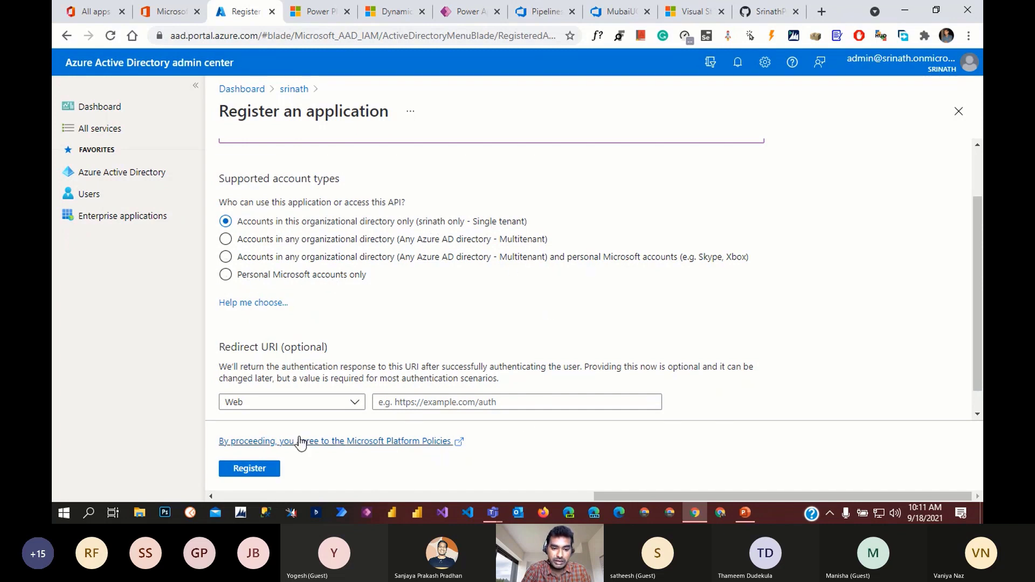
pyautogui.click(265, 472)
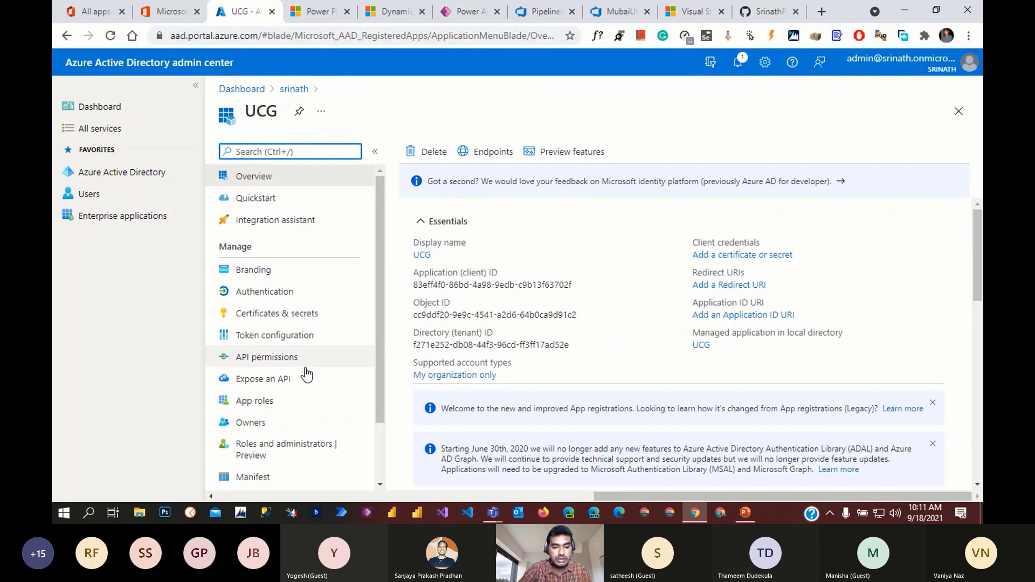
# - Show the UCG app's API permissions, listing only Microsoft Graph User.Read
pyautogui.scroll(-2, 347, 405)
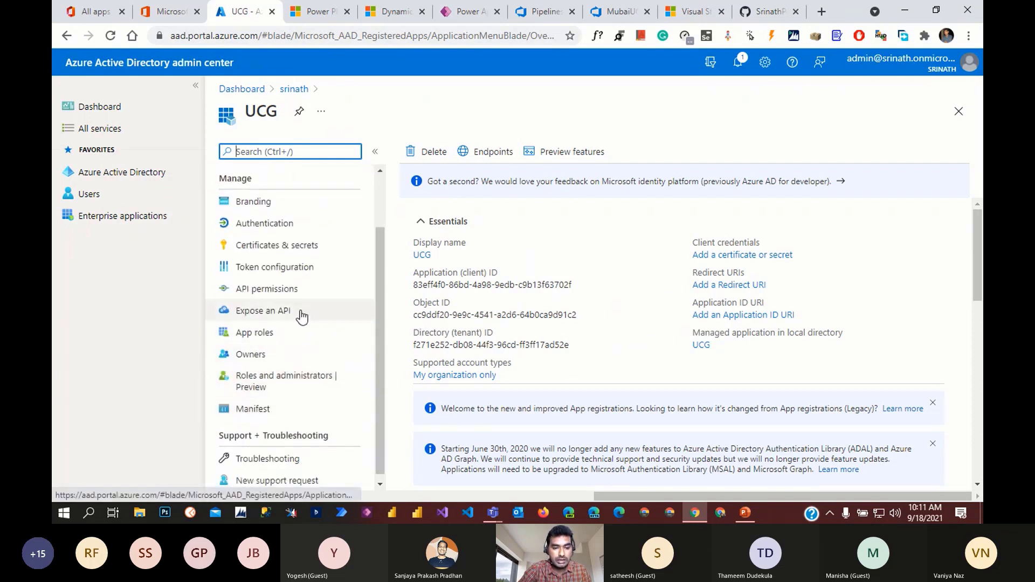
pyautogui.click(285, 289)
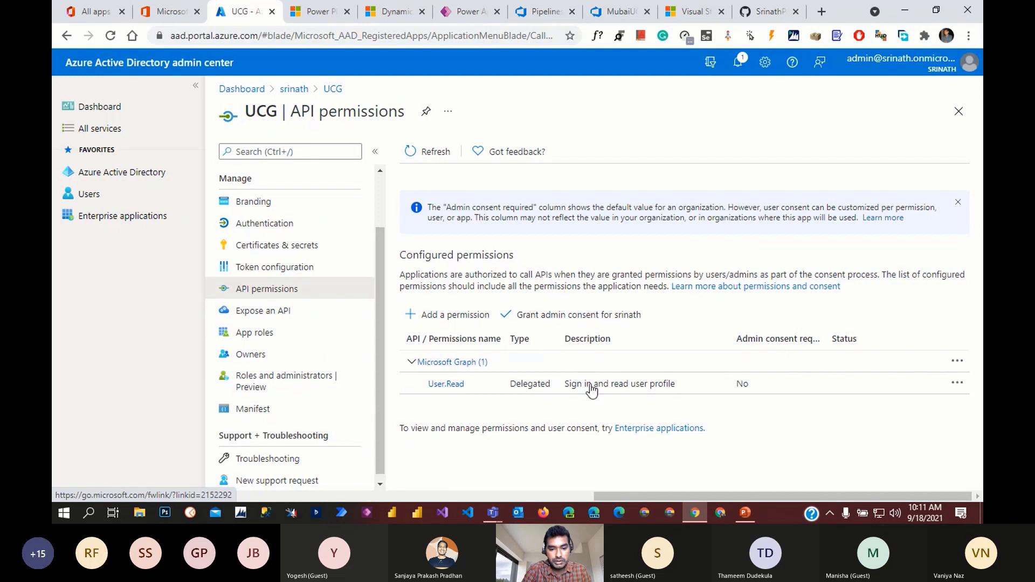
# - Add the delegated Dynamics CRM user_impersonation permission to the UCG app
pyautogui.click(461, 315)
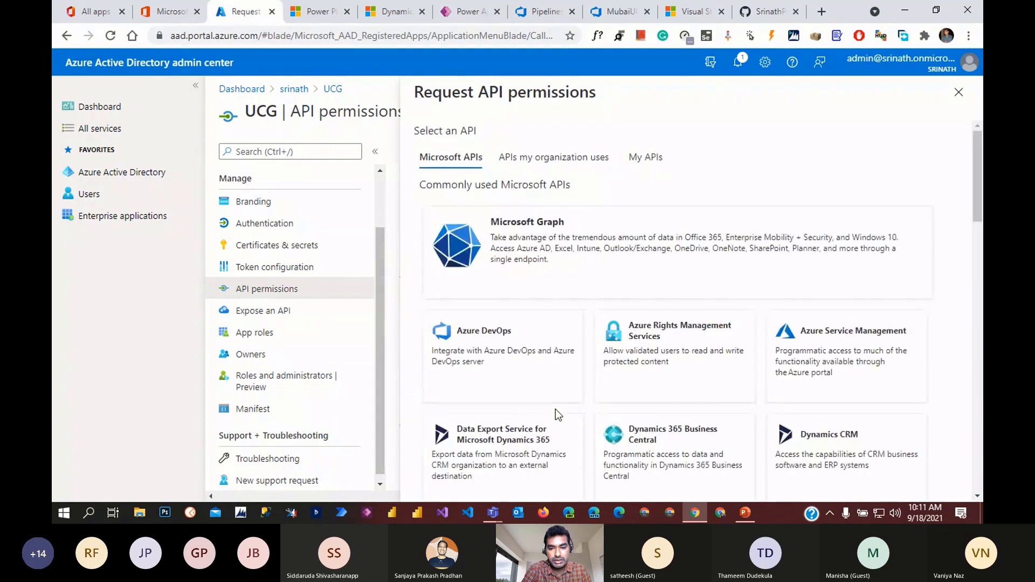
pyautogui.scroll(-1, 902, 401)
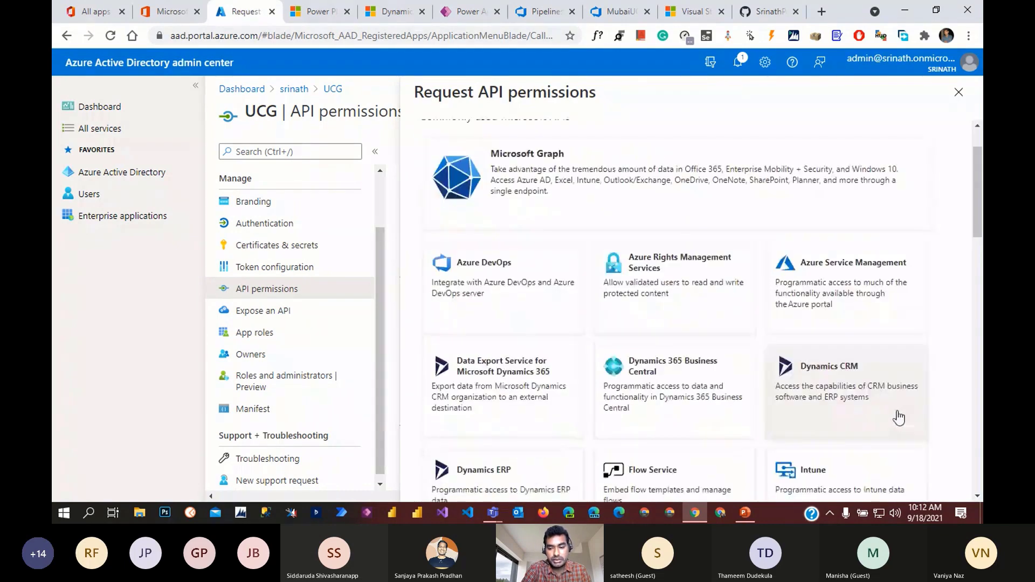
pyautogui.click(843, 399)
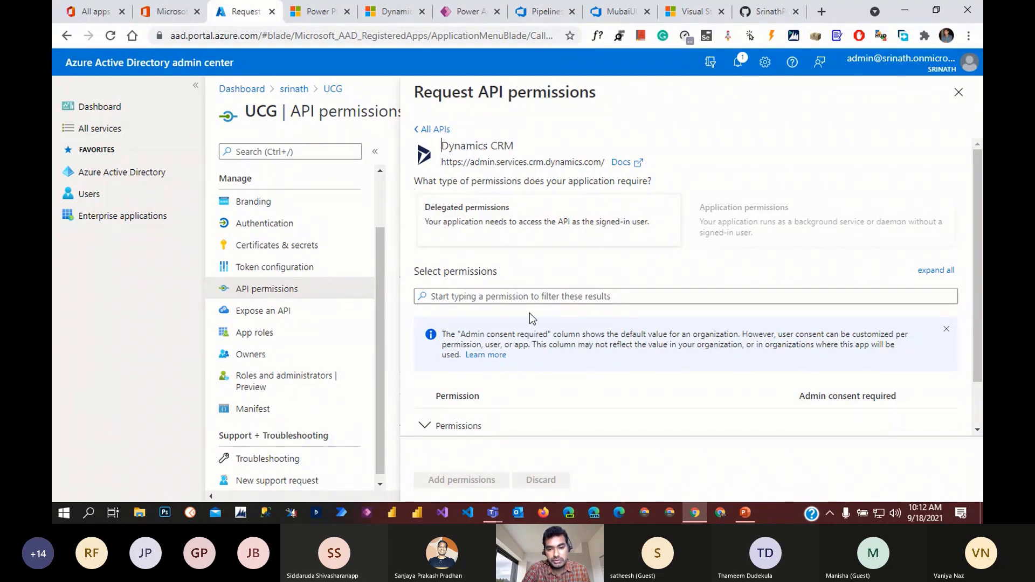
pyautogui.click(545, 225)
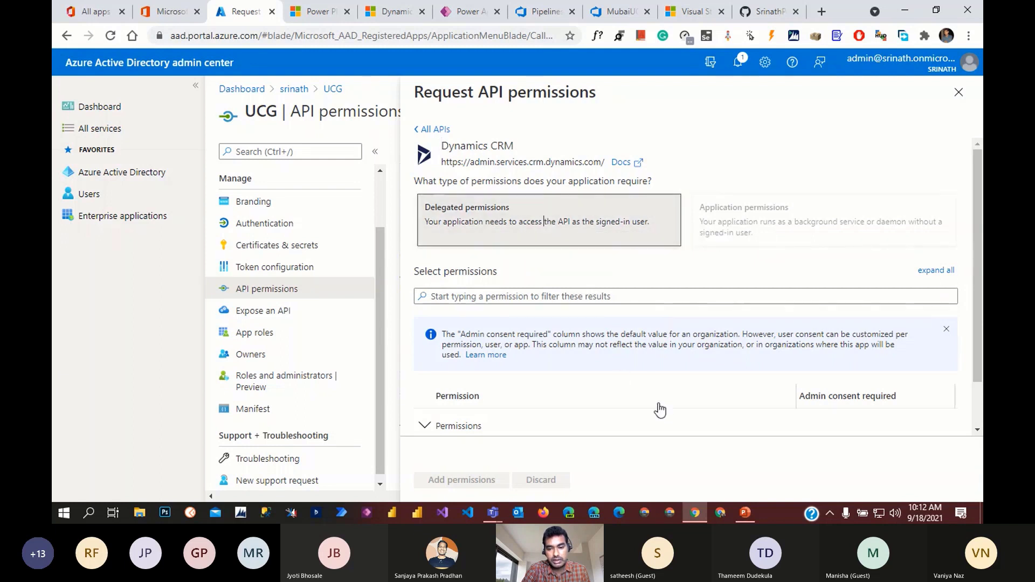
pyautogui.scroll(-1, 657, 409)
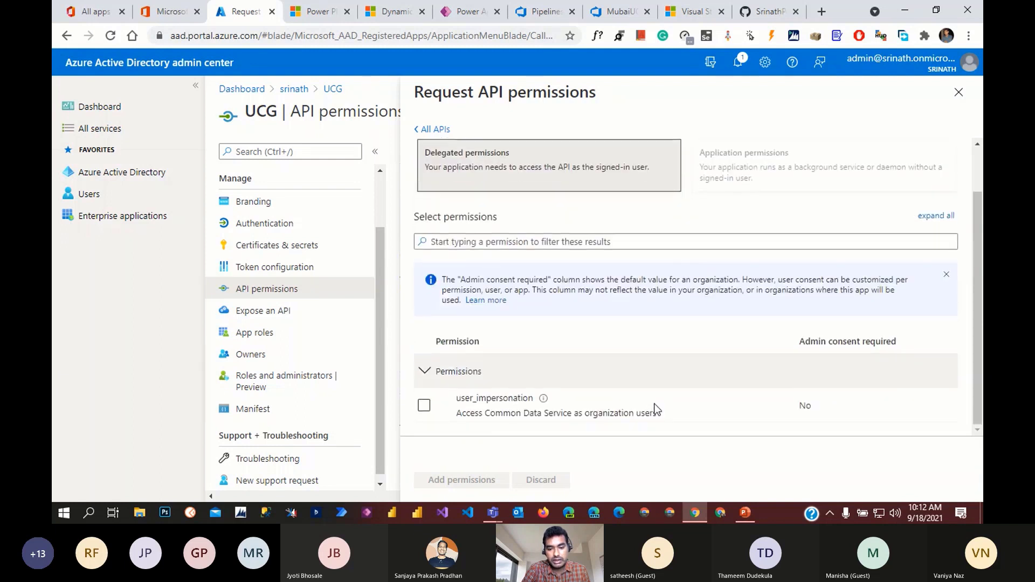
pyautogui.click(425, 407)
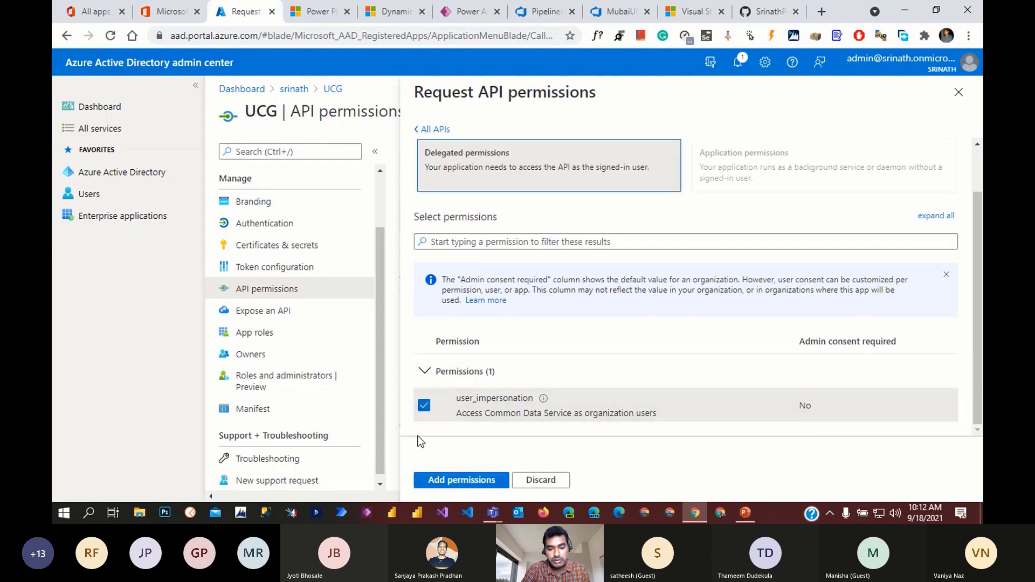
pyautogui.click(468, 481)
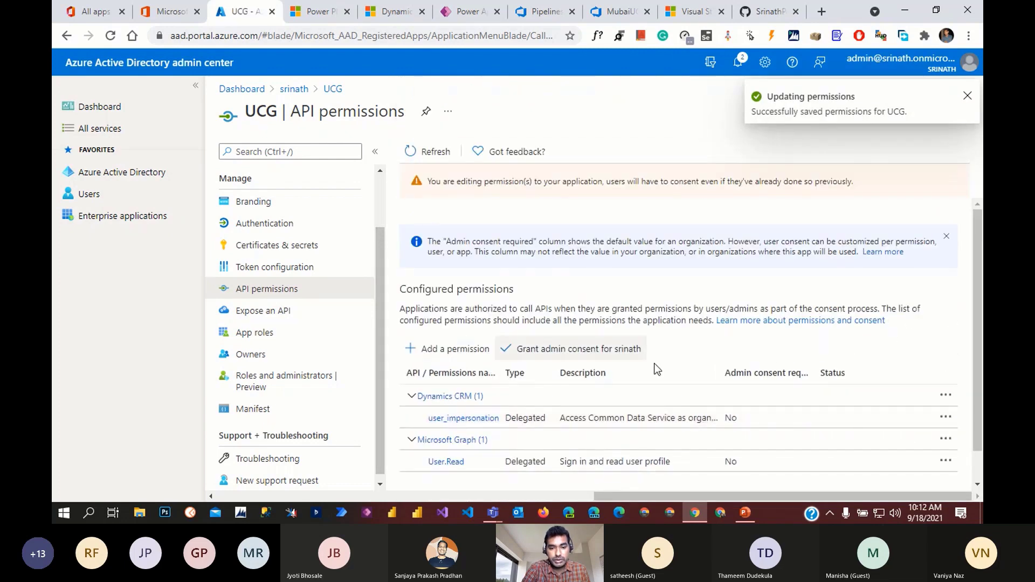
# - Grant and confirm tenant admin consent for Dynamics CRM user_impersonation and User.Read
pyautogui.scroll(-1, 878, 462)
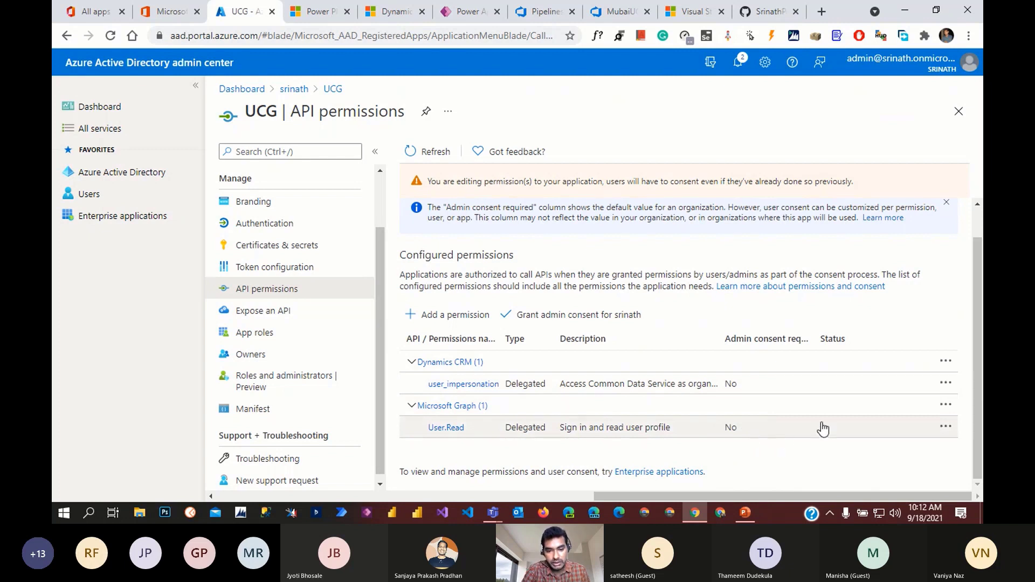
pyautogui.click(572, 322)
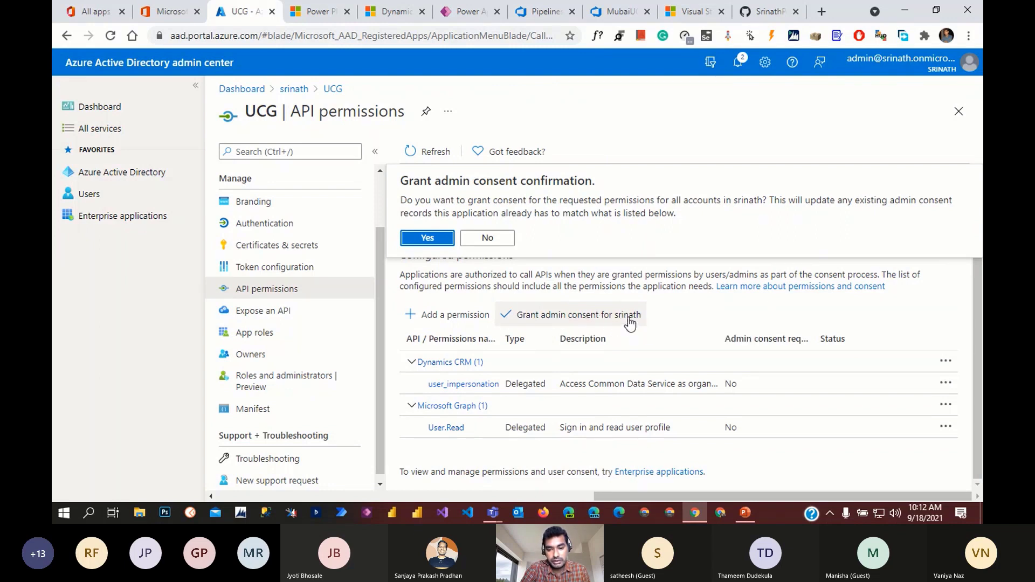
pyautogui.click(428, 239)
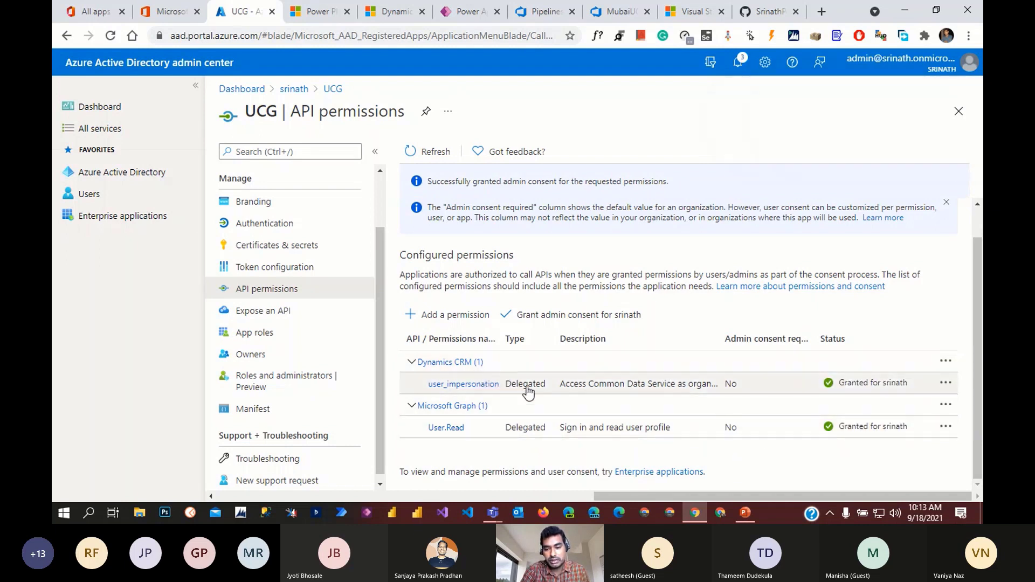
pyautogui.scroll(1, 584, 410)
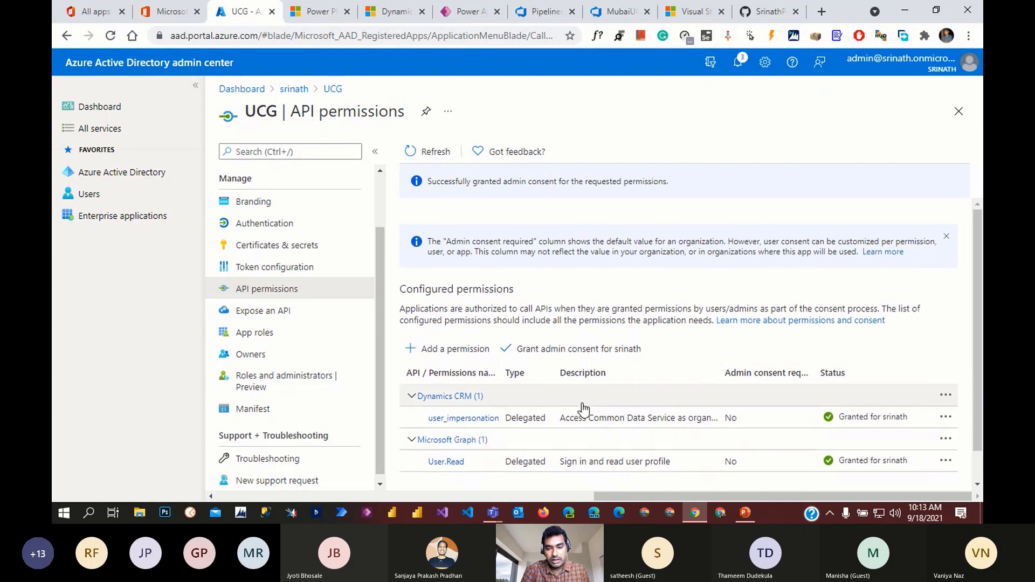
pyautogui.scroll(2, 353, 417)
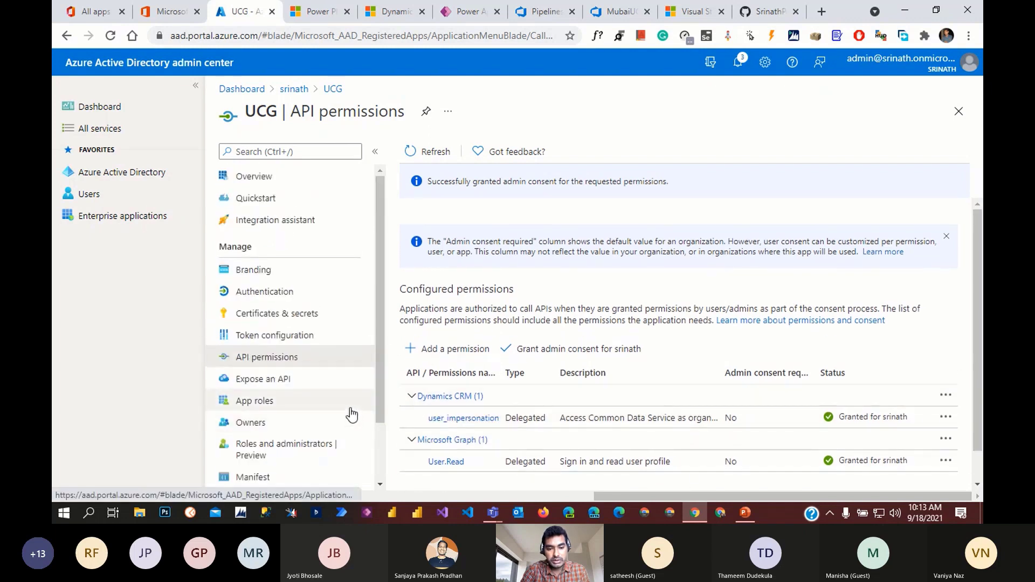
# - Go from the UCG Overview to Certificates & secrets and view the empty Client secrets list
pyautogui.click(260, 177)
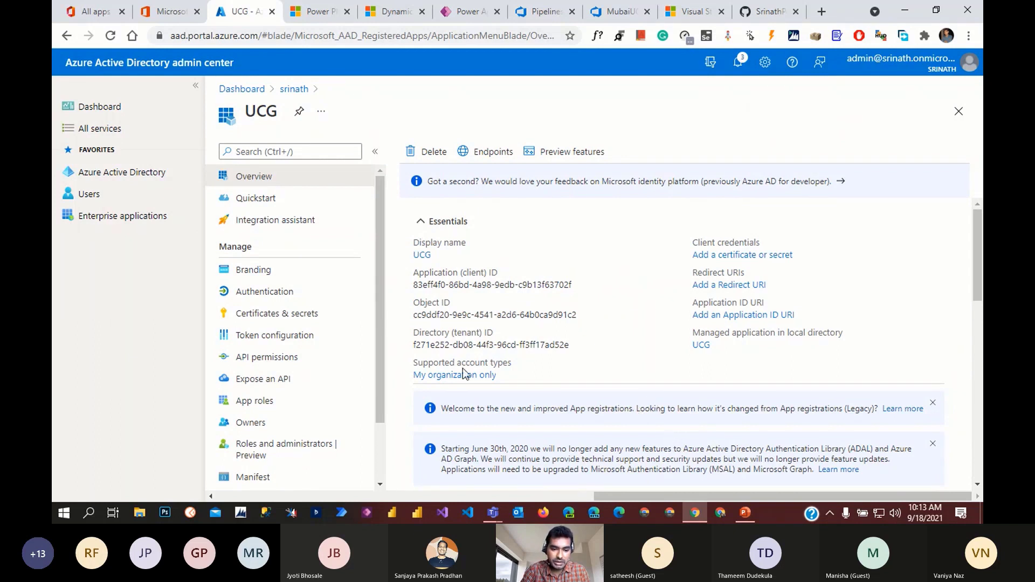
pyautogui.scroll(-2, 312, 426)
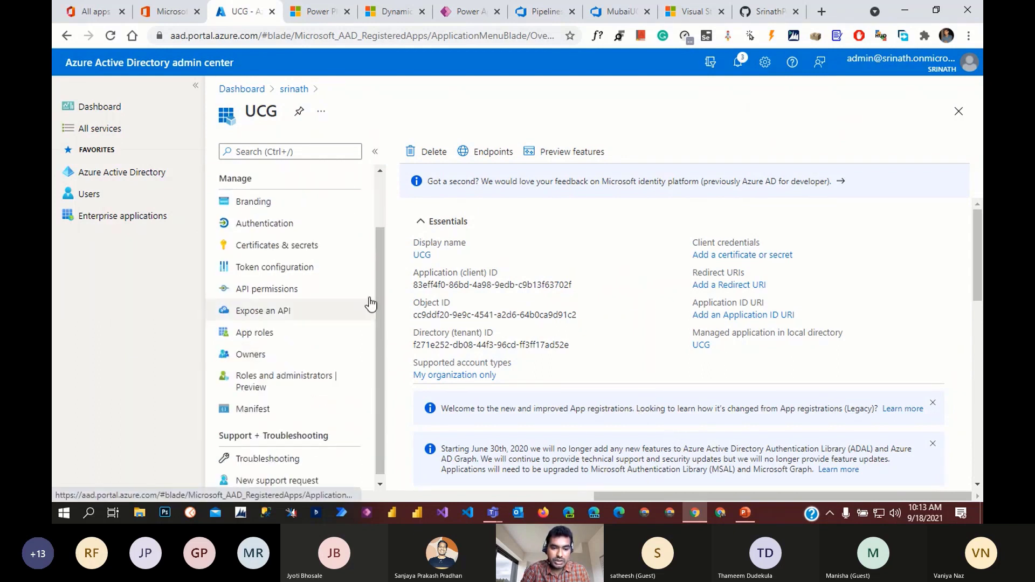
pyautogui.click(278, 249)
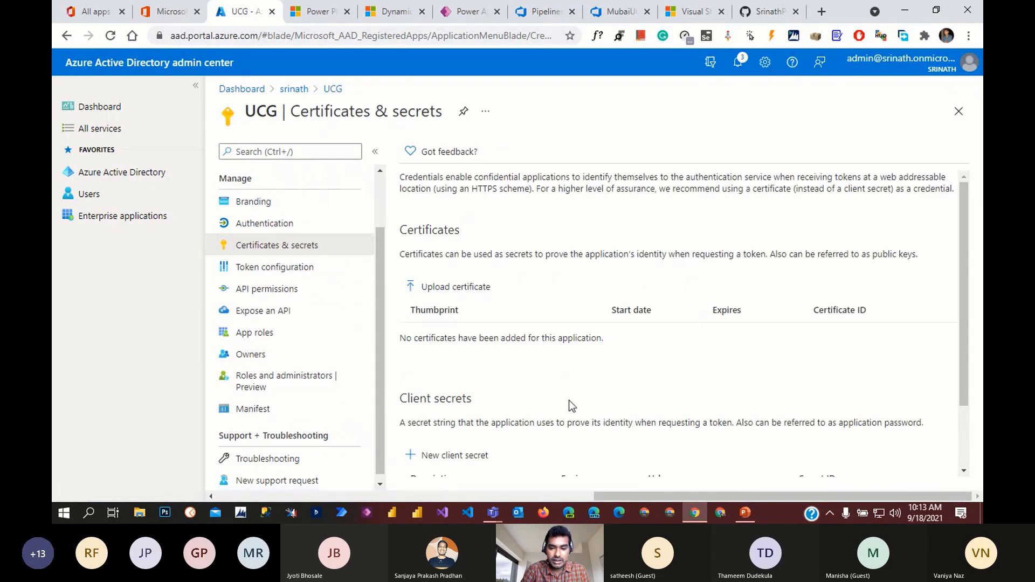
pyautogui.scroll(-2, 572, 404)
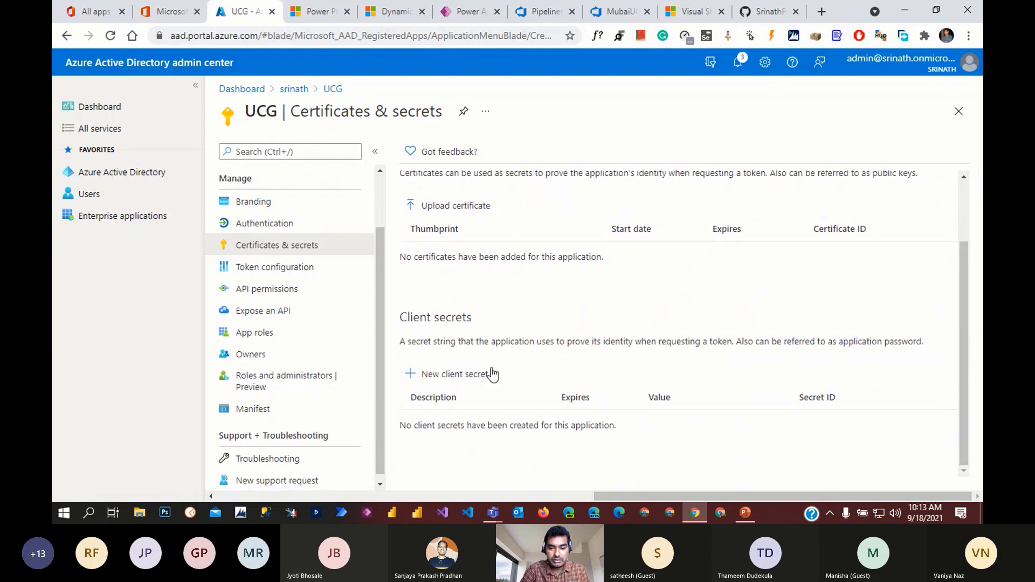
# - Add a client secret named 'Key' expiring in 24 months and copy its value
pyautogui.click(467, 378)
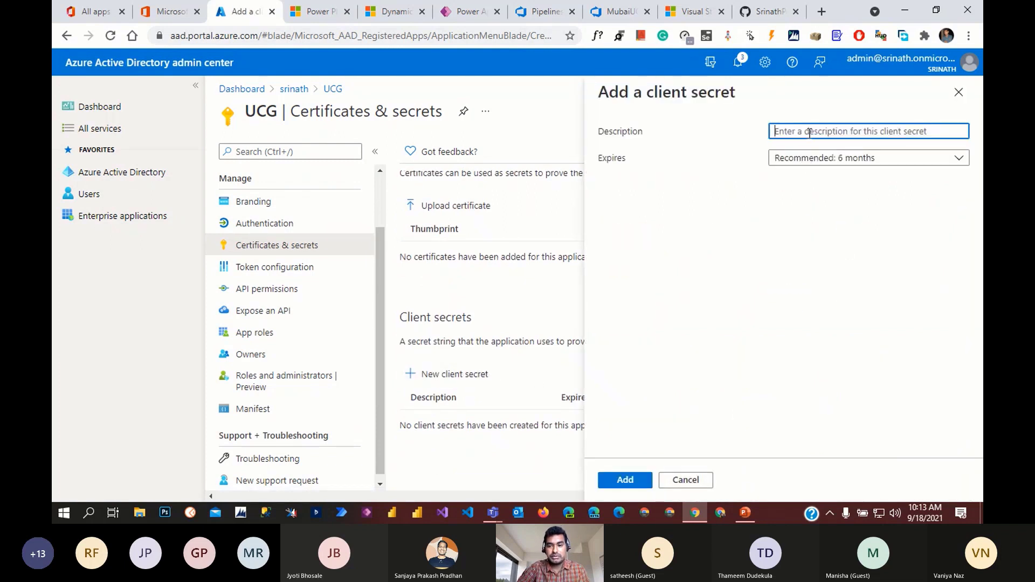
pyautogui.write('Key')
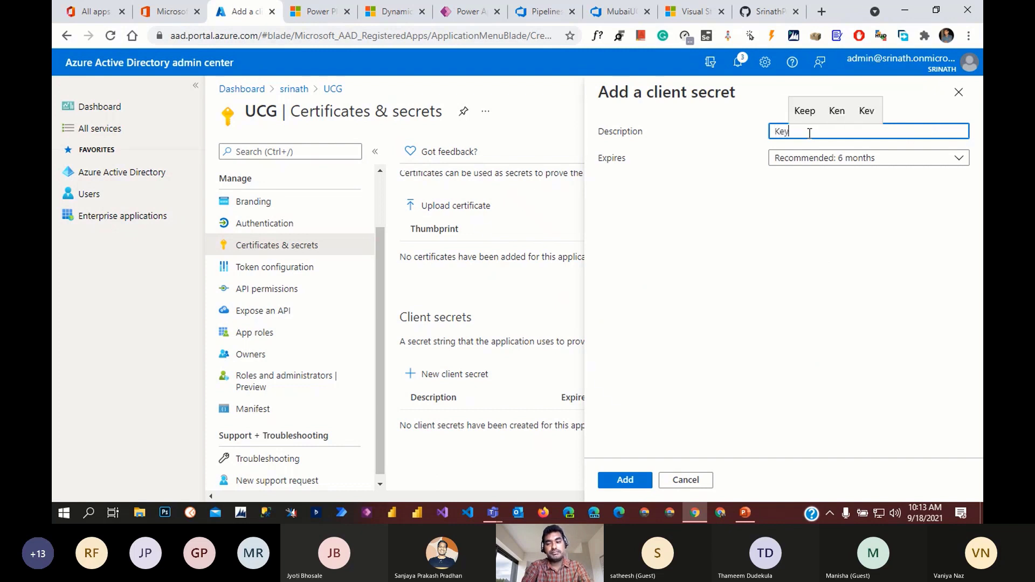
pyautogui.click(852, 161)
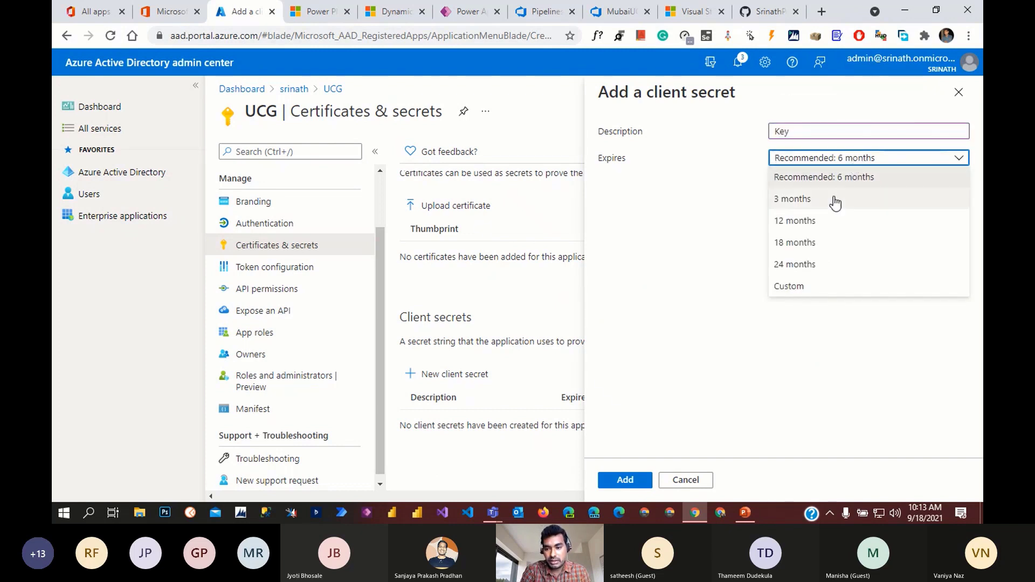
pyautogui.click(825, 288)
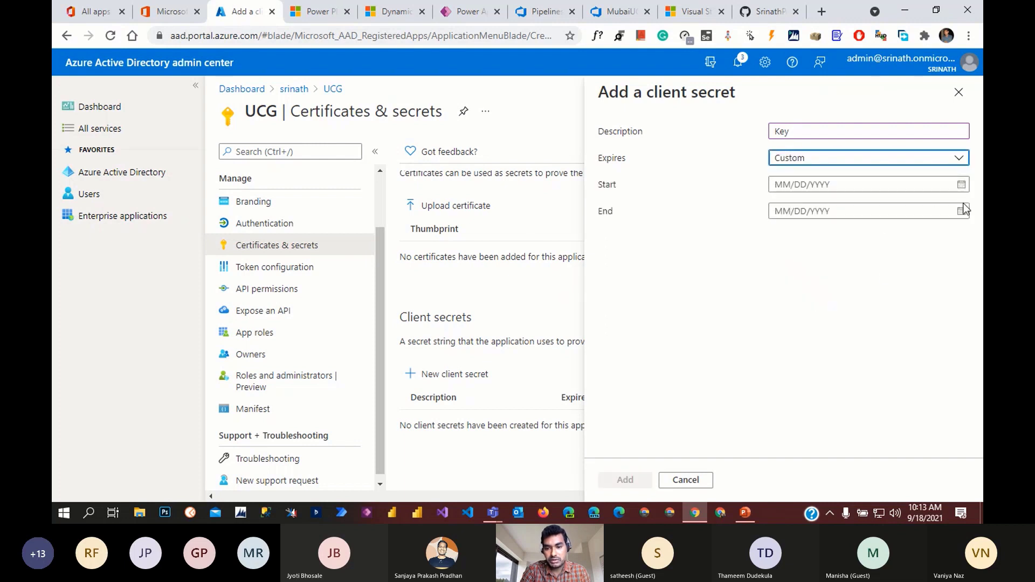
pyautogui.click(951, 162)
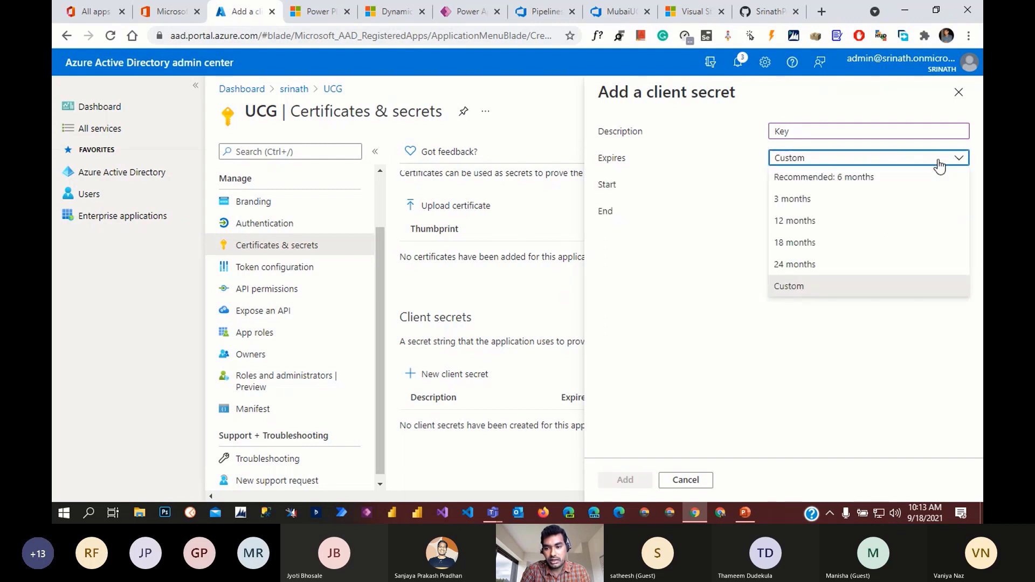
pyautogui.click(818, 265)
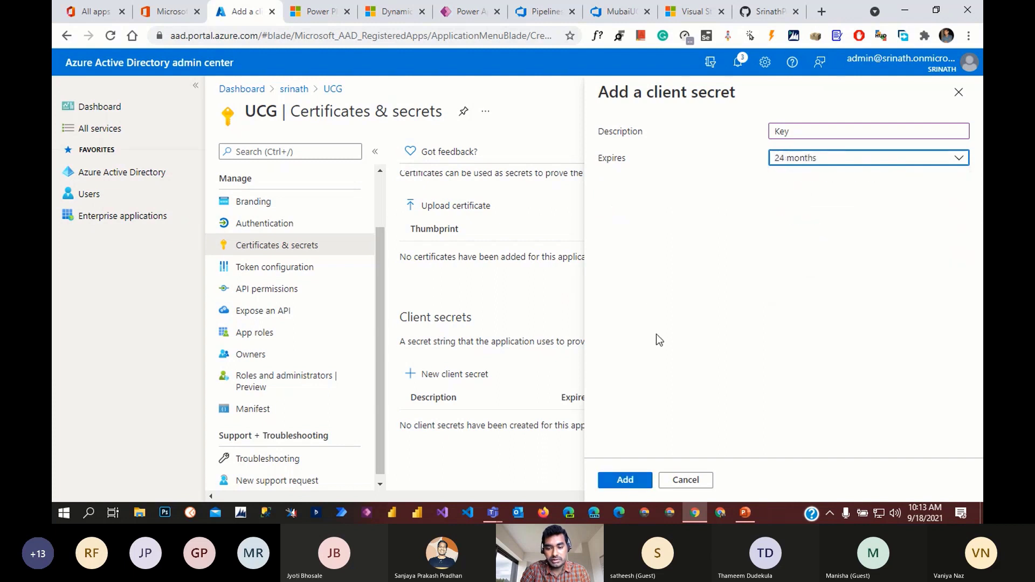
pyautogui.click(627, 481)
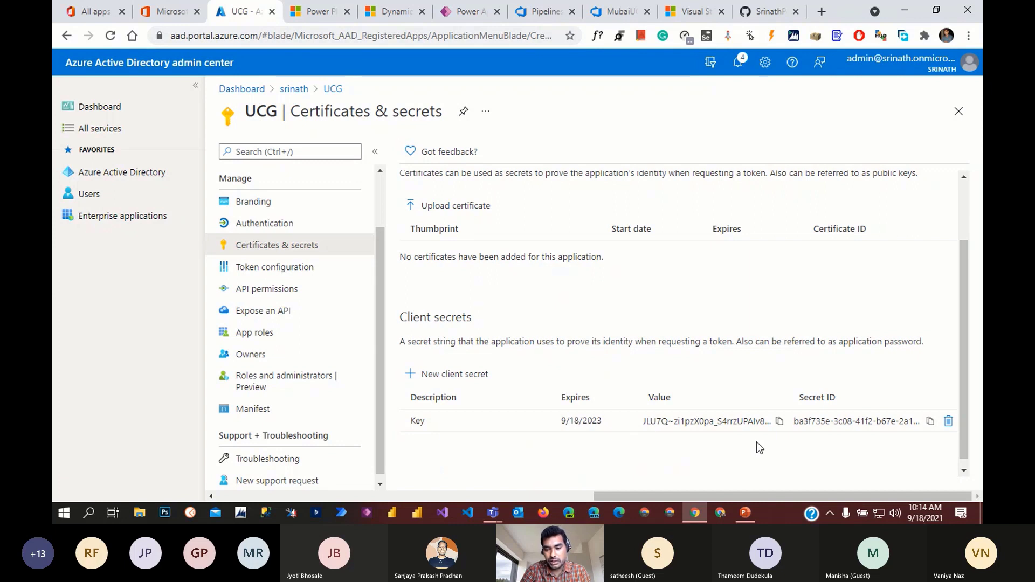
pyautogui.click(780, 423)
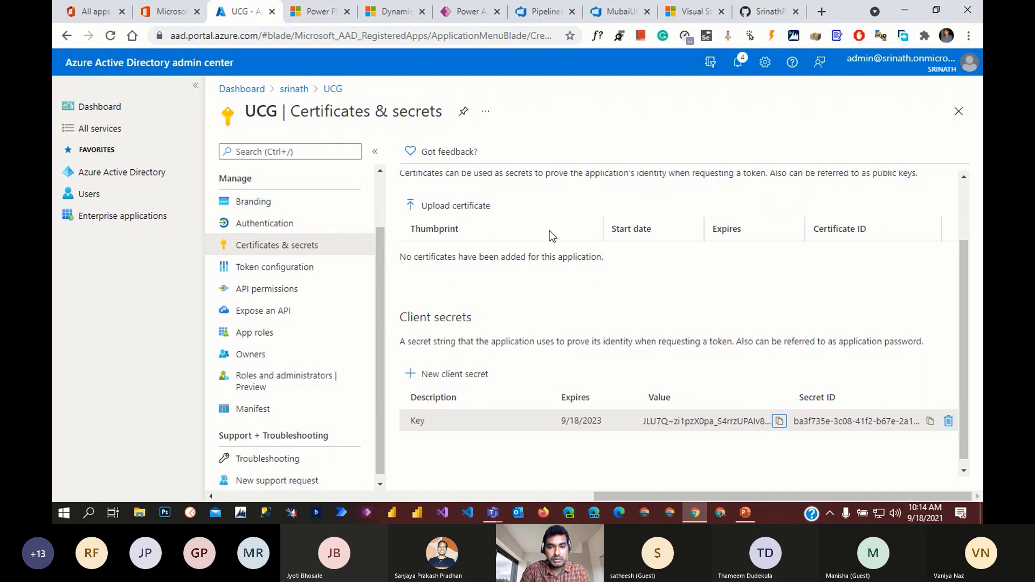
# - Switch to the Power Platform admin center showing the Marketing Trial application users
pyautogui.click(334, 15)
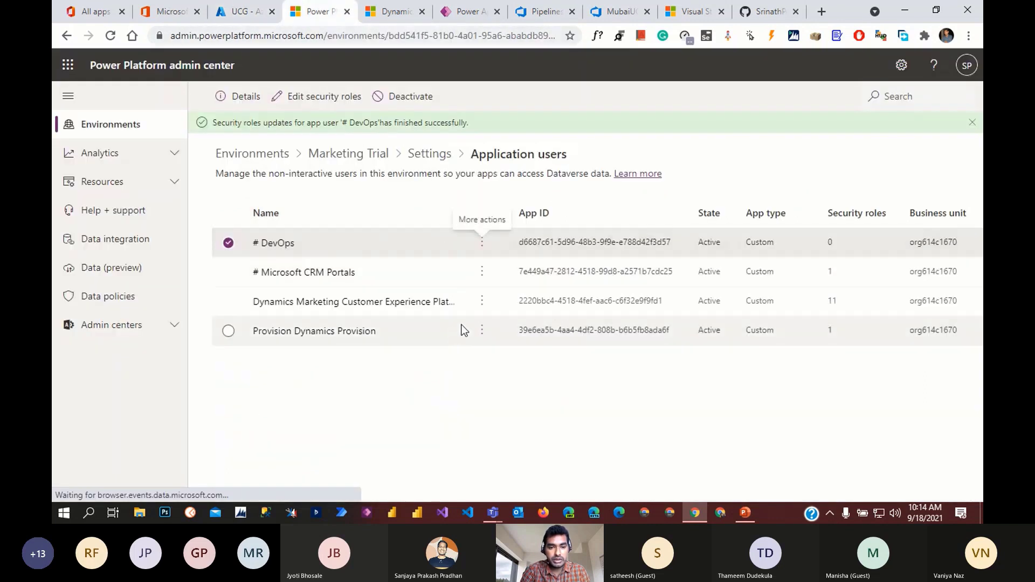
# - Open Customer Service Trial's Settings and go to Users + permissions > Application users
pyautogui.click(254, 154)
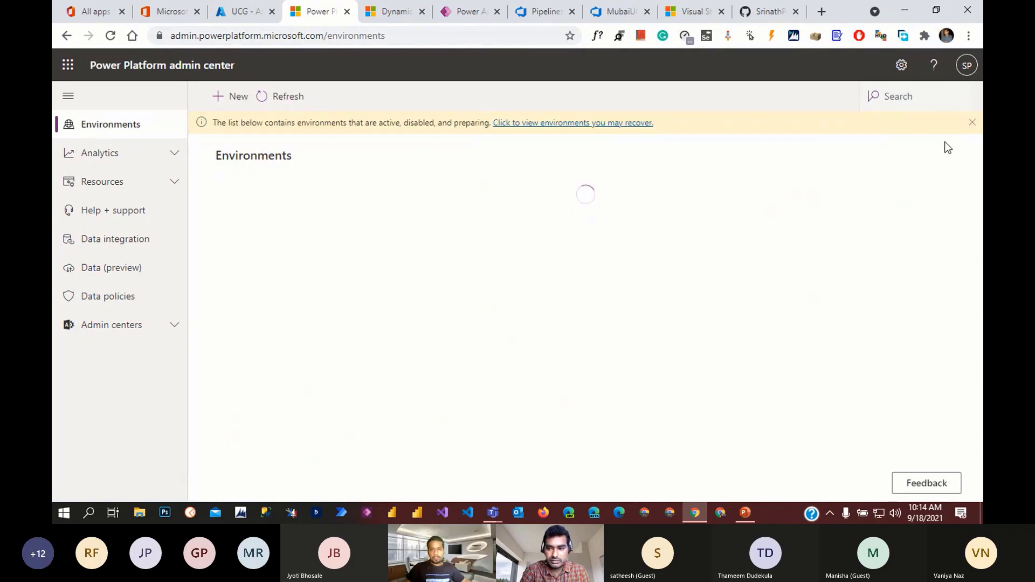
pyautogui.click(973, 124)
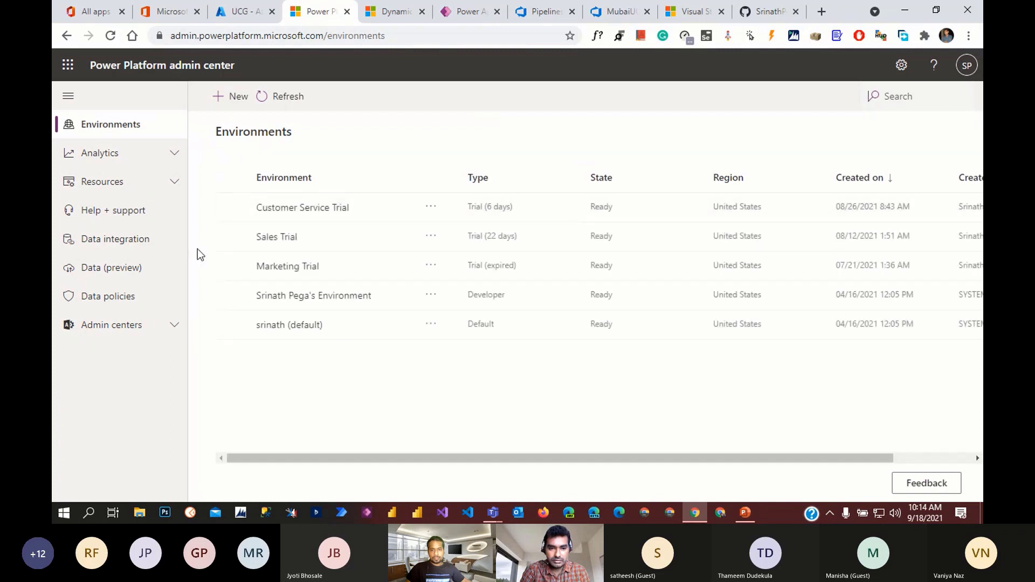
pyautogui.click(312, 209)
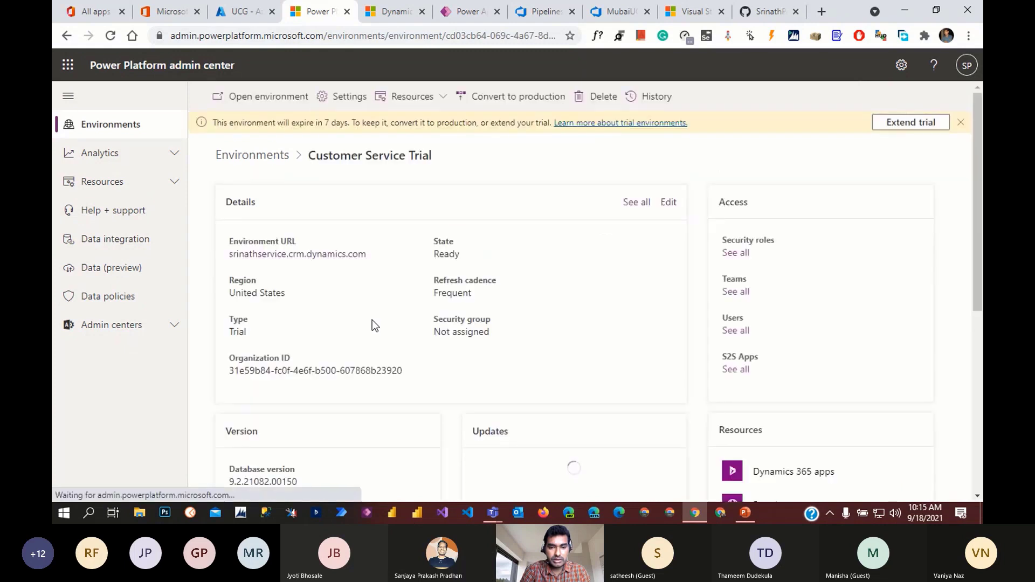
pyautogui.click(348, 99)
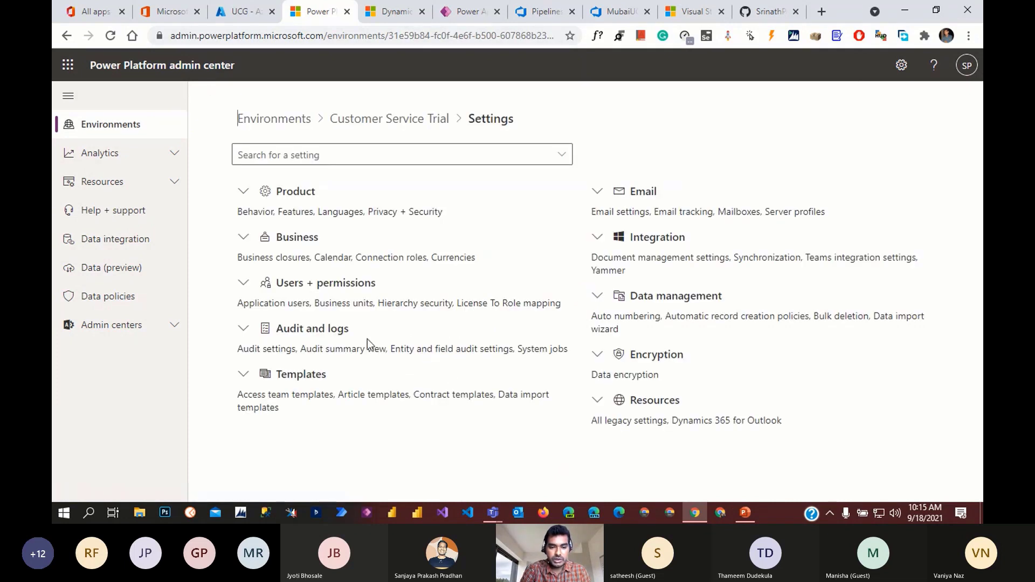
pyautogui.click(243, 285)
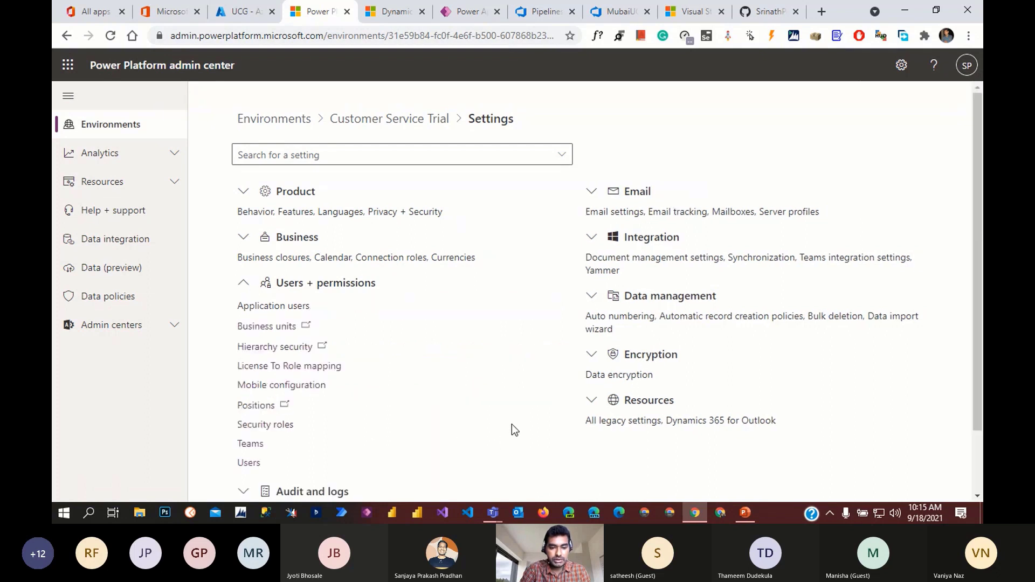
pyautogui.click(273, 308)
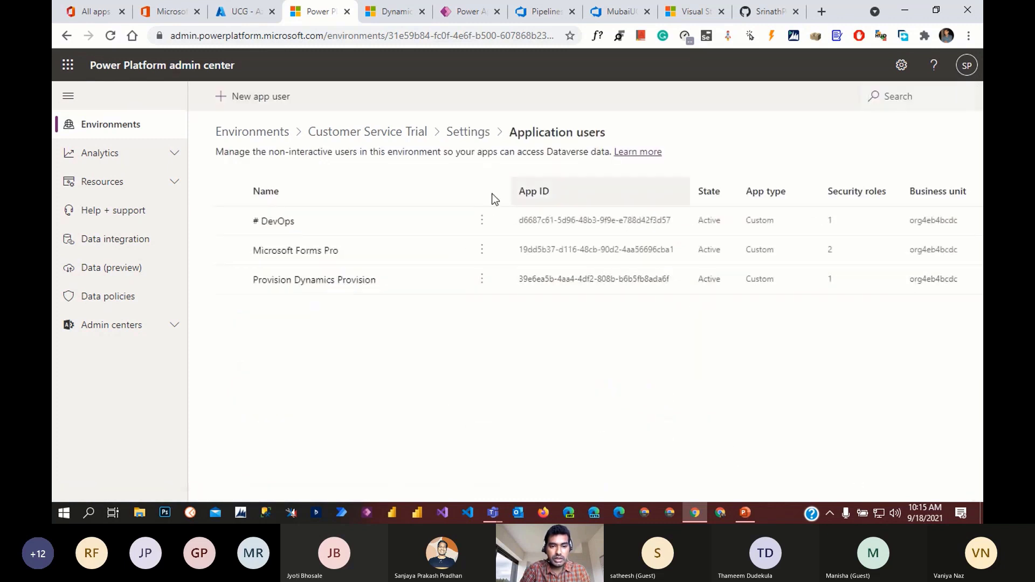
# - Start a new application user and add the UCG app registration from Azure Active Directory
pyautogui.click(255, 98)
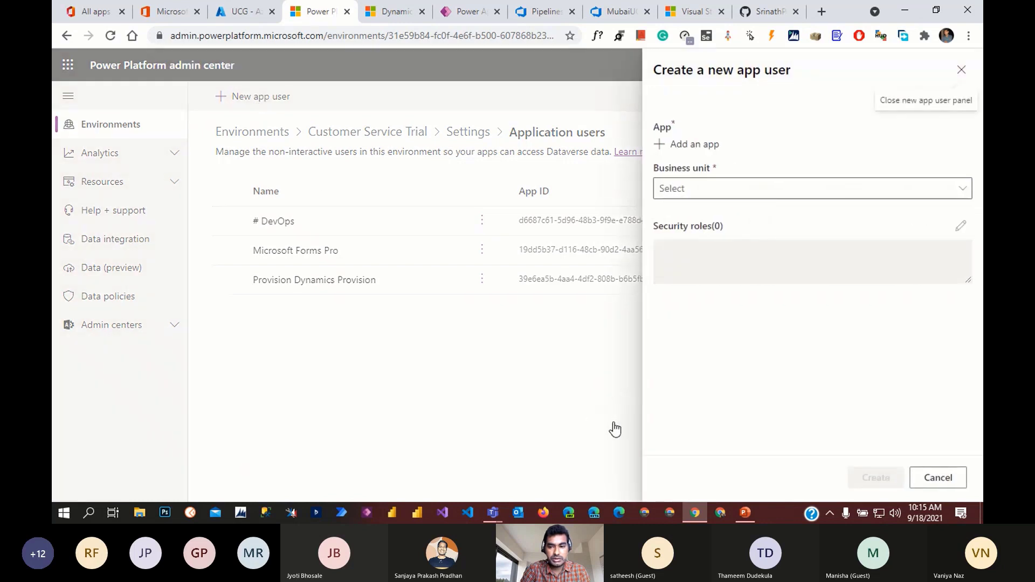
pyautogui.click(695, 146)
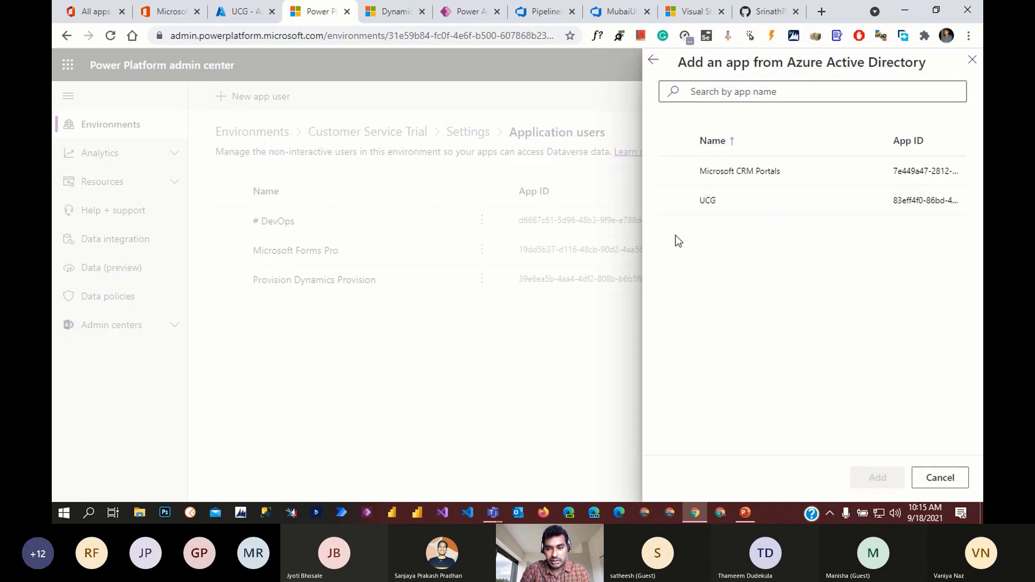
pyautogui.click(675, 200)
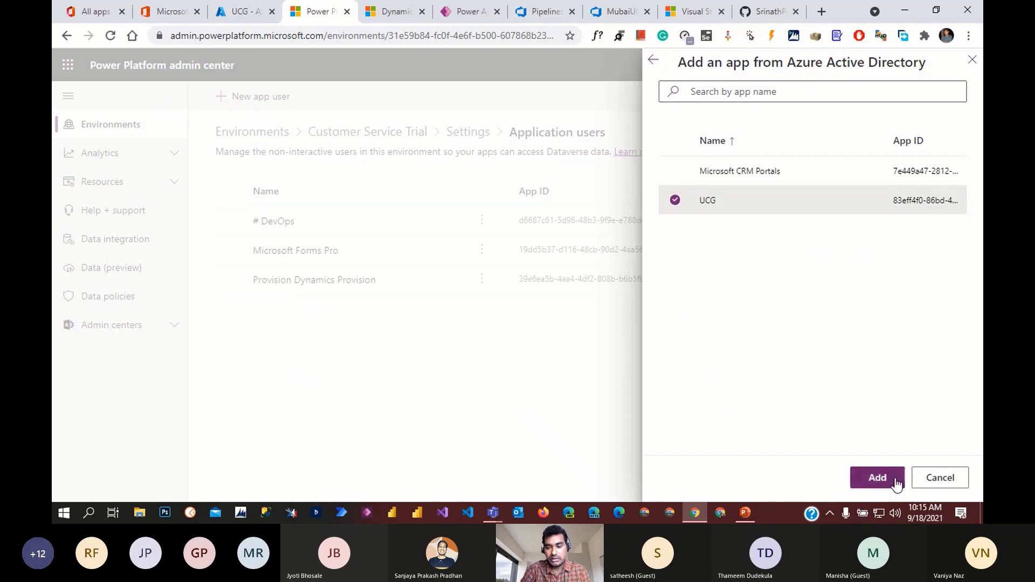
pyautogui.click(878, 477)
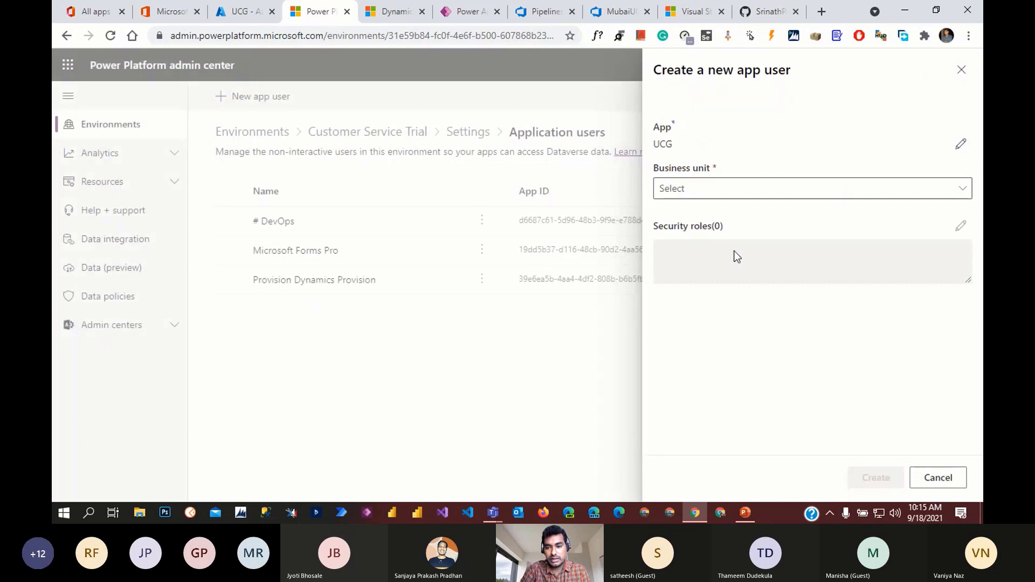
# - Give the UCG app user business unit org4eb4bcdc and the System Administrator role, then create it
pyautogui.click(747, 190)
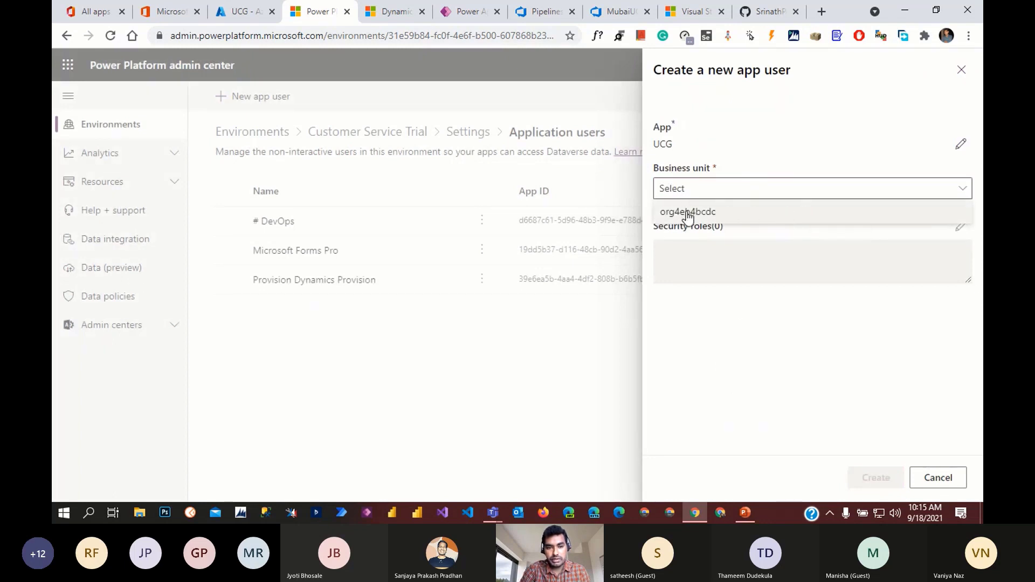
pyautogui.click(711, 213)
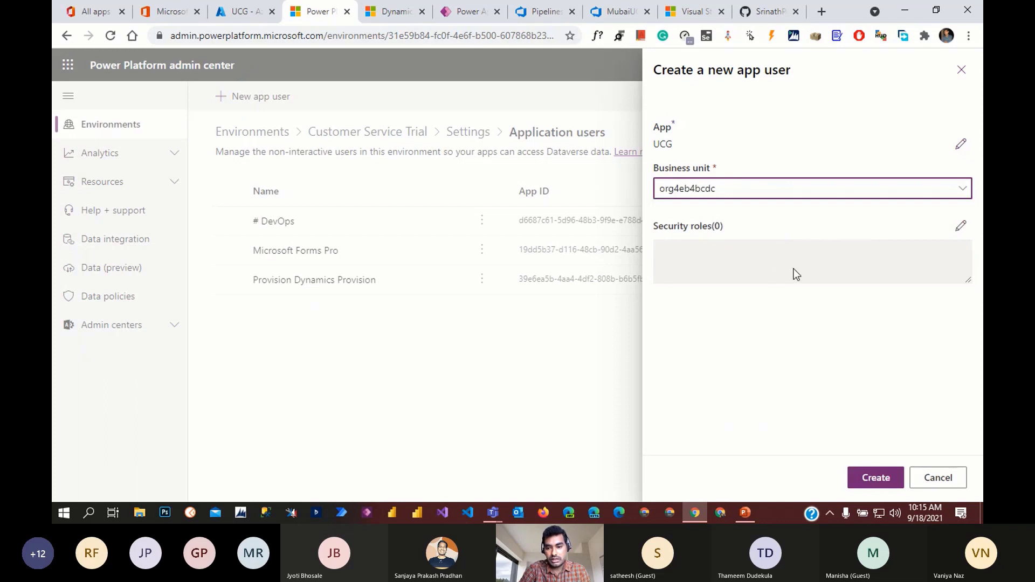
pyautogui.click(962, 226)
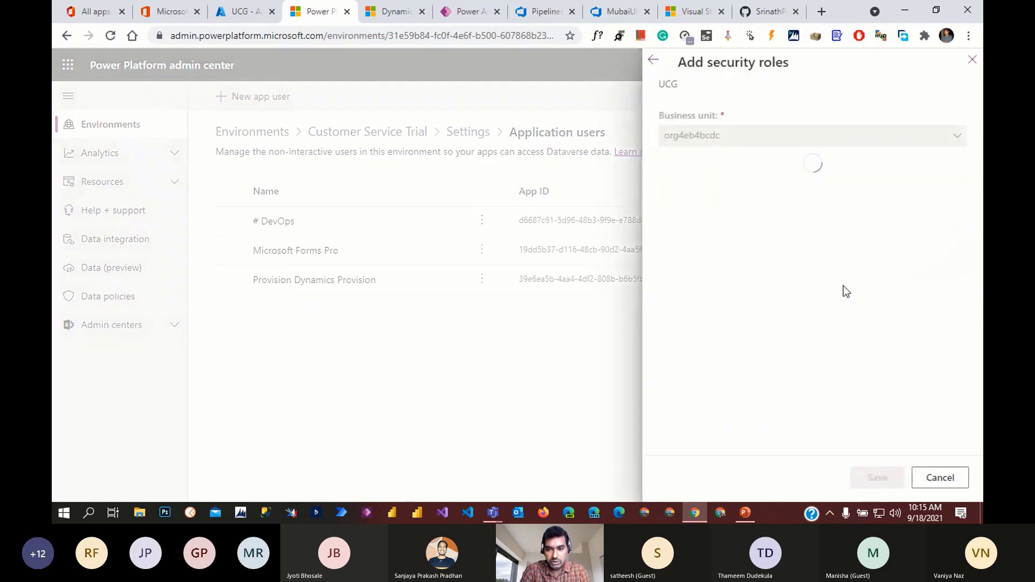
pyautogui.scroll(-3, 827, 357)
pyautogui.scroll(-15, 829, 361)
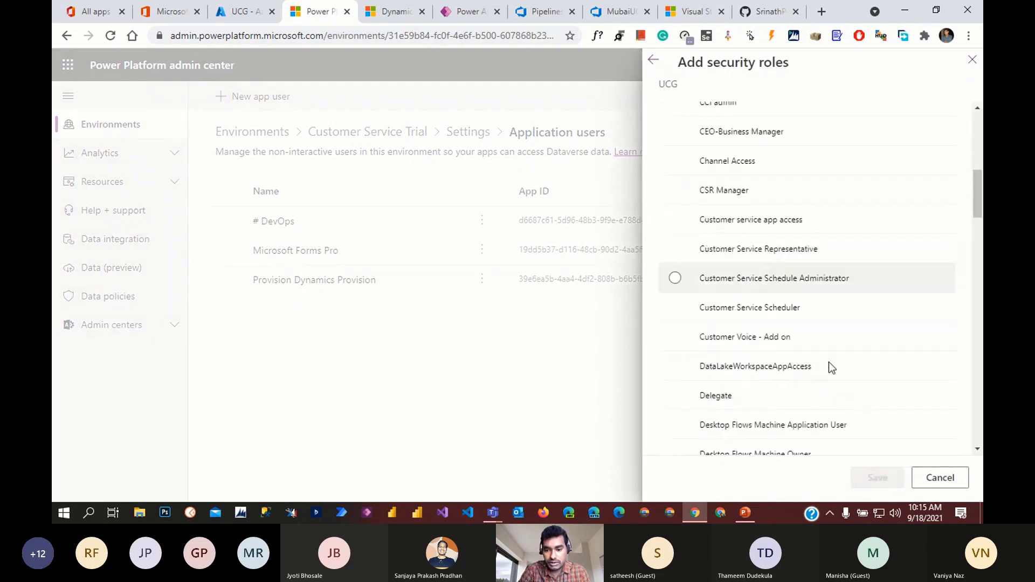
pyautogui.scroll(-6, 830, 365)
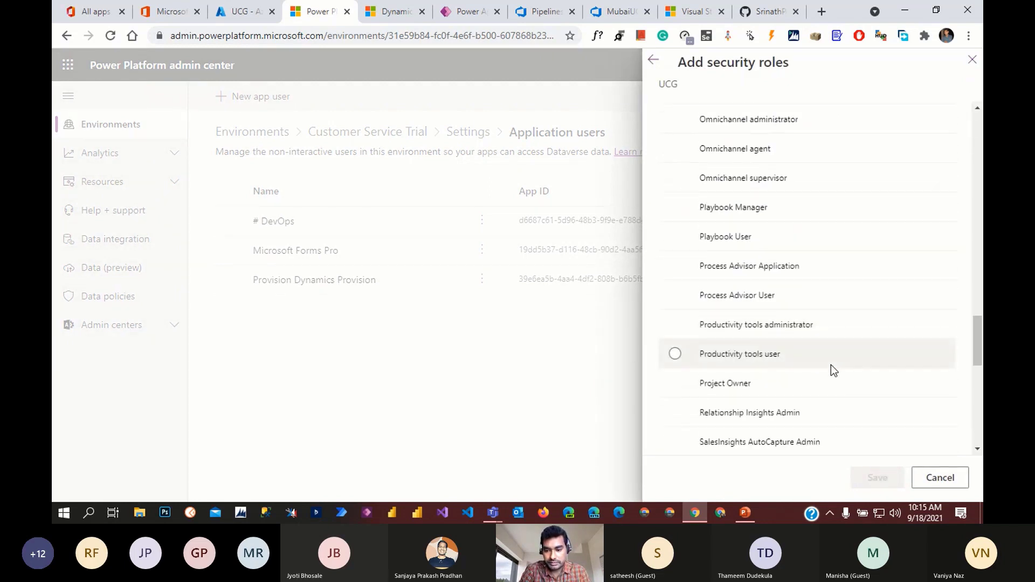
pyautogui.scroll(-4, 836, 363)
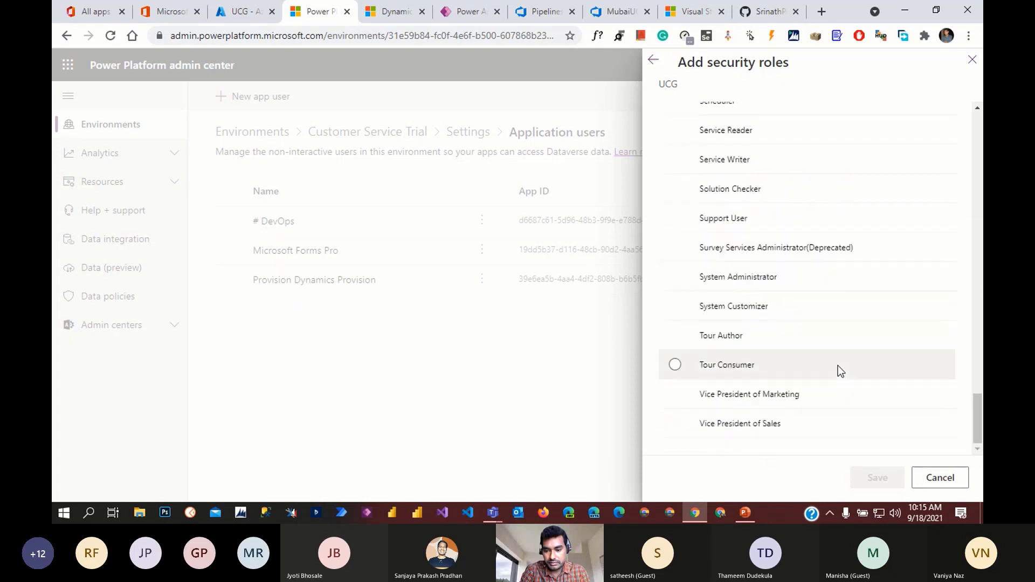
pyautogui.click(676, 277)
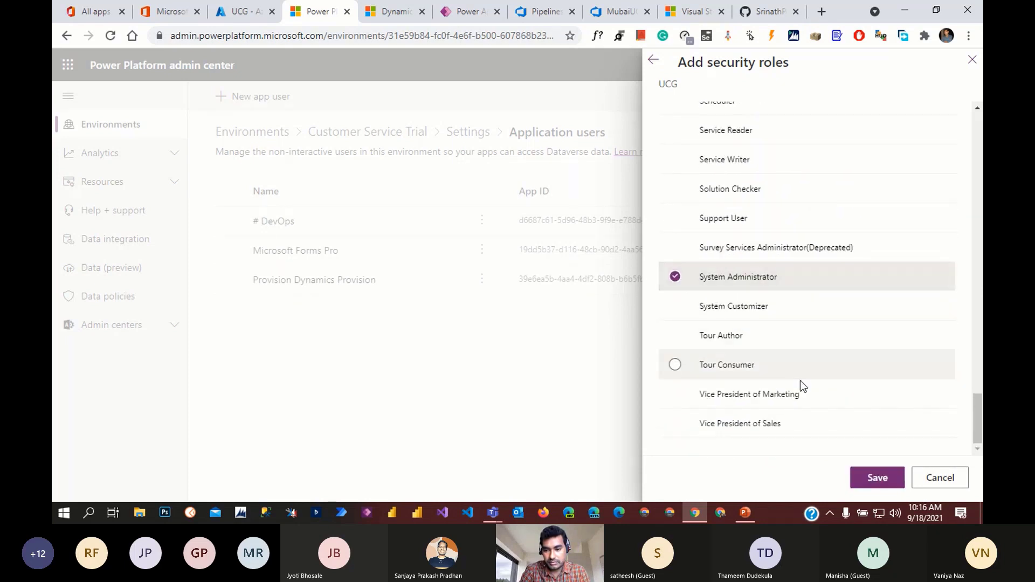
pyautogui.click(878, 479)
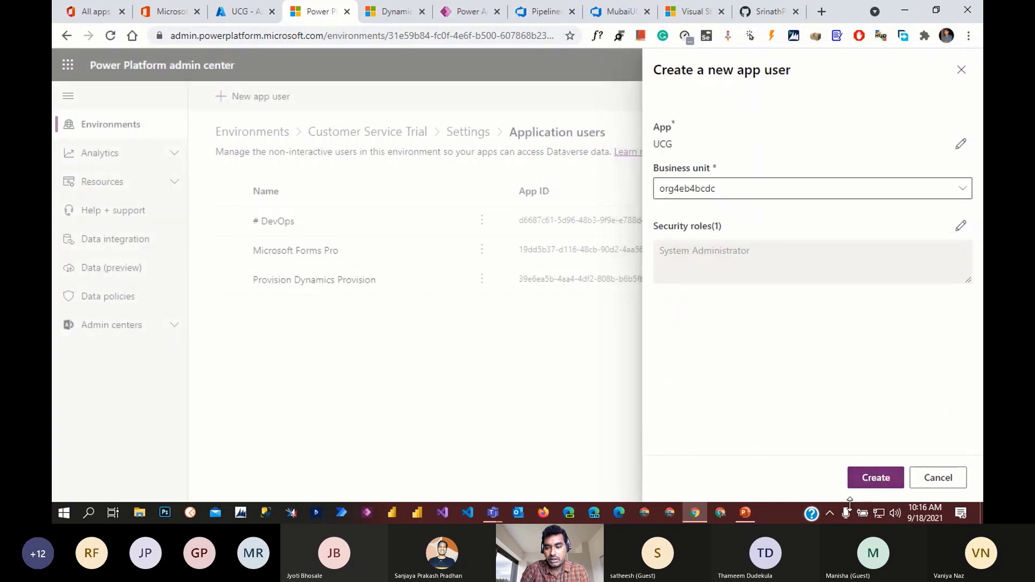
pyautogui.click(885, 486)
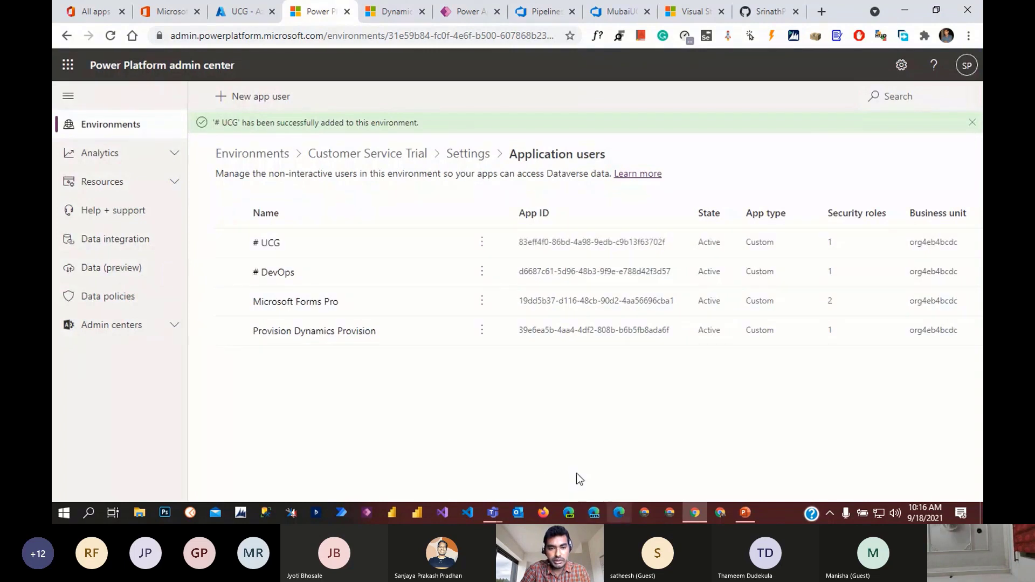
# - Open the Customer Service Trial environment details and launch its Dynamics 365 site in a new tab
pyautogui.click(237, 153)
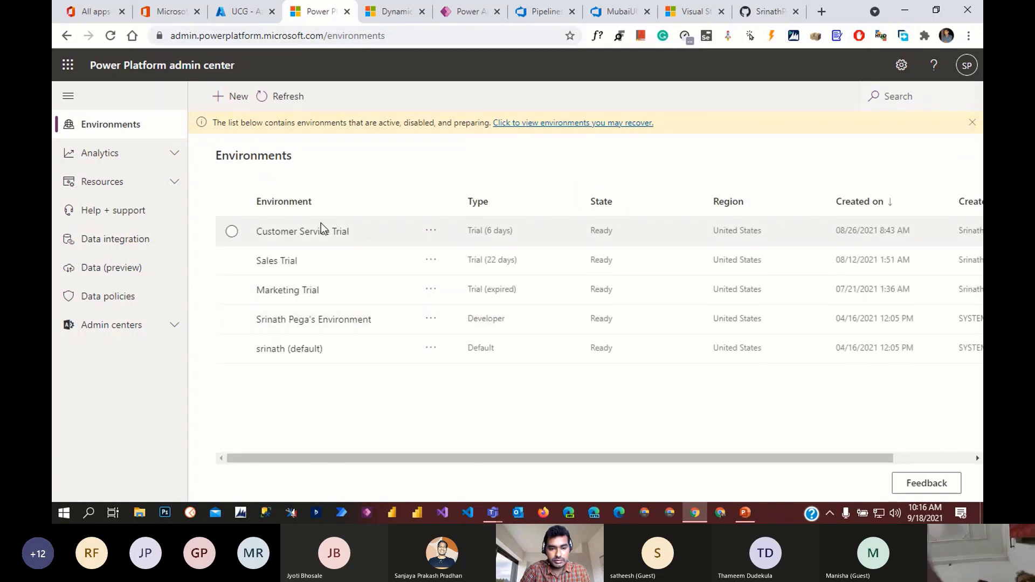
pyautogui.click(322, 229)
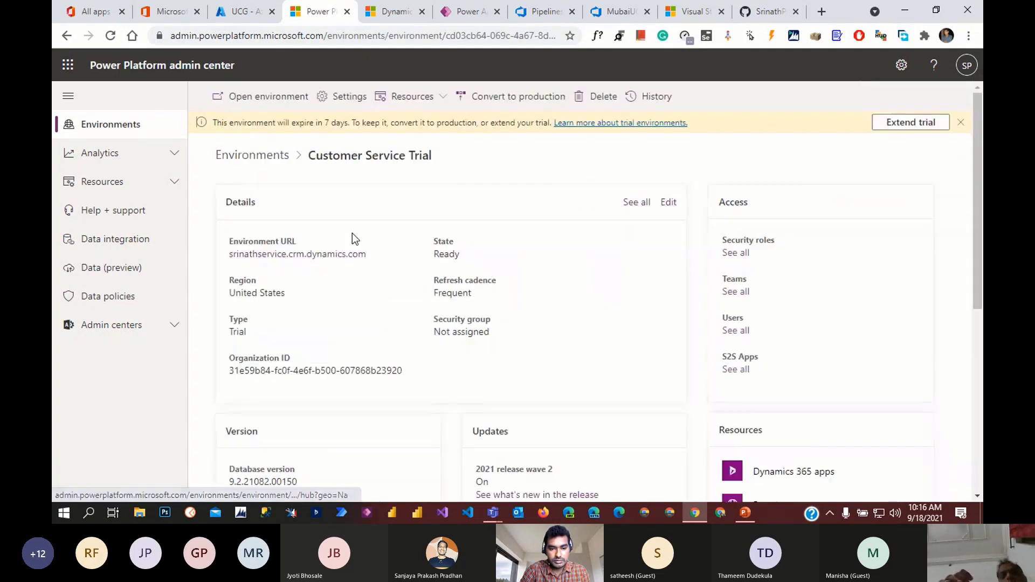
pyautogui.click(331, 256)
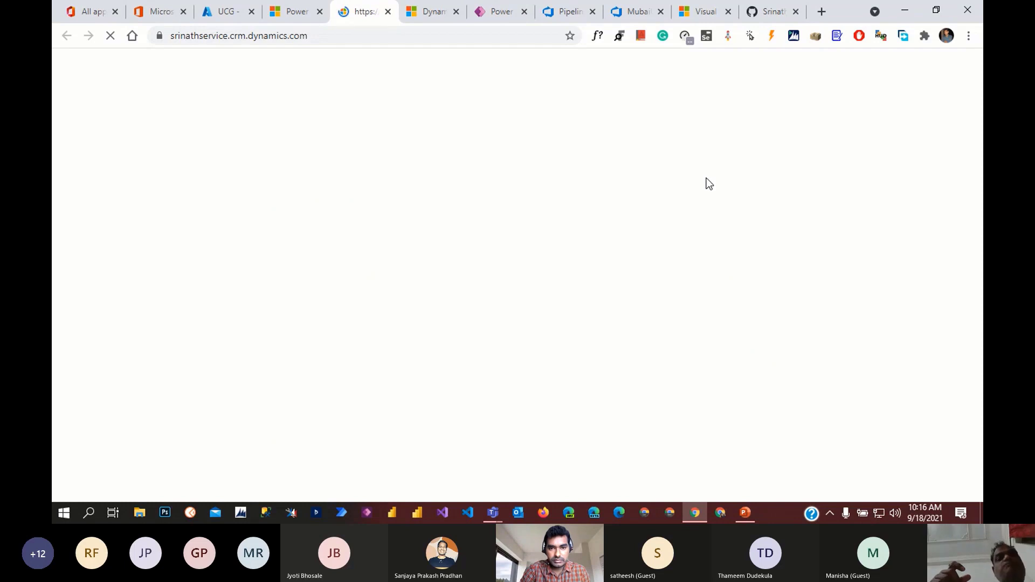
pyautogui.click(313, 19)
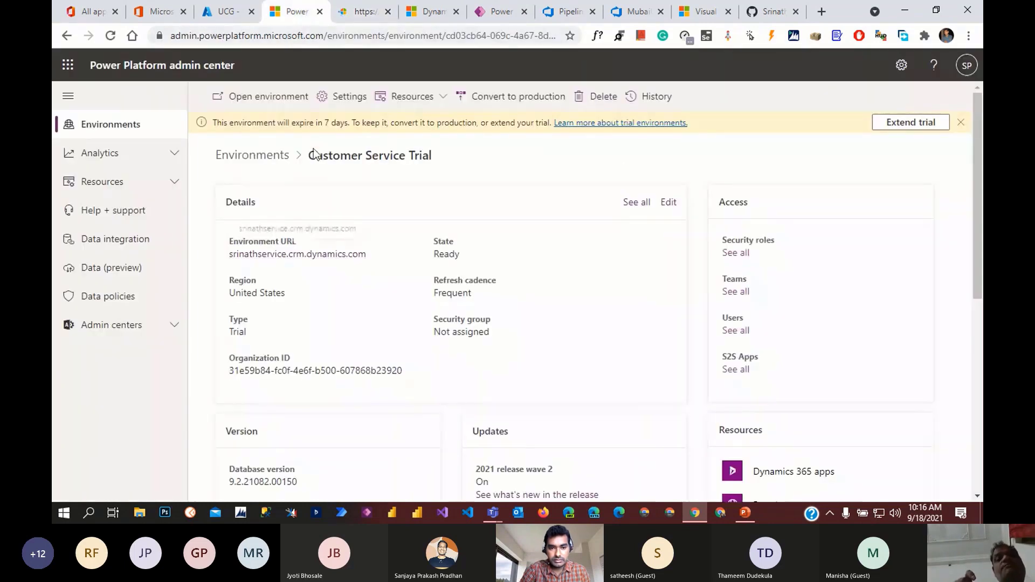
pyautogui.click(376, 20)
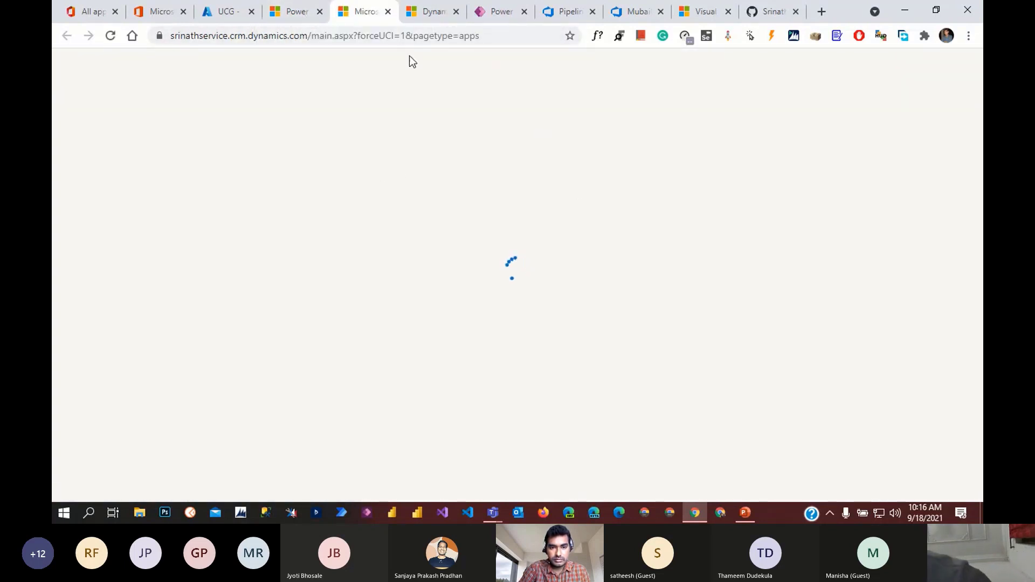
pyautogui.click(291, 10)
# - Go to the environment's Settings > Users + permissions > Users and choose Manage users in Dynamics 365
pyautogui.click(353, 102)
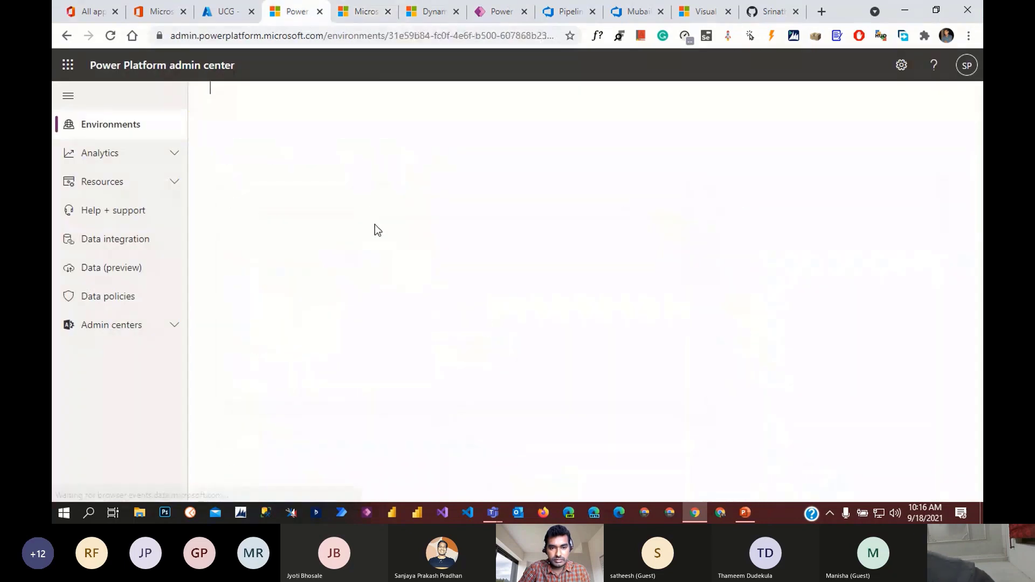
pyautogui.click(246, 283)
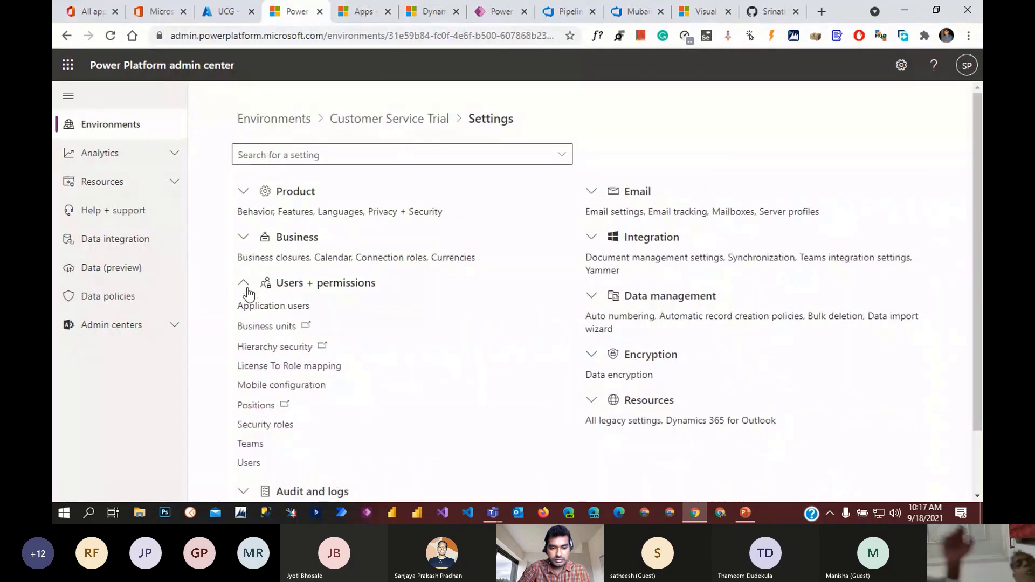
pyautogui.click(249, 464)
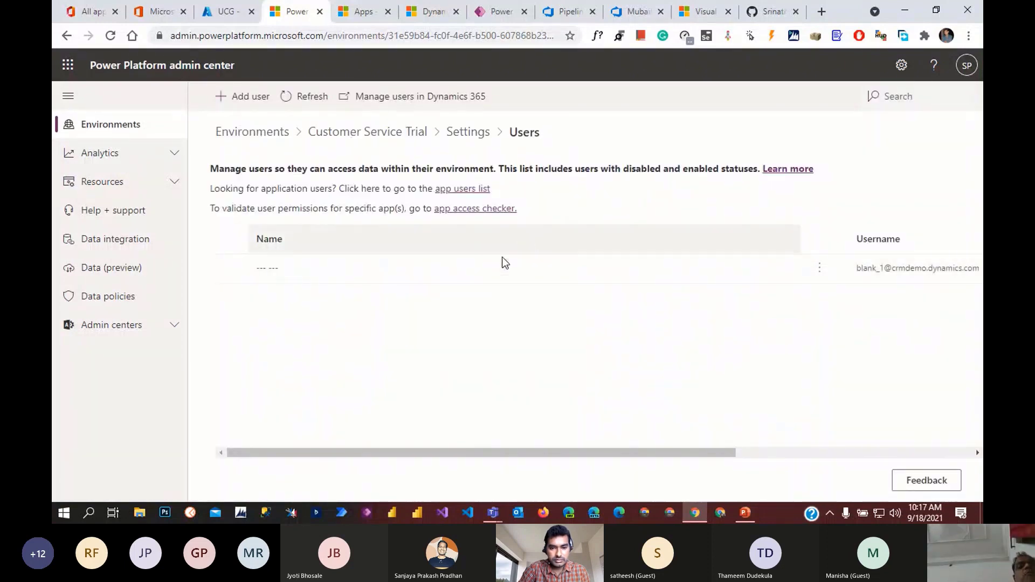
pyautogui.click(421, 96)
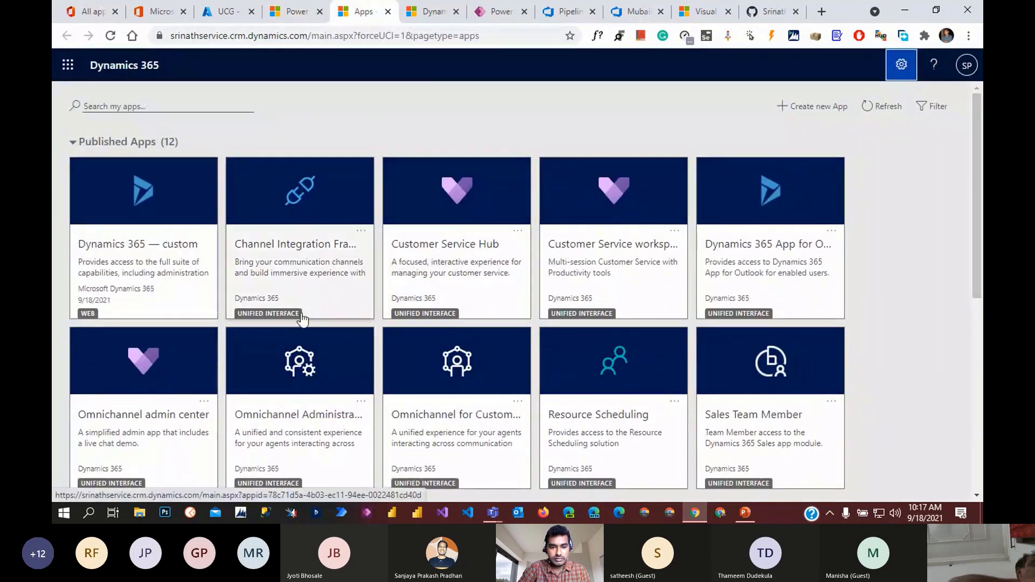
# - Open the SPEGA Technology app and choose Advanced Settings from its gear menu
pyautogui.scroll(-1, 579, 393)
pyautogui.scroll(-1, 580, 394)
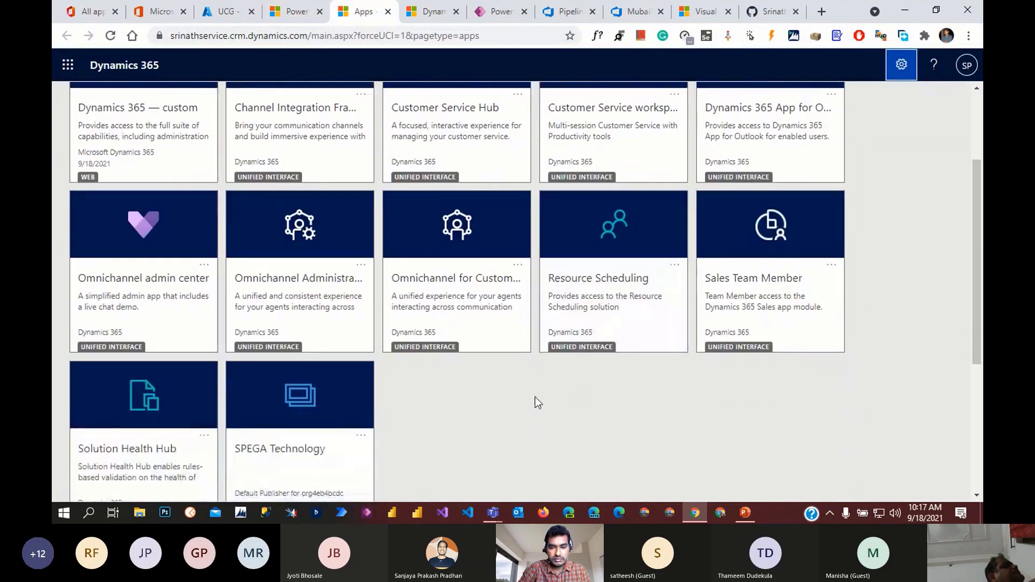
pyautogui.click(336, 402)
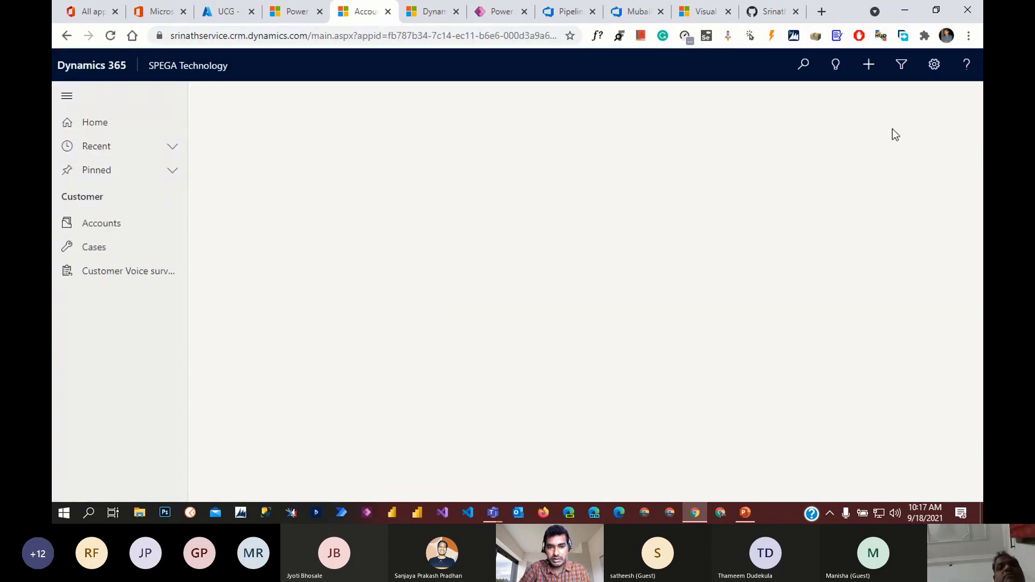
pyautogui.click(931, 69)
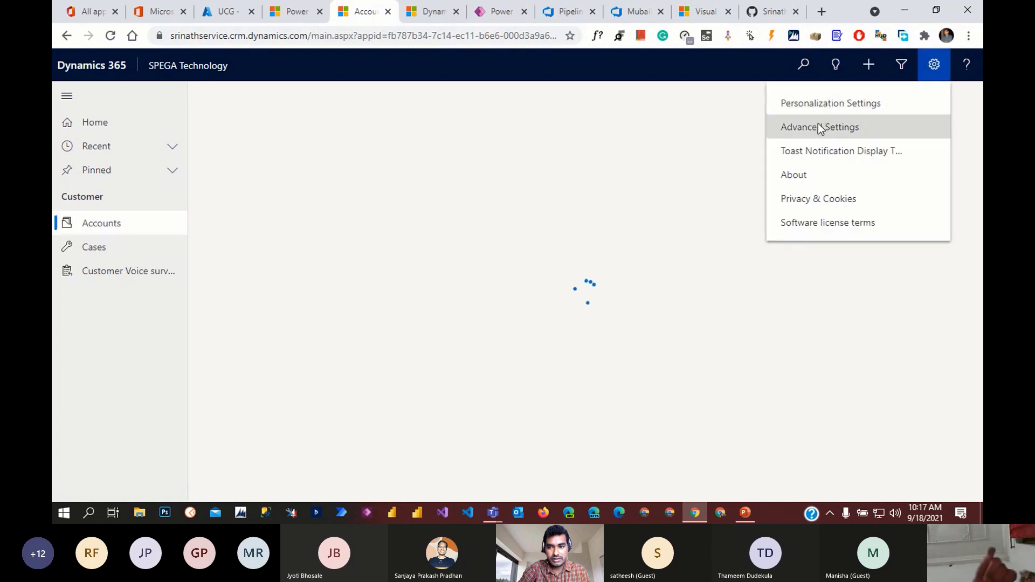
pyautogui.click(820, 127)
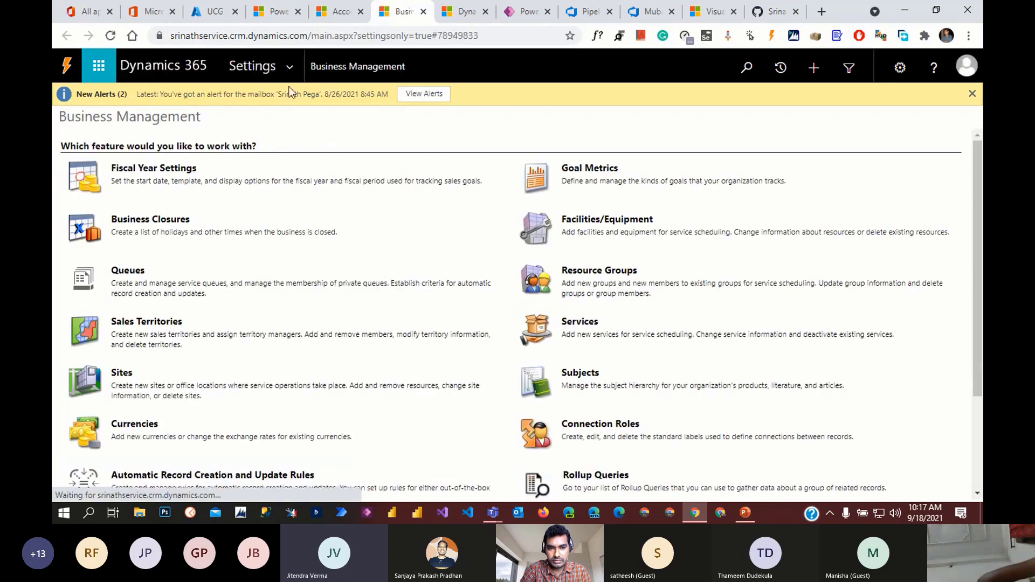
# - Go to Settings > Security > Users to list the system users
pyautogui.click(289, 80)
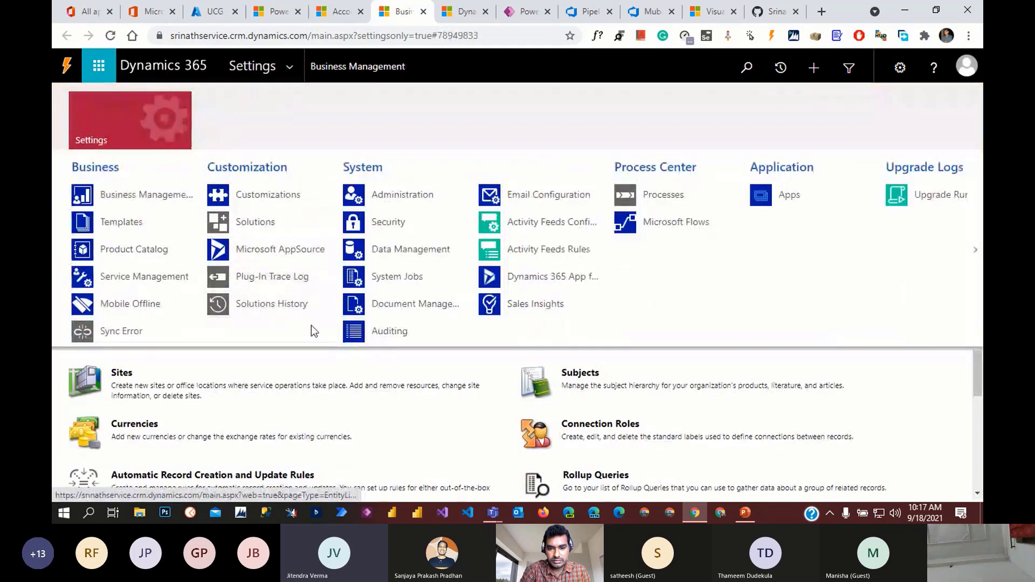
pyautogui.click(406, 227)
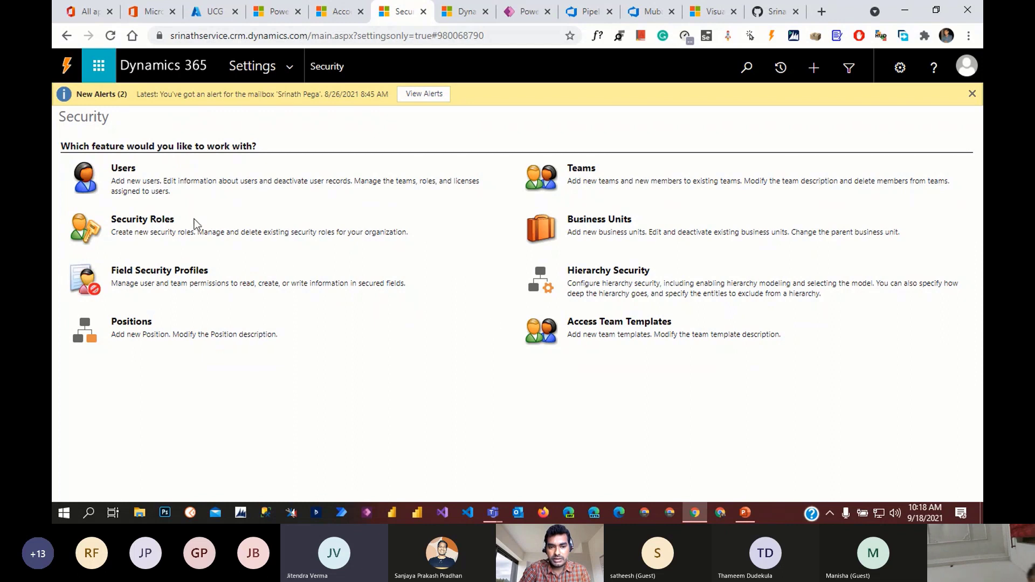
pyautogui.click(123, 169)
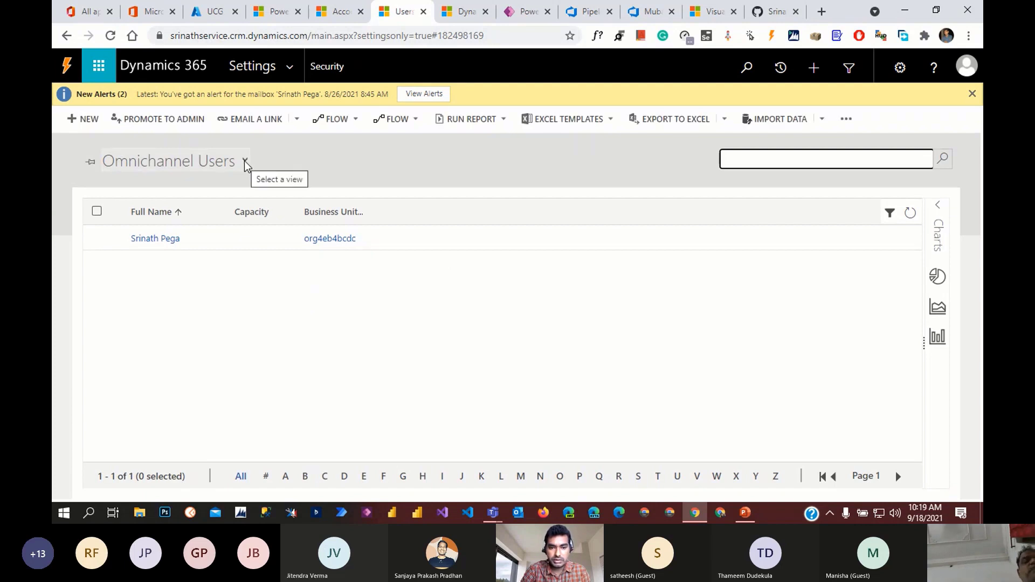
pyautogui.click(245, 162)
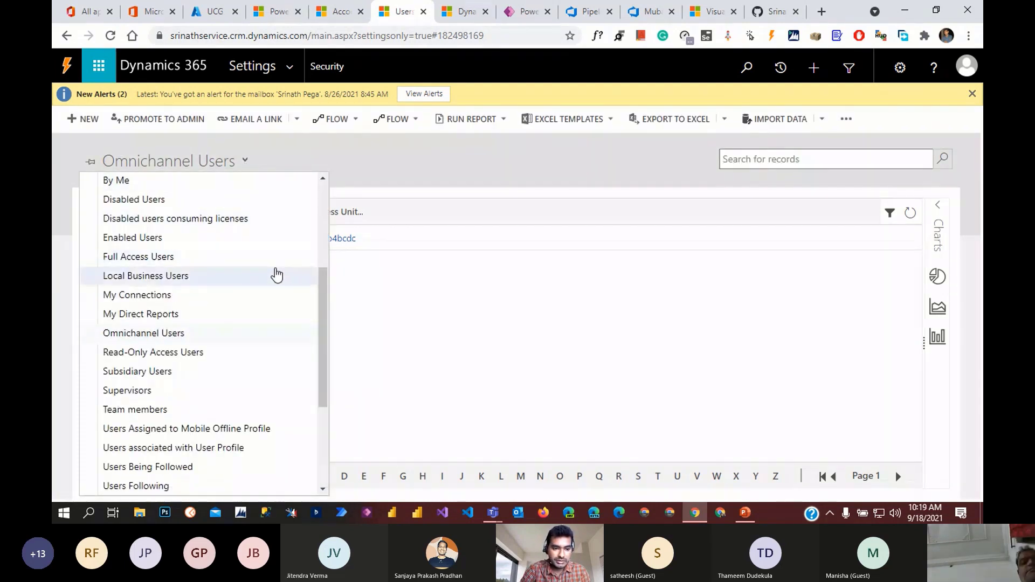
pyautogui.click(247, 239)
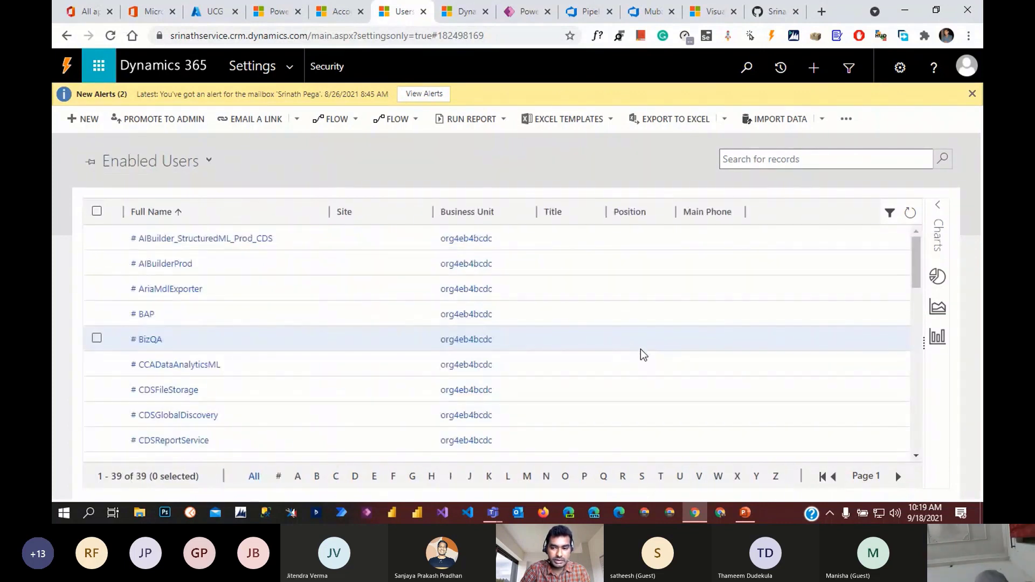
pyautogui.scroll(-4, 641, 348)
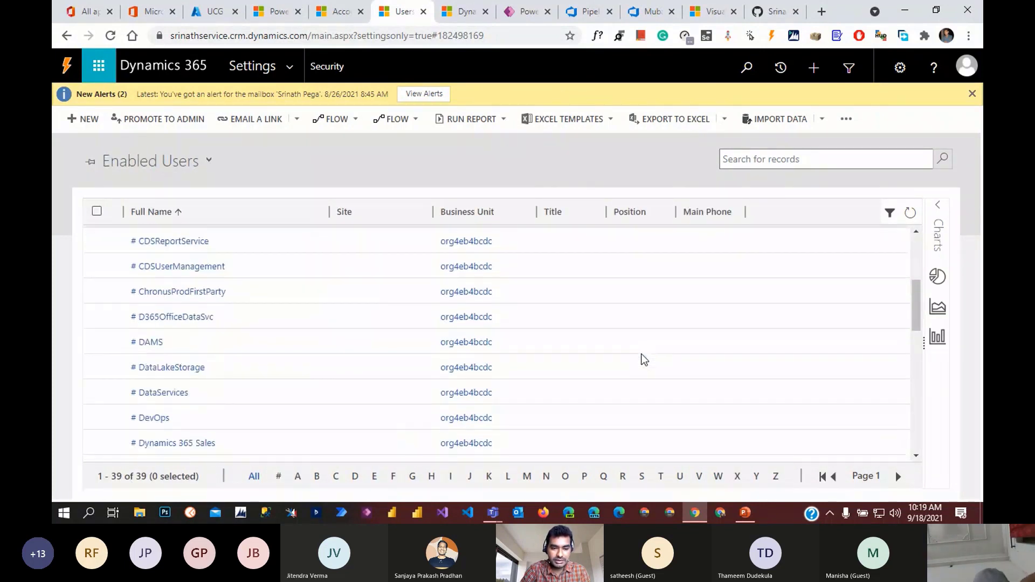
pyautogui.scroll(-5, 642, 355)
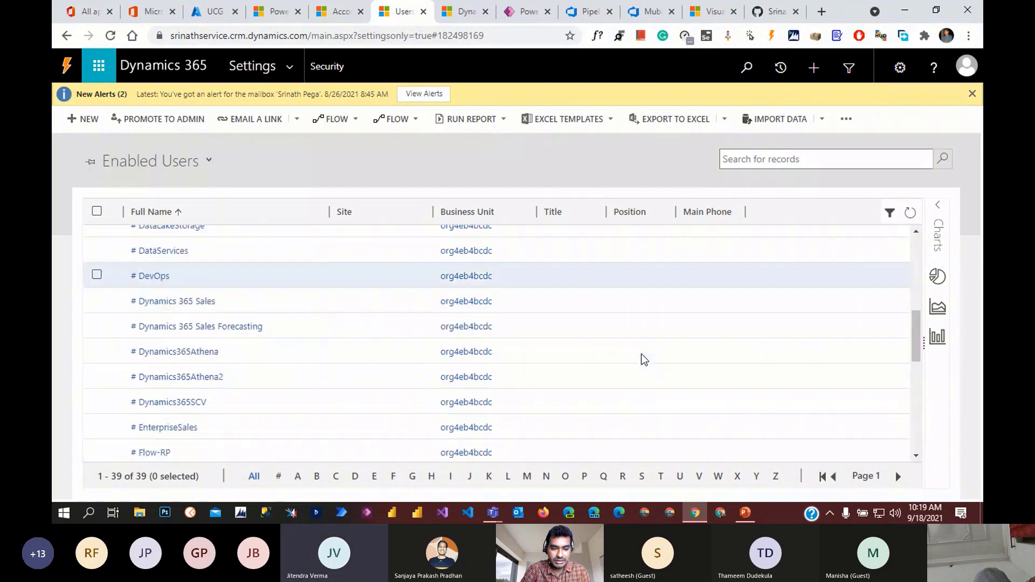
pyautogui.scroll(-6, 642, 358)
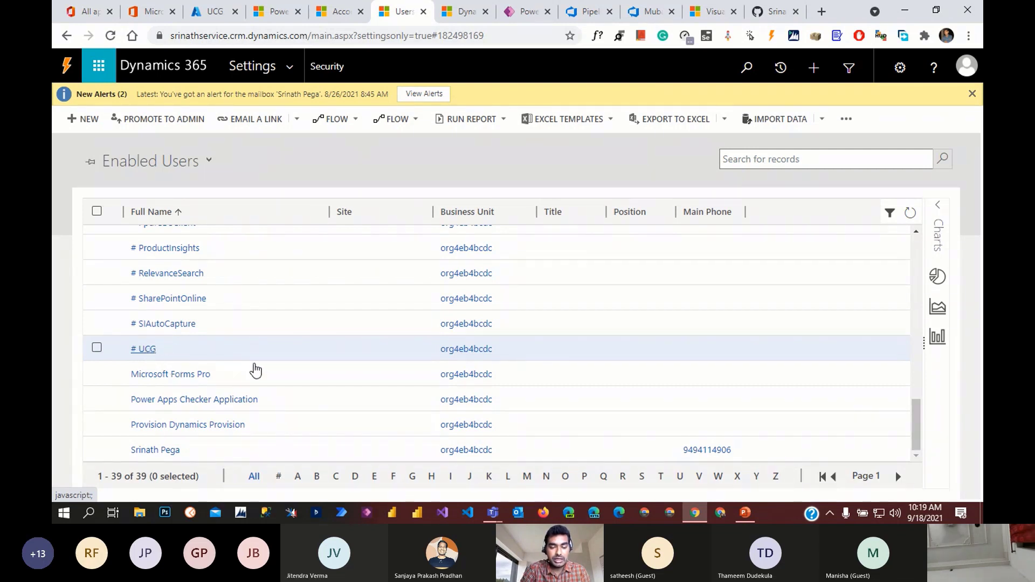
pyautogui.click(560, 186)
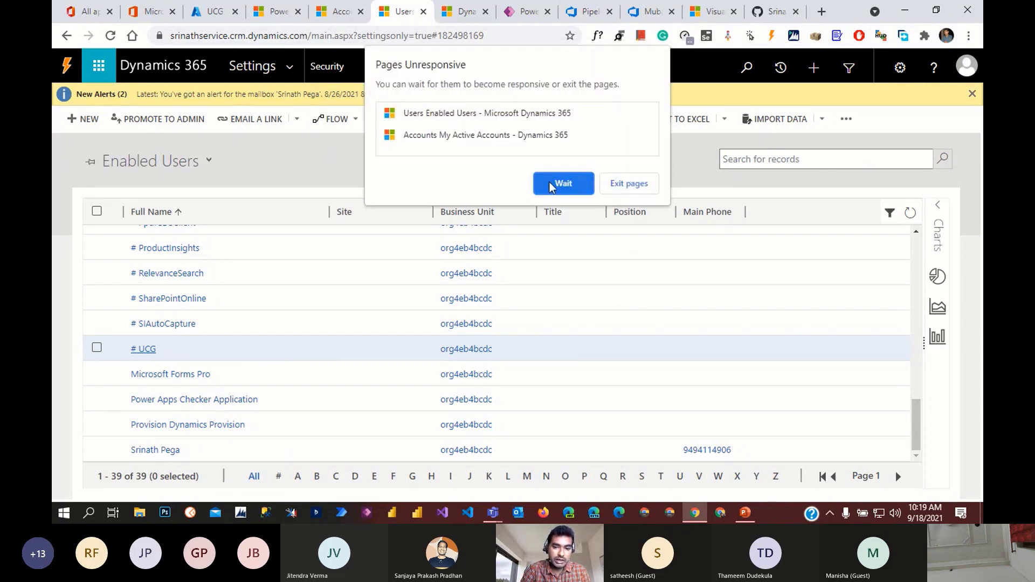
pyautogui.click(552, 185)
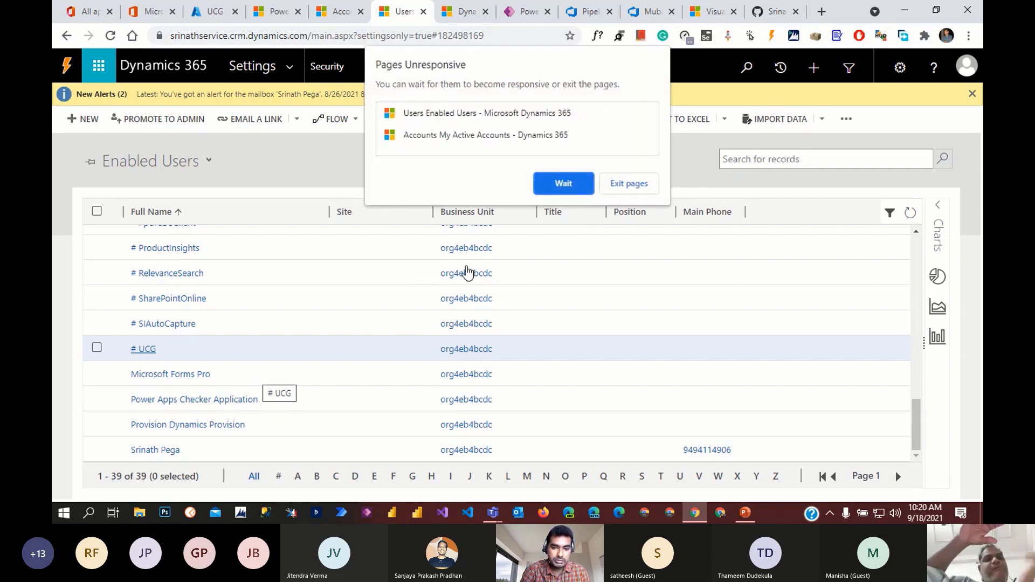
pyautogui.click(559, 186)
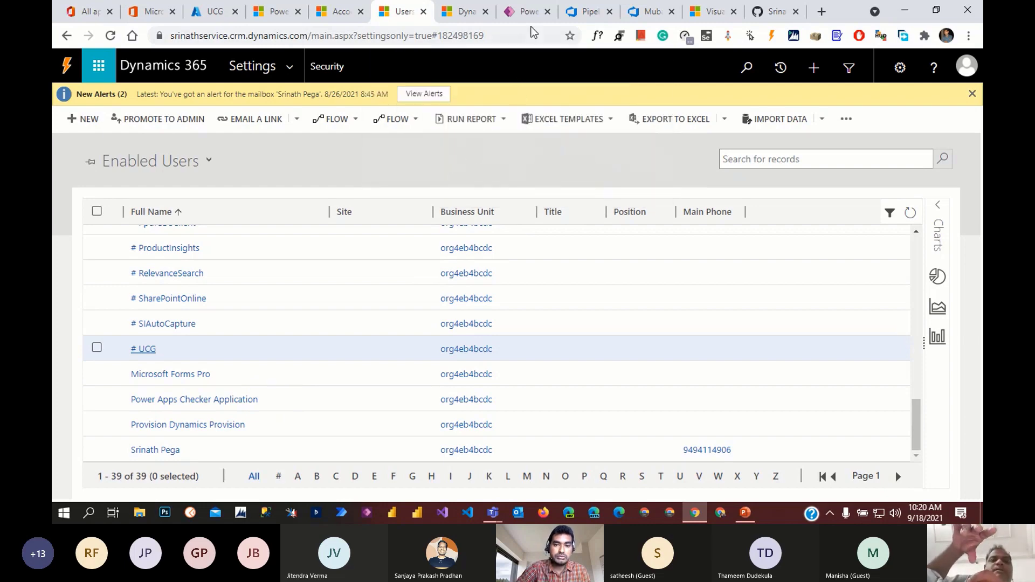
# - From the pipeline task's Manage link, start a new Power Platform service connection for MSDyn365
pyautogui.click(650, 12)
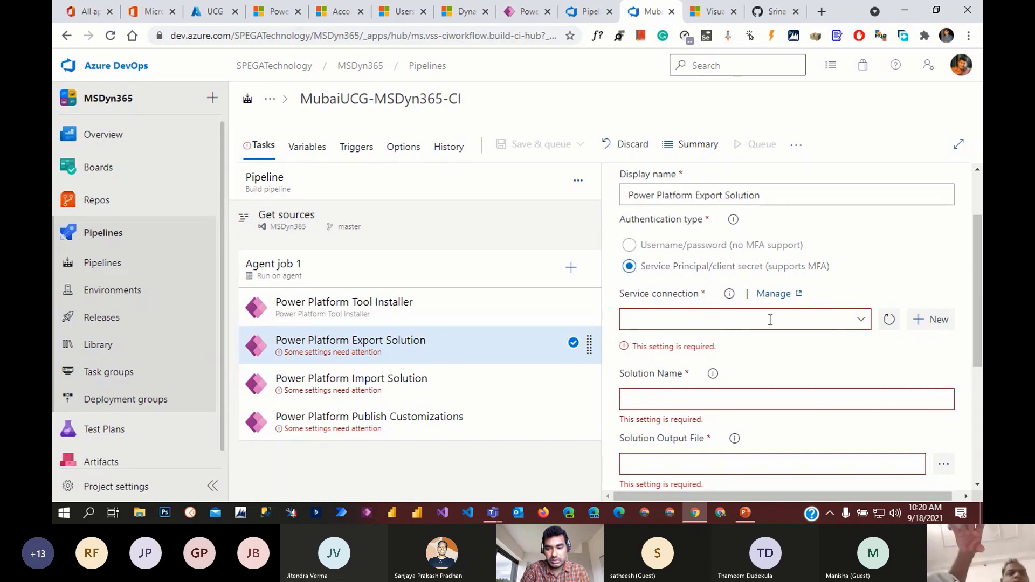
pyautogui.click(775, 295)
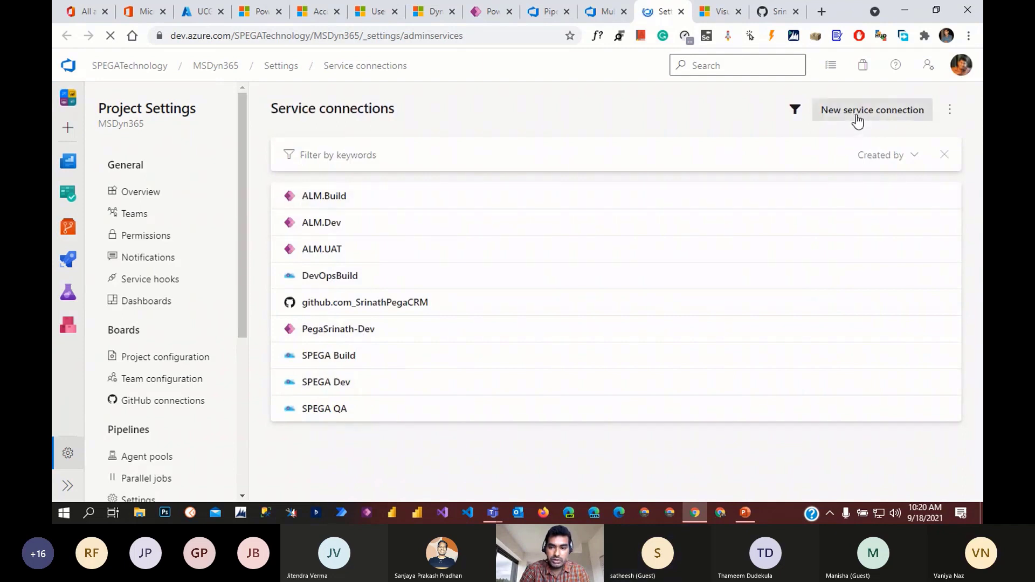
pyautogui.click(881, 115)
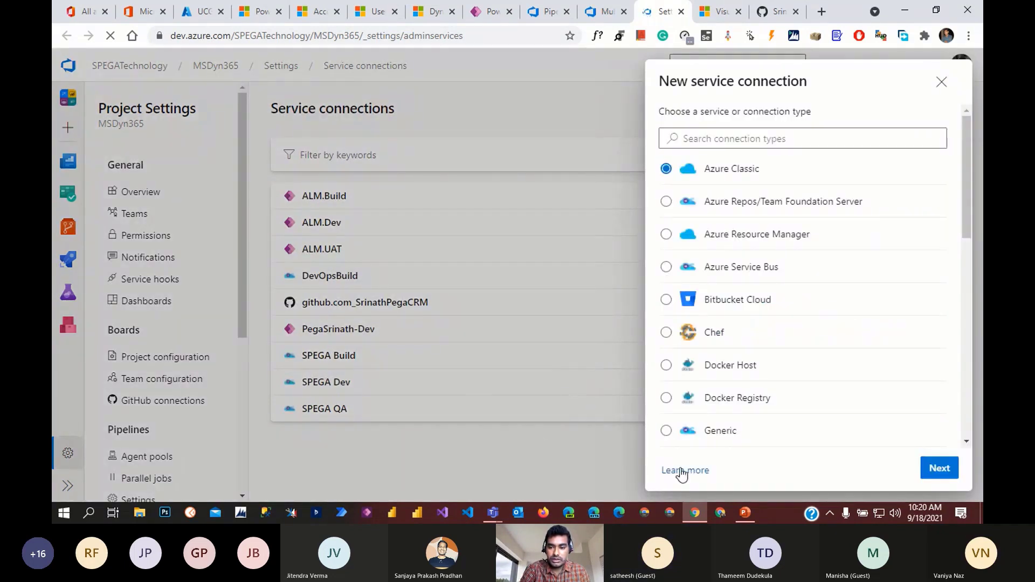
pyautogui.scroll(-8, 804, 366)
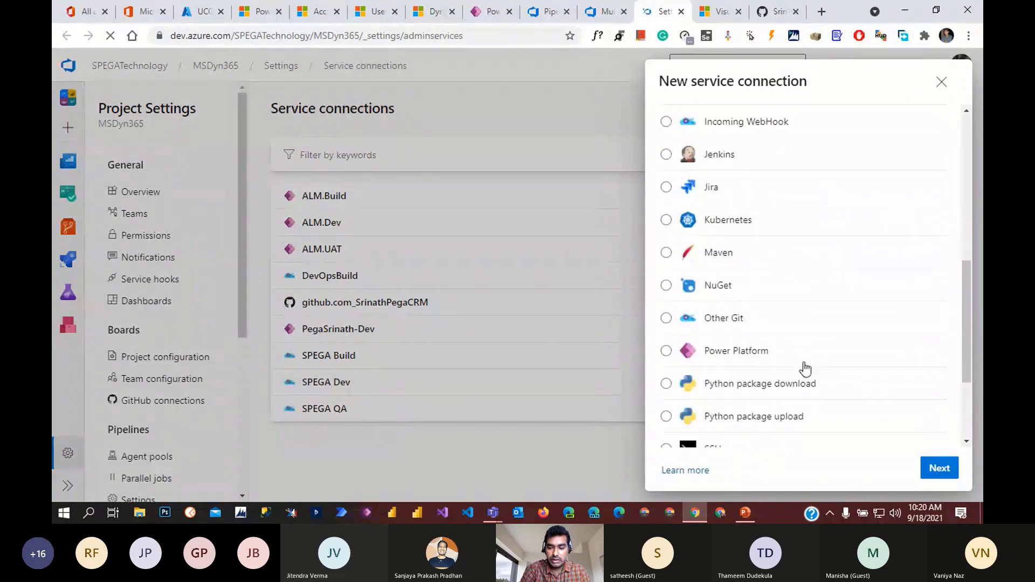
pyautogui.click(683, 353)
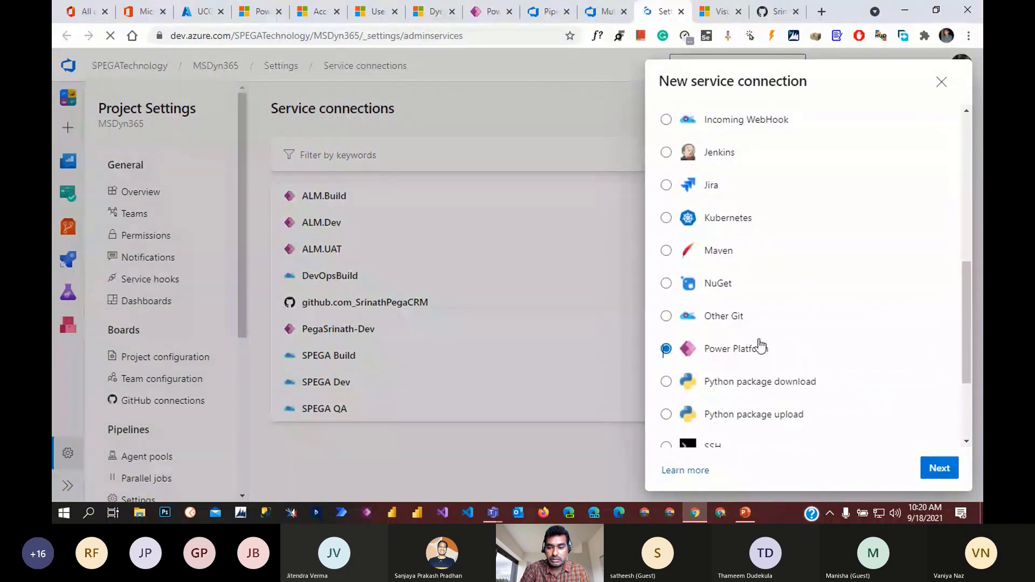
pyautogui.click(938, 469)
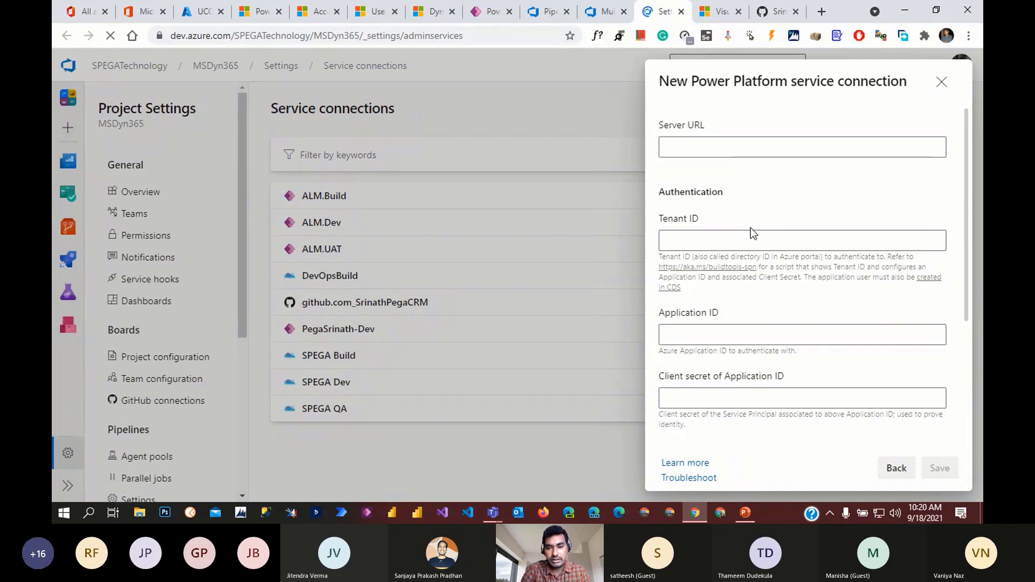
pyautogui.click(372, 13)
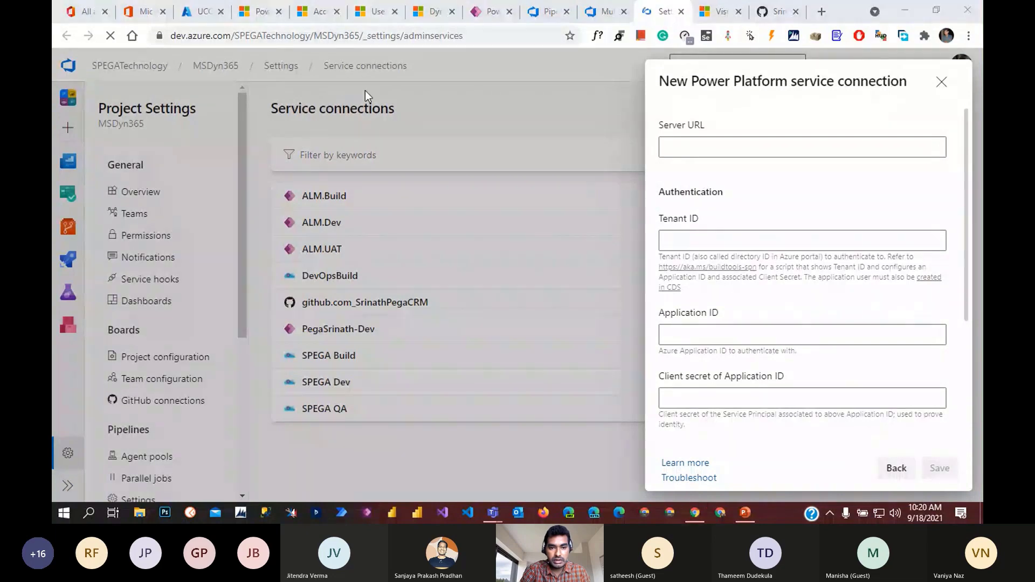
# - Open Customer Service Trial in the admin center and copy its environment URL
pyautogui.click(261, 12)
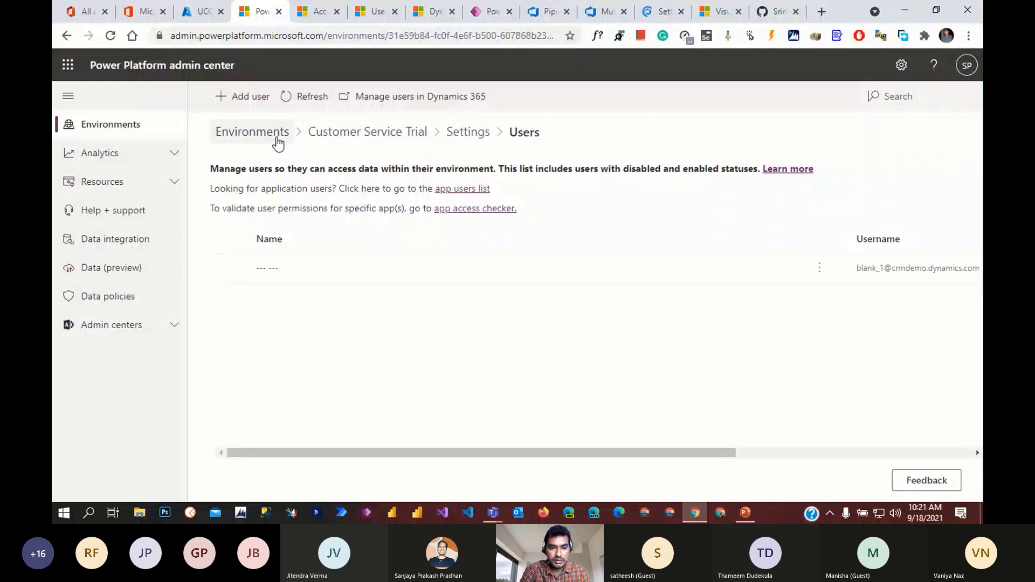
pyautogui.click(278, 143)
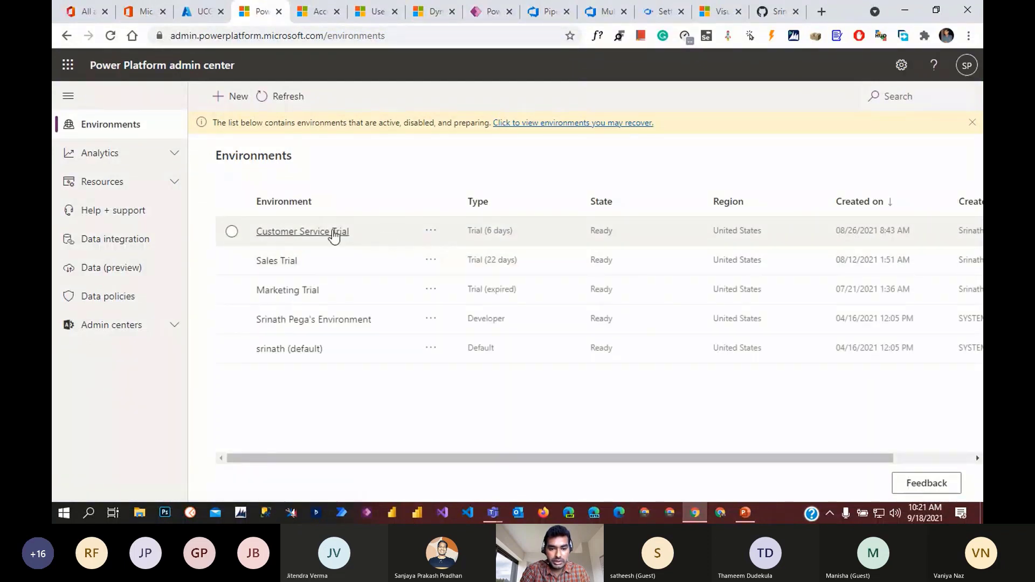
pyautogui.click(410, 238)
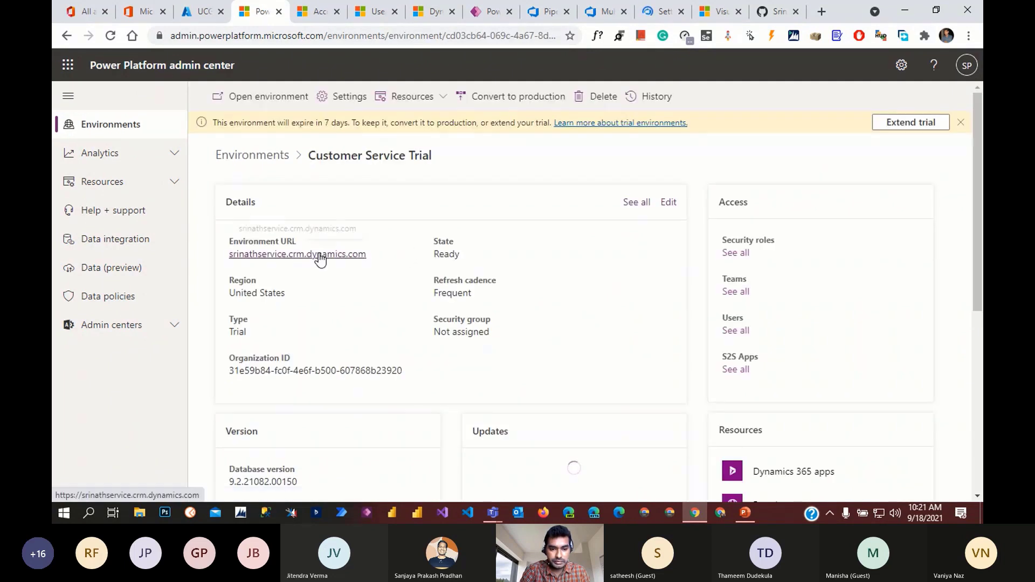
pyautogui.rightClick(320, 254)
pyautogui.click(393, 336)
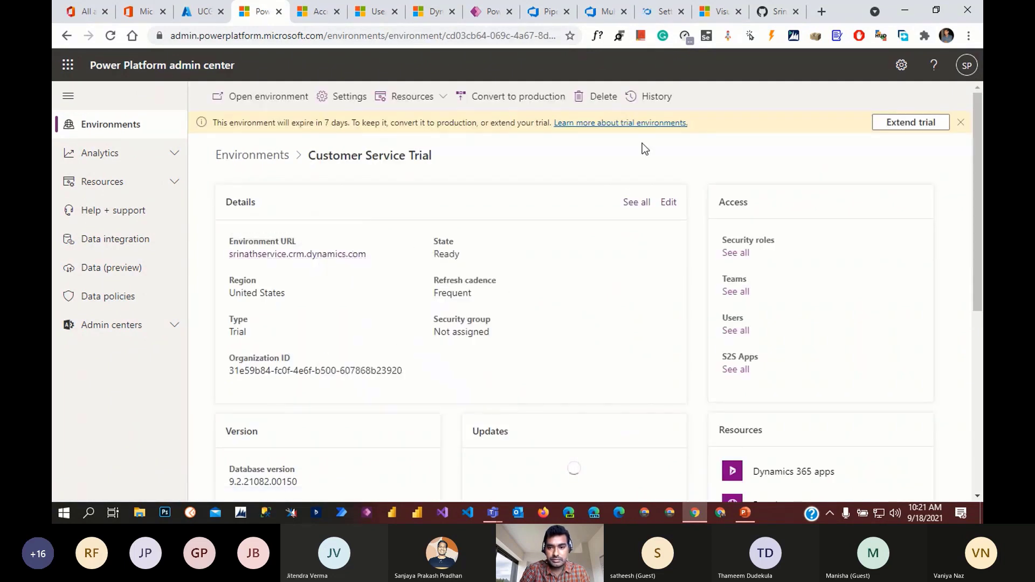
pyautogui.click(662, 13)
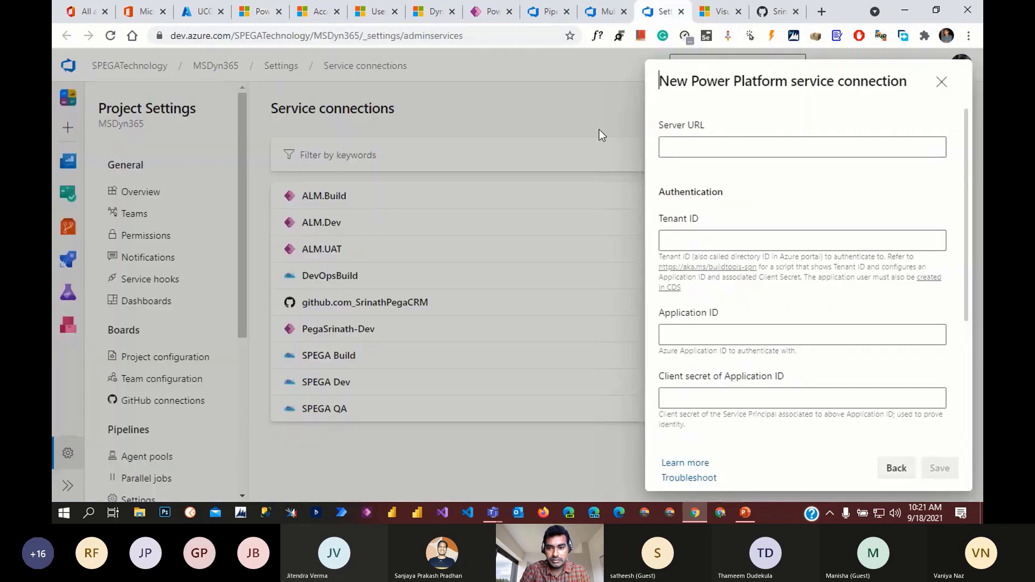
pyautogui.click(687, 144)
pyautogui.hotkey('ctrl', 'v')
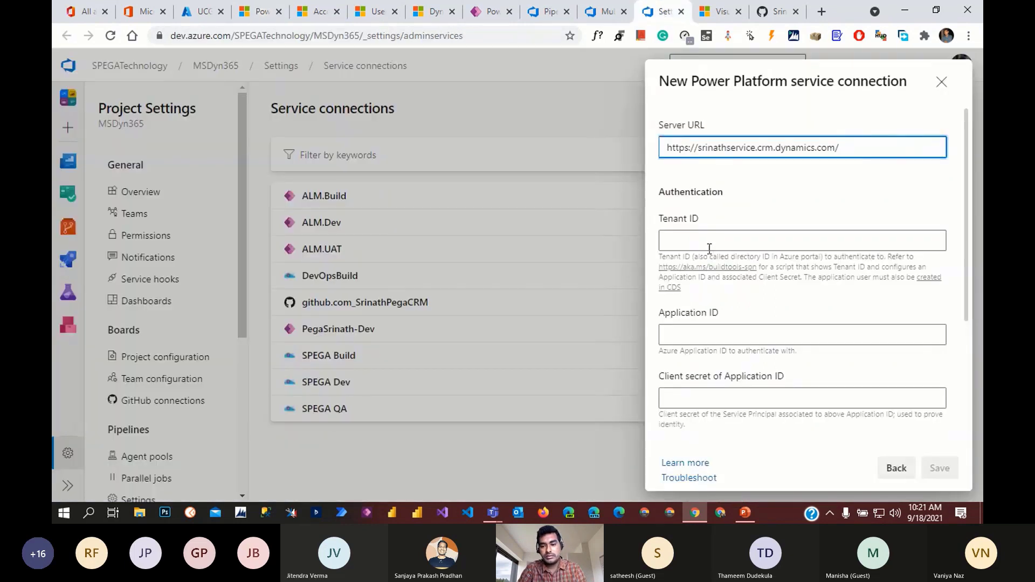
pyautogui.click(695, 242)
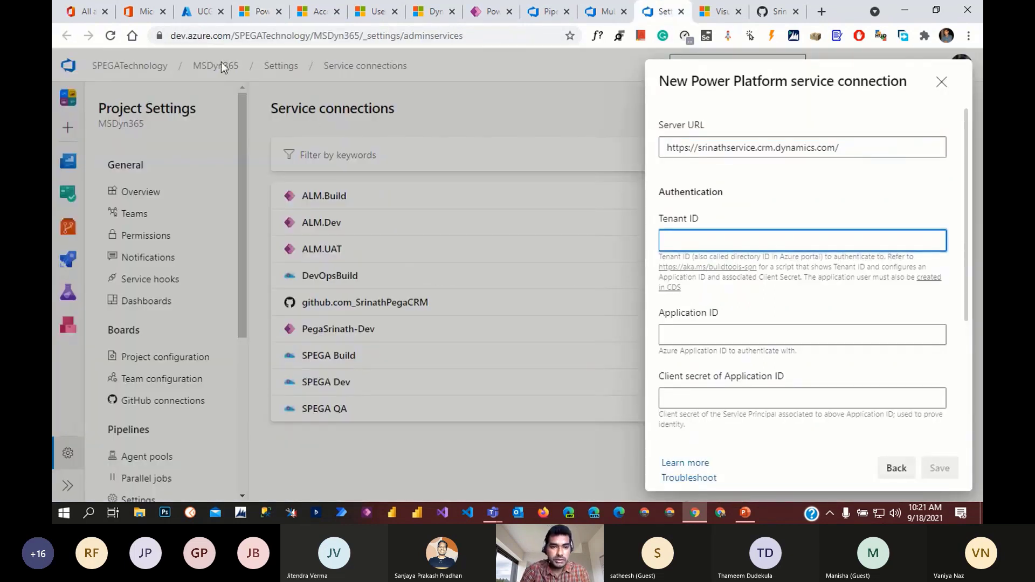
pyautogui.click(197, 13)
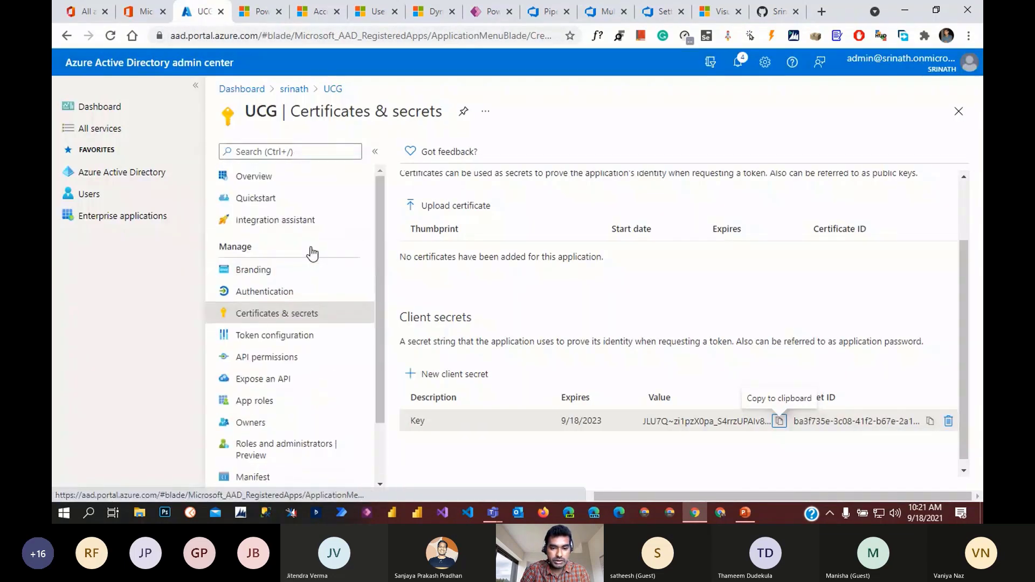
# - Copy the UCG client secret value and open a duplicate Azure portal tab signed in as admin
pyautogui.click(780, 421)
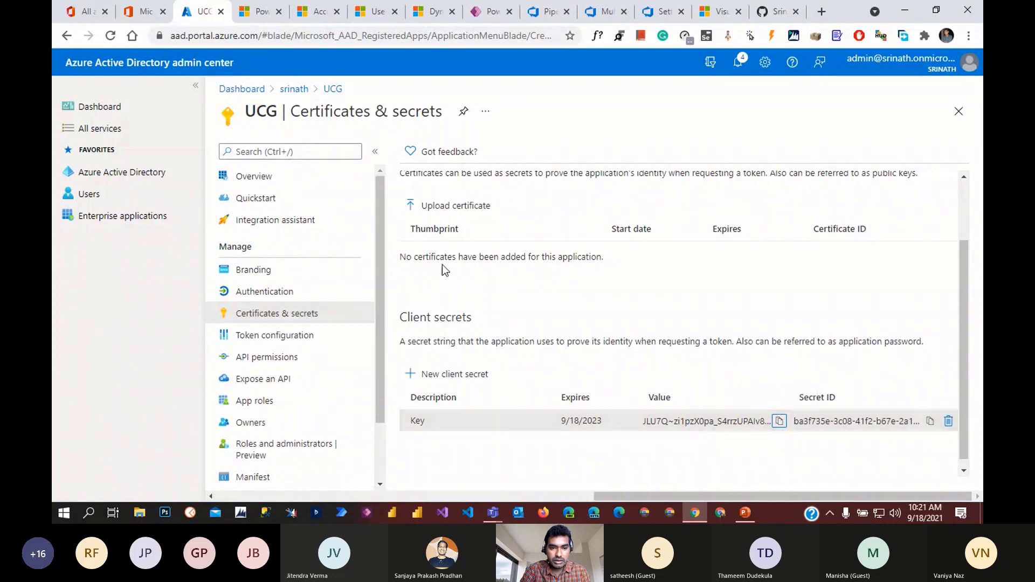
pyautogui.rightClick(202, 13)
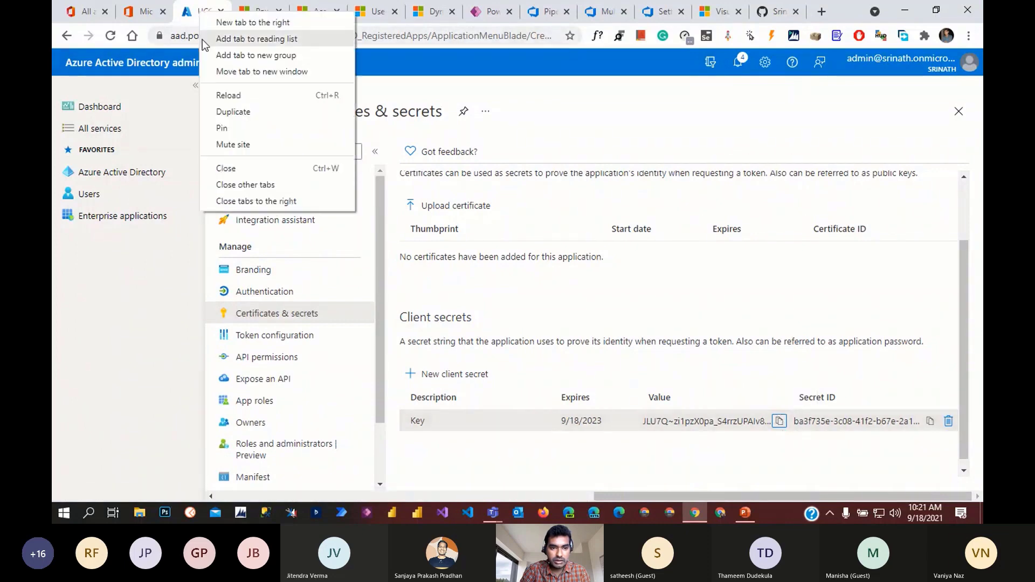
pyautogui.click(233, 112)
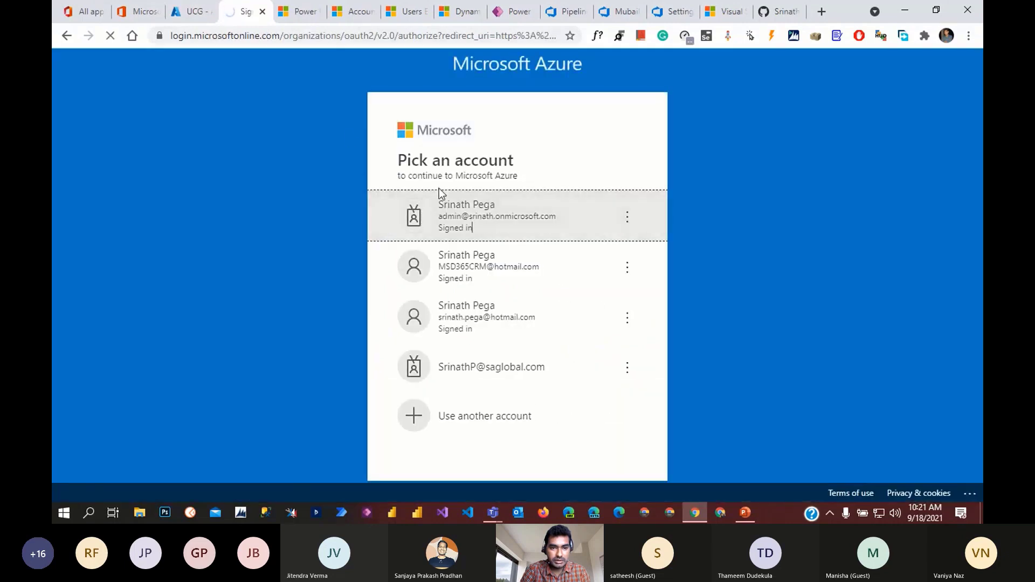
pyautogui.click(439, 194)
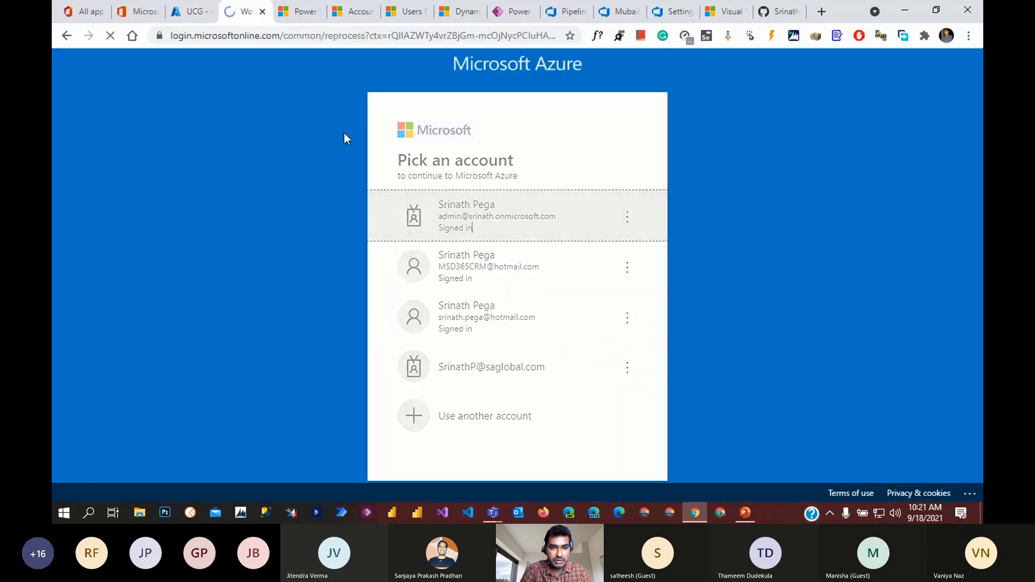
pyautogui.click(193, 8)
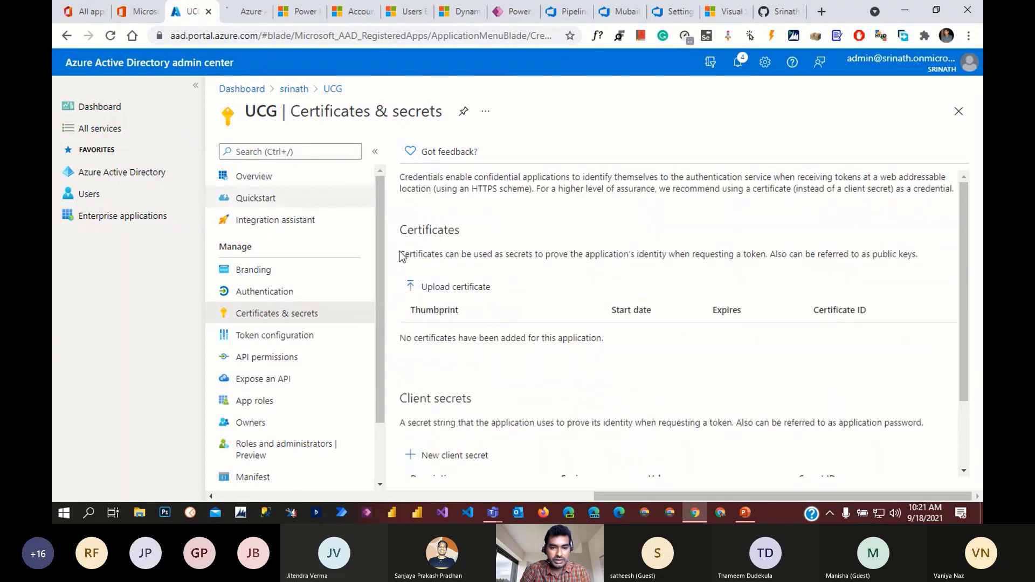
pyautogui.click(243, 11)
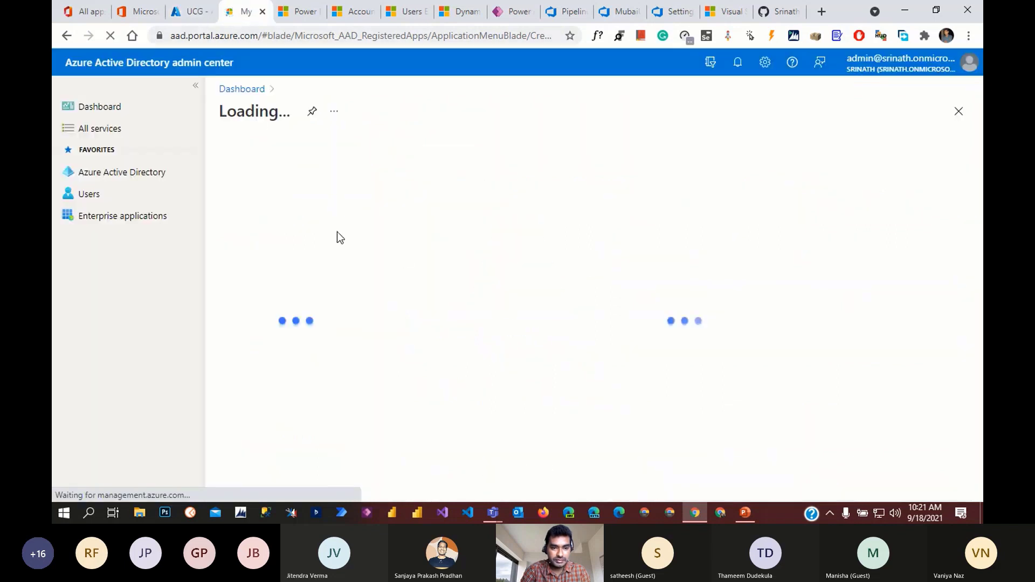
# - Open the UCG app registration in Azure Active Directory and copy its directory (tenant) ID
pyautogui.click(111, 174)
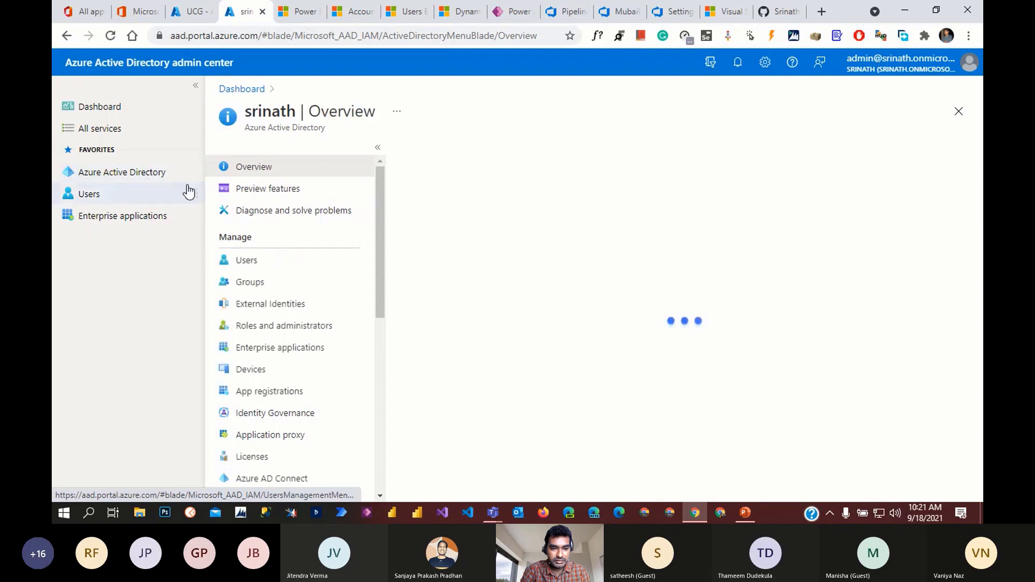
pyautogui.scroll(-2, 316, 324)
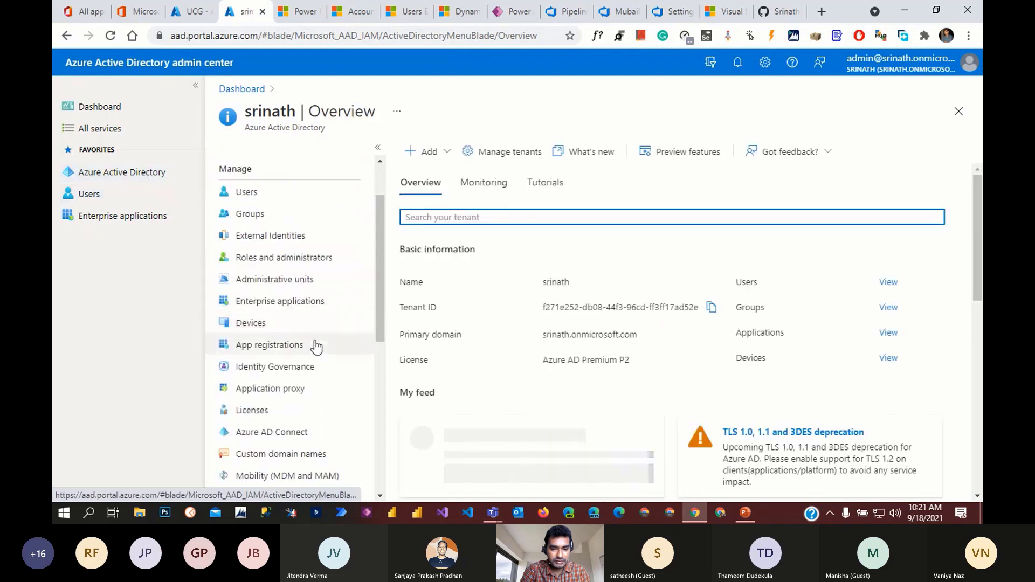
pyautogui.click(143, 175)
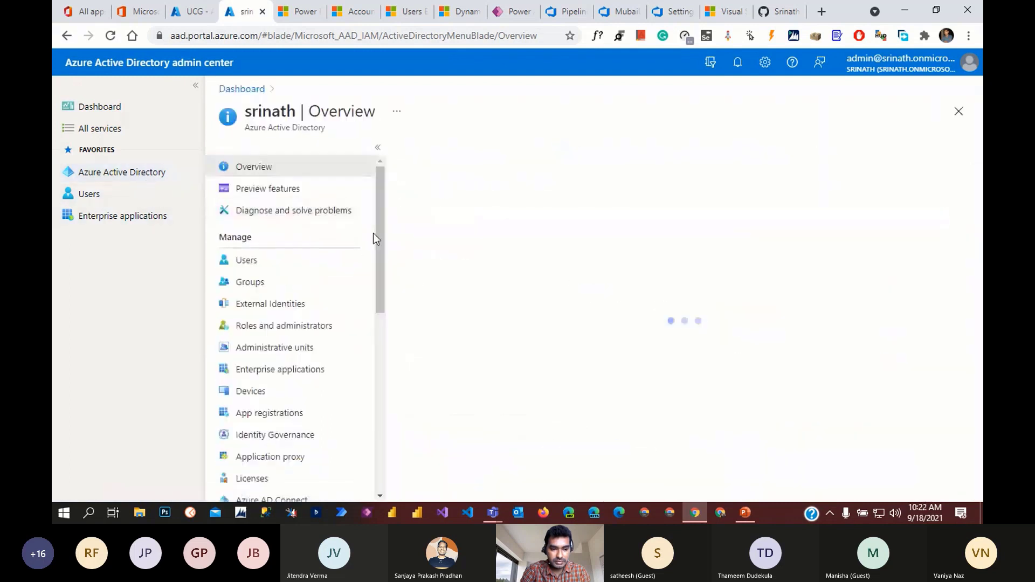
pyautogui.scroll(-3, 342, 331)
pyautogui.click(293, 343)
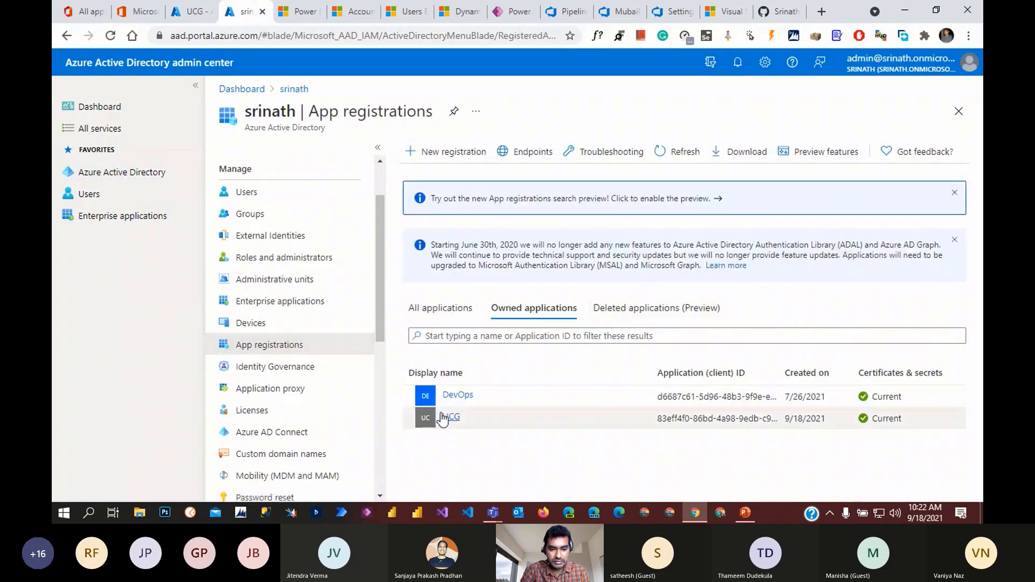
pyautogui.click(424, 418)
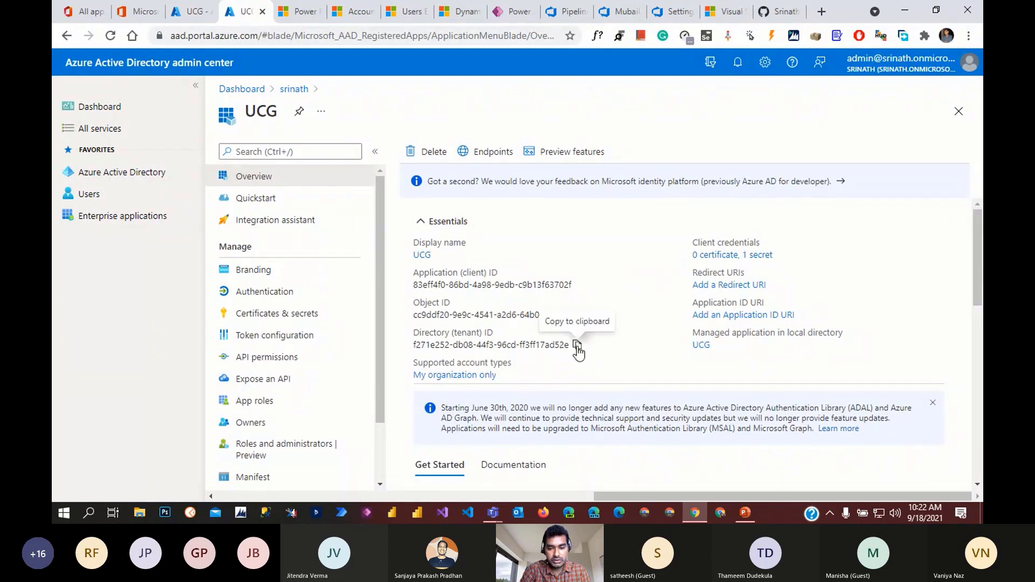
pyautogui.click(577, 347)
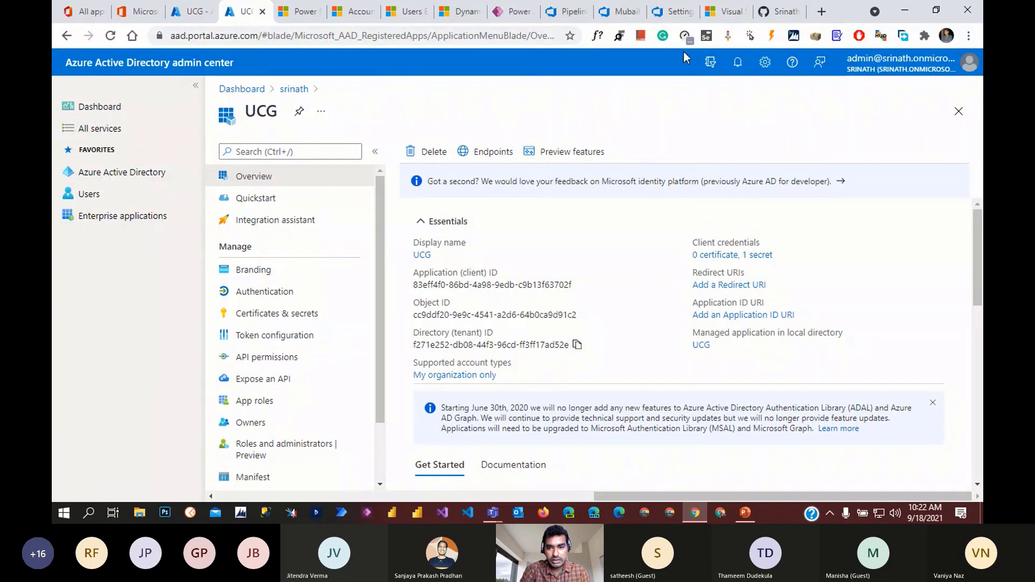
pyautogui.click(674, 11)
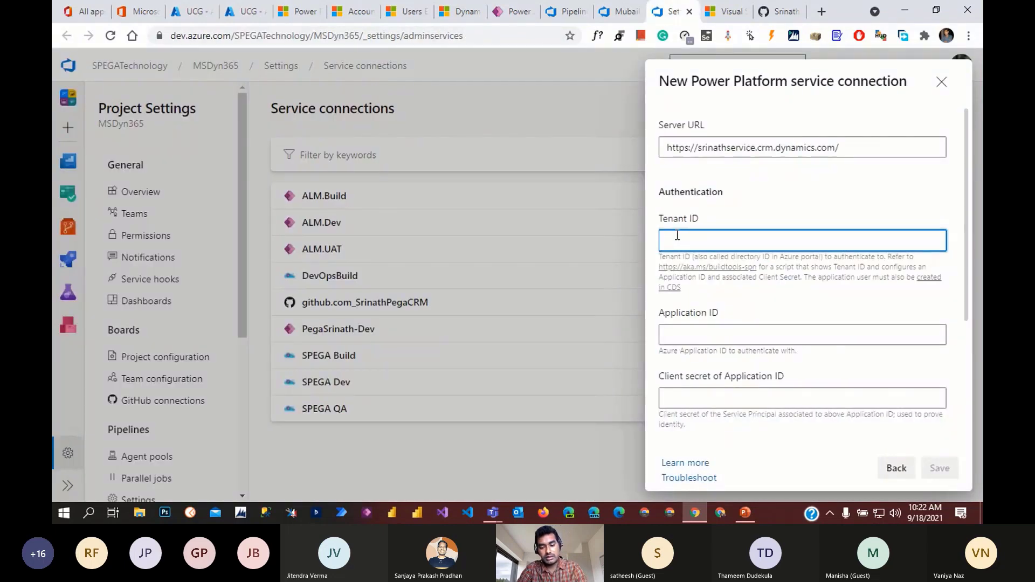
# - Fill the connection's Tenant ID and the UCG application (client) ID
pyautogui.hotkey('ctrl', 'v')
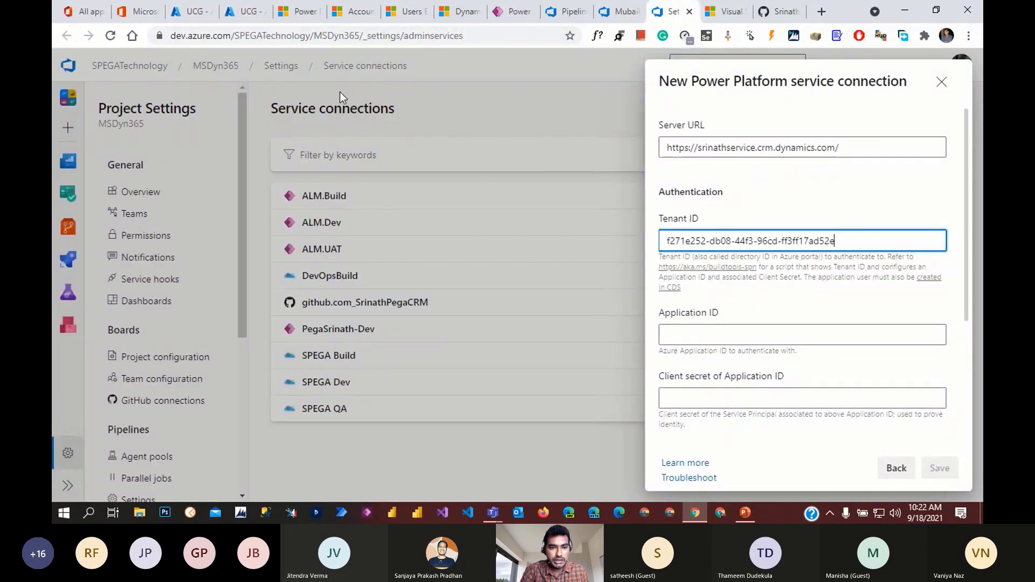
pyautogui.click(246, 12)
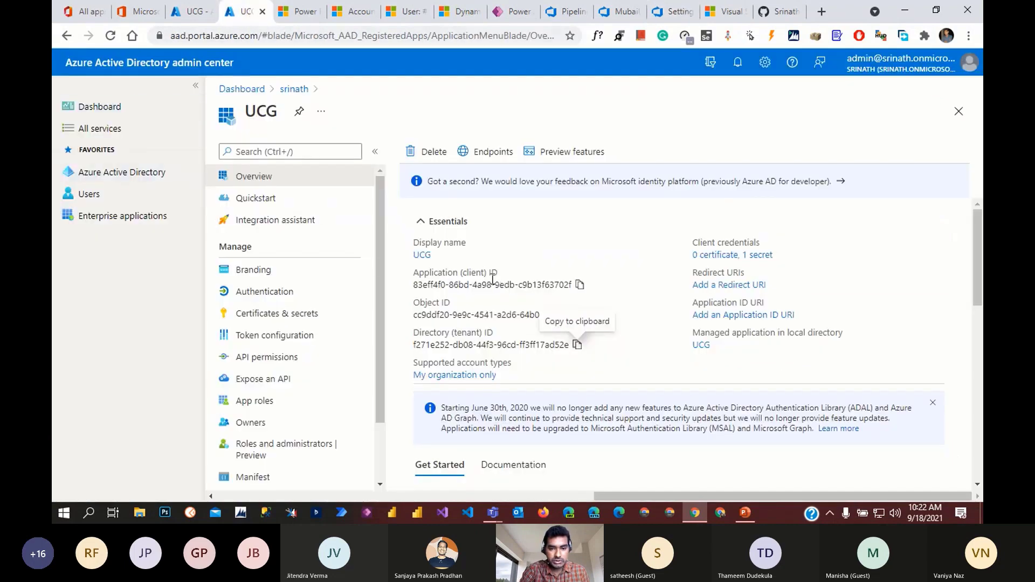
pyautogui.click(579, 285)
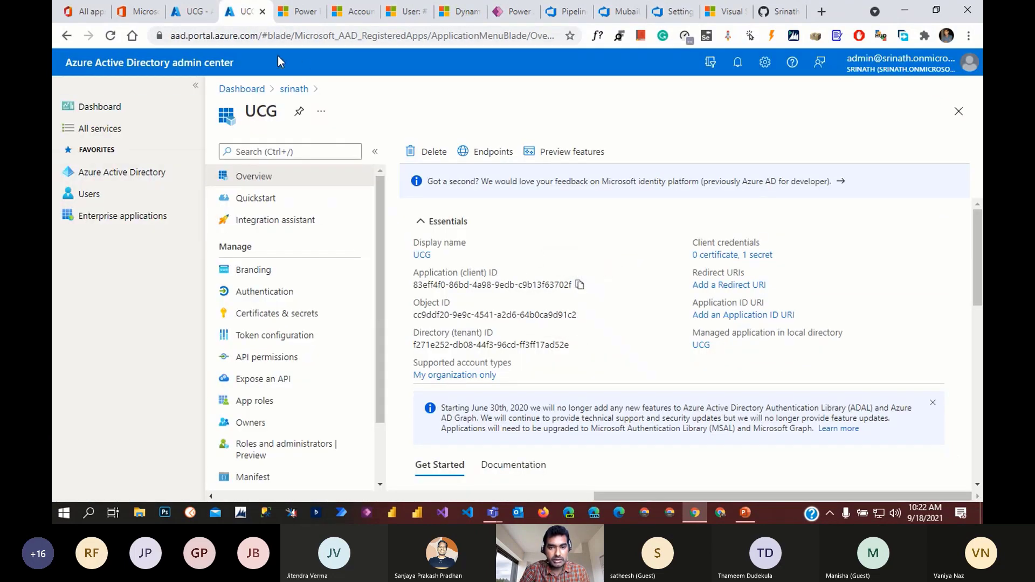
pyautogui.click(675, 12)
pyautogui.click(694, 330)
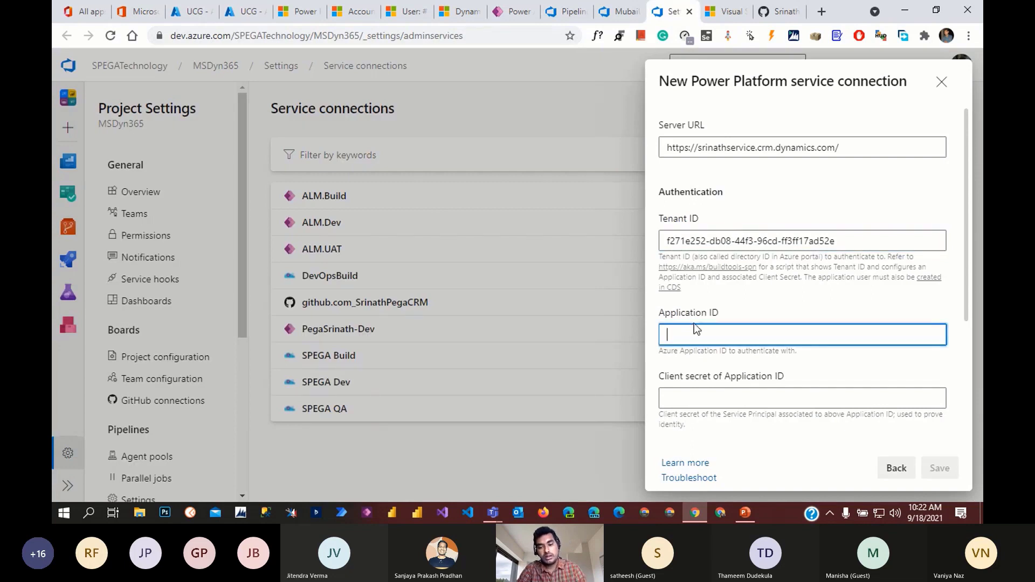
pyautogui.hotkey('ctrl', 'v')
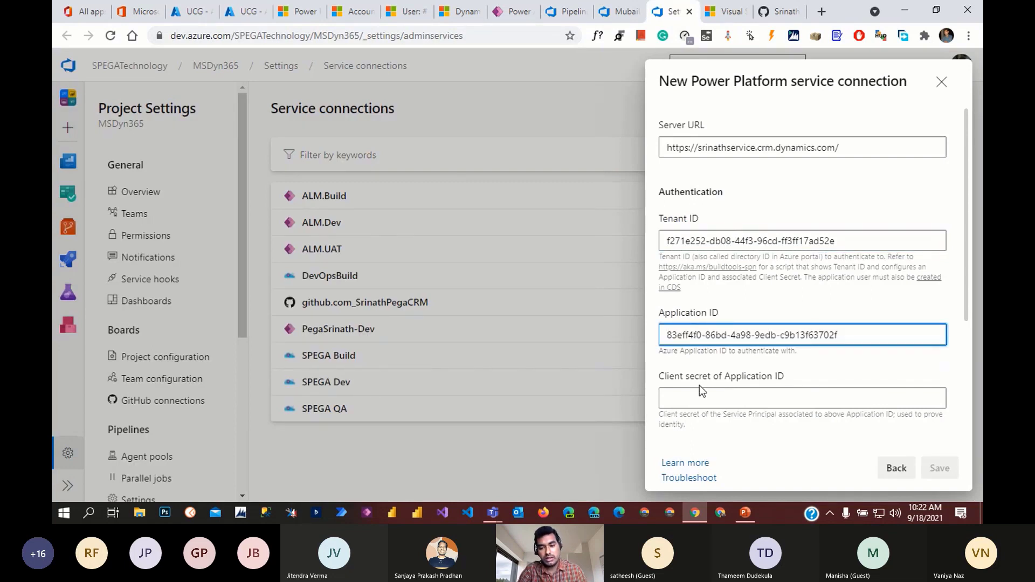
# - Copy the UCG client secret and paste it into the connection form
pyautogui.scroll(-1, 701, 390)
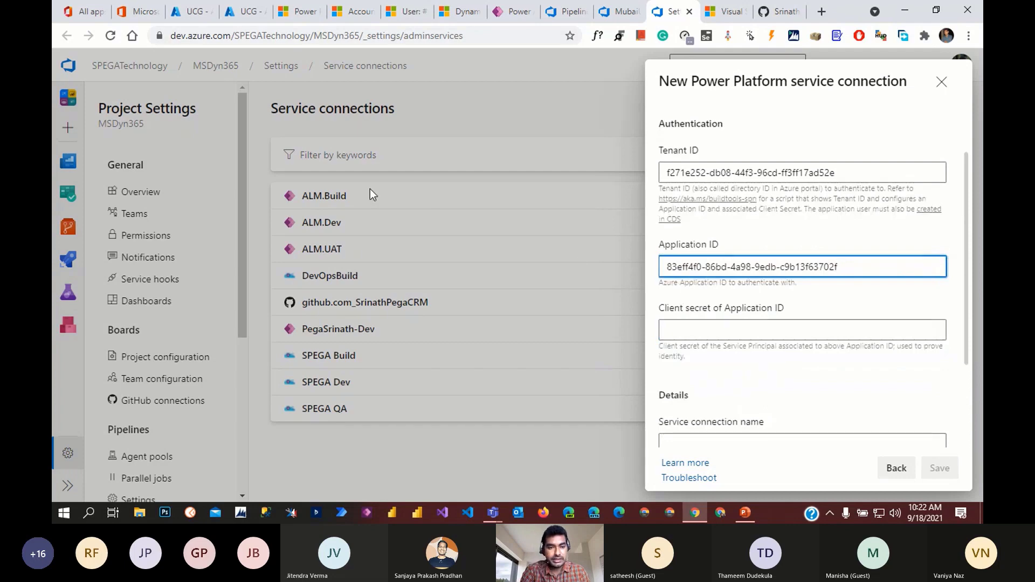
pyautogui.click(191, 11)
pyautogui.click(778, 436)
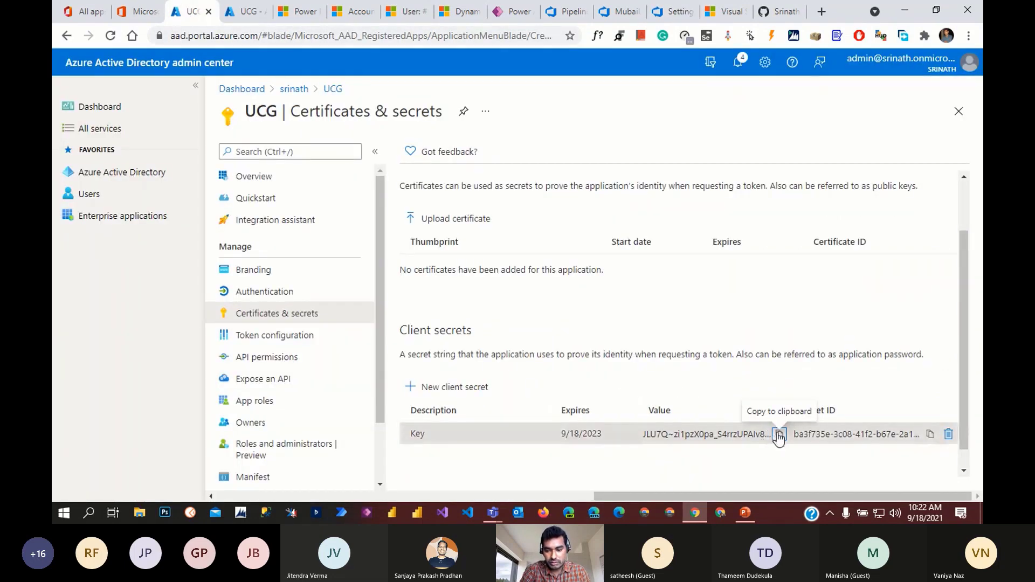
pyautogui.click(664, 8)
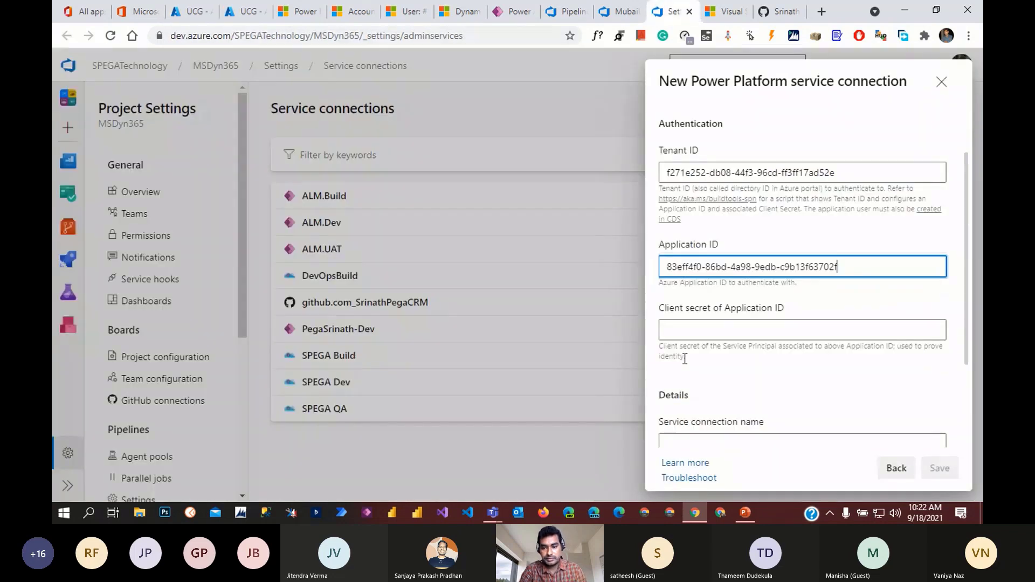
pyautogui.click(685, 333)
pyautogui.hotkey('ctrl', 'v')
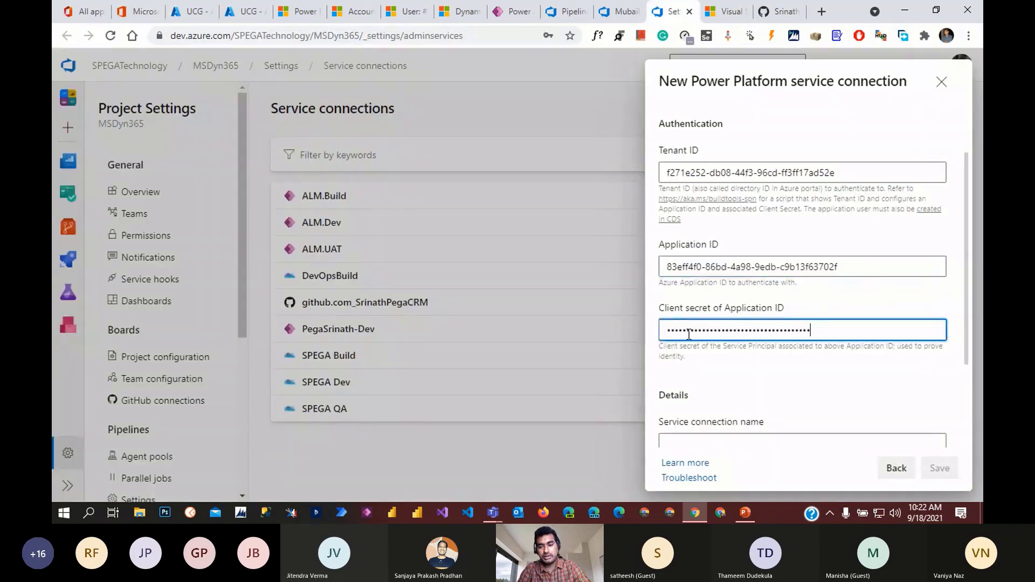
# - Name the connection UCG-Dev and save it
pyautogui.scroll(-3, 717, 378)
pyautogui.click(739, 335)
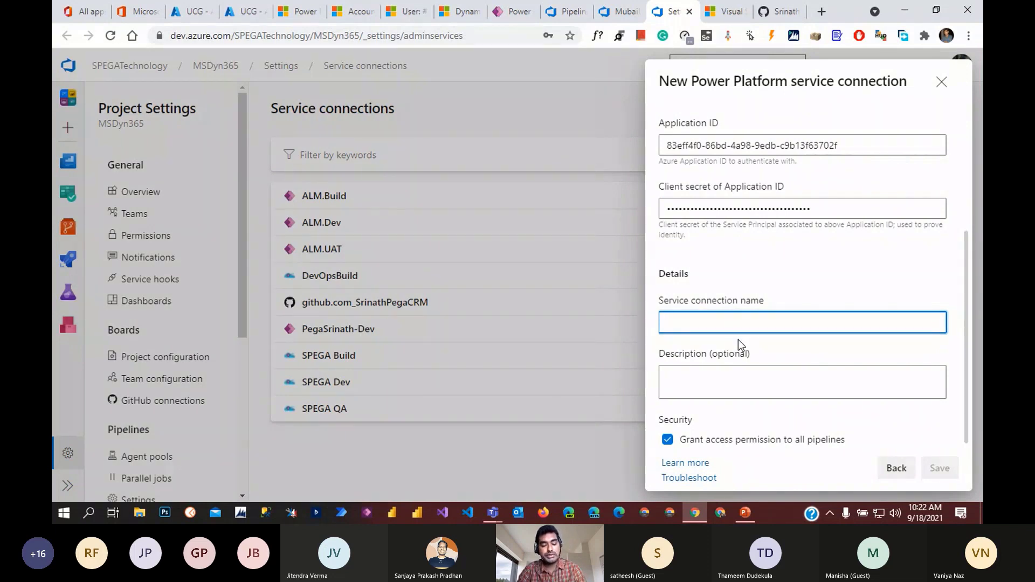
pyautogui.write('U')
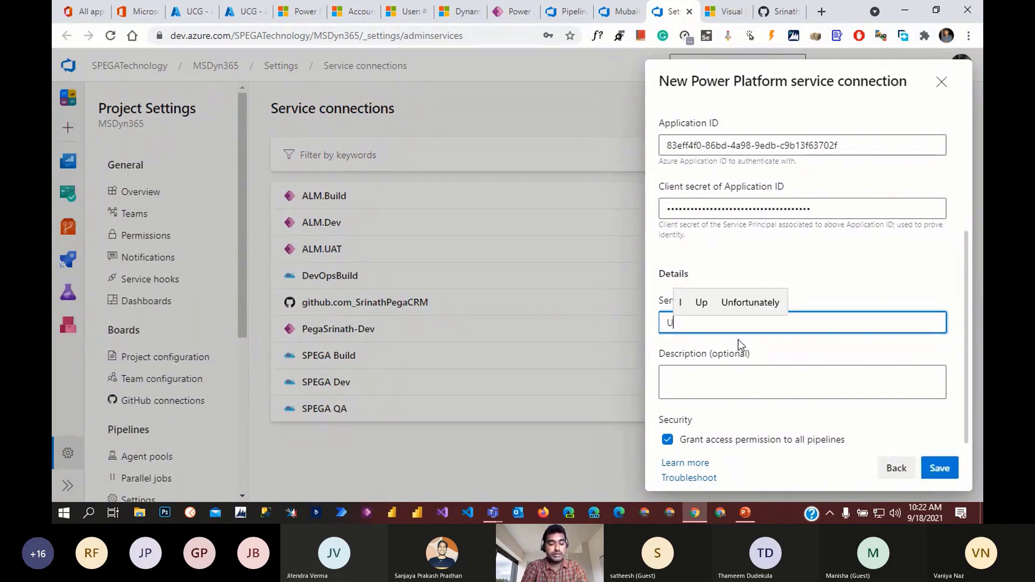
pyautogui.write('CG-')
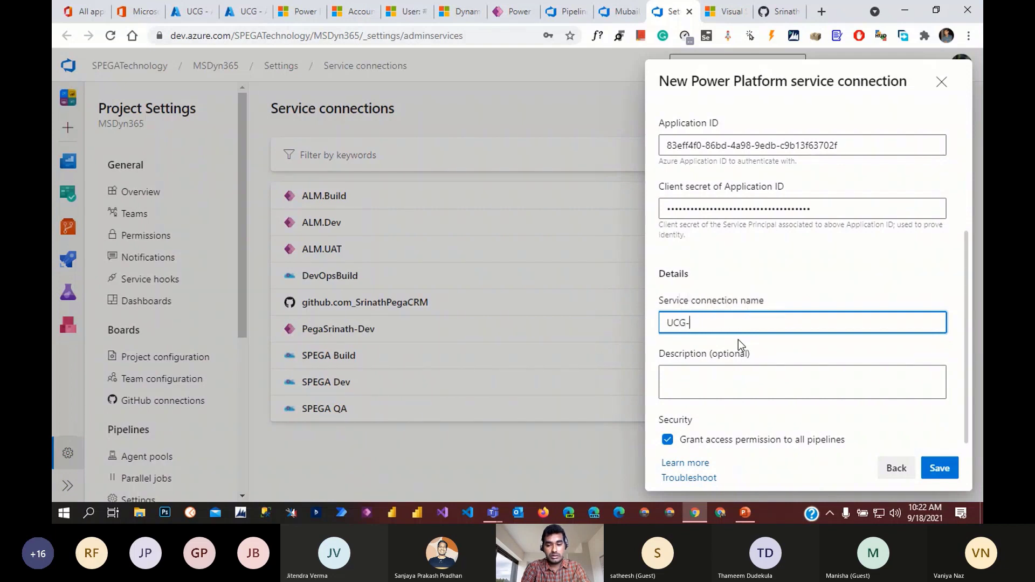
pyautogui.write('Dev')
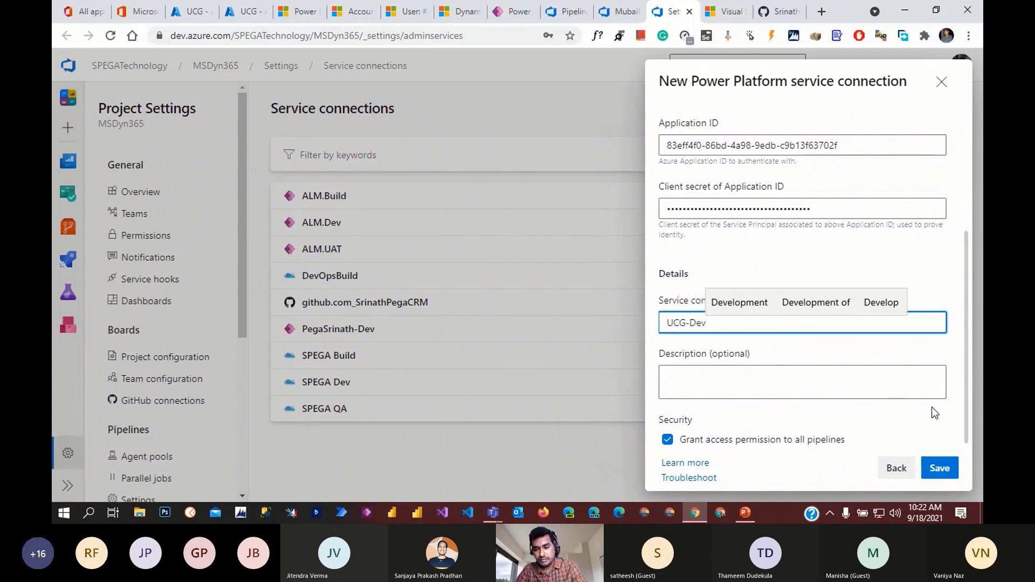
pyautogui.click(949, 473)
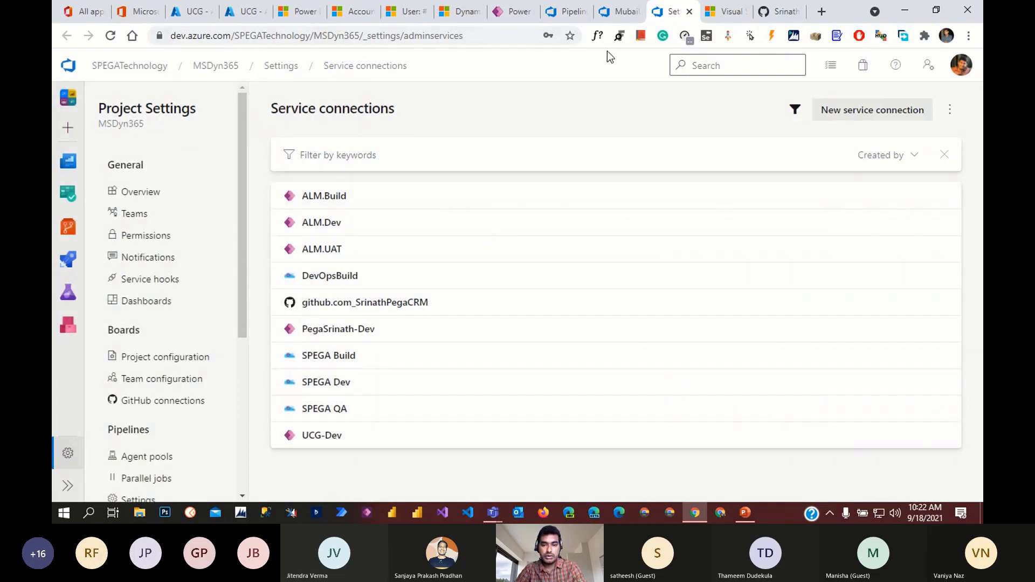
pyautogui.click(621, 12)
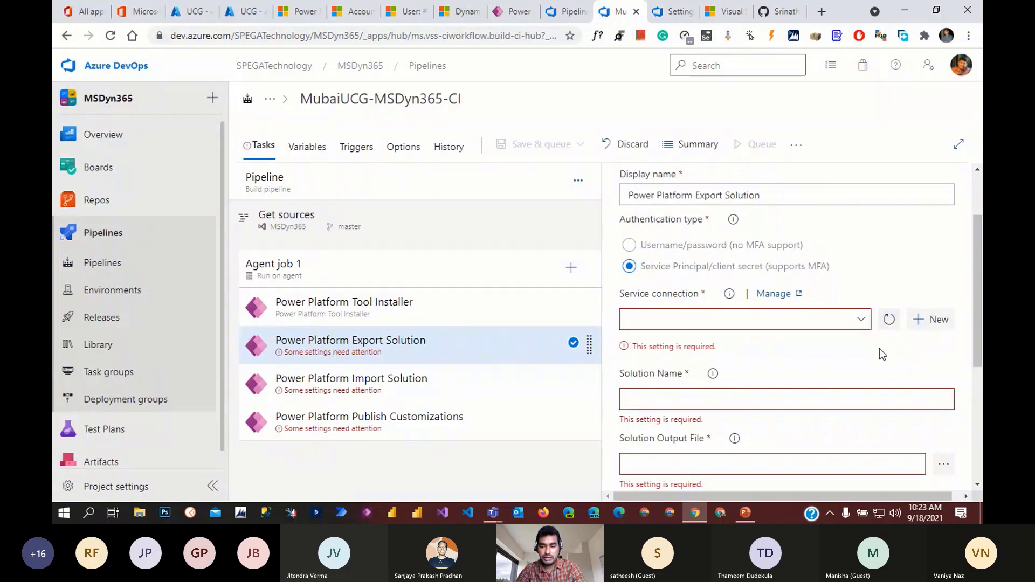
# - Select UCG-Dev in the Export Solution task's Service connection dropdown
pyautogui.click(861, 320)
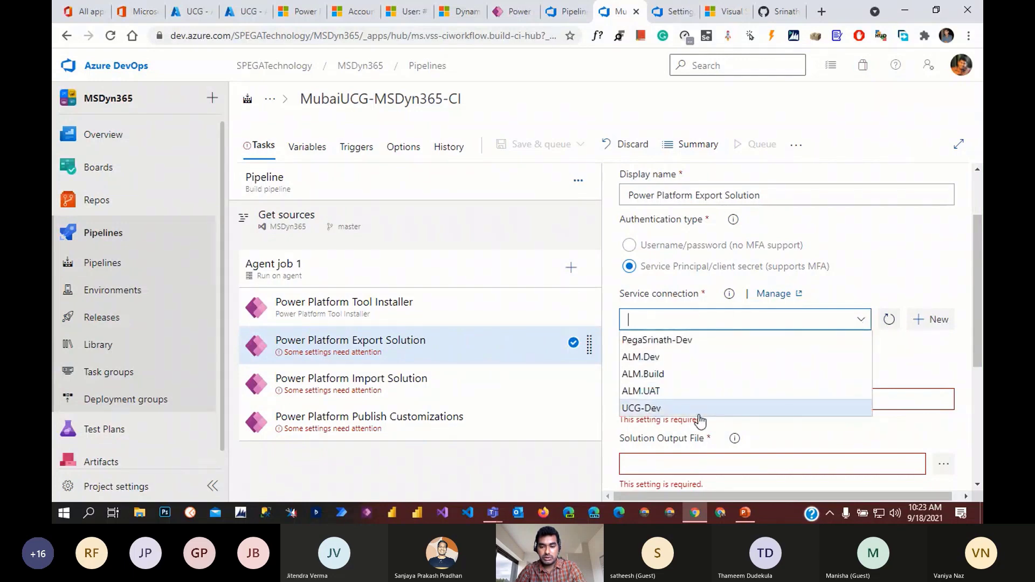
pyautogui.click(693, 408)
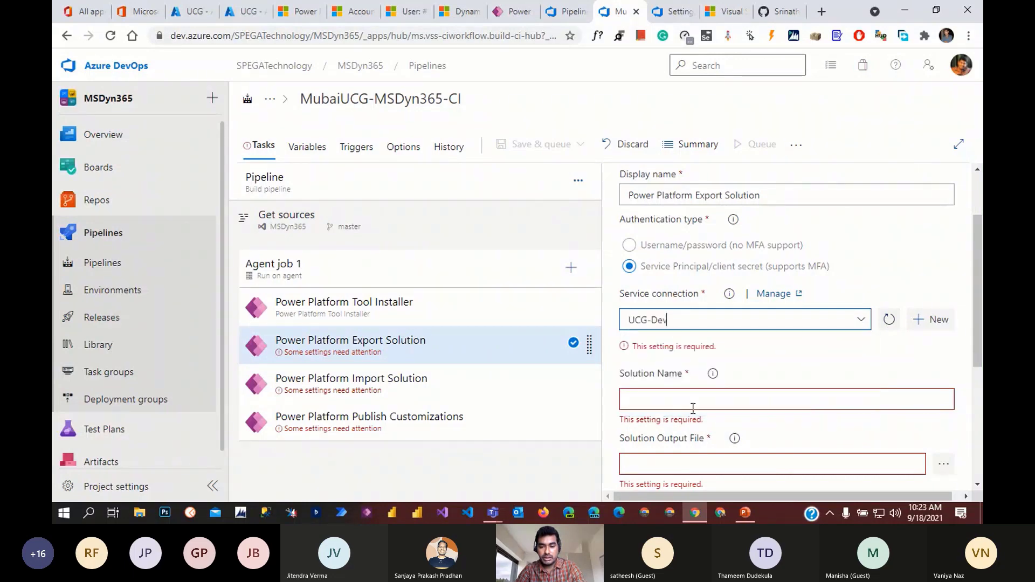
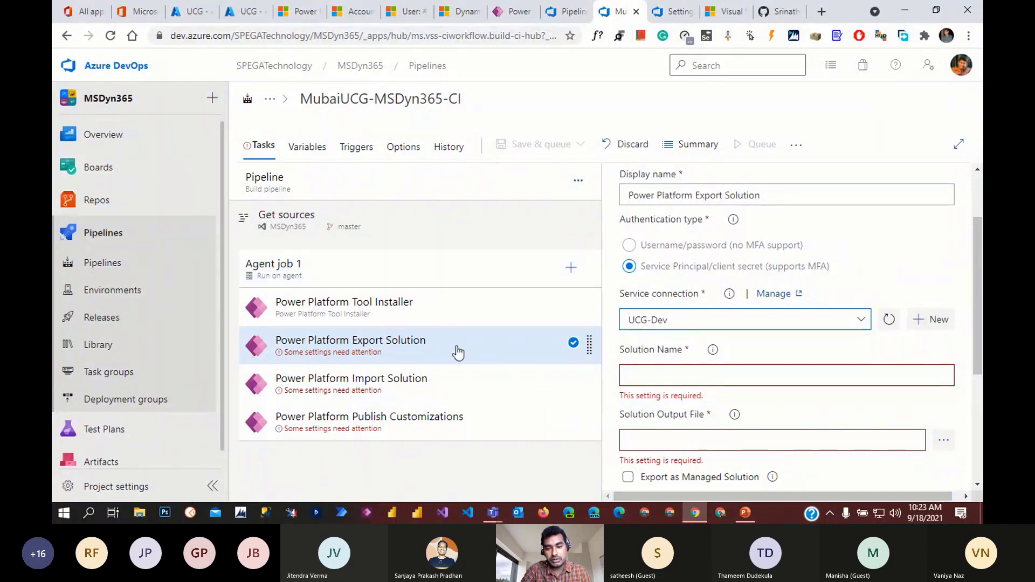
# - Enter $(SolutionName) as the Export Solution task's Solution Name and copy the variable name
pyautogui.scroll(-2, 730, 415)
pyautogui.click(694, 311)
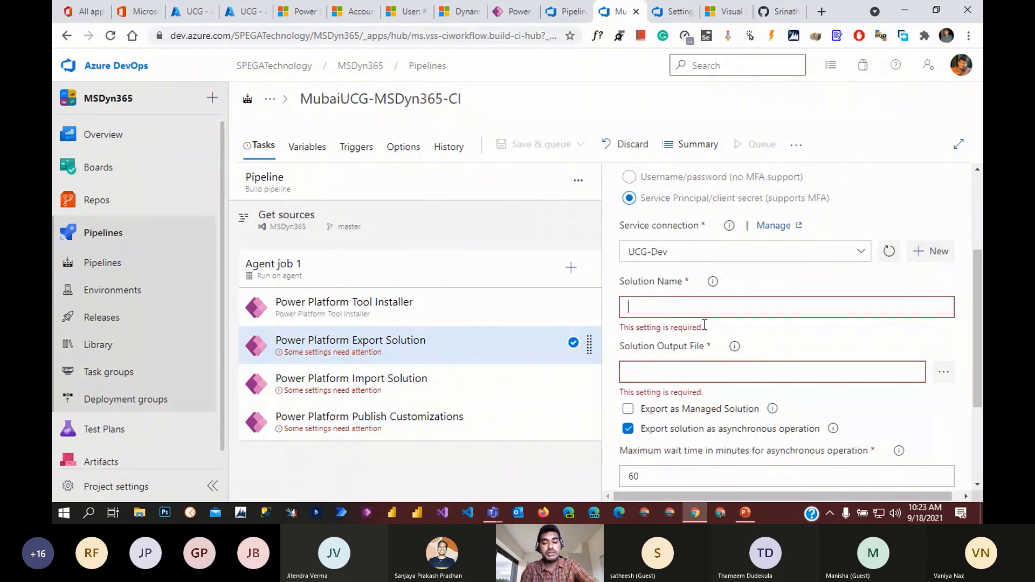
pyautogui.write('$')
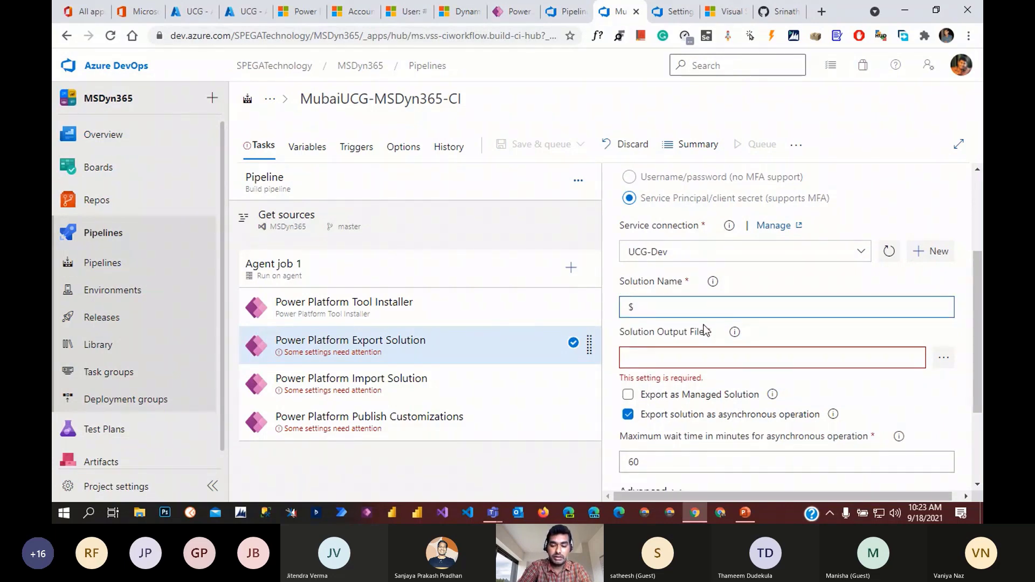
pyautogui.write('(S')
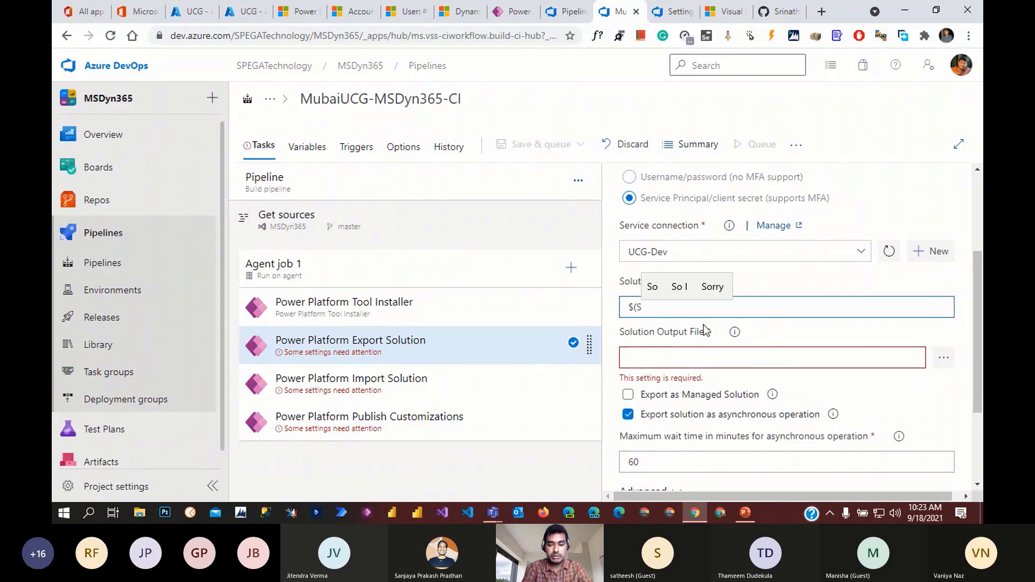
pyautogui.write('olut')
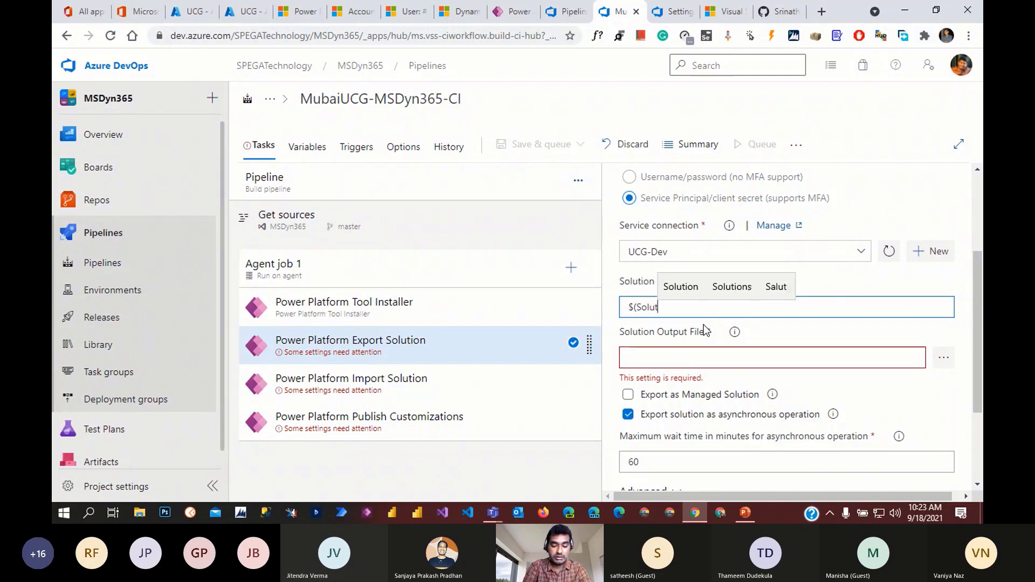
pyautogui.write('ionNam')
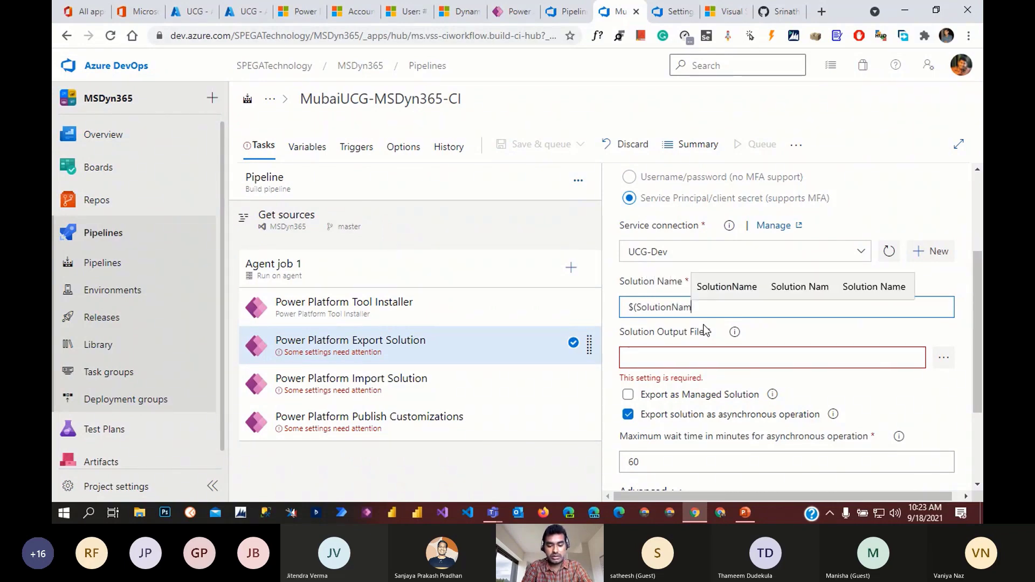
pyautogui.write('e)')
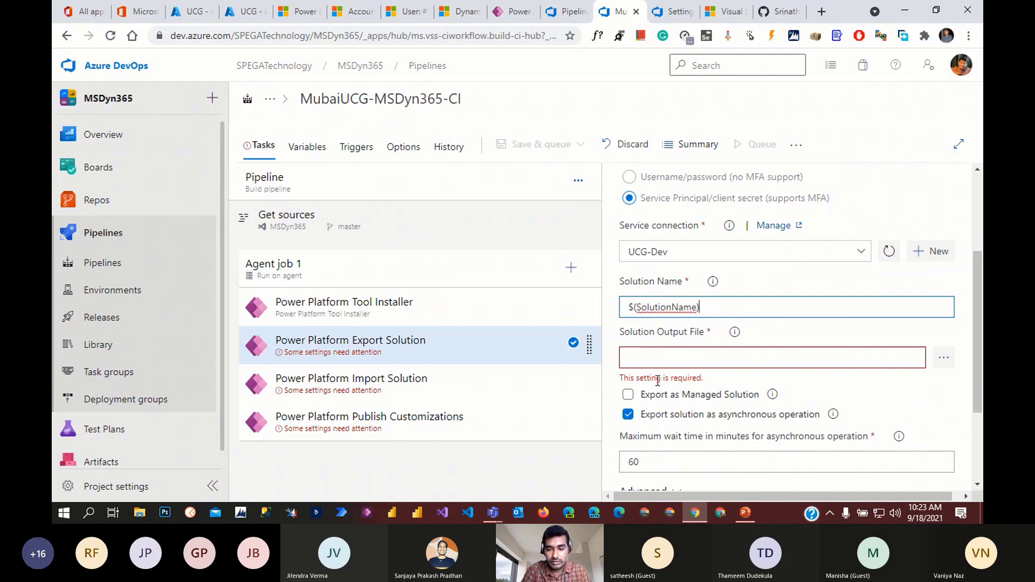
pyautogui.doubleClick(672, 306)
pyautogui.hotkey('ctrl', 'c')
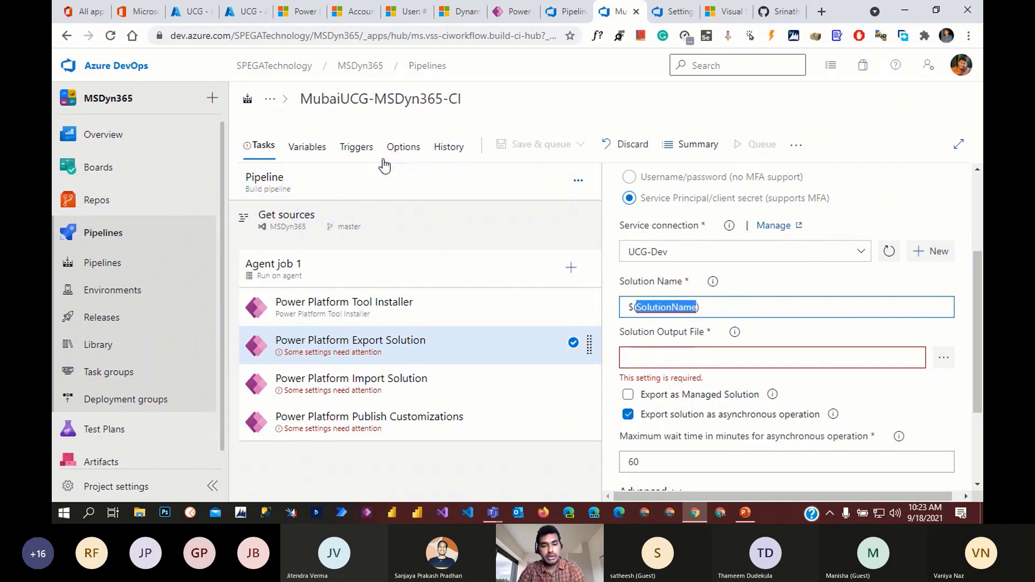
pyautogui.click(309, 148)
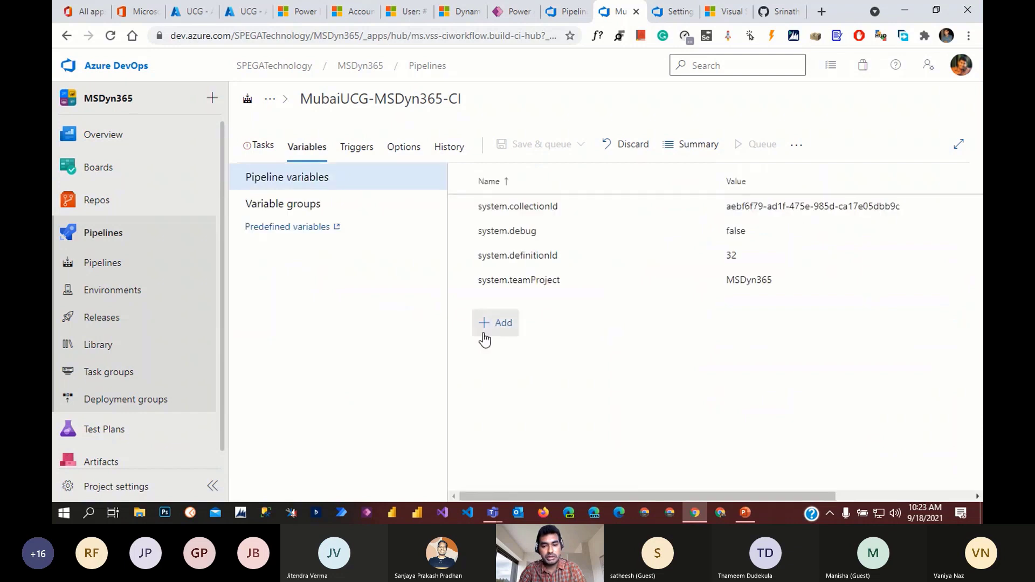
# - Add a new pipeline variable named SolutionName by pasting the name
pyautogui.click(499, 323)
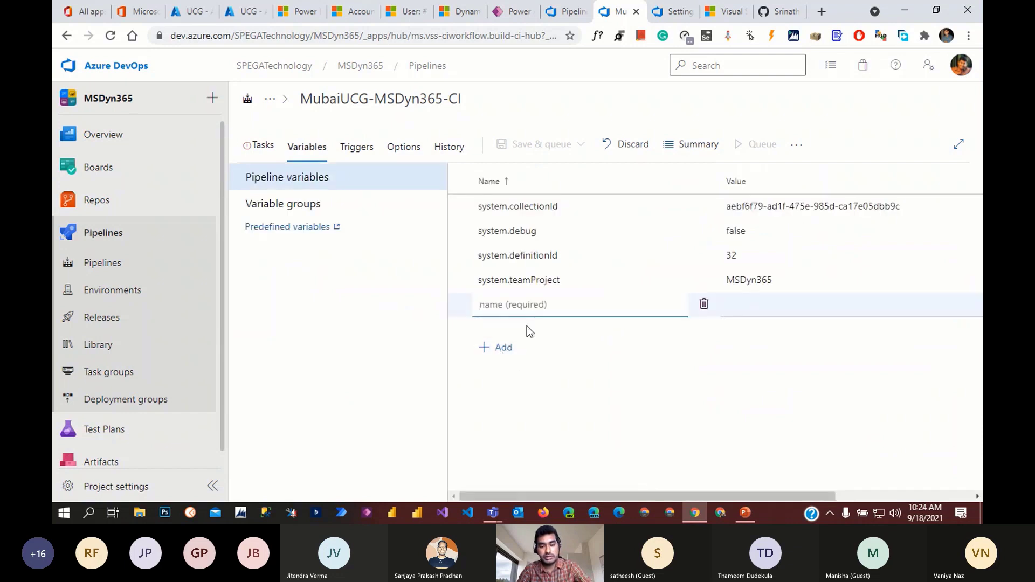
pyautogui.hotkey('ctrl', 'v')
pyautogui.press('Tab')
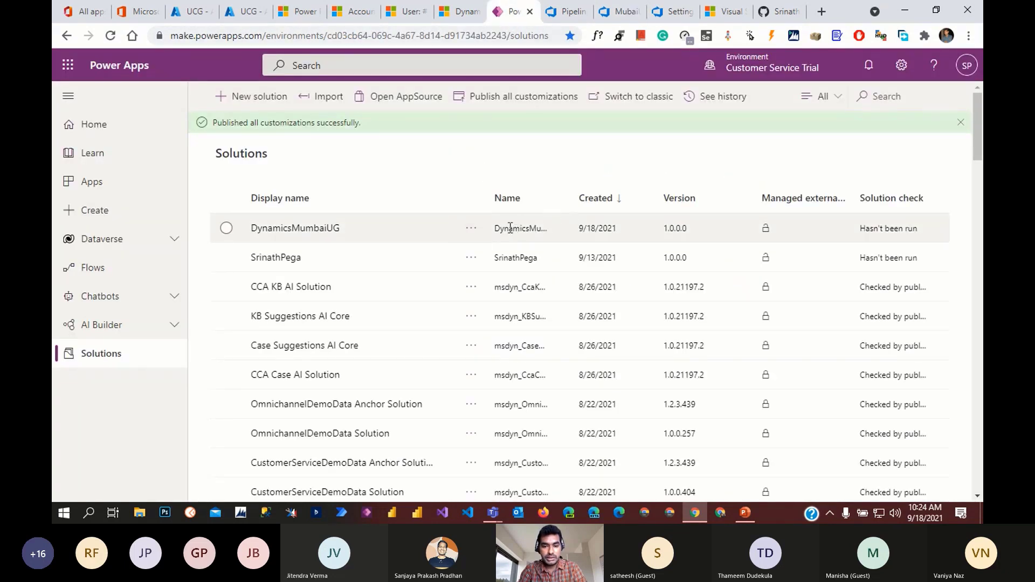
# - Widen the Name column and copy the DynamicsMumbaiUG solution's unique name
pyautogui.moveTo(570, 200); pyautogui.dragTo(641, 205)
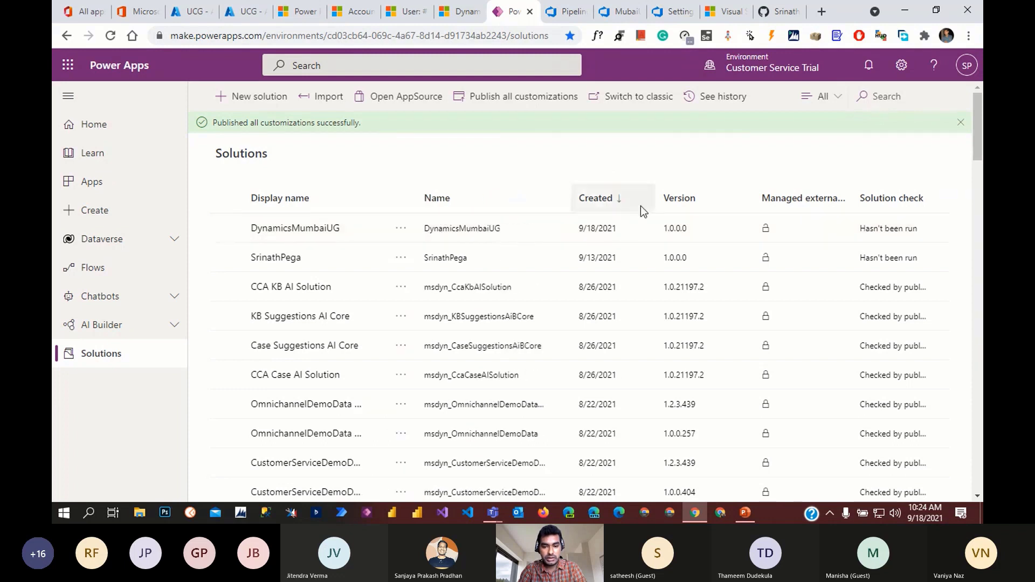
pyautogui.click(426, 229)
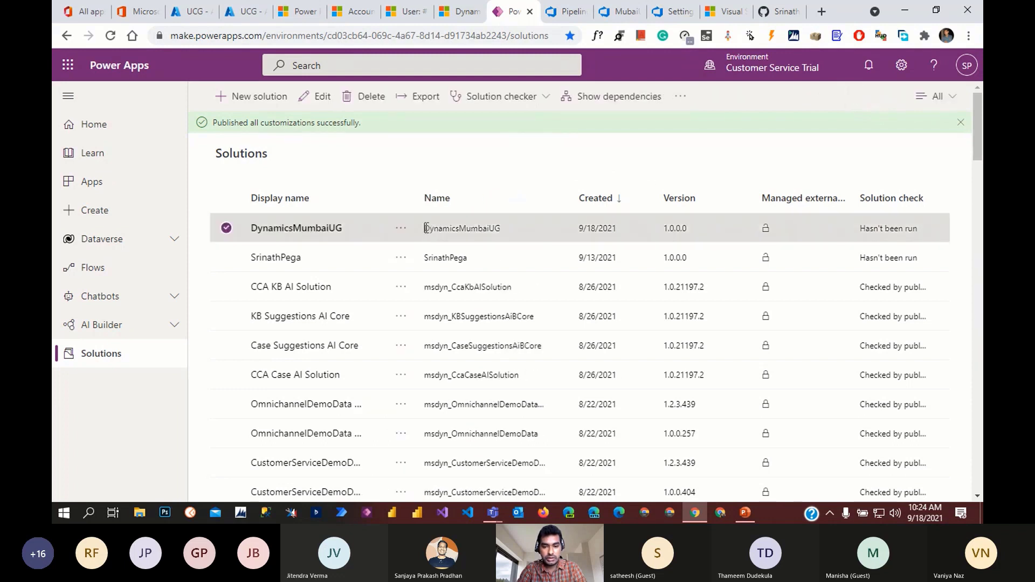
pyautogui.moveTo(427, 230); pyautogui.dragTo(445, 232)
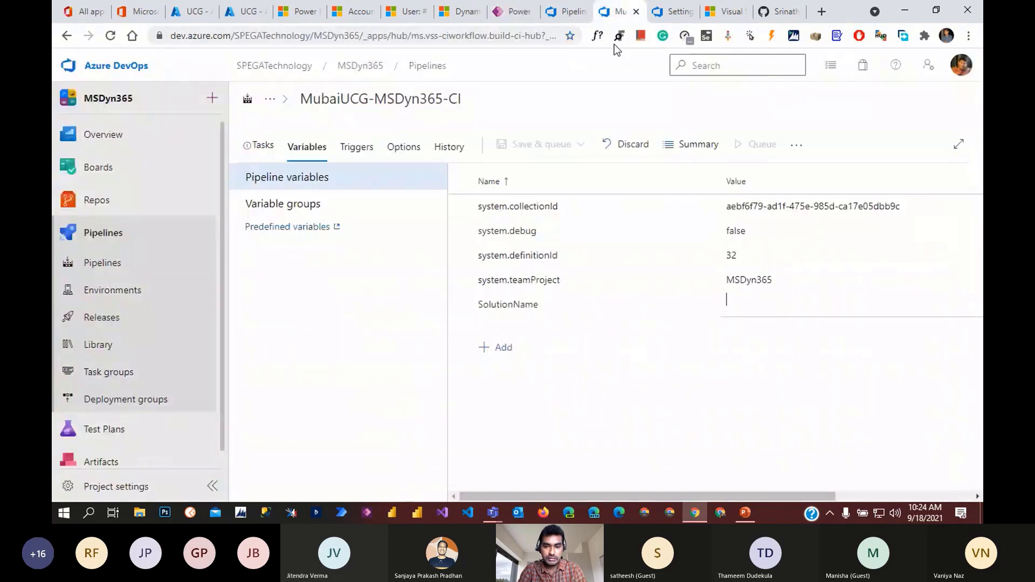
# - Set the SolutionName variable's value to DynamicsMumbaiUG
pyautogui.click(623, 11)
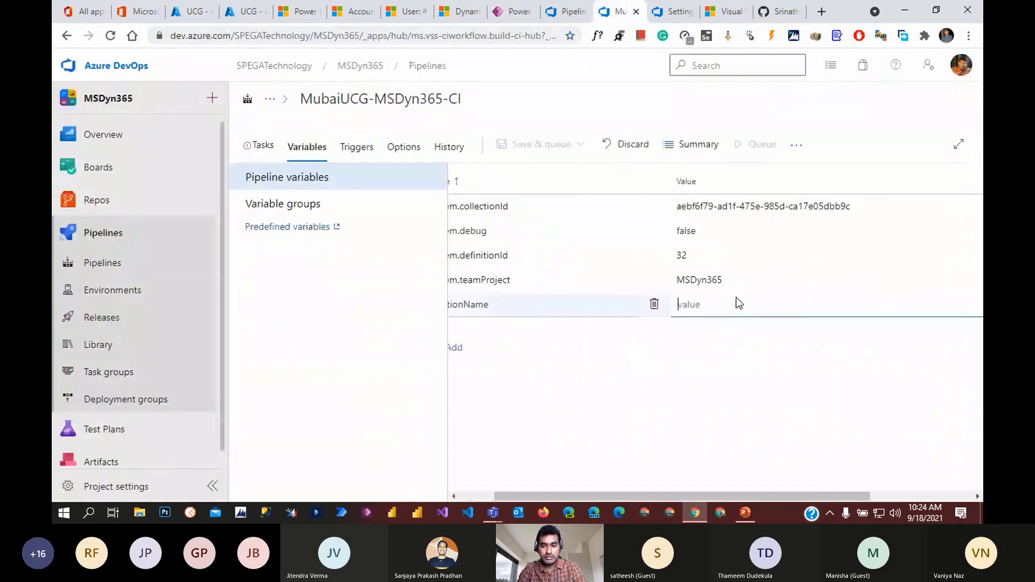
pyautogui.write('DynamicsMumbaiUG')
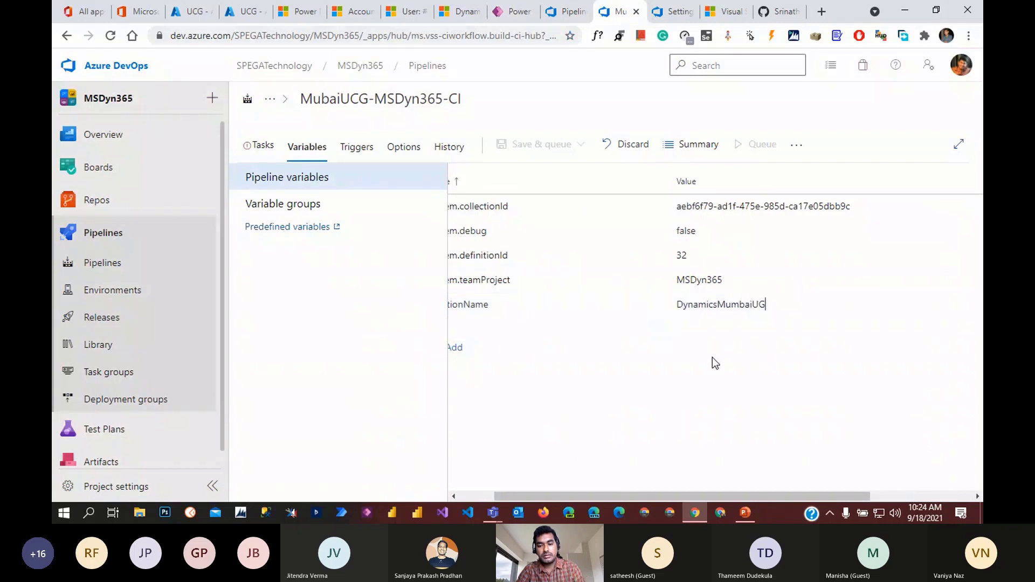
pyautogui.click(261, 148)
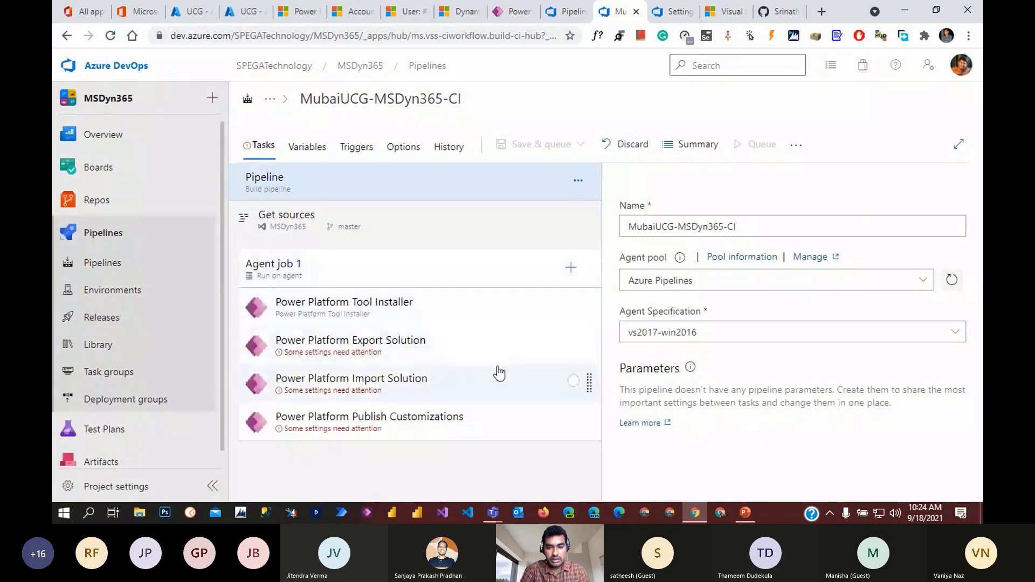
# - Reopen the Export Solution task settings and find the output file path in the ALM README
pyautogui.click(408, 355)
pyautogui.scroll(-4, 760, 411)
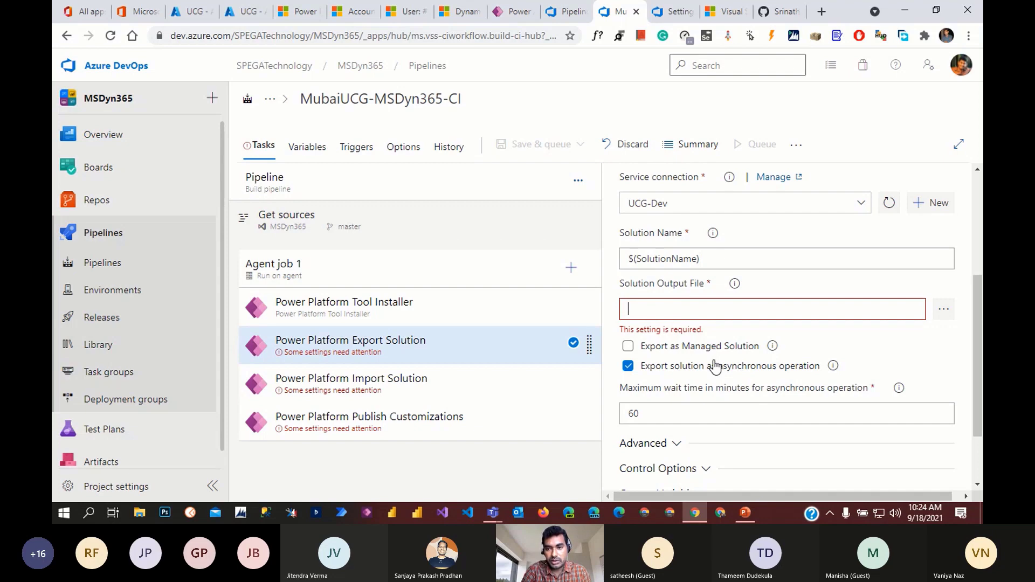
pyautogui.click(780, 11)
pyautogui.scroll(-1, 476, 378)
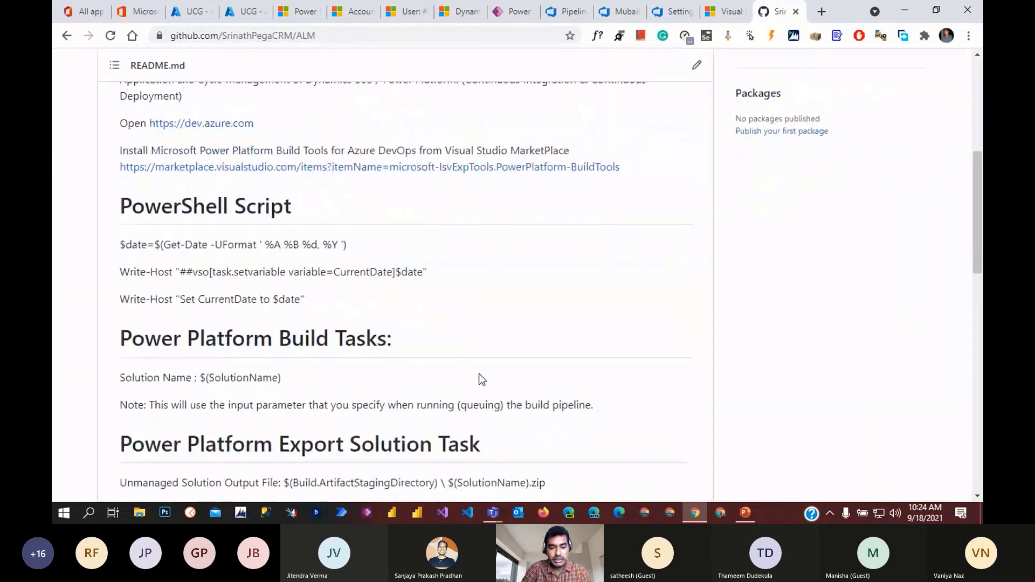
# - Paste the README's $(Build.ArtifactStagingDirectory)\$(SolutionName).zip path into Solution Output File
pyautogui.scroll(-3, 479, 379)
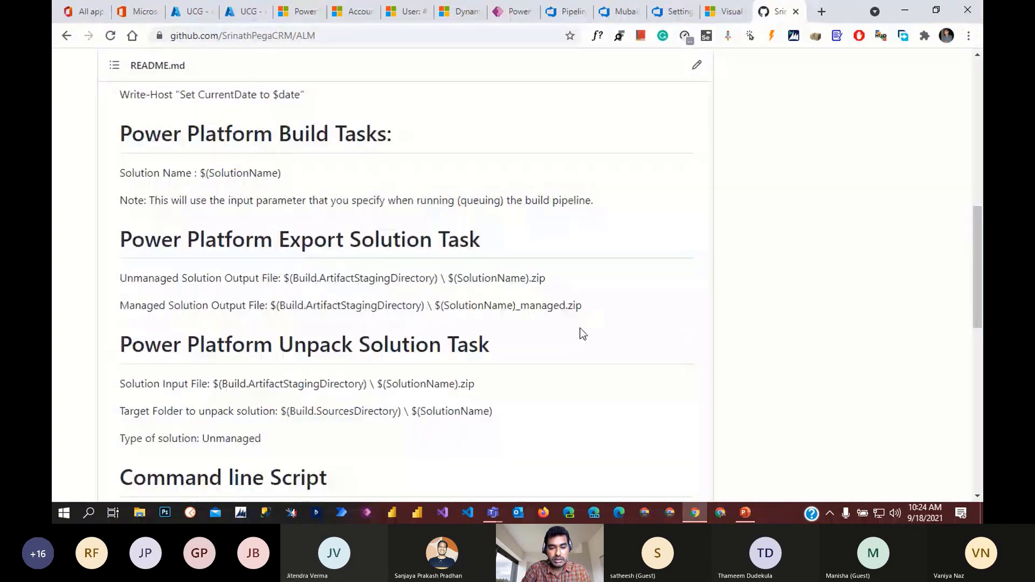
pyautogui.moveTo(546, 279); pyautogui.dragTo(285, 278)
pyautogui.hotkey('ctrl', 'c')
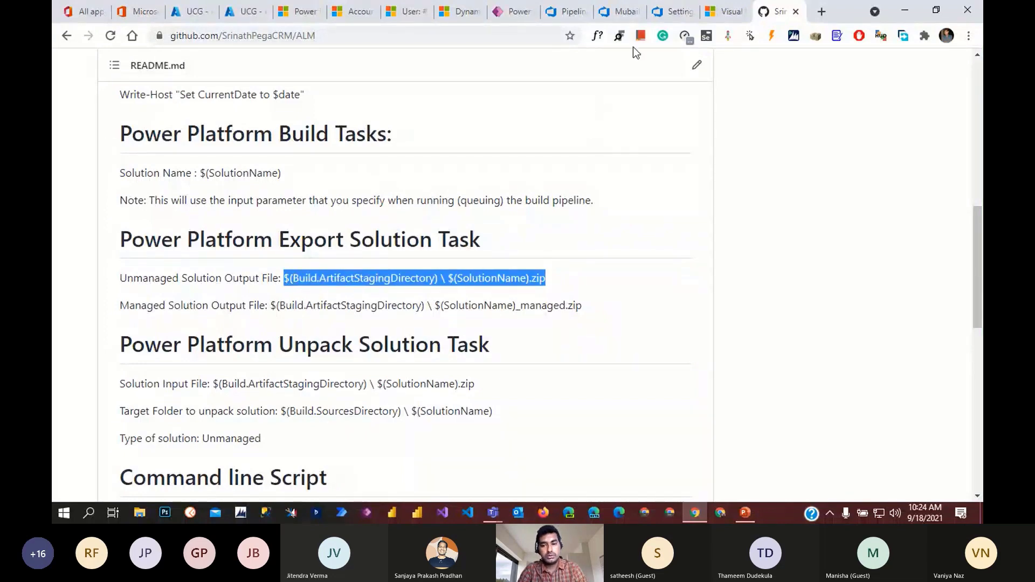
pyautogui.click(623, 11)
pyautogui.hotkey('ctrl', 'v')
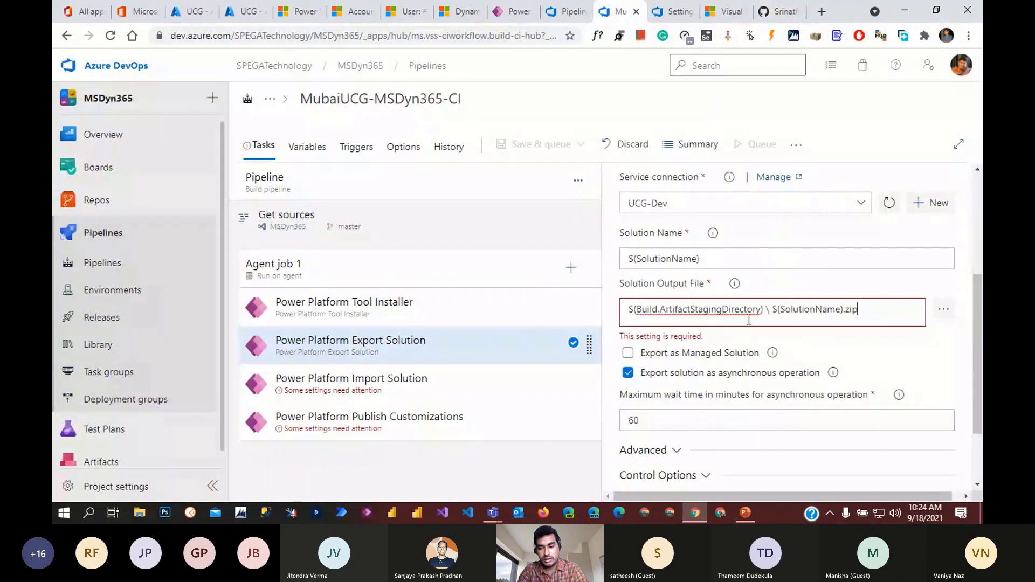
# - Delete the spaces on both sides of the backslash in the output file path
pyautogui.click(767, 309)
pyautogui.press('BackSpace')
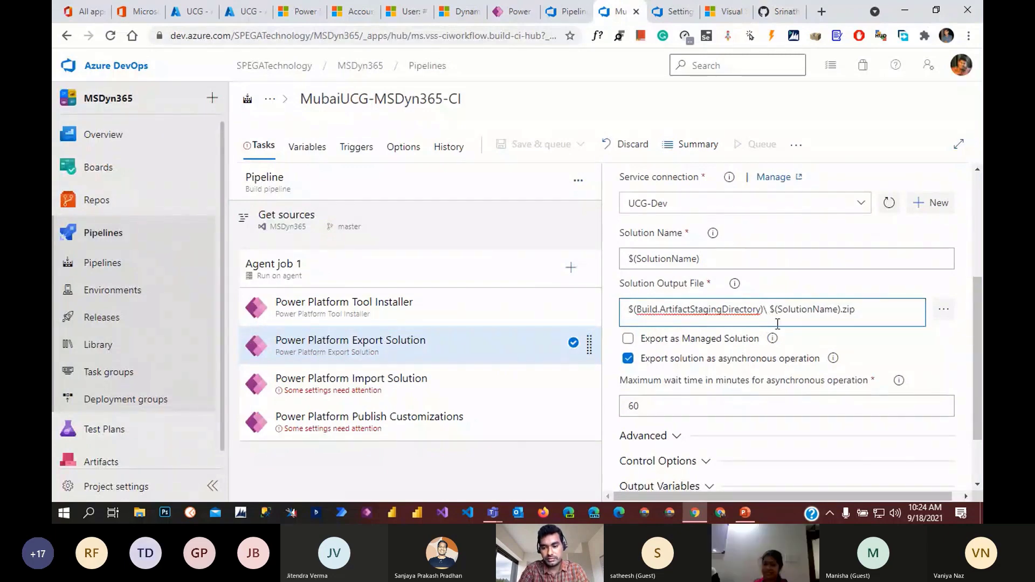
pyautogui.press('BackSpace')
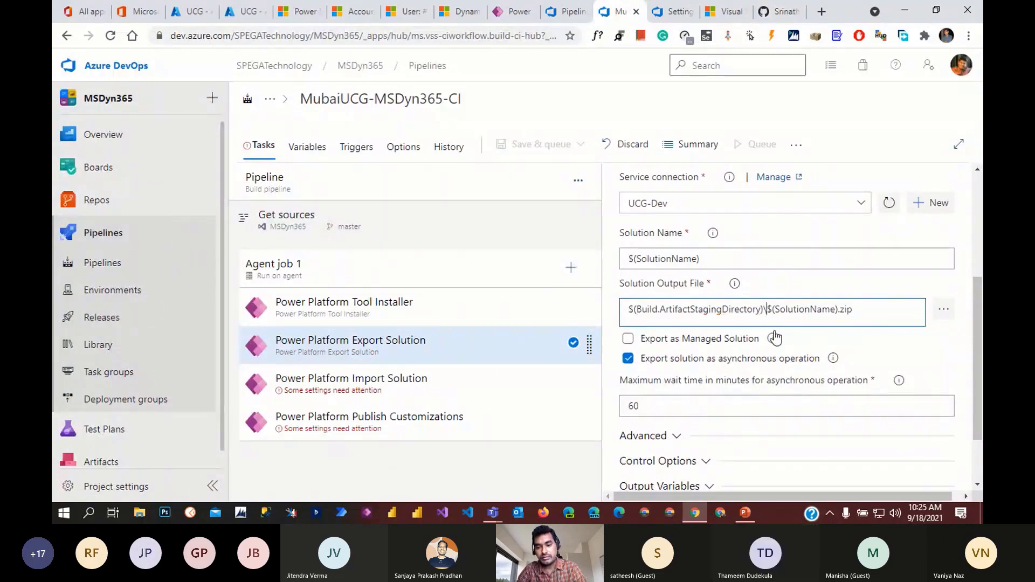
pyautogui.click(877, 313)
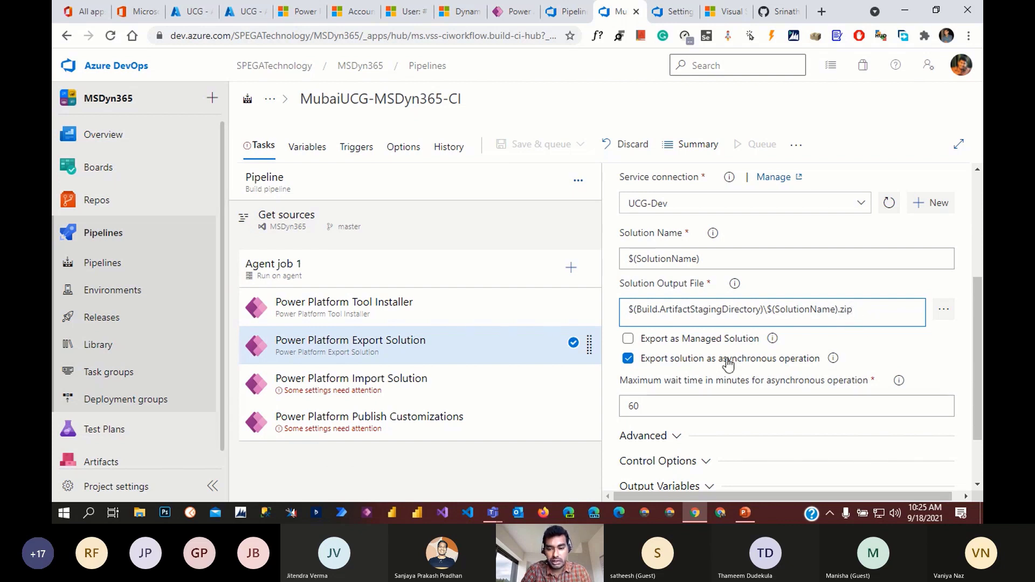
pyautogui.scroll(-1, 744, 398)
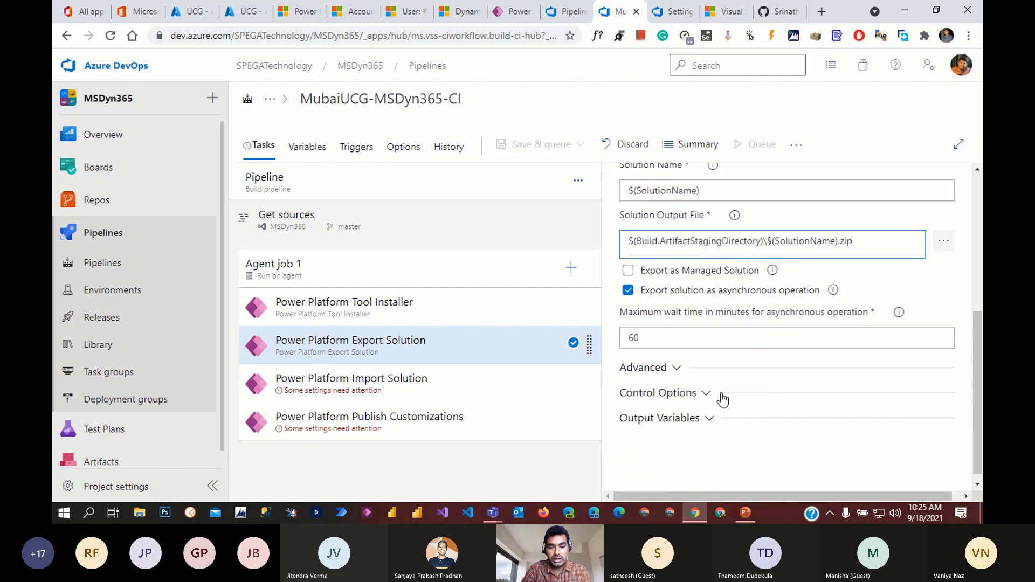
# - Set the Import Solution task to authenticate with service principal and client secret
pyautogui.click(385, 394)
pyautogui.scroll(-1, 805, 415)
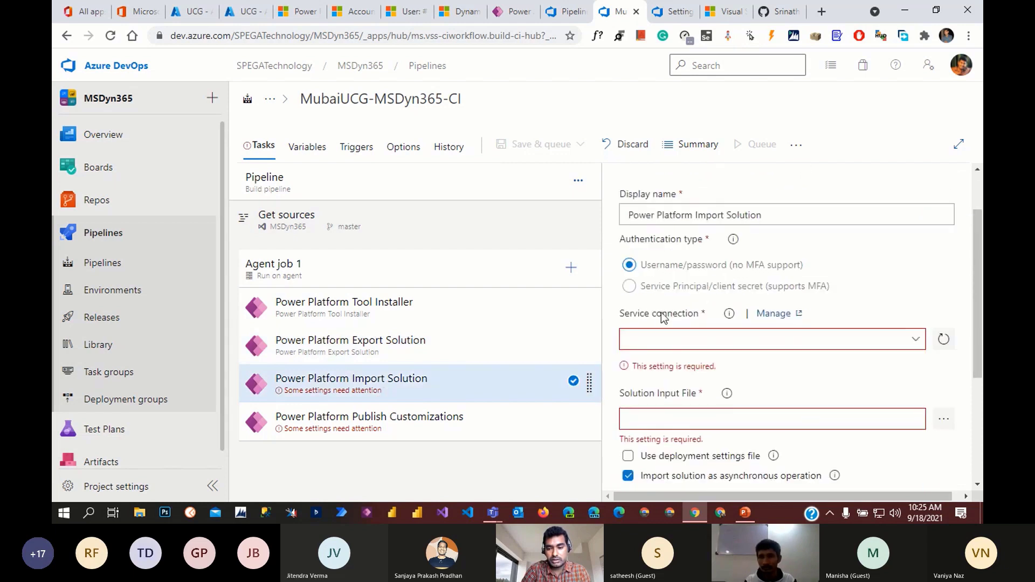
pyautogui.click(696, 286)
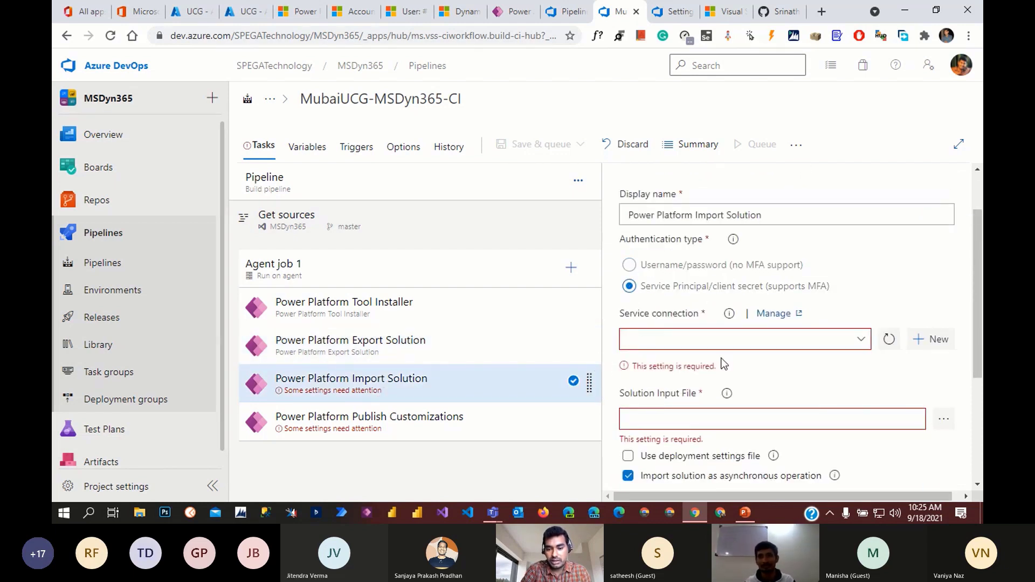
# - Open service connection management, then view the Power Platform admin center environments
pyautogui.scroll(-1, 659, 357)
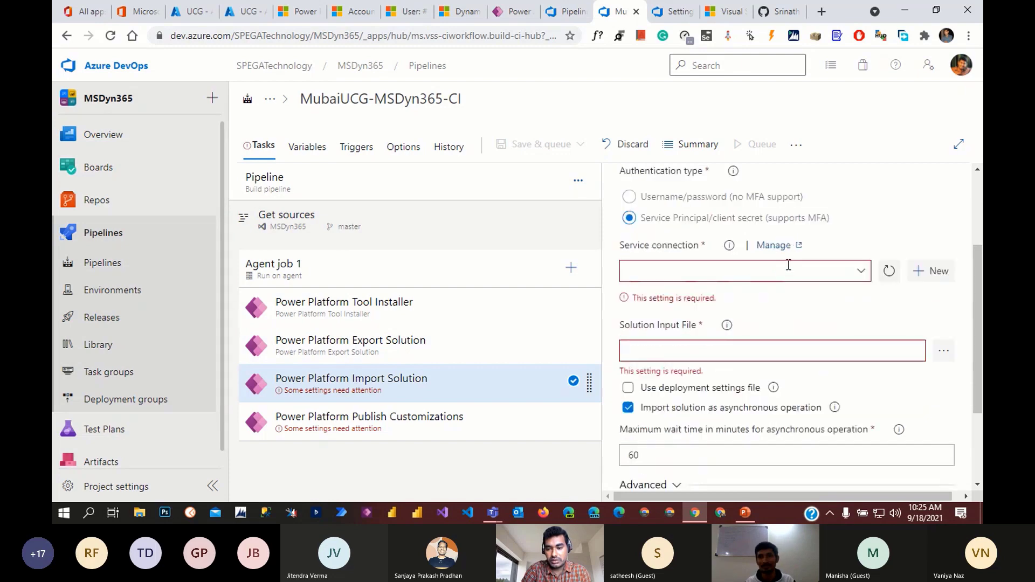
pyautogui.click(773, 247)
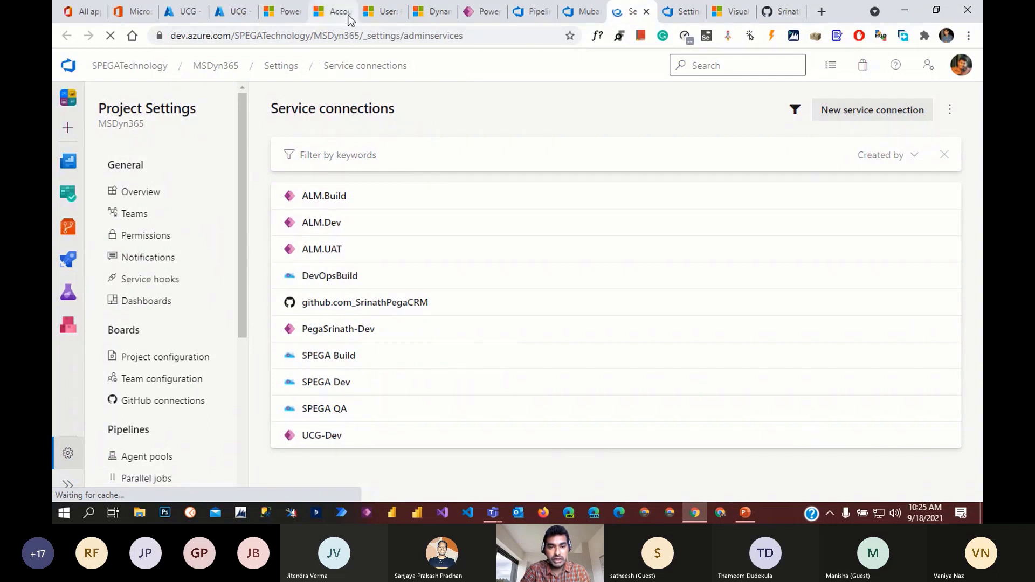
pyautogui.click(288, 12)
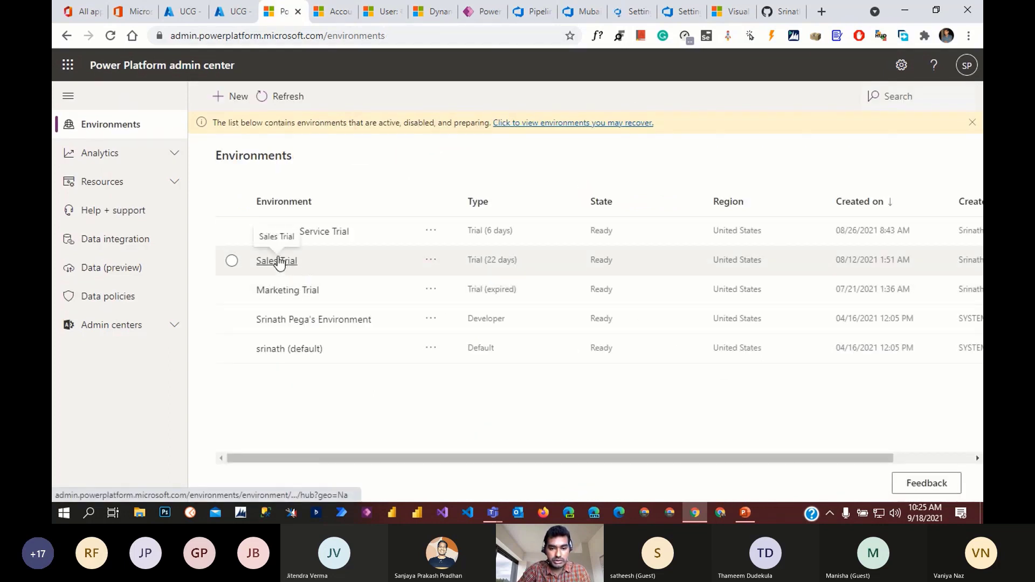
# - Go to Sales Trial's Settings > Users + permissions > Application users
pyautogui.click(297, 261)
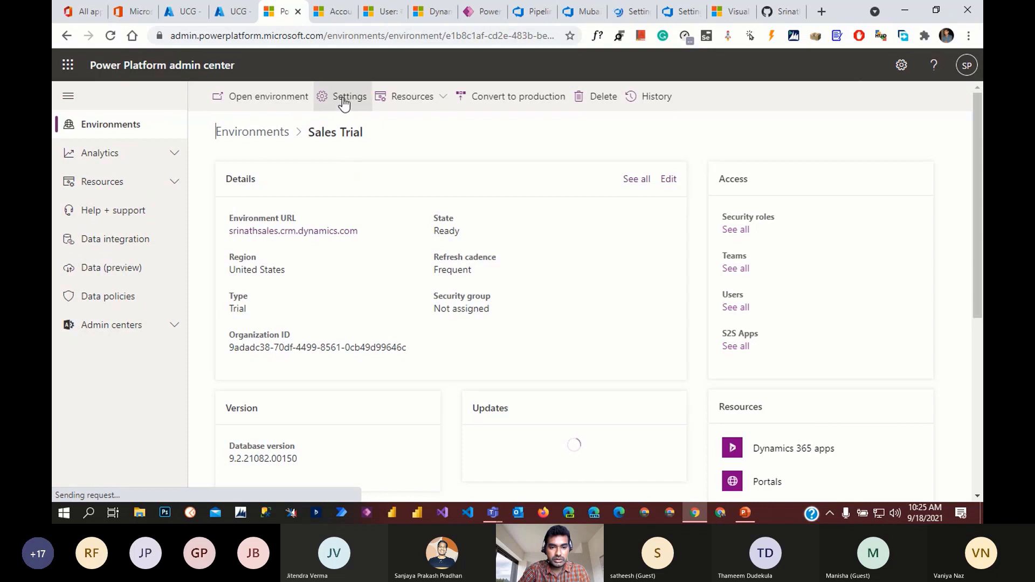
pyautogui.click(343, 103)
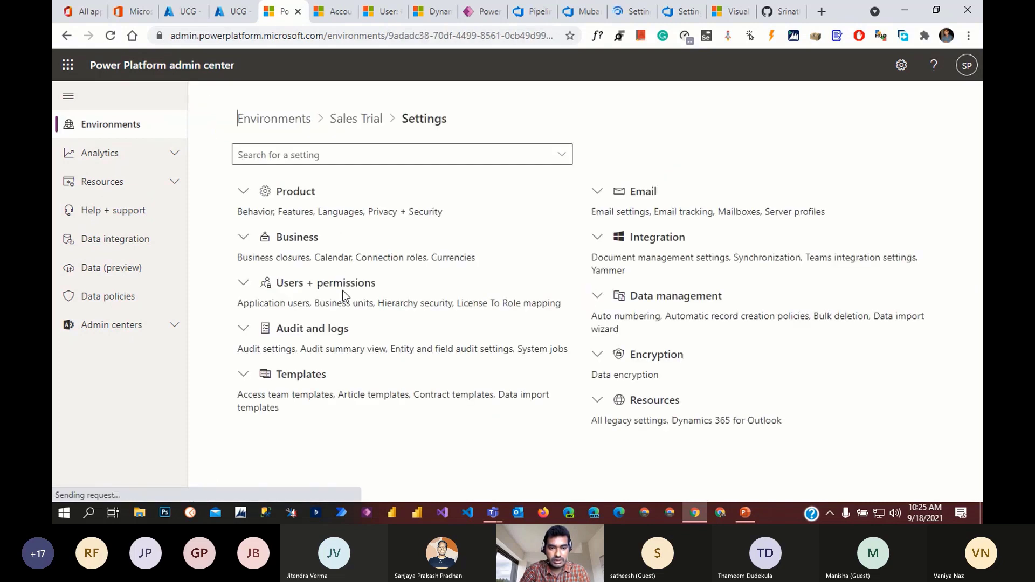
pyautogui.click(246, 284)
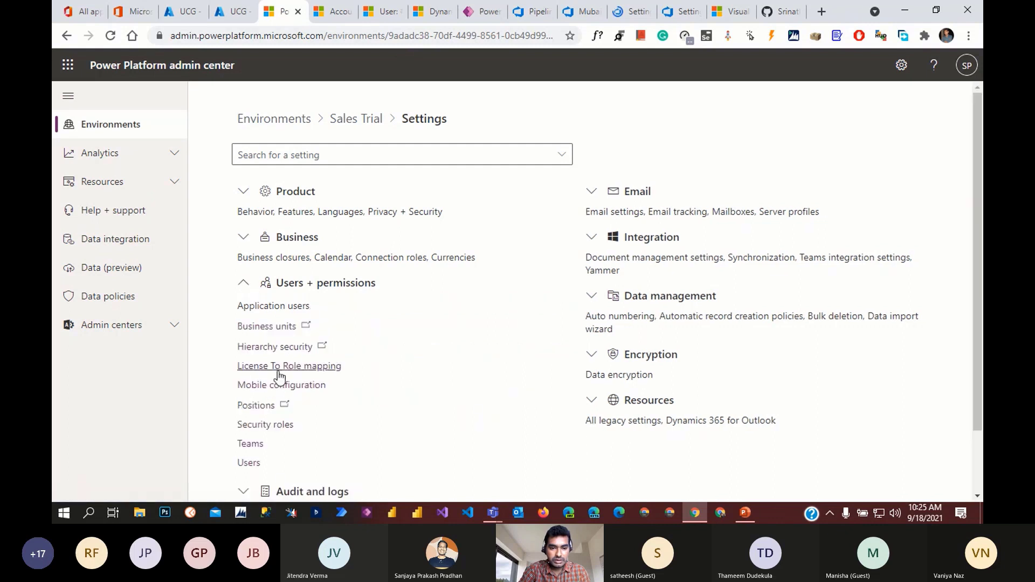
pyautogui.click(275, 307)
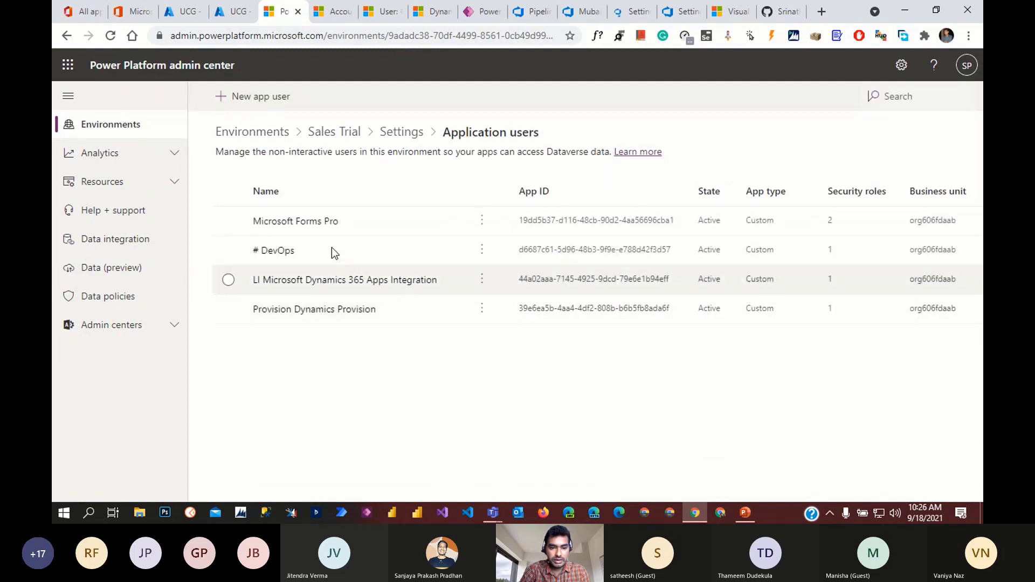
# - Start a new app user with the UCG app and business unit org606fdaab
pyautogui.click(259, 99)
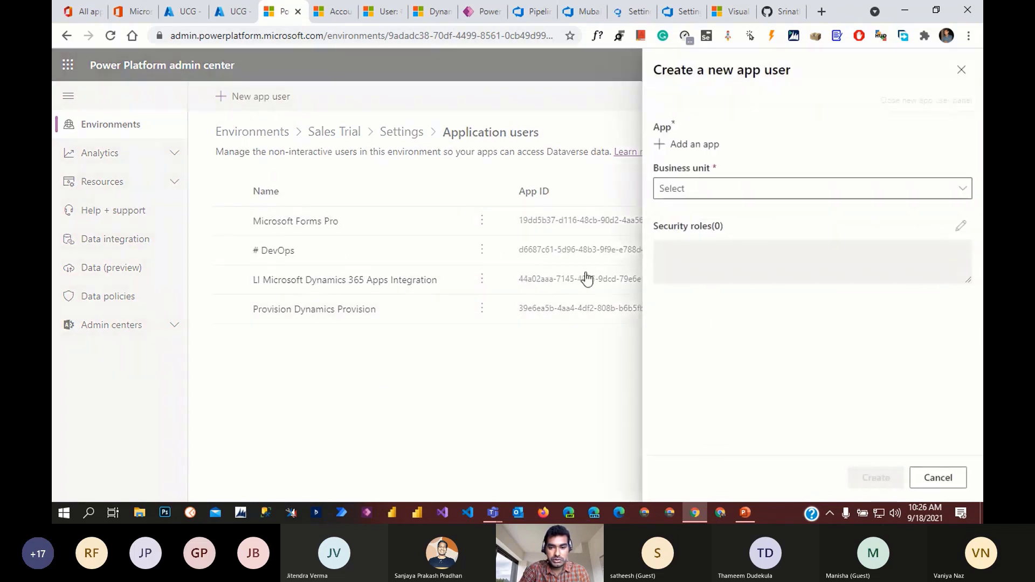
pyautogui.click(698, 152)
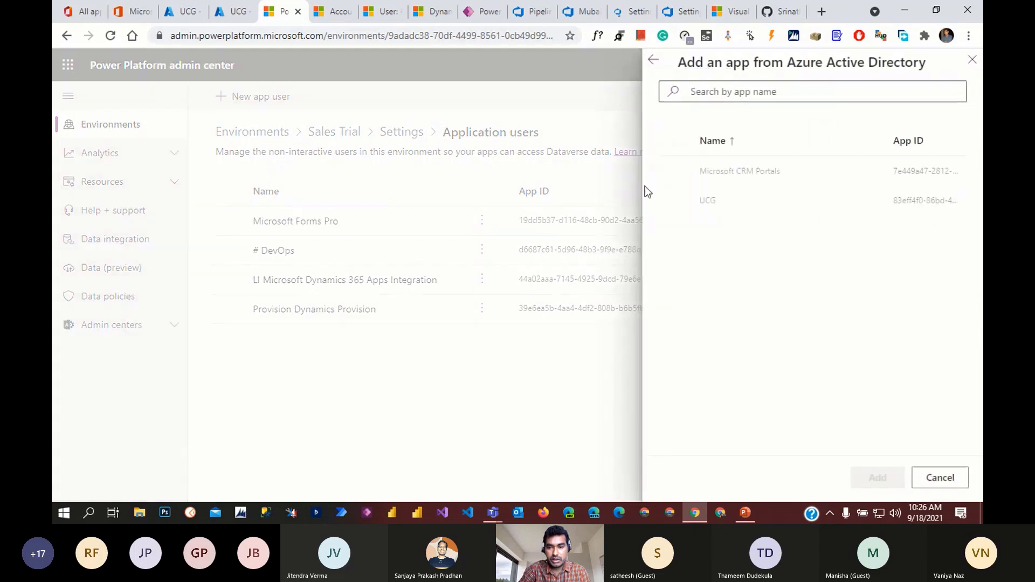
pyautogui.click(676, 202)
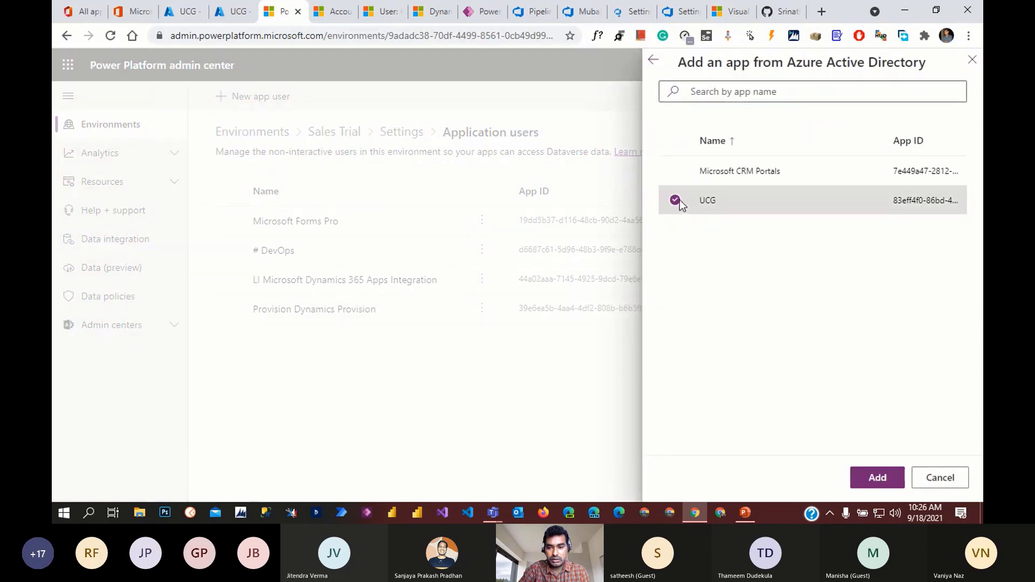
pyautogui.click(876, 479)
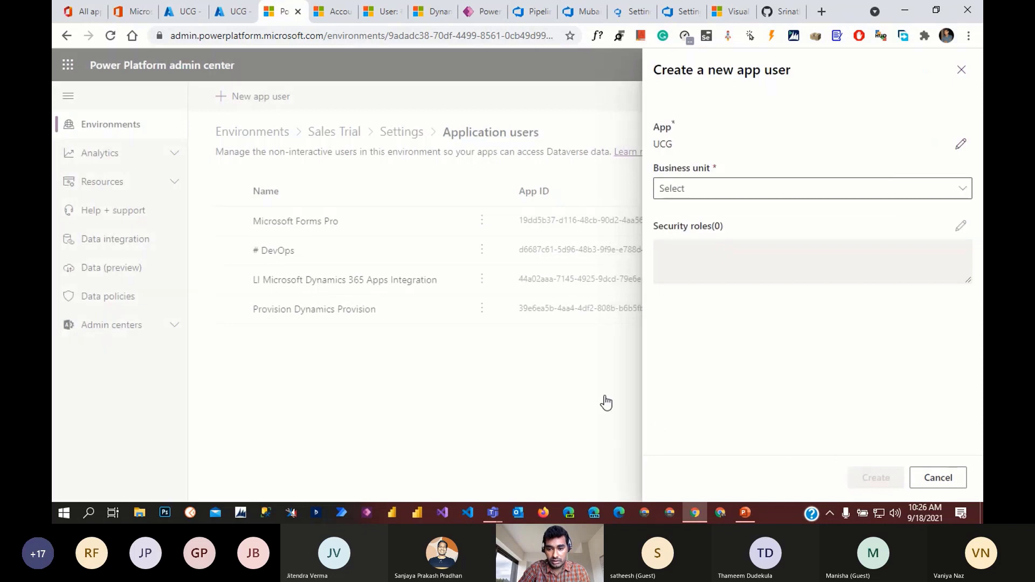
pyautogui.click(782, 194)
pyautogui.click(710, 209)
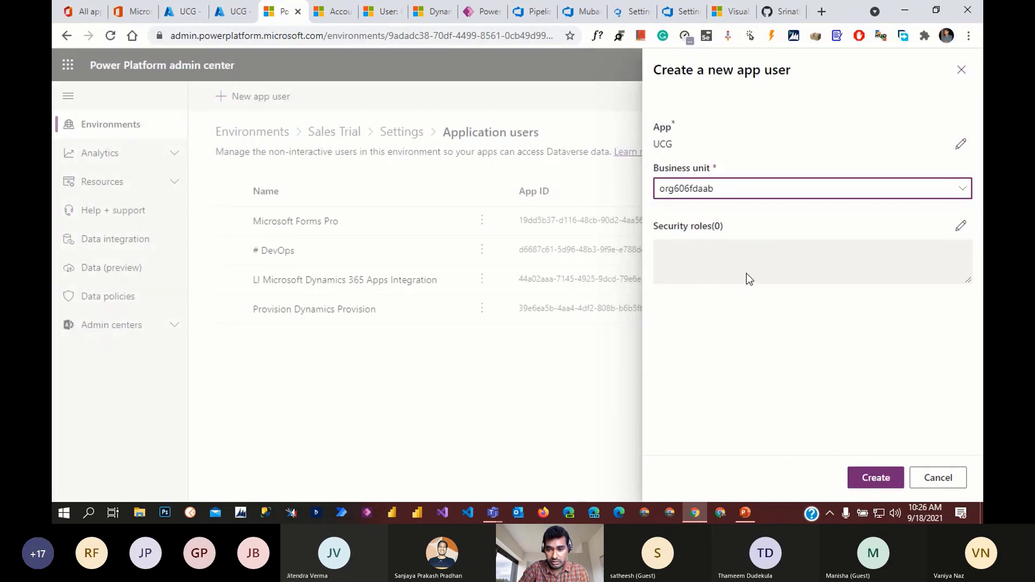
# - Give UCG the System Administrator role, create the app user, and return to DevOps
pyautogui.click(961, 226)
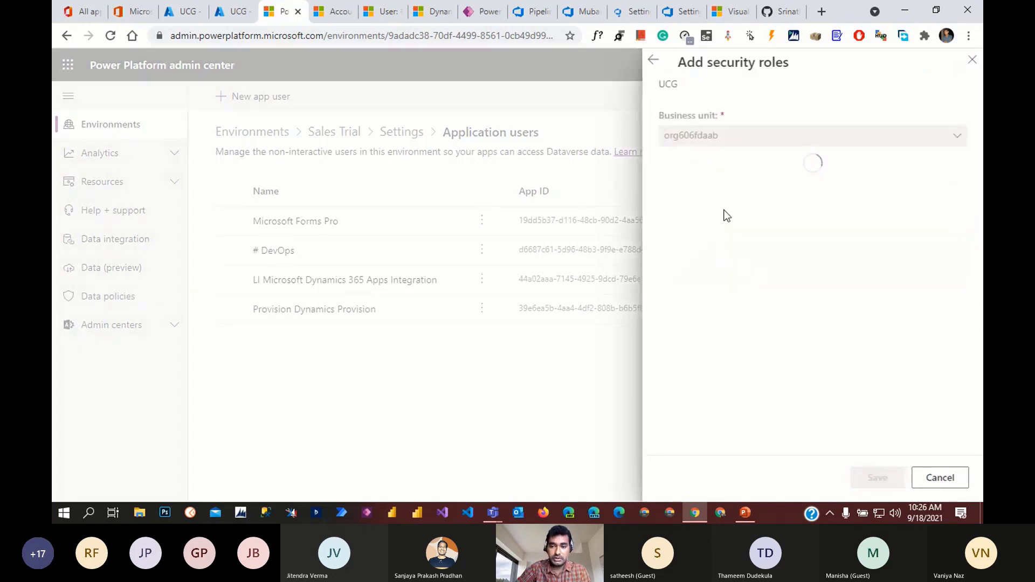
pyautogui.scroll(-20, 749, 246)
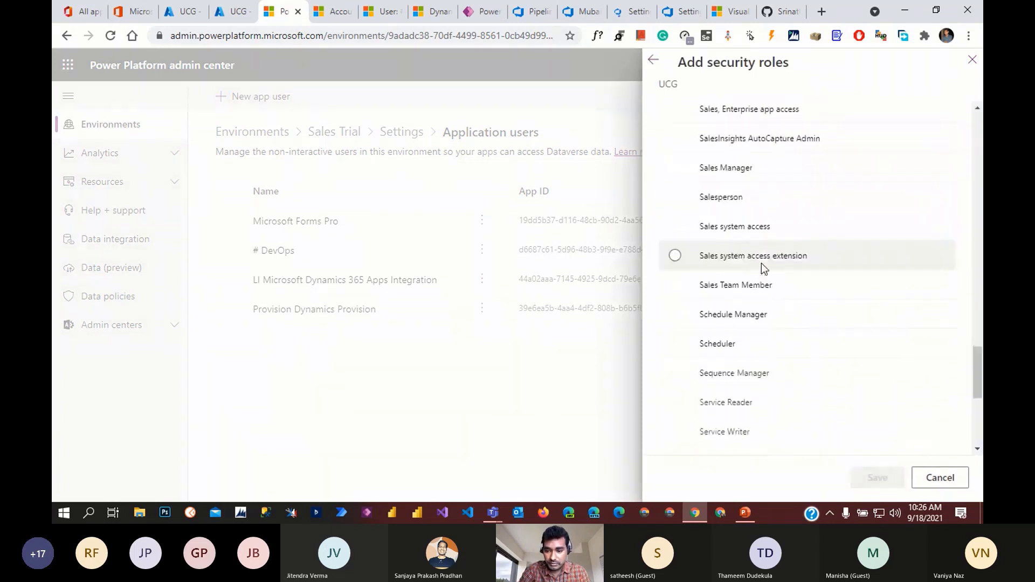
pyautogui.scroll(-5, 761, 264)
pyautogui.click(812, 280)
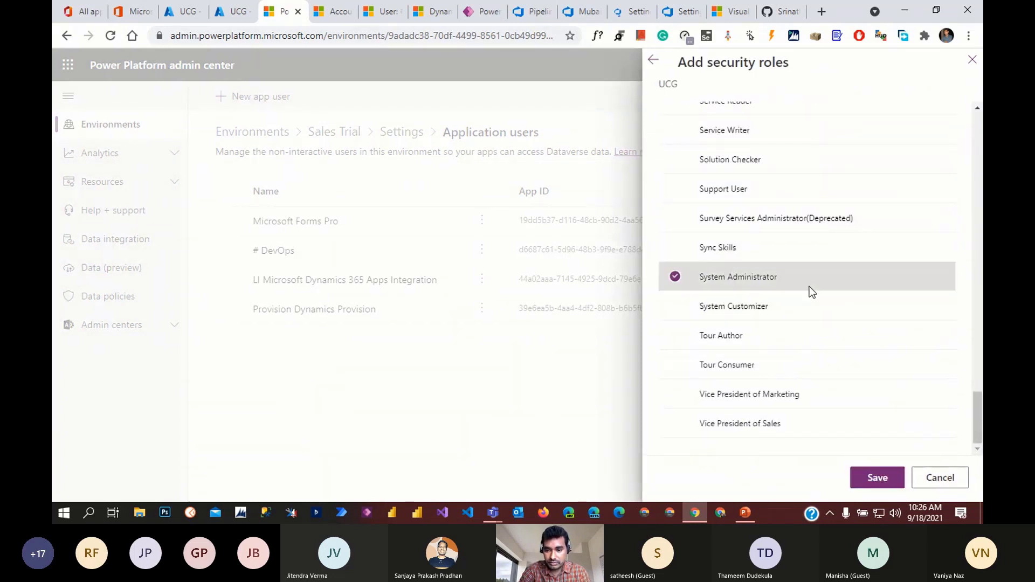
pyautogui.click(878, 479)
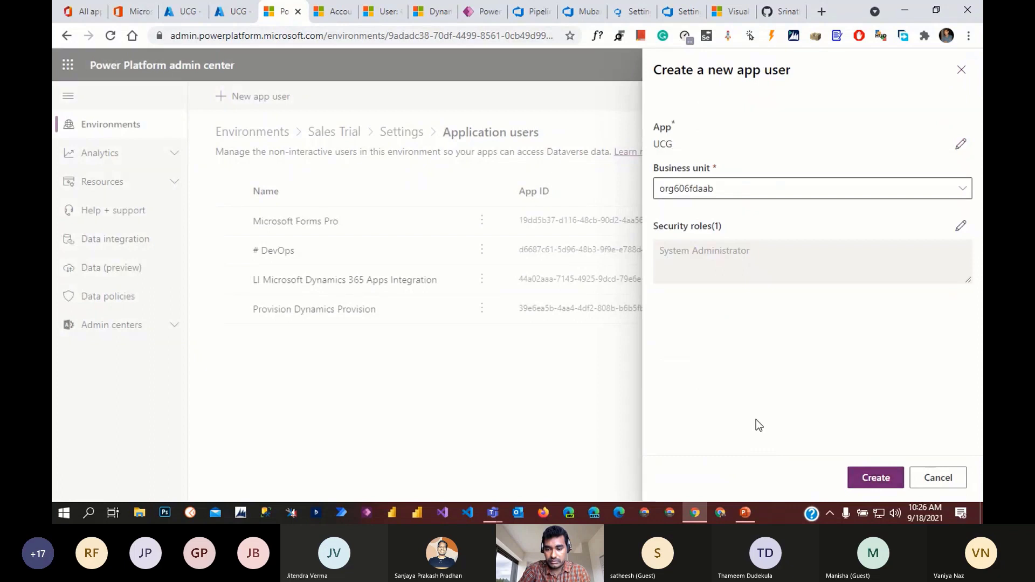
pyautogui.click(875, 479)
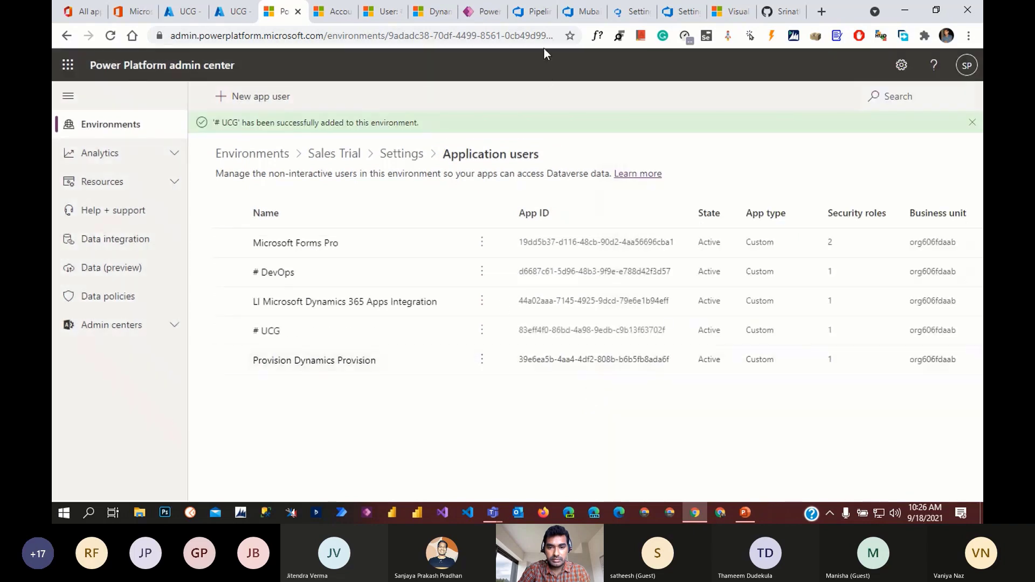
pyautogui.click(591, 10)
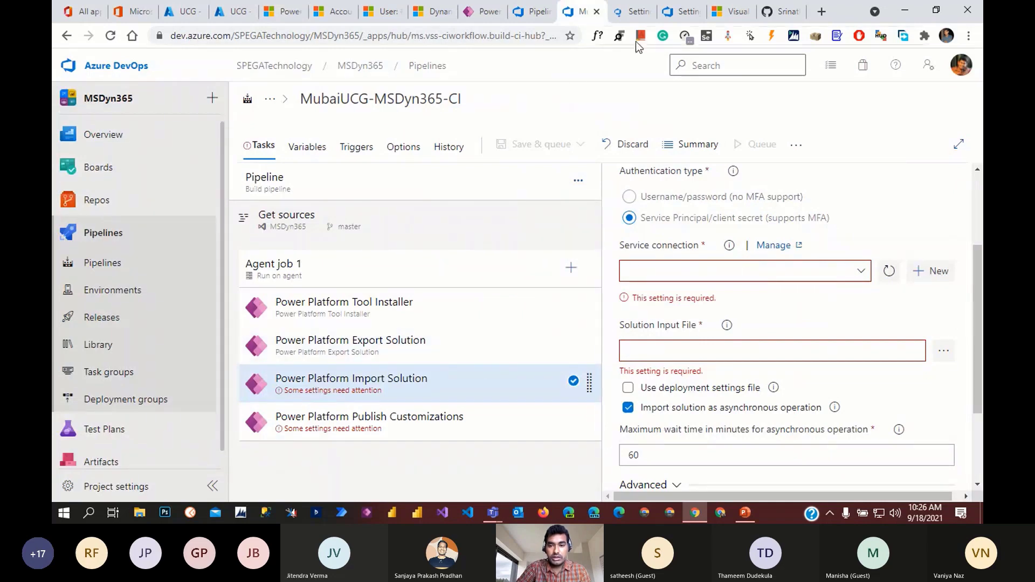
pyautogui.click(631, 11)
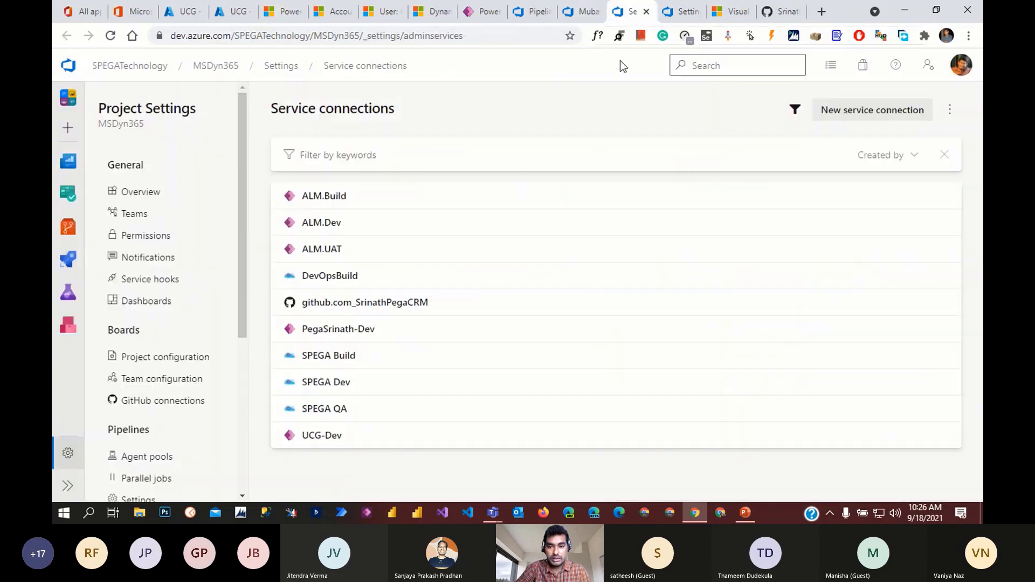
# - Begin a new Power Platform service connection
pyautogui.click(868, 116)
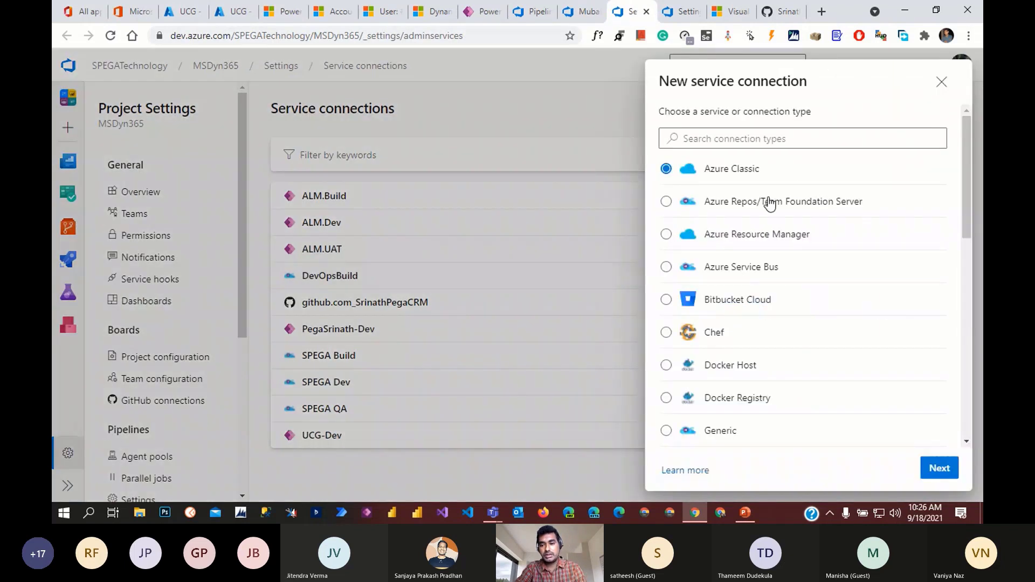
pyautogui.scroll(-8, 771, 270)
pyautogui.click(757, 351)
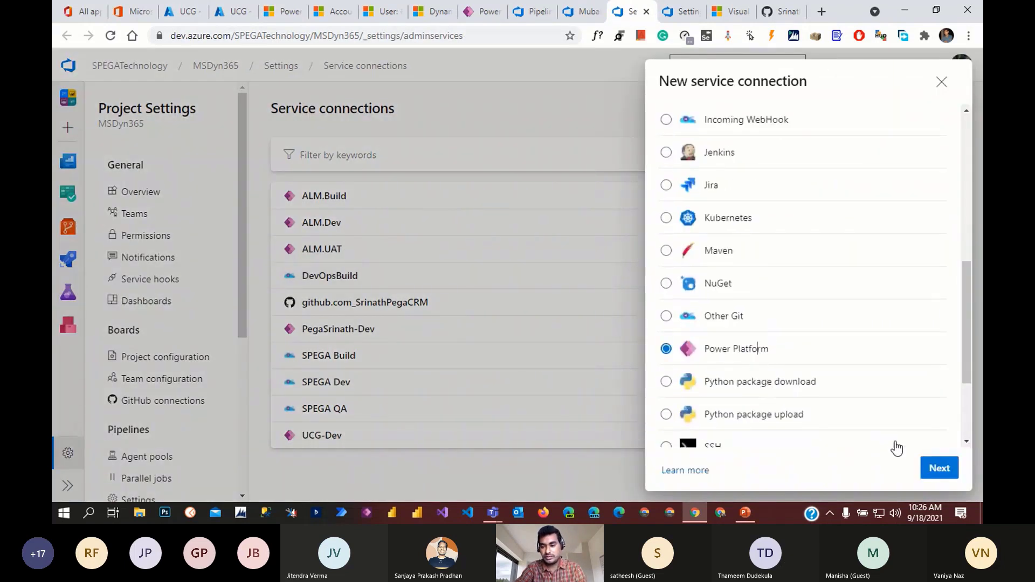
pyautogui.click(940, 468)
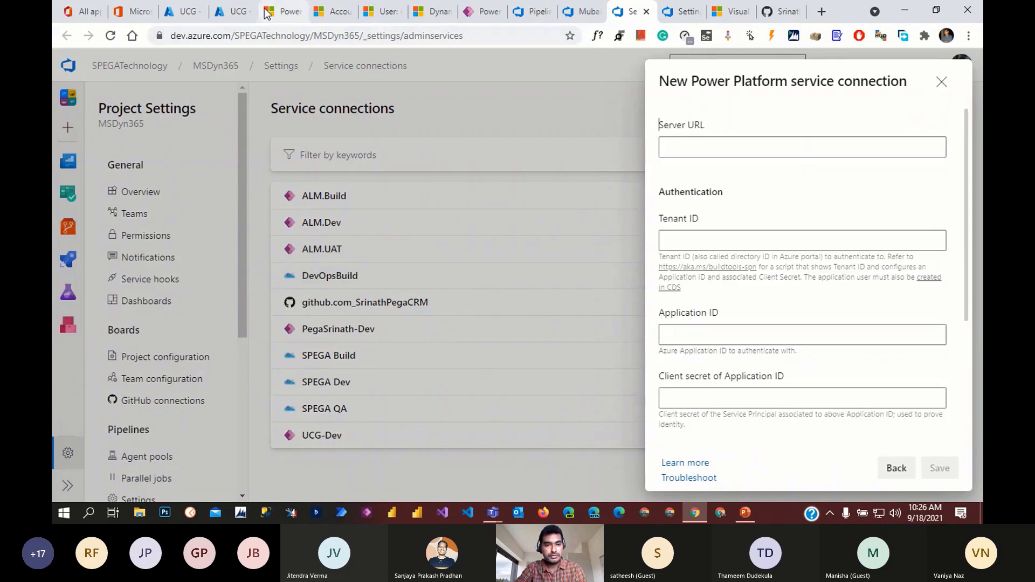
# - Copy the Sales Trial environment URL and go to the form's Server URL field
pyautogui.click(283, 11)
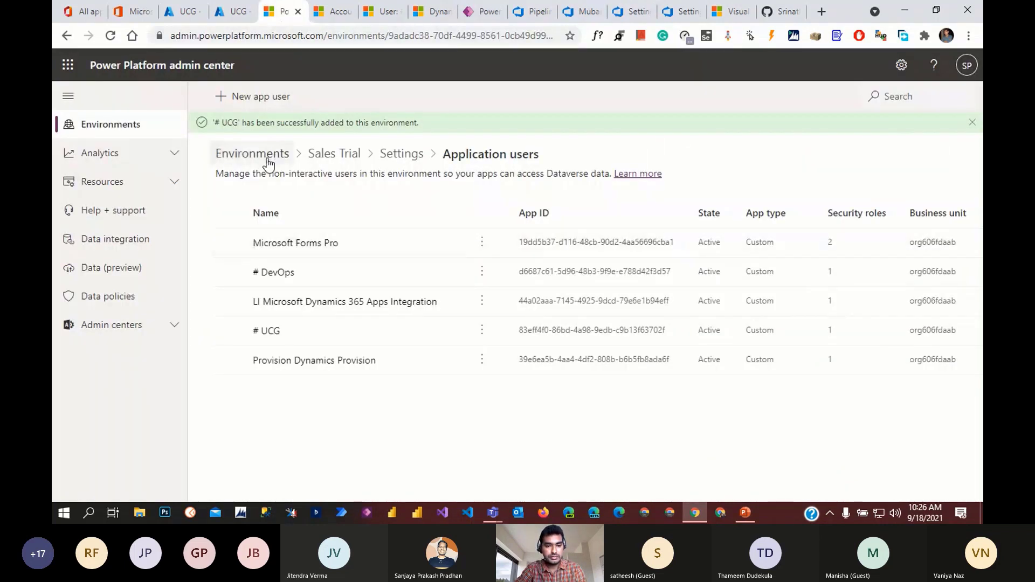
pyautogui.click(333, 157)
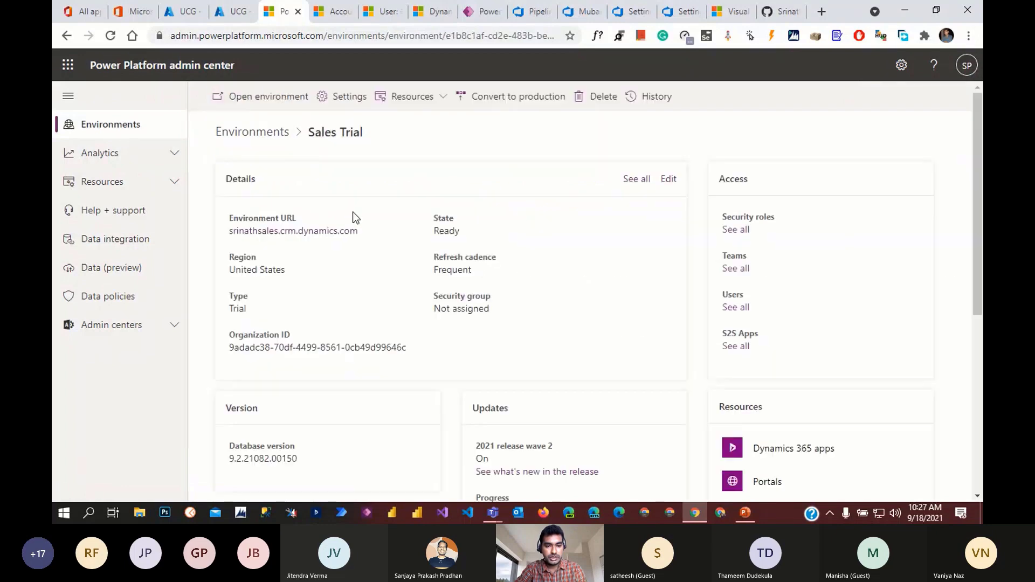
pyautogui.rightClick(296, 237)
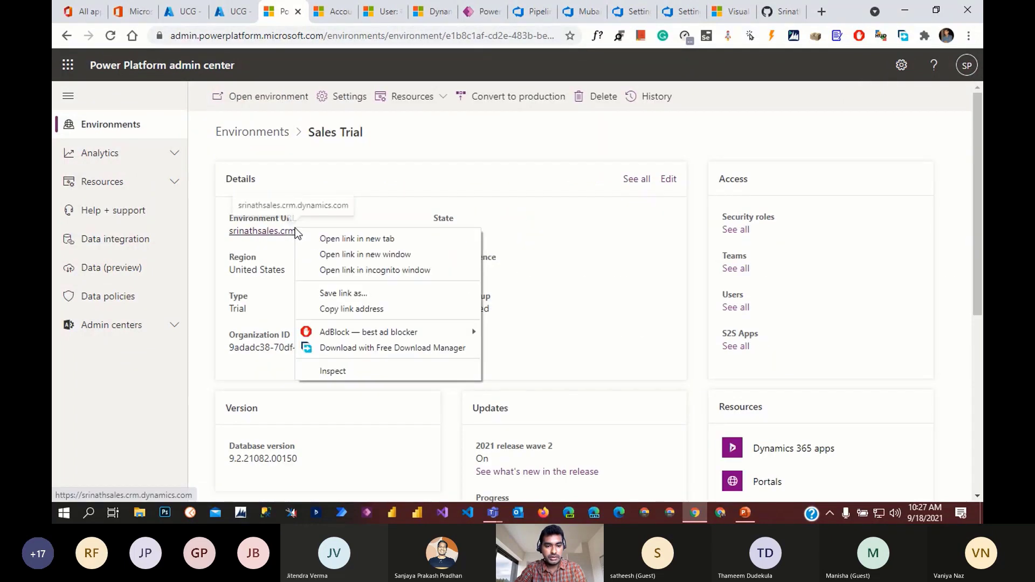
pyautogui.click(353, 306)
pyautogui.click(628, 11)
pyautogui.click(708, 145)
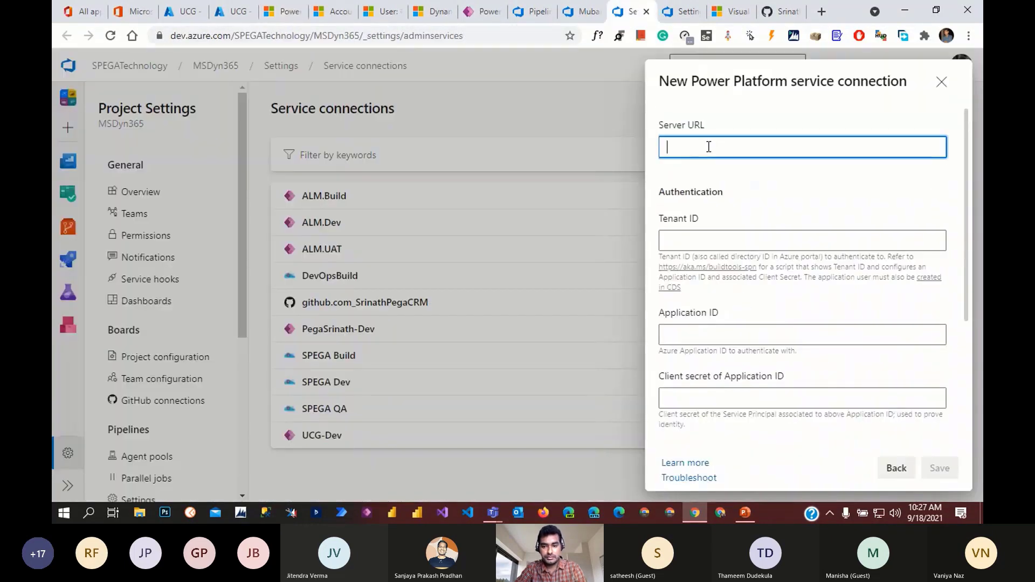
# - Paste the server URL and the UCG app registration's tenant ID into the new Power Platform connection
pyautogui.hotkey('ctrl', 'v')
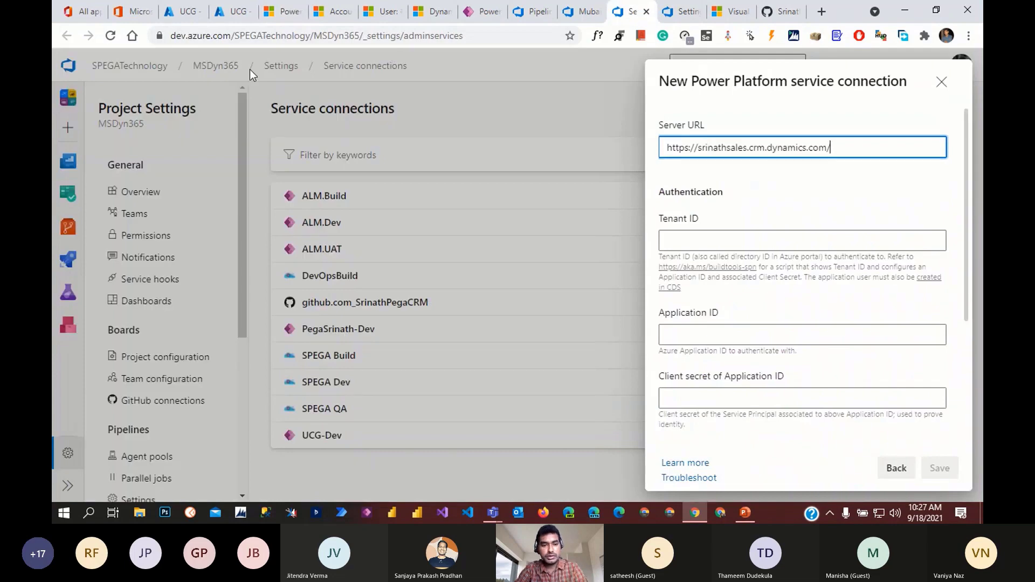
pyautogui.click(182, 12)
pyautogui.click(270, 177)
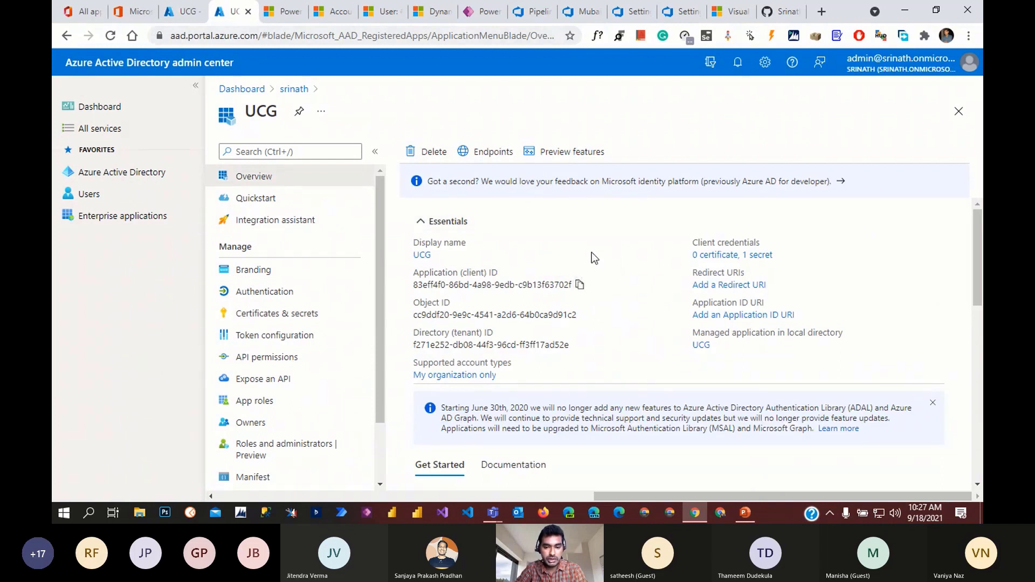
pyautogui.click(577, 346)
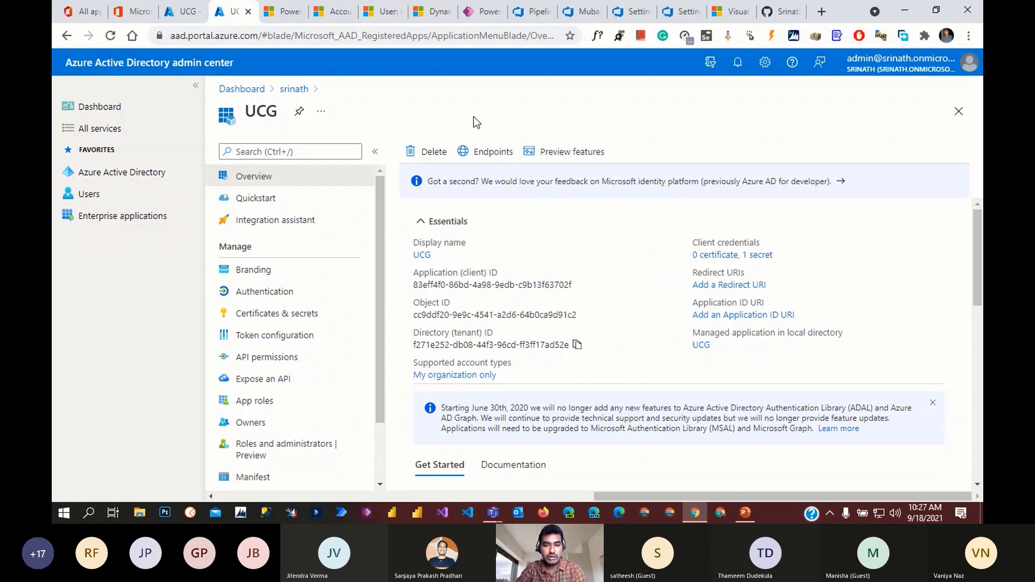
pyautogui.click(677, 11)
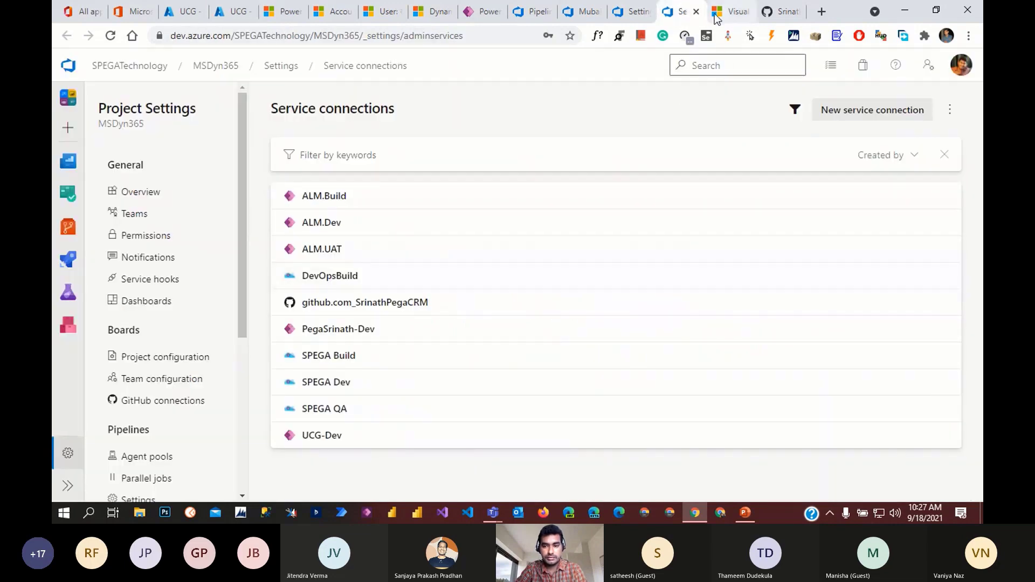
pyautogui.click(627, 7)
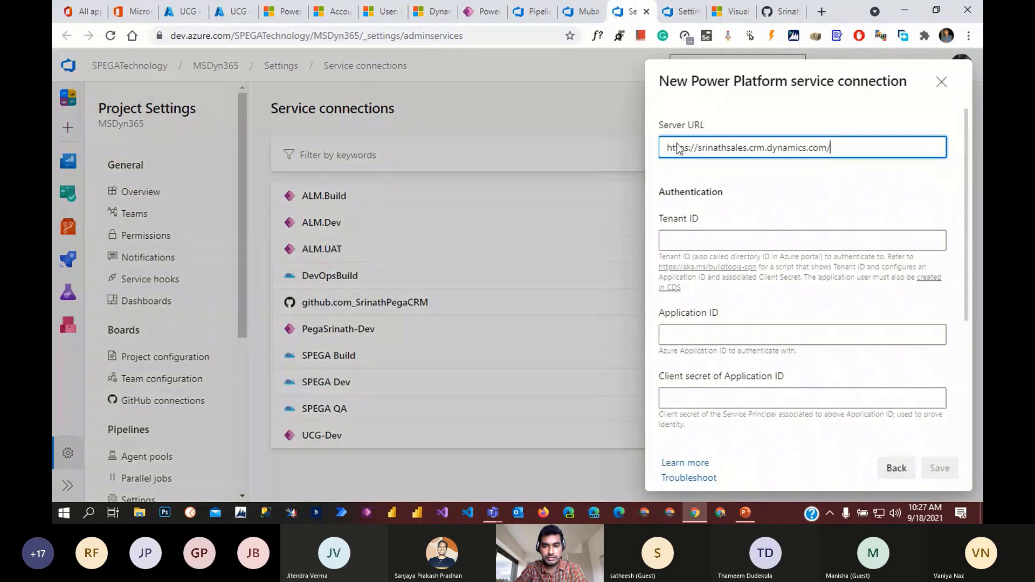
pyautogui.click(720, 248)
pyautogui.hotkey('ctrl', 'v')
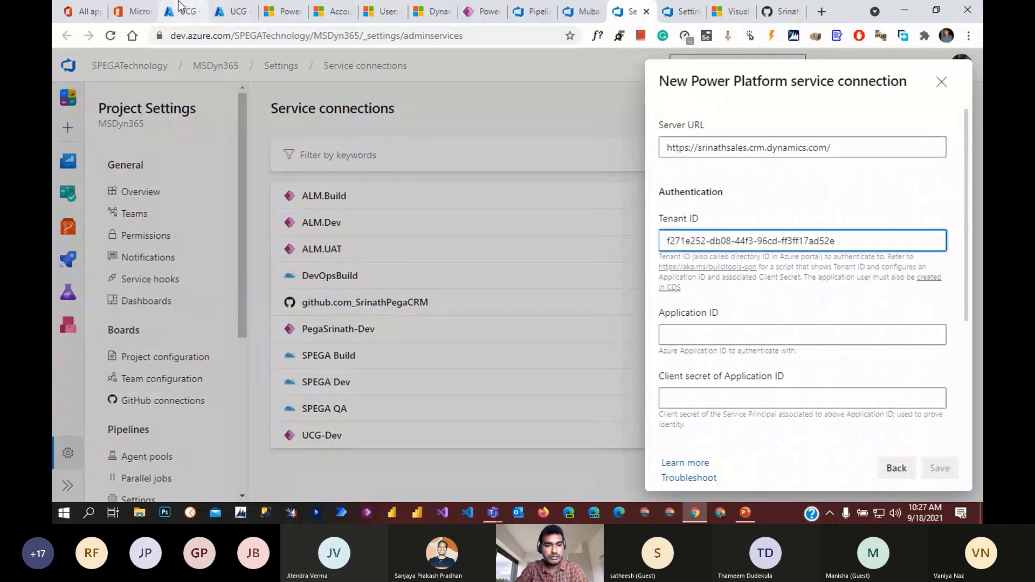
# - Copy the UCG application (client) ID and client secret from Azure into the connection form
pyautogui.click(227, 11)
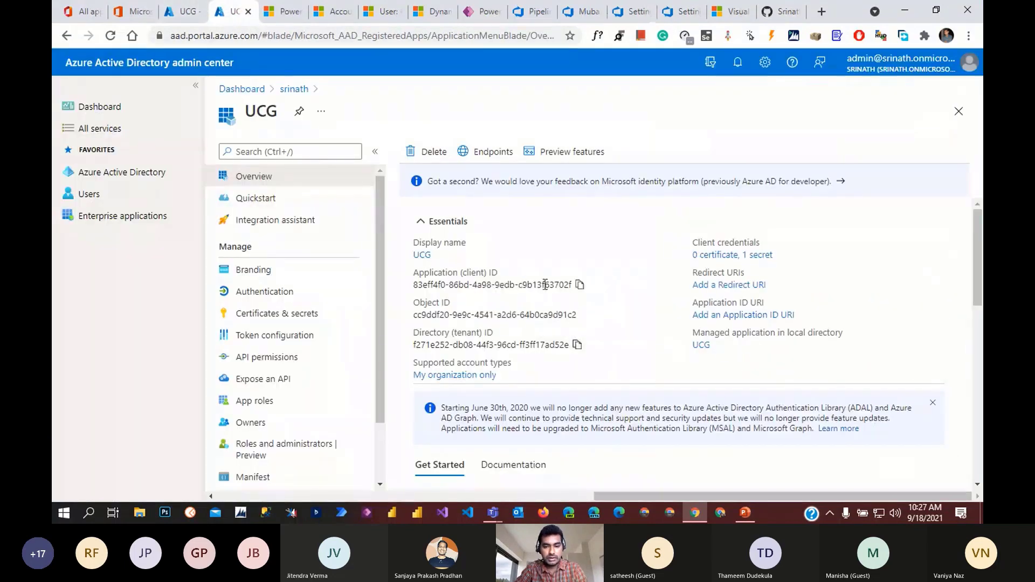
pyautogui.click(580, 285)
pyautogui.click(633, 11)
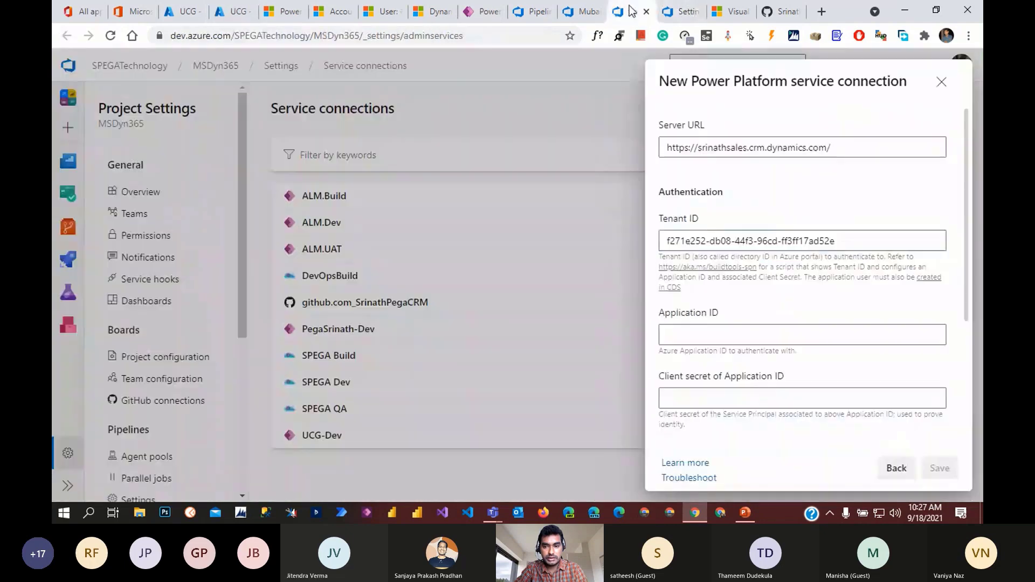
pyautogui.click(715, 327)
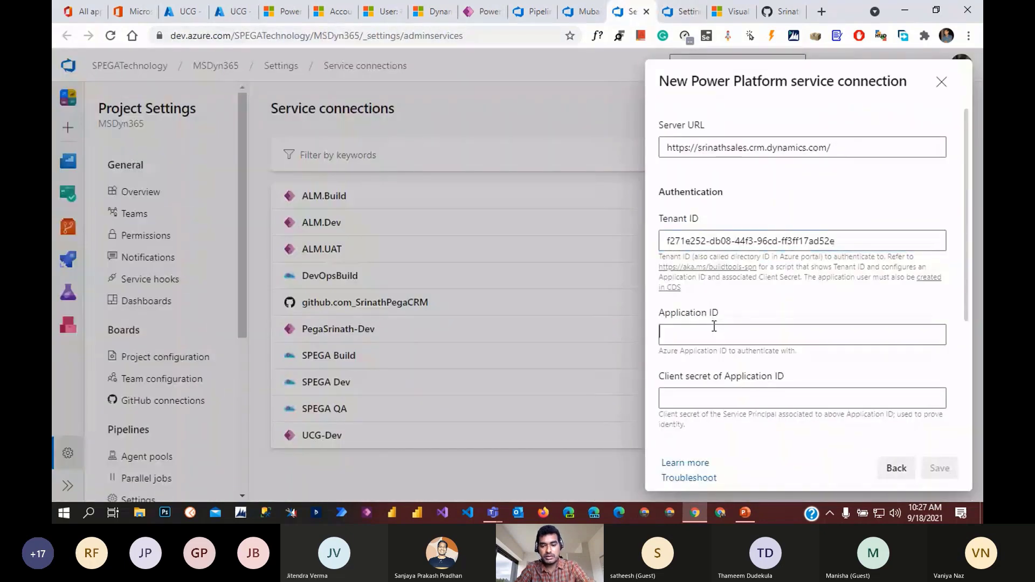
pyautogui.hotkey('ctrl', 'v')
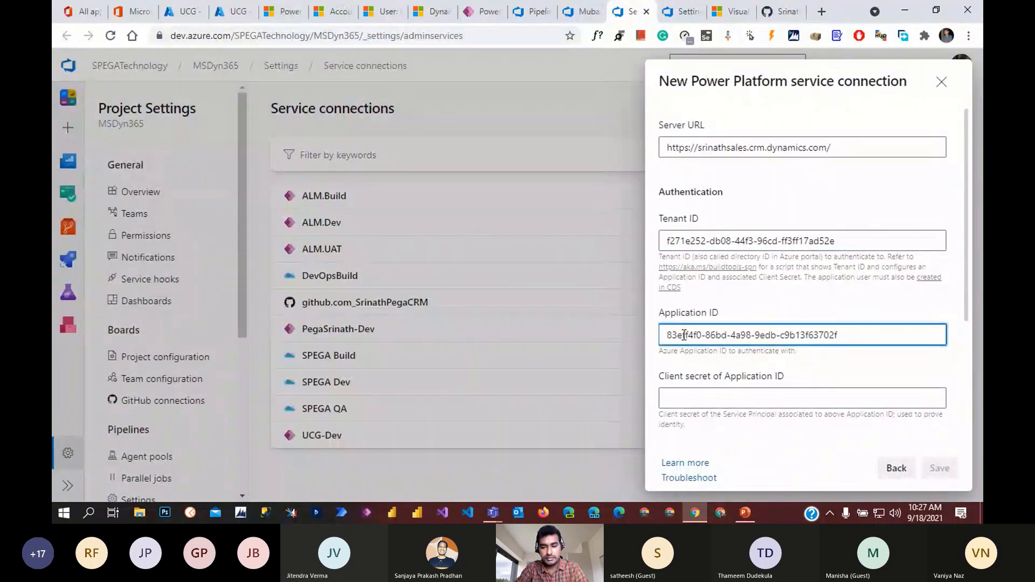
pyautogui.click(179, 11)
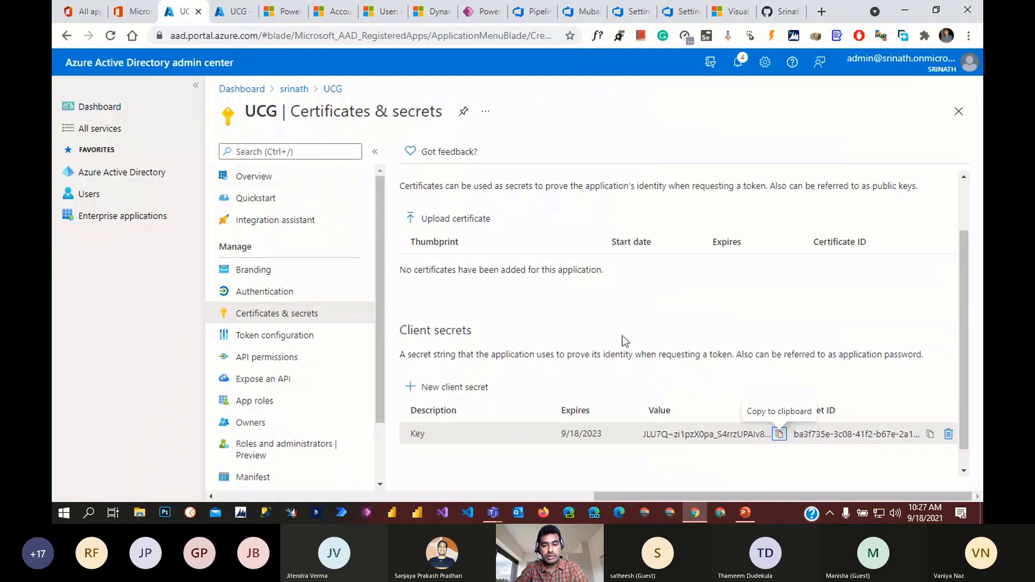
pyautogui.scroll(-1, 755, 422)
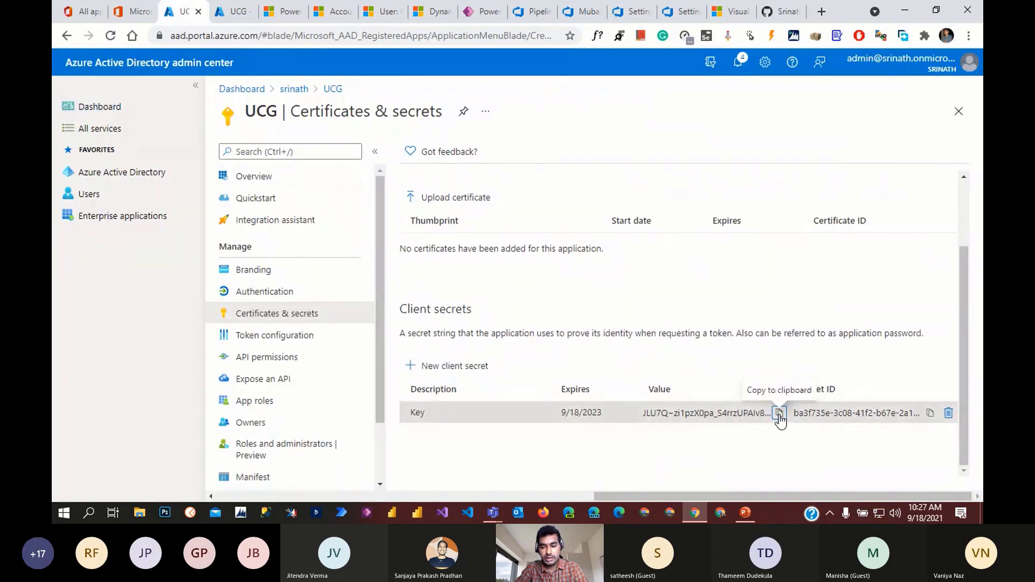
pyautogui.click(780, 414)
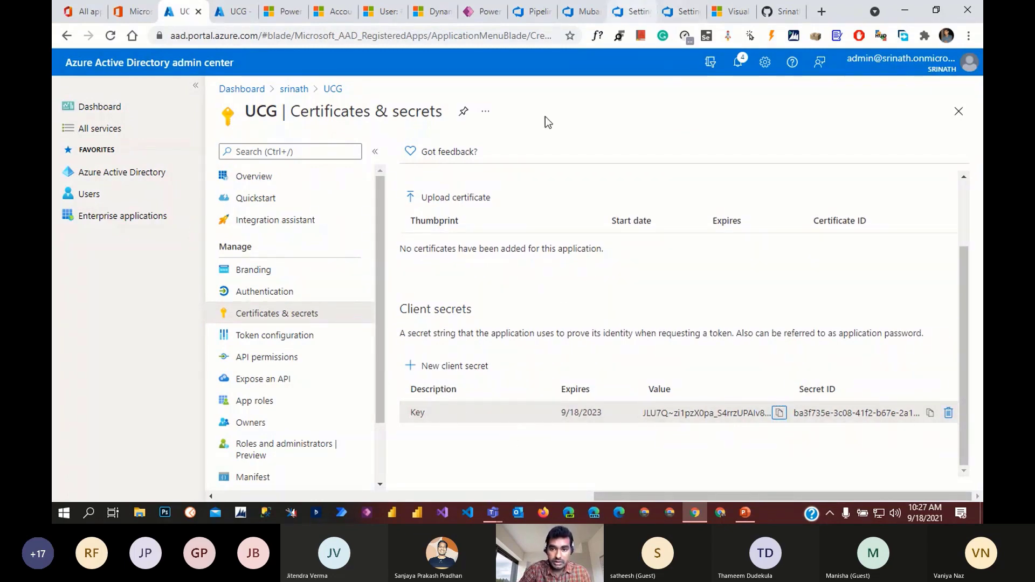
pyautogui.click(624, 12)
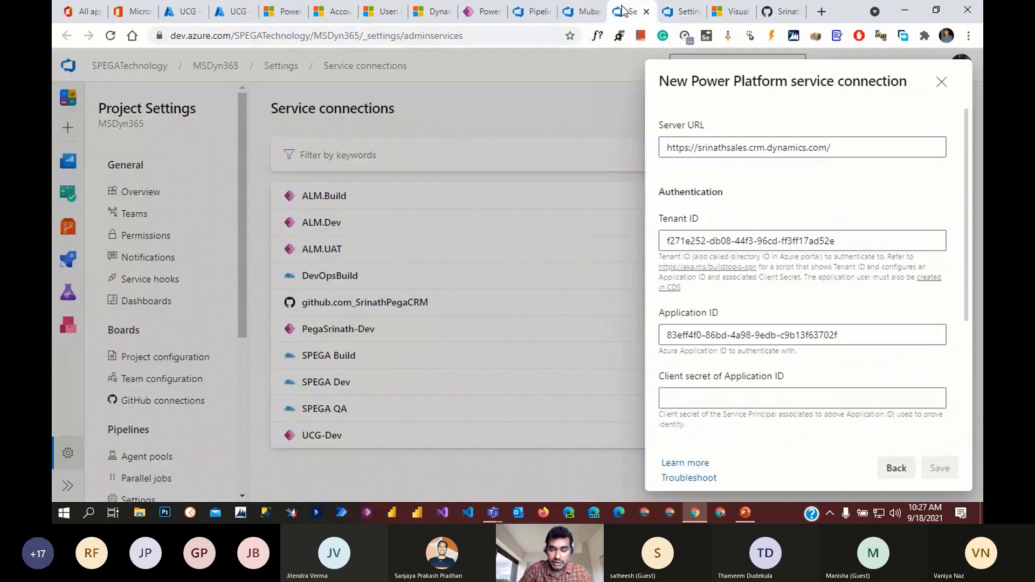
pyautogui.click(708, 398)
pyautogui.hotkey('ctrl', 'v')
# - Name the service connection UCG-Build and save it
pyautogui.scroll(-3, 718, 403)
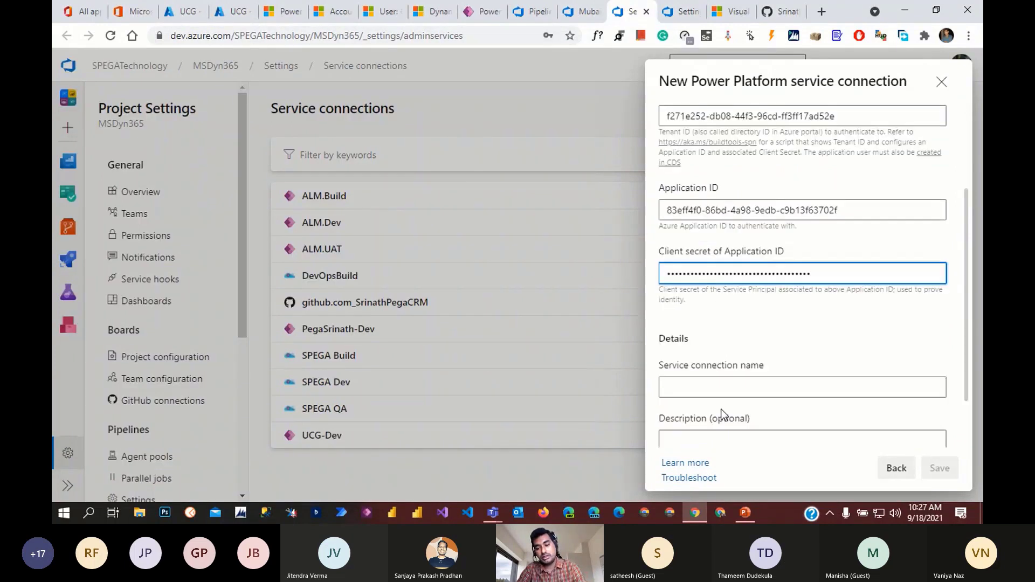
pyautogui.click(699, 376)
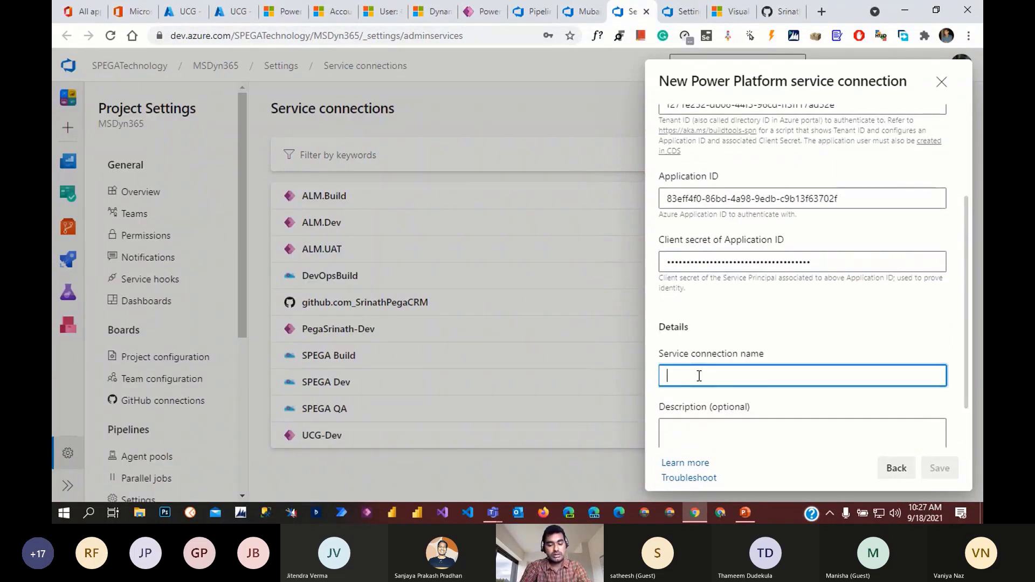
pyautogui.write('UCG-')
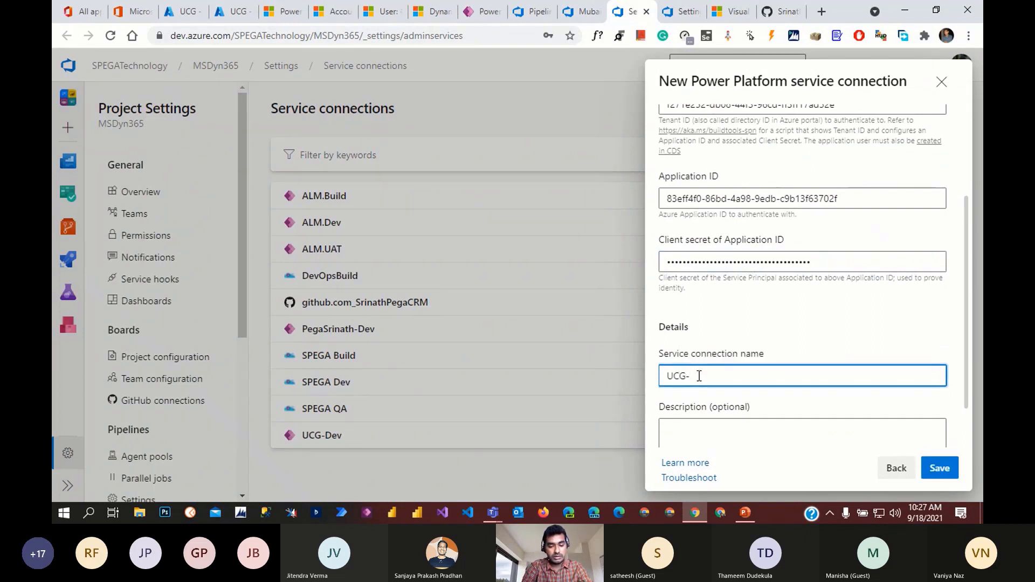
pyautogui.write('Build')
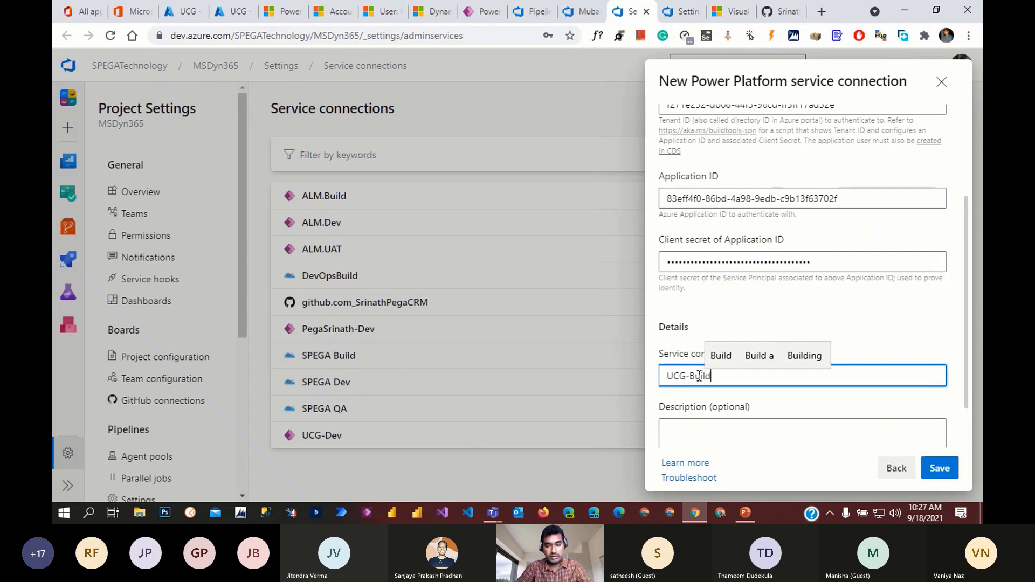
pyautogui.click(937, 468)
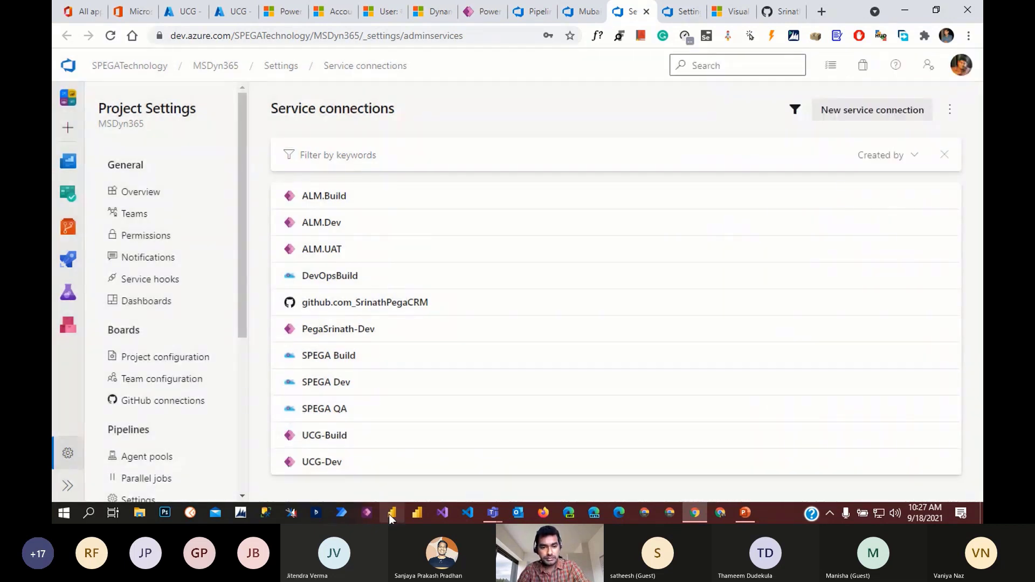
# - Set Import Solution to use UCG-Build and take the Export task's output path as its input file
pyautogui.click(583, 13)
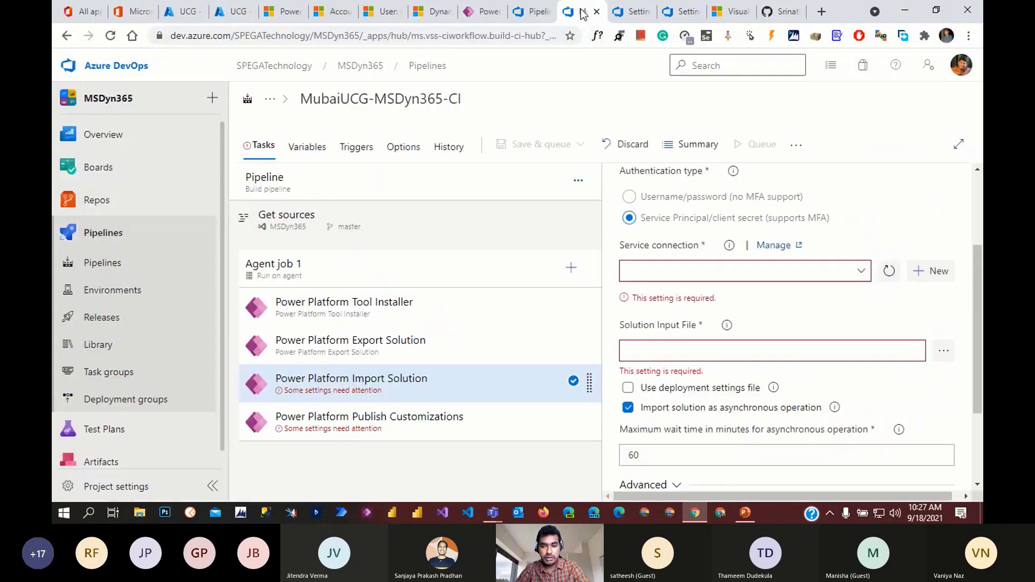
pyautogui.click(861, 272)
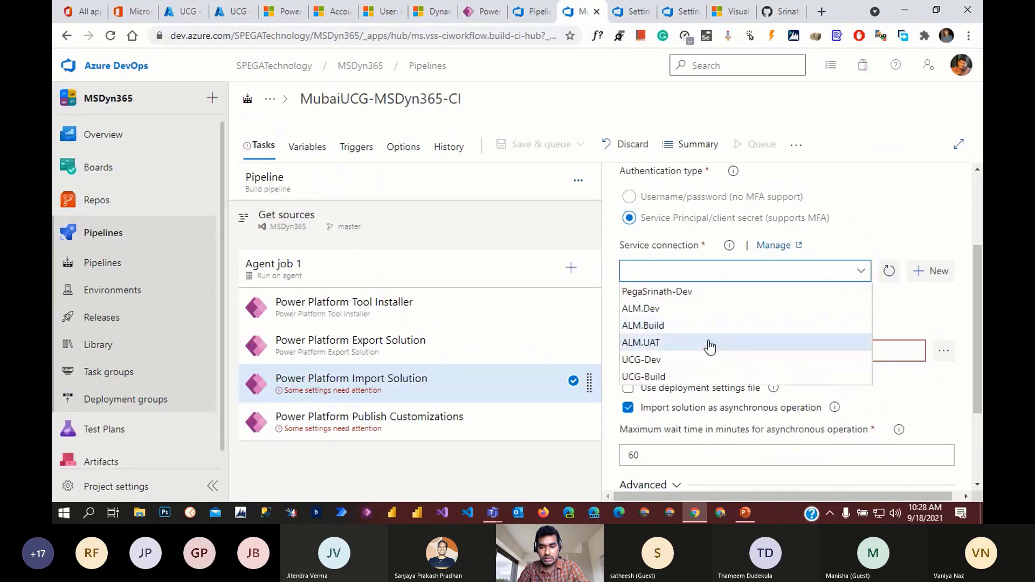
pyautogui.click(678, 377)
pyautogui.scroll(-2, 813, 350)
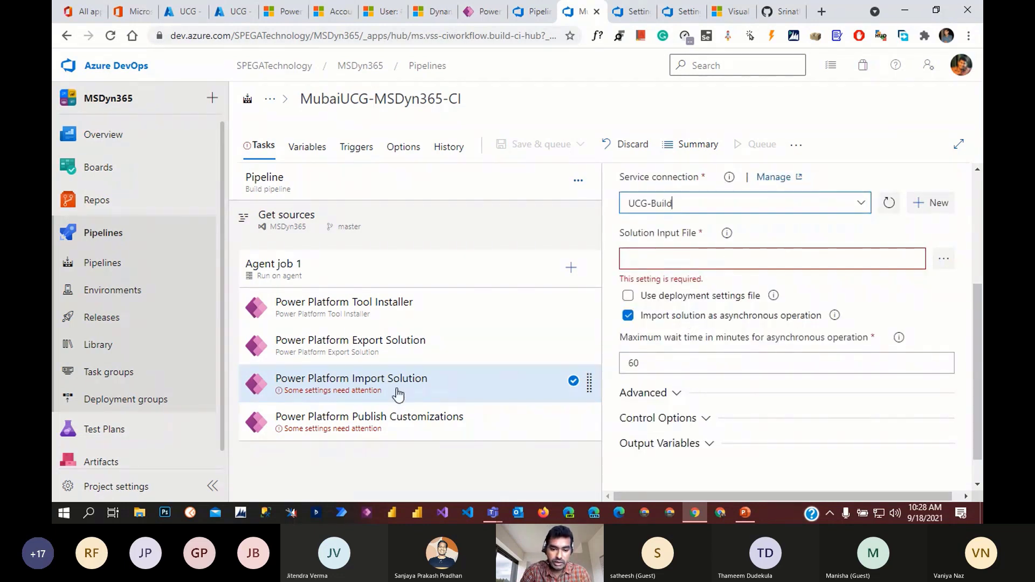
pyautogui.click(418, 346)
pyautogui.scroll(-2, 736, 409)
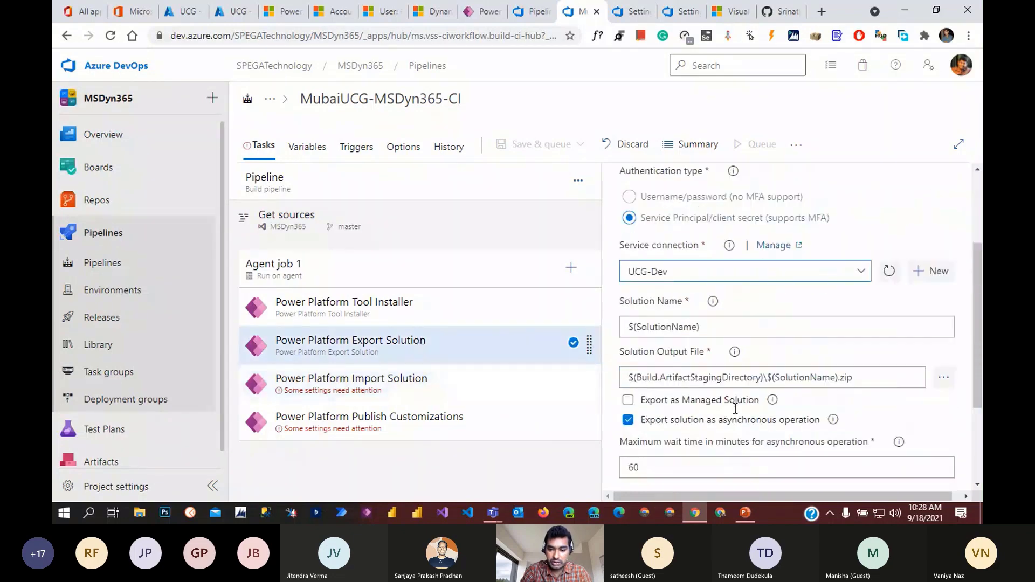
pyautogui.moveTo(898, 381); pyautogui.dragTo(609, 372)
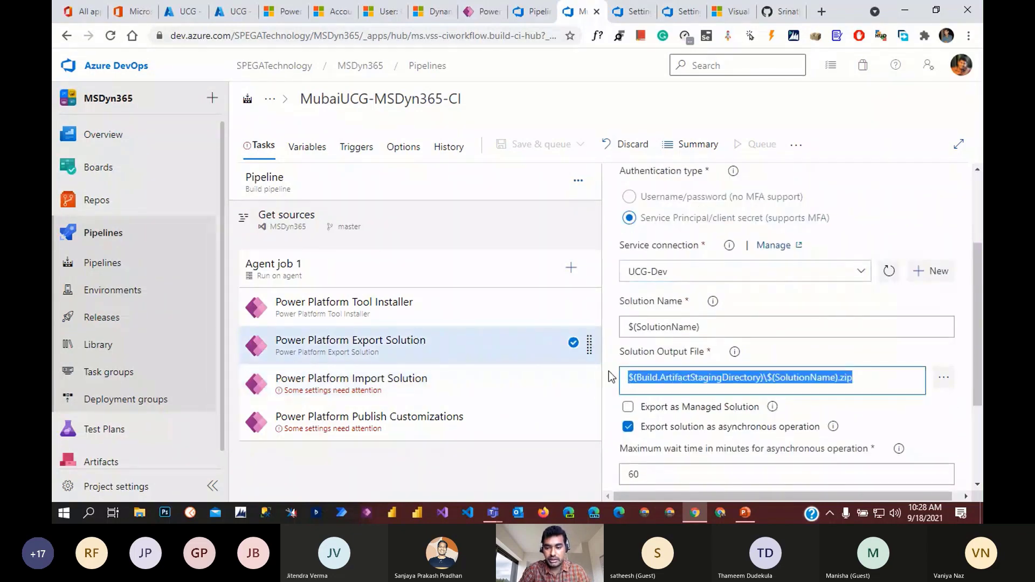
pyautogui.click(414, 383)
pyautogui.scroll(-2, 690, 348)
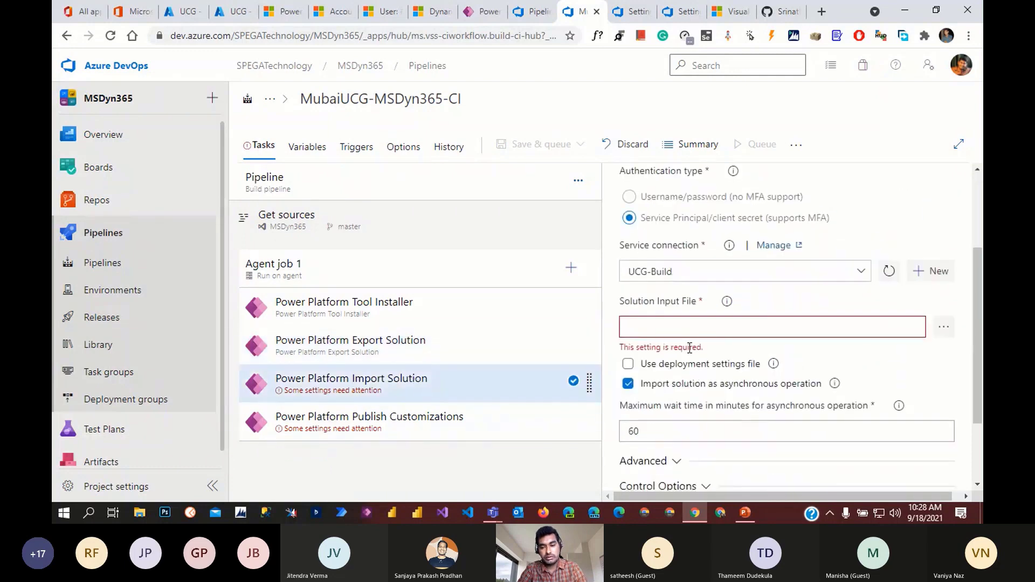
pyautogui.hotkey('ctrl', 'v')
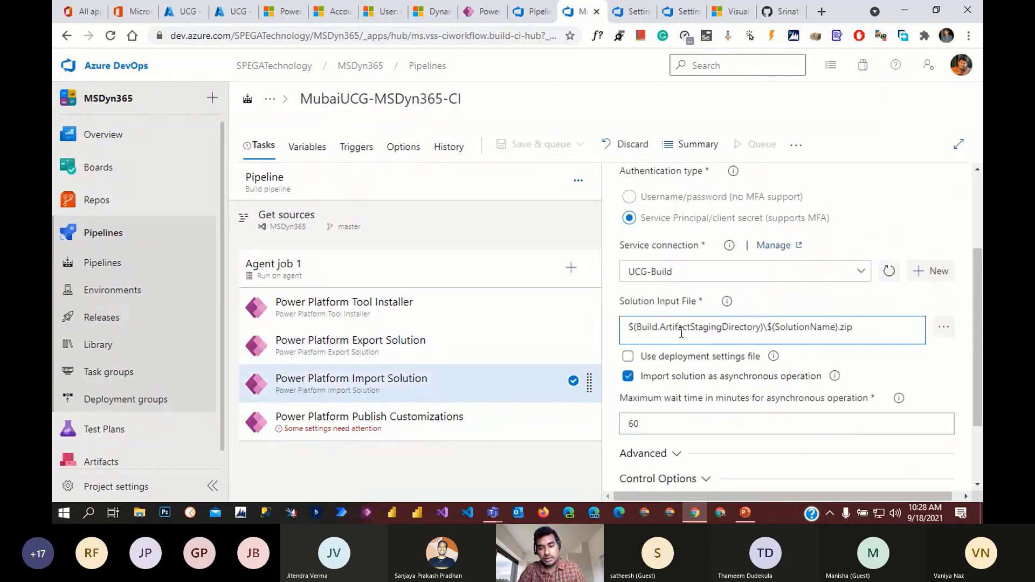
# - Switch Publish Customizations to service principal authentication using the UCG-Build connection
pyautogui.click(407, 426)
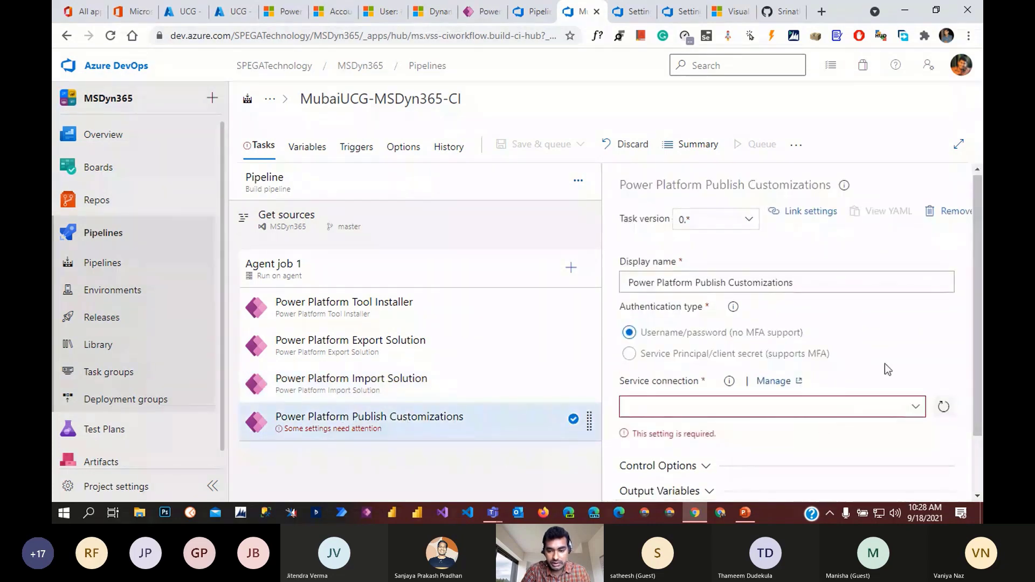
pyautogui.click(409, 389)
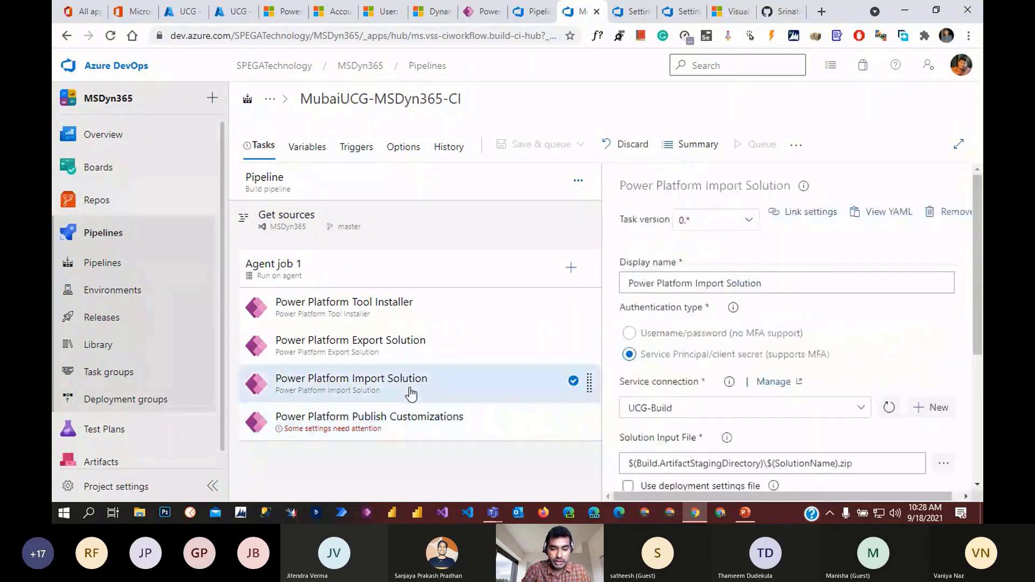
pyautogui.scroll(-1, 758, 375)
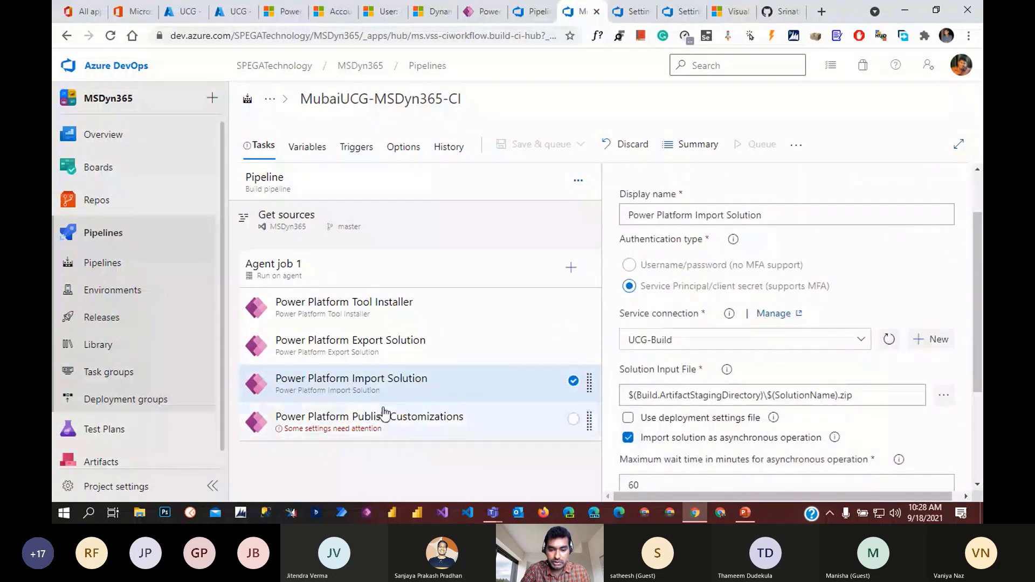
pyautogui.click(507, 426)
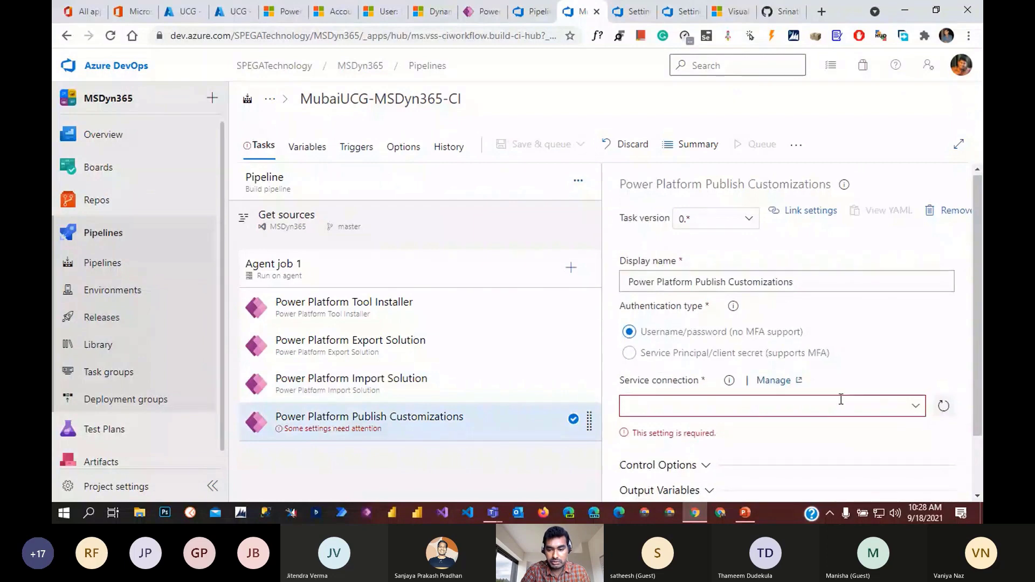
pyautogui.scroll(-1, 842, 400)
pyautogui.click(628, 286)
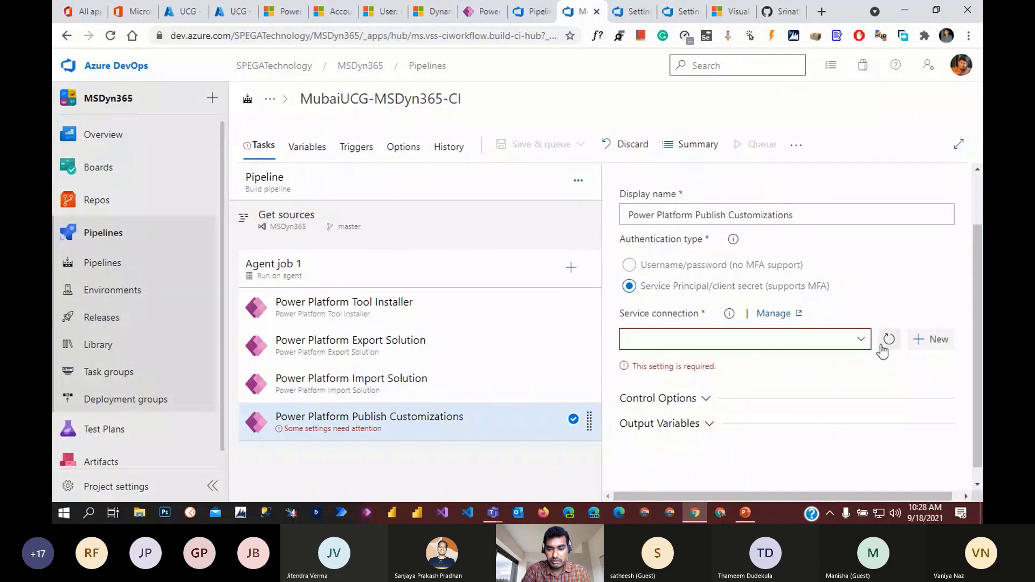
pyautogui.click(864, 341)
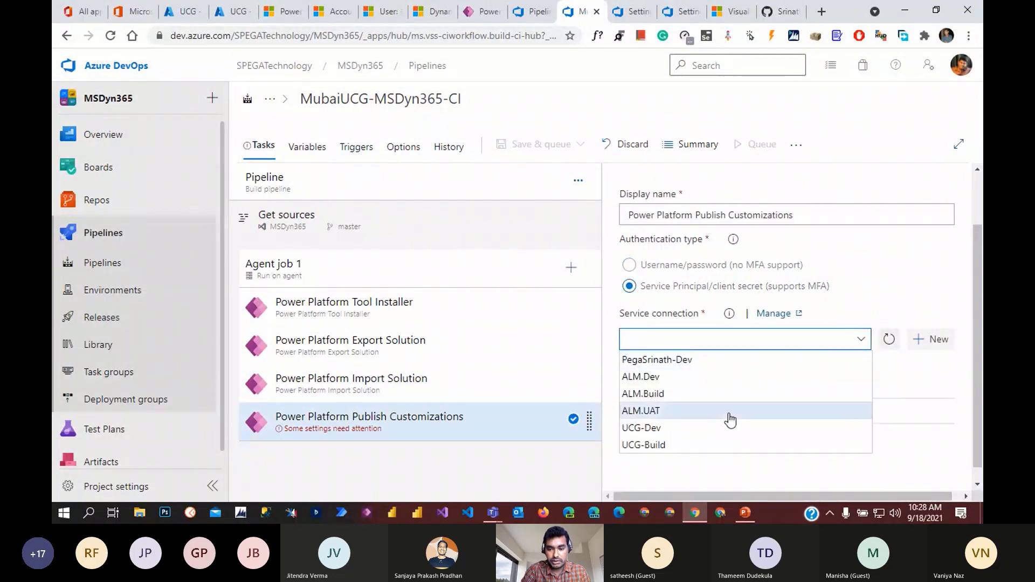
pyautogui.click(674, 445)
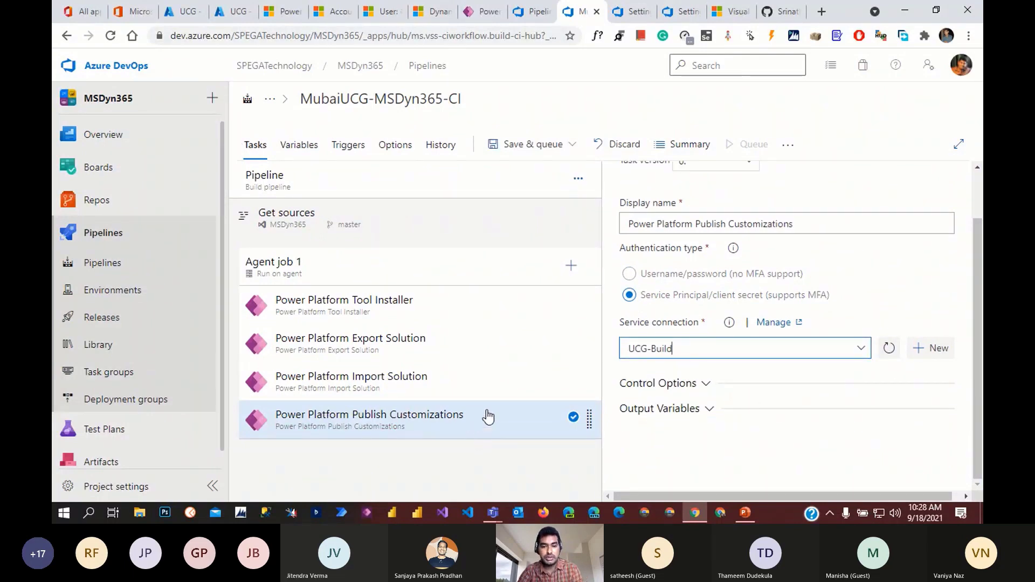
# - Save the MubaiUCG-MSDyn365-CI pipeline changes without queueing
pyautogui.click(566, 144)
pyautogui.click(525, 196)
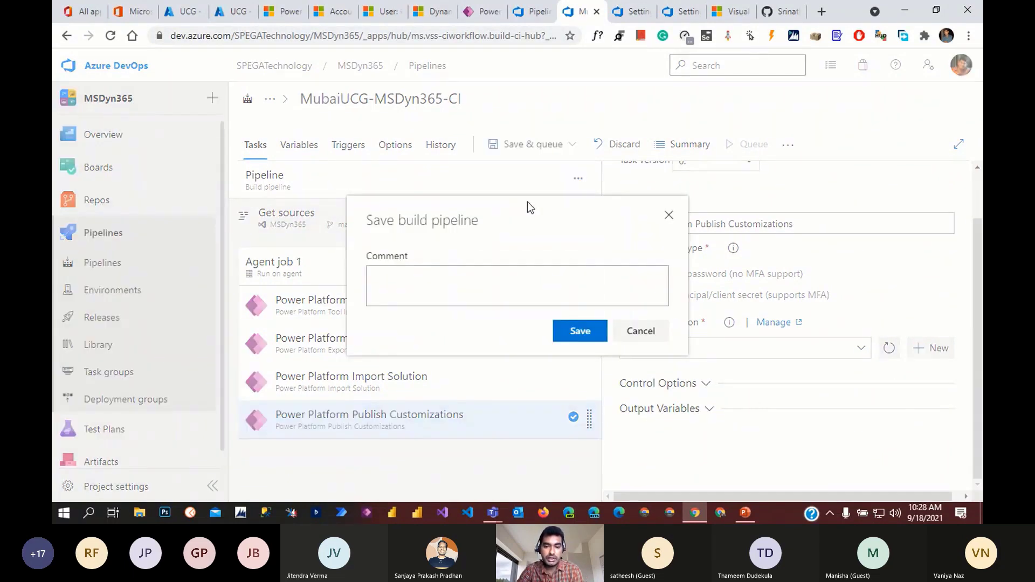
pyautogui.click(578, 330)
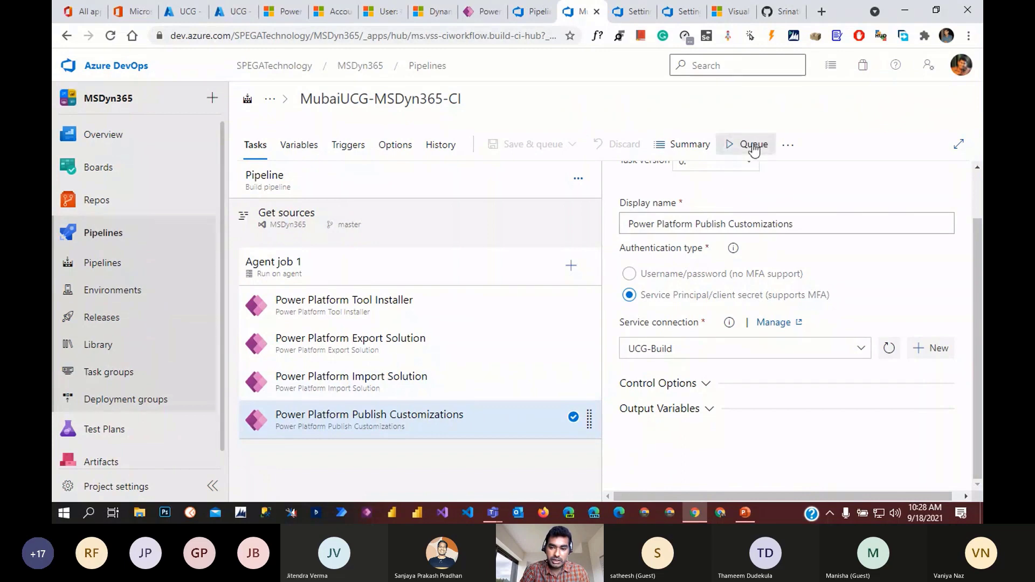
# - Queue run #393 on master, then open run #391 of ALM.Deployment MSDyn365-CI
pyautogui.click(747, 149)
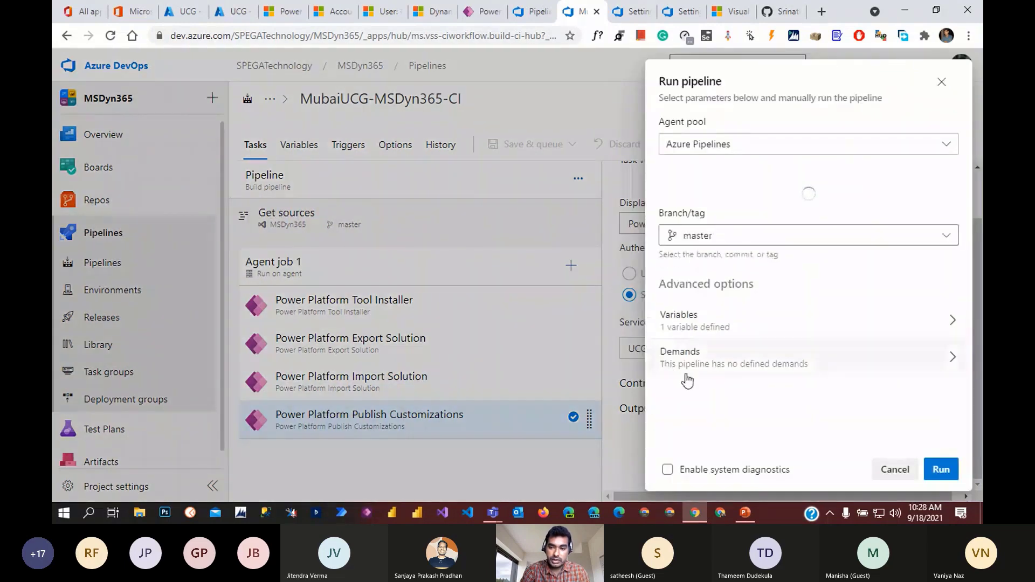
pyautogui.click(941, 470)
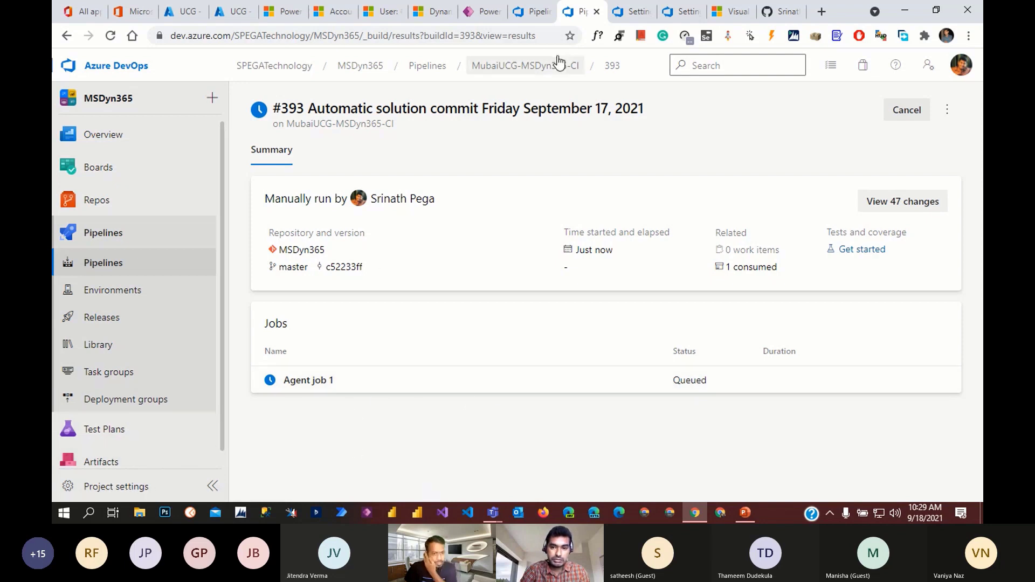
pyautogui.click(531, 11)
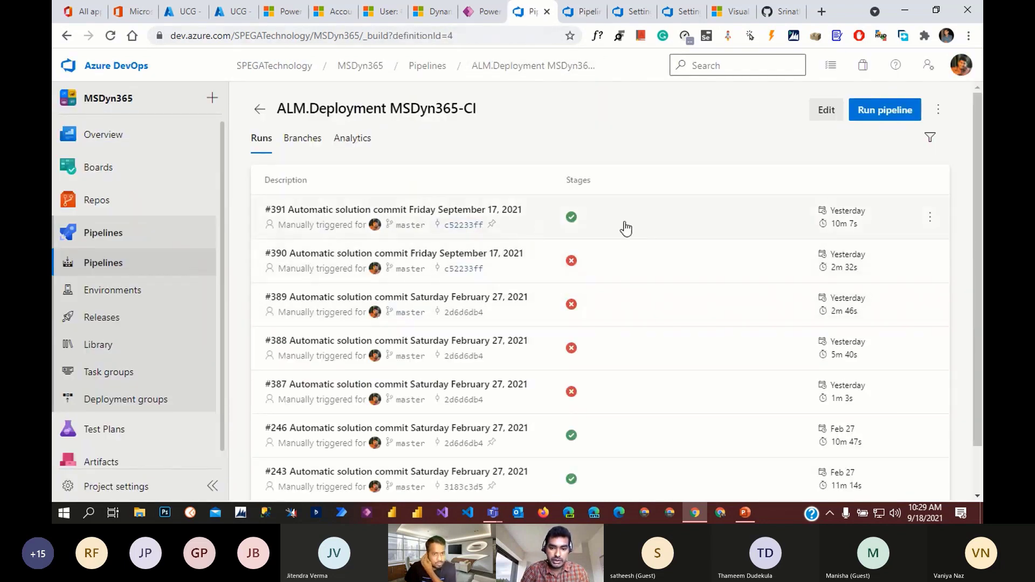
pyautogui.click(625, 229)
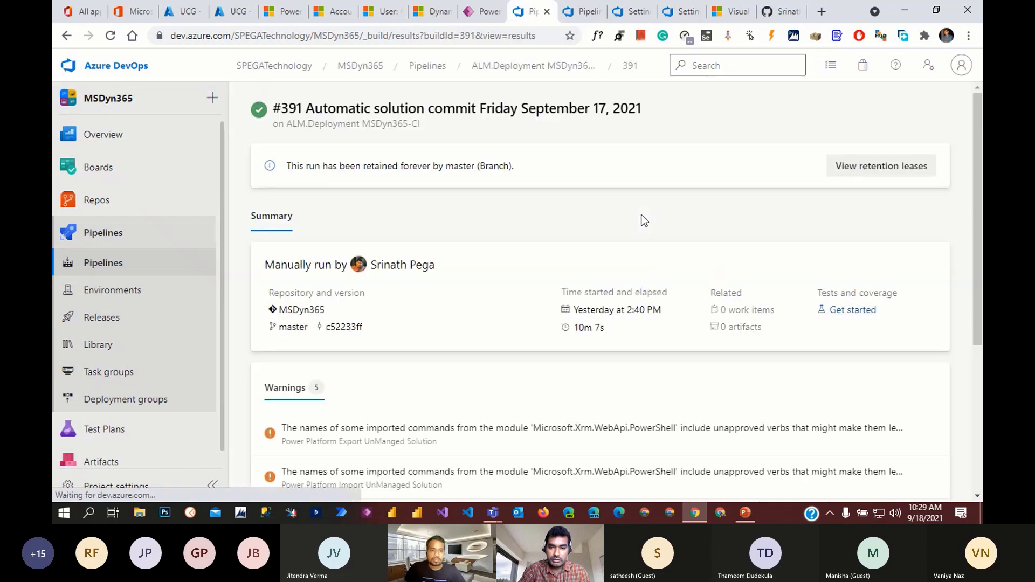
# - Review run #391's summary and ALM.Build job log, then choose Edit pipeline from its actions menu
pyautogui.scroll(-5, 663, 345)
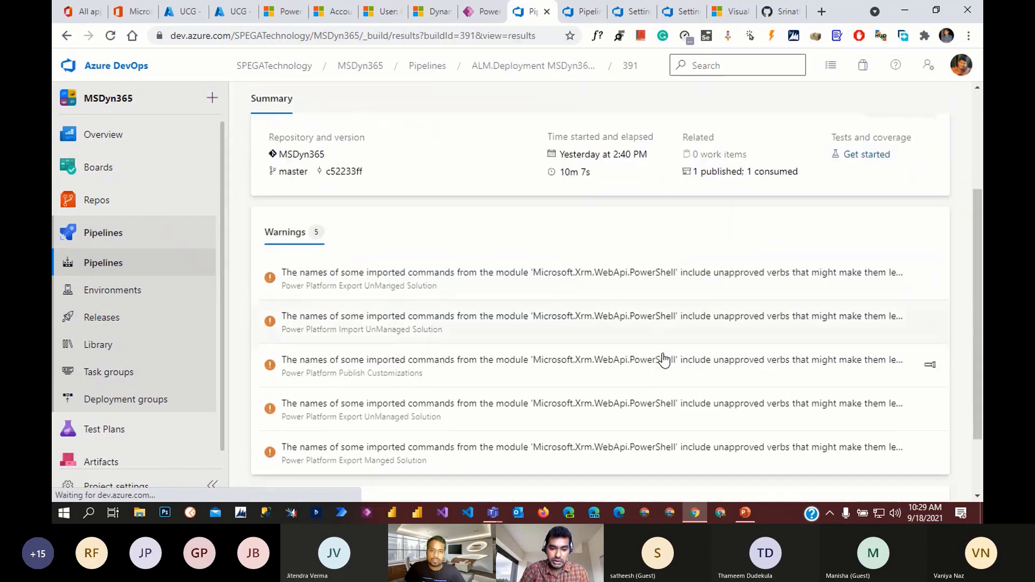
pyautogui.scroll(5, 669, 351)
pyautogui.scroll(-5, 601, 324)
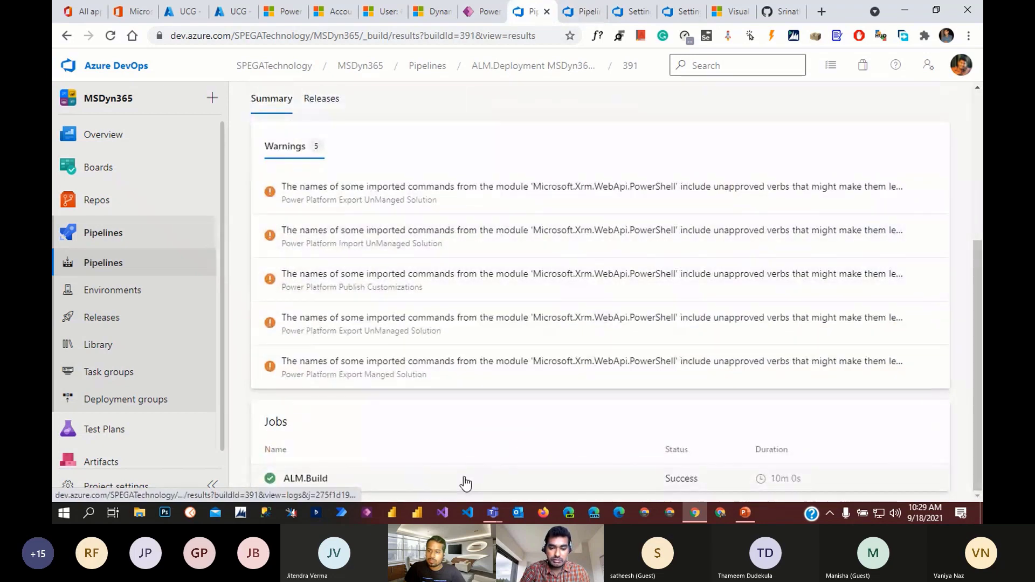
pyautogui.click(466, 484)
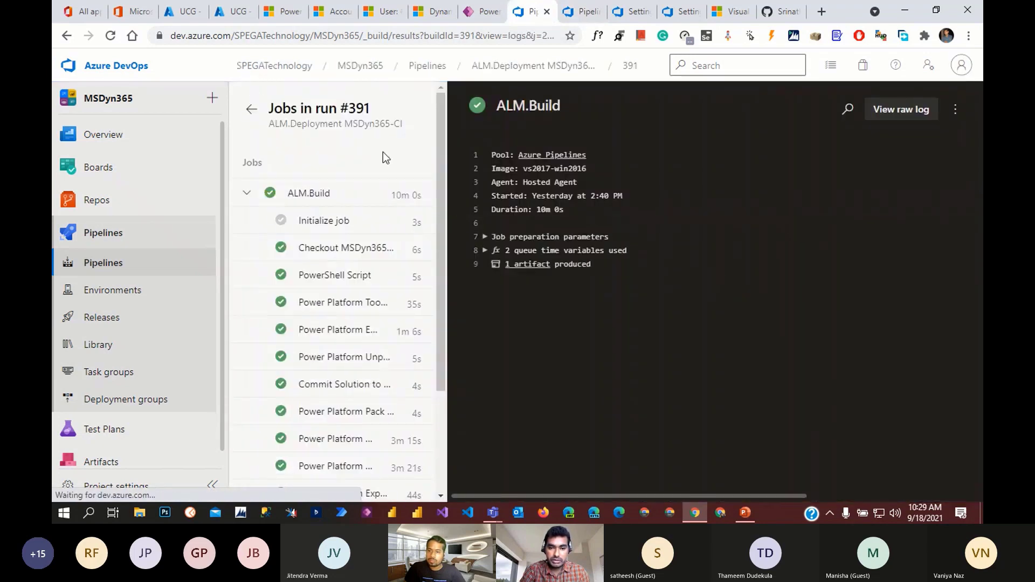
pyautogui.click(251, 109)
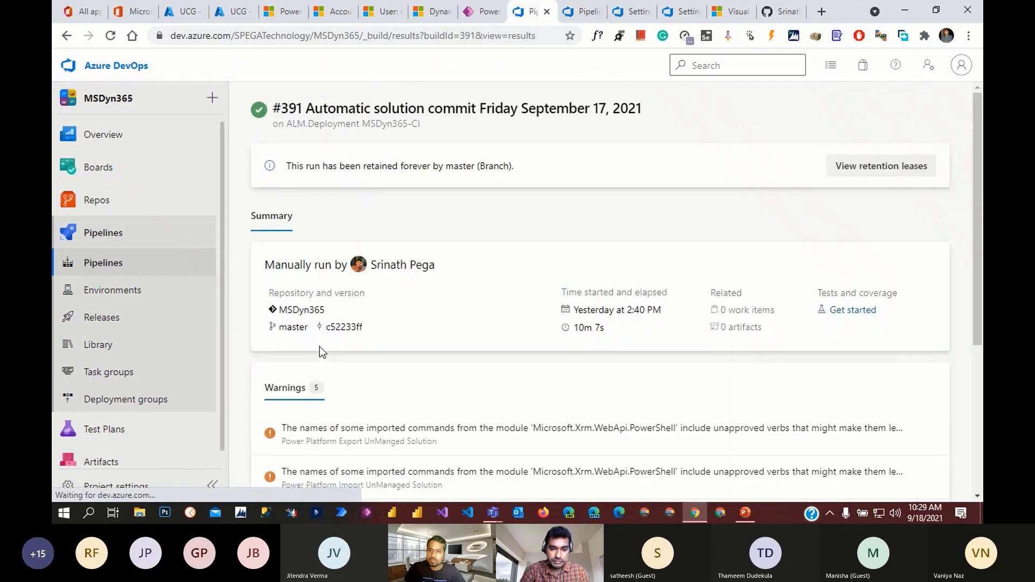
pyautogui.click(937, 111)
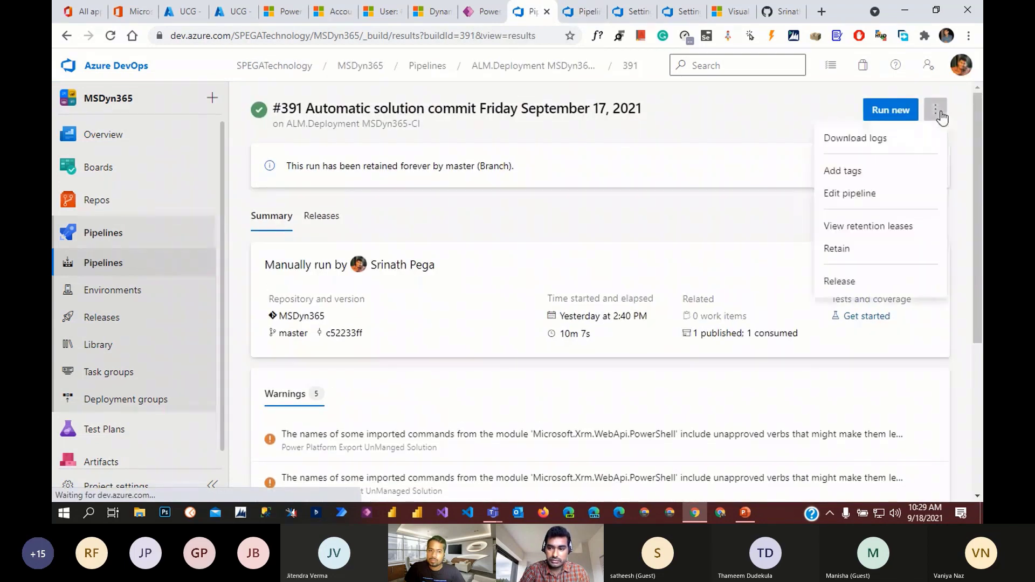
pyautogui.click(889, 192)
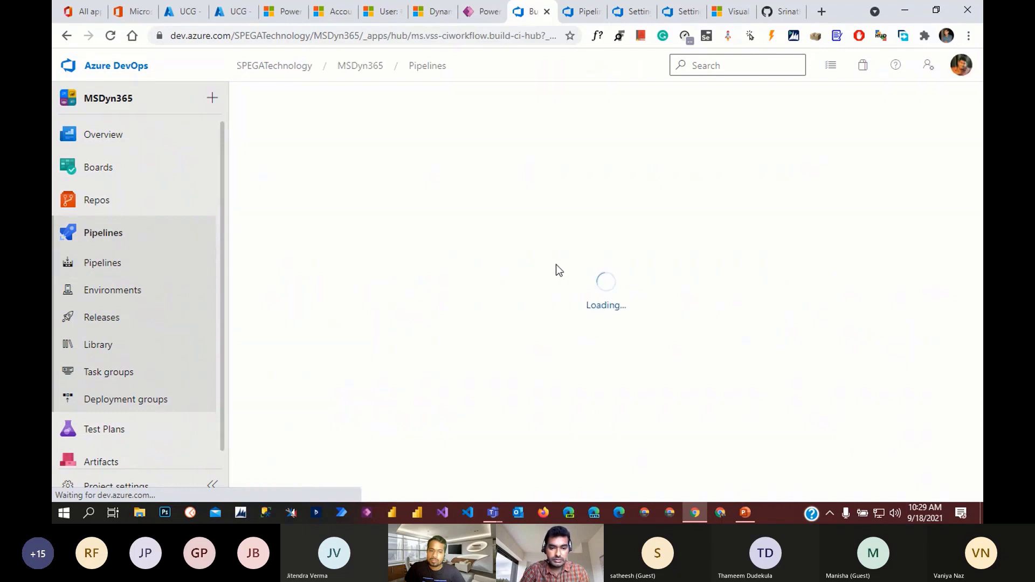
# - Read the PowerShell Script task's inline CurrentDate script, then view the Power Platform Tool Installer task
pyautogui.click(211, 485)
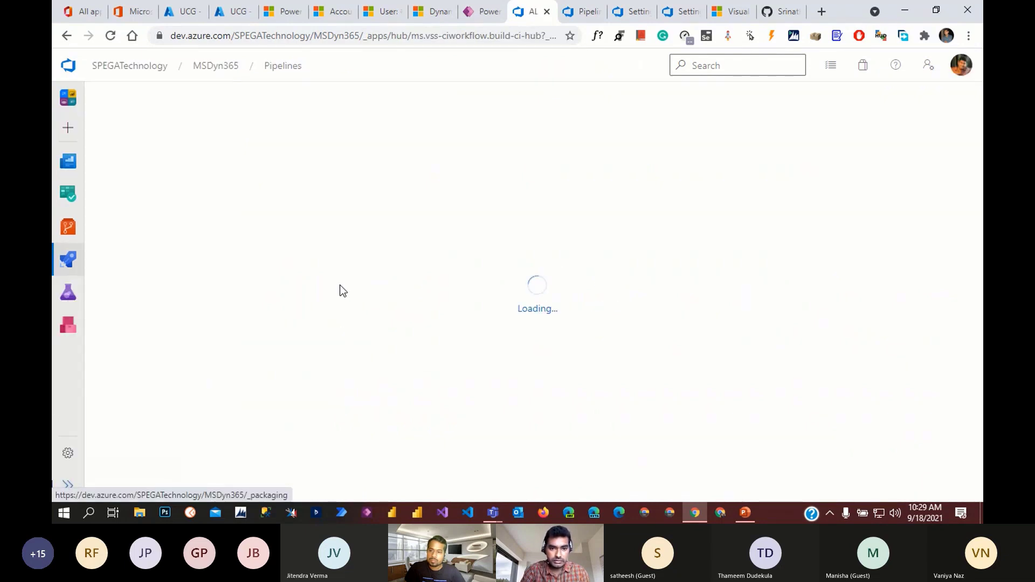
pyautogui.scroll(-1, 411, 337)
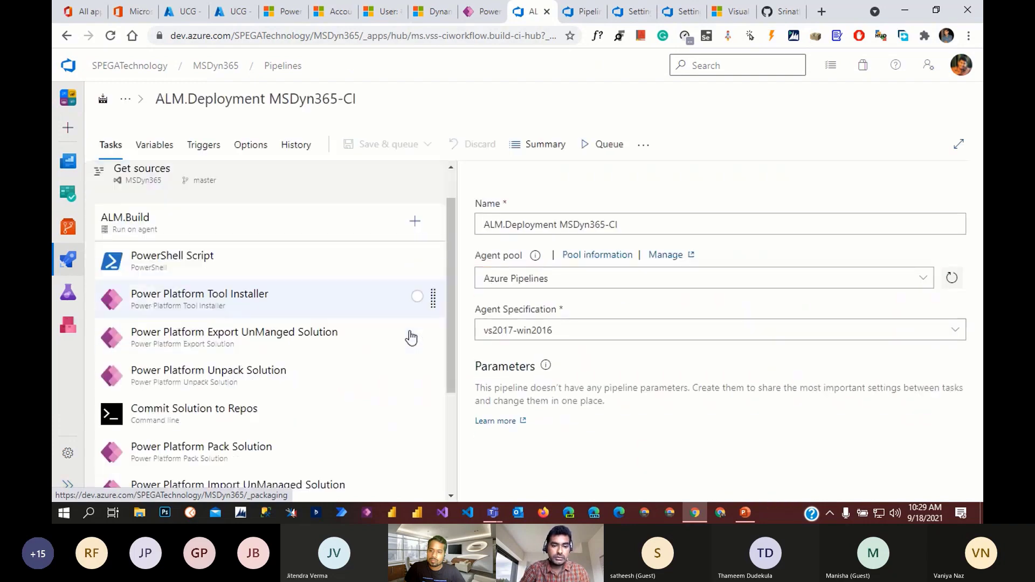
pyautogui.scroll(-2, 411, 350)
pyautogui.scroll(2, 340, 406)
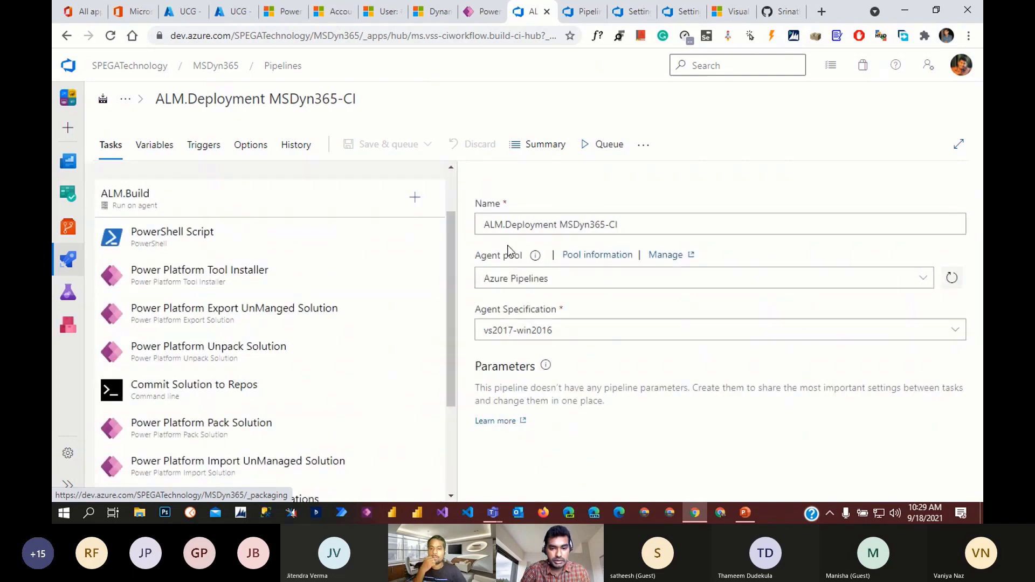
pyautogui.click(68, 486)
pyautogui.click(386, 240)
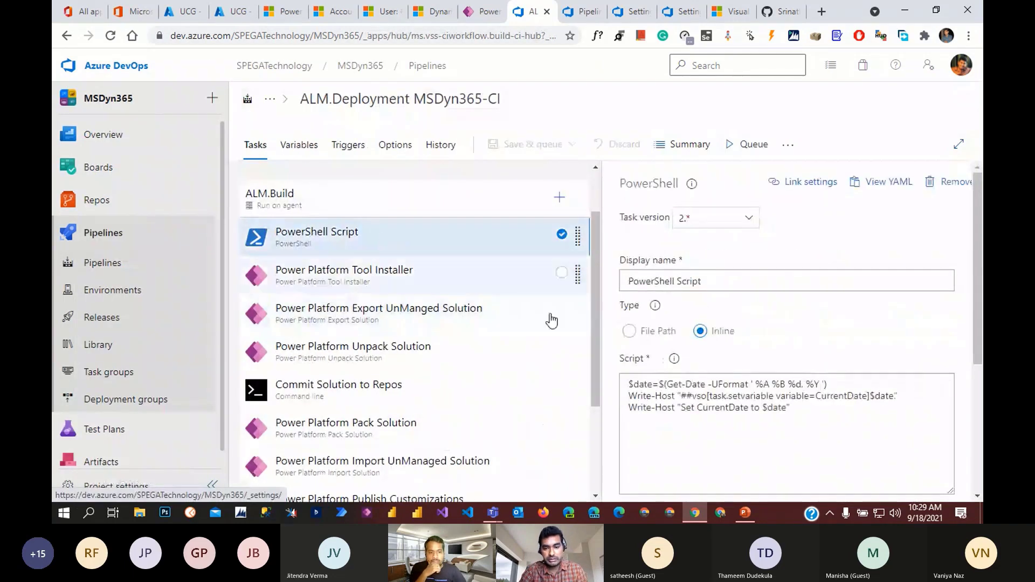
pyautogui.scroll(-2, 807, 446)
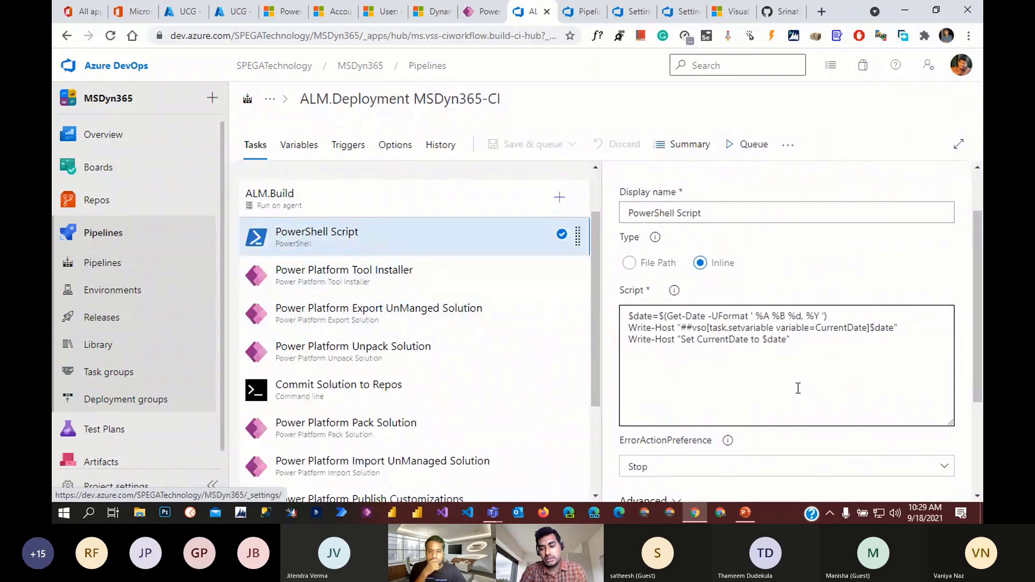
pyautogui.moveTo(823, 351); pyautogui.dragTo(624, 312)
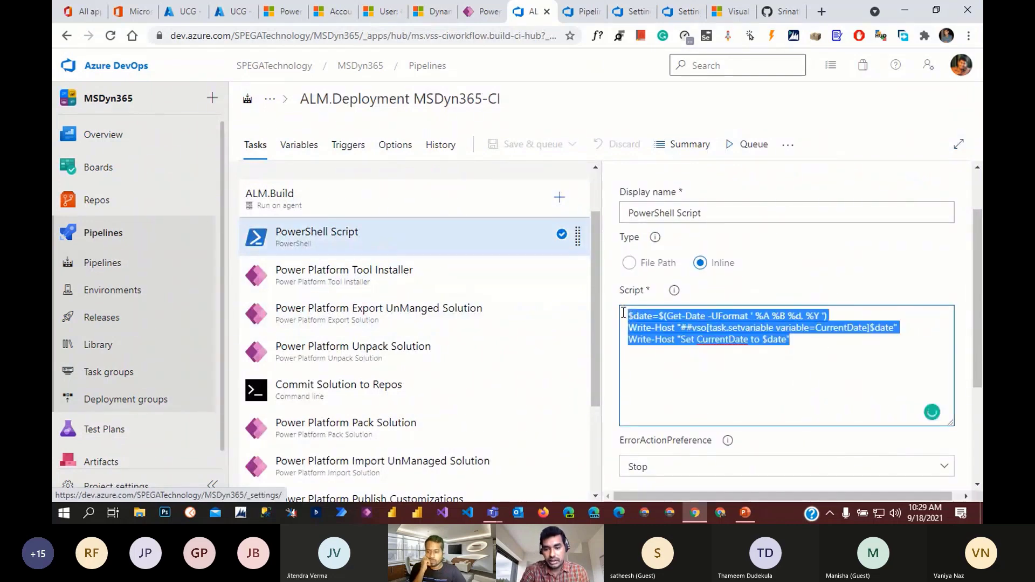
pyautogui.click(674, 364)
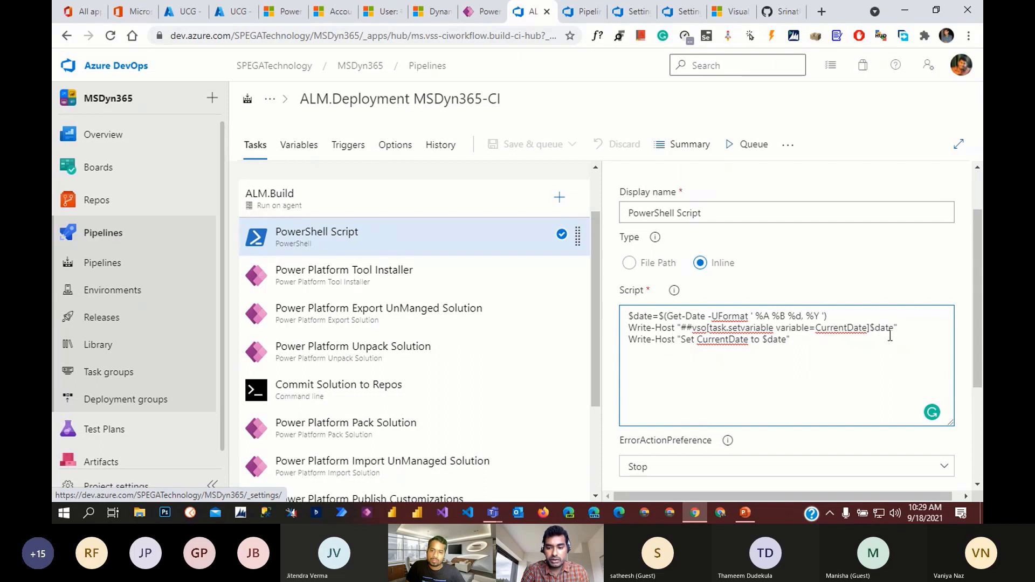
pyautogui.click(403, 282)
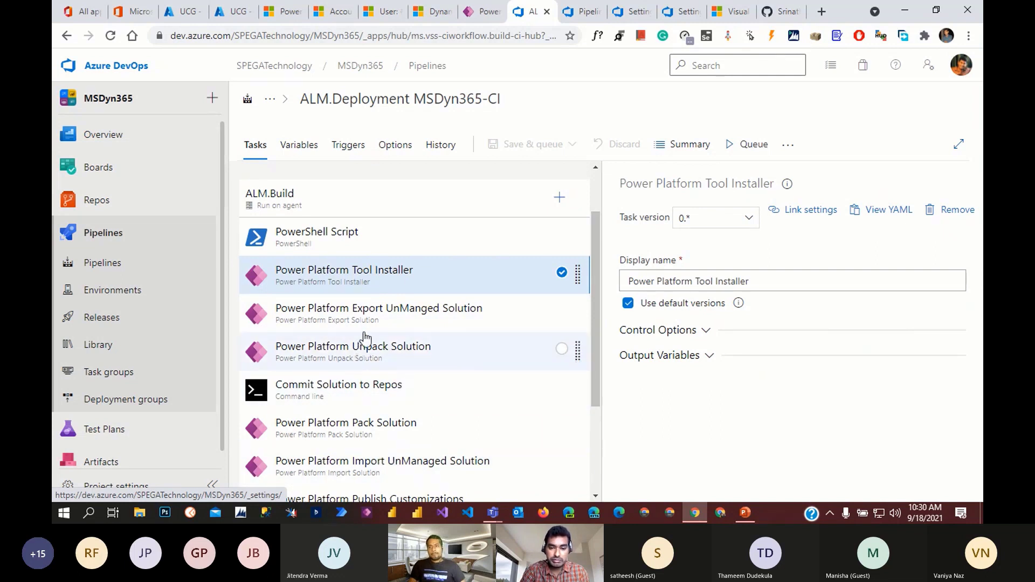
# - Review the Export UnManged Solution task's solution output file path
pyautogui.click(414, 327)
pyautogui.scroll(-2, 771, 388)
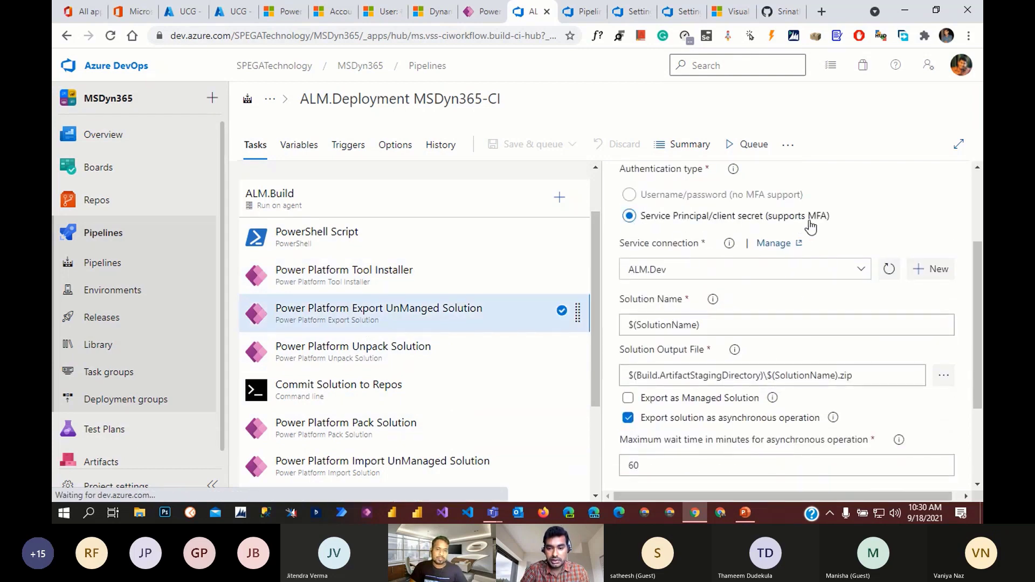
pyautogui.scroll(-1, 778, 331)
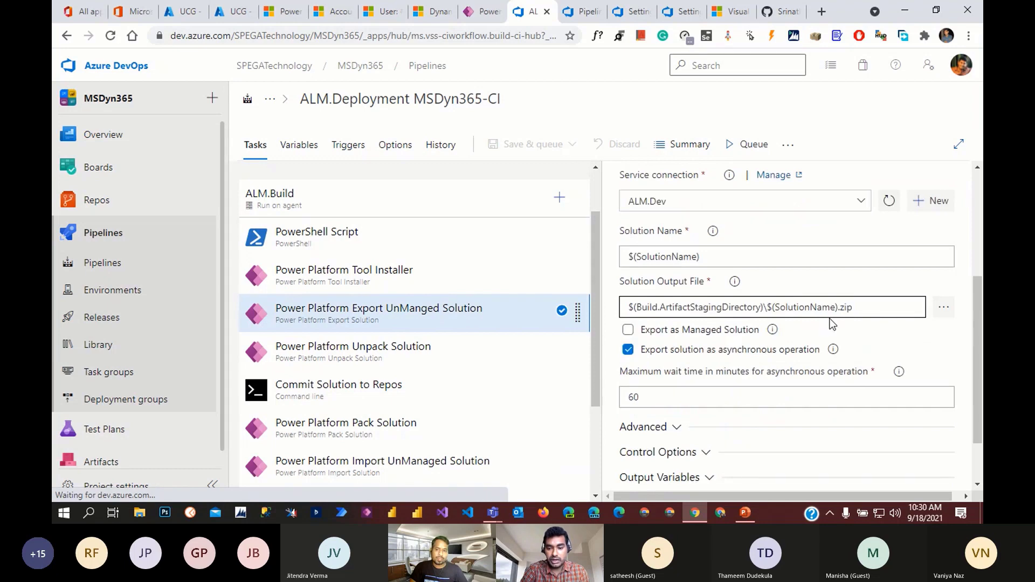
pyautogui.scroll(-1, 635, 382)
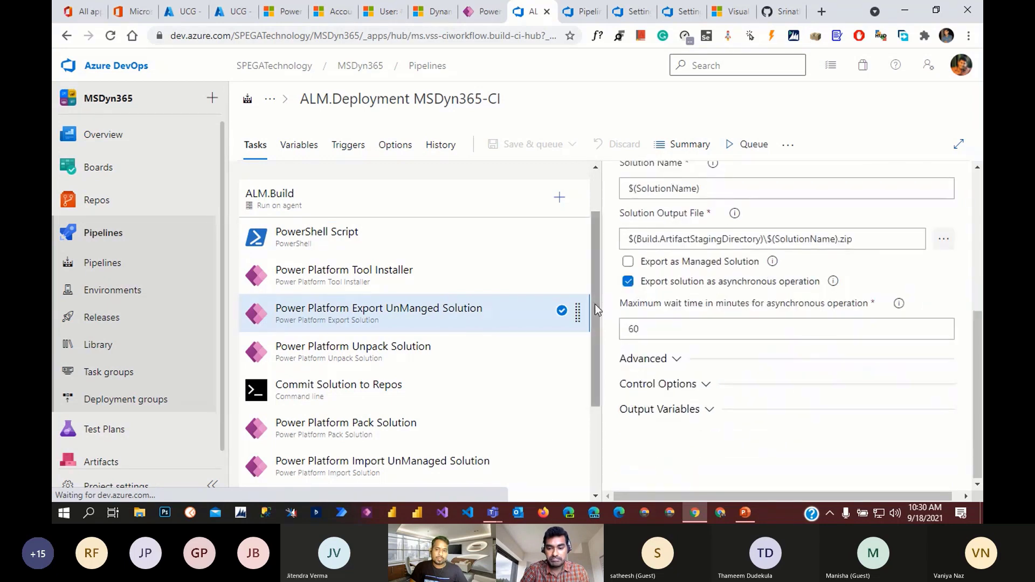
pyautogui.click(353, 362)
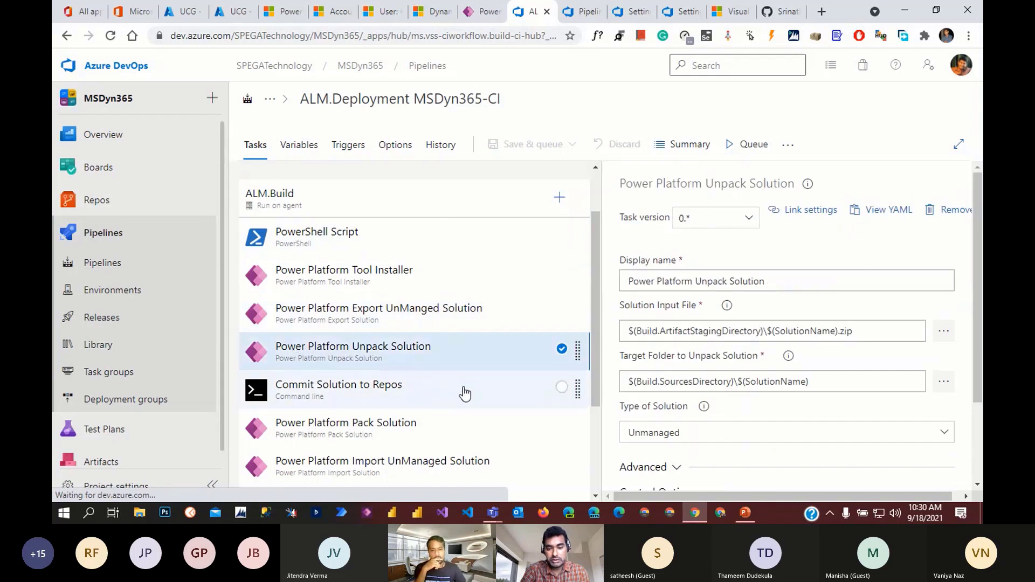
pyautogui.click(456, 323)
pyautogui.scroll(-3, 885, 419)
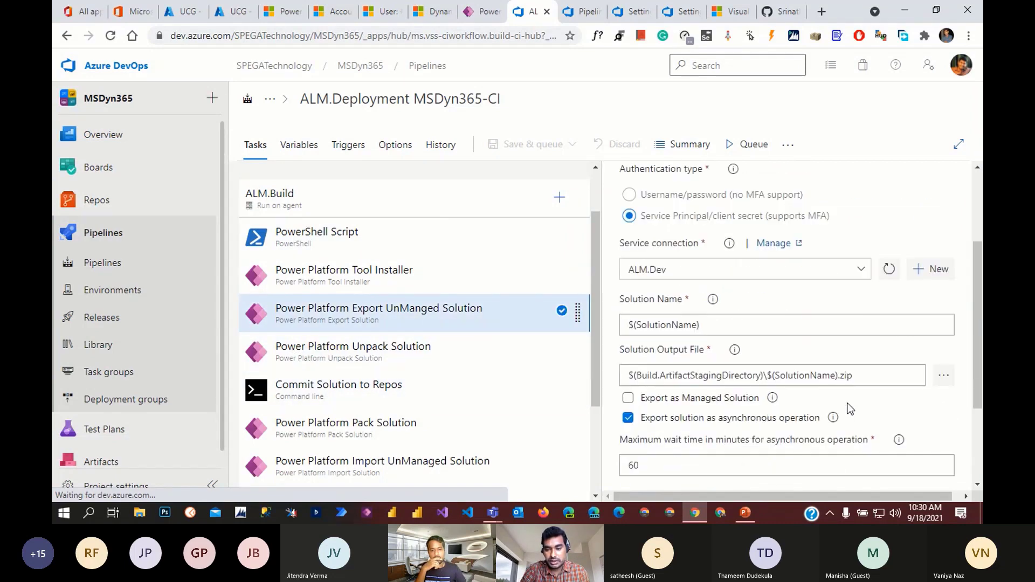
pyautogui.moveTo(856, 376); pyautogui.dragTo(607, 381)
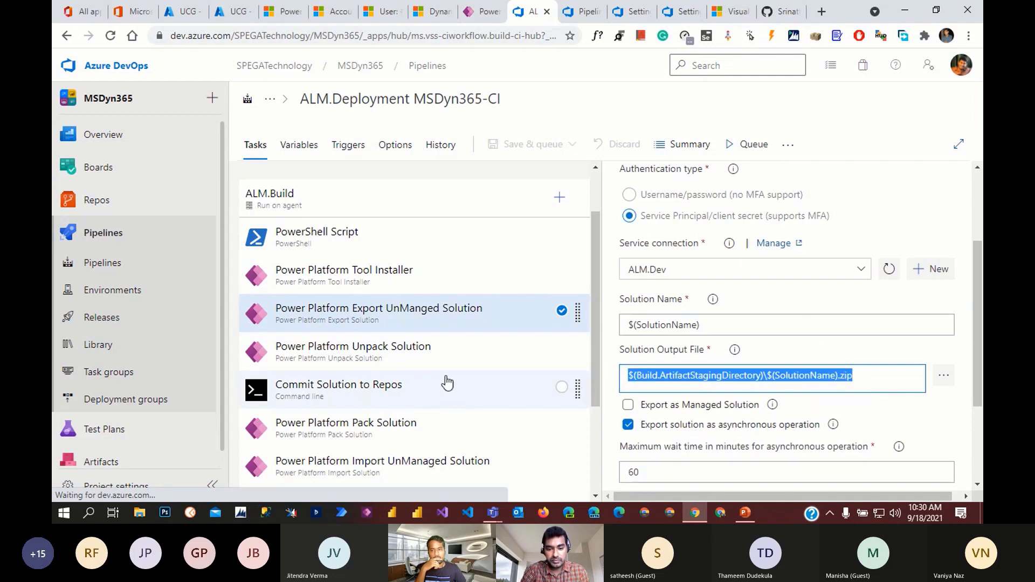
# - Inspect Unpack Solution's input file and $(SolutionName) target folder, then view Commit Solution to Repos
pyautogui.click(410, 356)
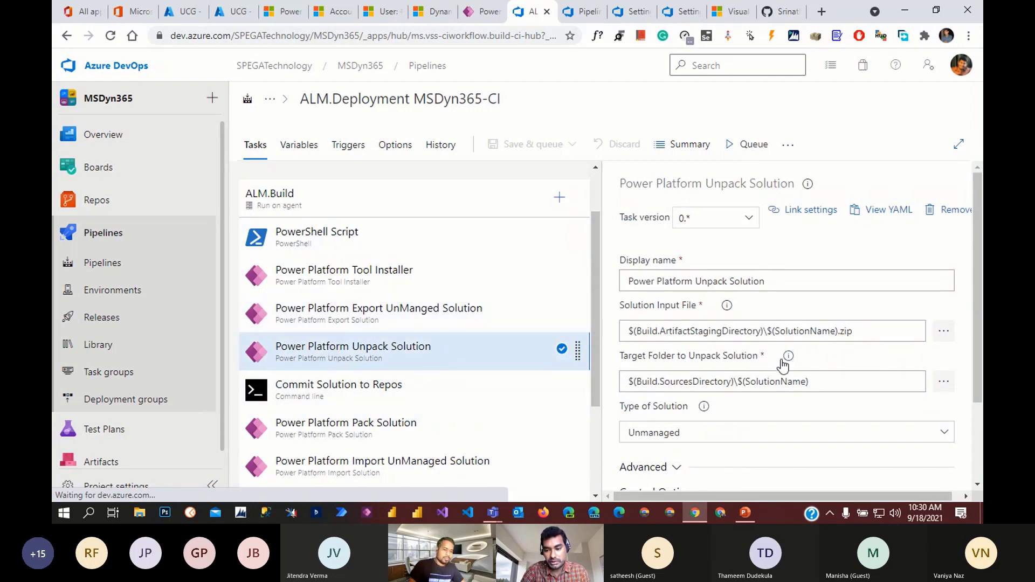
pyautogui.moveTo(860, 331); pyautogui.dragTo(623, 331)
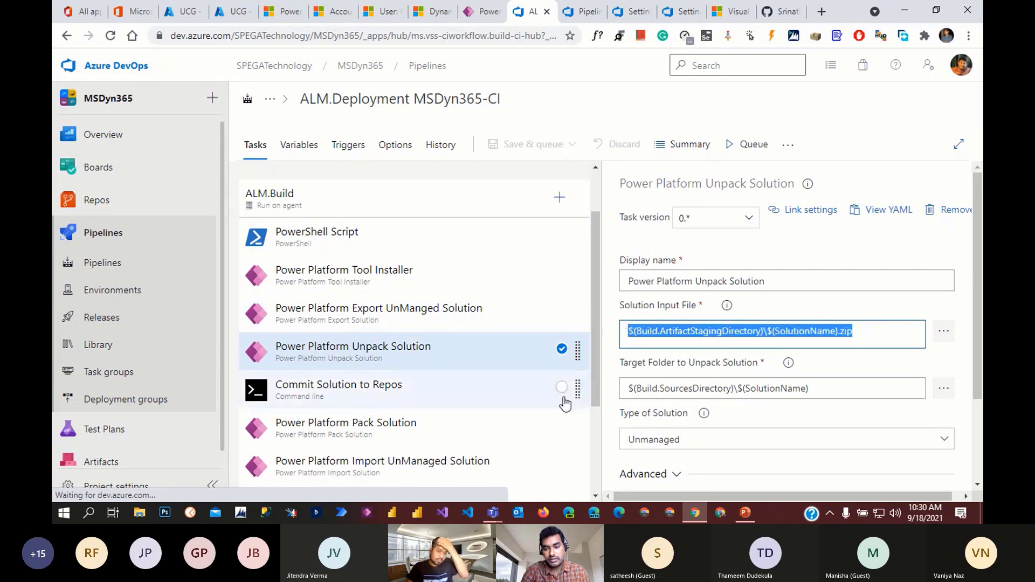
pyautogui.scroll(-1, 506, 376)
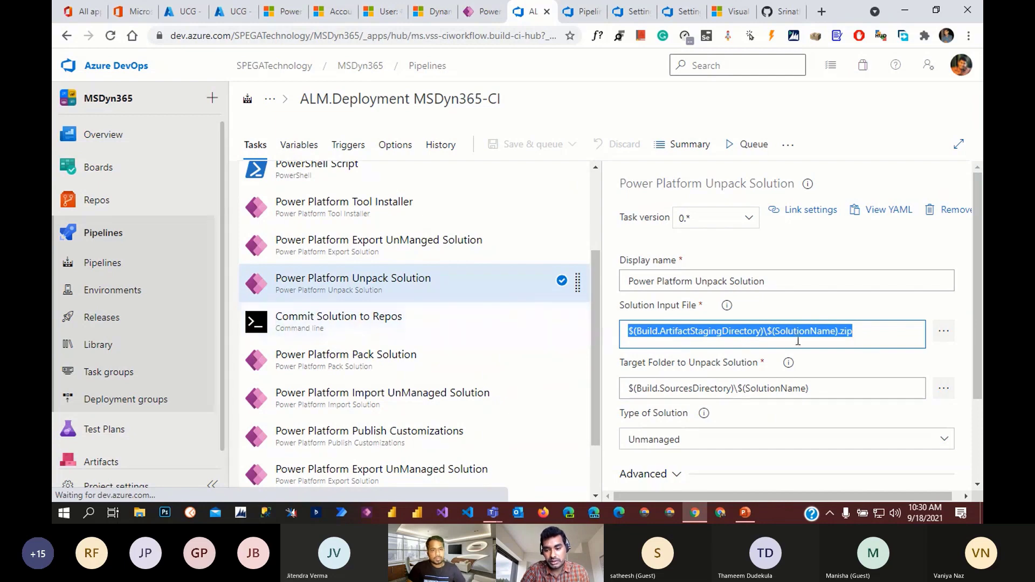
pyautogui.scroll(-2, 835, 377)
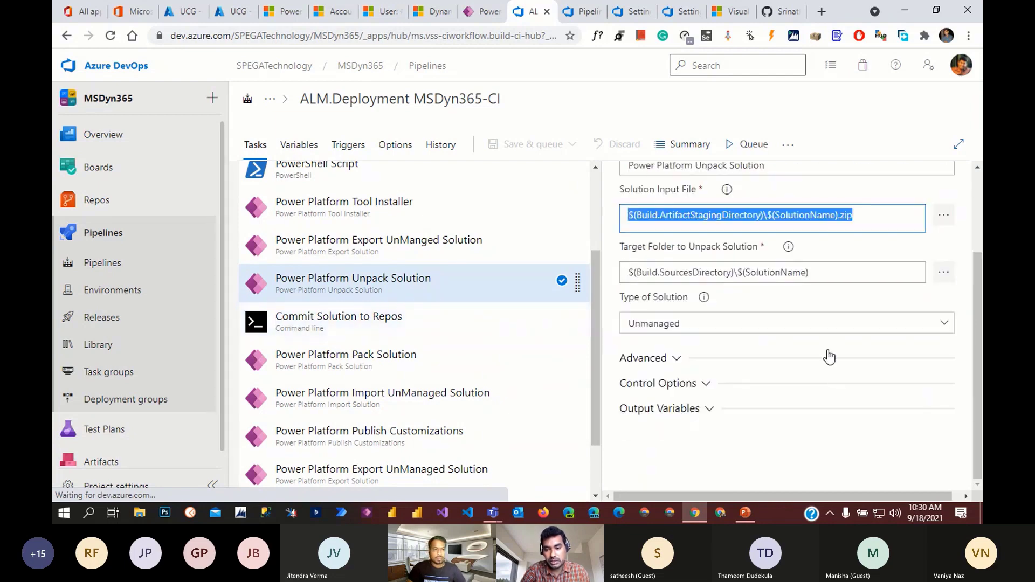
pyautogui.moveTo(624, 275); pyautogui.dragTo(808, 292)
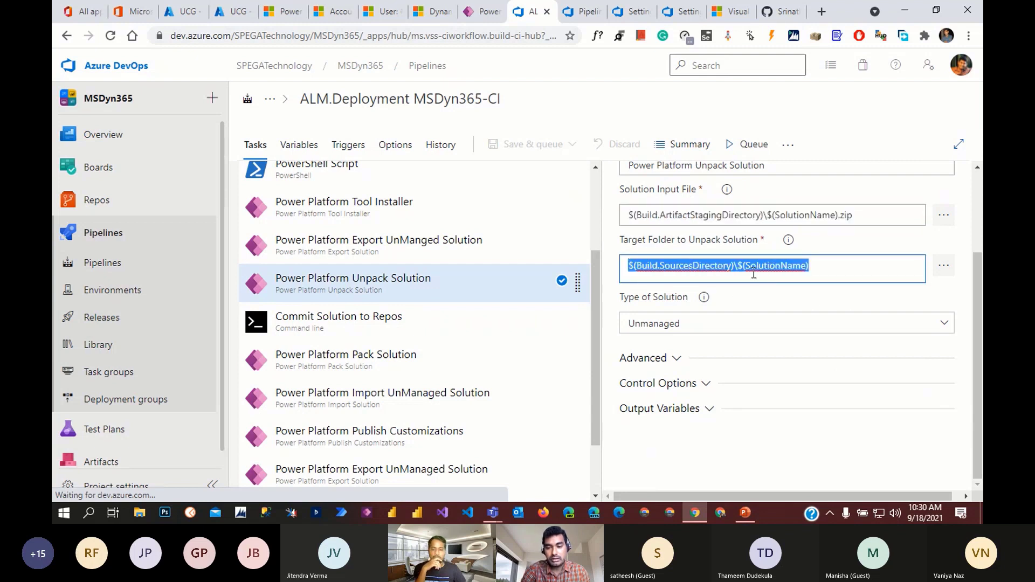
pyautogui.click(824, 269)
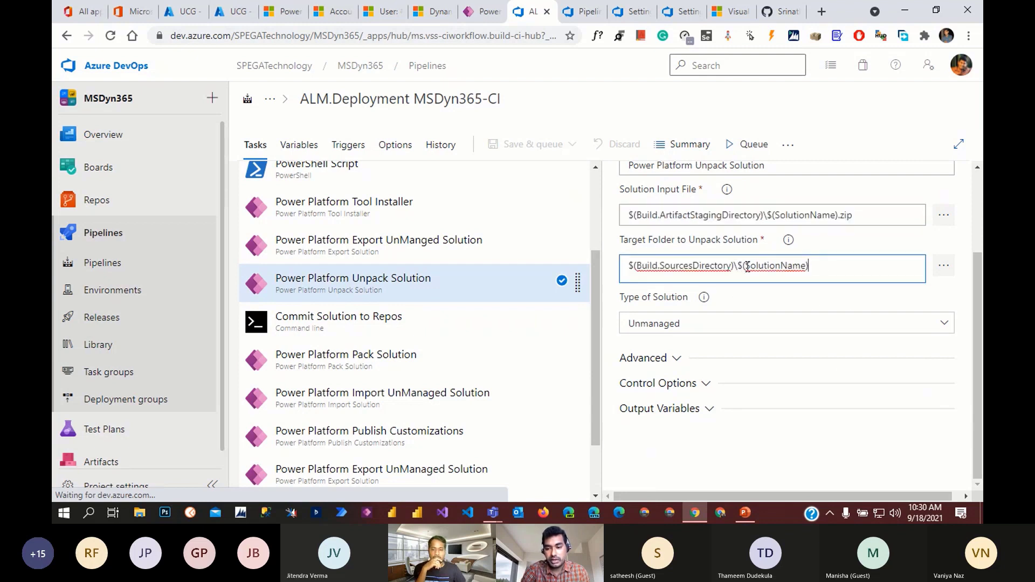
pyautogui.moveTo(747, 267); pyautogui.dragTo(841, 271)
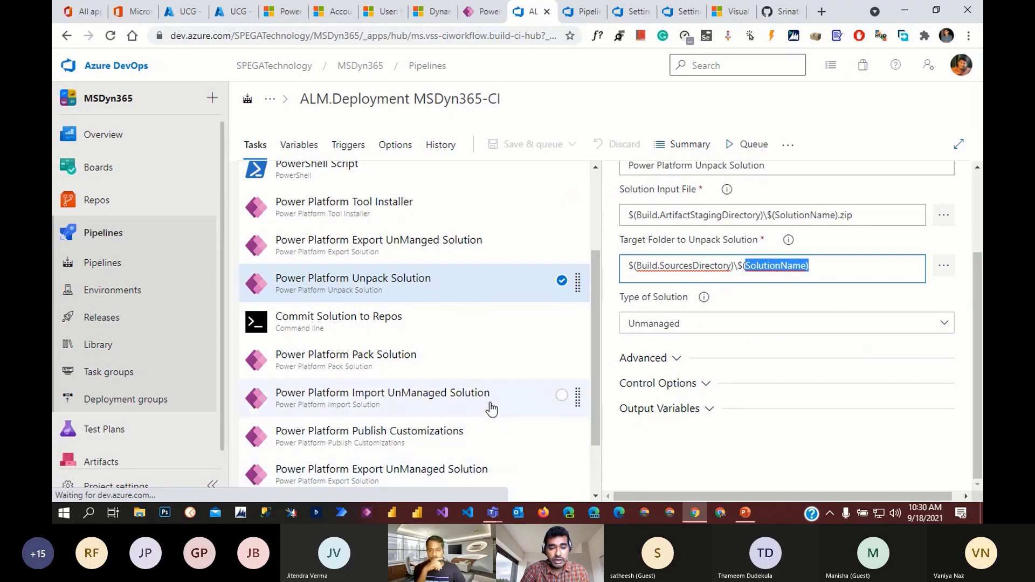
pyautogui.click(415, 326)
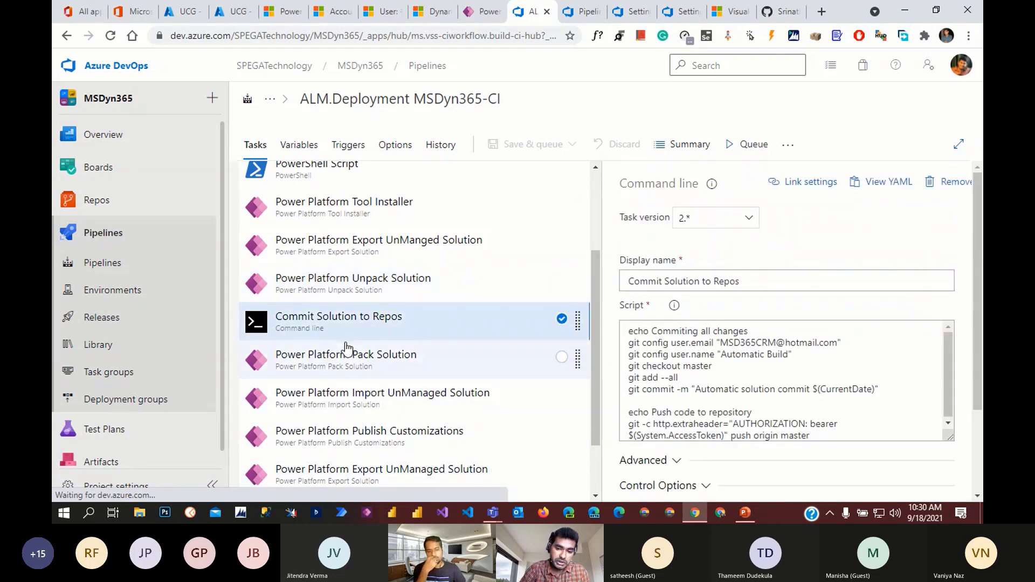
# - Recheck the Unpack target folder and the commit-and-push script, then view Pack Solution settings
pyautogui.click(428, 300)
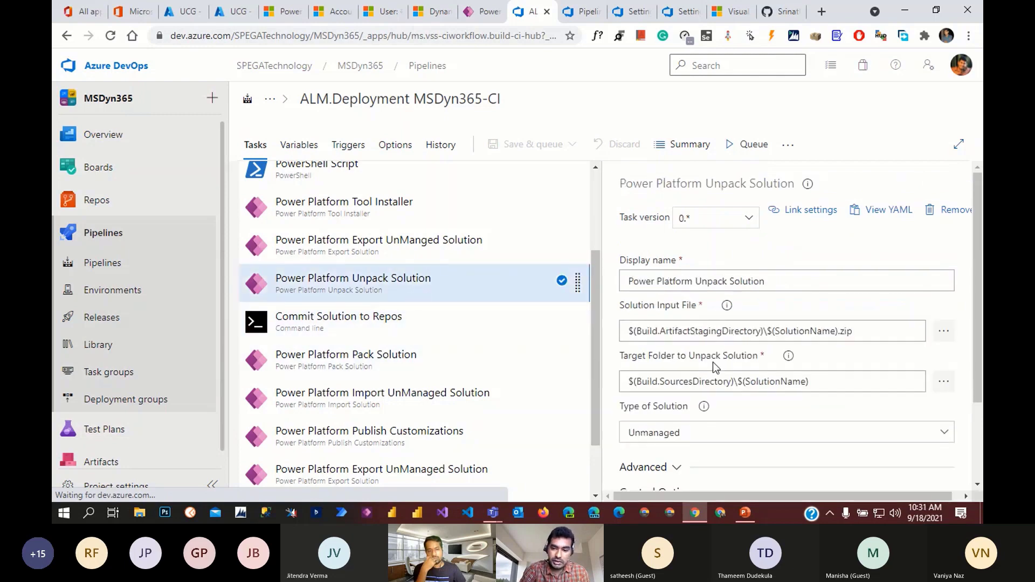
pyautogui.click(819, 383)
pyautogui.hotkey('ctrl', 'a')
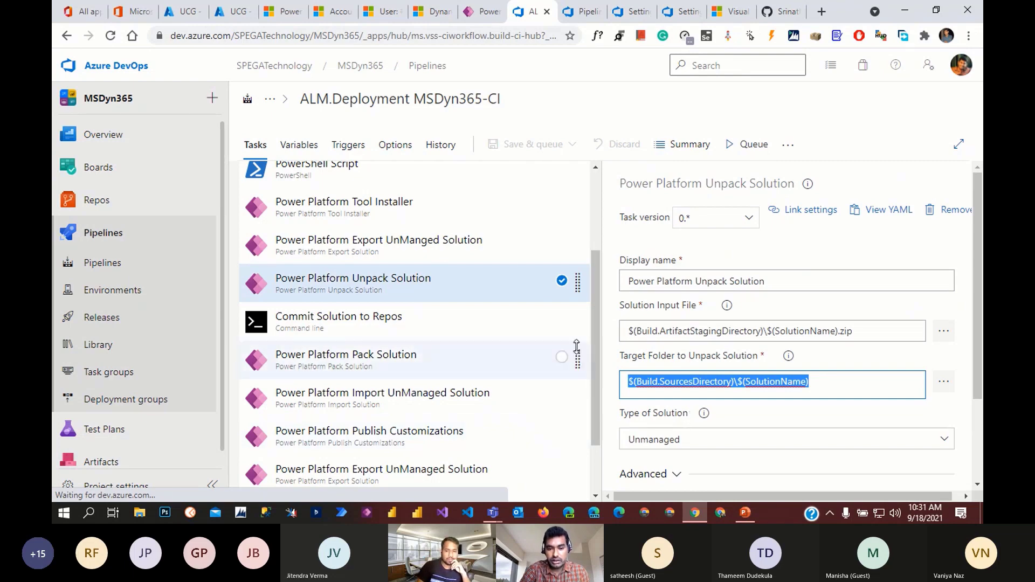
pyautogui.click(395, 324)
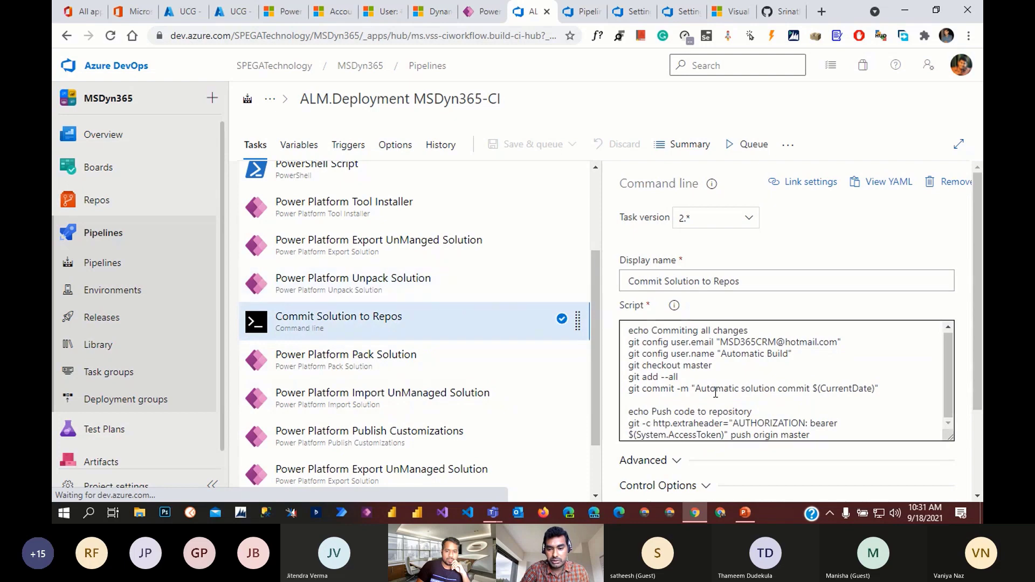
pyautogui.moveTo(835, 432); pyautogui.dragTo(623, 326)
pyautogui.click(785, 372)
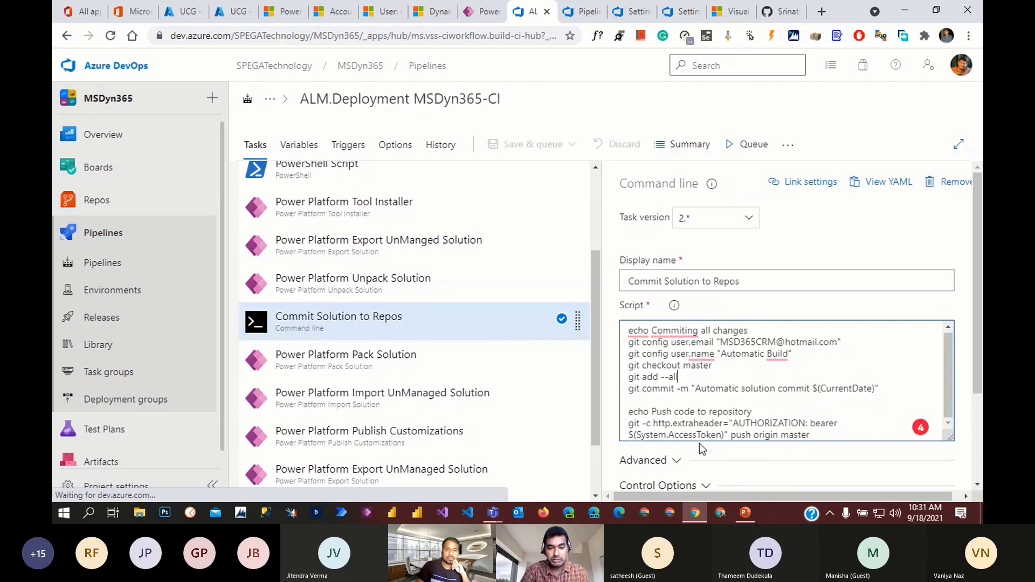
pyautogui.scroll(-3, 700, 443)
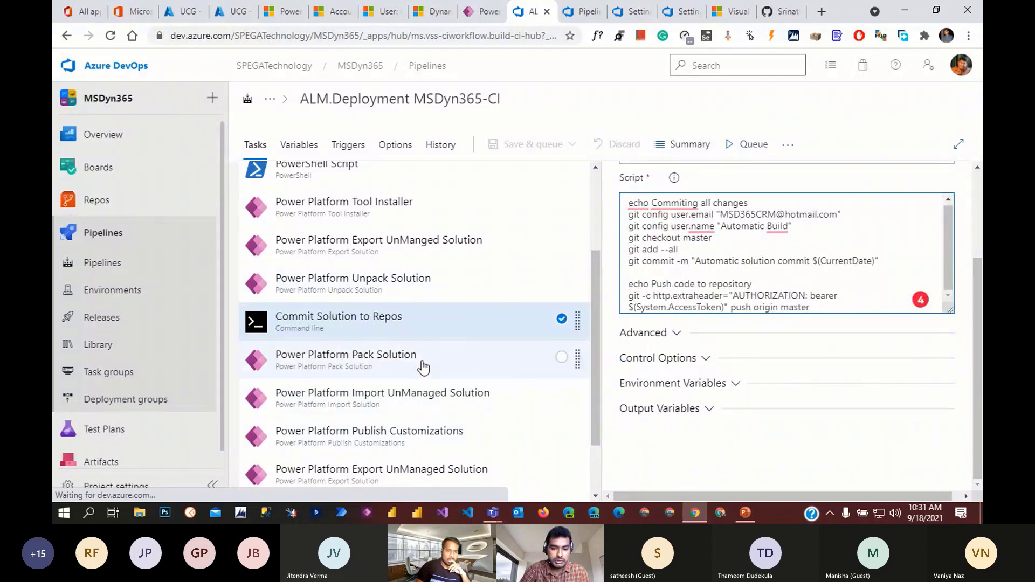
pyautogui.click(380, 374)
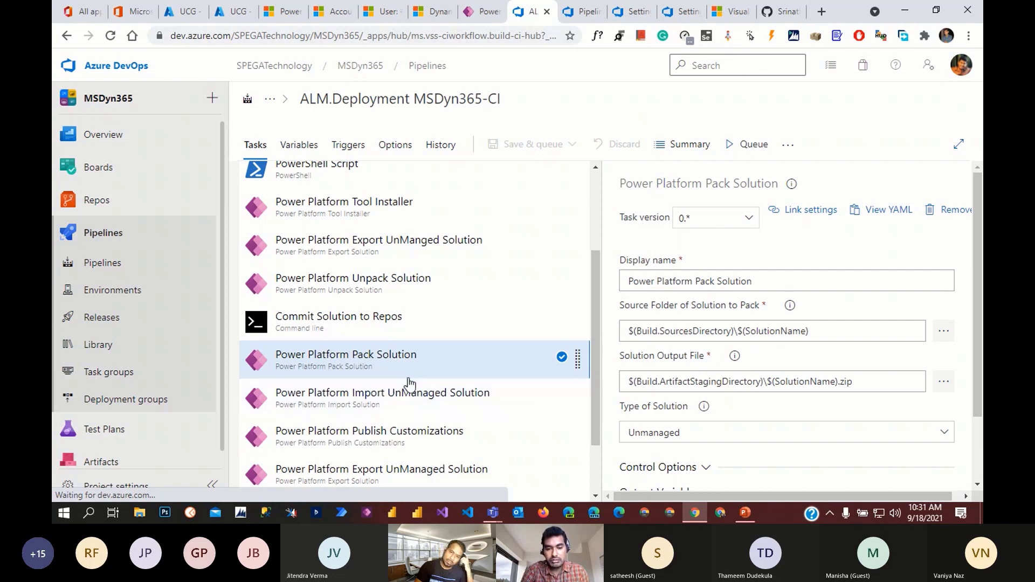
# - Compare Pack Solution's source folder with Unpack Solution's target folder path
pyautogui.scroll(-2, 410, 387)
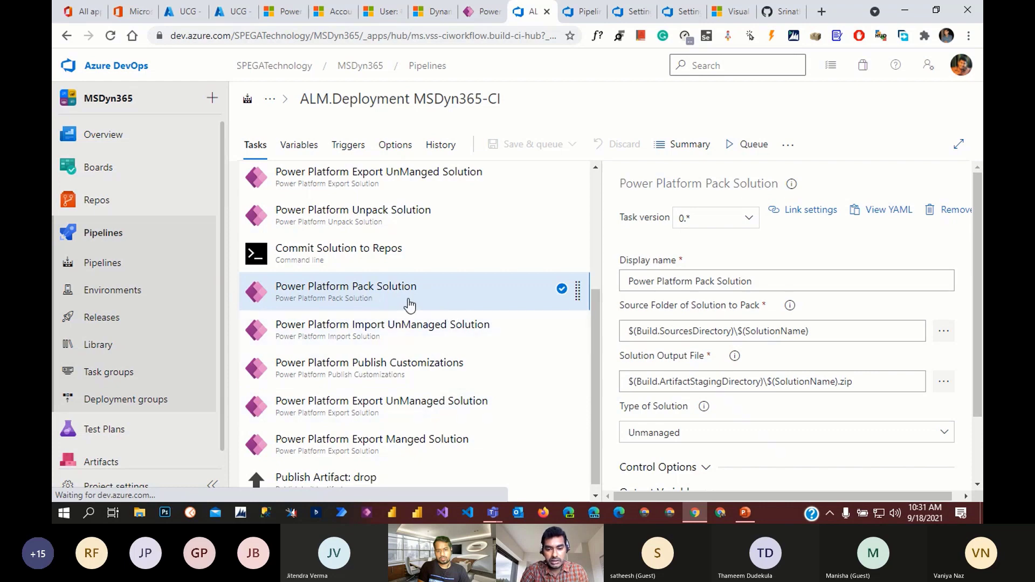
pyautogui.scroll(-1, 658, 339)
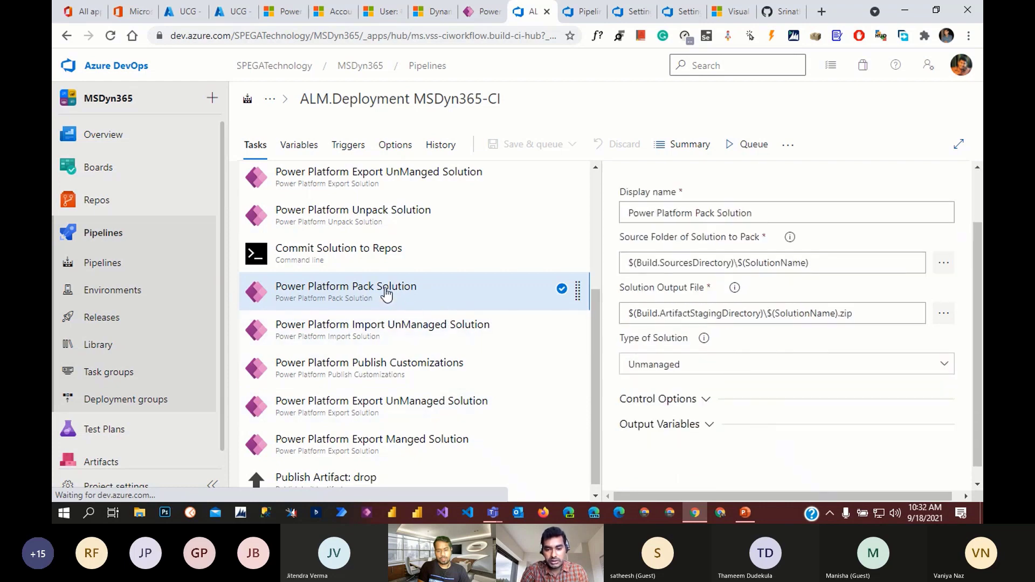
pyautogui.scroll(1, 701, 378)
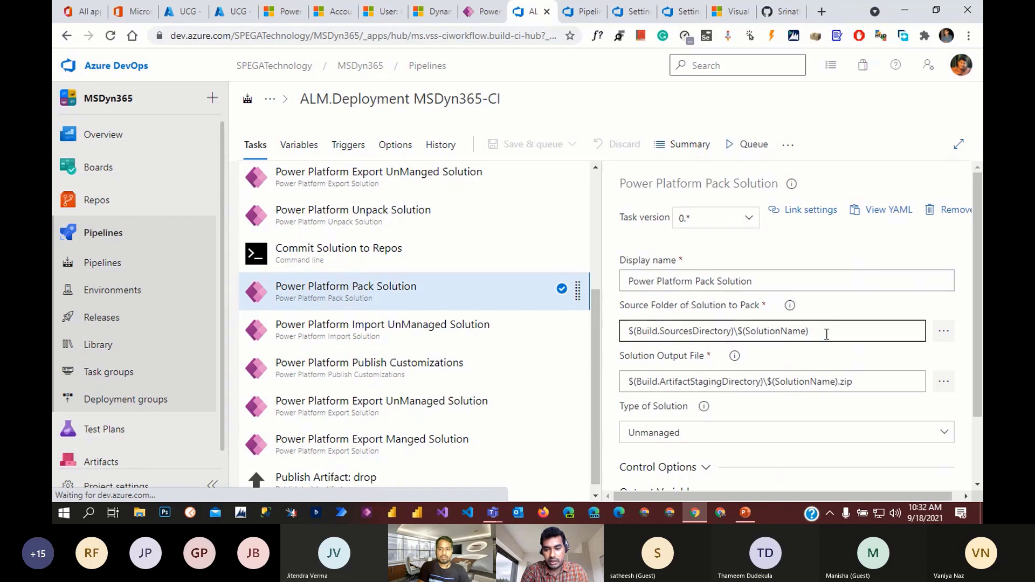
pyautogui.moveTo(828, 330); pyautogui.dragTo(620, 330)
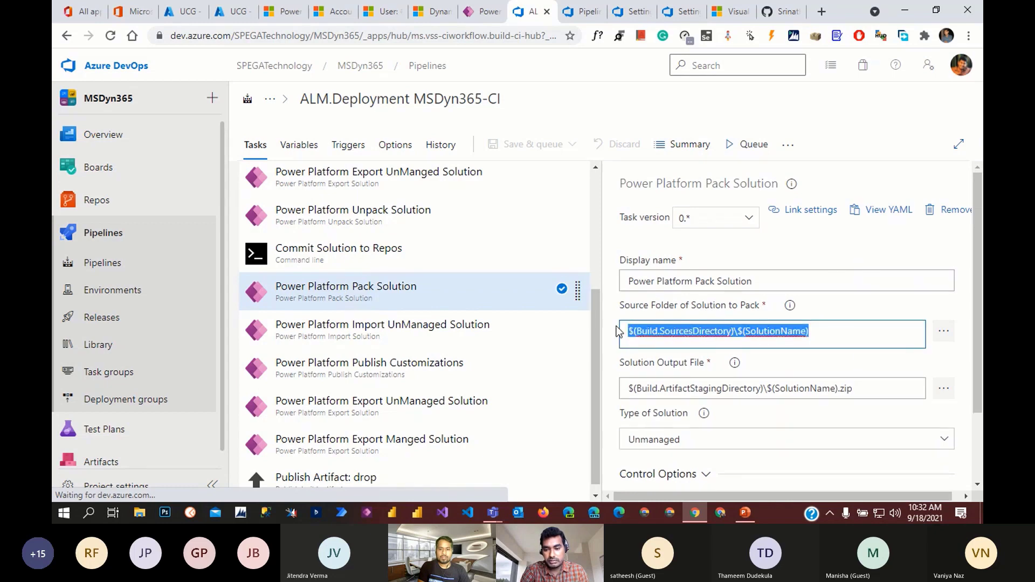
pyautogui.click(376, 221)
pyautogui.moveTo(835, 384); pyautogui.dragTo(622, 381)
pyautogui.click(422, 299)
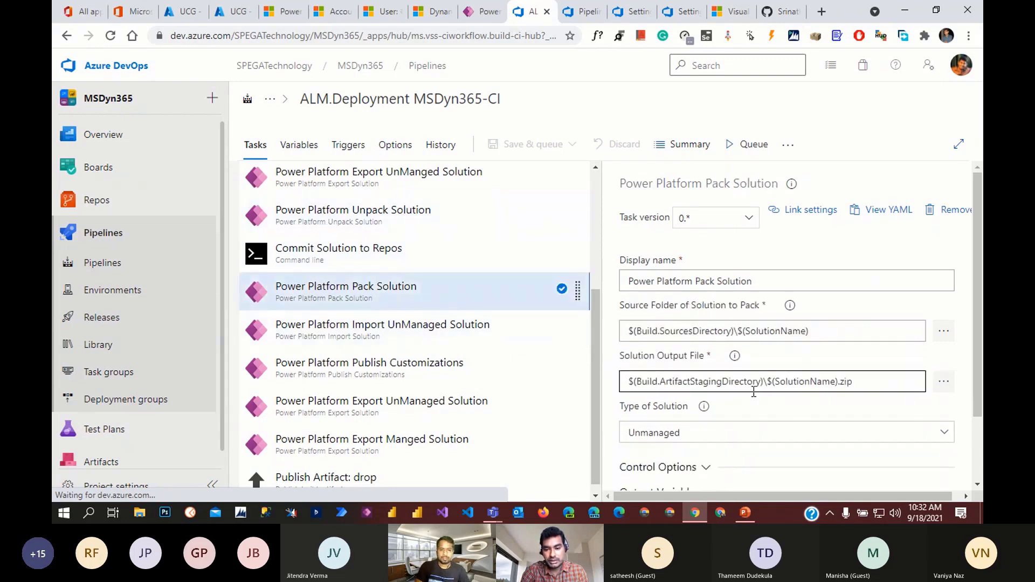
# - Examine Pack Solution's source folder and $(Build.ArtifactStagingDirectory) solution output file path
pyautogui.moveTo(857, 333); pyautogui.dragTo(626, 331)
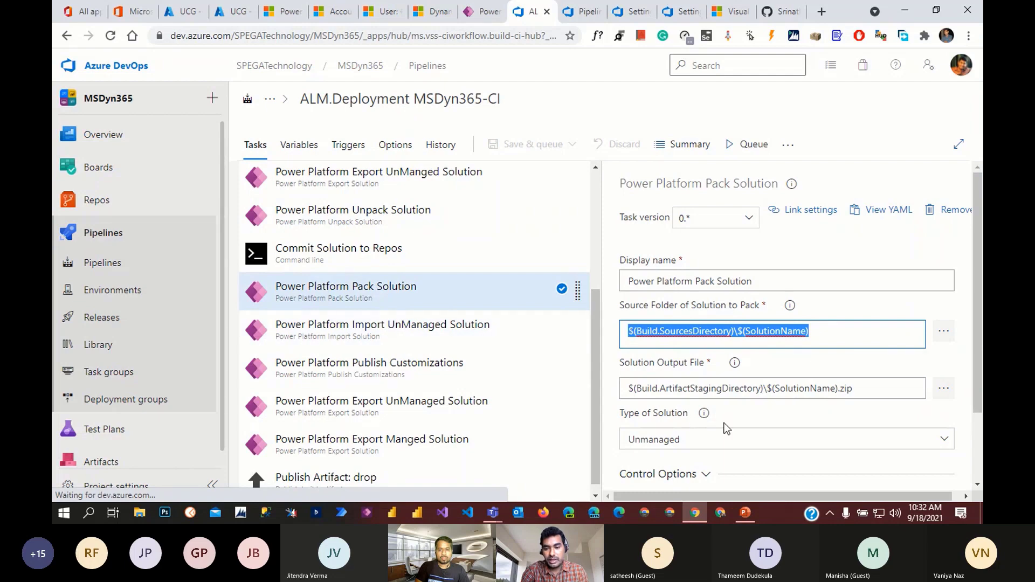
pyautogui.scroll(-2, 725, 429)
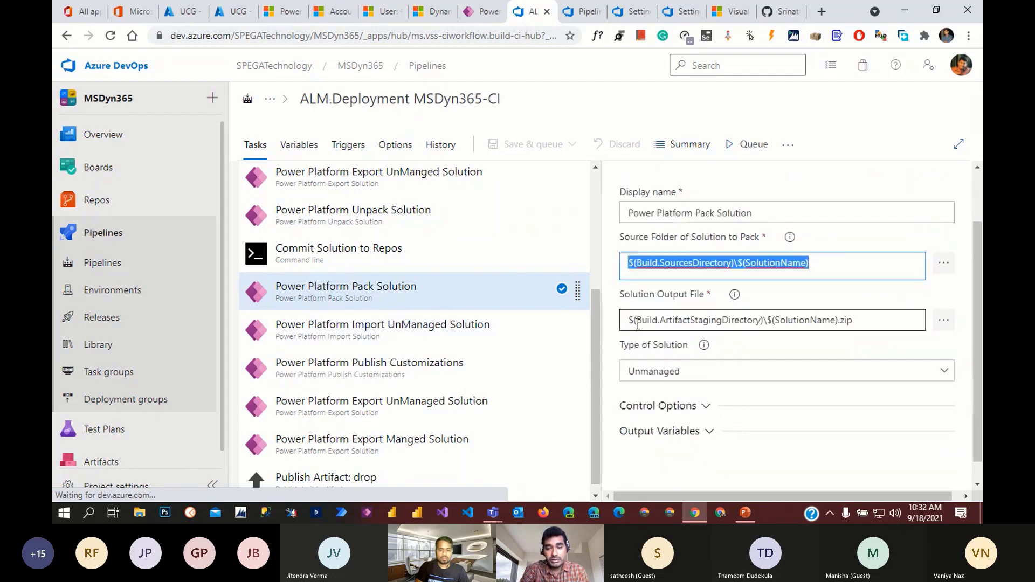
pyautogui.moveTo(624, 323); pyautogui.dragTo(868, 327)
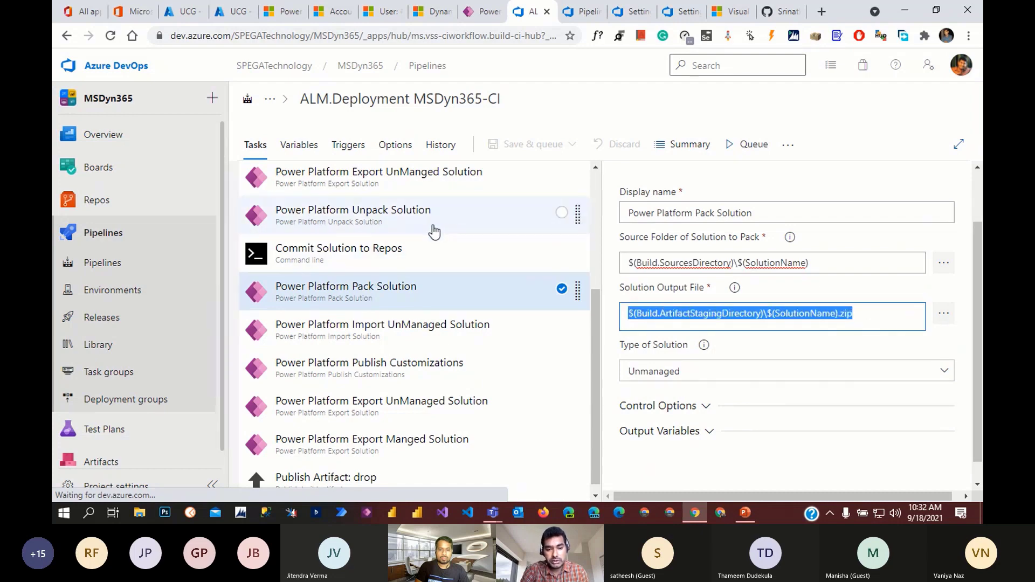
pyautogui.moveTo(824, 264); pyautogui.dragTo(618, 260)
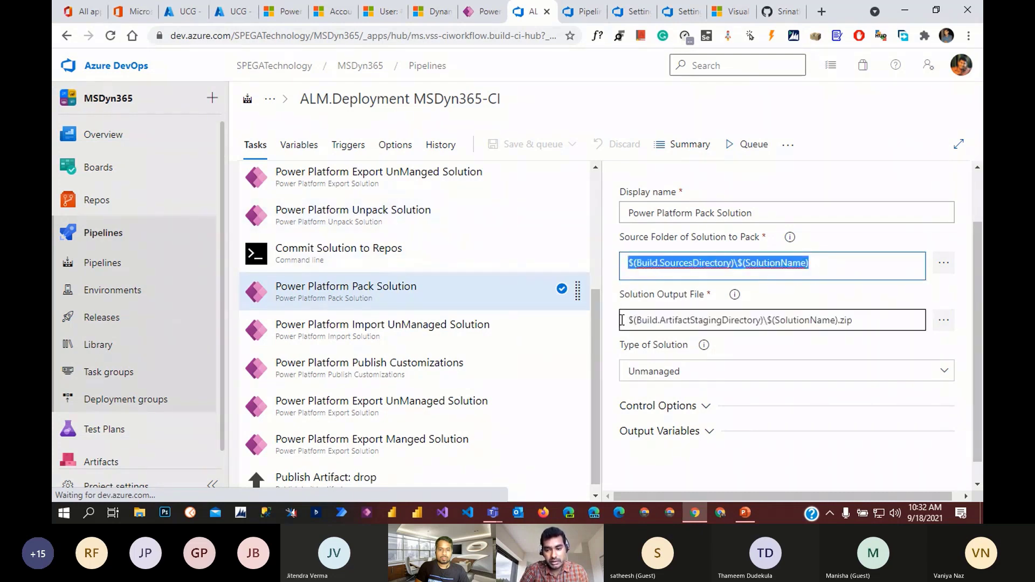
pyautogui.moveTo(626, 323); pyautogui.dragTo(883, 339)
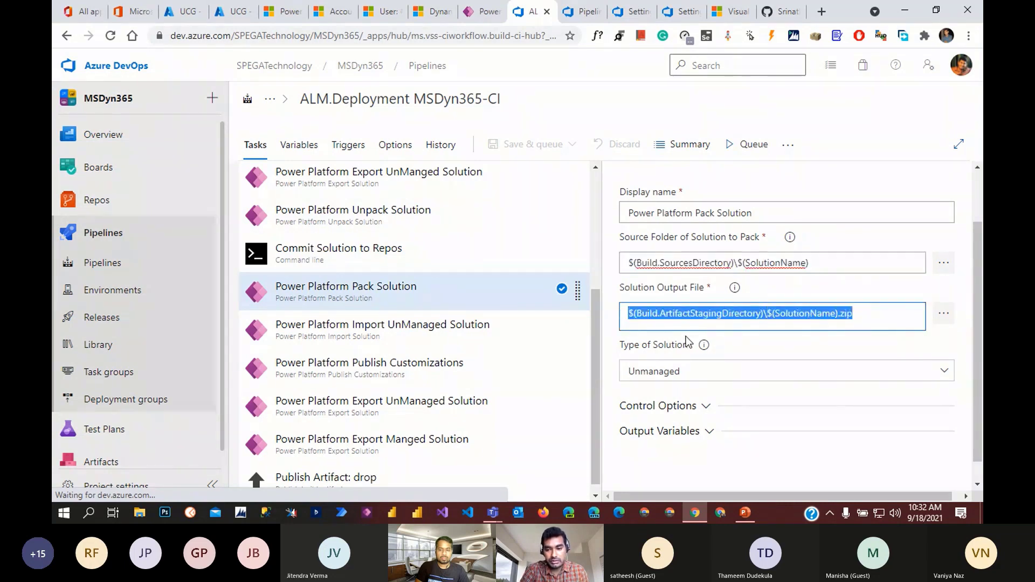
pyautogui.click(656, 314)
pyautogui.moveTo(639, 314); pyautogui.dragTo(754, 327)
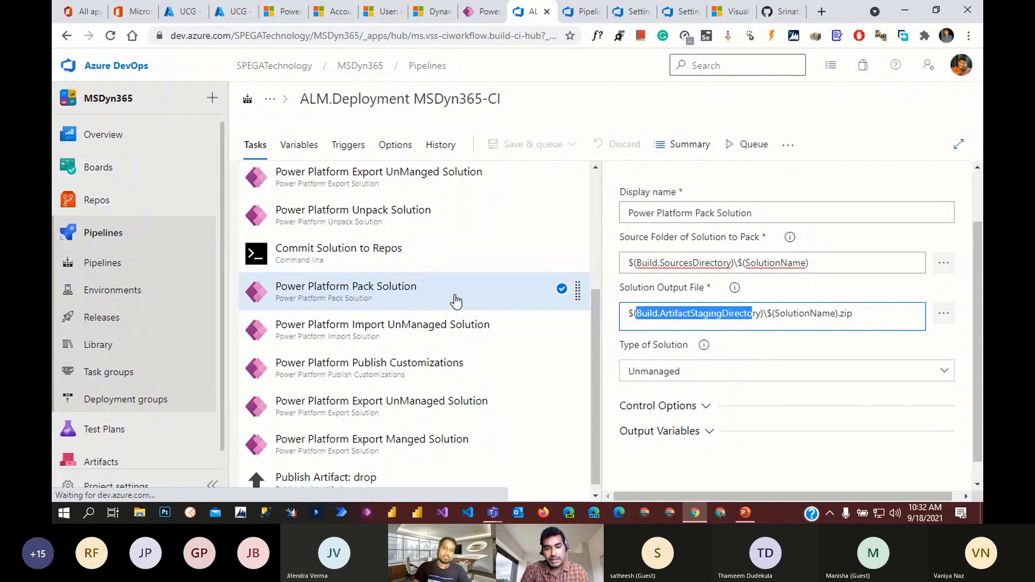
pyautogui.scroll(1, 445, 333)
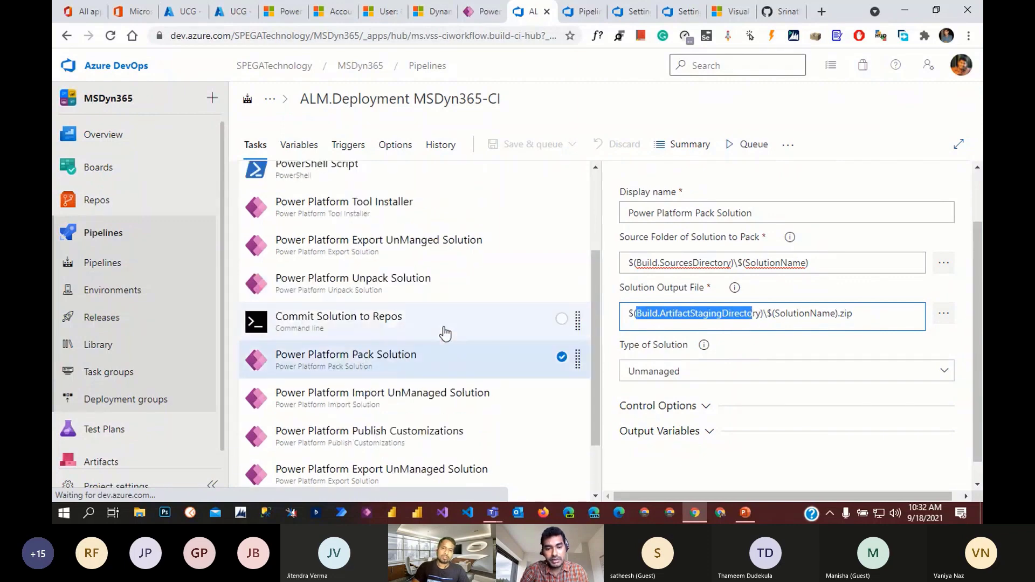
# - Check the Export UnManged Solution output path, then view the Import UnManaged Solution task
pyautogui.click(411, 248)
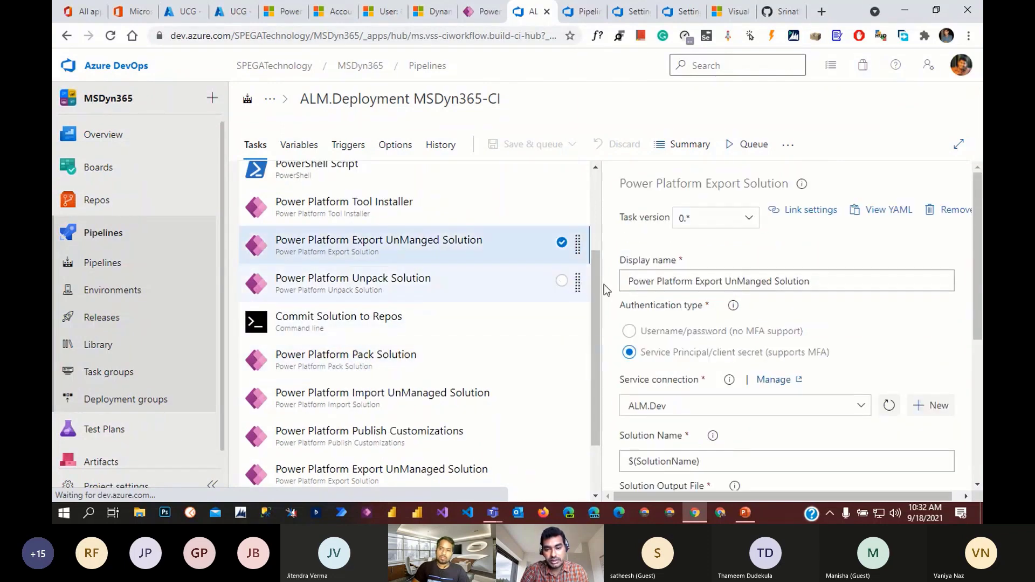
pyautogui.scroll(-1, 686, 403)
pyautogui.click(636, 377)
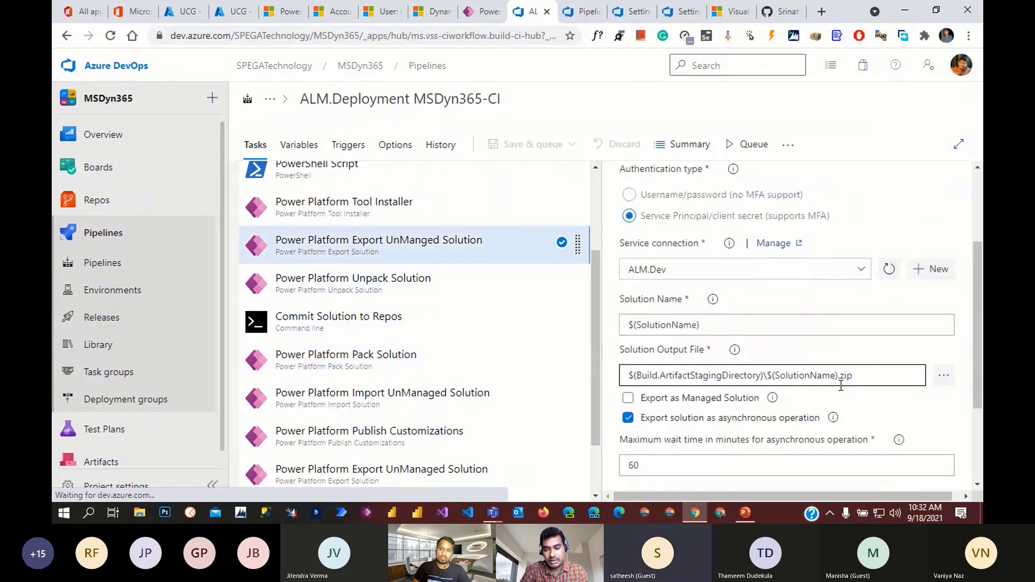
pyautogui.moveTo(875, 381); pyautogui.dragTo(621, 377)
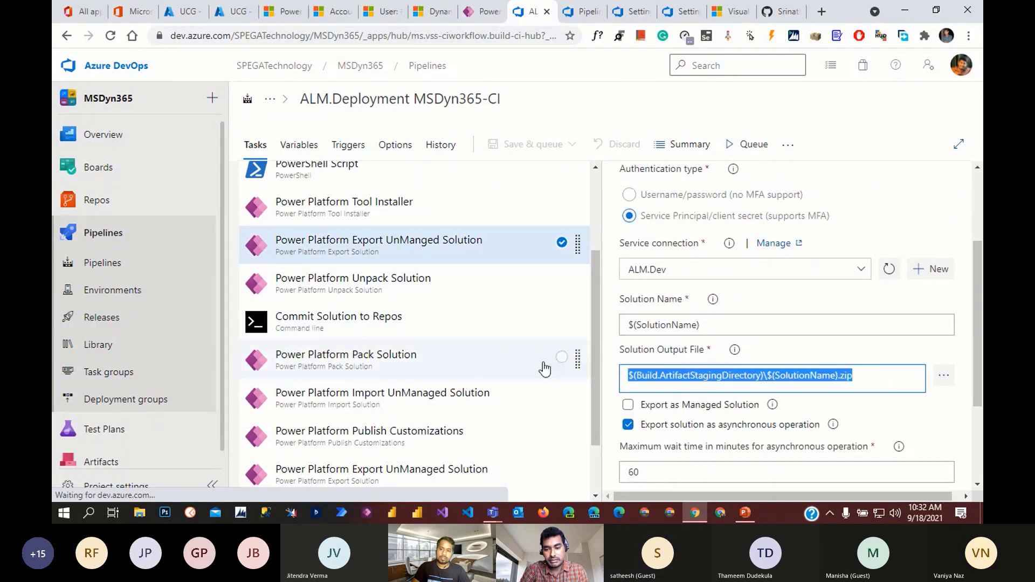
pyautogui.scroll(-2, 467, 357)
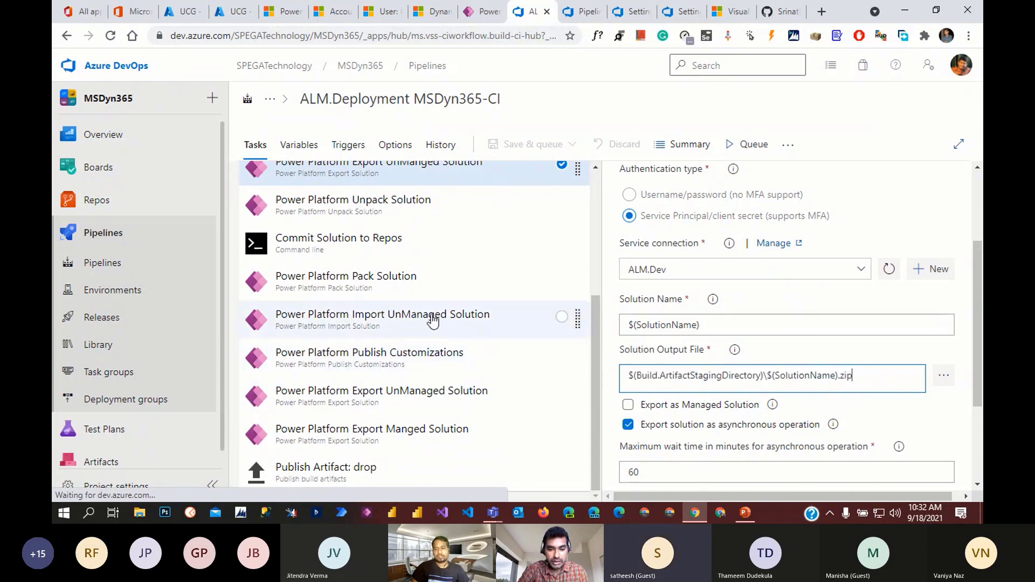
pyautogui.click(456, 320)
pyautogui.scroll(-3, 742, 389)
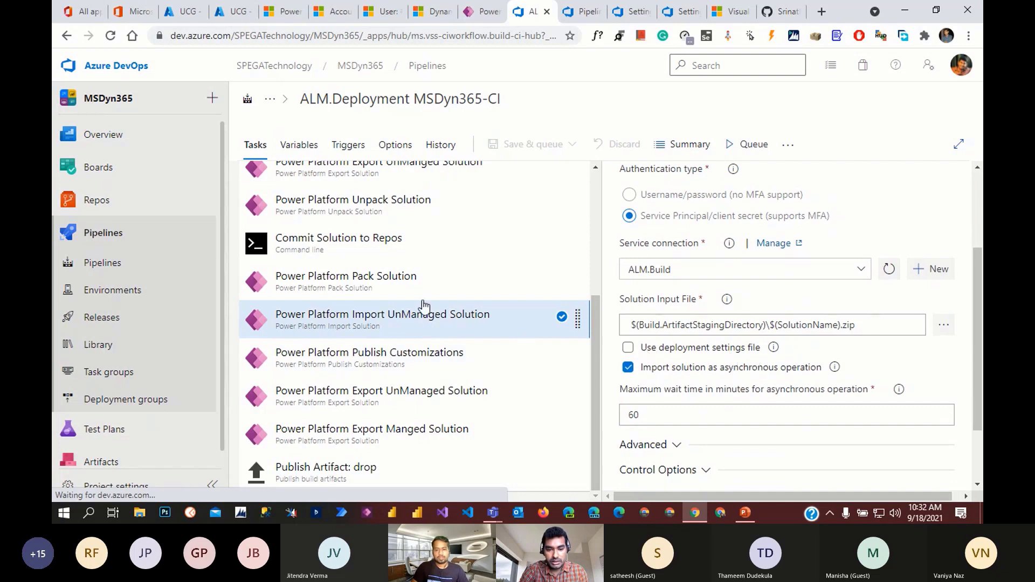
# - Check Import UnManaged Solution's Solution Input File path, then view Publish Customizations settings
pyautogui.click(412, 287)
pyautogui.scroll(-2, 767, 360)
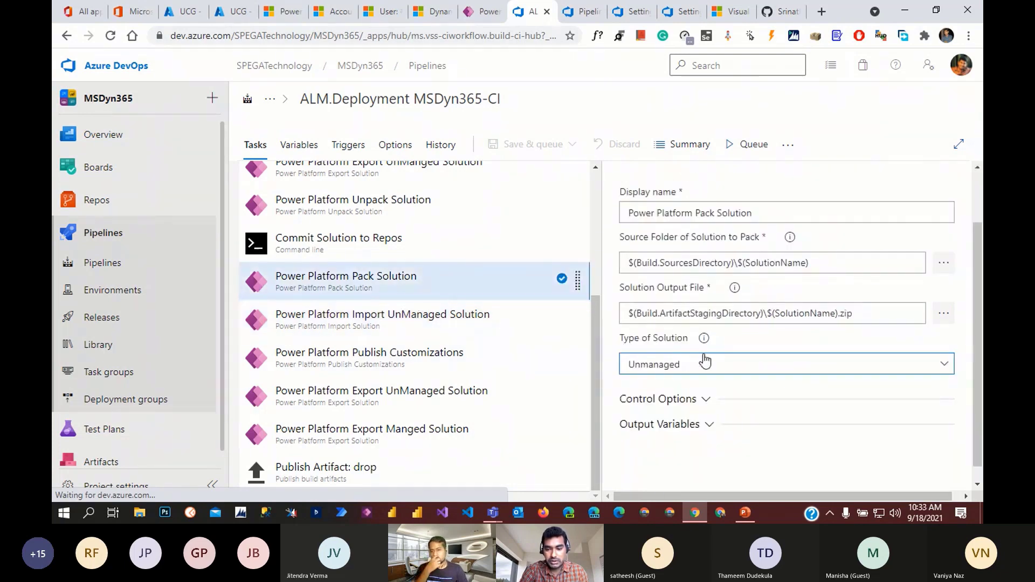
pyautogui.click(437, 333)
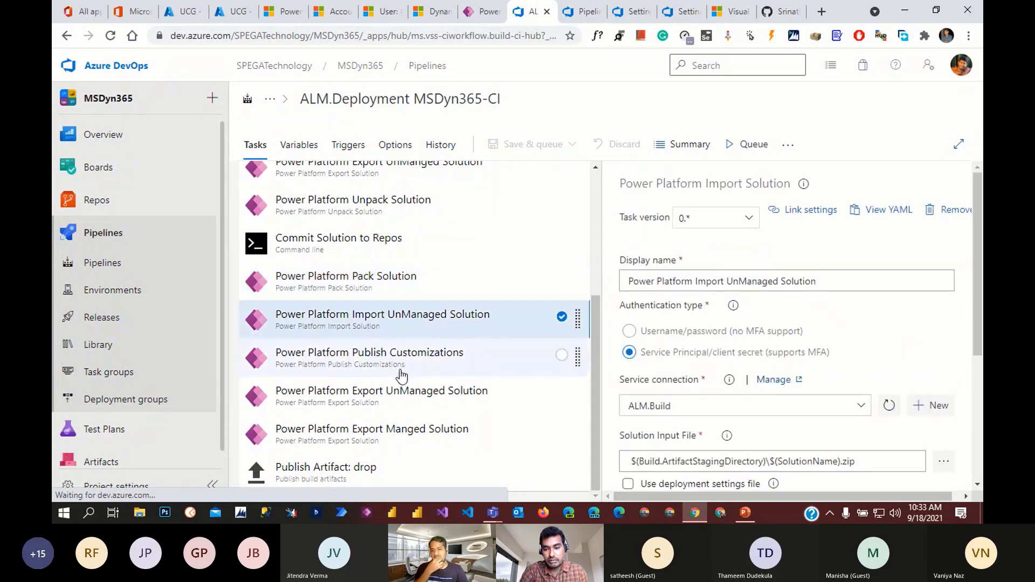
pyautogui.scroll(-4, 634, 290)
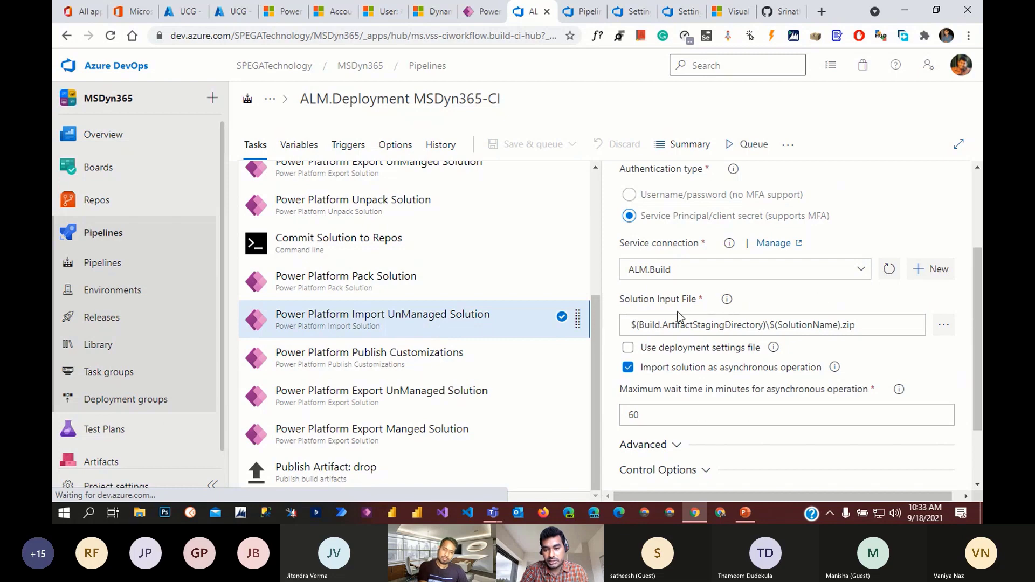
pyautogui.moveTo(888, 328); pyautogui.dragTo(593, 326)
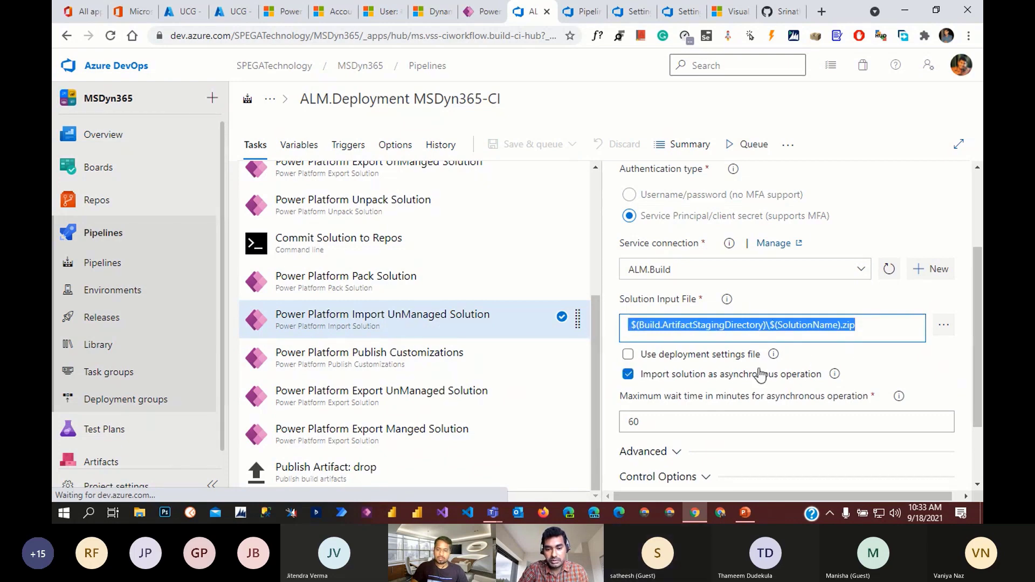
pyautogui.scroll(-2, 761, 381)
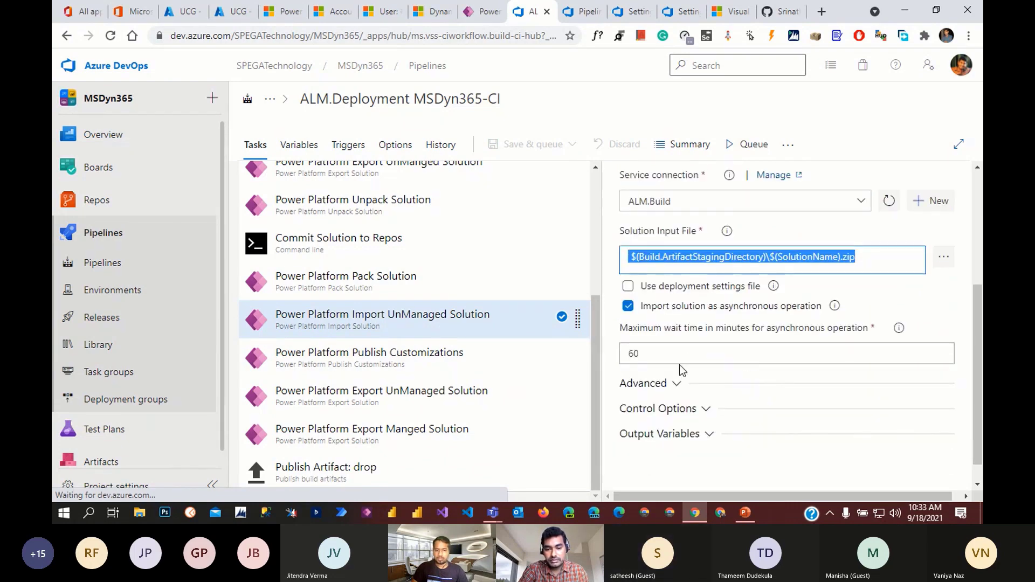
pyautogui.click(450, 354)
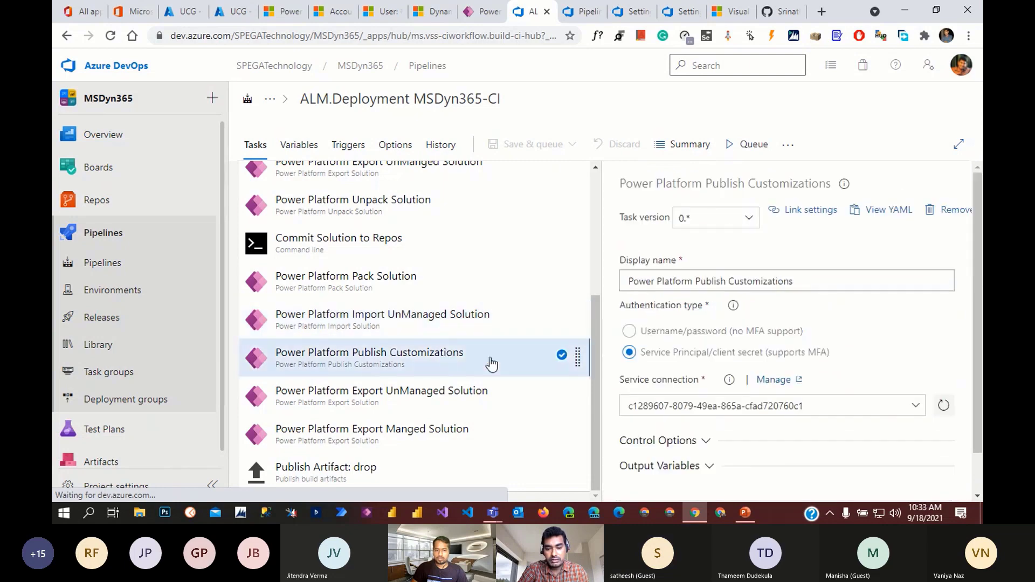
# - Look through Export UnManaged Solution's settings, then view the Export Manged Solution task
pyautogui.scroll(-1, 798, 400)
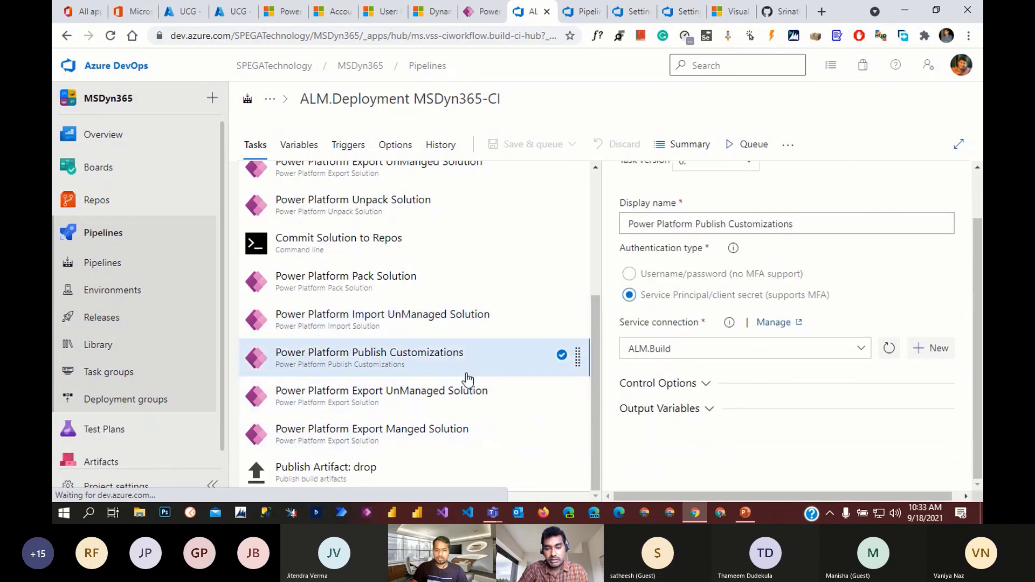
pyautogui.click(455, 398)
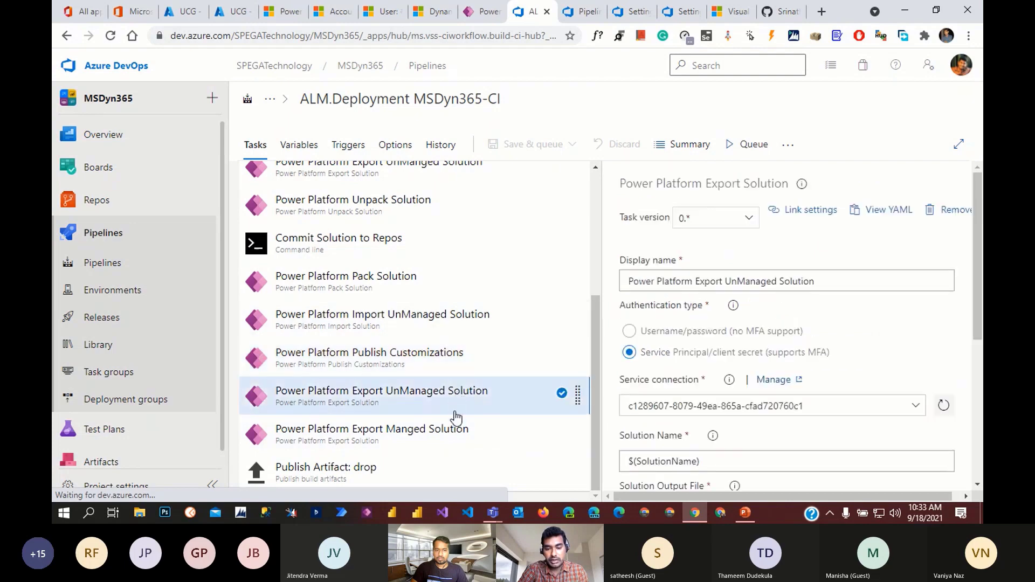
pyautogui.scroll(-1, 746, 410)
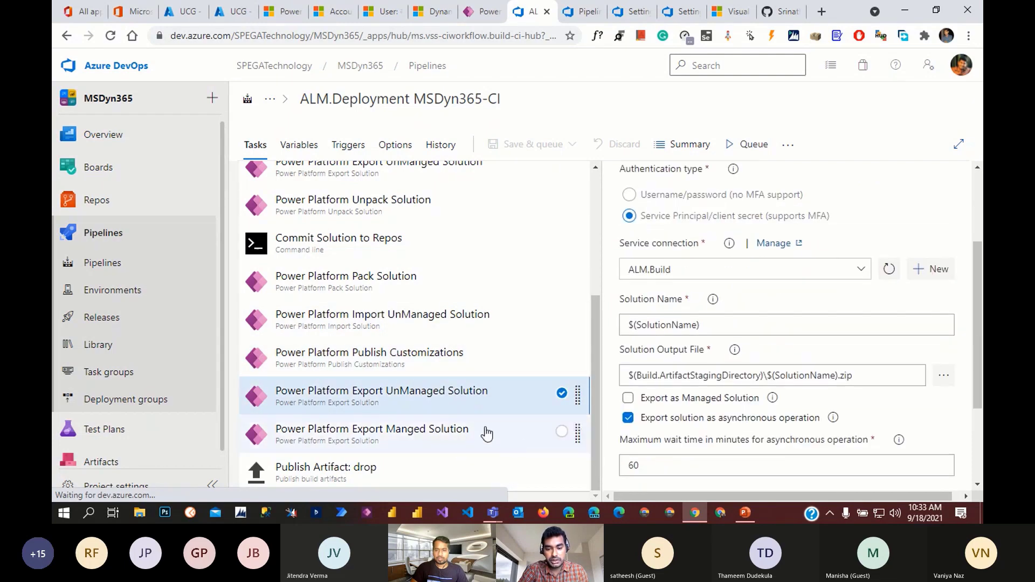
pyautogui.scroll(-1, 736, 419)
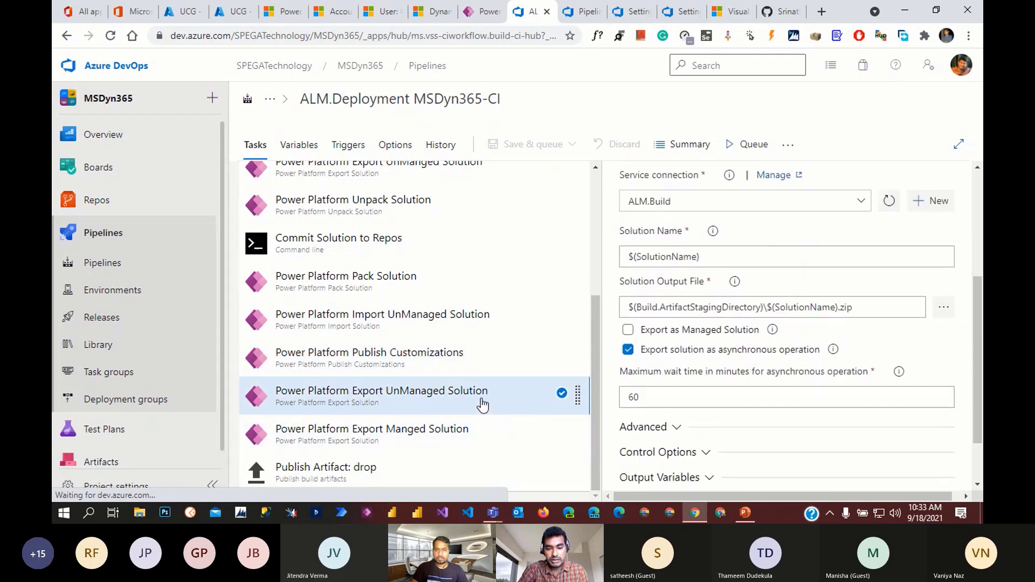
pyautogui.click(461, 437)
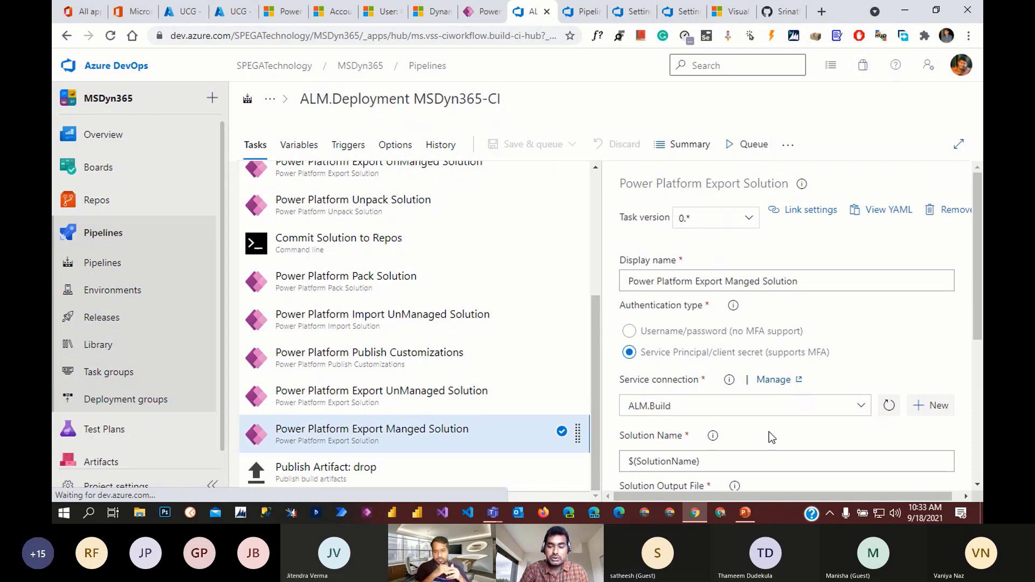
# - Recheck the export solution tasks, then inspect the Publish Artifact: drop task's artifact name 'drop'
pyautogui.click(442, 392)
pyautogui.click(444, 434)
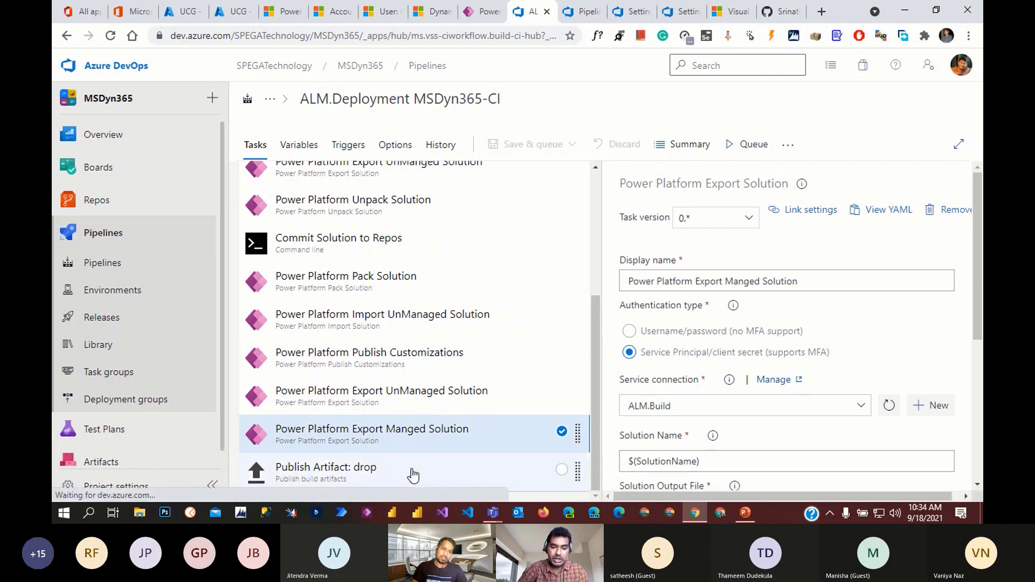
pyautogui.click(404, 485)
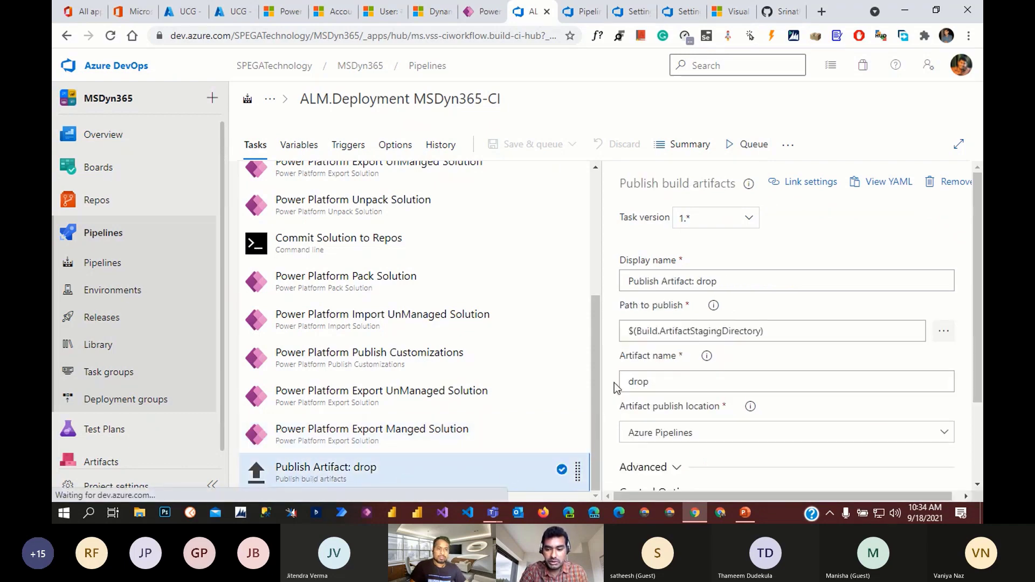
pyautogui.scroll(-1, 766, 356)
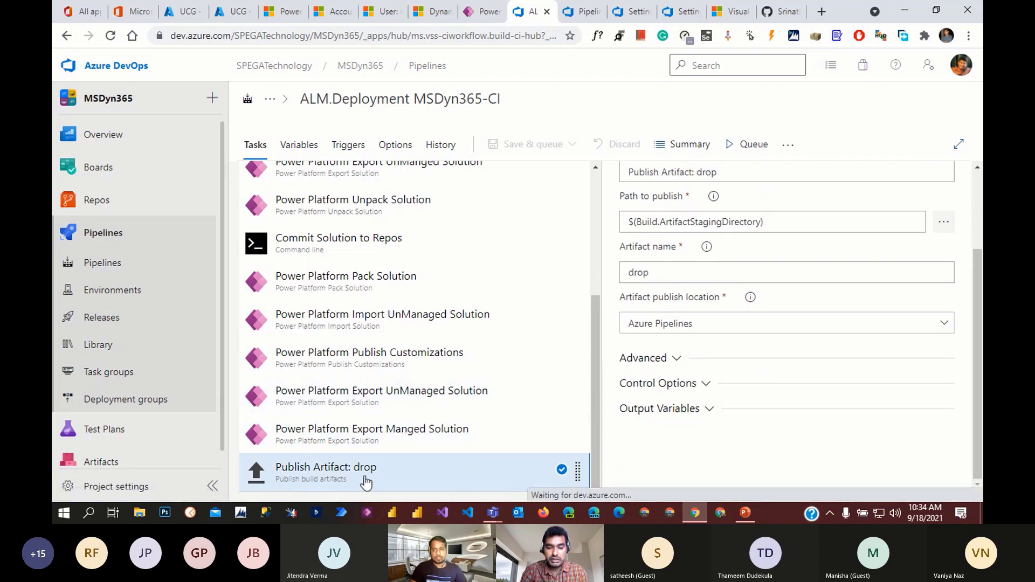
pyautogui.moveTo(717, 273); pyautogui.dragTo(622, 273)
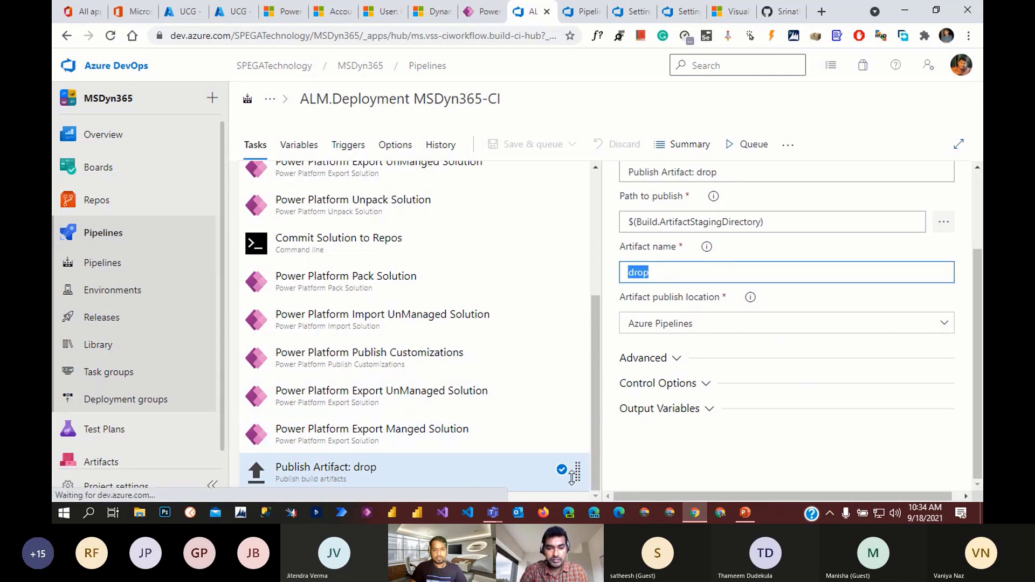
pyautogui.scroll(3, 569, 469)
pyautogui.scroll(2, 479, 370)
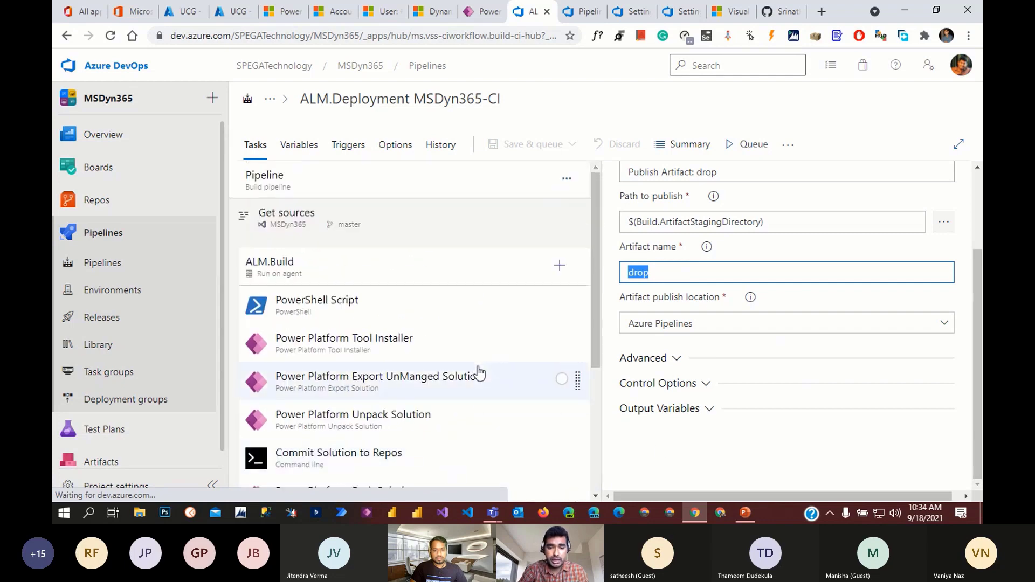
pyautogui.scroll(-4, 475, 386)
pyautogui.scroll(-1, 473, 399)
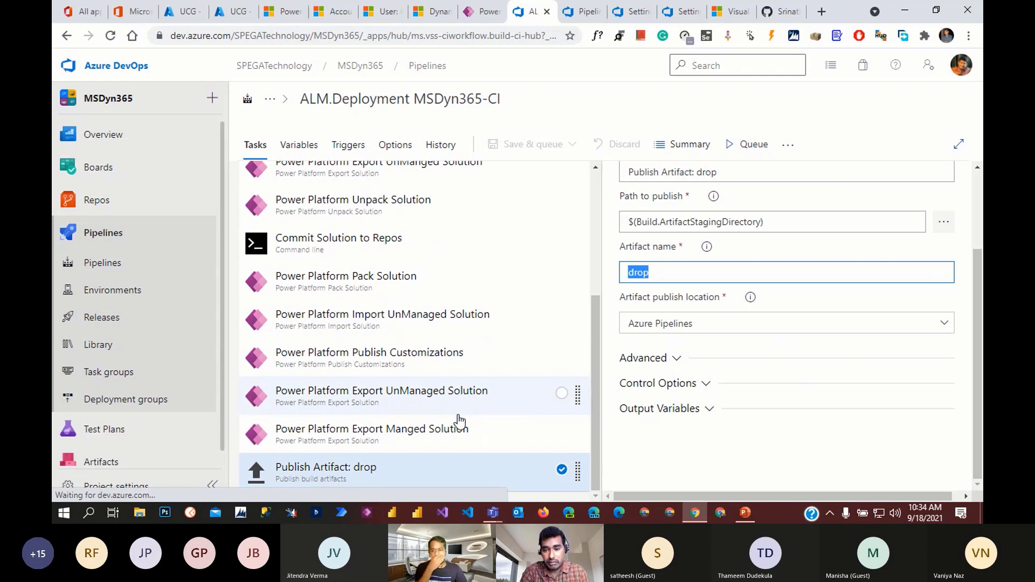
pyautogui.scroll(1, 306, 398)
pyautogui.scroll(3, 306, 398)
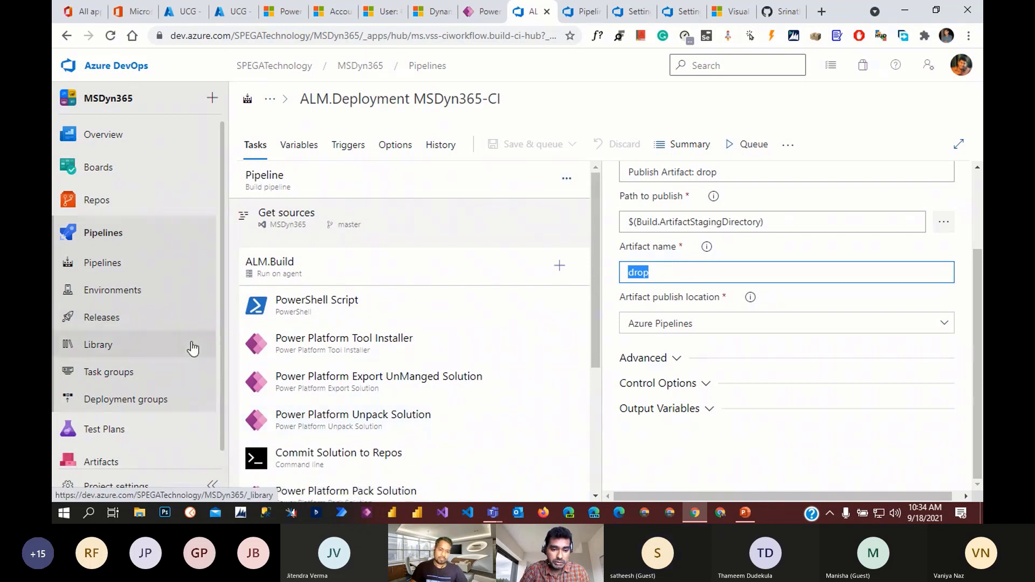
pyautogui.scroll(-1, 190, 351)
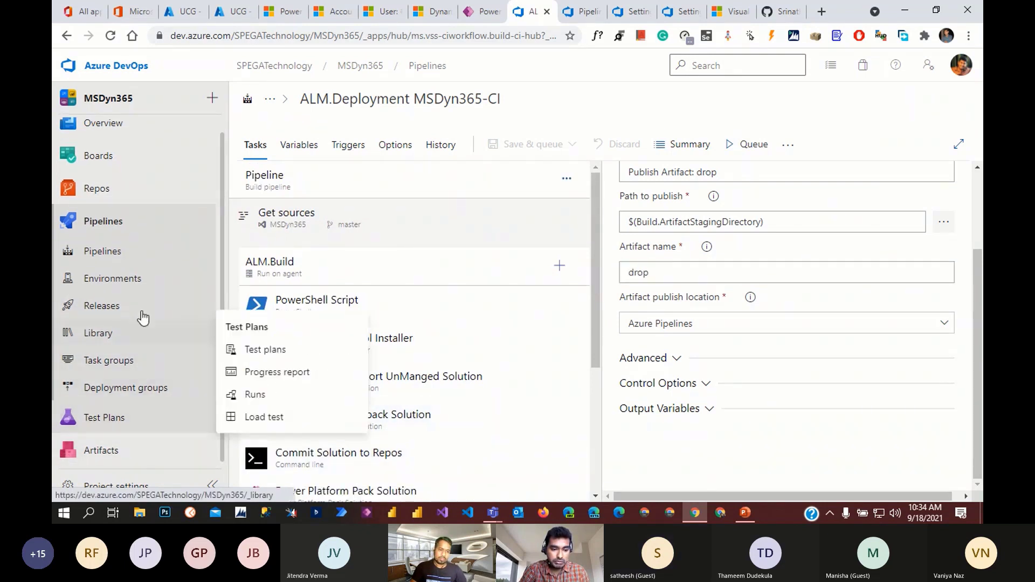
# - In the repo files, expand ALMFundamentals, AzureDevOpsALM, SPEGATechnology and its AppModules folder
pyautogui.click(108, 189)
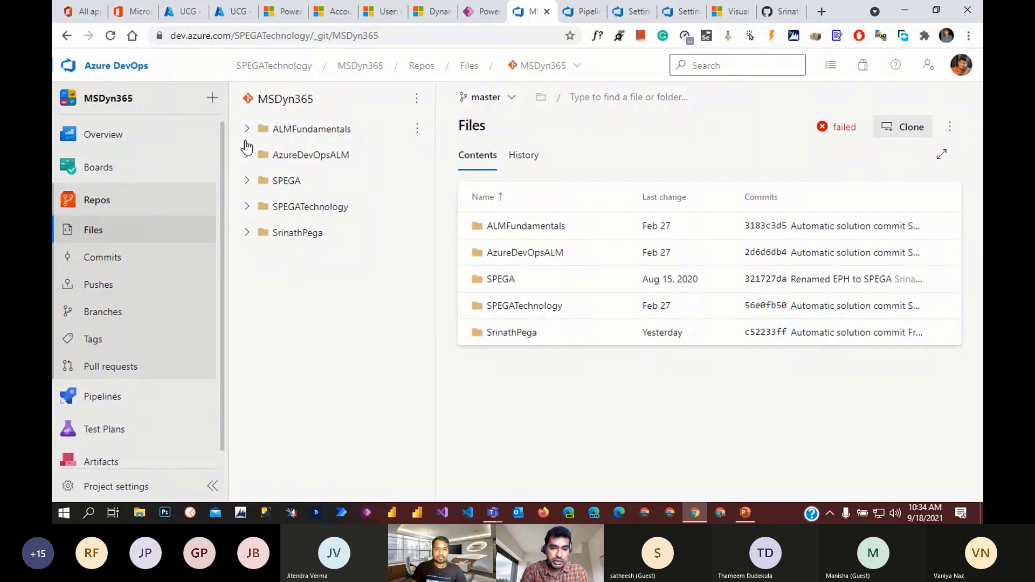
pyautogui.click(247, 130)
pyautogui.click(248, 232)
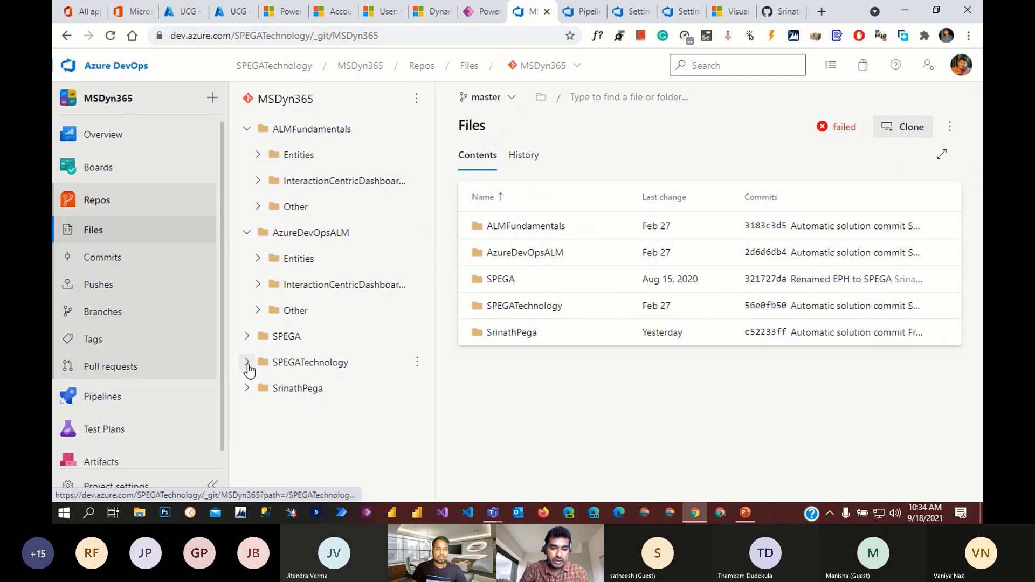
pyautogui.click(248, 364)
pyautogui.scroll(-2, 388, 354)
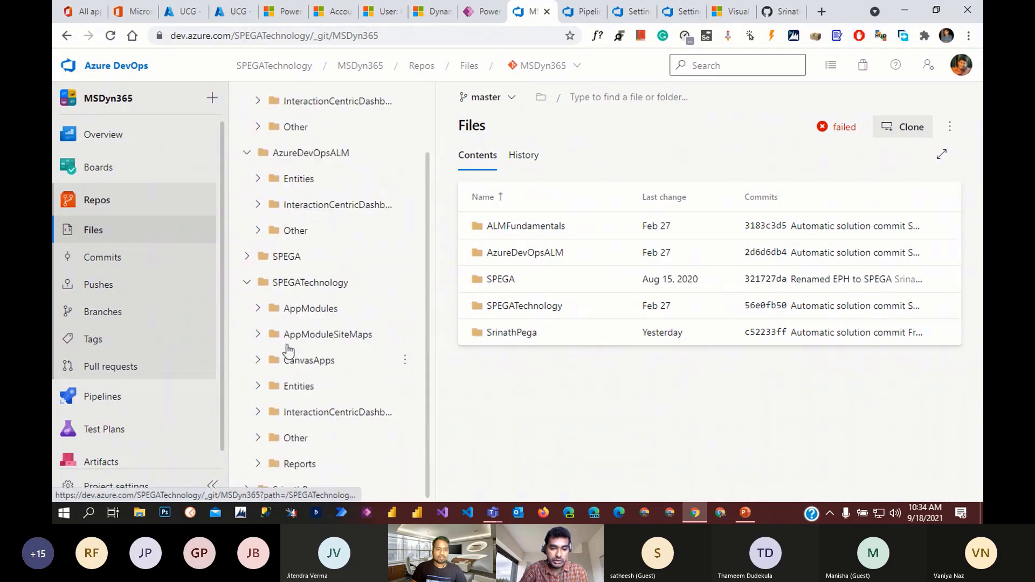
pyautogui.click(258, 312)
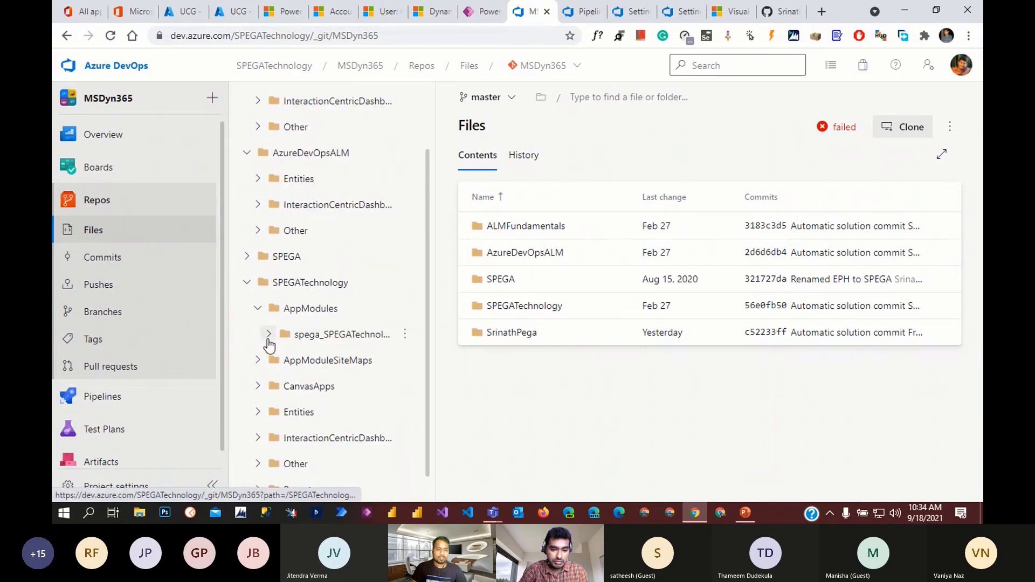
pyautogui.click(268, 335)
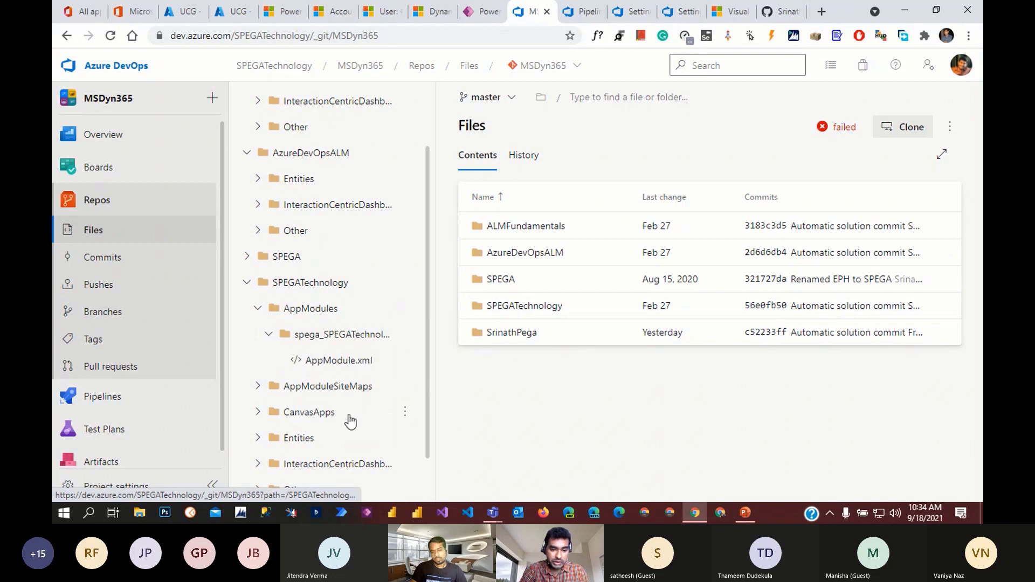
# - Expand CanvasApps, Entities and the Account entity's Formulas, FormXml and card form folders
pyautogui.scroll(-1, 334, 415)
pyautogui.click(265, 362)
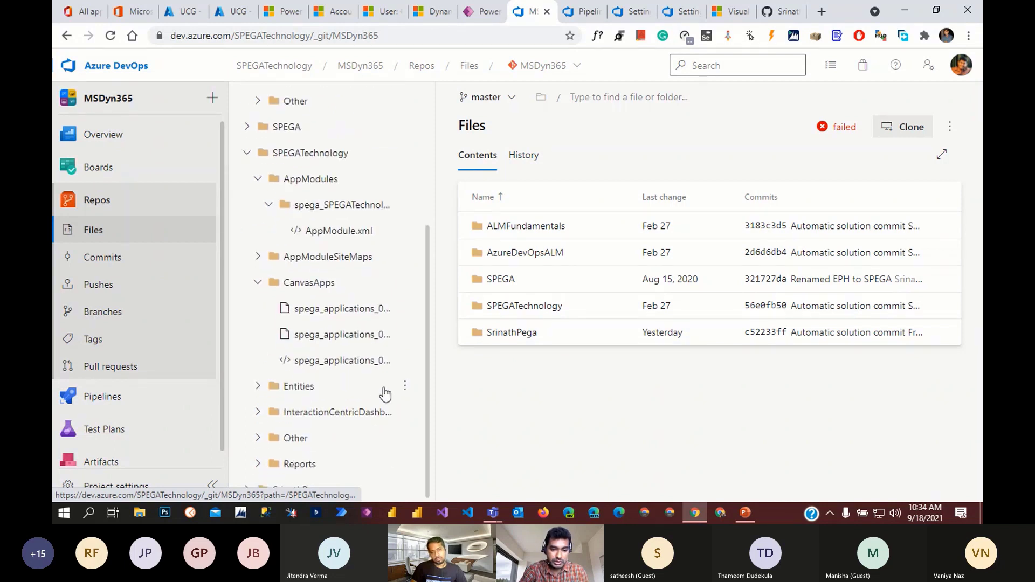
pyautogui.click(258, 387)
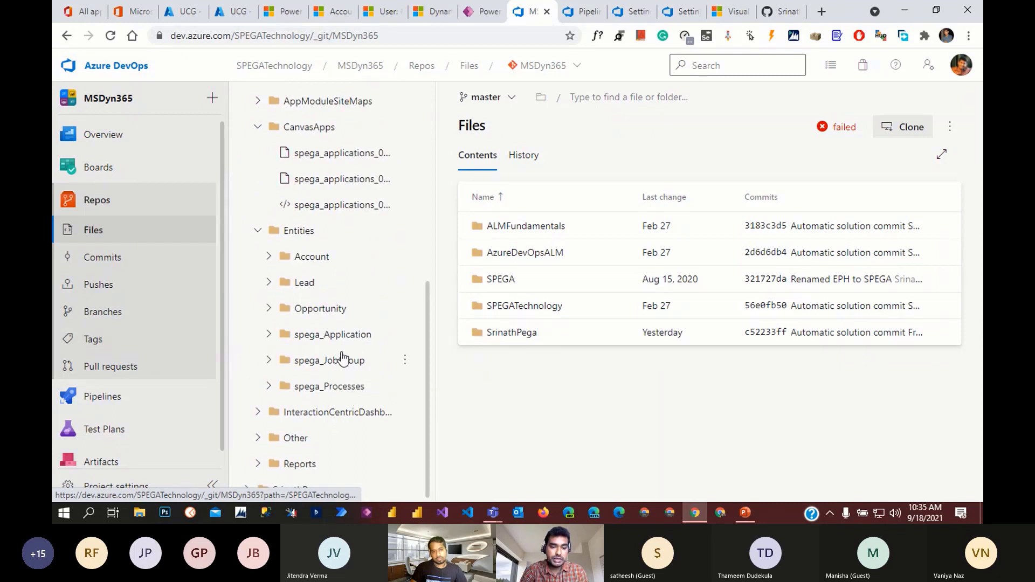
pyautogui.click(268, 257)
pyautogui.click(280, 282)
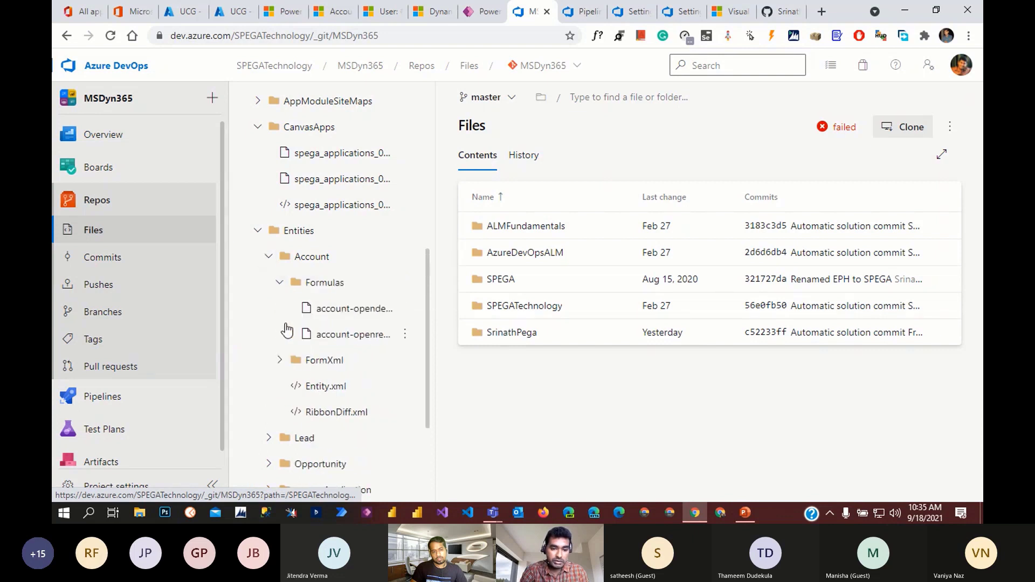
pyautogui.scroll(-3, 315, 366)
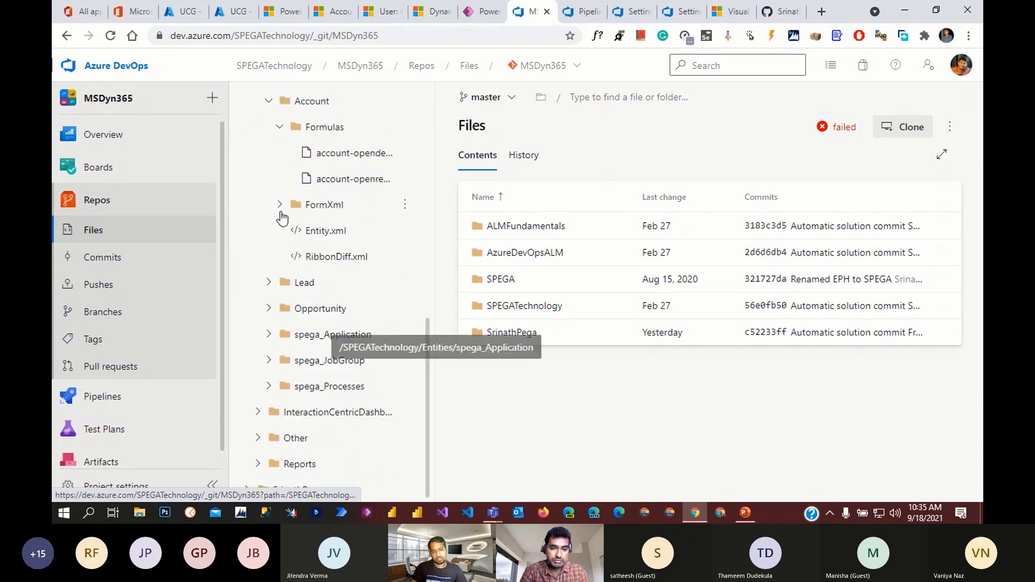
pyautogui.click(280, 205)
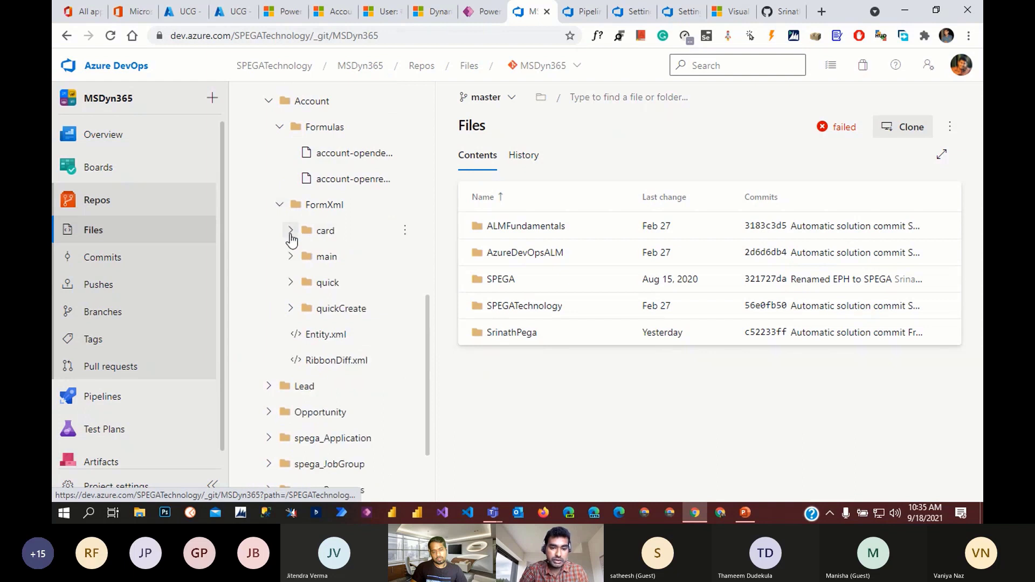
pyautogui.click(288, 233)
# - Expand Reports and spega_Processes, then collapse the SPEGATechnology folder
pyautogui.scroll(-2, 296, 345)
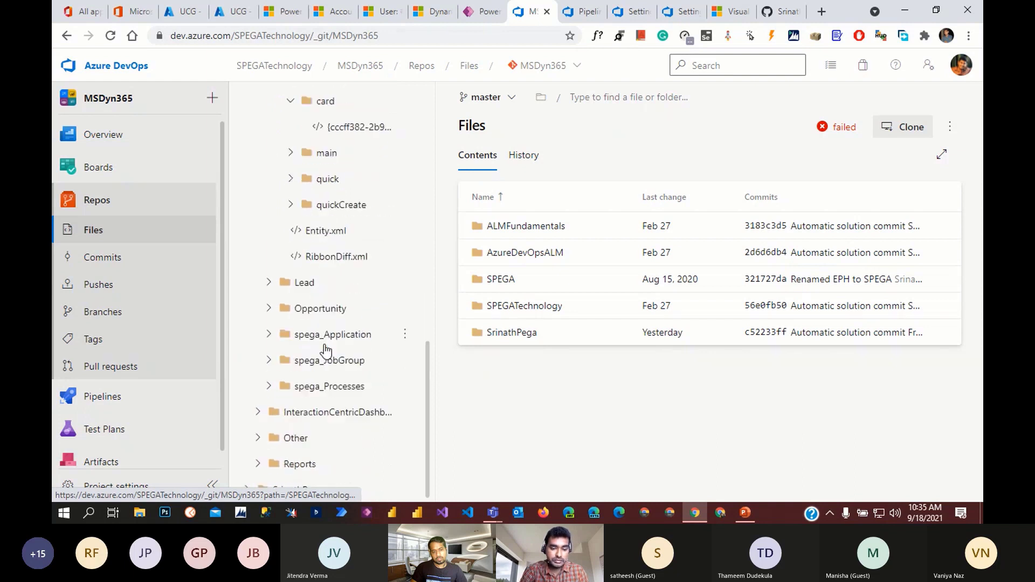
pyautogui.click(259, 464)
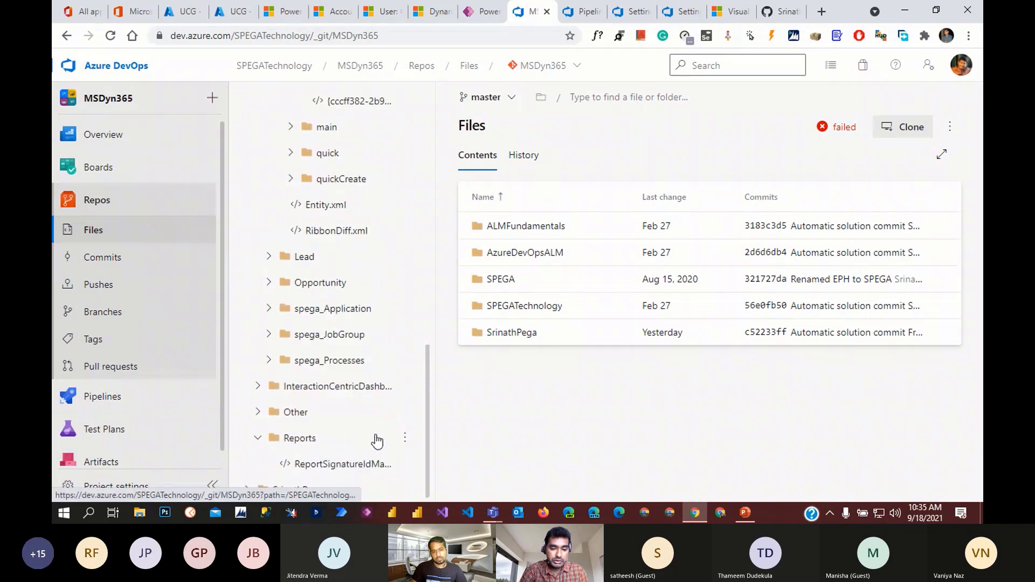
pyautogui.click(268, 361)
pyautogui.scroll(-1, 372, 405)
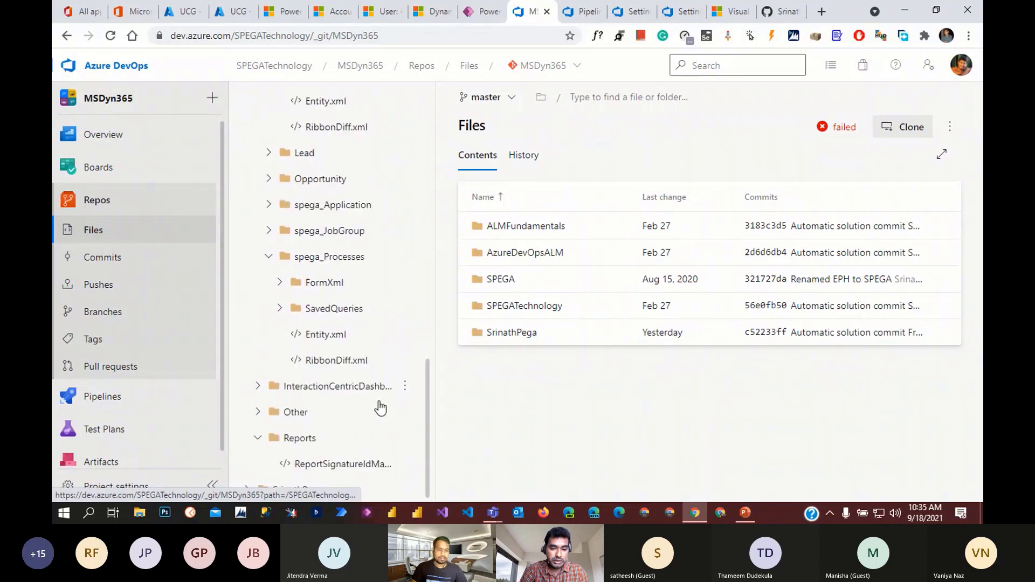
pyautogui.scroll(10, 356, 386)
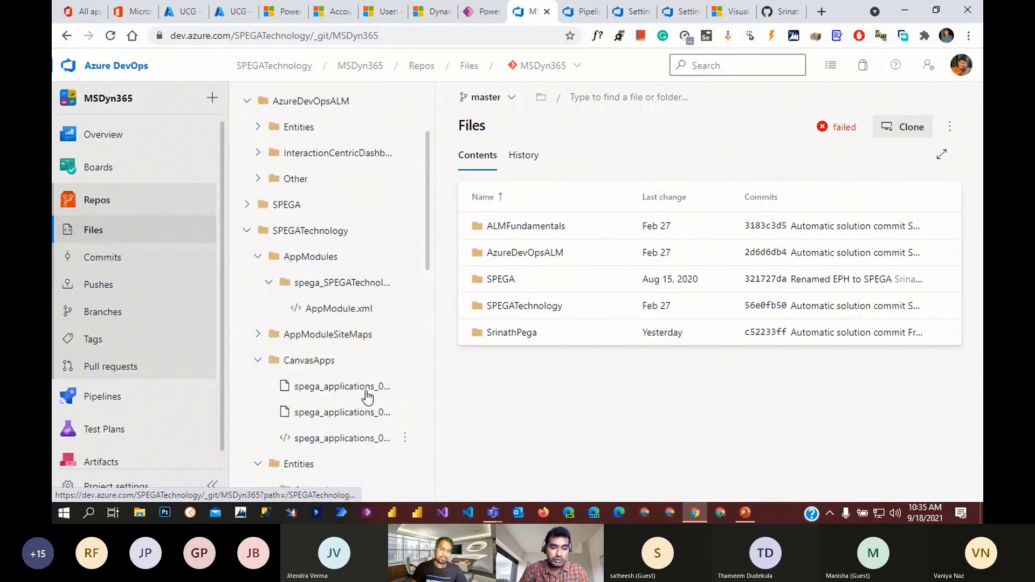
pyautogui.click(248, 267)
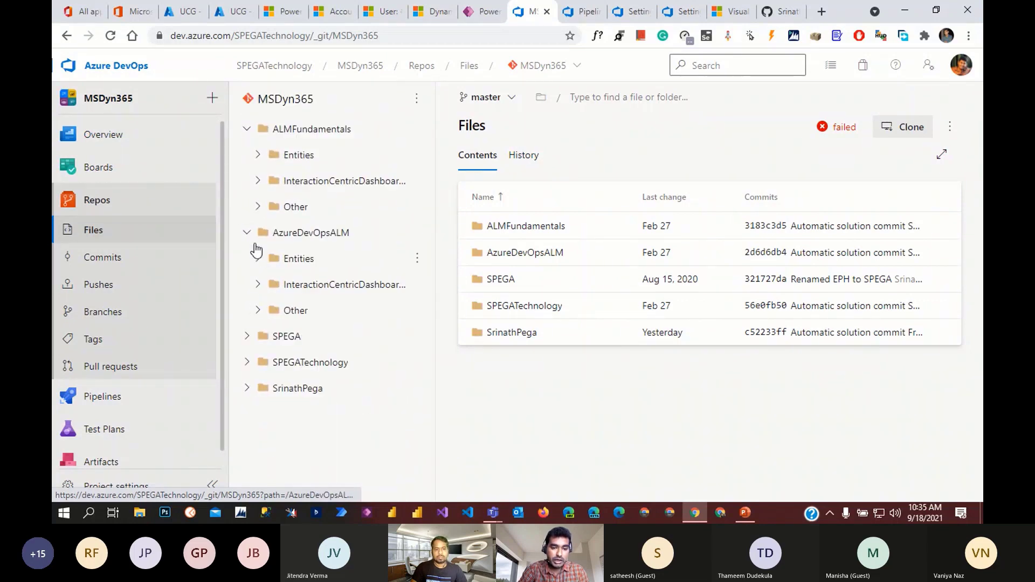
# - Collapse AzureDevOpsALM and ALMFundamentals, then open the SPEGA solution's AppModules folder
pyautogui.click(247, 232)
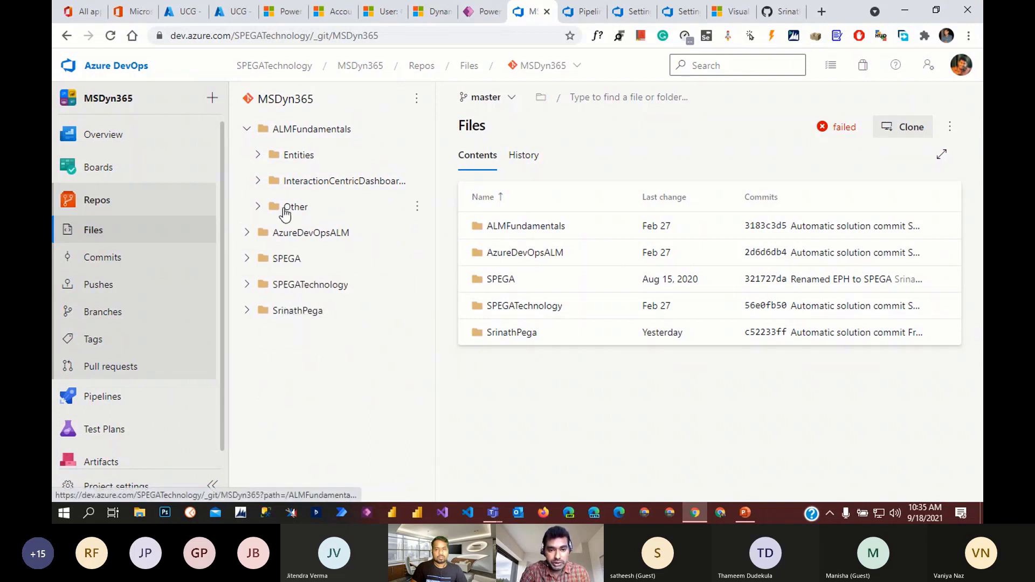
pyautogui.click(248, 132)
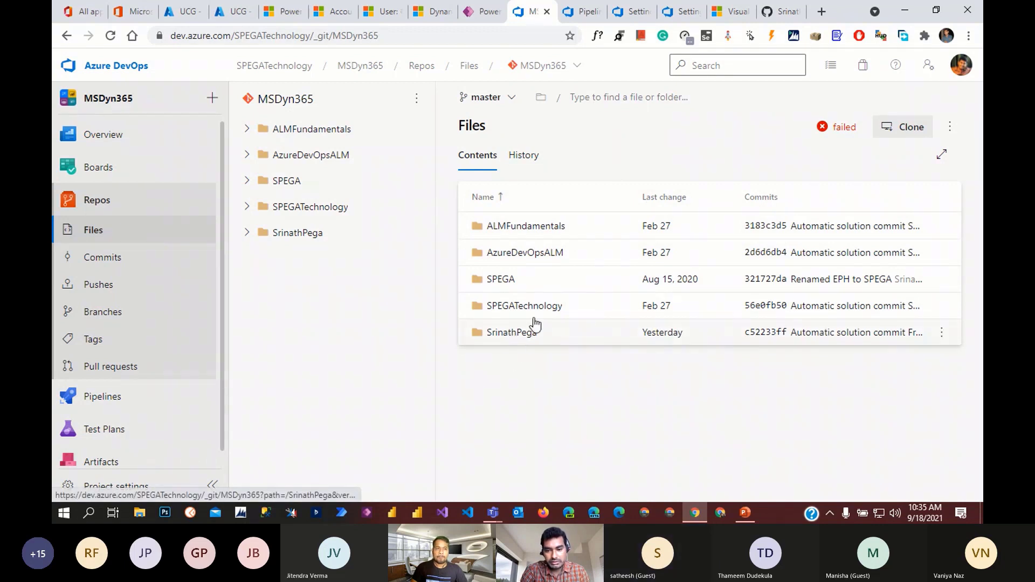
pyautogui.click(501, 279)
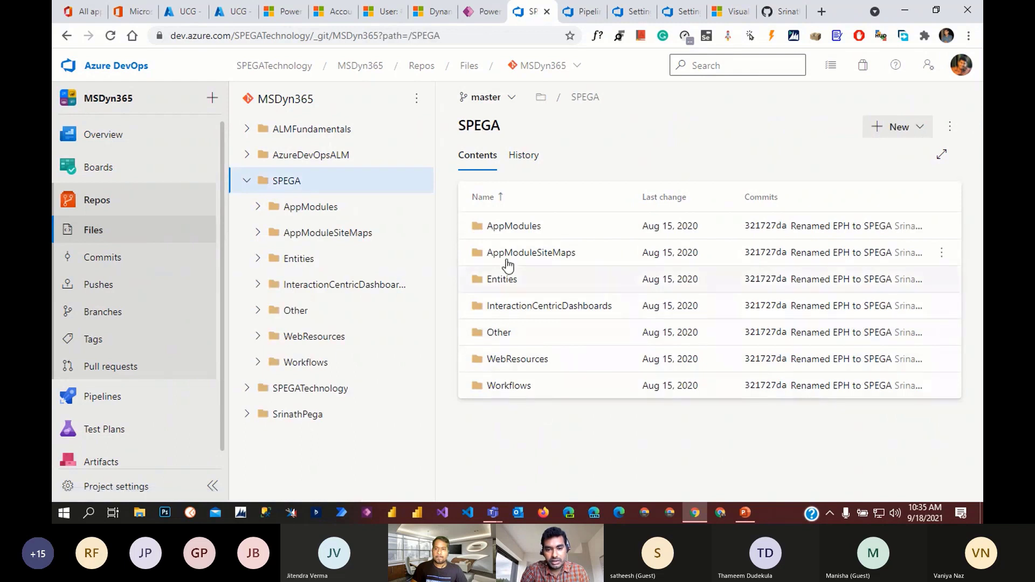
pyautogui.click(505, 231)
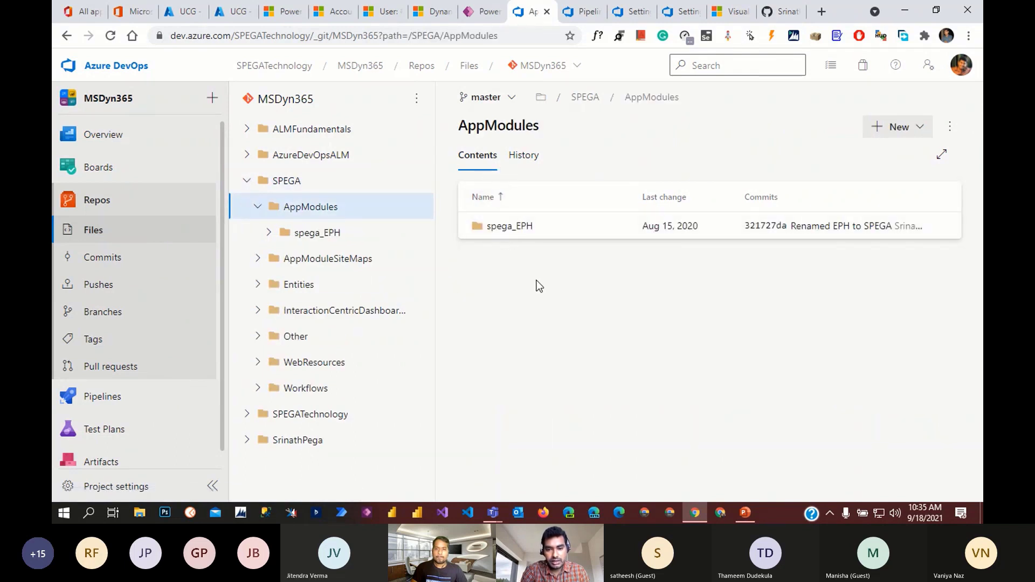
# - Glance at AppModules' commit history, then open spega_EPH/AppModule.xml
pyautogui.click(524, 156)
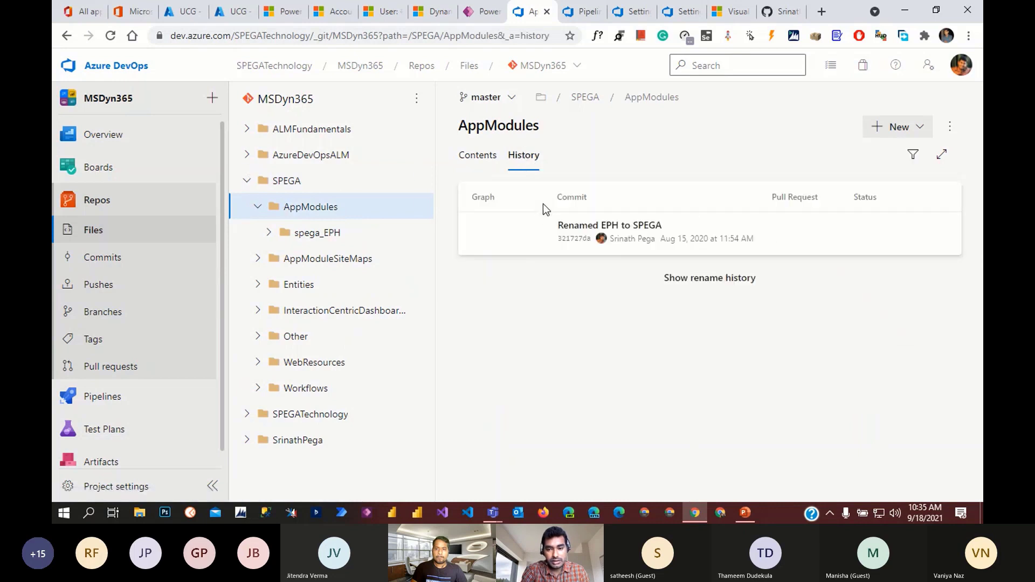
pyautogui.click(482, 157)
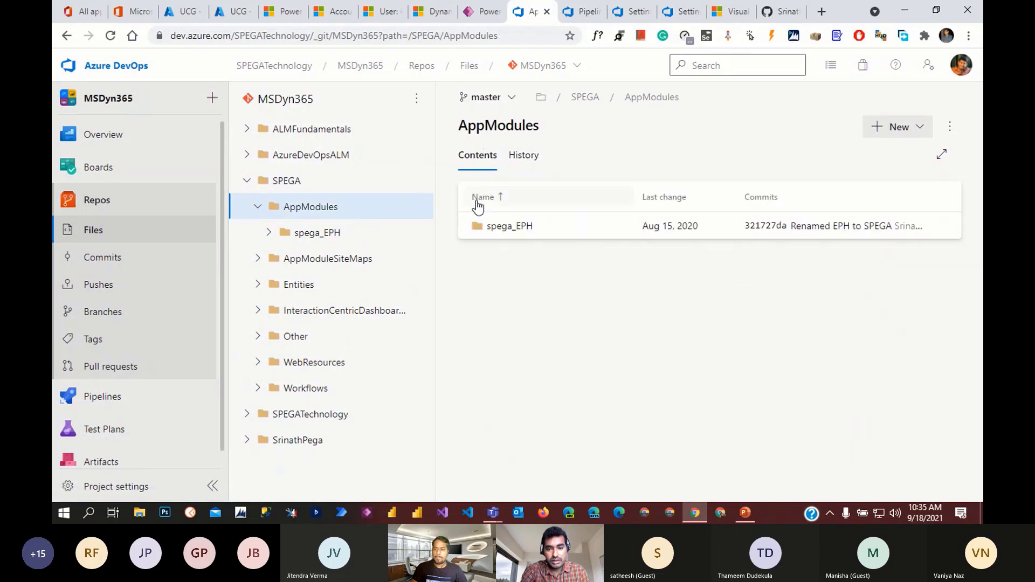
pyautogui.click(507, 229)
pyautogui.click(560, 229)
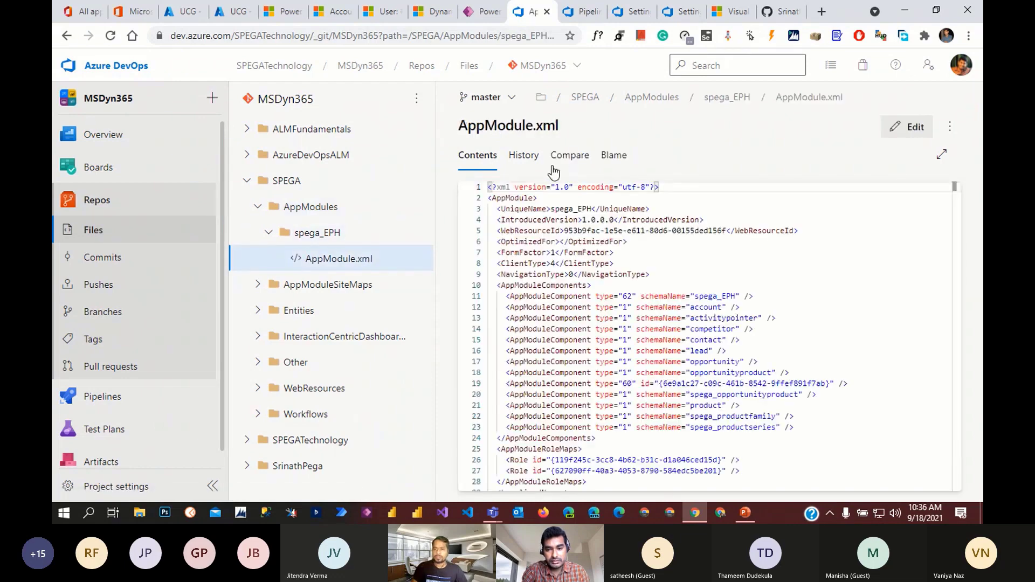
# - Diff AppModule.xml between previous commit f0bb4430 and head c52233ff with the sidebar hidden
pyautogui.click(571, 157)
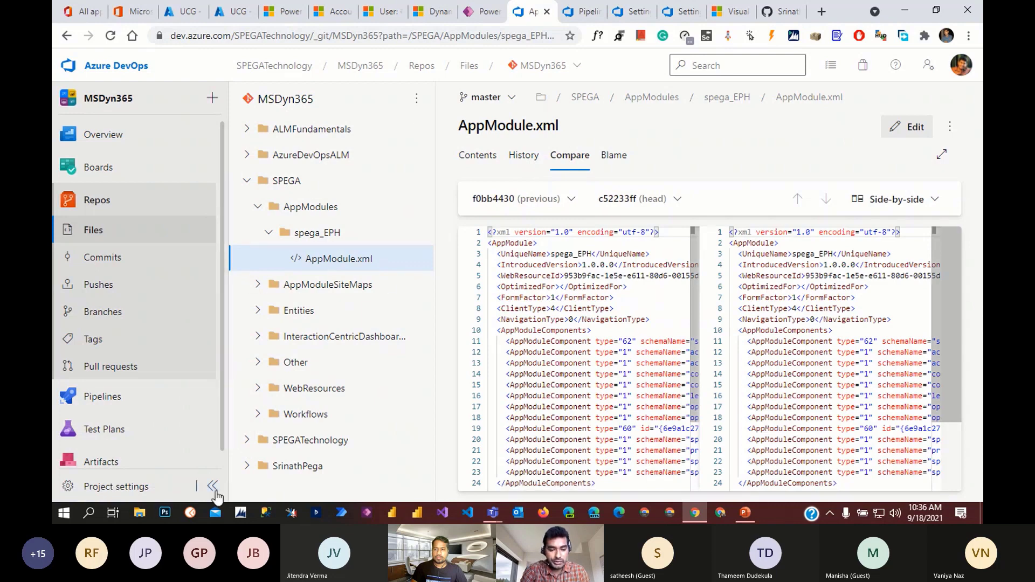
pyautogui.click(212, 487)
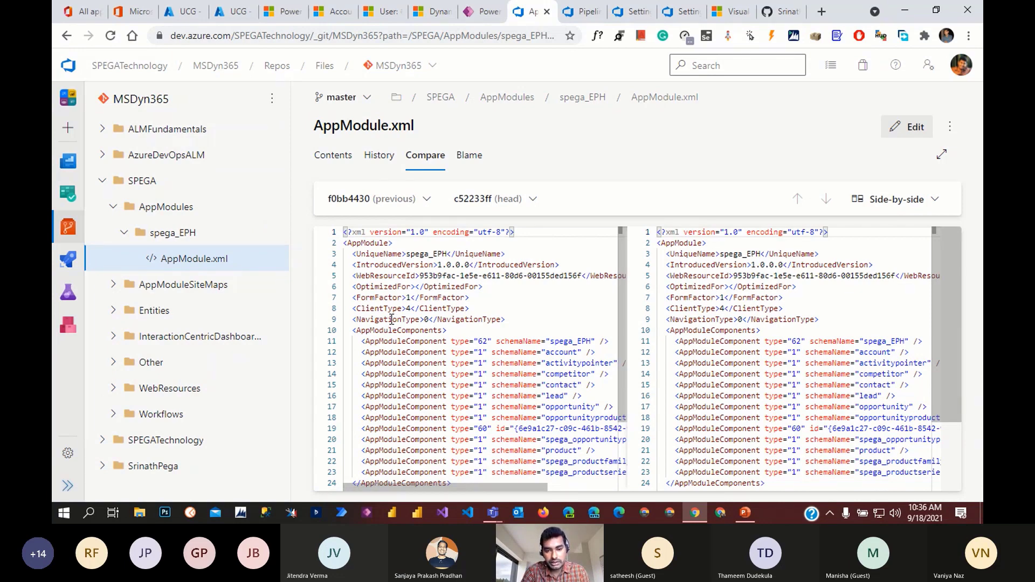
pyautogui.click(423, 201)
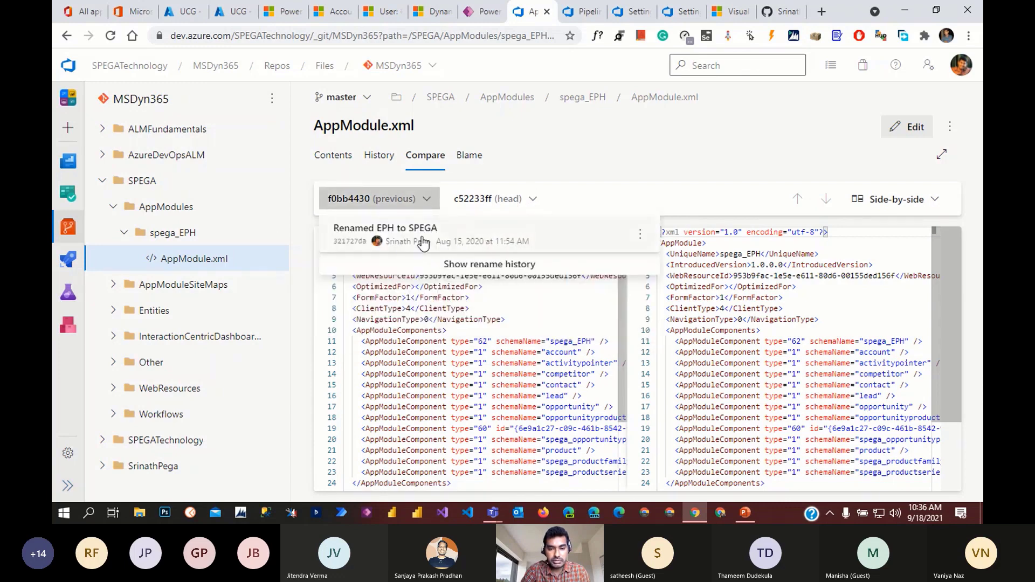
pyautogui.click(543, 201)
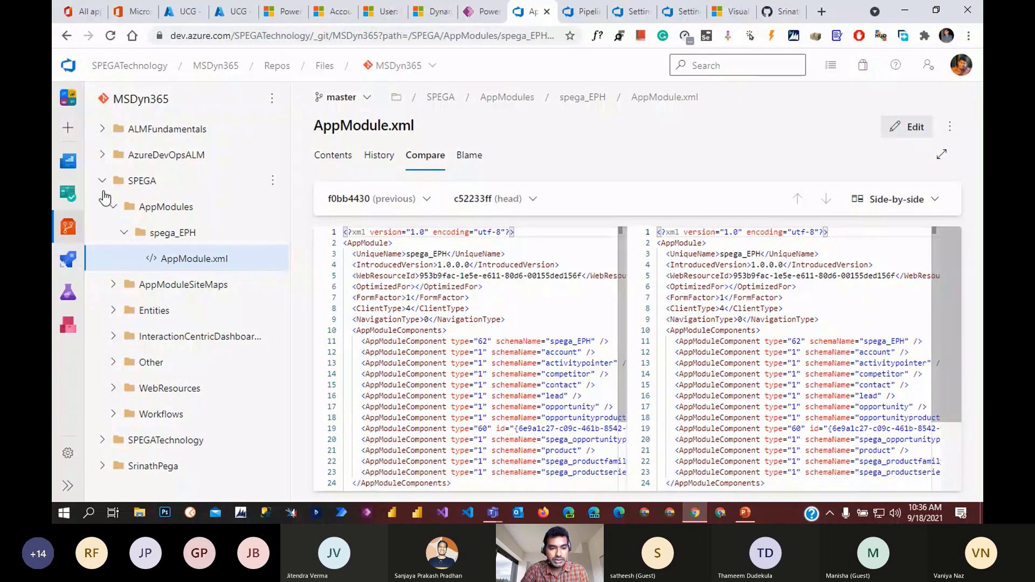
# - Collapse AppModules and browse ALMFundamentals' Entities and InteractionCentricDashboards folders
pyautogui.click(112, 209)
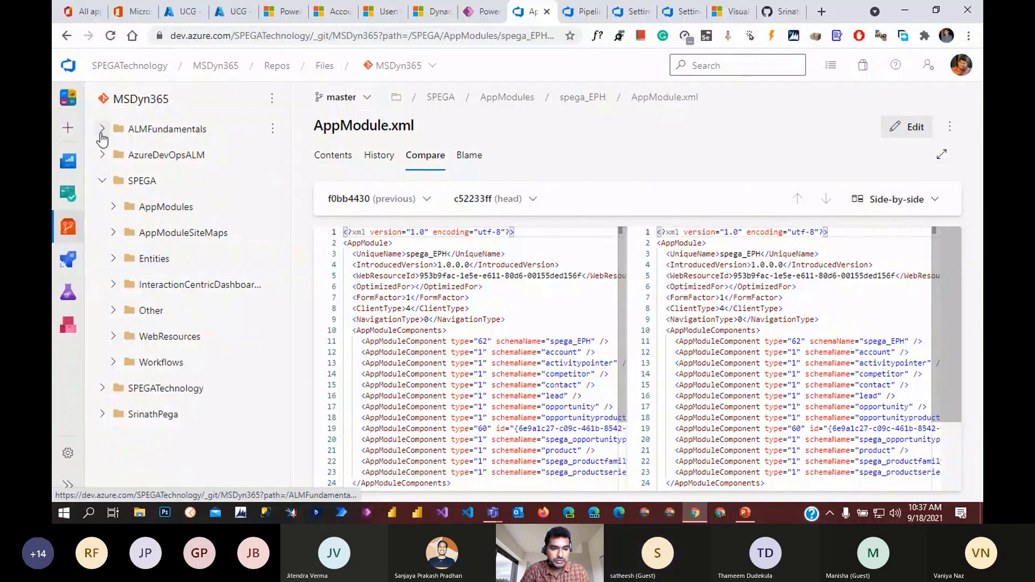
pyautogui.click(102, 155)
pyautogui.click(102, 130)
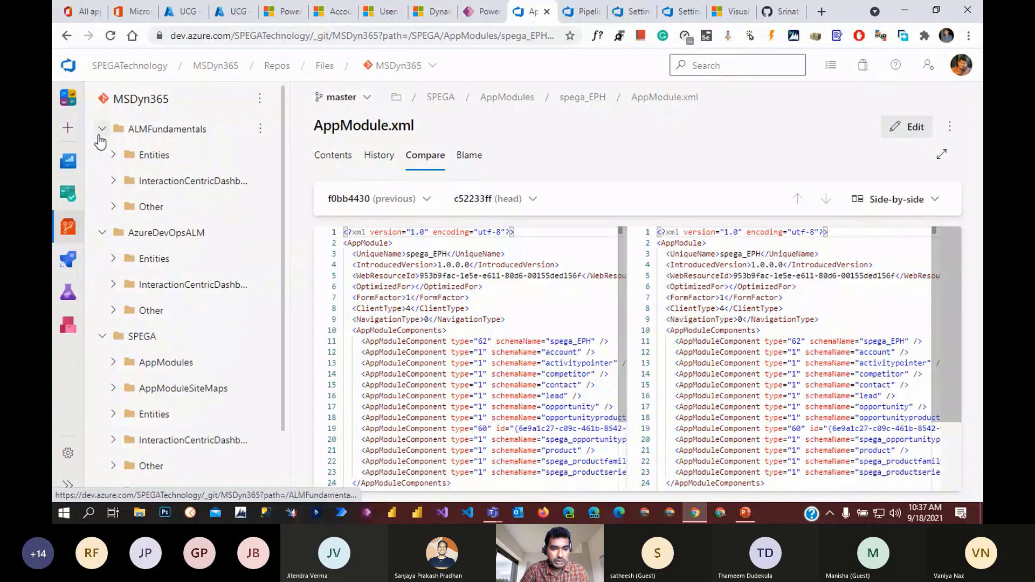
pyautogui.click(113, 155)
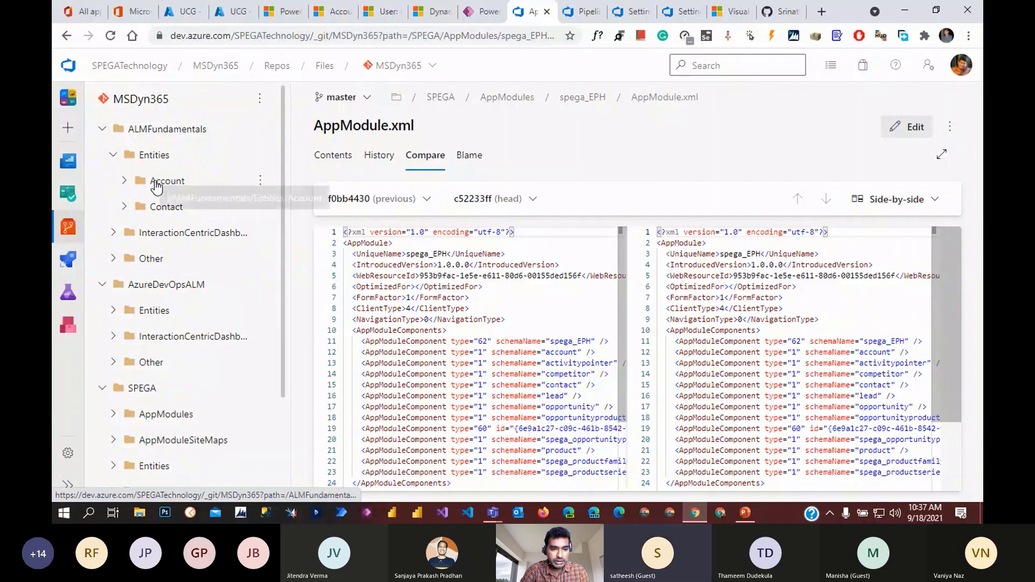
pyautogui.click(153, 130)
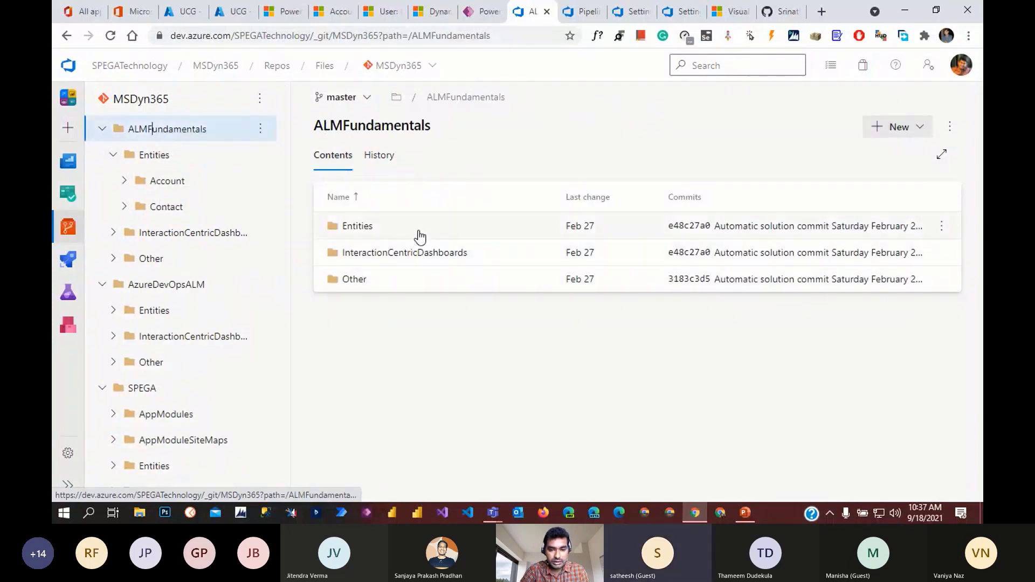
pyautogui.click(420, 236)
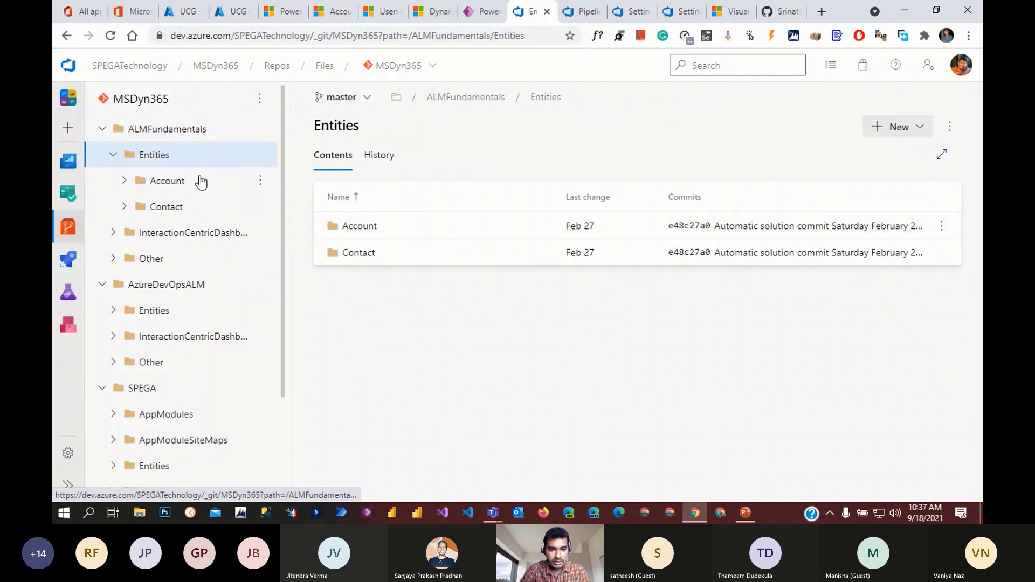
pyautogui.click(154, 131)
pyautogui.click(386, 254)
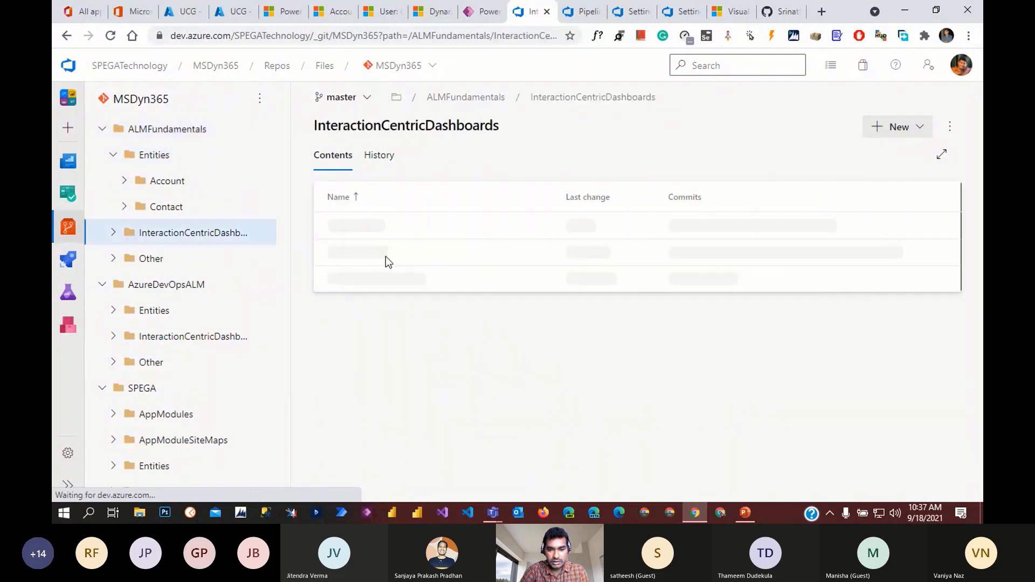
pyautogui.click(139, 129)
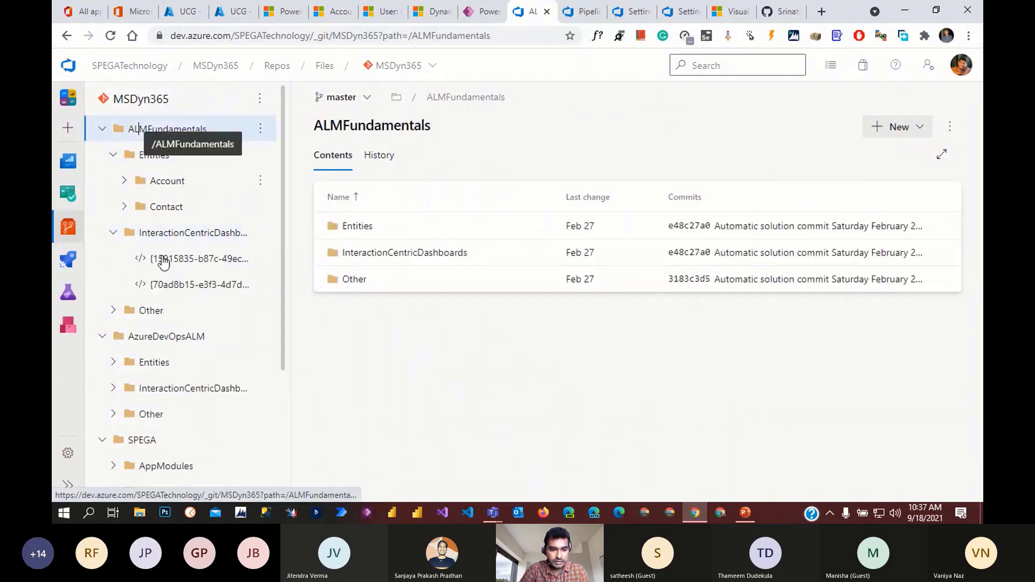
# - View AzureDevOpsALM's InteractionCentricDashboards and SPEGA's AppModuleSiteMaps, then go to Power Apps solutions
pyautogui.scroll(-3, 162, 296)
pyautogui.click(157, 253)
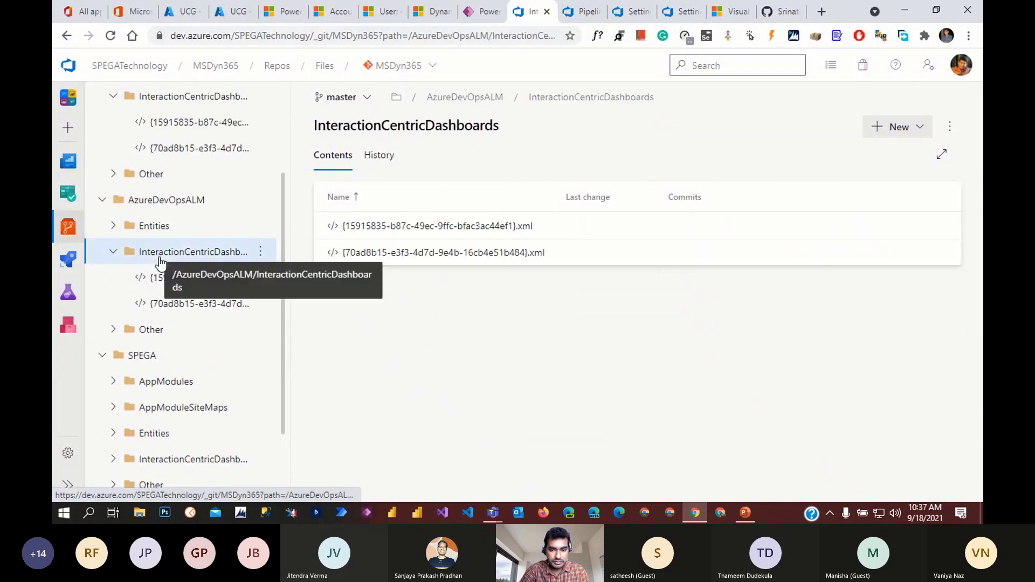
pyautogui.scroll(-2, 143, 343)
pyautogui.click(168, 310)
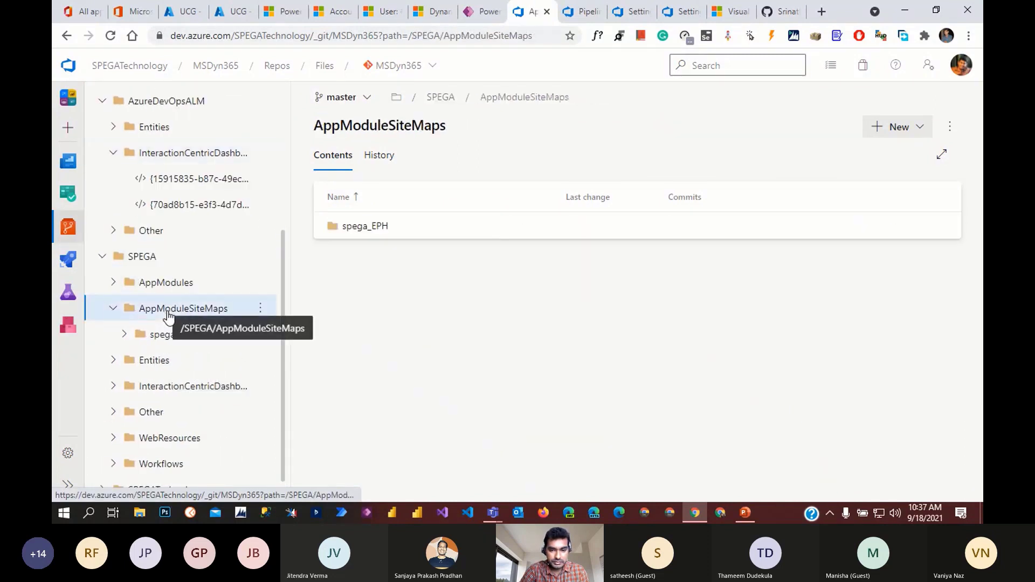
pyautogui.scroll(-1, 168, 356)
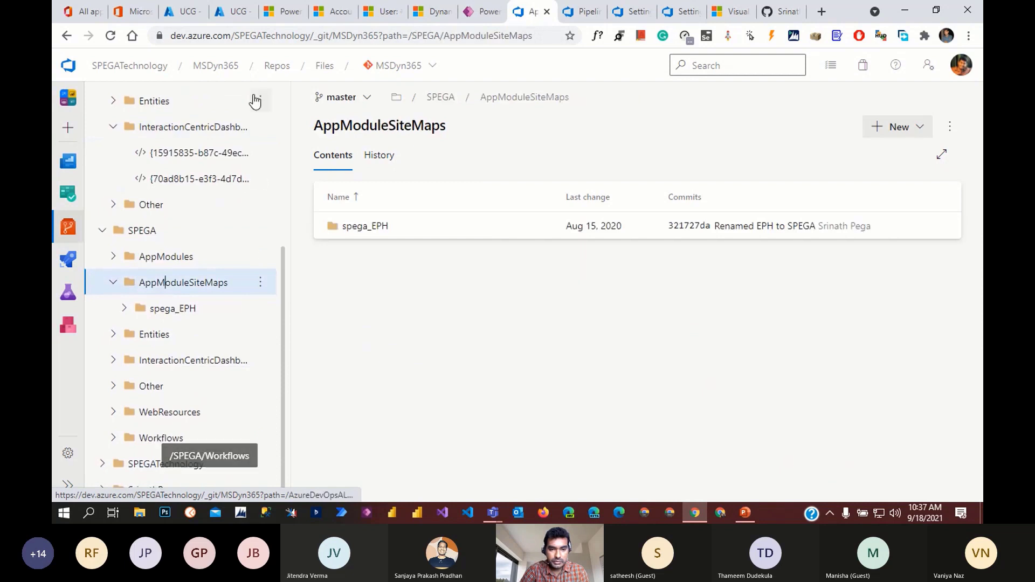
pyautogui.click(472, 11)
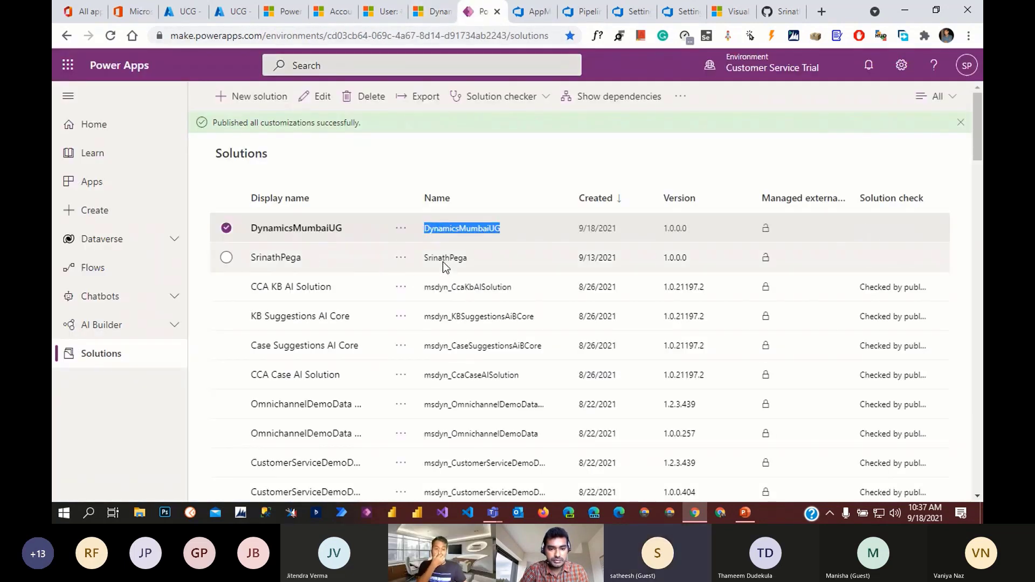
# - Open the SrinathPega solution in Power Apps
pyautogui.click(269, 259)
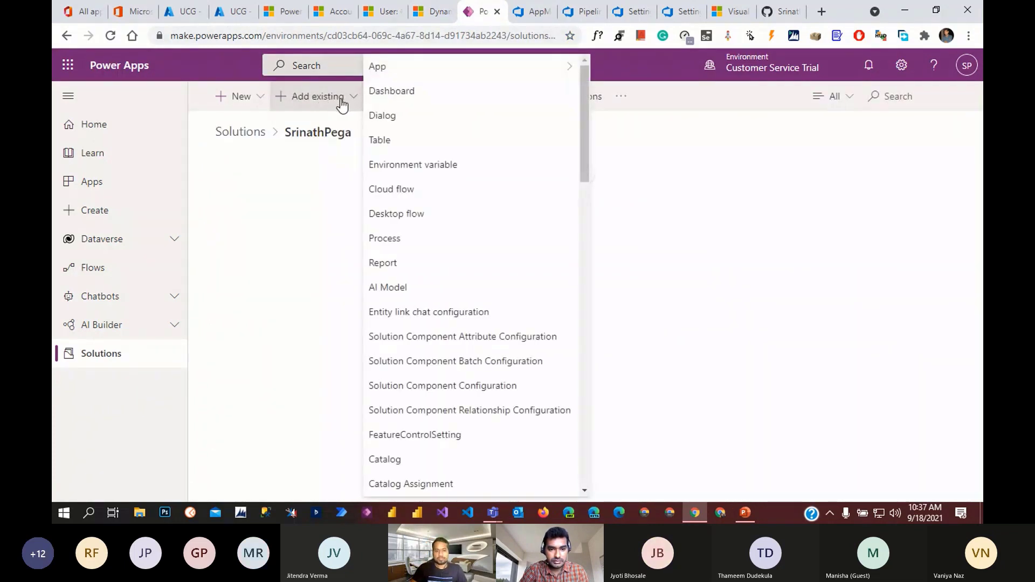
pyautogui.moveTo(413, 74)
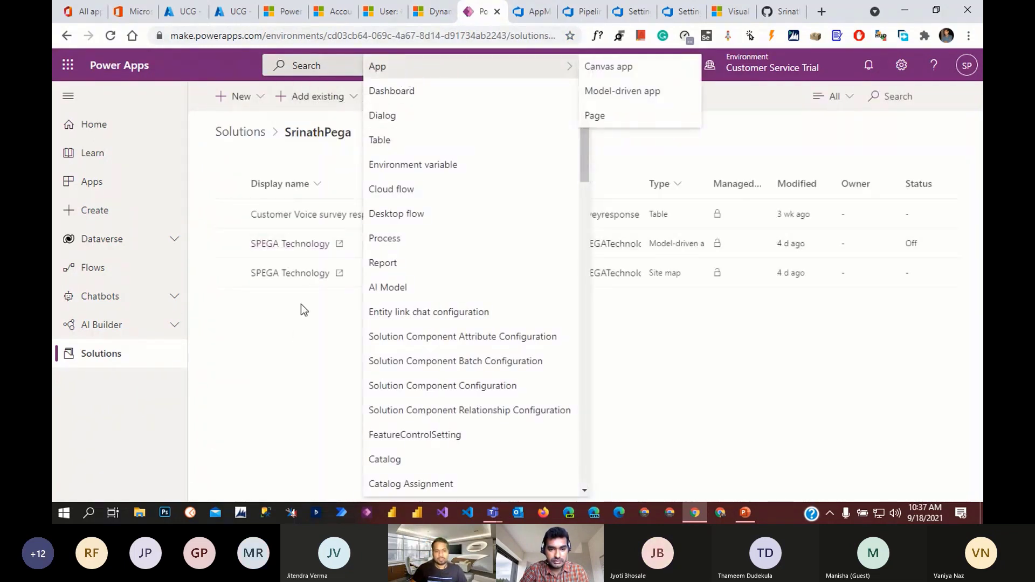
pyautogui.click(296, 330)
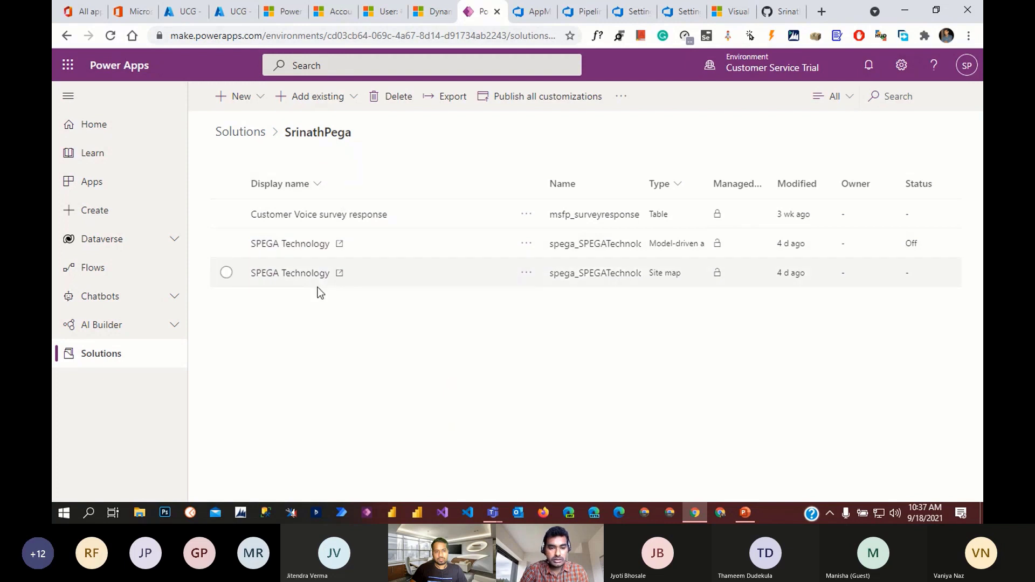
# - Add the existing Account table to SrinathPega with all its components included
pyautogui.click(329, 96)
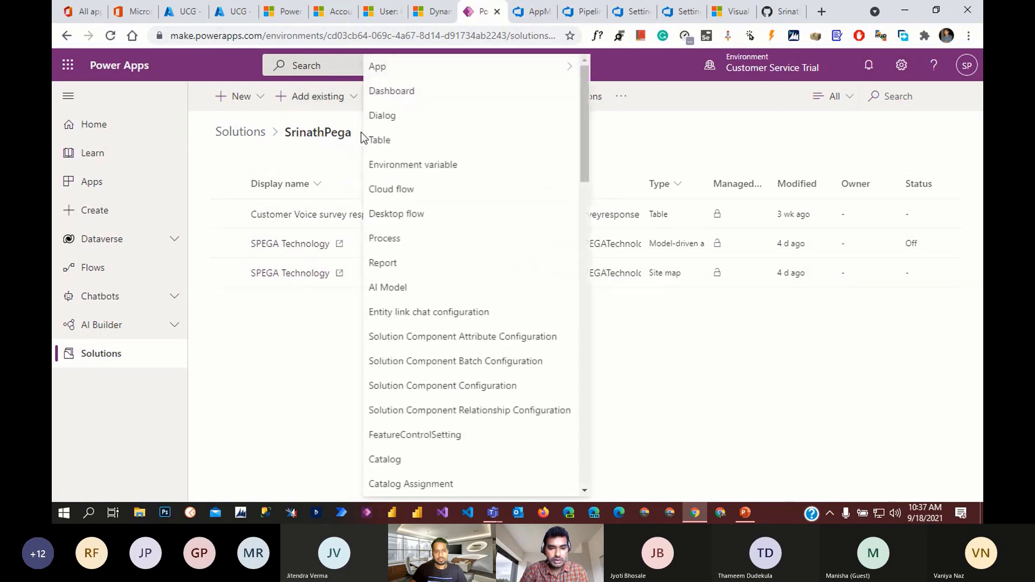
pyautogui.click(408, 141)
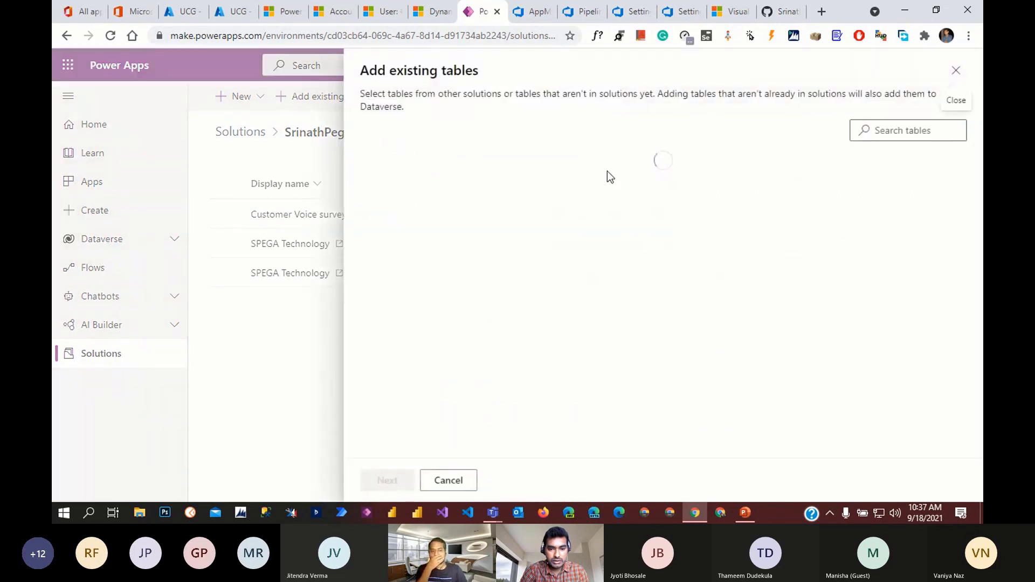
pyautogui.click(474, 201)
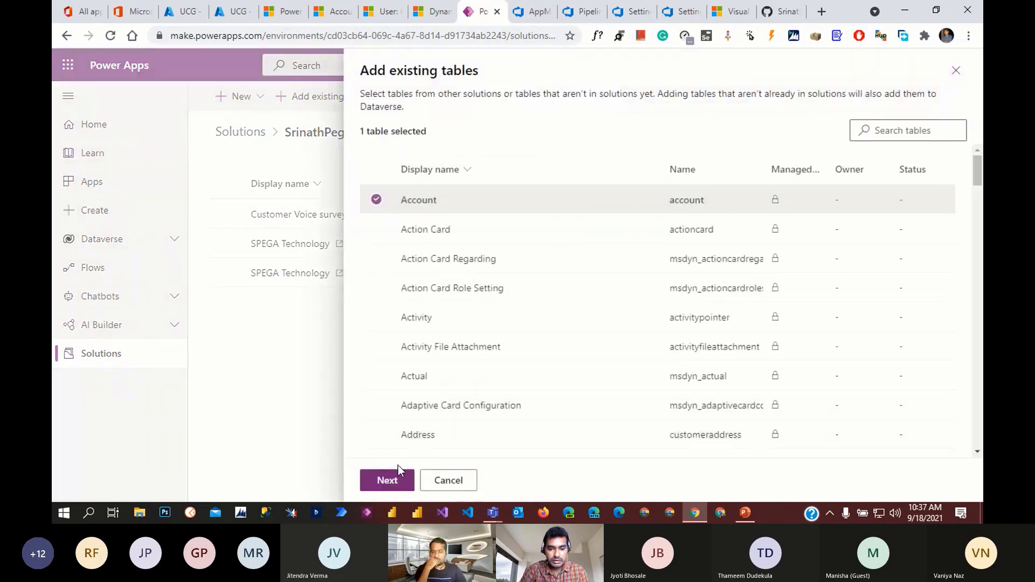
pyautogui.click(388, 481)
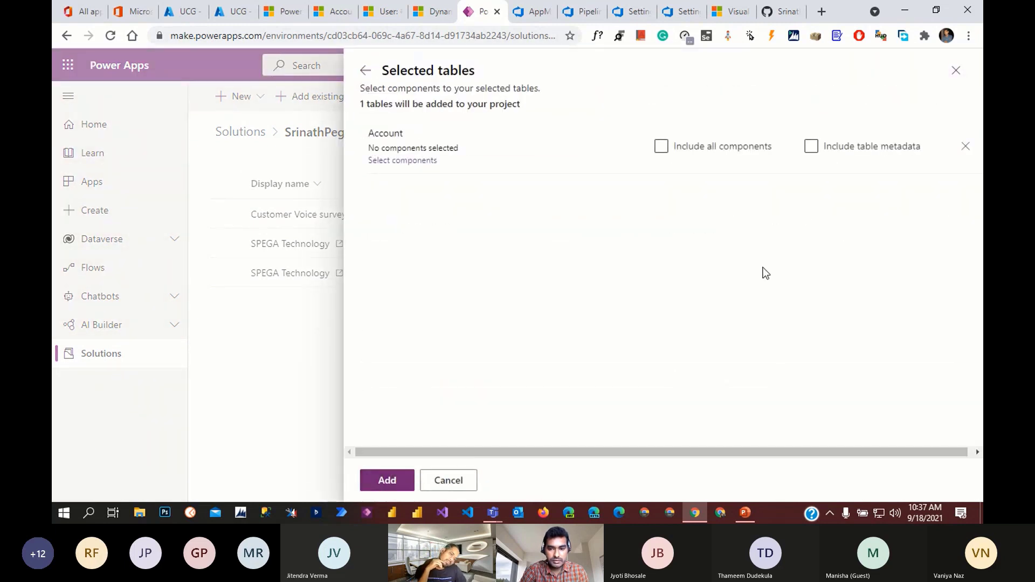
pyautogui.click(743, 154)
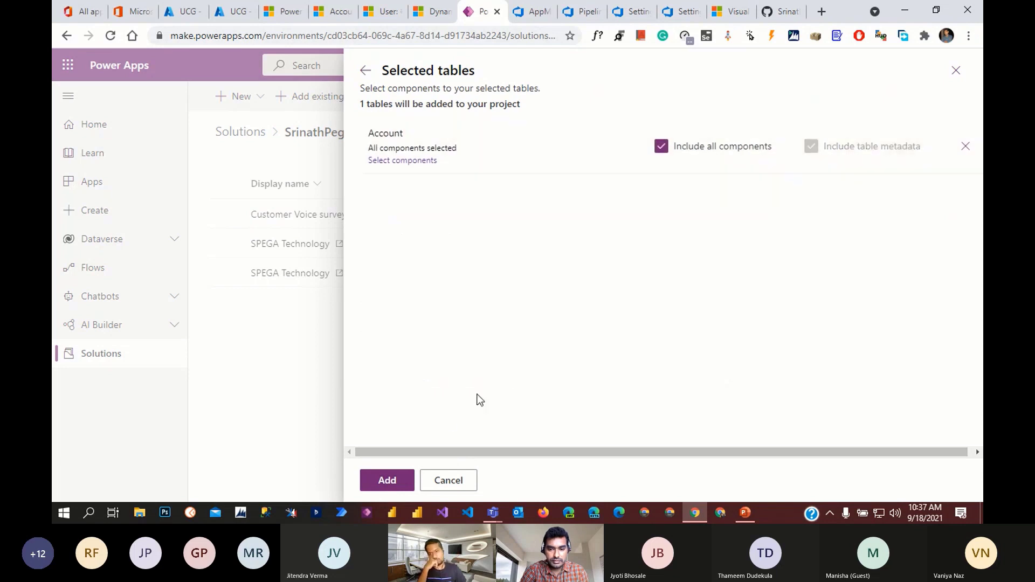
pyautogui.click(384, 480)
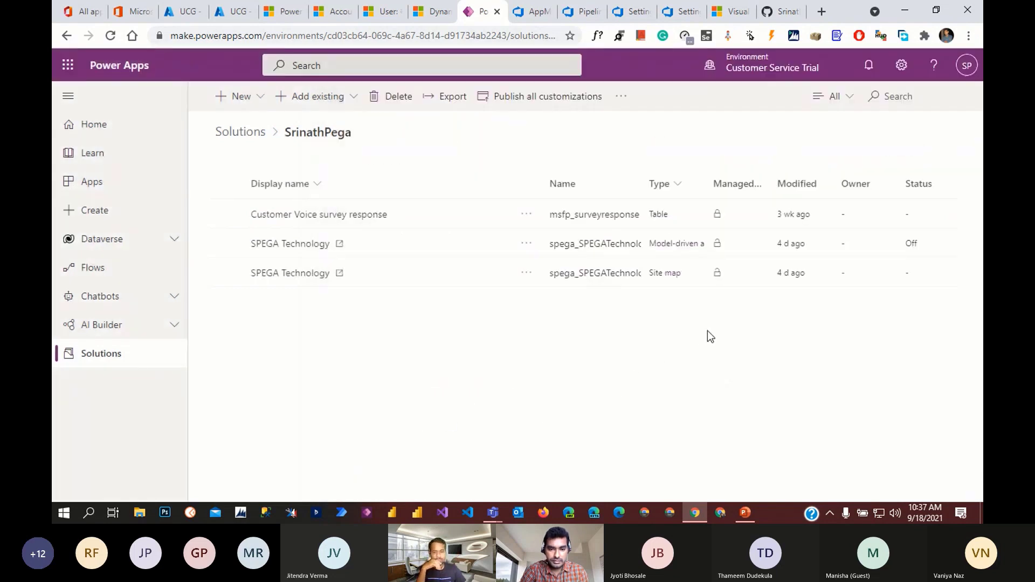
# - Publish all customizations, then view the ALM.Deployment MSDyn365-CI runs list before returning to Power Apps
pyautogui.click(513, 110)
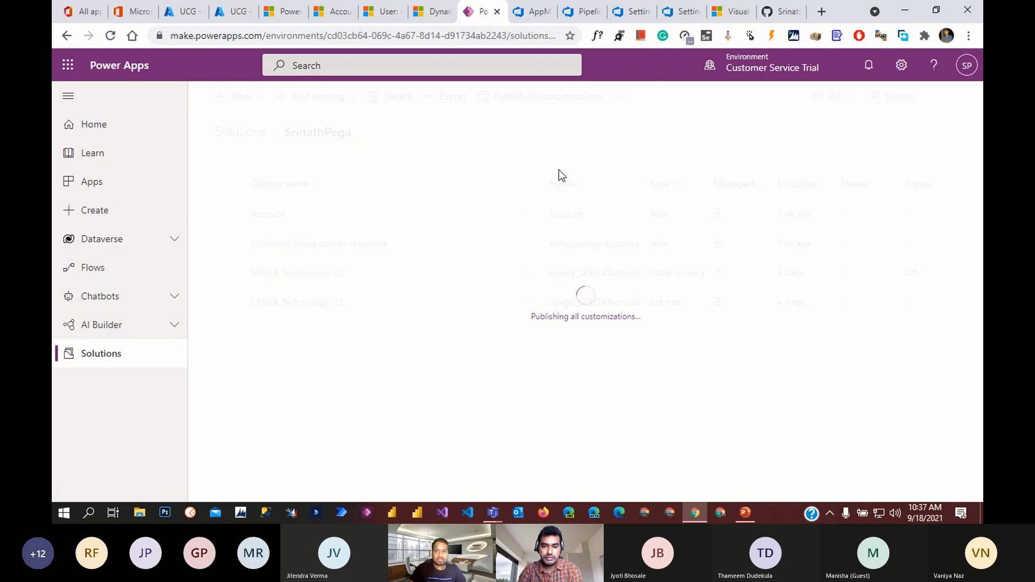
pyautogui.click(580, 12)
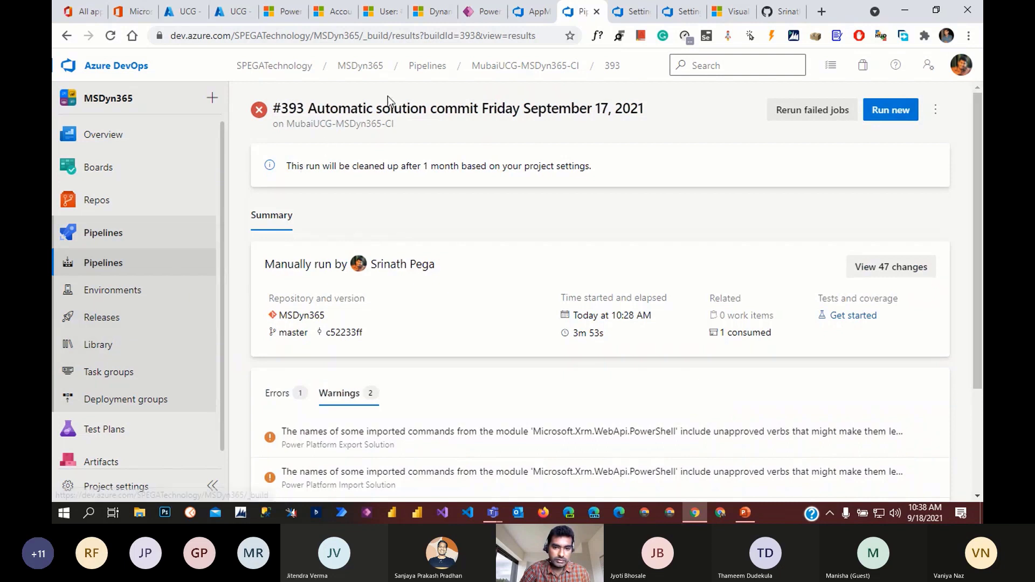
pyautogui.click(530, 16)
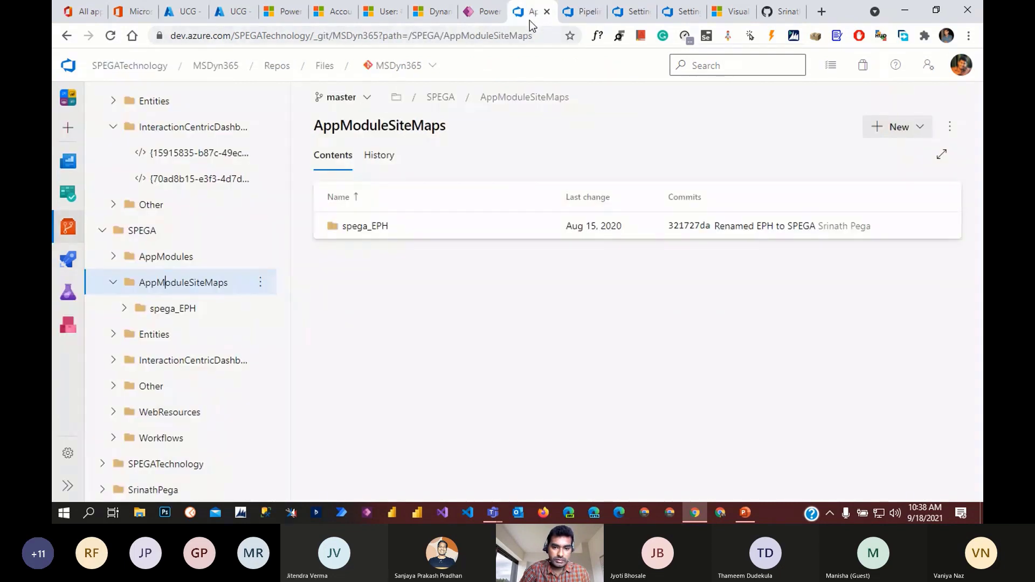
pyautogui.click(72, 263)
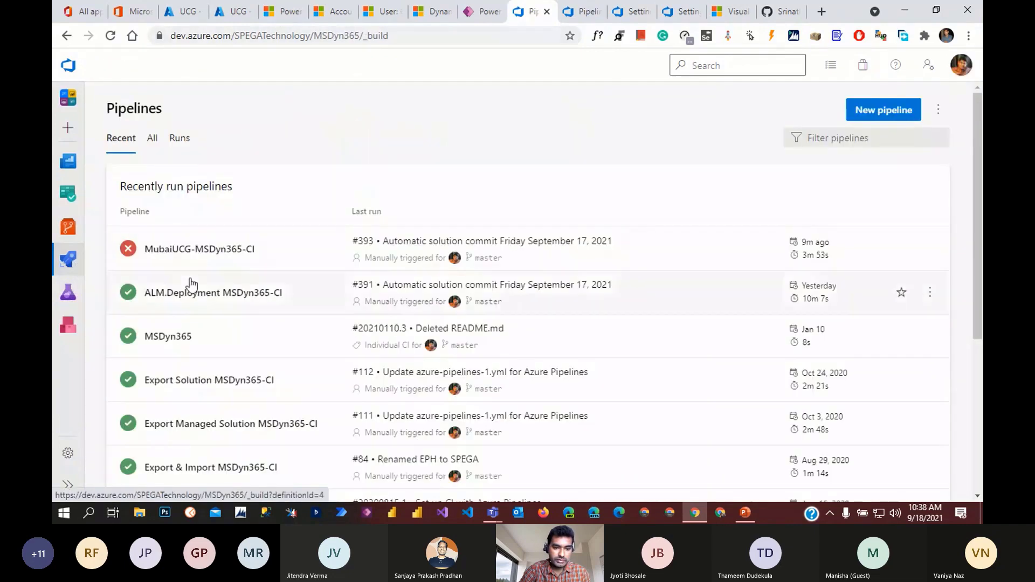
pyautogui.click(263, 295)
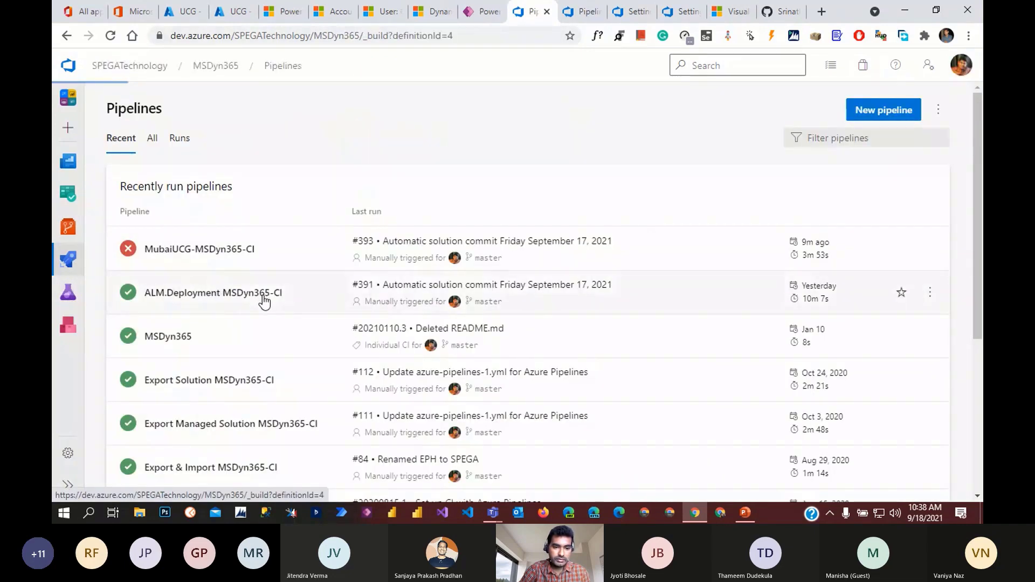
pyautogui.click(386, 238)
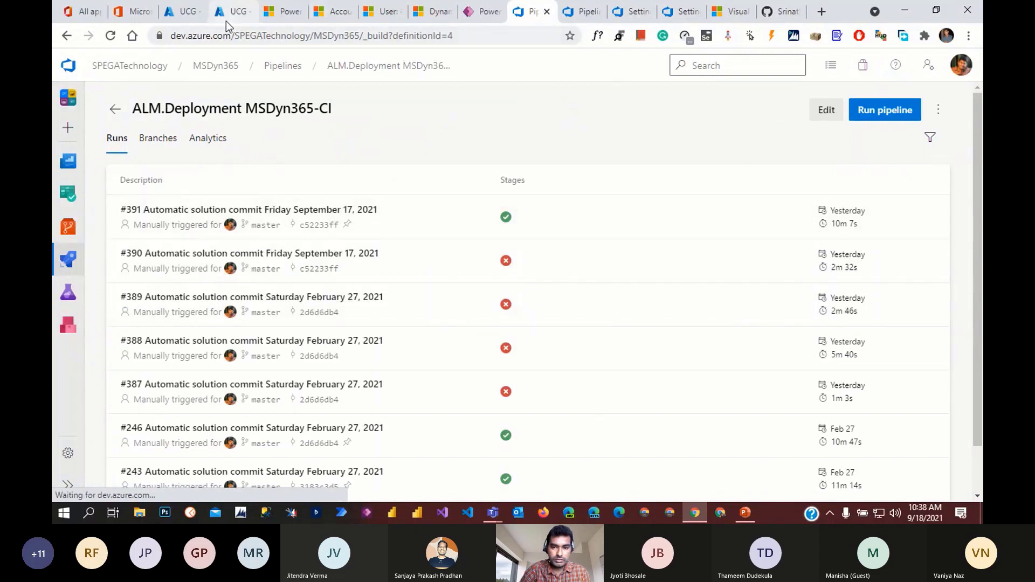
pyautogui.click(480, 11)
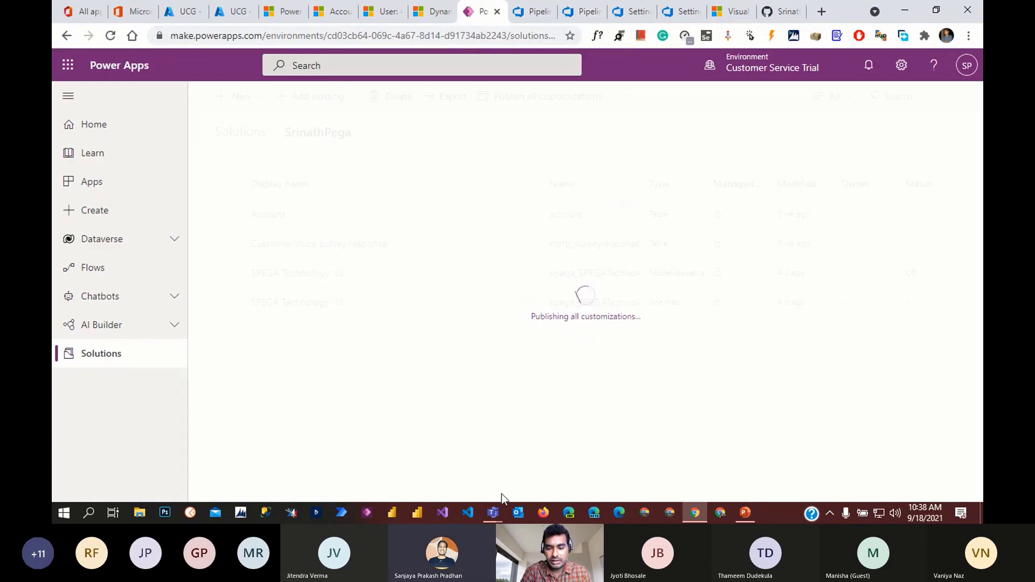
# - Bring up the Teams meeting, glance at its chat, then hide it and minimize Teams
pyautogui.moveTo(497, 517)
pyautogui.moveTo(503, 451)
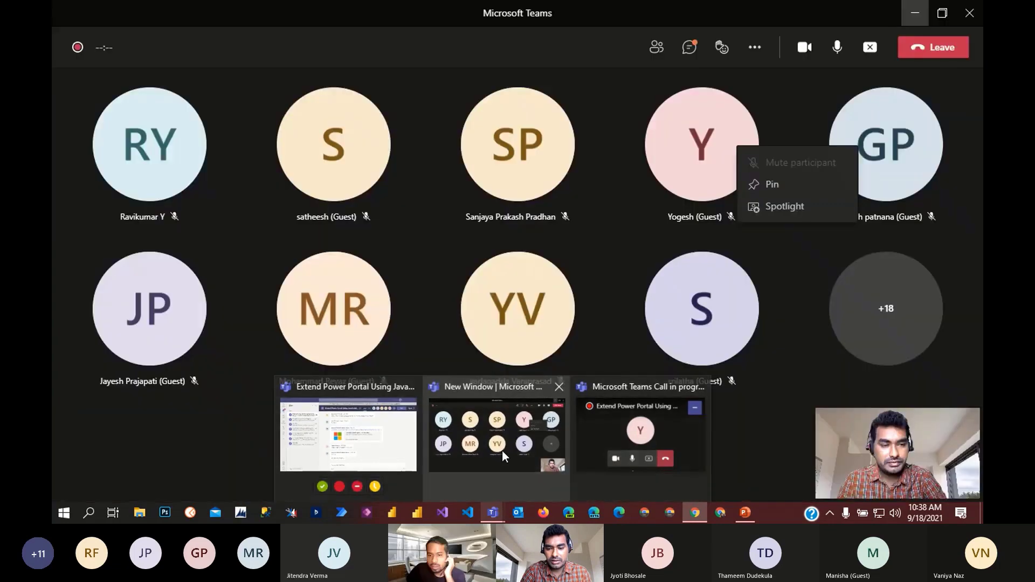
pyautogui.click(503, 451)
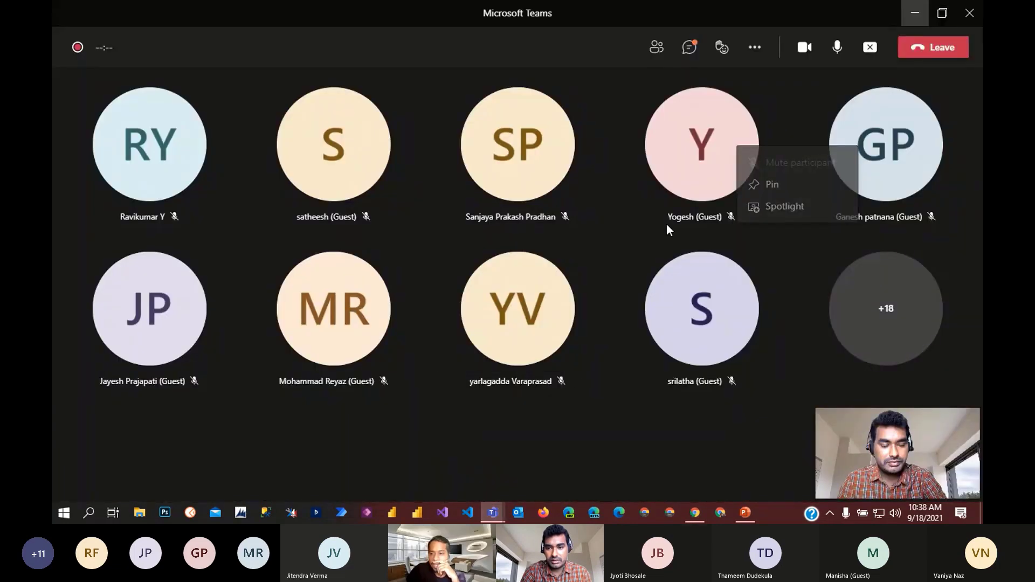
pyautogui.click(693, 47)
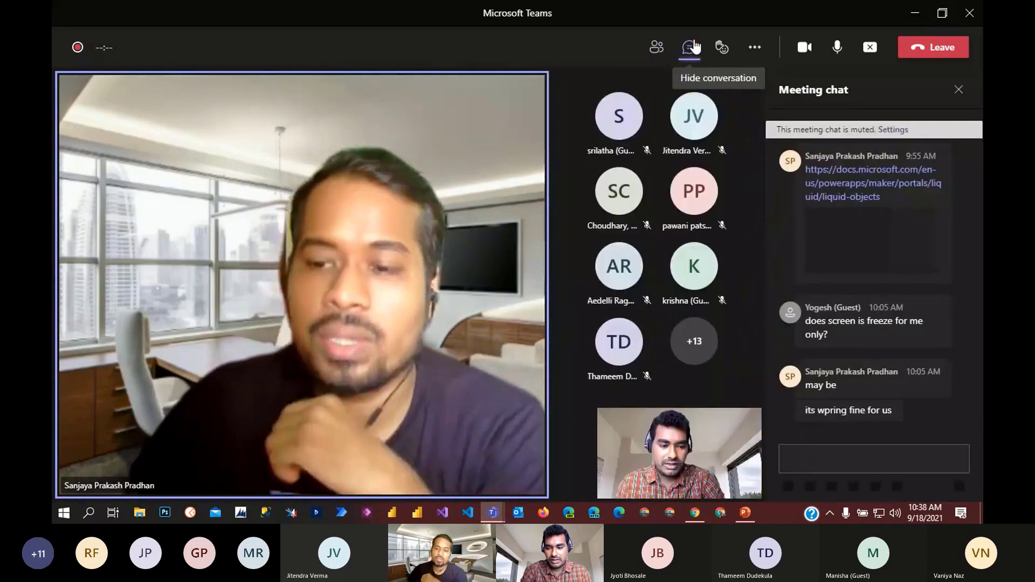
pyautogui.click(959, 89)
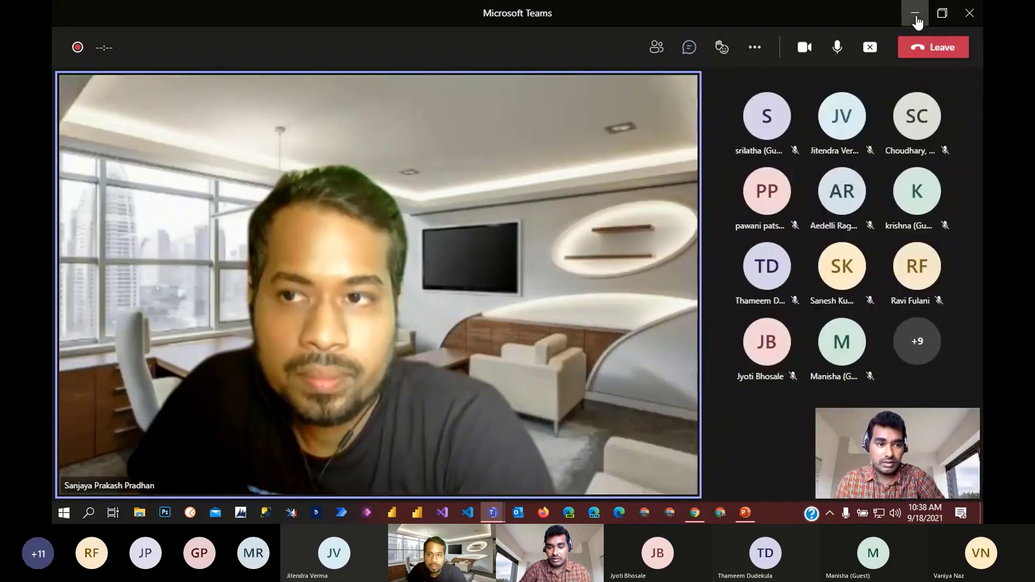
pyautogui.click(915, 14)
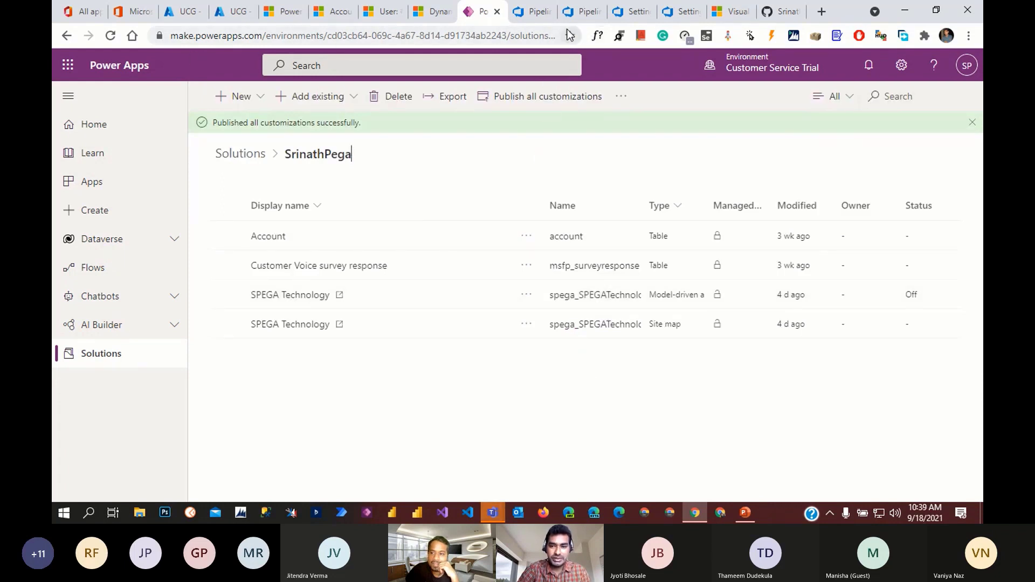
# - From run #391, queue new ALM.Deployment MSDyn365-CI run #394 and open its ALM.Build job
pyautogui.click(533, 12)
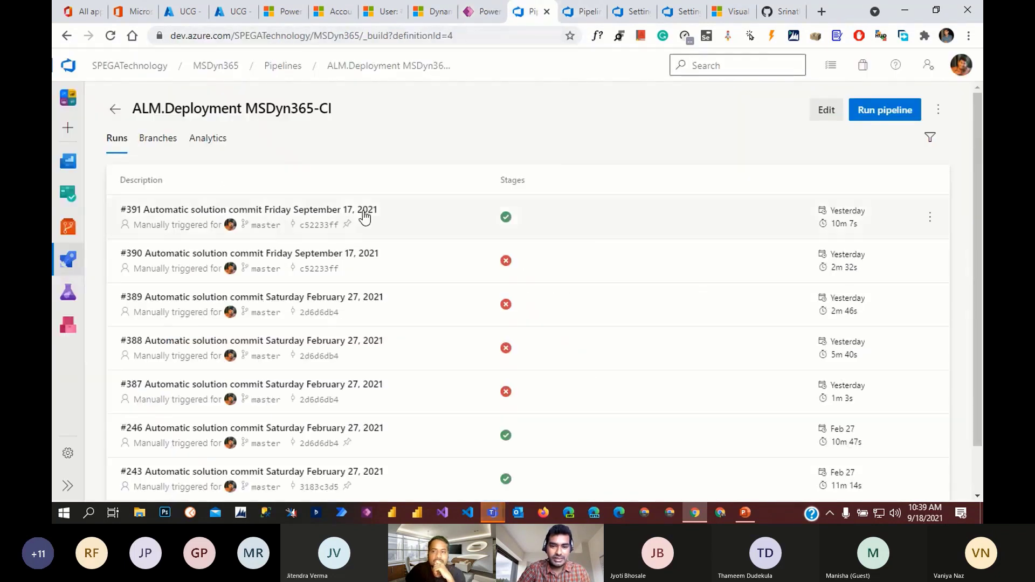
pyautogui.click(435, 218)
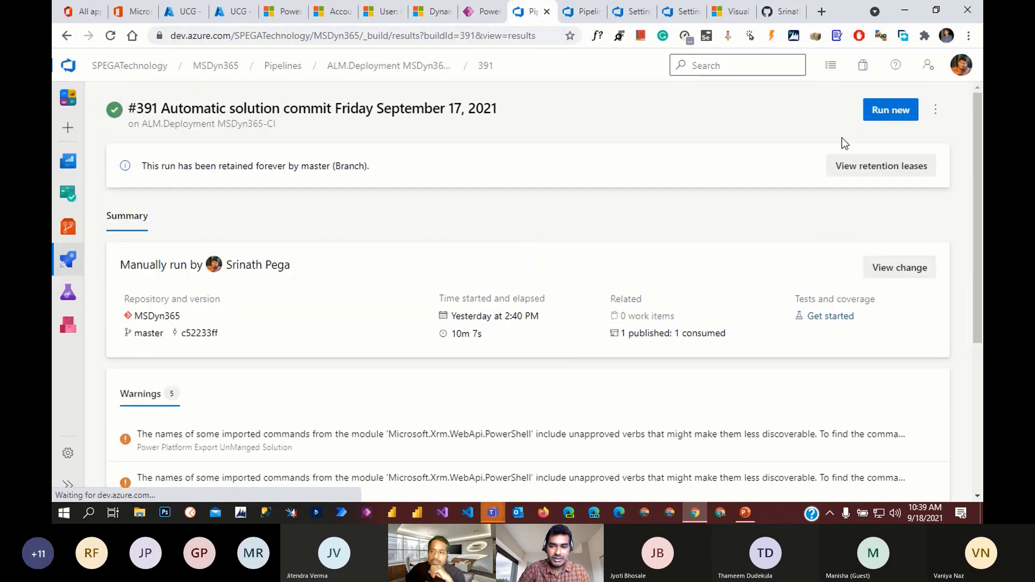
pyautogui.scroll(-5, 721, 248)
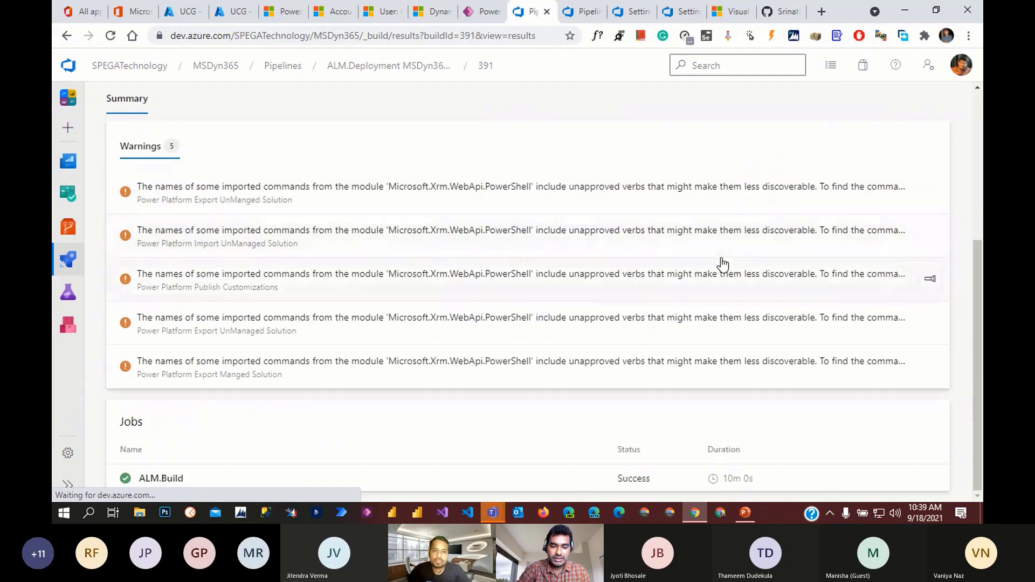
pyautogui.scroll(5, 723, 264)
pyautogui.click(890, 109)
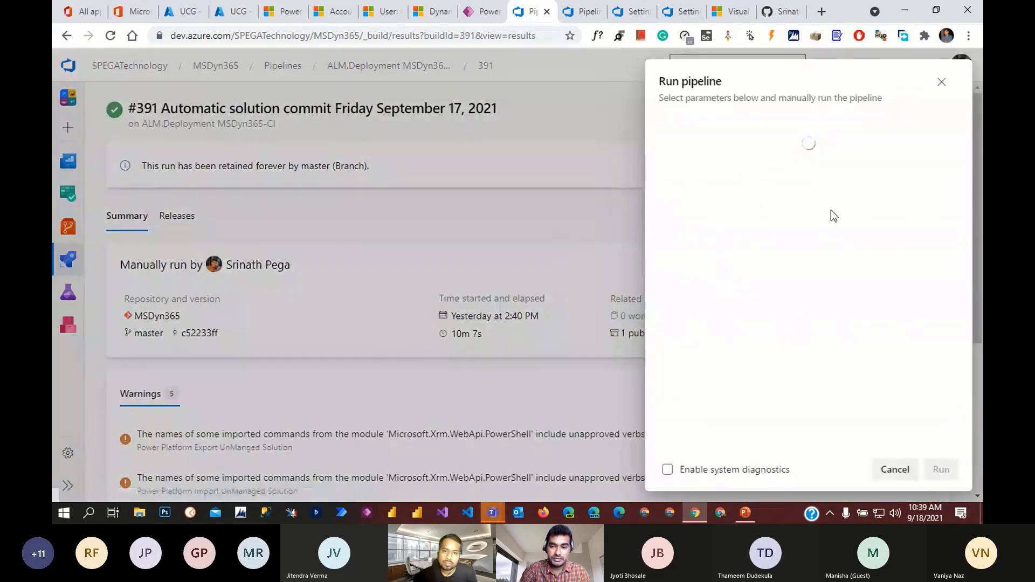
pyautogui.click(941, 469)
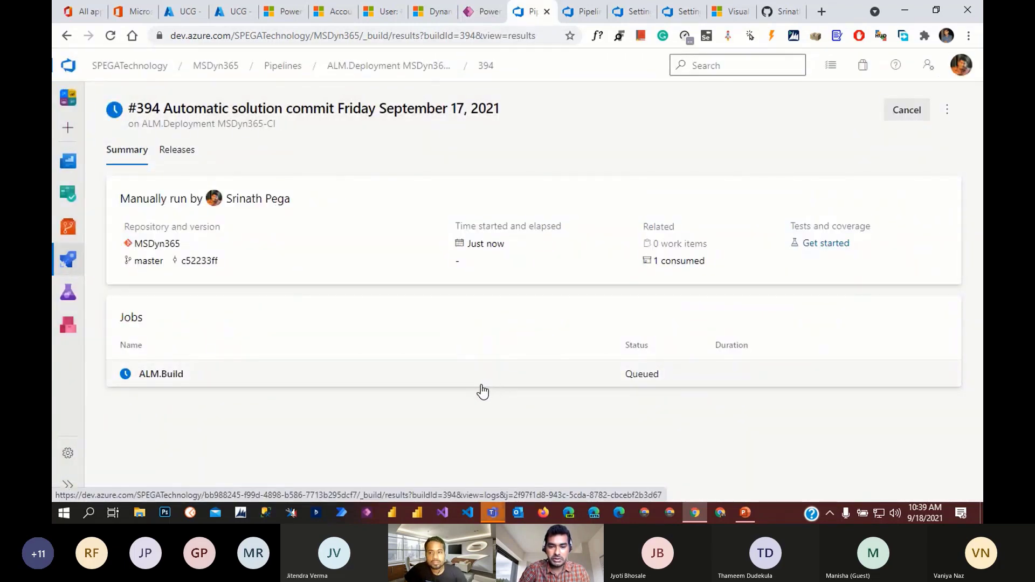
pyautogui.click(437, 380)
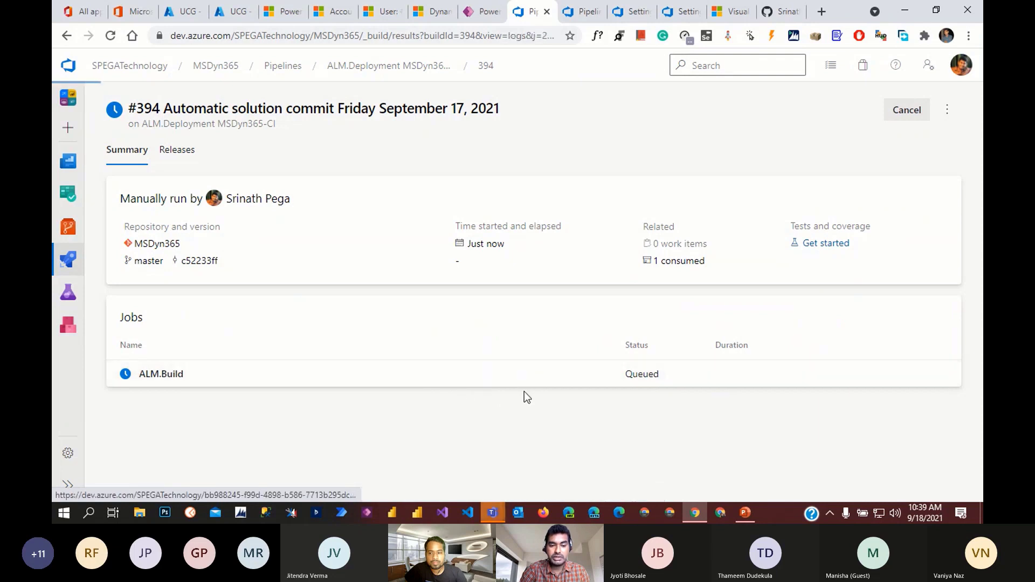
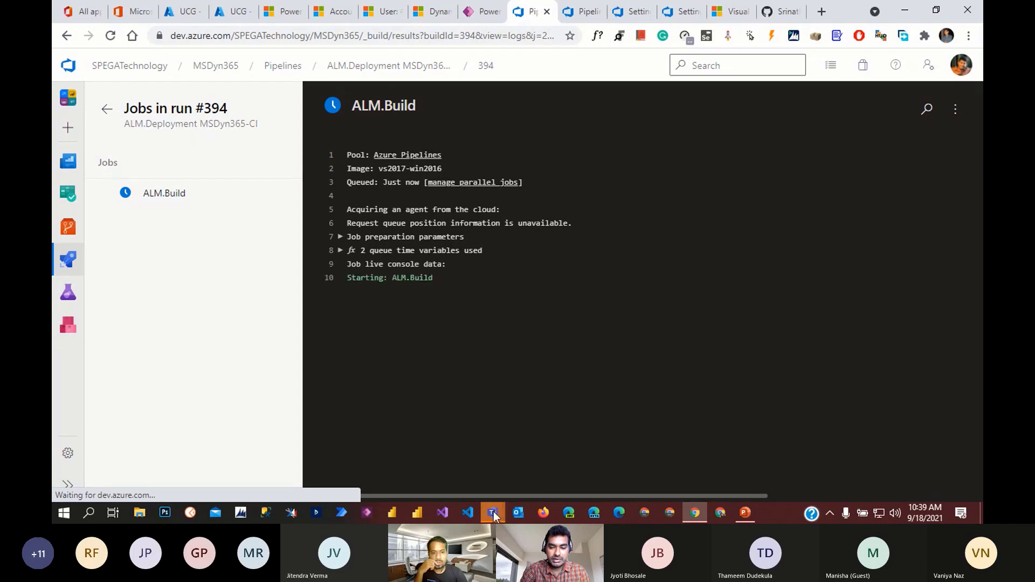
# - Check the Teams meeting window briefly, then hide it again
pyautogui.moveTo(494, 516)
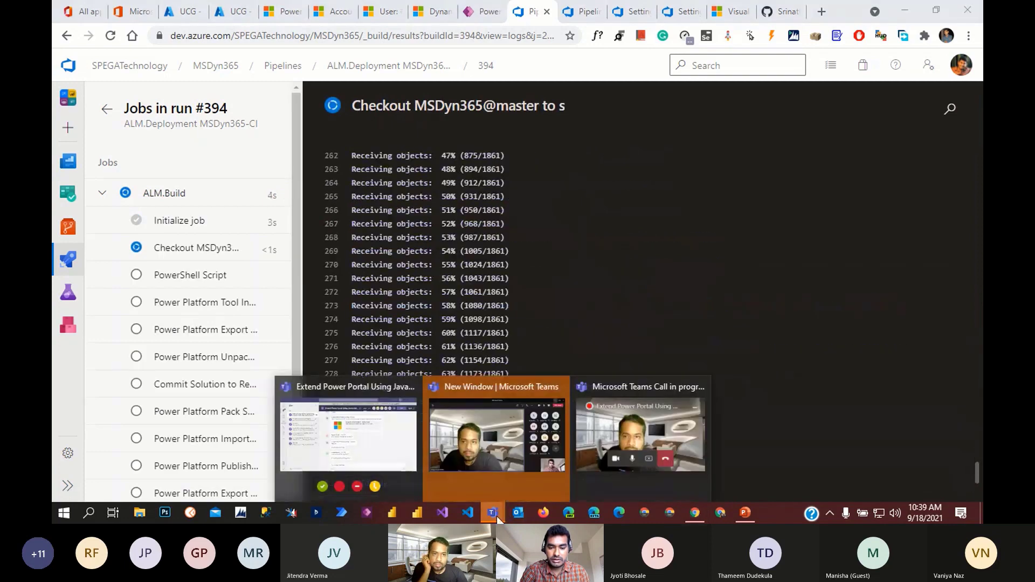
pyautogui.click(498, 444)
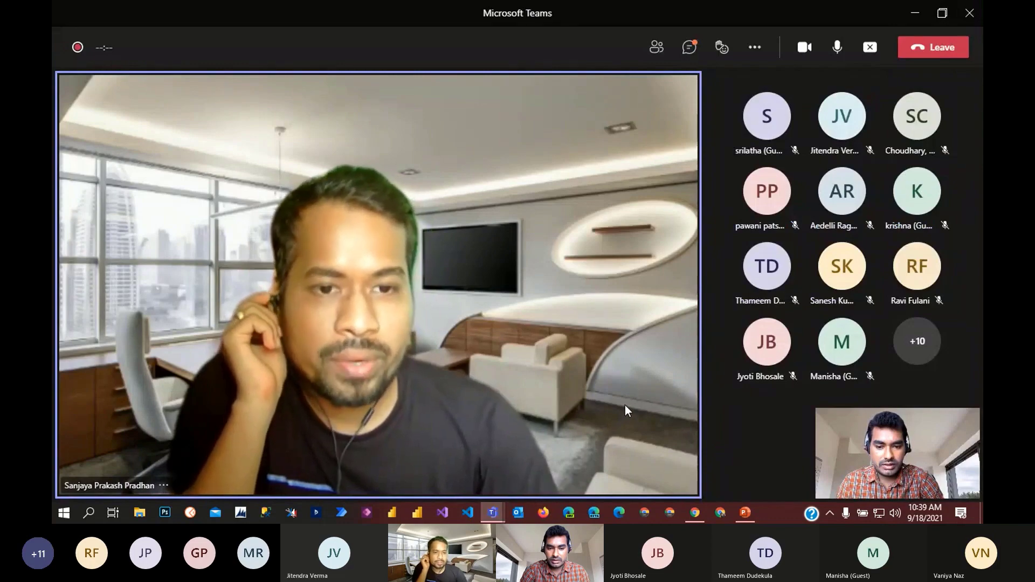
pyautogui.click(916, 13)
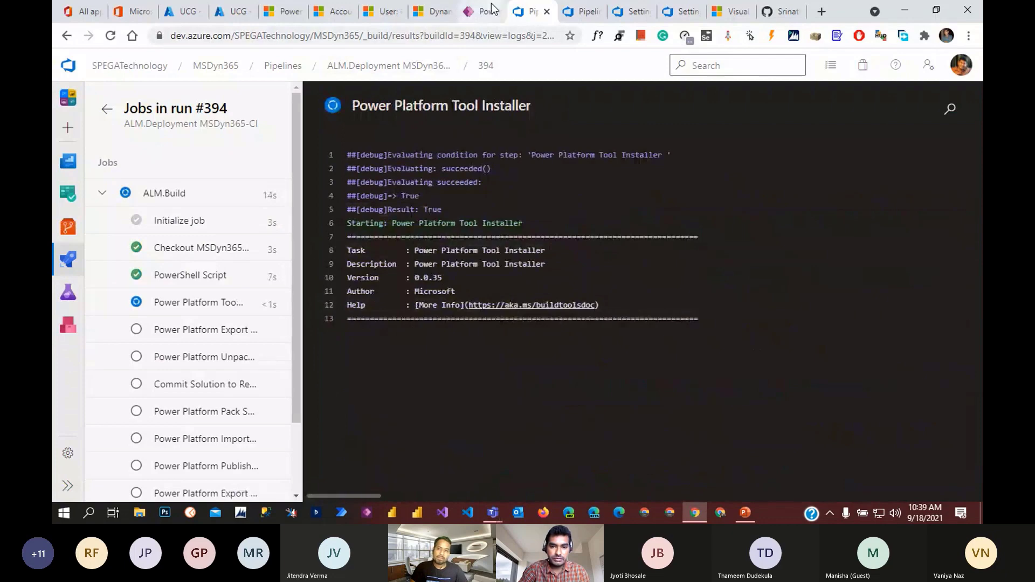
# - Open Agent job 1 of run #393 and show the failed Power Platform Import Solution step
pyautogui.click(582, 12)
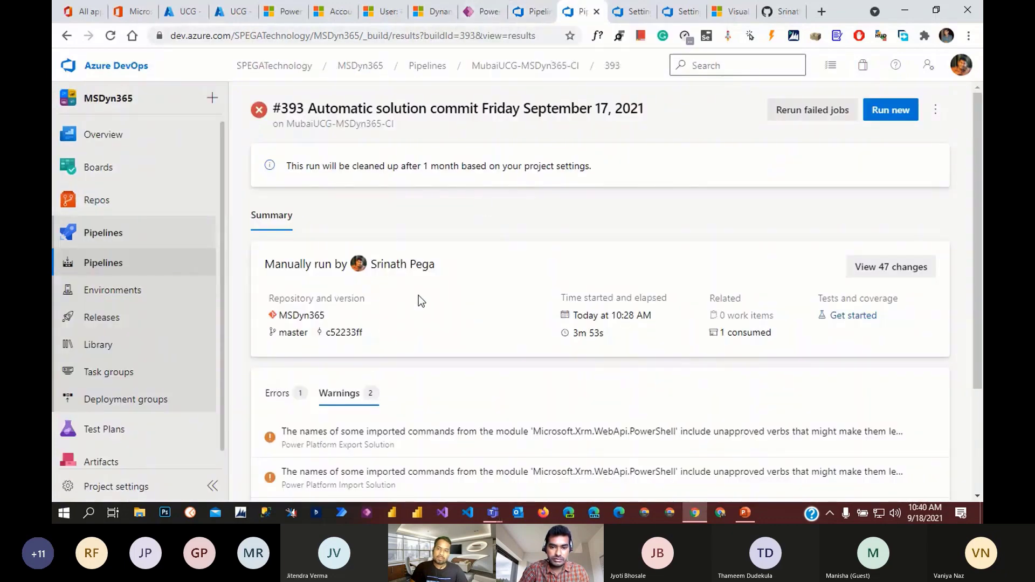
pyautogui.scroll(-3, 419, 300)
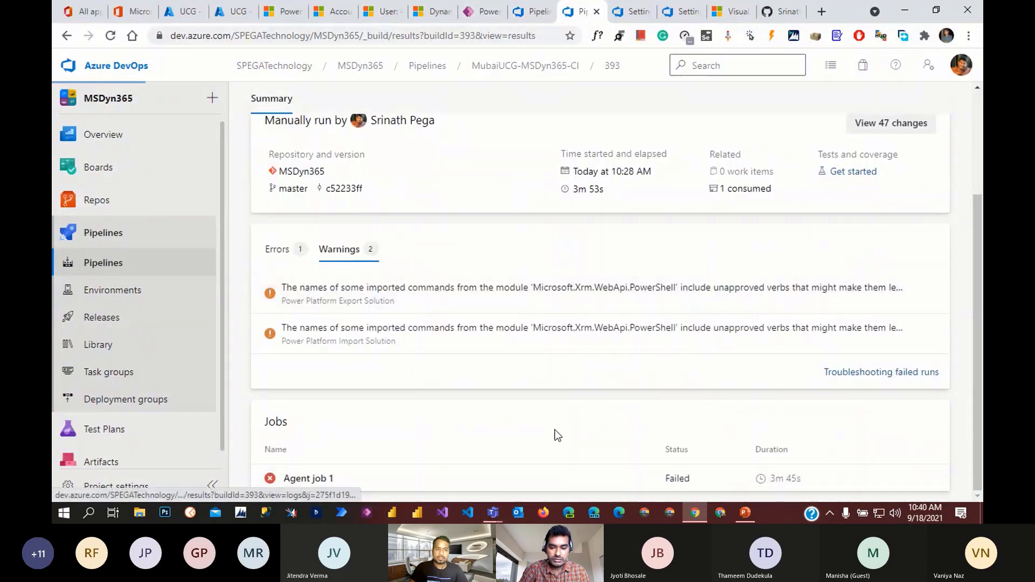
pyautogui.click(323, 477)
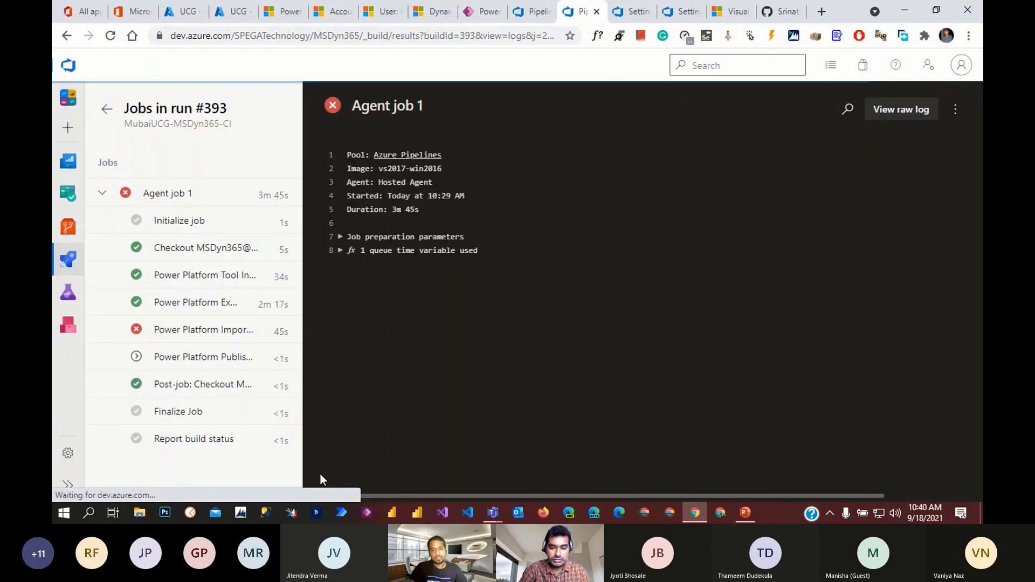
pyautogui.click(225, 340)
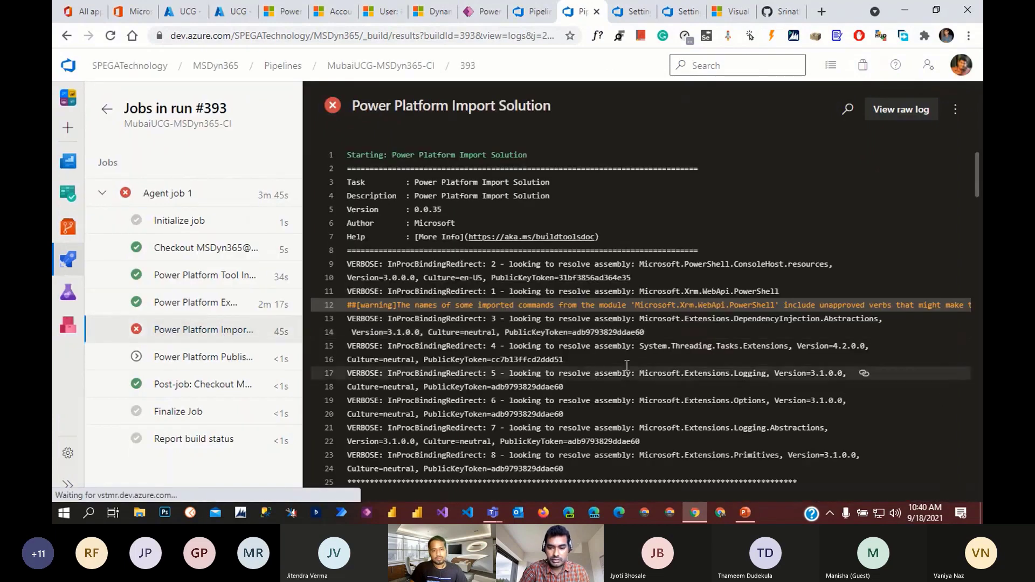
pyautogui.scroll(-1, 828, 340)
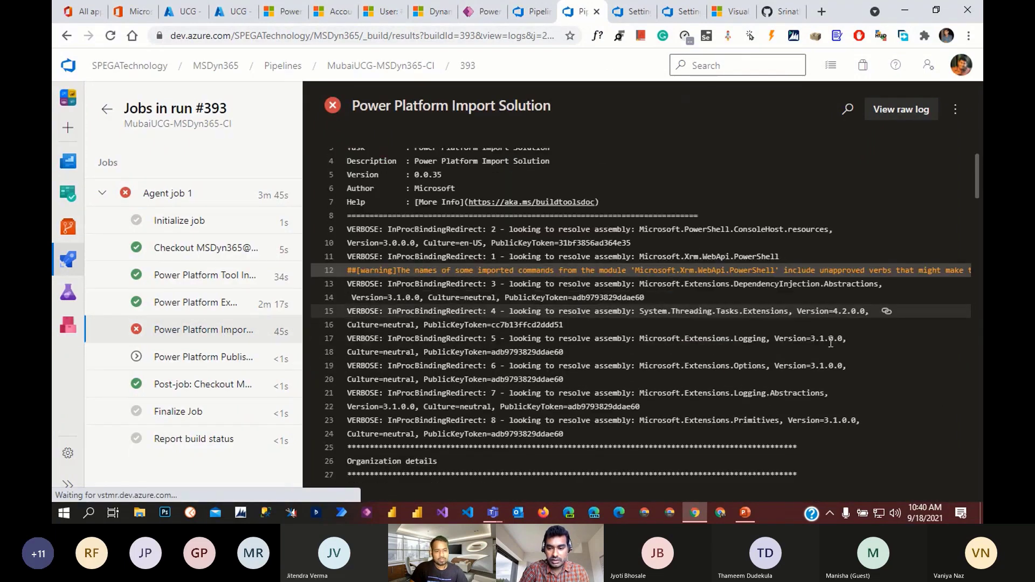
pyautogui.scroll(-7, 831, 343)
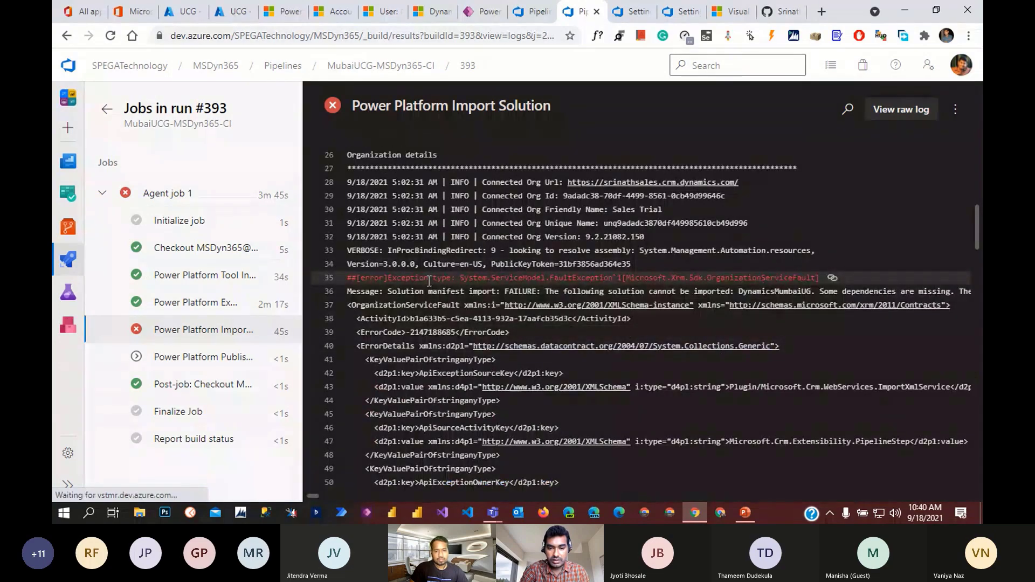
pyautogui.scroll(-10, 430, 281)
# - Open the import step's raw log and scroll to the missing-dependencies failure at its end
pyautogui.click(901, 109)
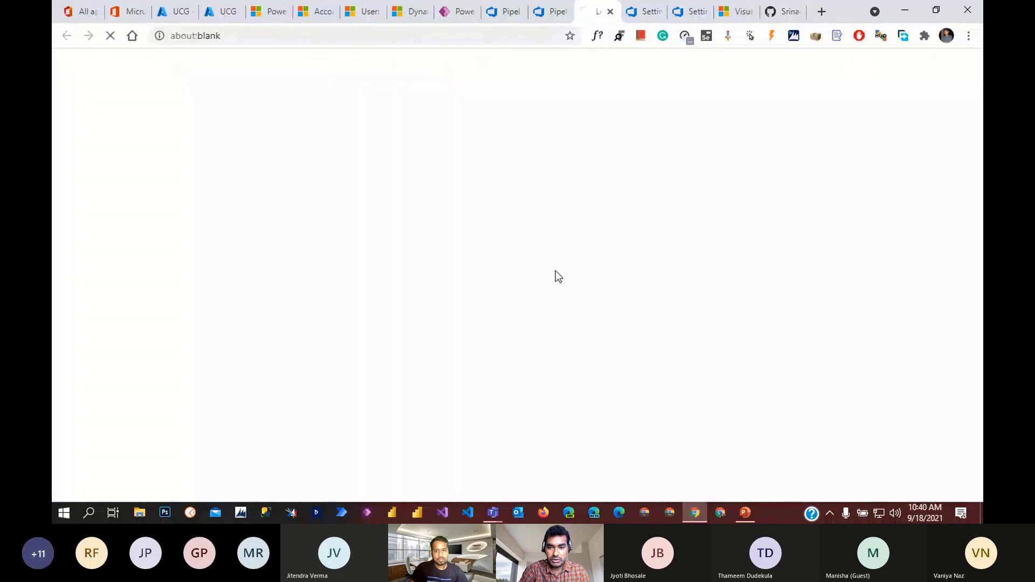
pyautogui.scroll(-15, 555, 271)
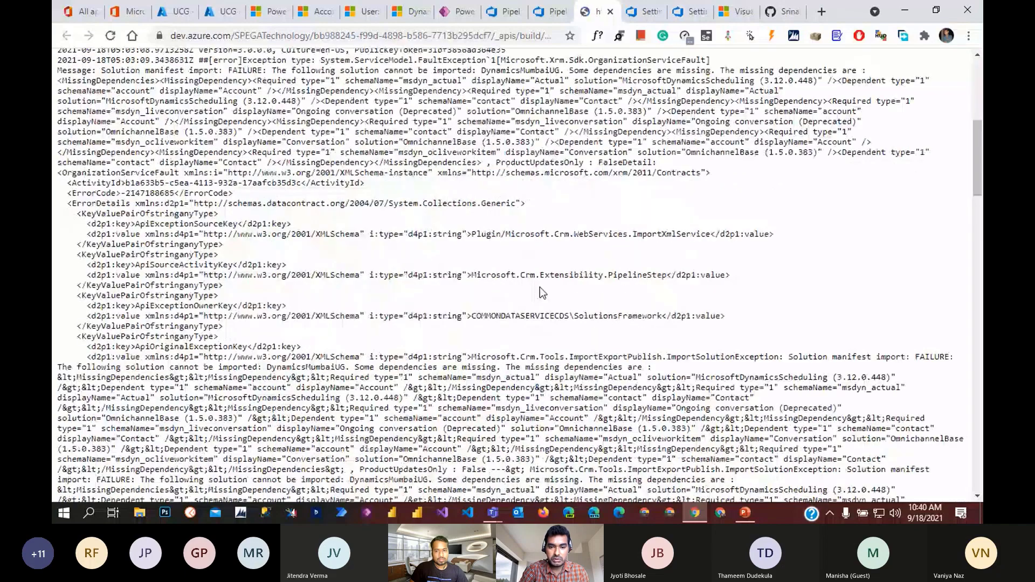
pyautogui.scroll(-15, 542, 291)
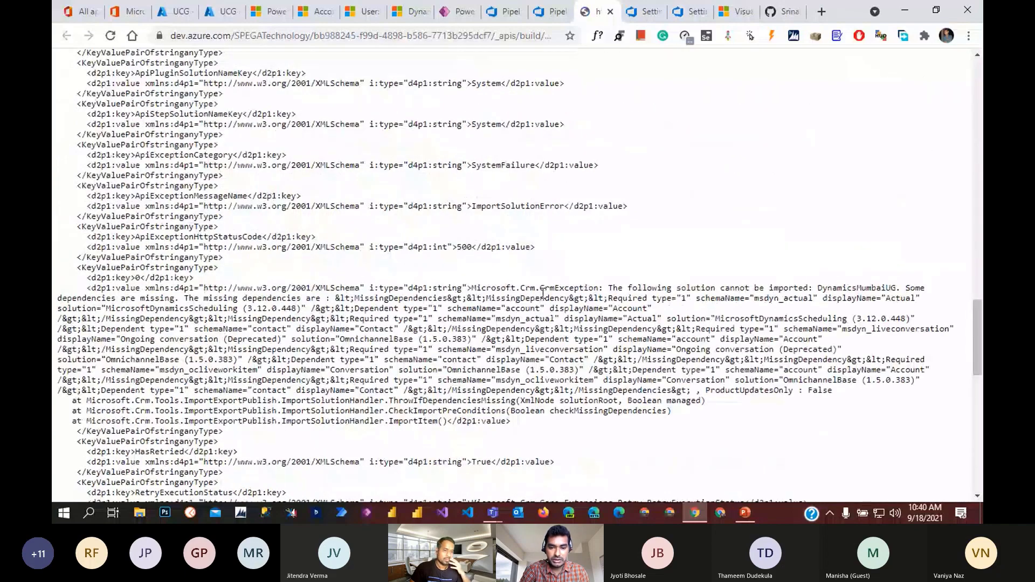
pyautogui.scroll(5, 556, 322)
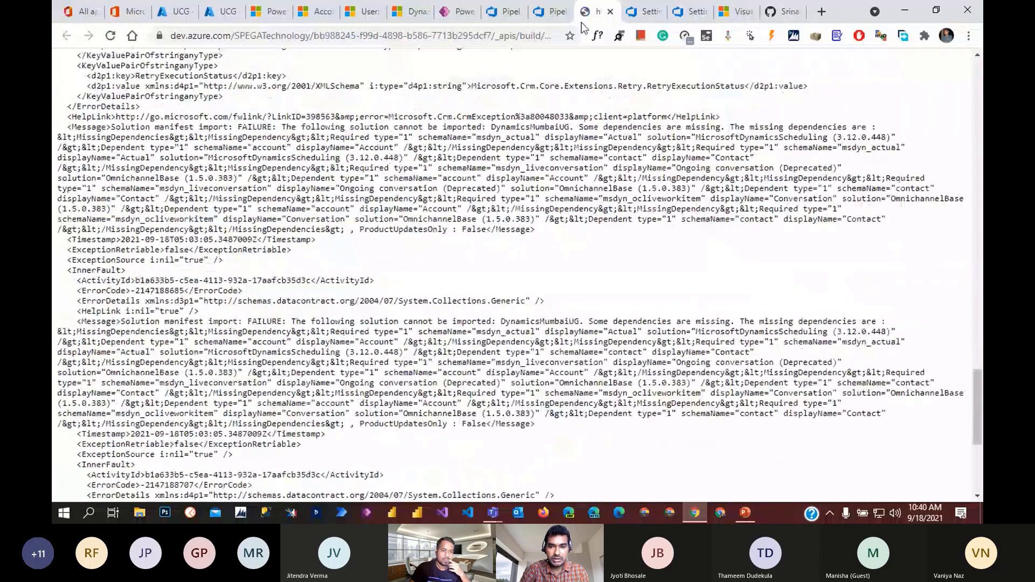
pyautogui.click(546, 11)
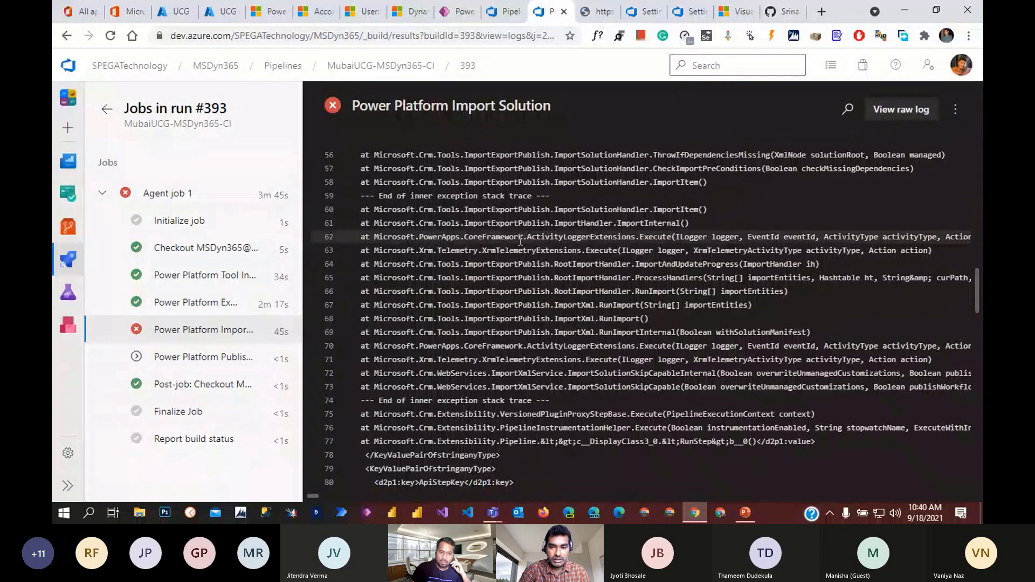
pyautogui.click(900, 110)
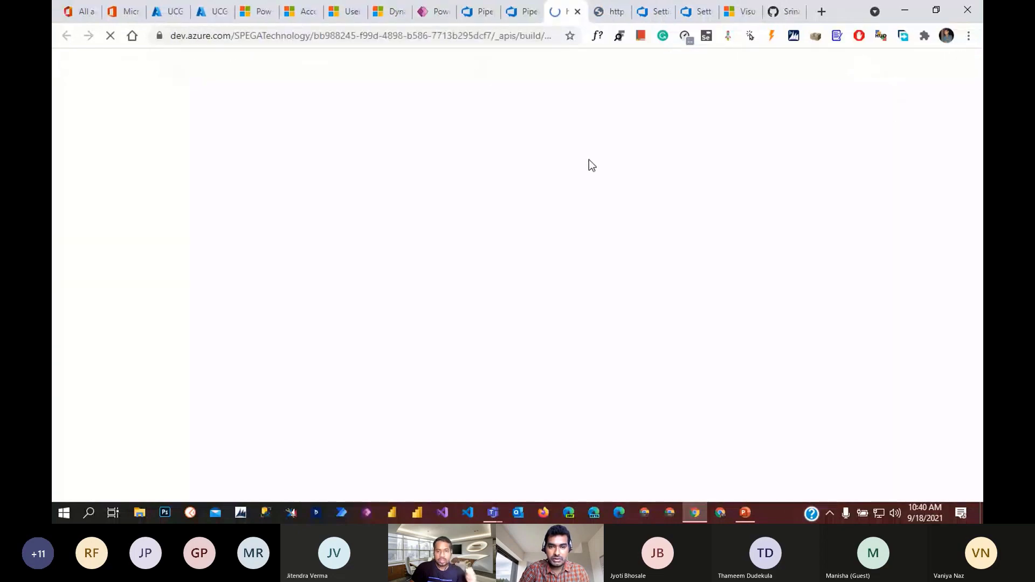
pyautogui.scroll(-15, 600, 227)
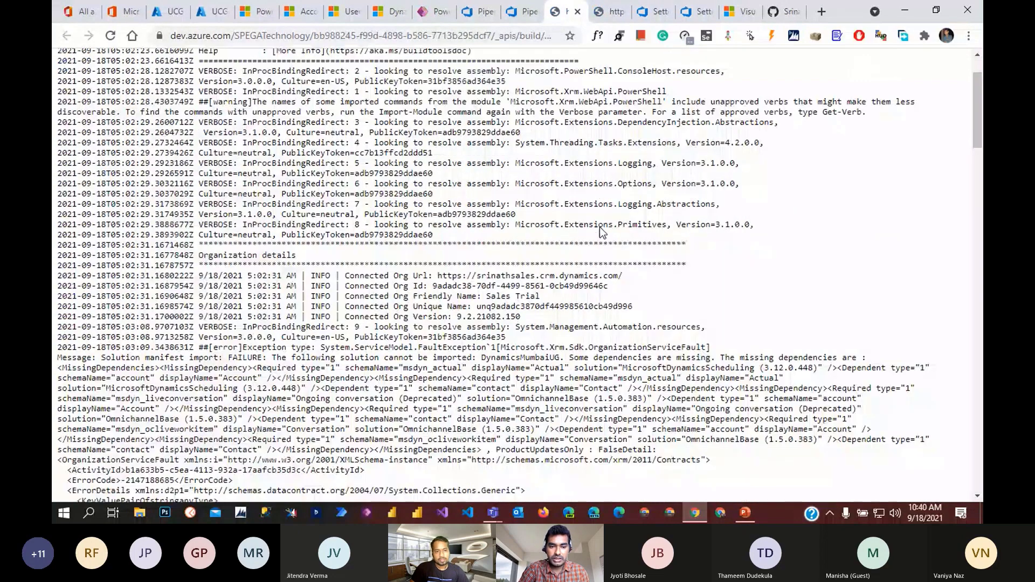
pyautogui.scroll(-10, 603, 235)
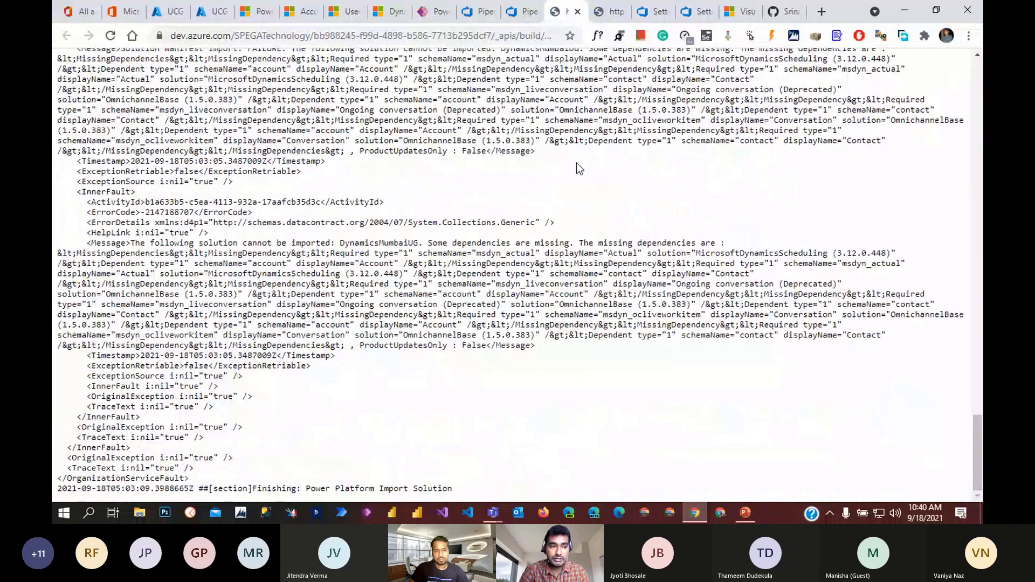
# - Scroll through run #393's job log to review the Import Solution failure
pyautogui.click(515, 11)
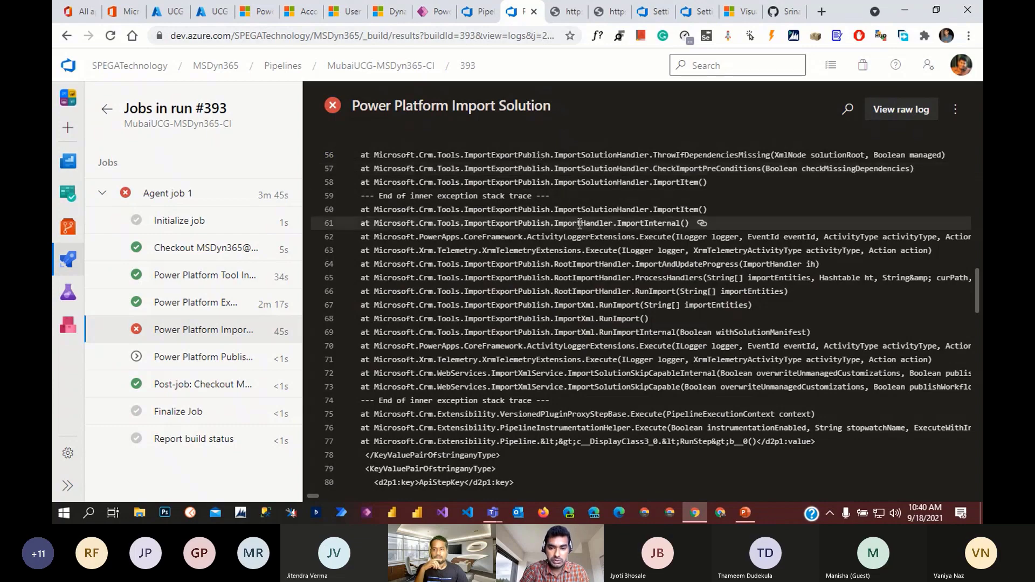
pyautogui.scroll(-3, 684, 331)
pyautogui.scroll(-20, 684, 331)
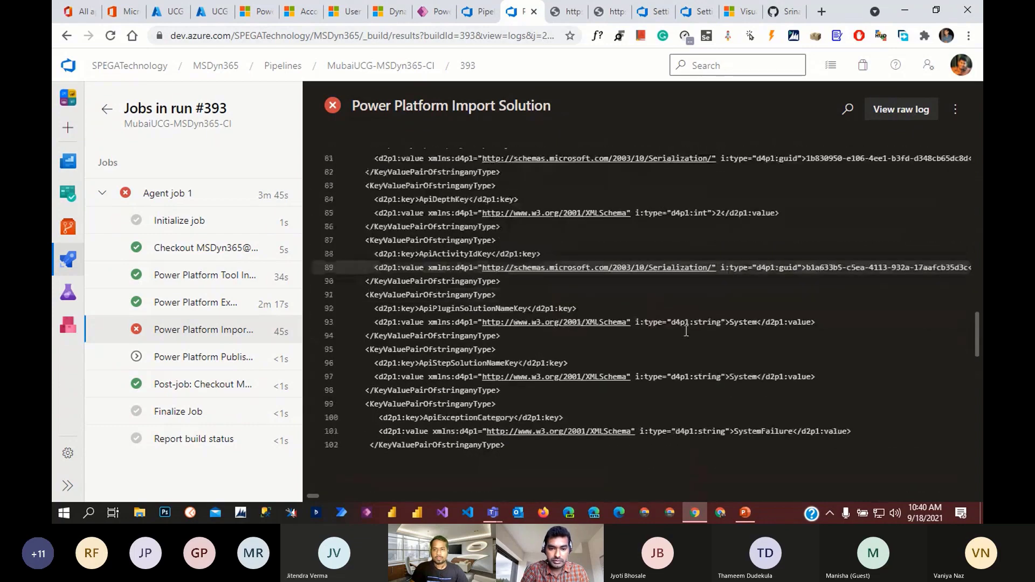
pyautogui.scroll(-2, 690, 330)
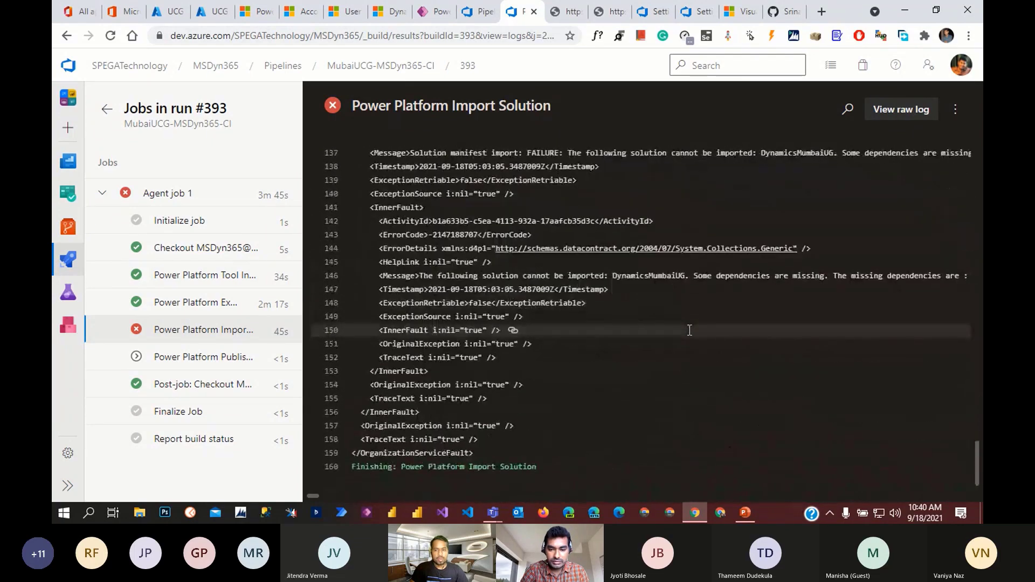
pyautogui.scroll(8, 689, 330)
pyautogui.scroll(13, 690, 330)
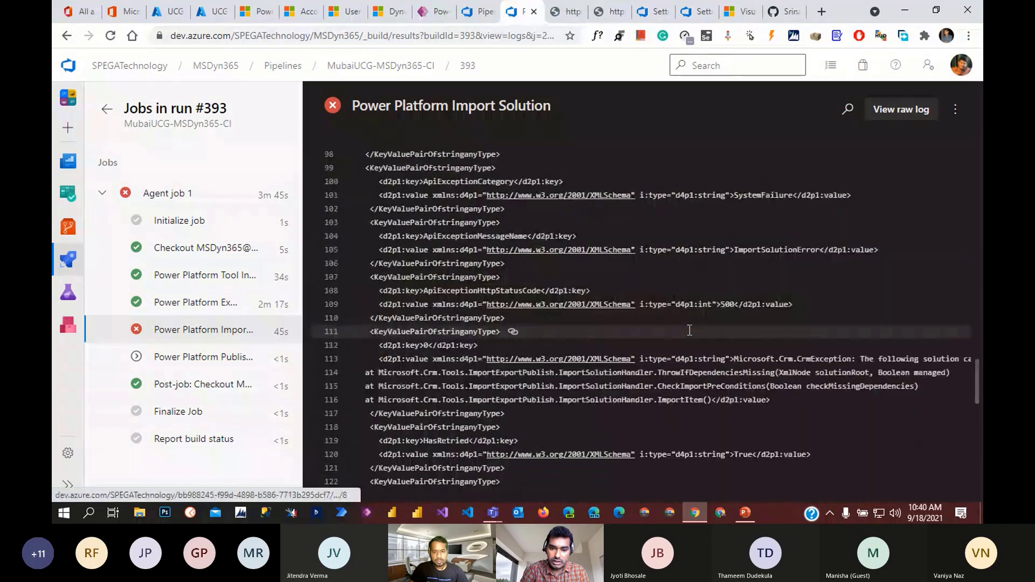
pyautogui.scroll(8, 688, 329)
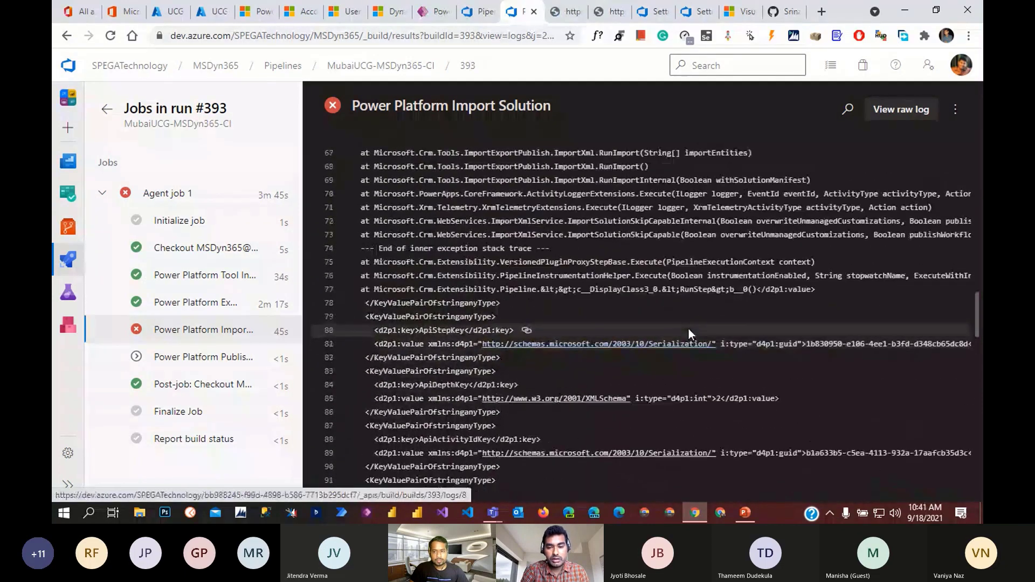
pyautogui.scroll(2, 688, 330)
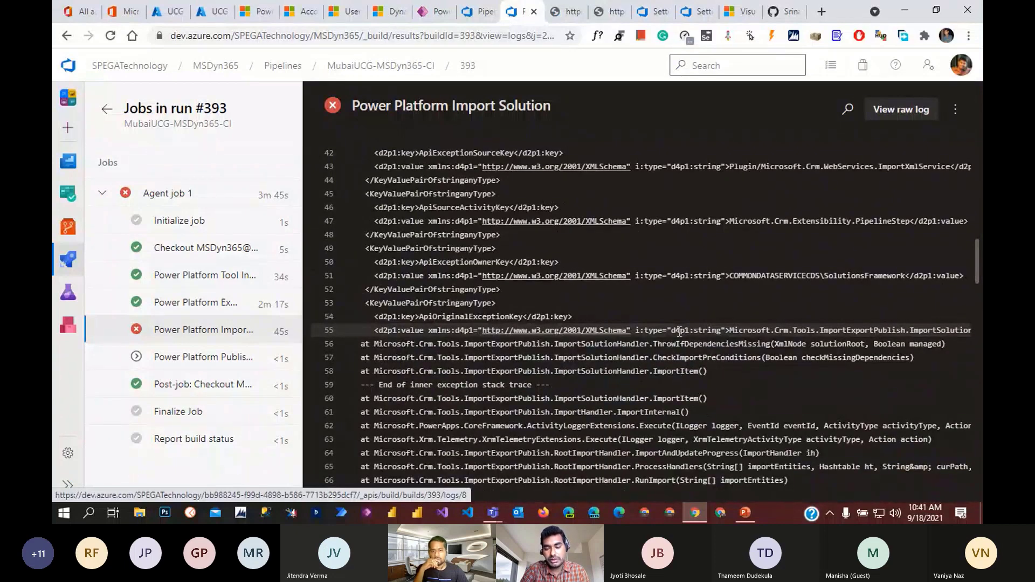
pyautogui.scroll(5, 675, 335)
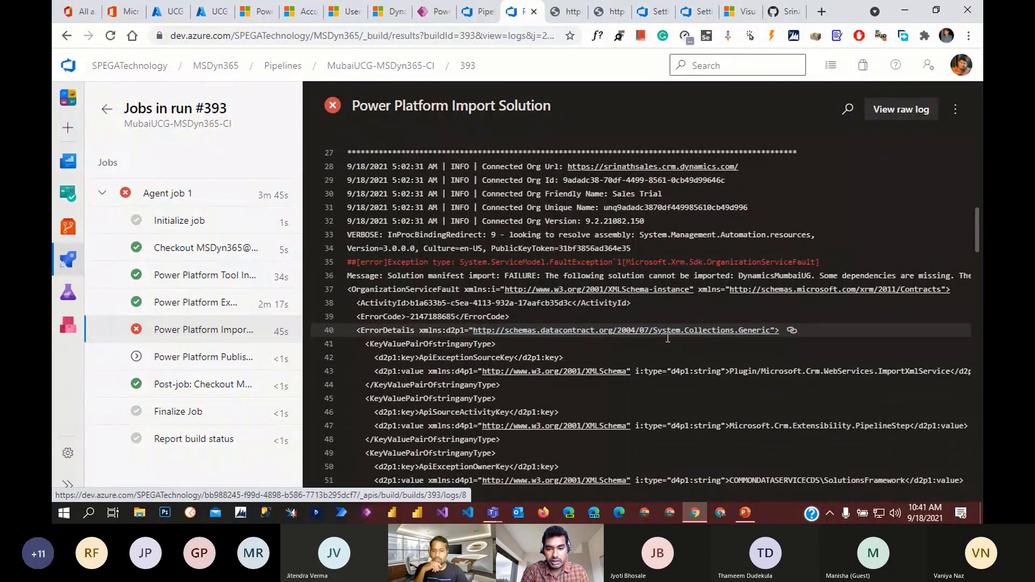
pyautogui.scroll(-10, 667, 338)
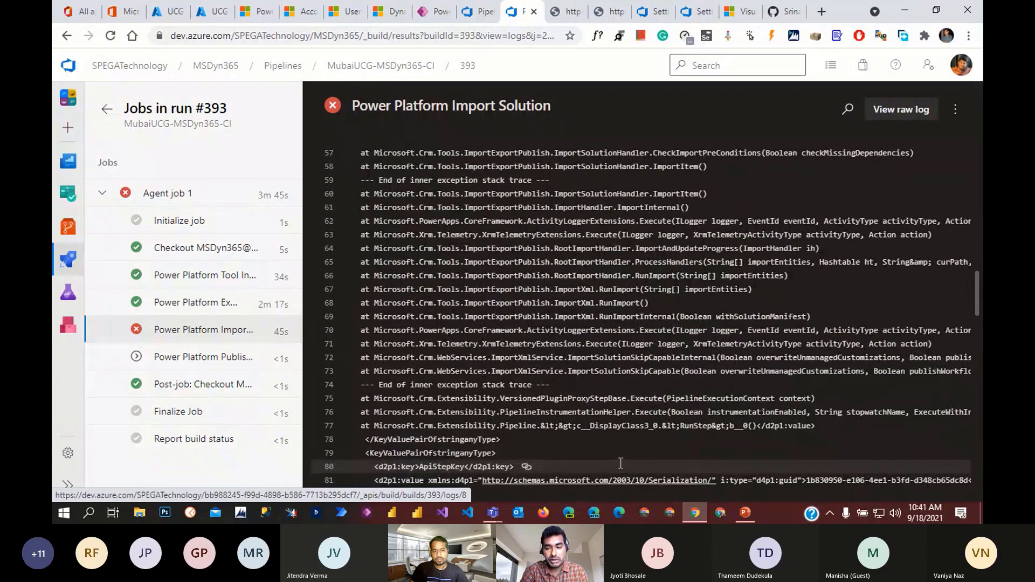
pyautogui.scroll(-12, 621, 461)
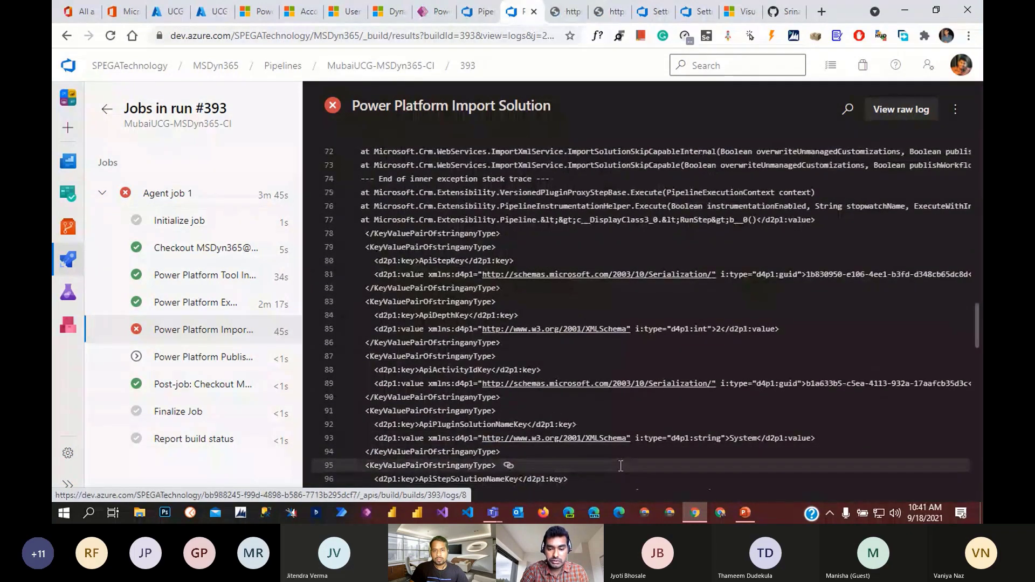
pyautogui.scroll(2, 620, 473)
pyautogui.scroll(-10, 620, 473)
pyautogui.scroll(14, 620, 469)
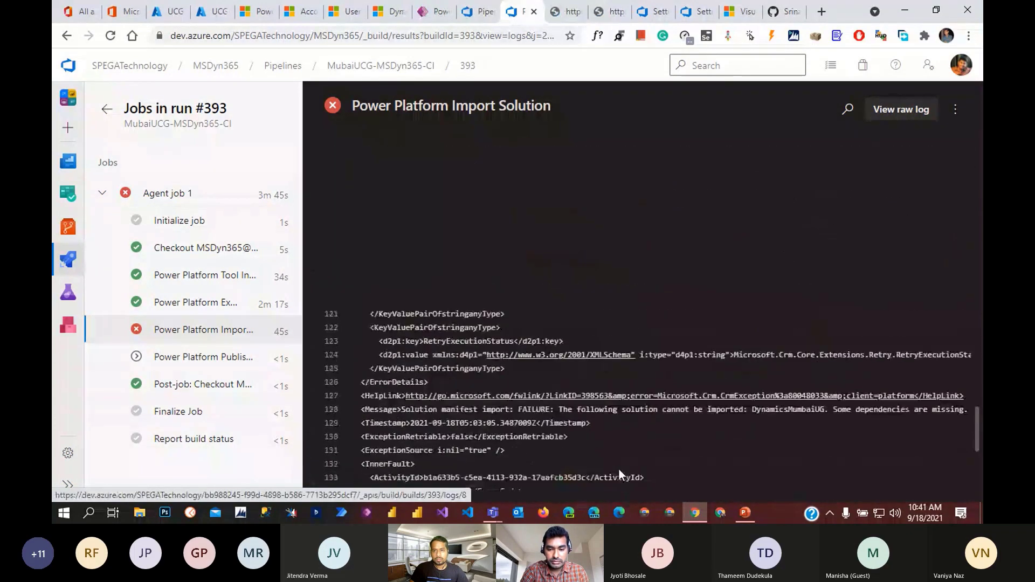
pyautogui.scroll(16, 620, 469)
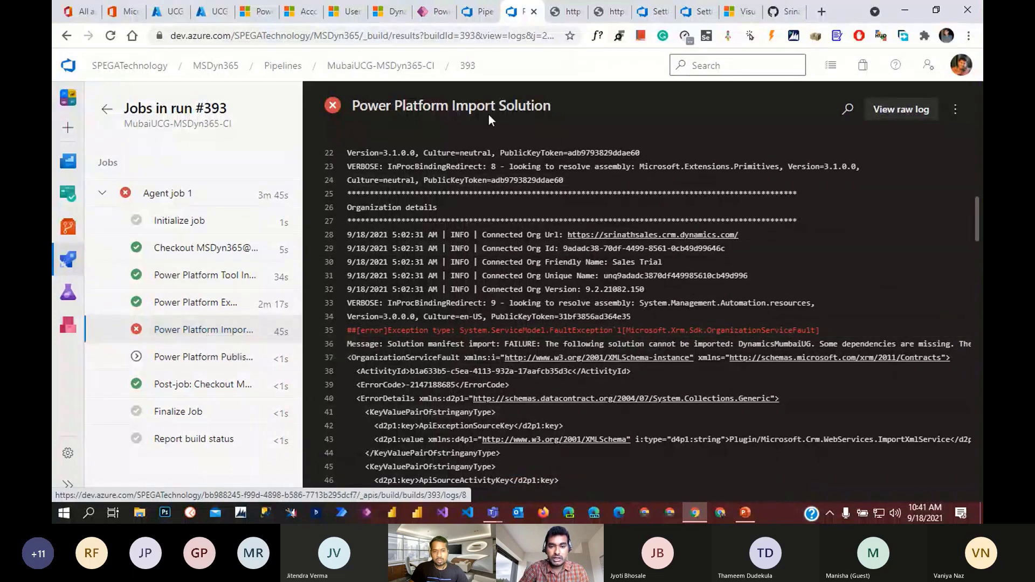
# - Glance at run #394, then return to run #393's summary and its import error log
pyautogui.click(462, 15)
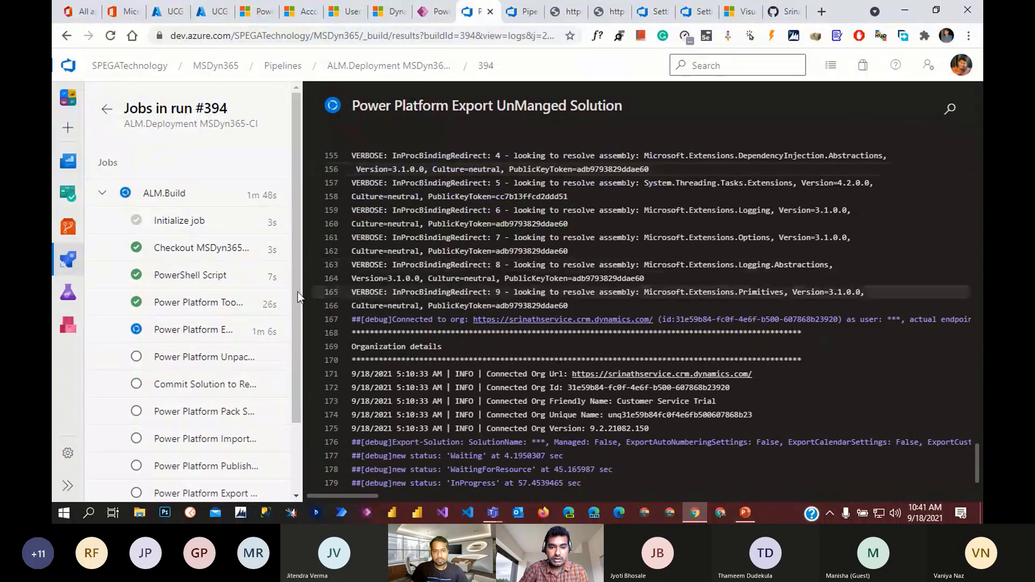
pyautogui.click(520, 11)
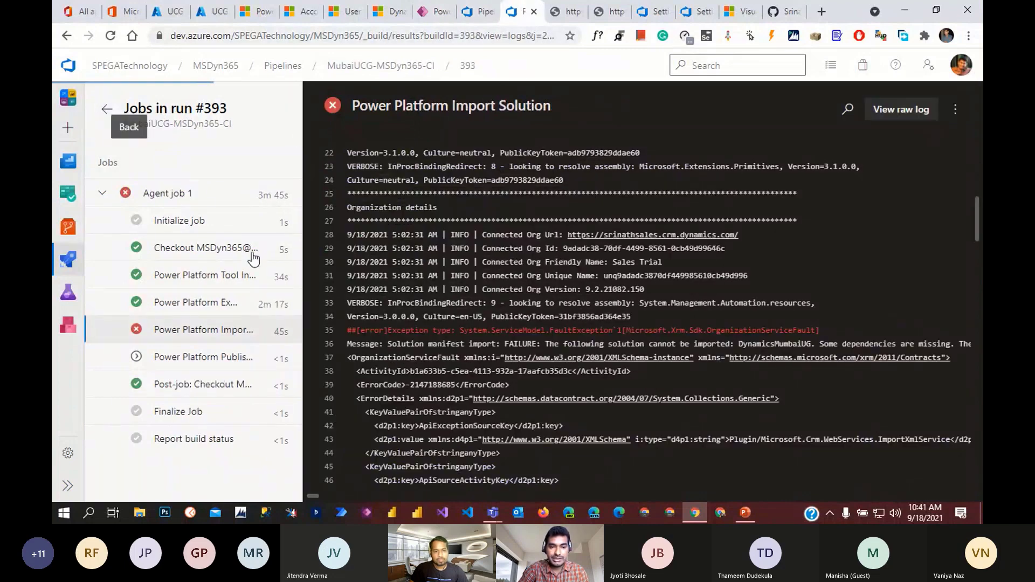
pyautogui.click(107, 113)
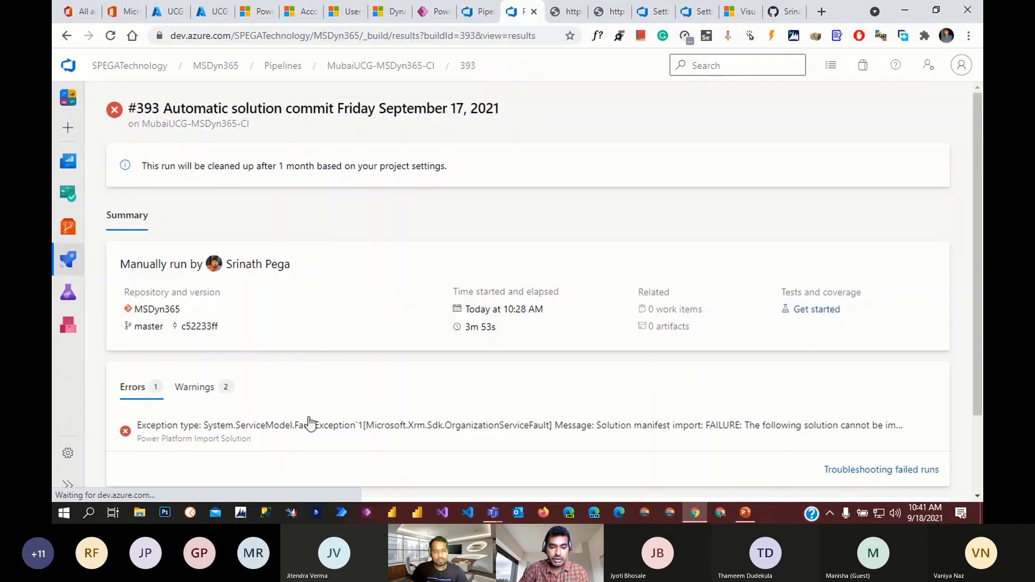
pyautogui.scroll(-2, 308, 423)
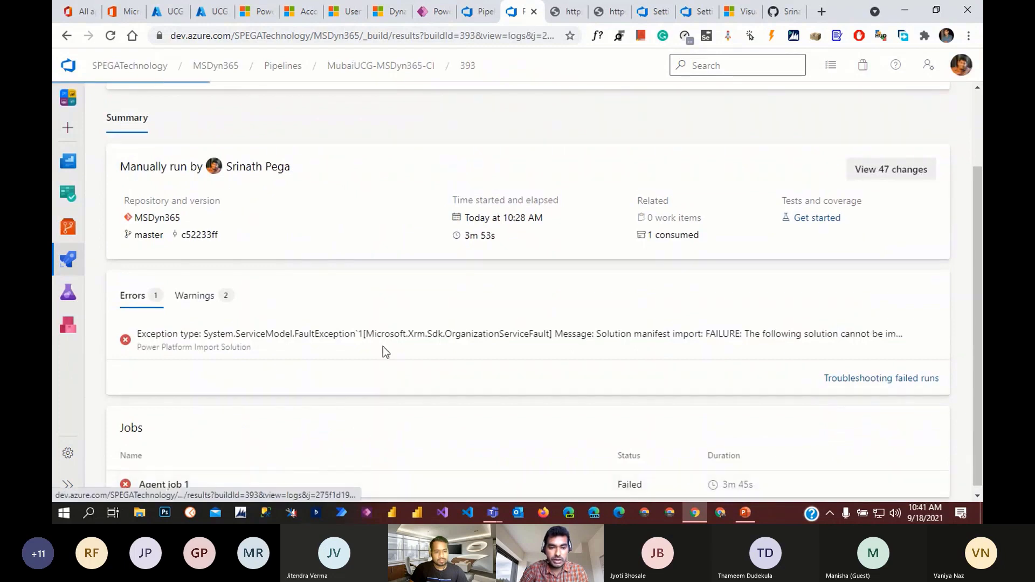
pyautogui.click(383, 346)
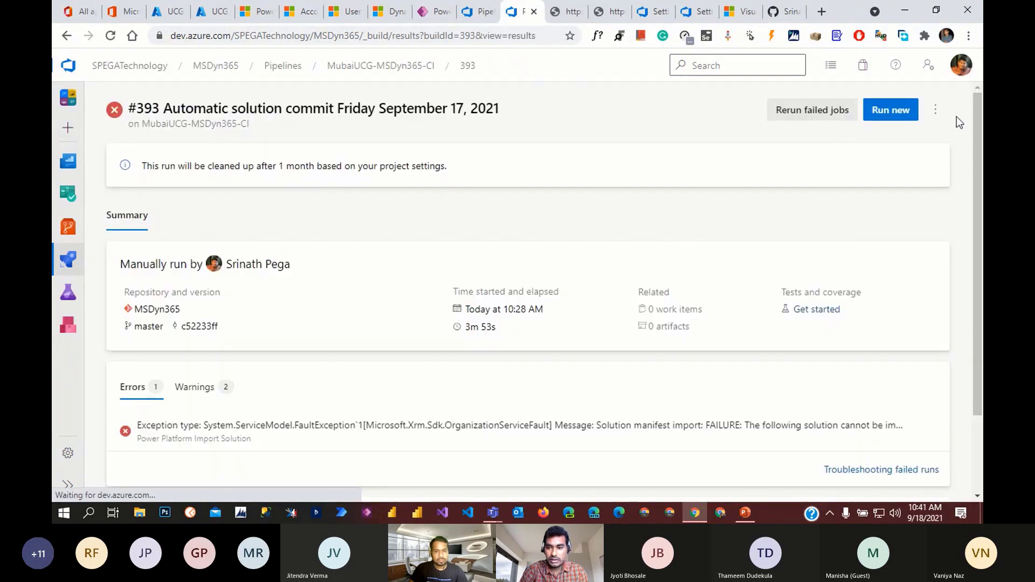
pyautogui.click(935, 109)
# - In the MubaiUCG-MSDyn365-CI pipeline triggers, add then delete a scheduled build; return to run #394
pyautogui.click(863, 194)
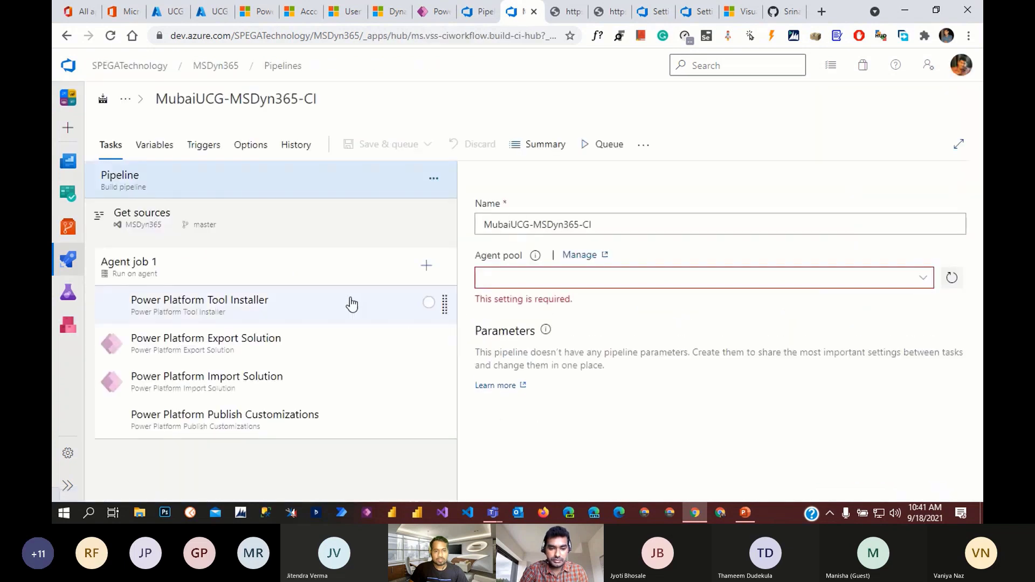
pyautogui.click(203, 146)
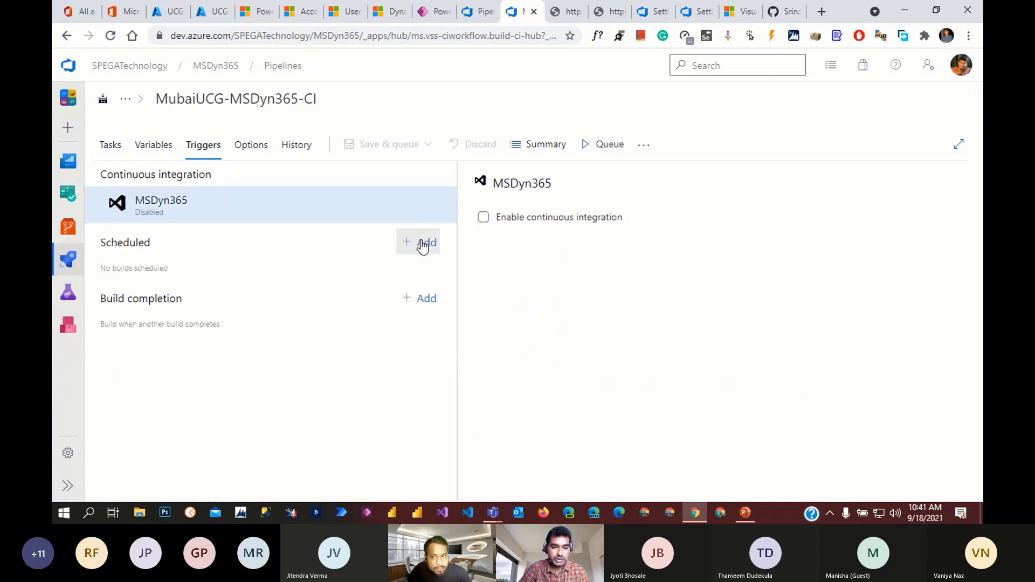
pyautogui.click(423, 244)
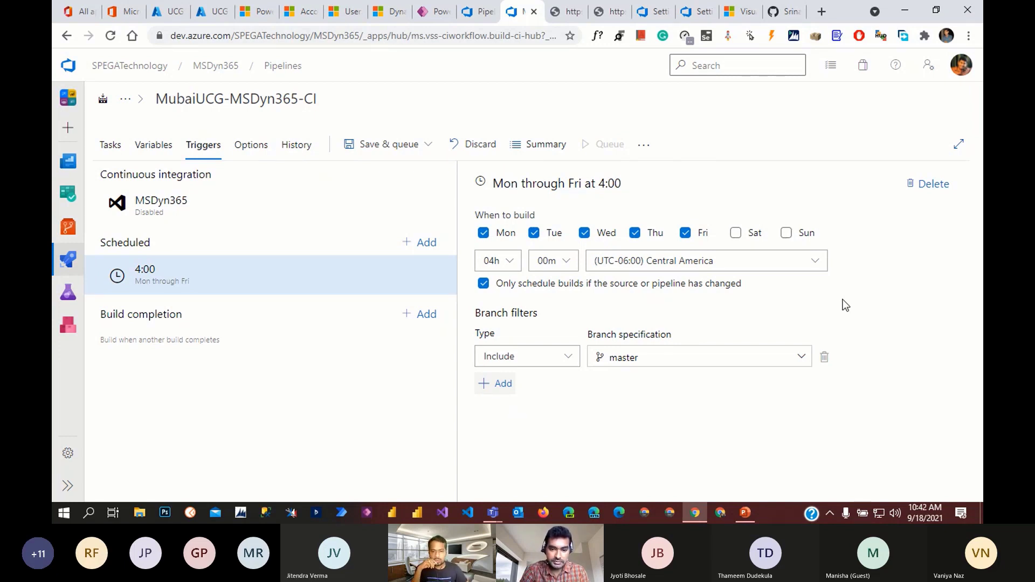
pyautogui.click(932, 184)
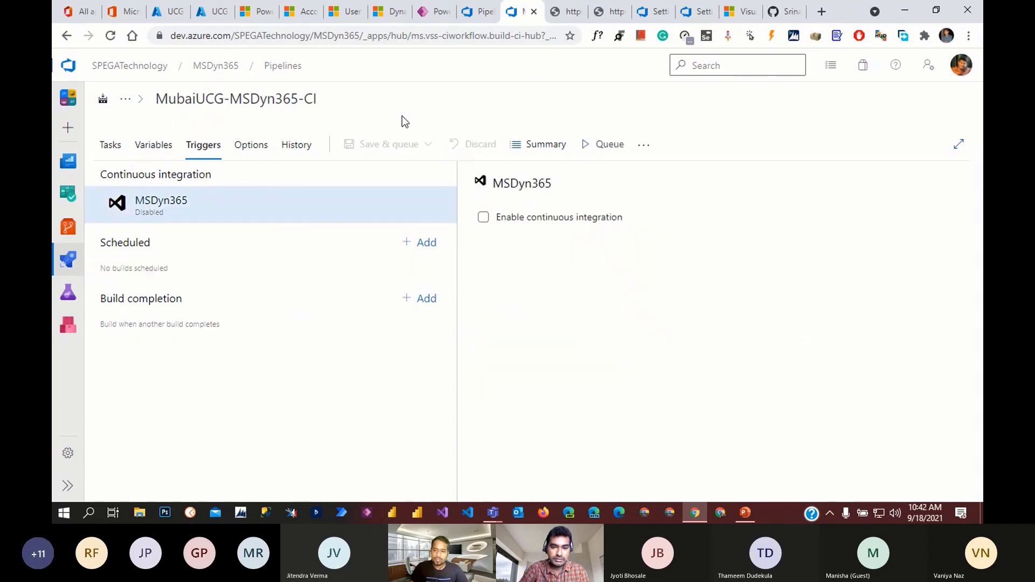
pyautogui.click(478, 12)
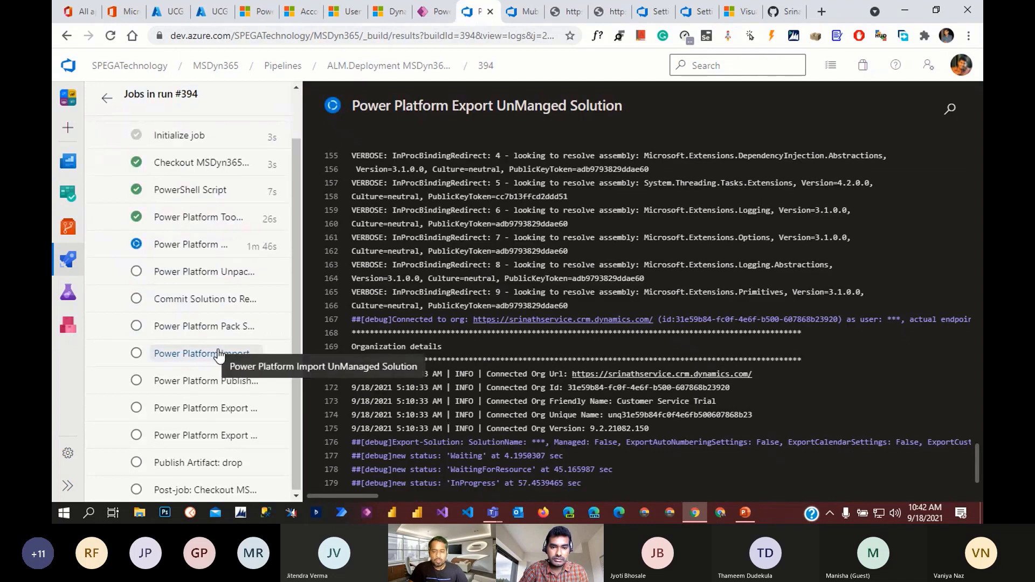
# - Add a Monday–Friday 5:00 scheduled build on master to the pipeline triggers
pyautogui.scroll(2, 219, 356)
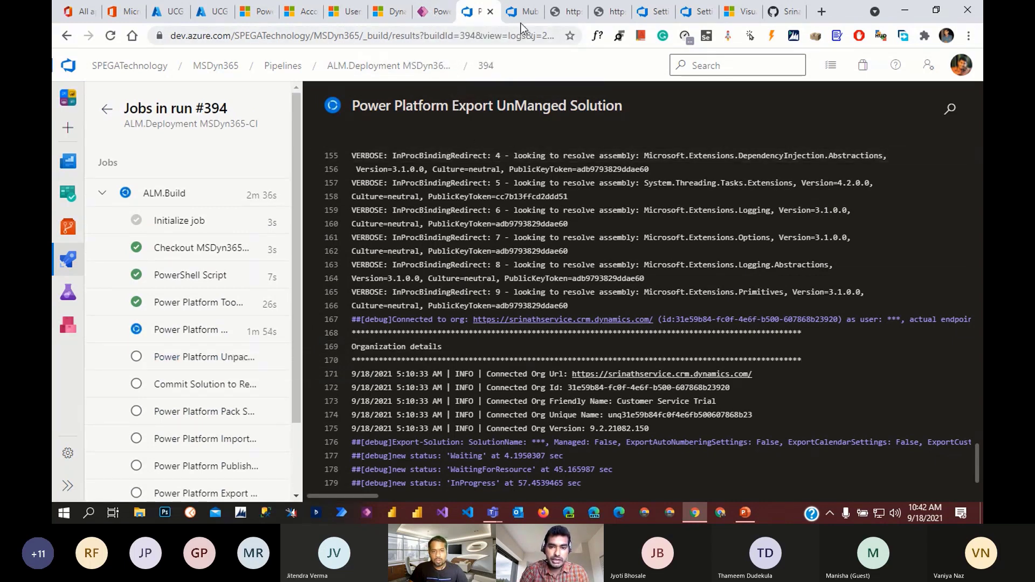
pyautogui.click(512, 12)
pyautogui.click(424, 243)
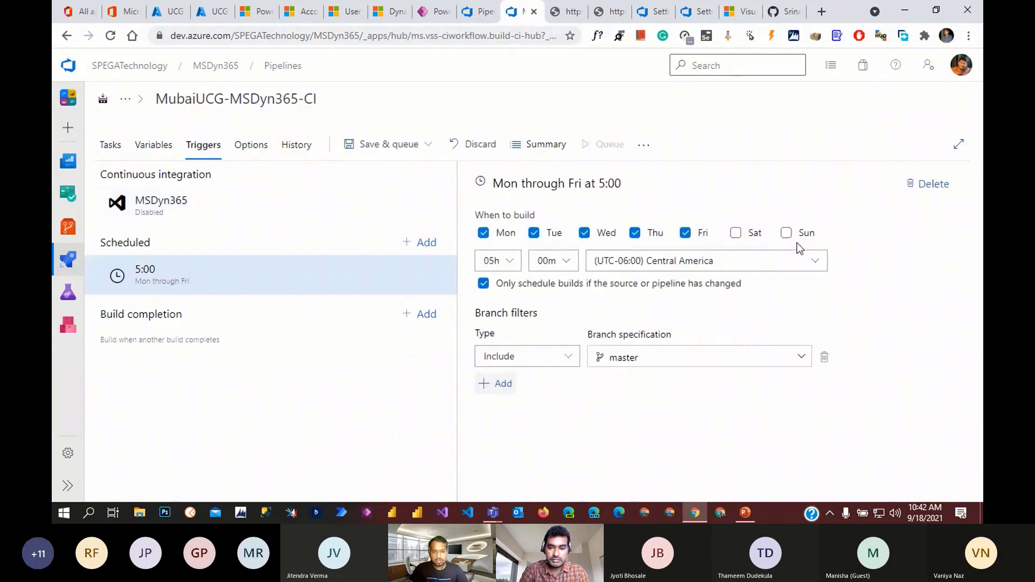
pyautogui.click(814, 261)
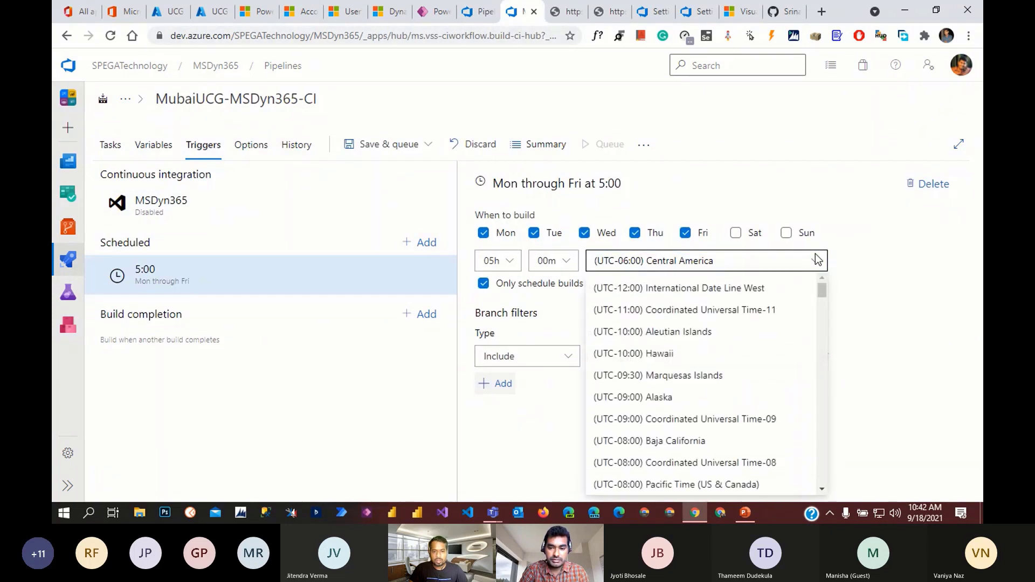
pyautogui.click(890, 275)
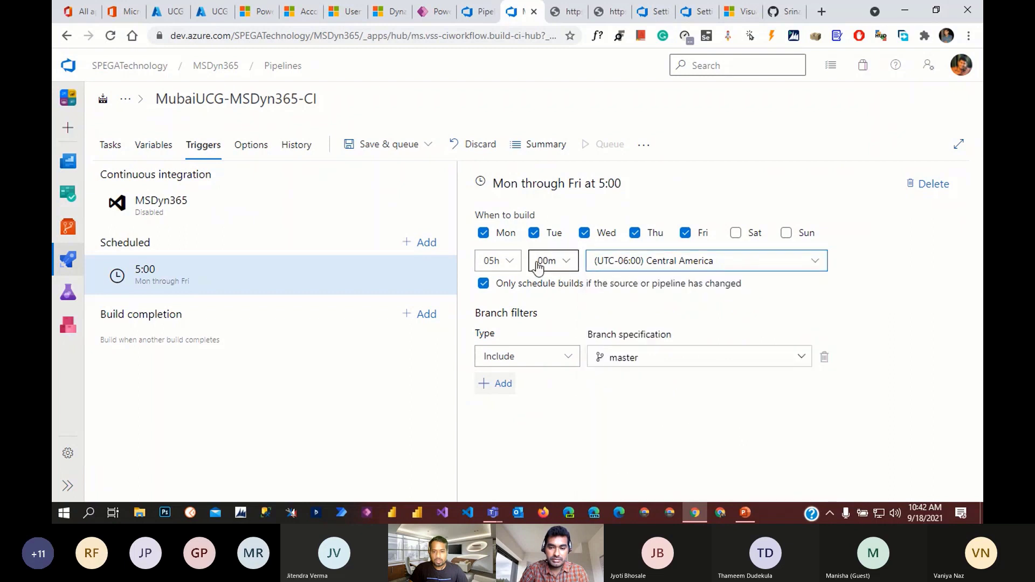
pyautogui.click(512, 262)
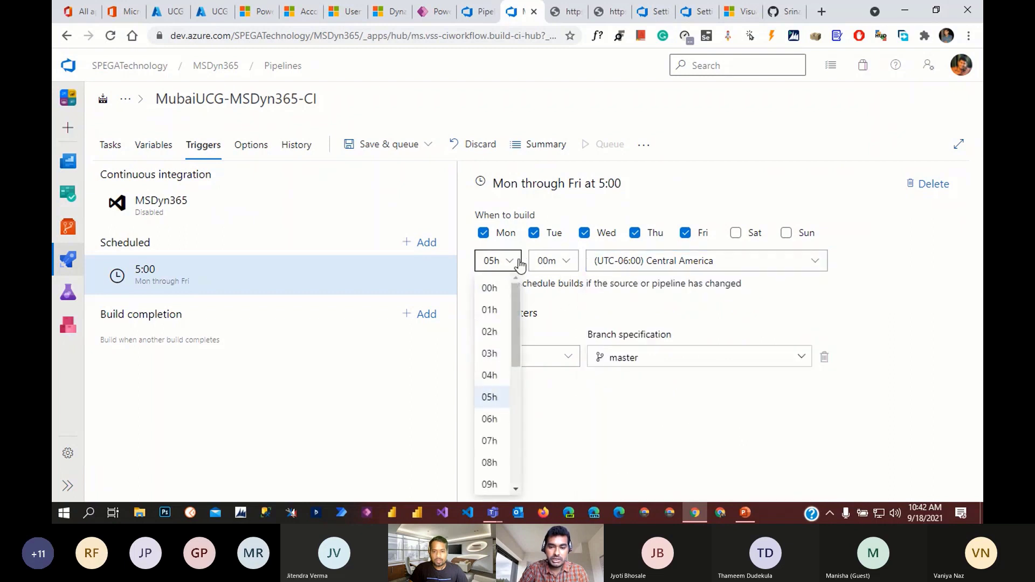
pyautogui.click(704, 327)
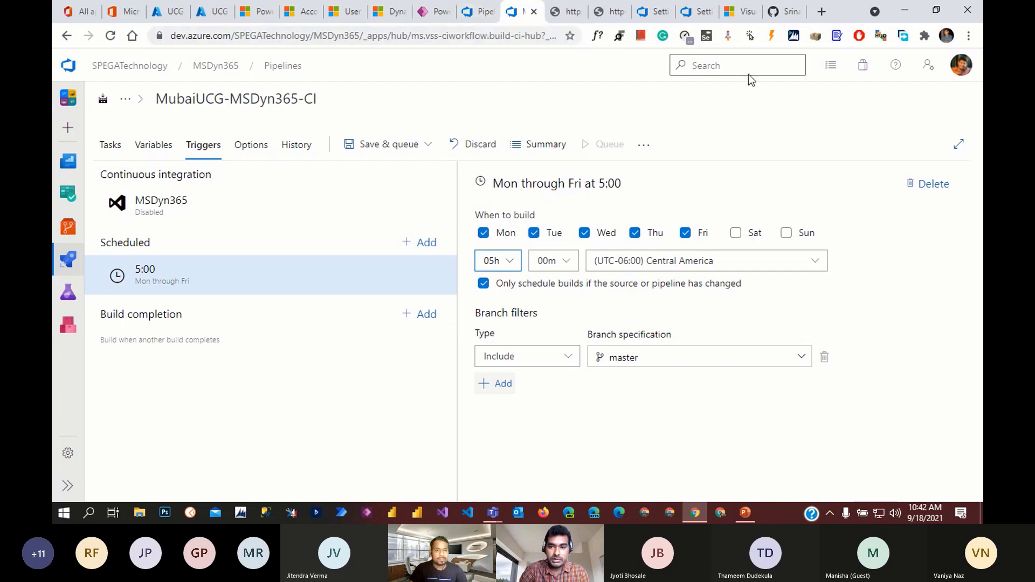
# - Switch to the ALM repository README and review the Managed Solution Output File path
pyautogui.click(774, 16)
pyautogui.tripleClick(632, 273)
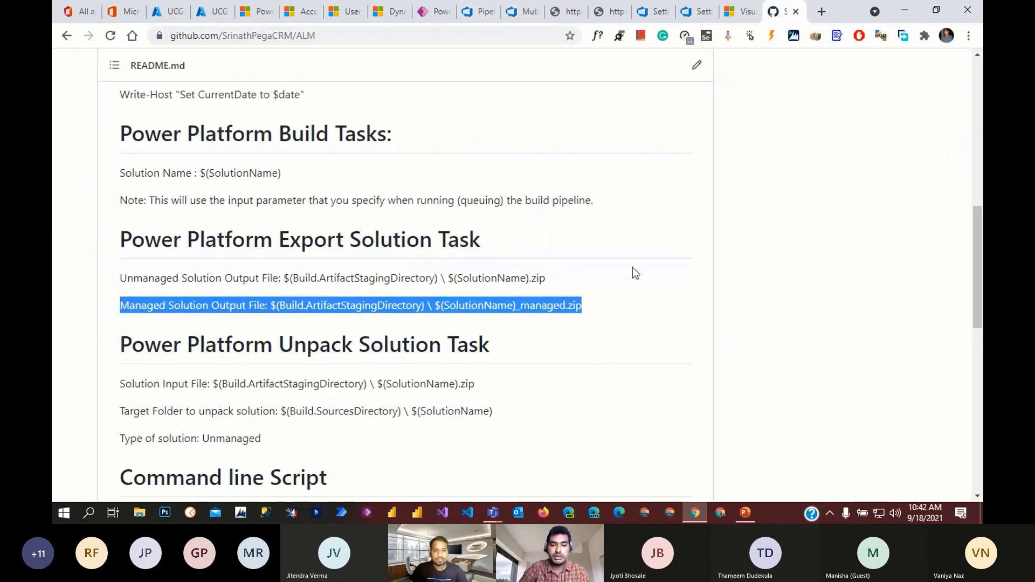
pyautogui.scroll(4, 313, 130)
pyautogui.scroll(2, 372, 215)
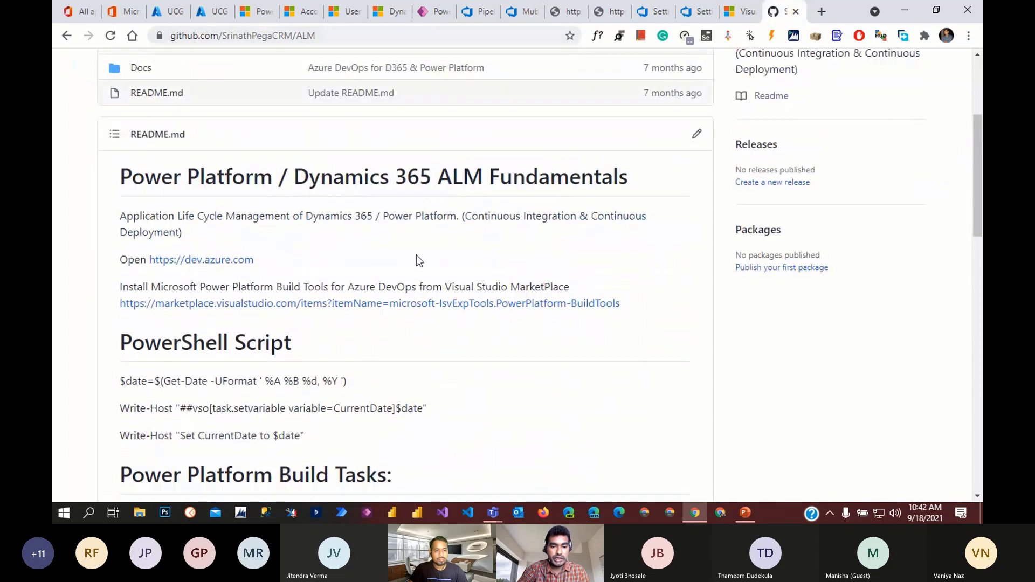
pyautogui.scroll(-8, 418, 261)
pyautogui.click(483, 331)
pyautogui.scroll(-3, 493, 363)
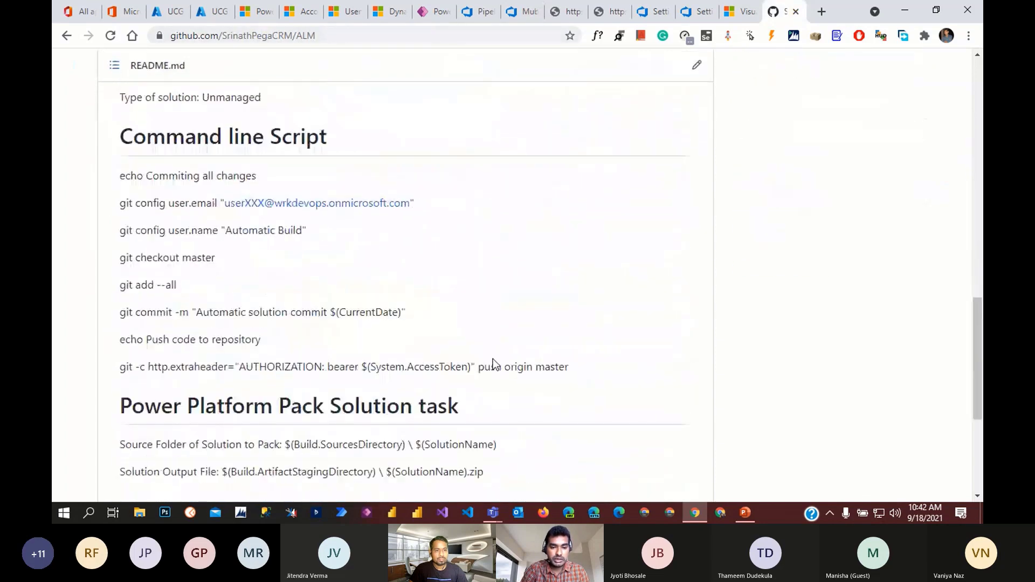
pyautogui.scroll(2, 487, 352)
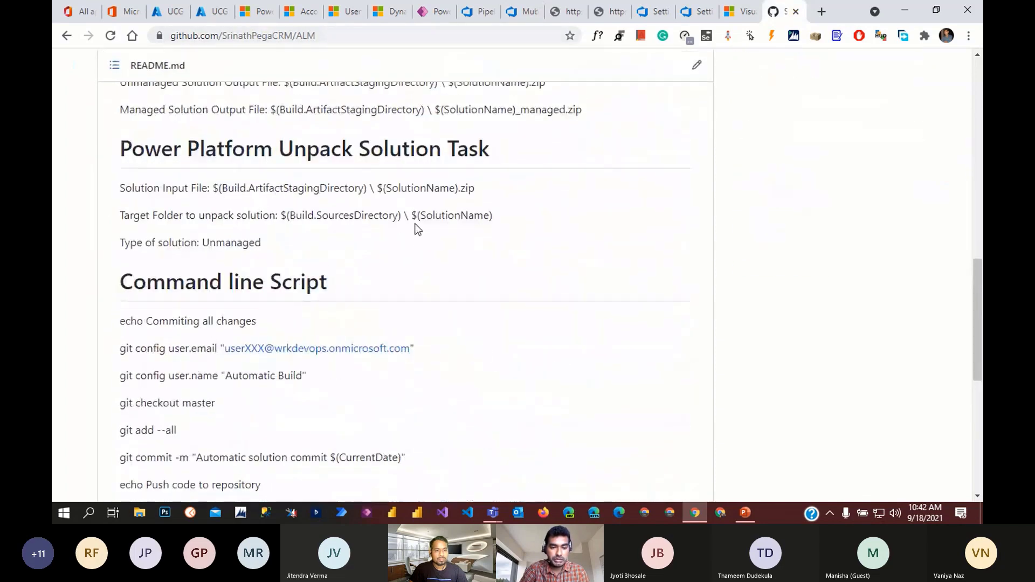
pyautogui.scroll(3, 424, 232)
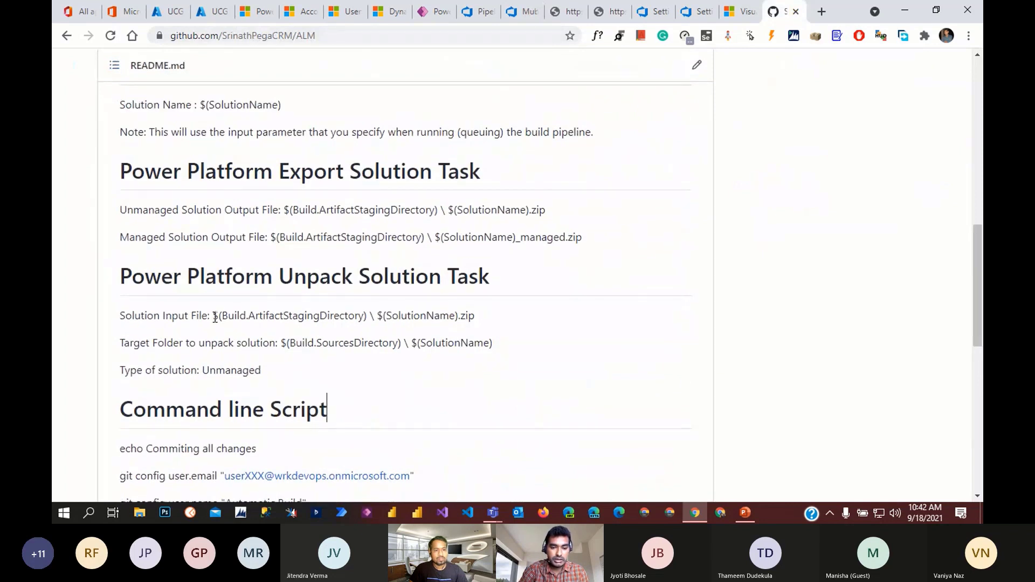
# - Highlight the Solution Input File path, clear it, and scroll back to the README top
pyautogui.moveTo(215, 317); pyautogui.dragTo(477, 313)
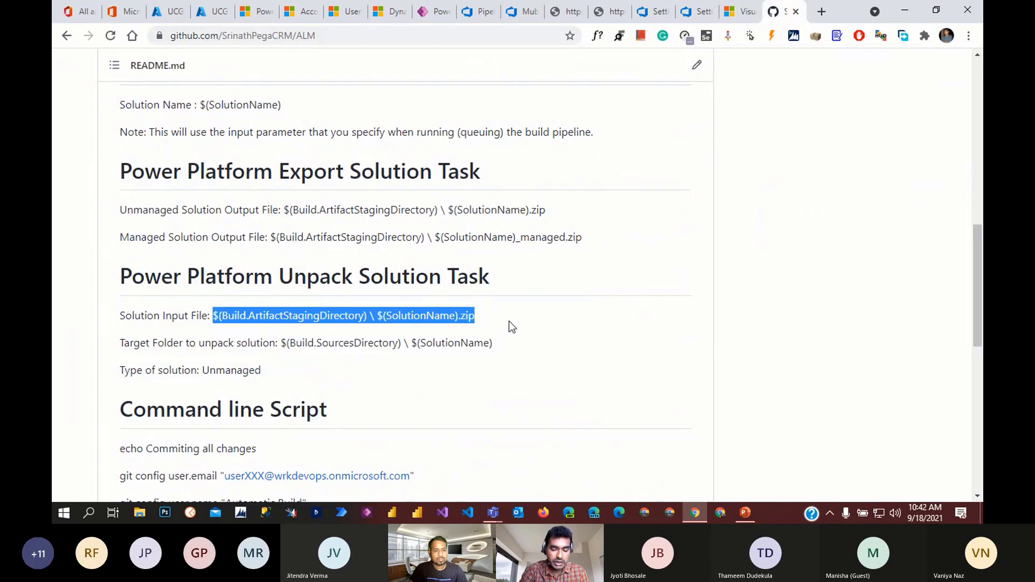
pyautogui.scroll(-2, 517, 325)
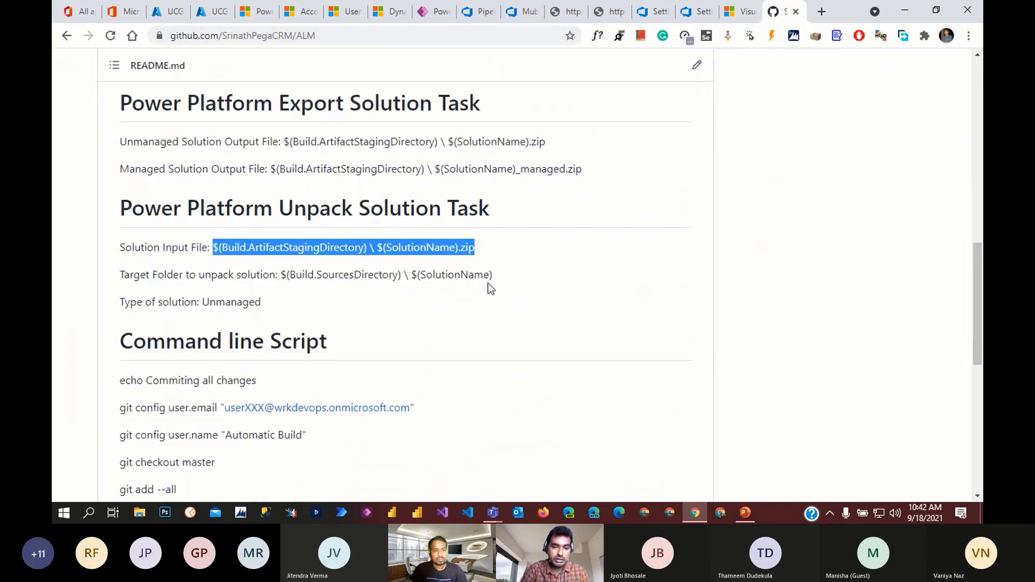
pyautogui.click(334, 252)
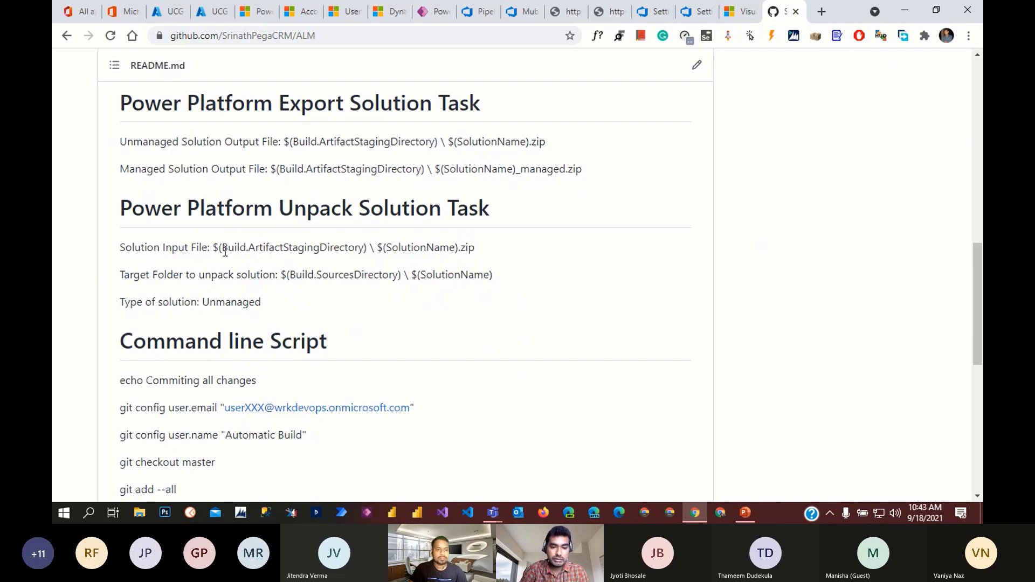
pyautogui.moveTo(228, 247); pyautogui.dragTo(400, 252)
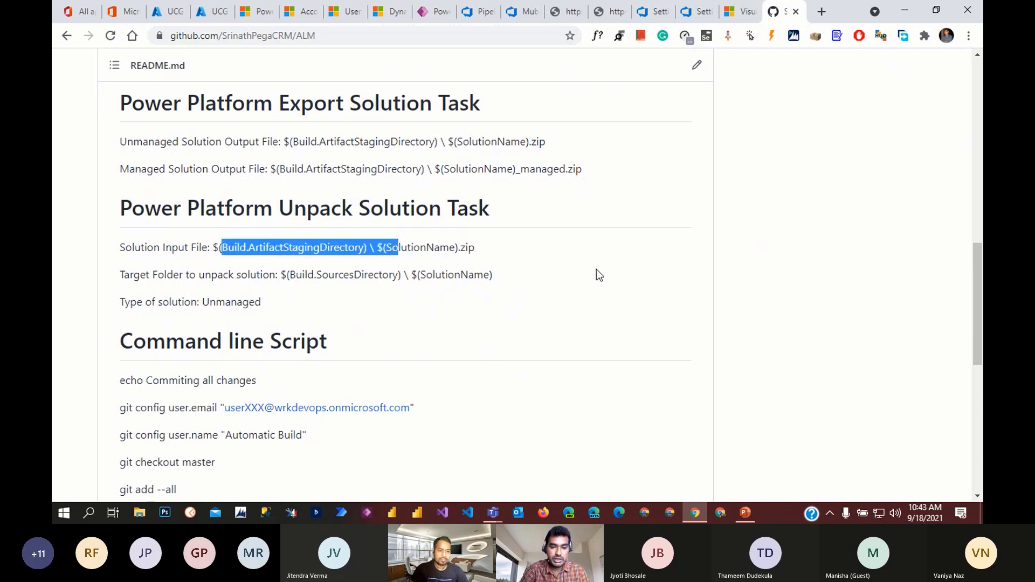
pyautogui.click(522, 277)
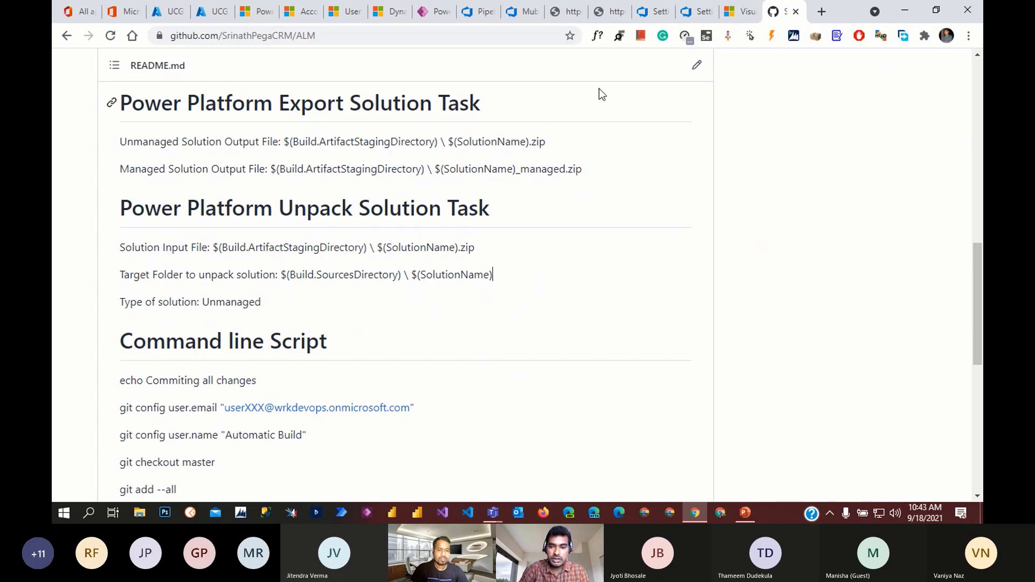
pyautogui.scroll(13, 518, 267)
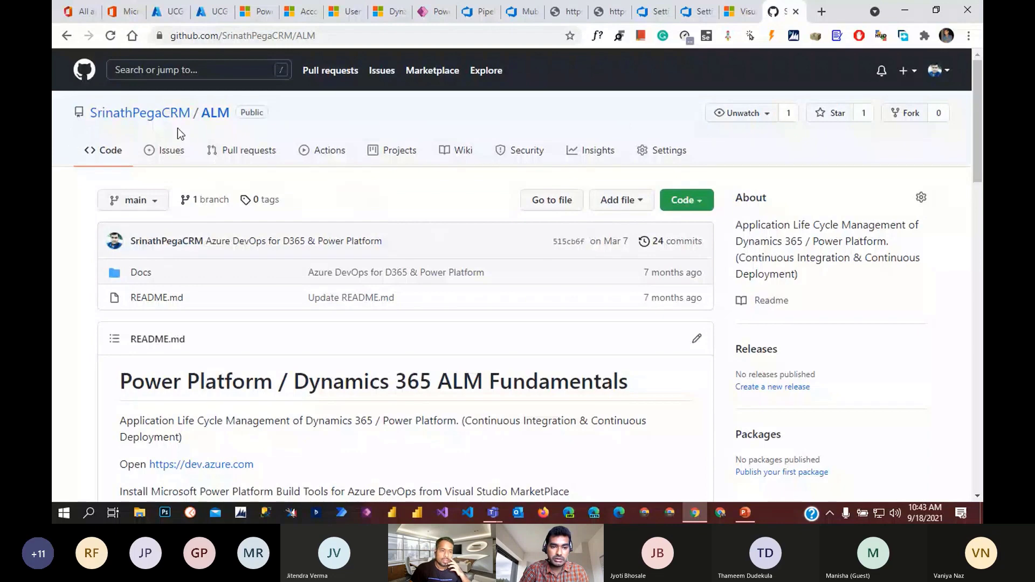
# - Copy the ALM repository URL and post it in the Teams meeting chat
pyautogui.click(334, 35)
pyautogui.hotkey('ctrl', 'c')
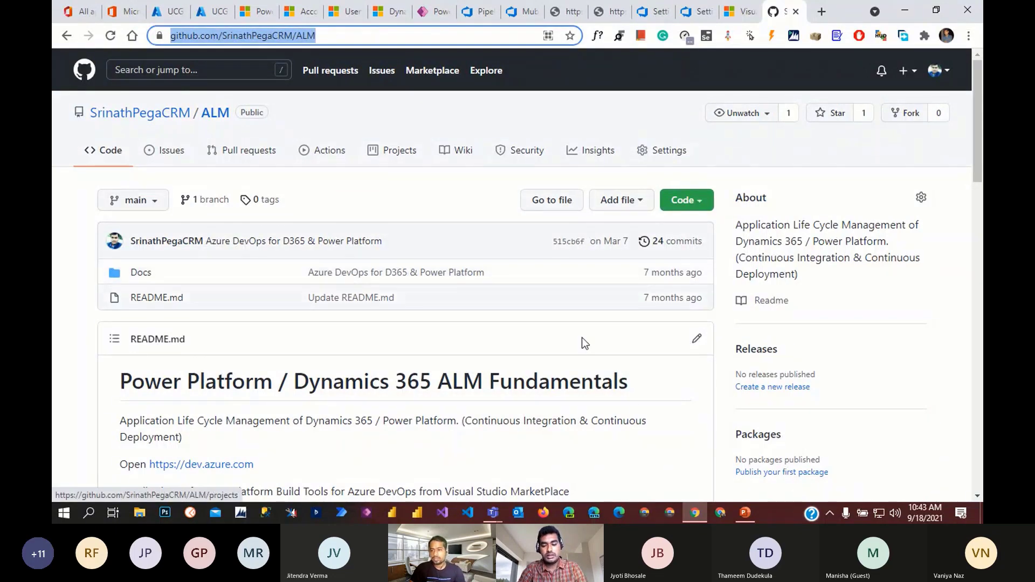
pyautogui.click(493, 518)
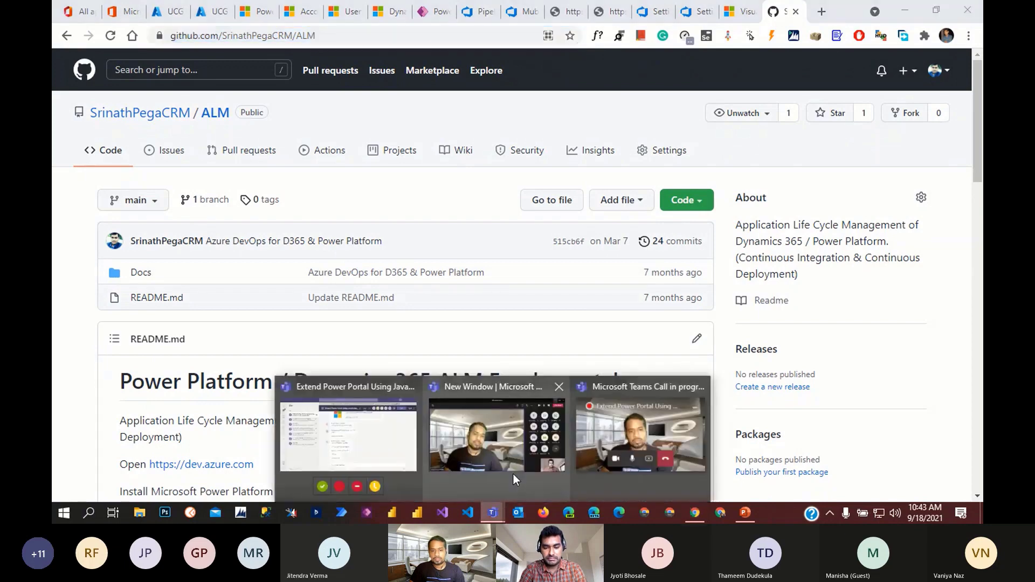
pyautogui.click(522, 442)
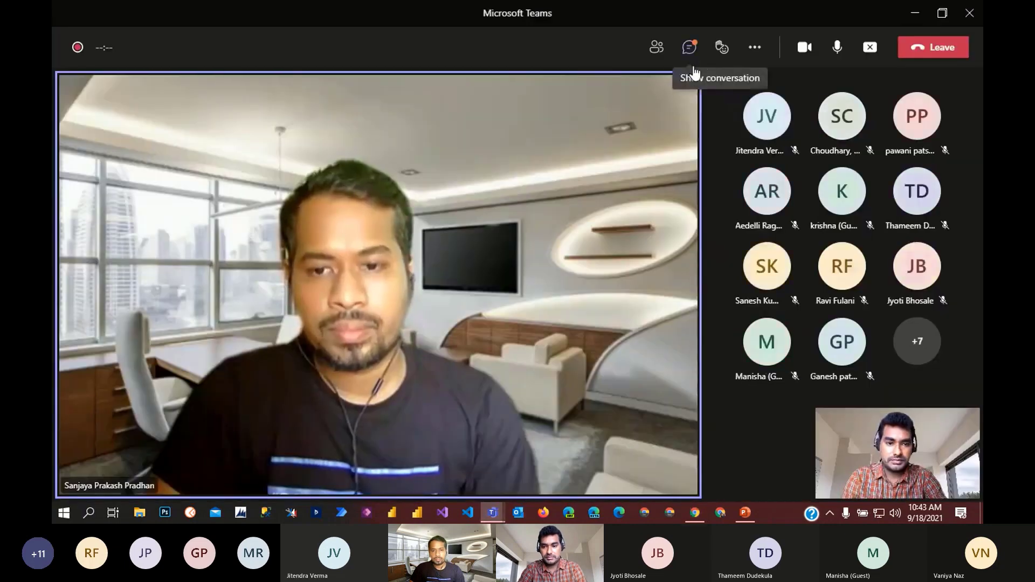
pyautogui.click(689, 47)
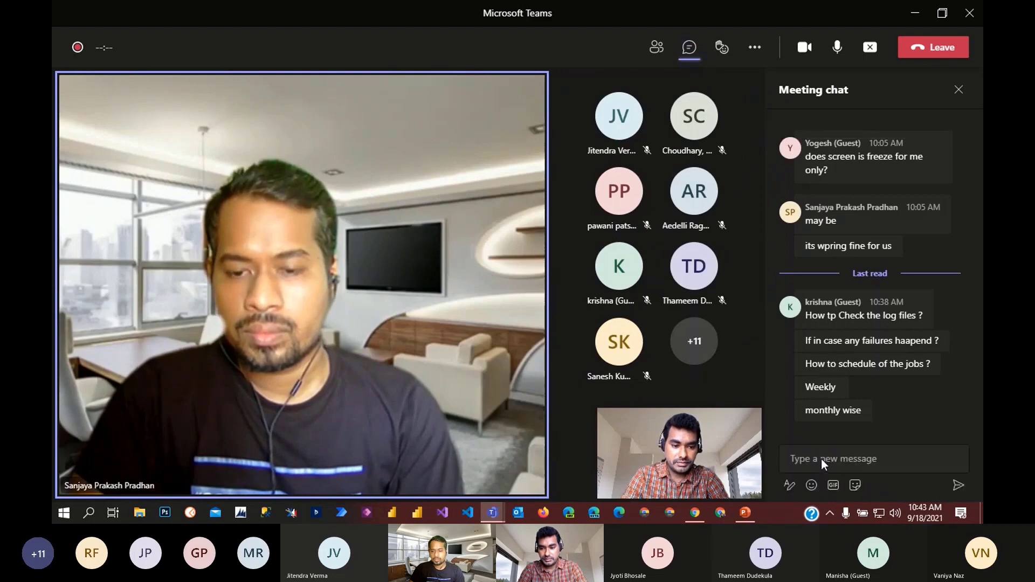
pyautogui.click(809, 459)
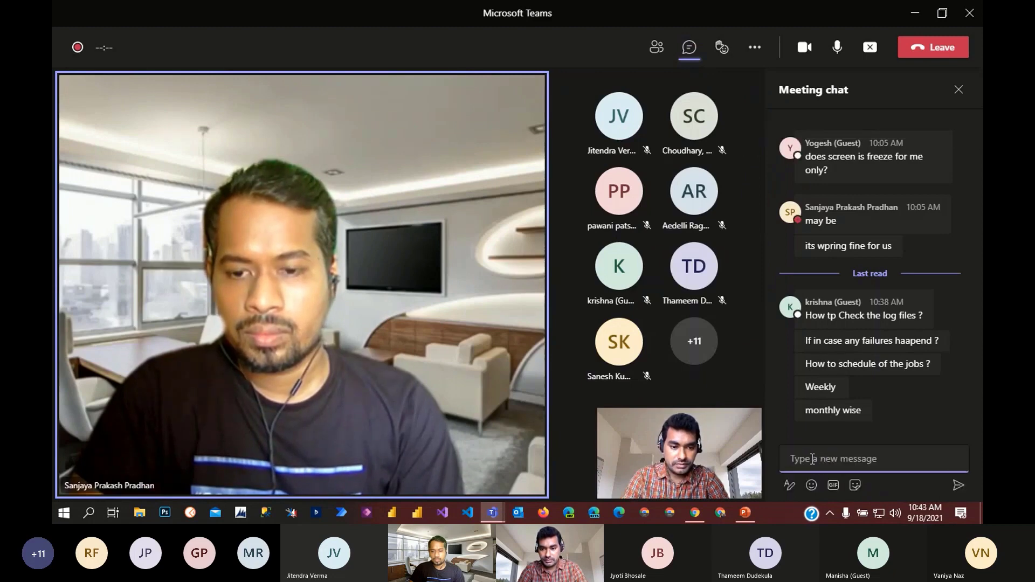
pyautogui.hotkey('ctrl', 'v')
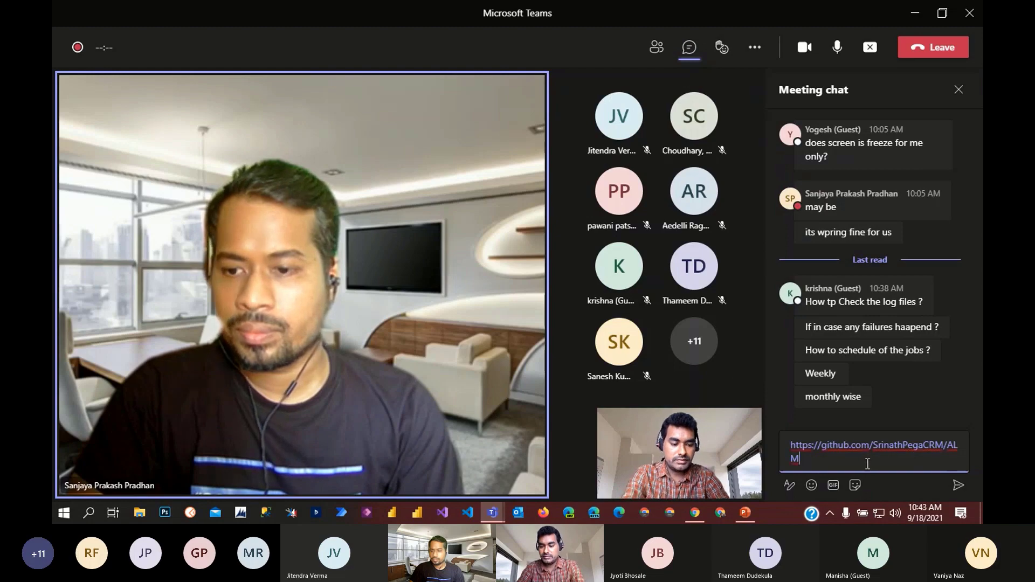
pyautogui.press('Return')
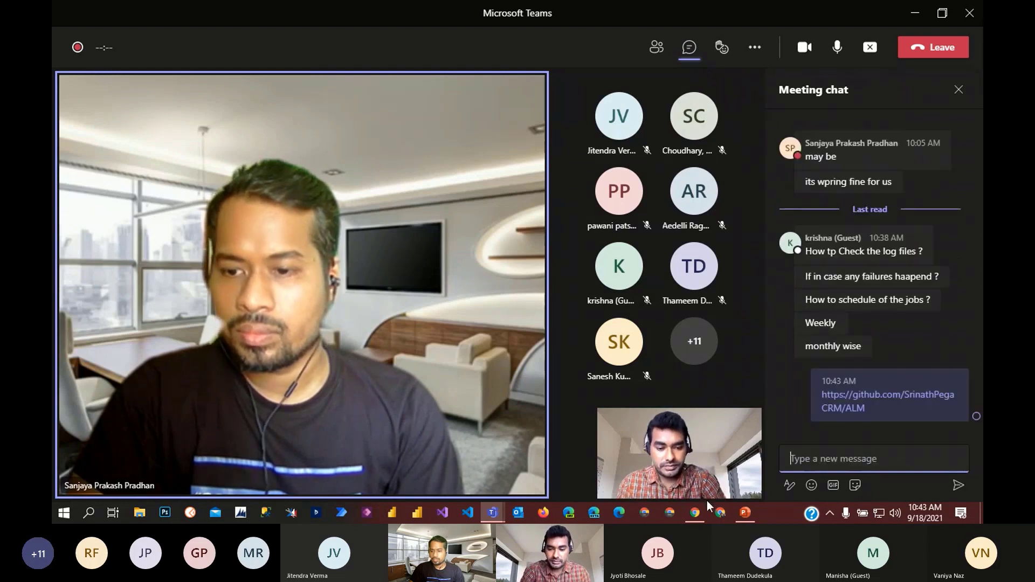
pyautogui.click(695, 512)
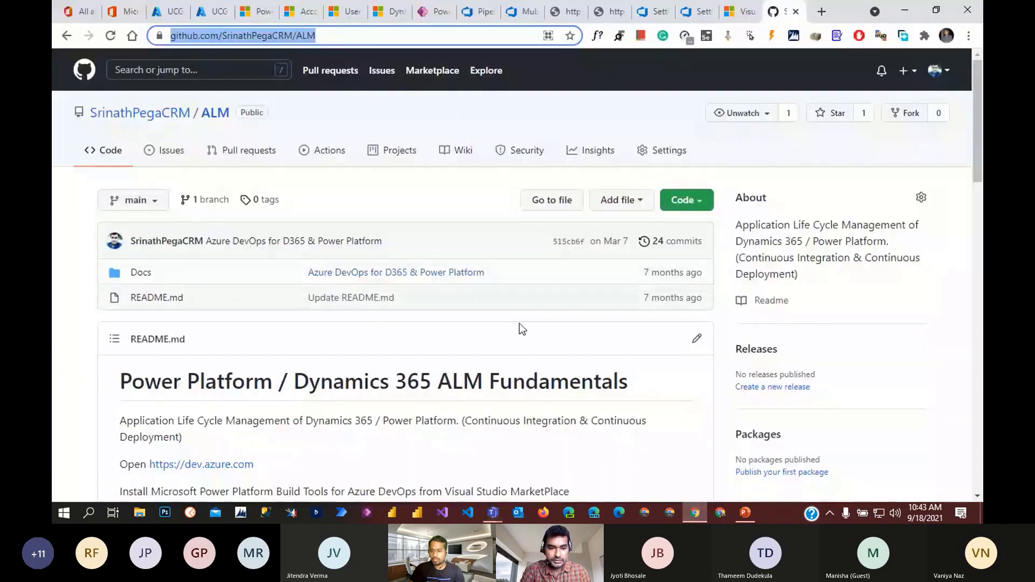
# - Open run #394's failed Import UnManaged Solution step log and read its Microsoft.Xrm.WebApi.PowerShell warnings
pyautogui.click(473, 11)
pyautogui.scroll(-2, 216, 329)
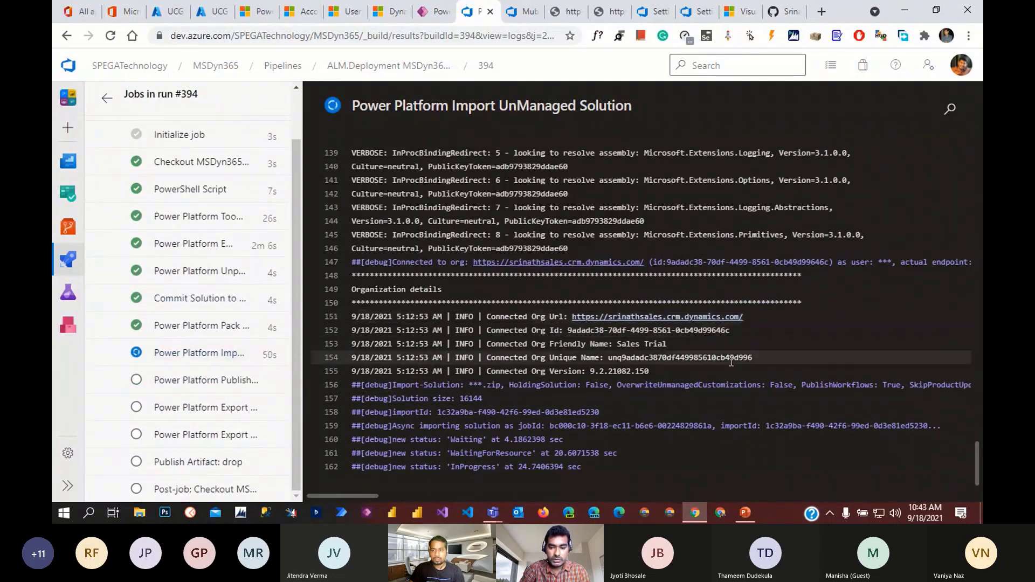
pyautogui.scroll(2, 248, 324)
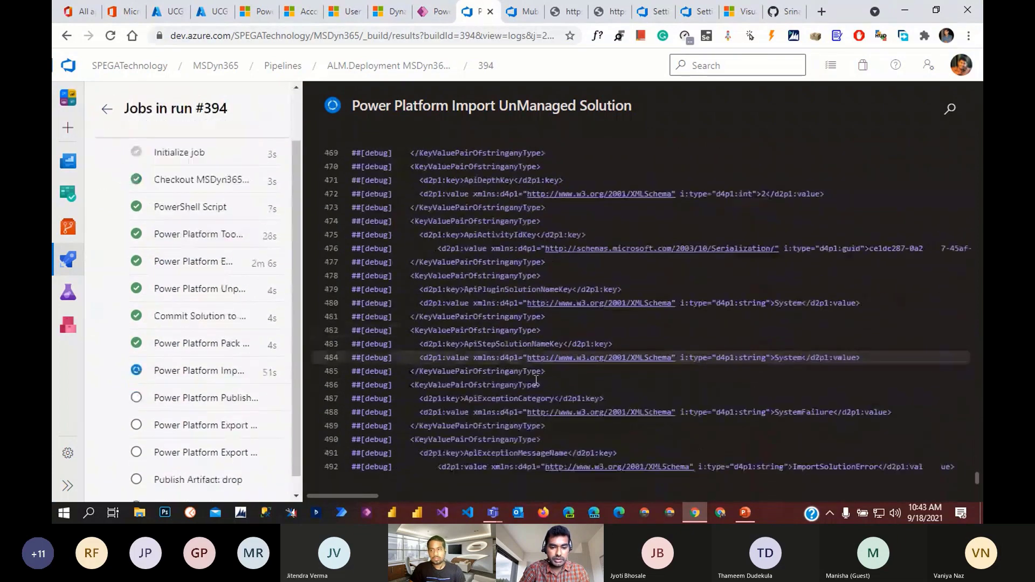
pyautogui.scroll(-10, 536, 381)
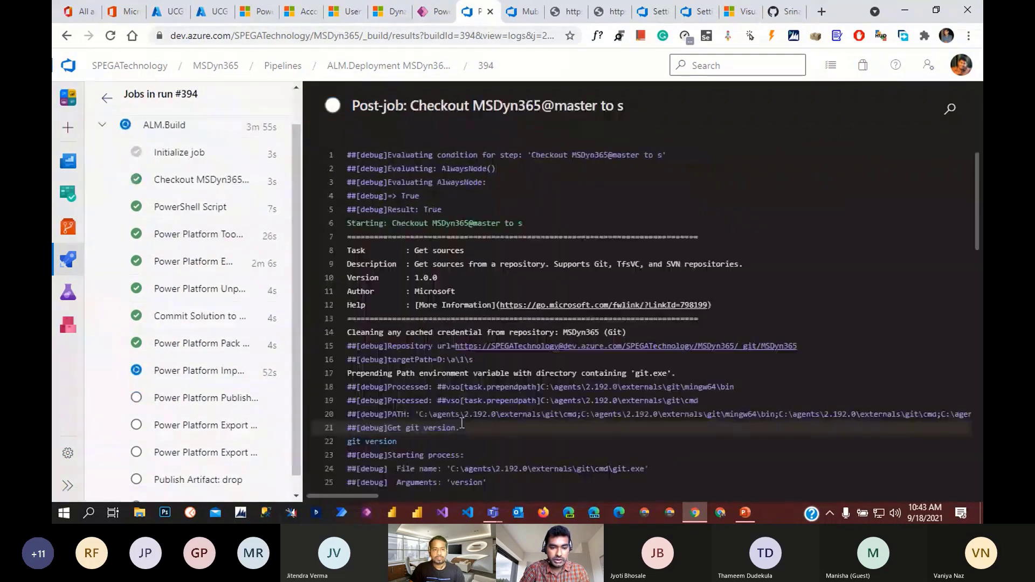
pyautogui.click(209, 381)
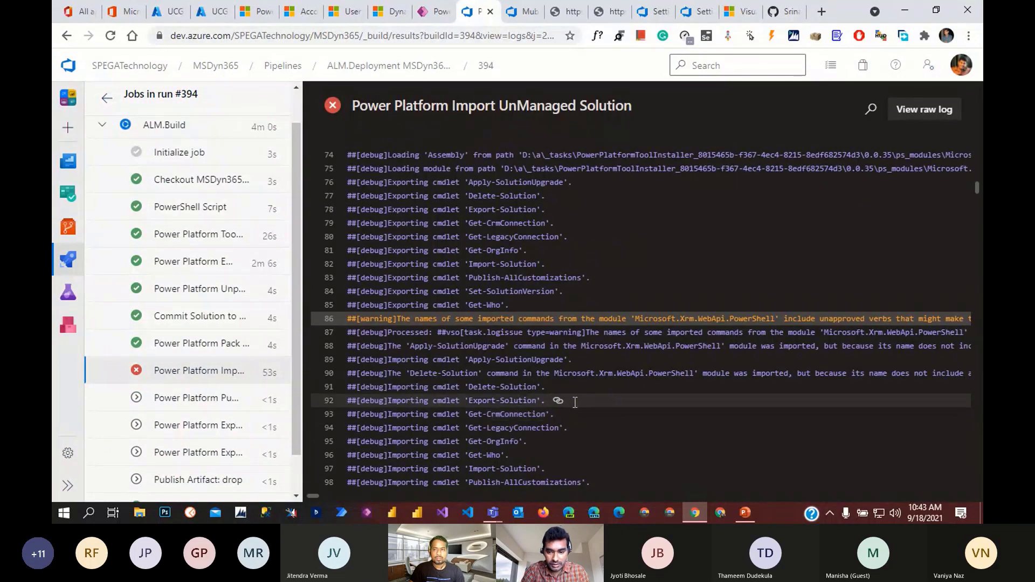
pyautogui.scroll(-10, 575, 402)
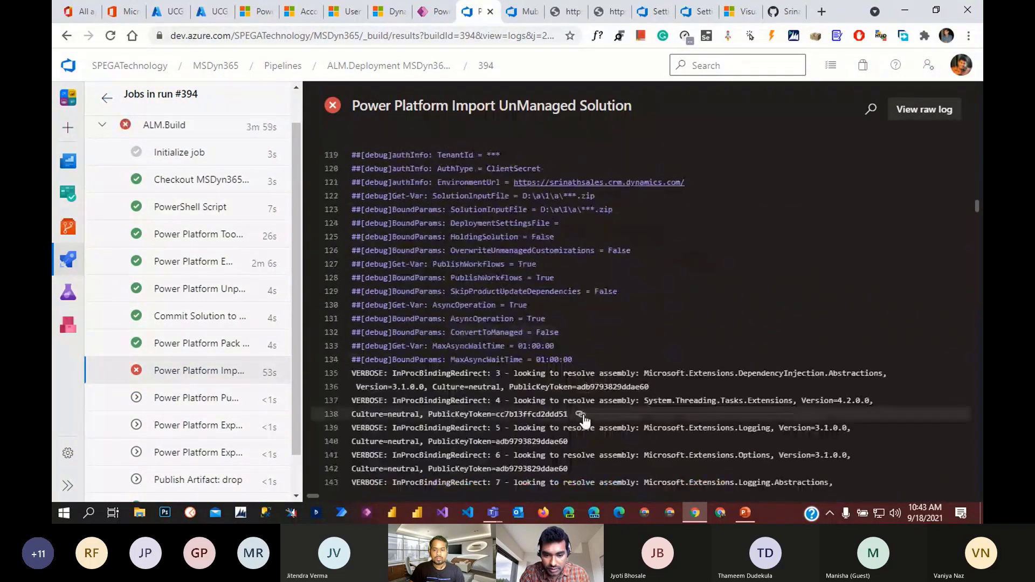
pyautogui.scroll(-20, 583, 420)
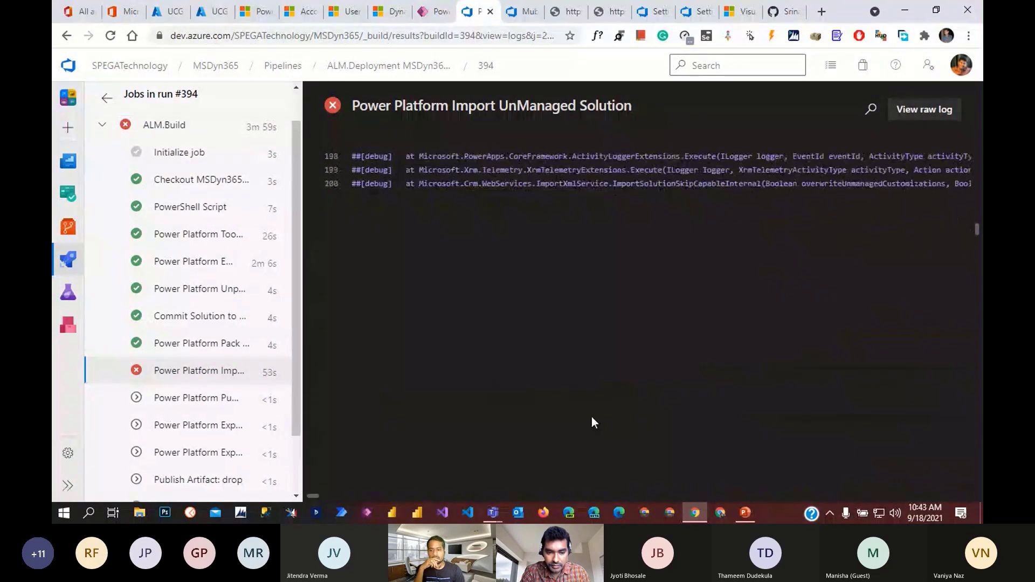
pyautogui.scroll(-10, 594, 418)
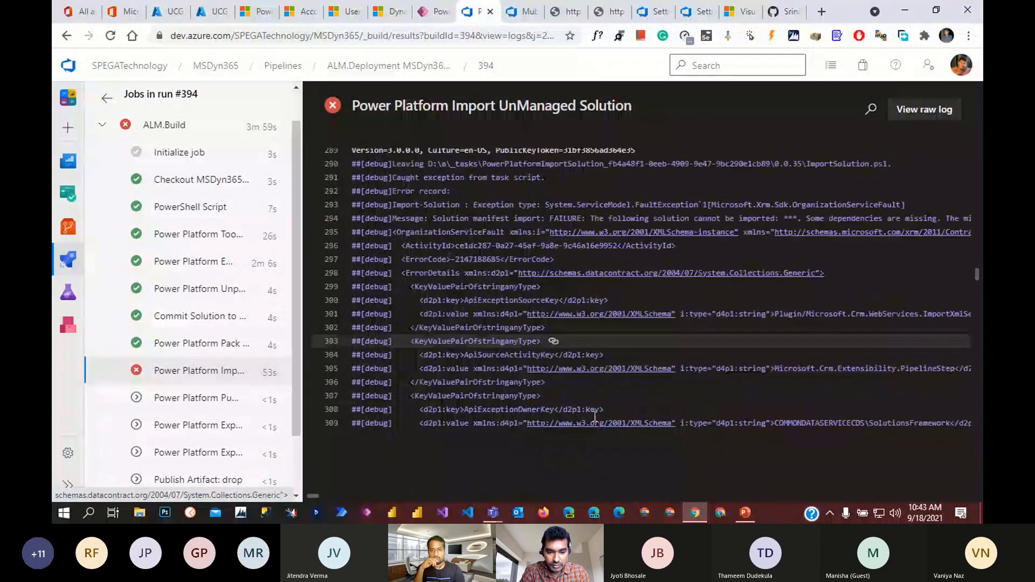
pyautogui.scroll(-5, 595, 415)
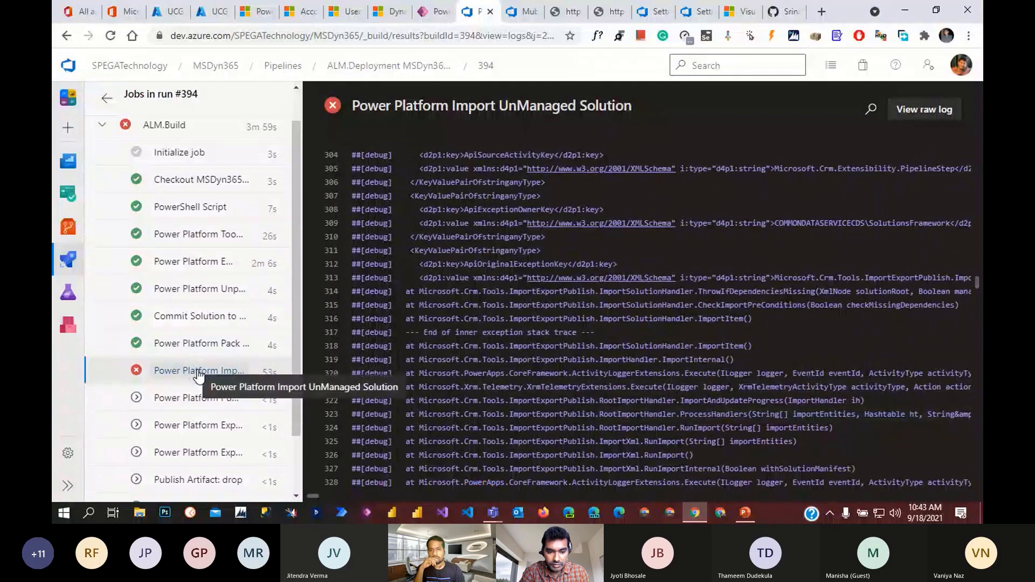
pyautogui.scroll(-20, 484, 416)
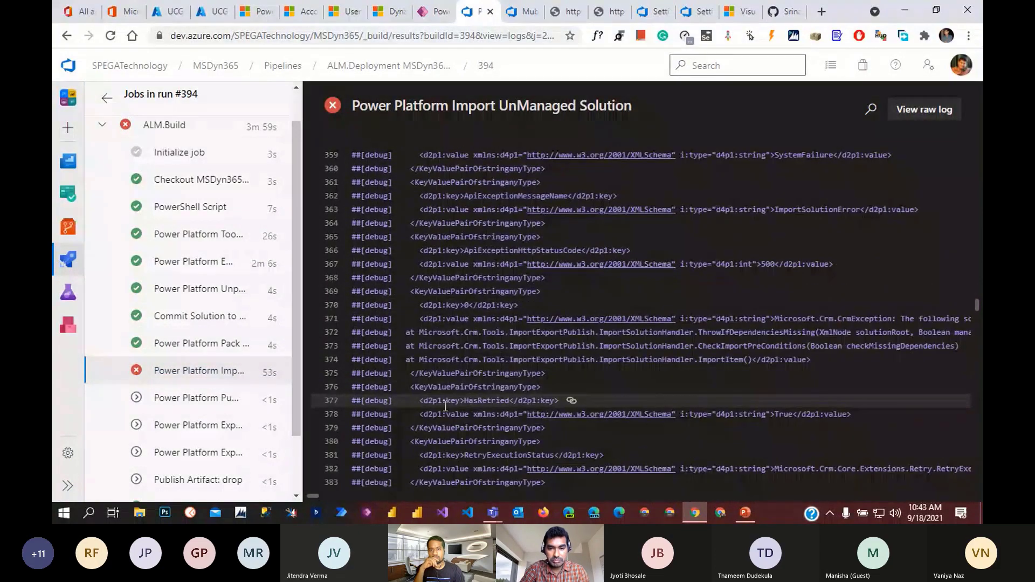
pyautogui.scroll(15, 484, 416)
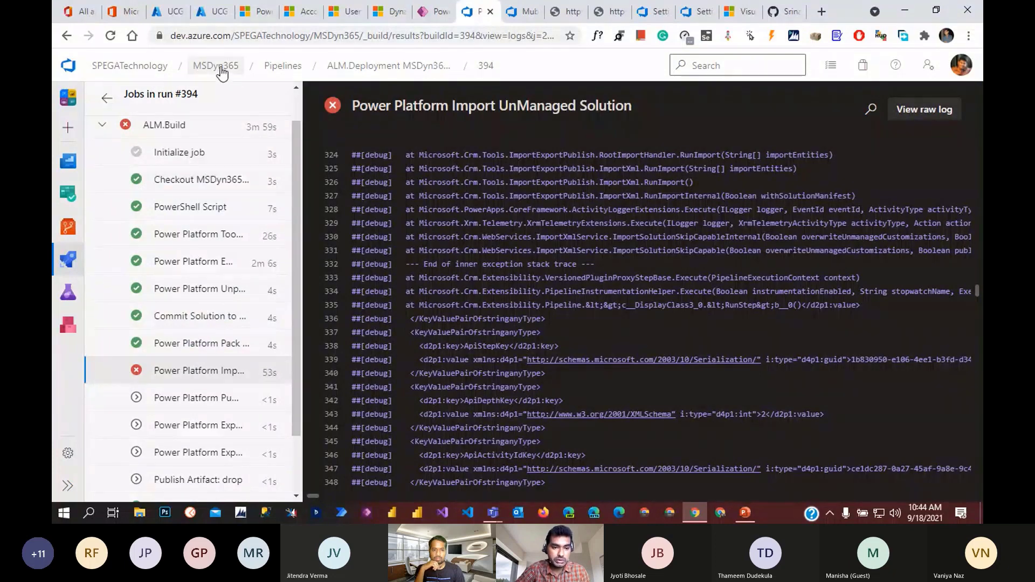
pyautogui.click(225, 372)
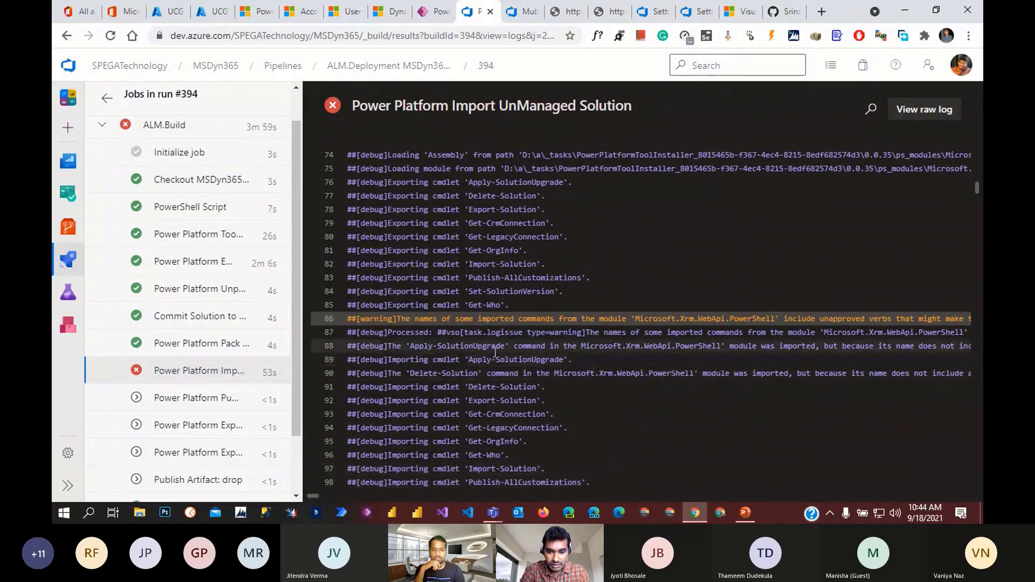
pyautogui.moveTo(311, 494)
pyautogui.mouseDown()
pyautogui.moveTo(332, 497)
pyautogui.moveTo(312, 496)
pyautogui.mouseUp()
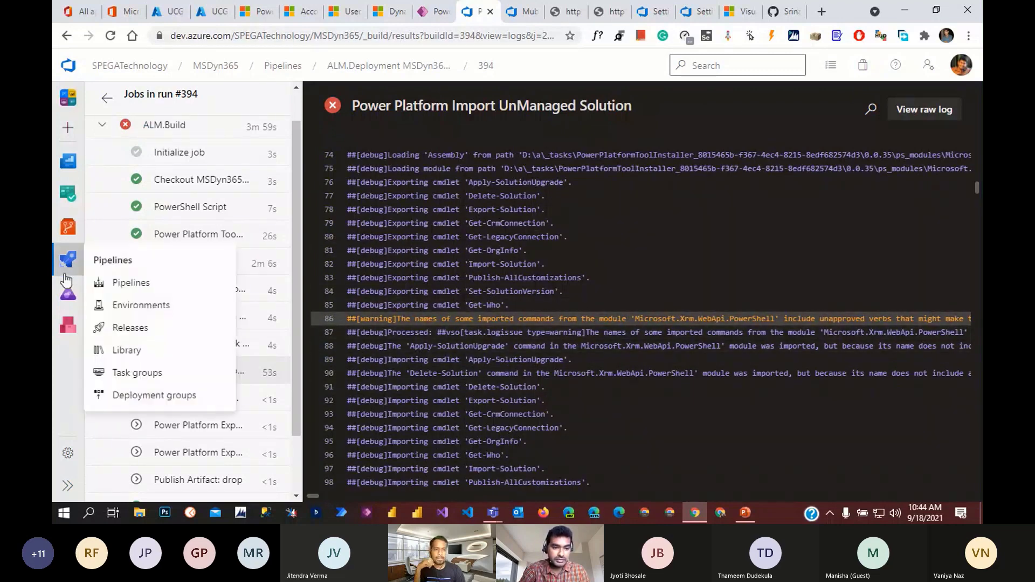
# - Open Repos > Files and navigate through the solution folder and Entities into Account
pyautogui.click(67, 227)
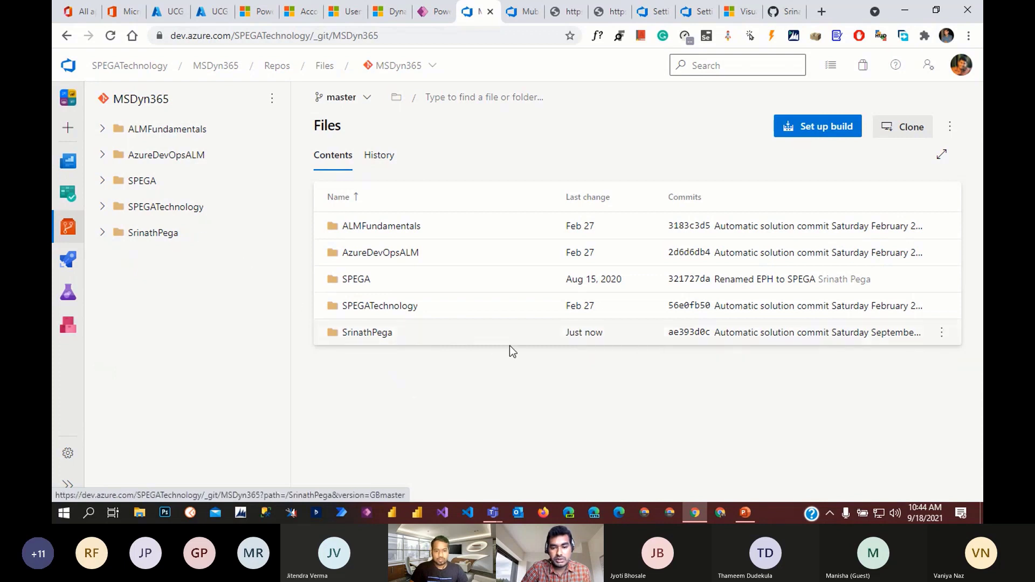
pyautogui.click(370, 333)
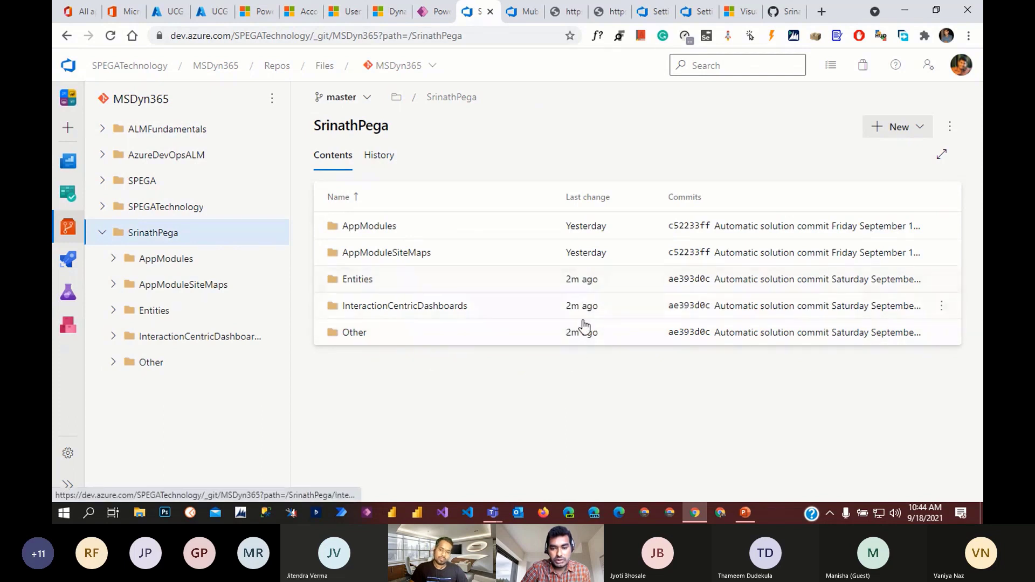
pyautogui.click(357, 280)
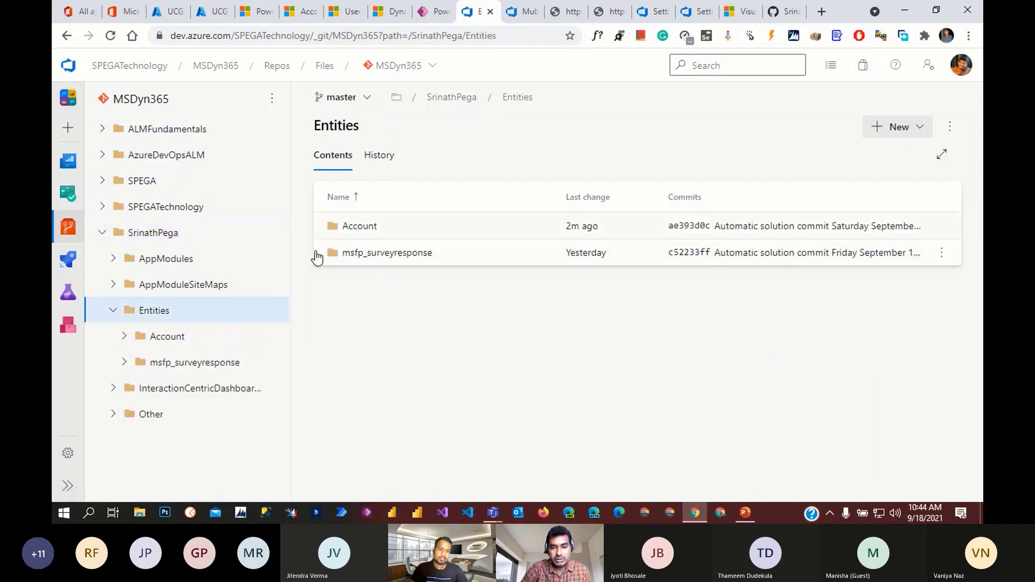
pyautogui.click(360, 227)
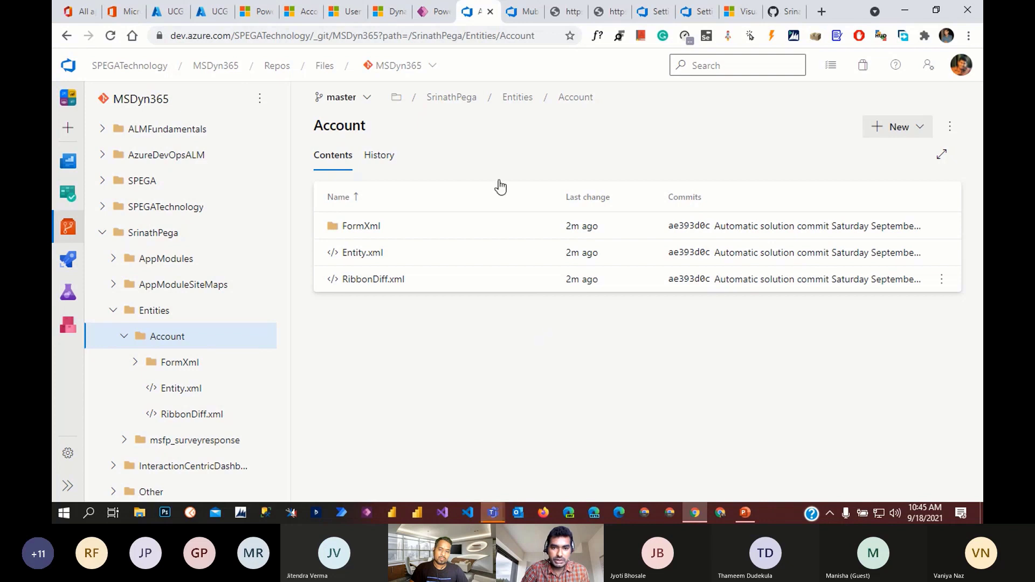
# - Add a UCG column to the SrinathPega solution's Account table and save the table
pyautogui.click(431, 12)
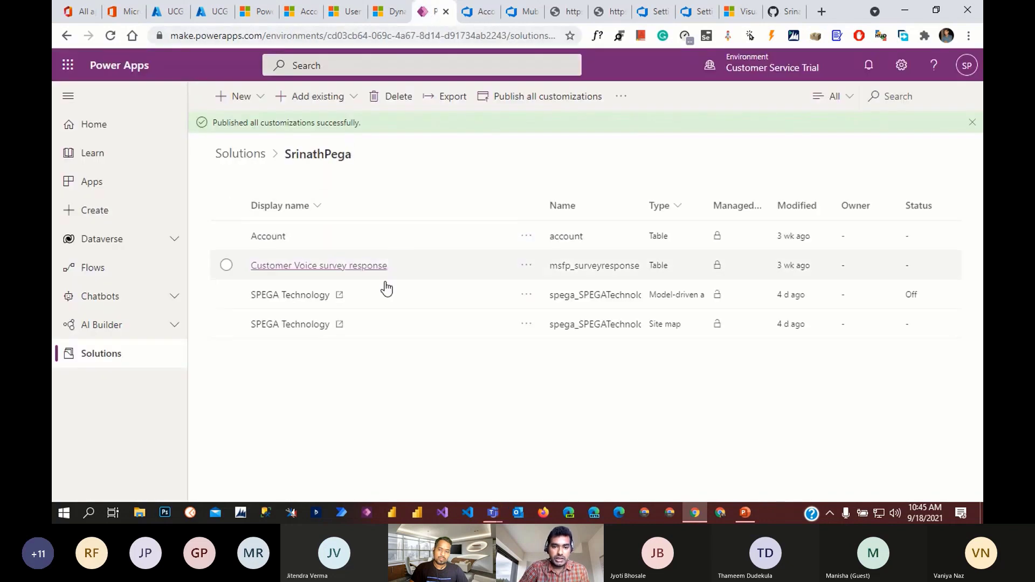
pyautogui.click(274, 238)
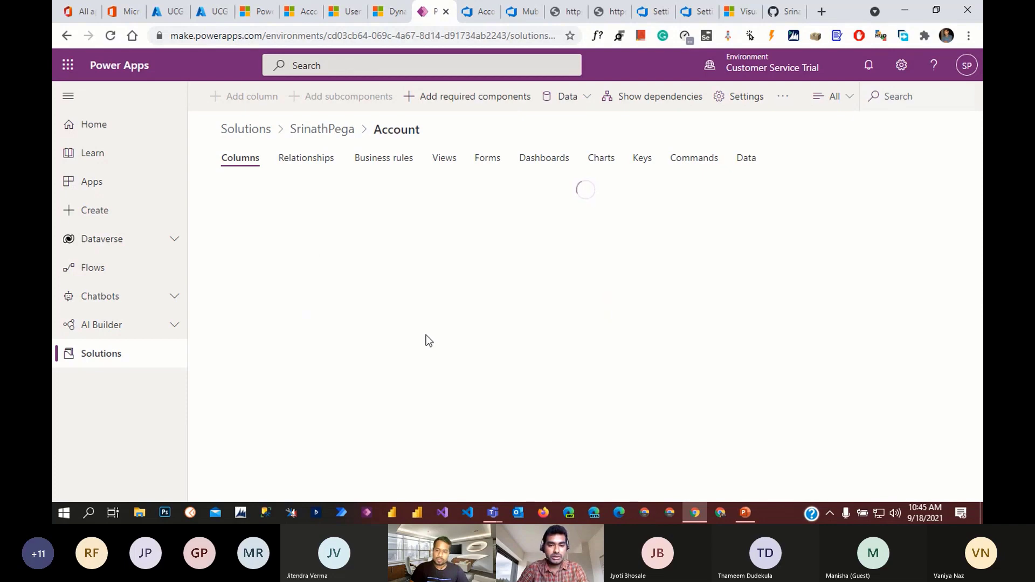
pyautogui.click(238, 96)
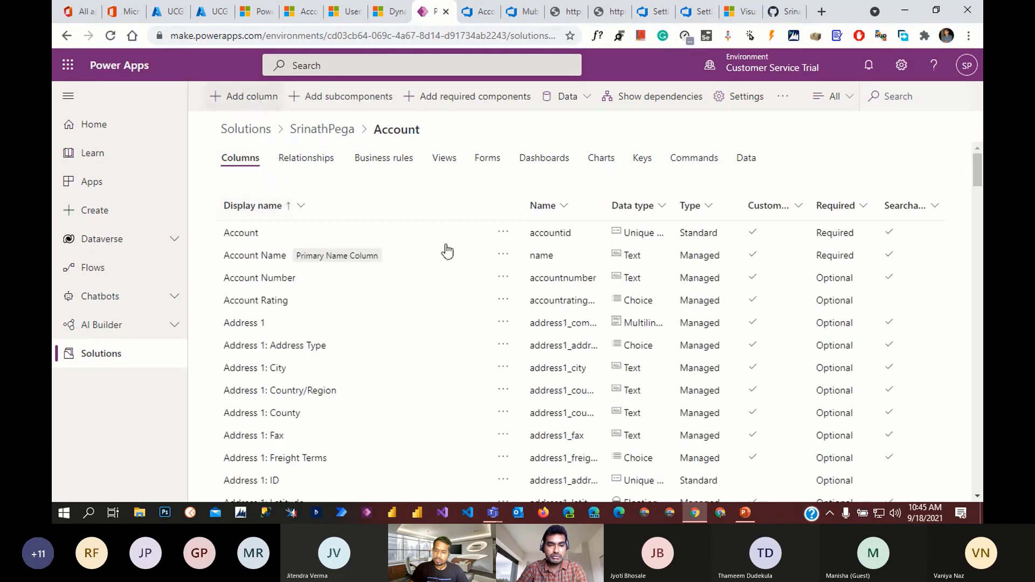
pyautogui.click(781, 111)
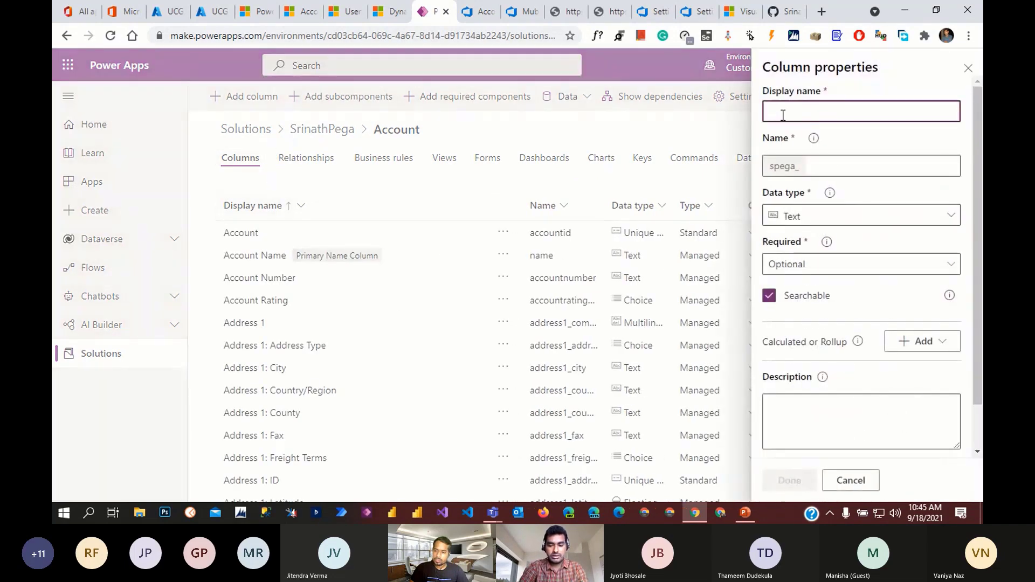
pyautogui.write('UCG')
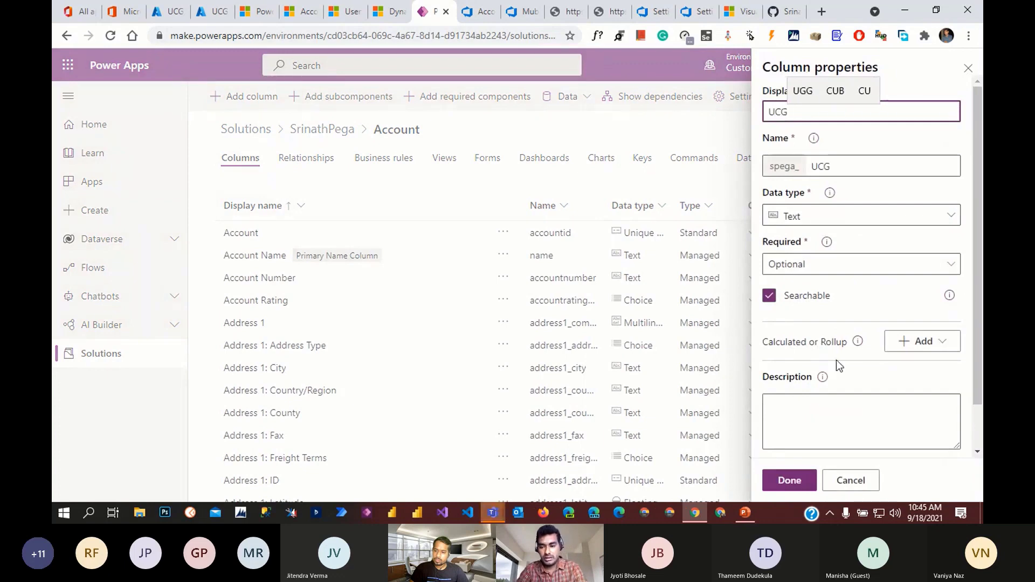
pyautogui.click(797, 477)
pyautogui.click(937, 484)
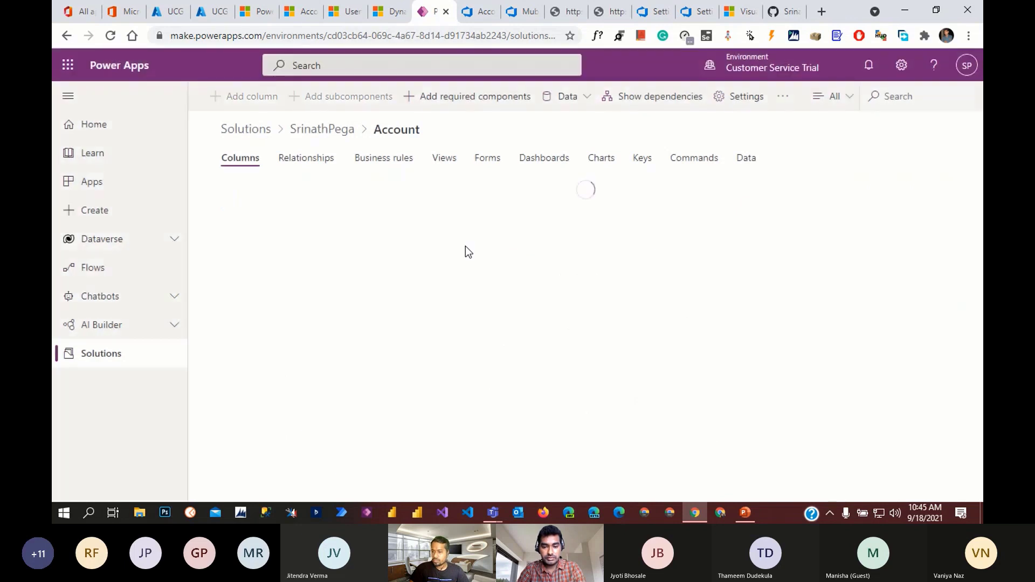
# - Open the Account main form and drag the UCG column between Phone and Fax
pyautogui.click(493, 160)
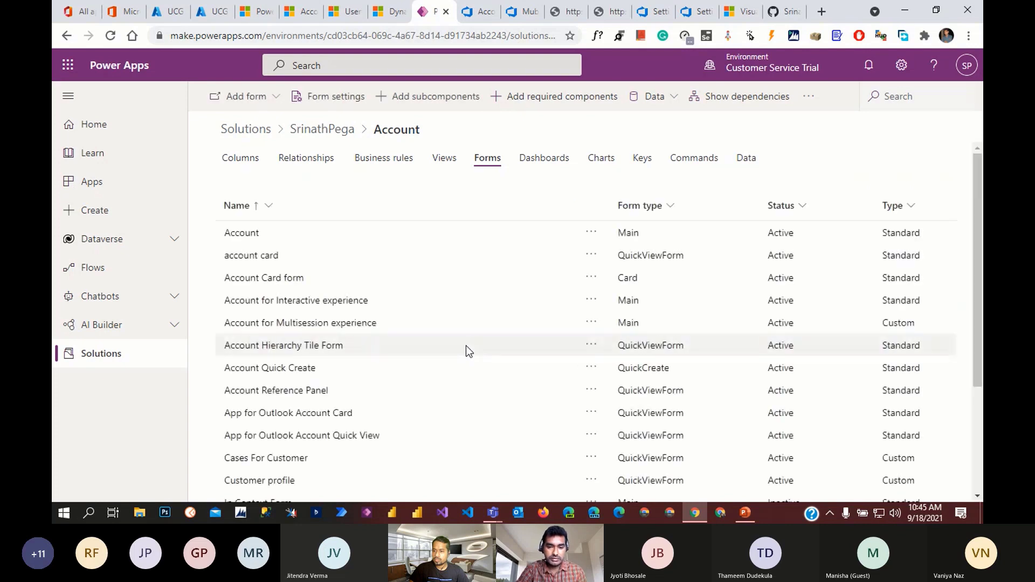
pyautogui.click(239, 233)
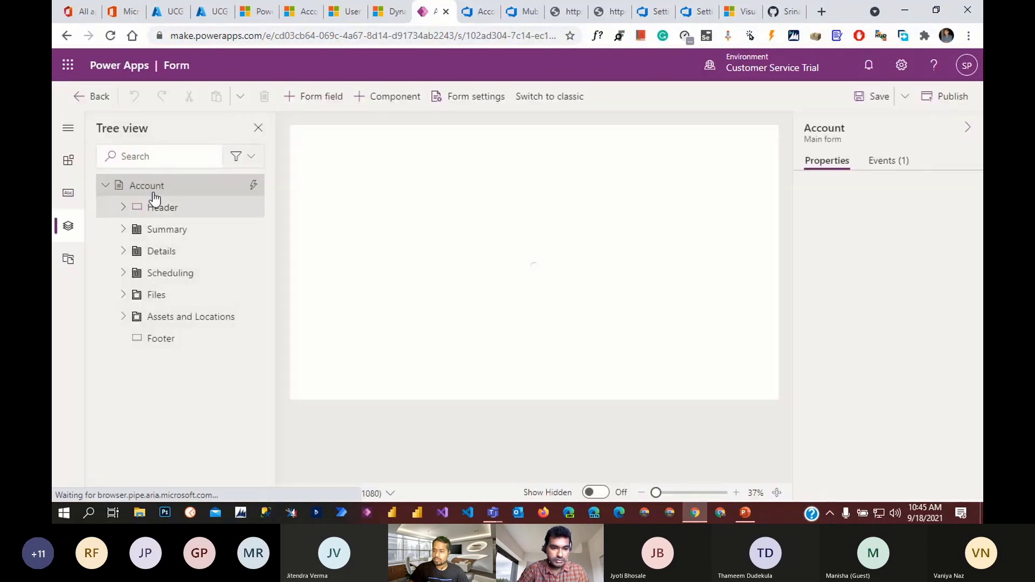
pyautogui.click(69, 194)
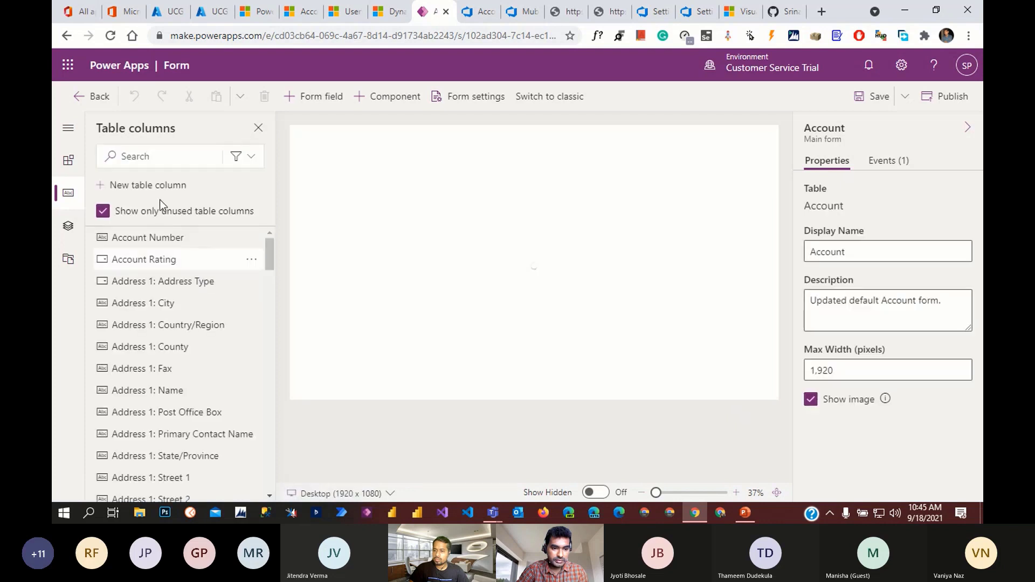
pyautogui.click(150, 158)
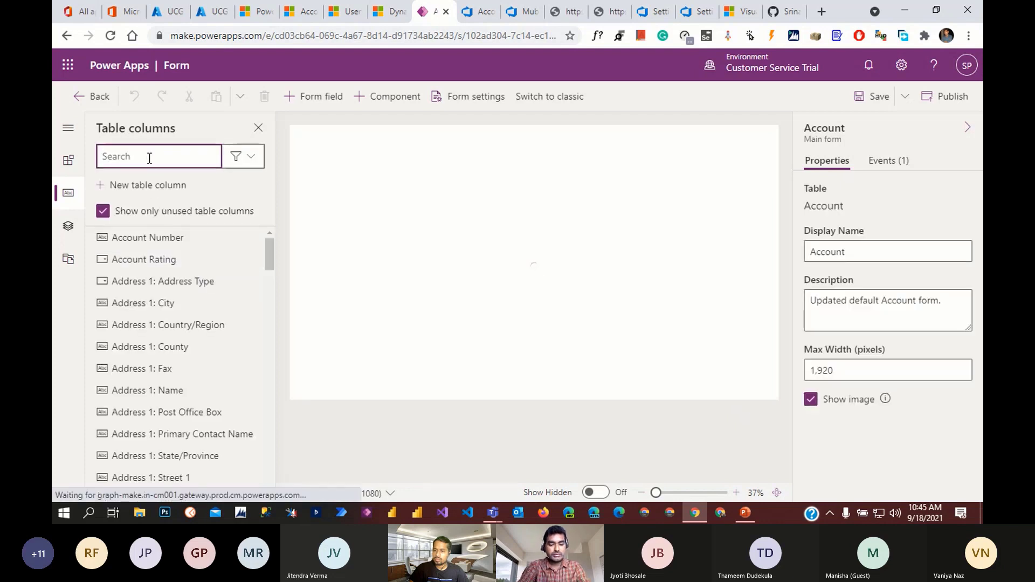
pyautogui.write('ucg')
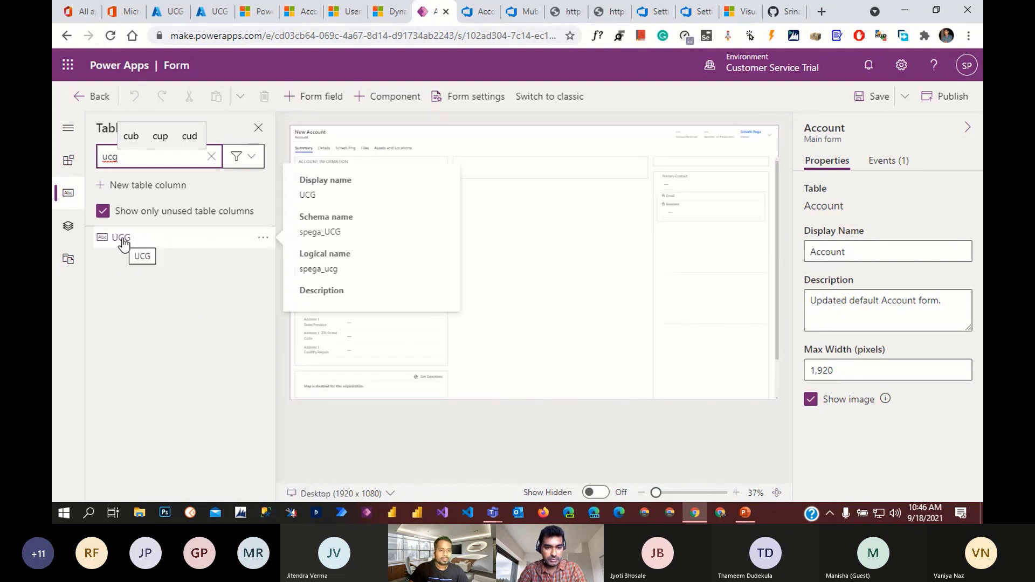
pyautogui.click(678, 493)
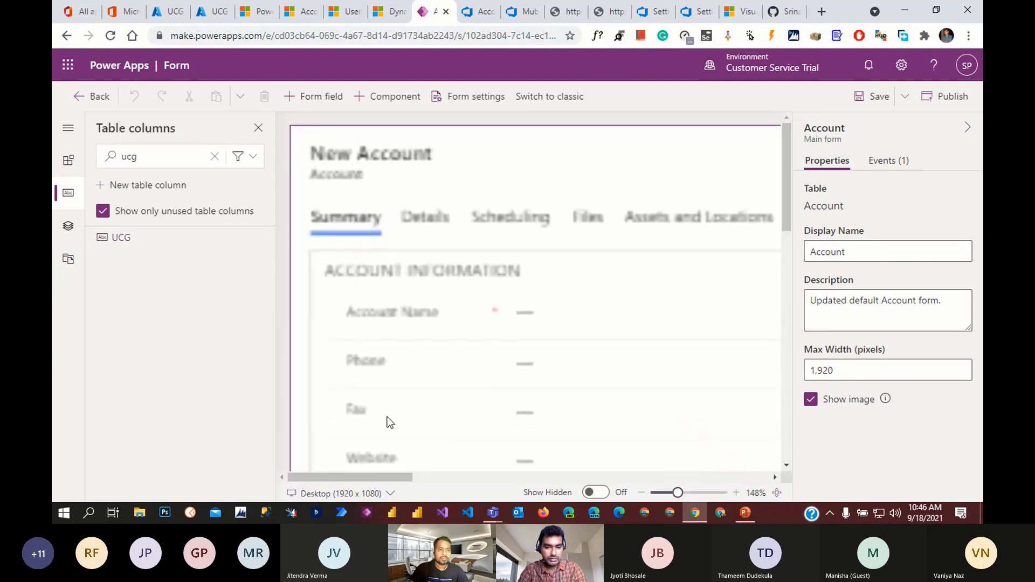
pyautogui.moveTo(141, 243); pyautogui.dragTo(426, 397)
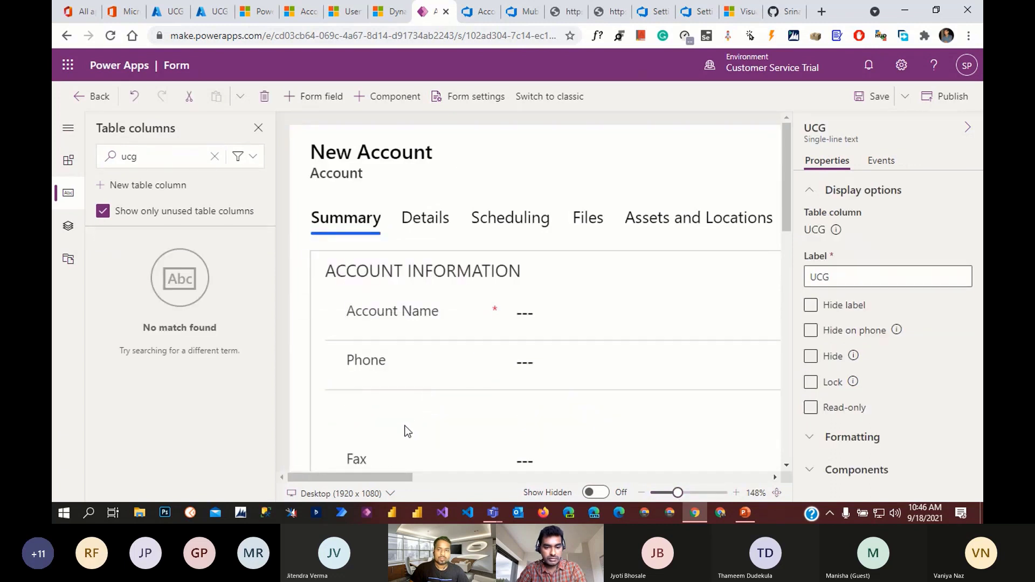
# - Save and publish the Account form, then go back to the forms list
pyautogui.click(872, 95)
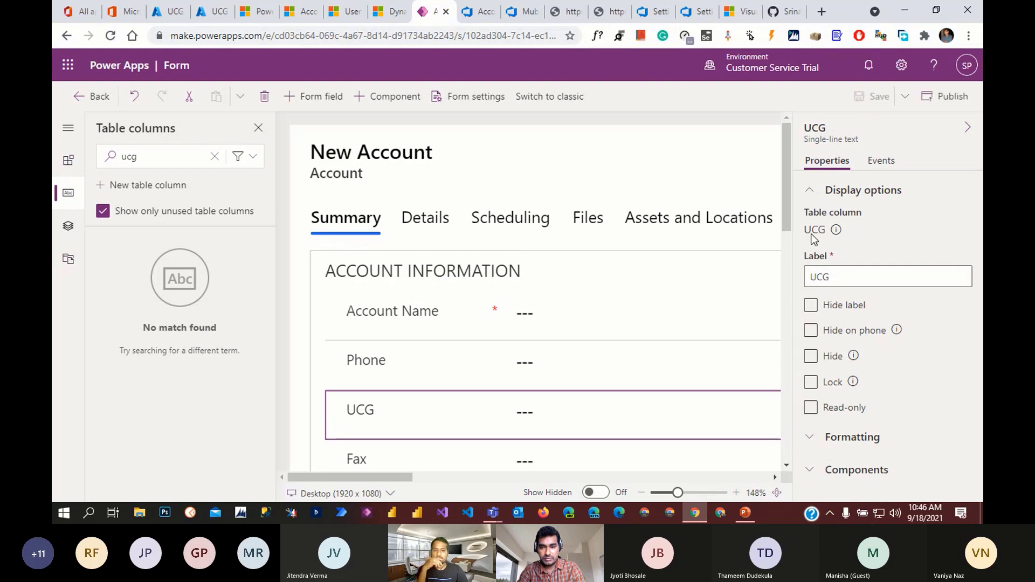
pyautogui.click(947, 96)
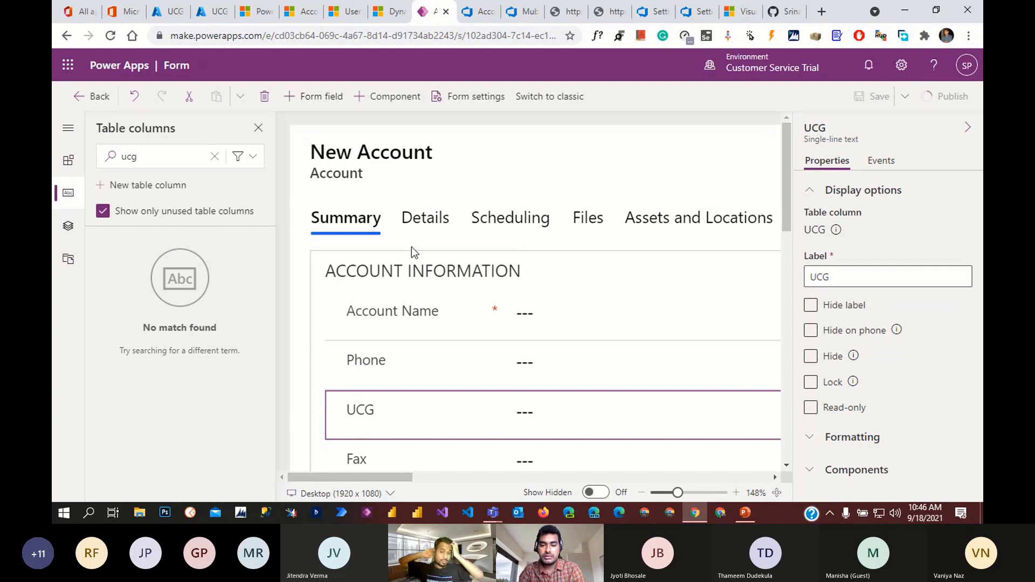
pyautogui.scroll(-1, 376, 331)
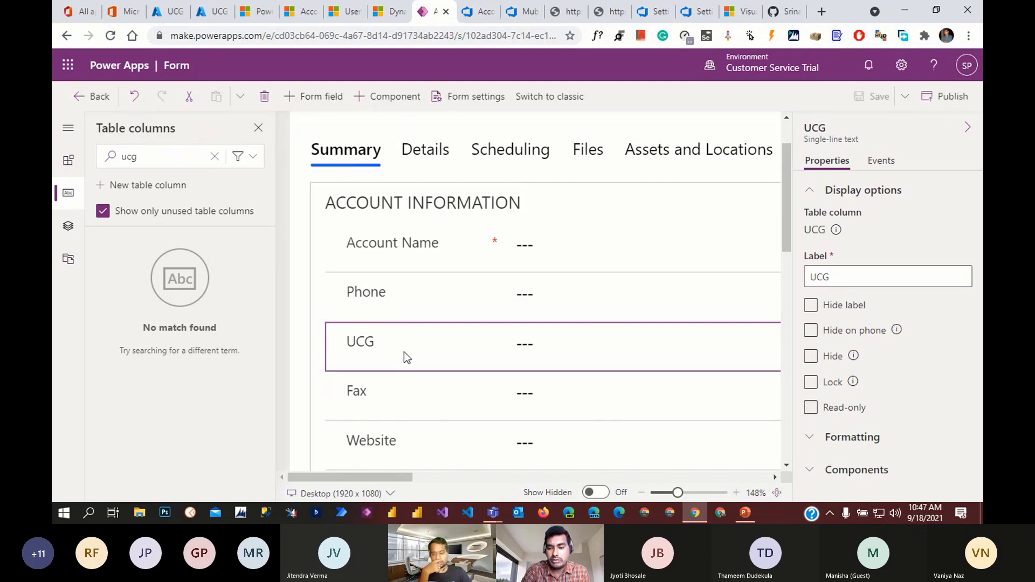
pyautogui.click(953, 98)
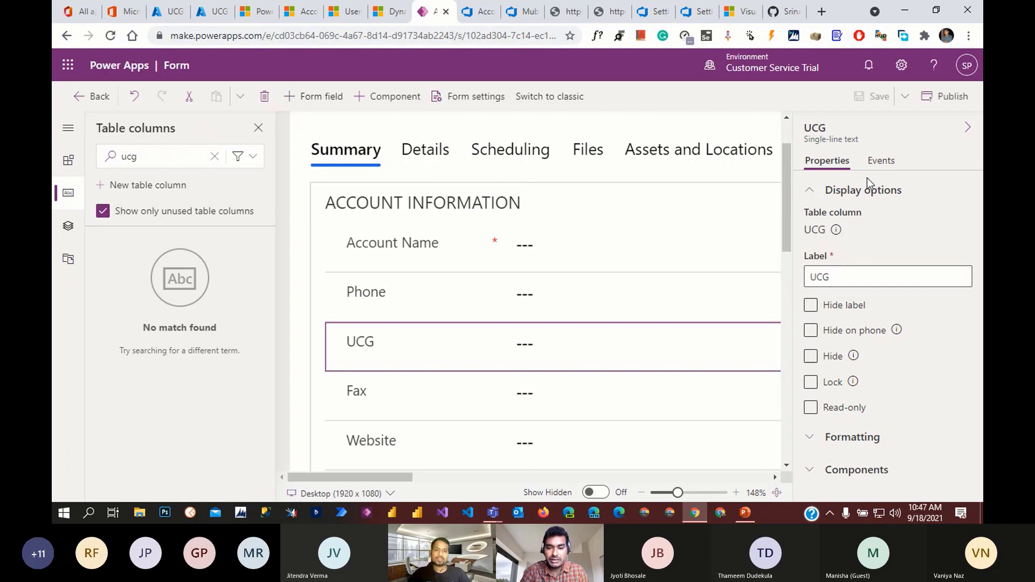
pyautogui.click(91, 97)
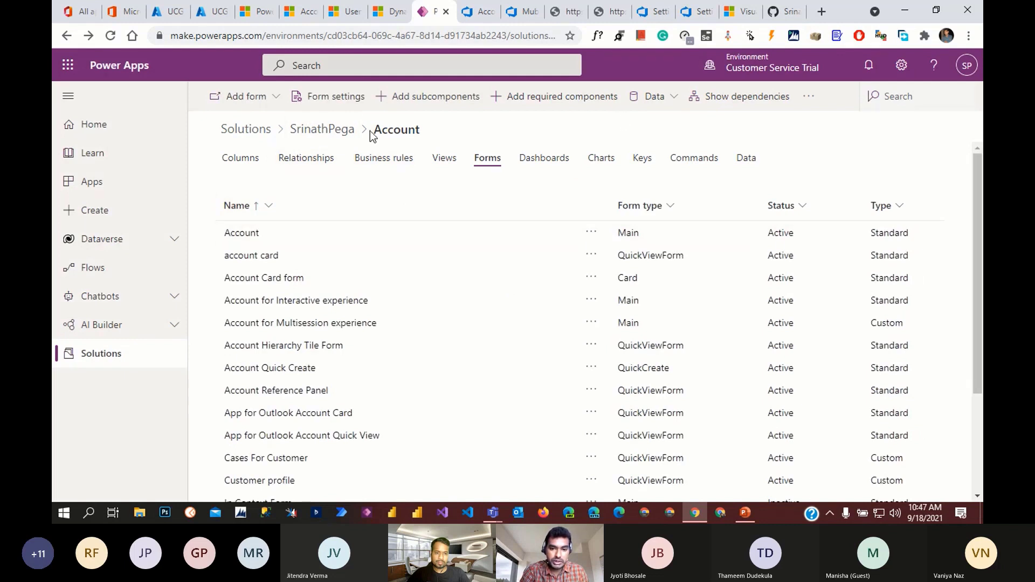
# - Return to the SrinathPega solution and publish all its customizations
pyautogui.click(327, 130)
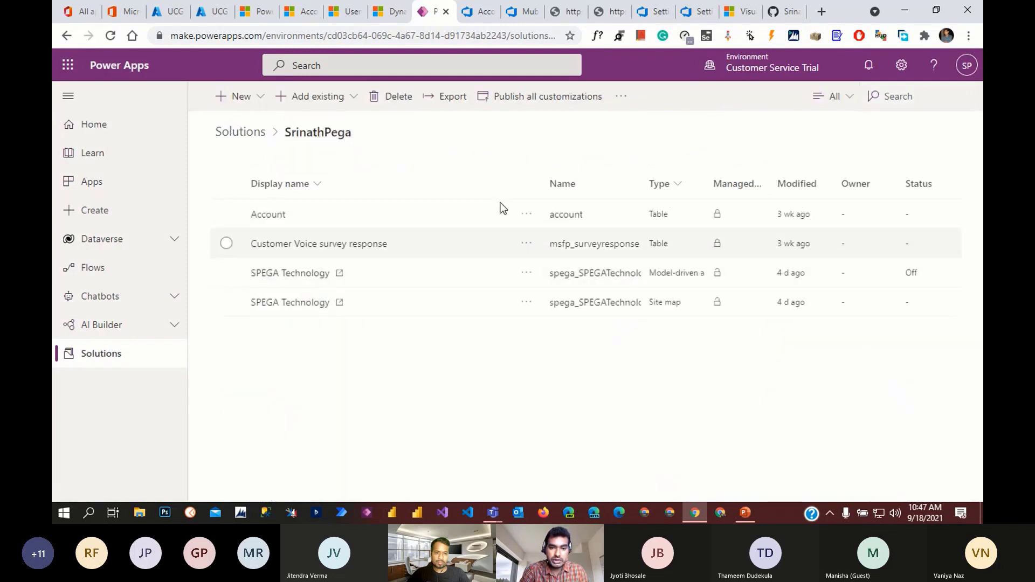
pyautogui.click(513, 101)
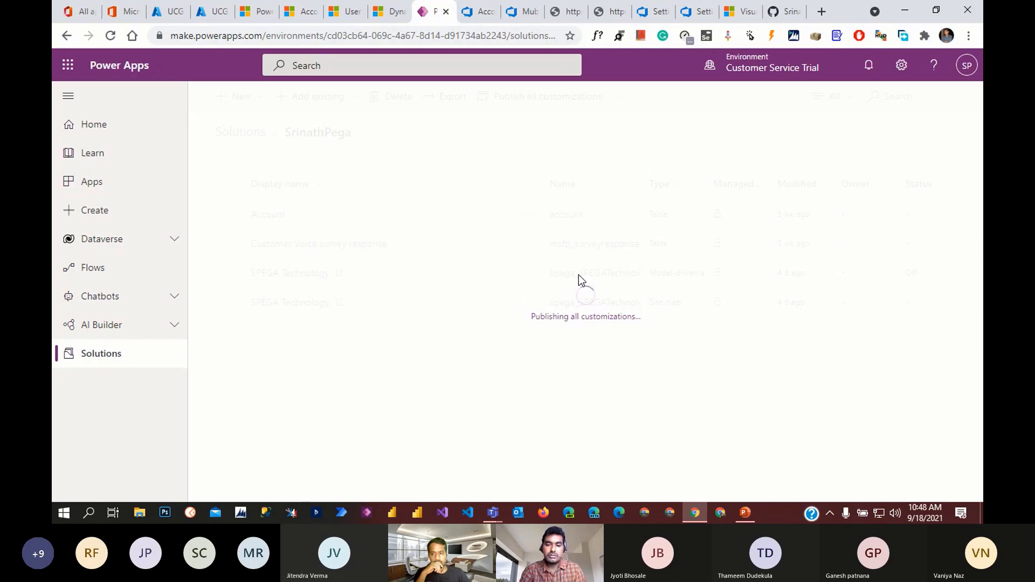
pyautogui.click(475, 7)
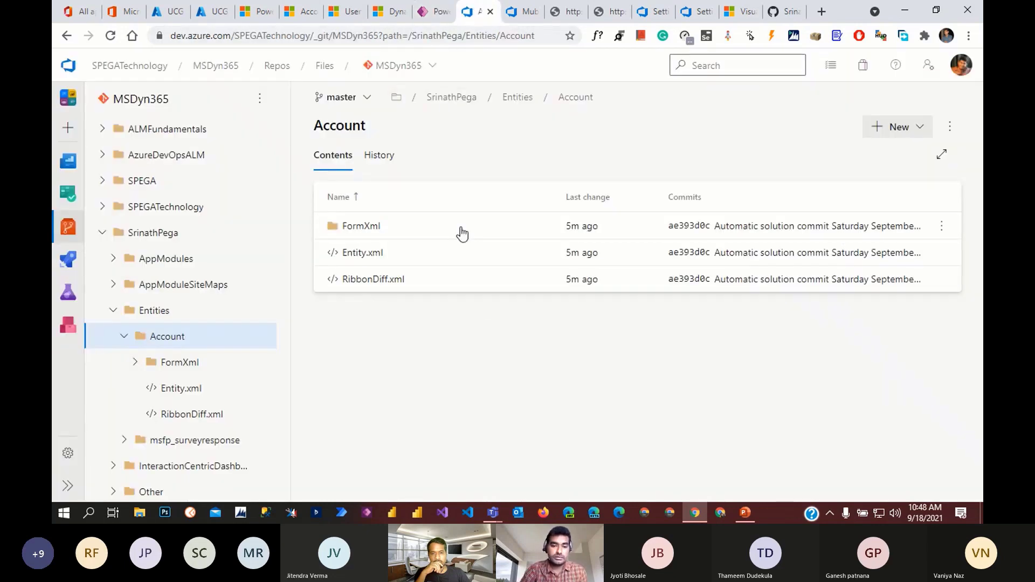
# - Open the ALM.Deployment MSDyn365-CI pipeline runs while checking Power Apps publishing progress
pyautogui.click(68, 259)
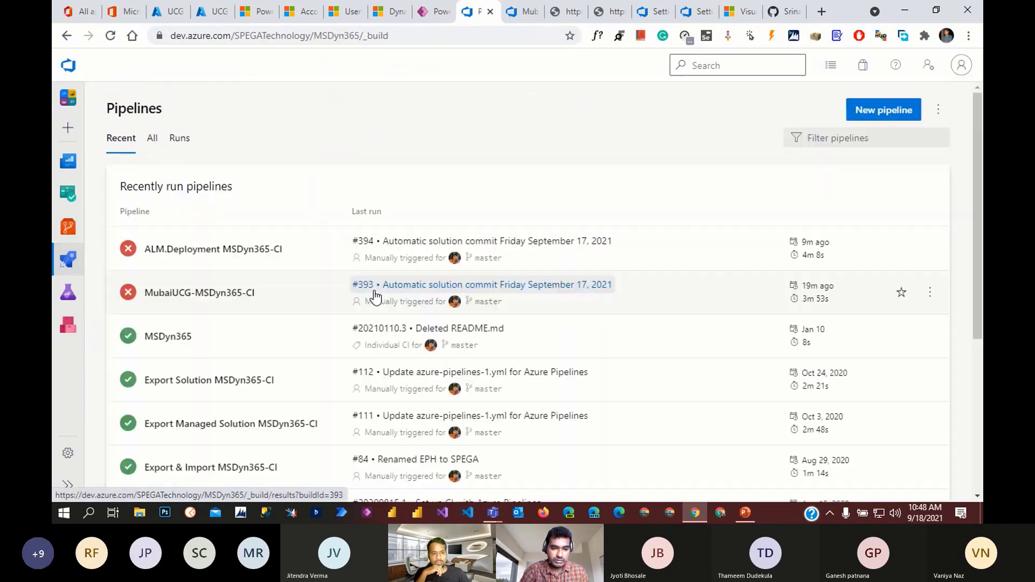
pyautogui.click(289, 251)
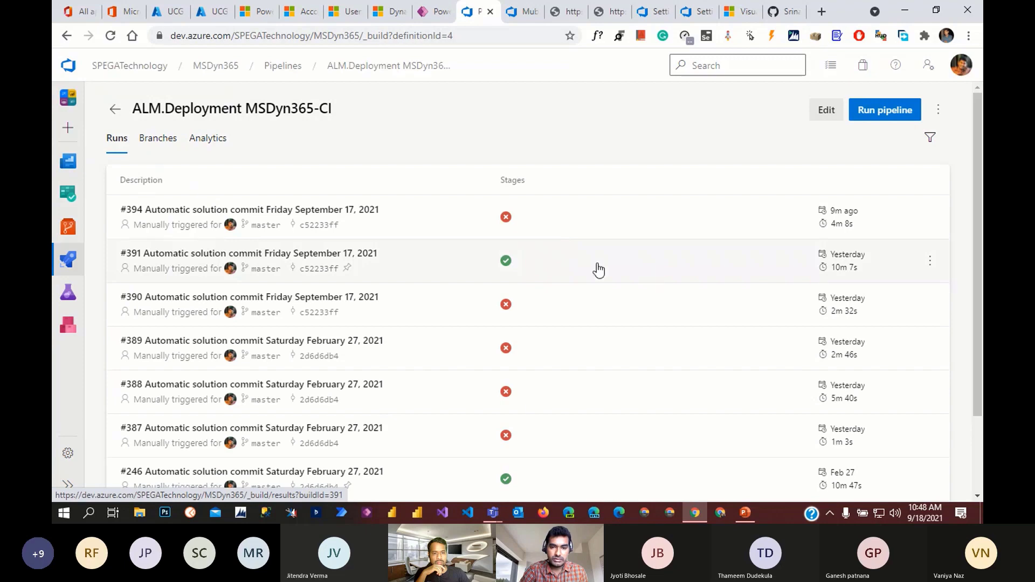
pyautogui.click(432, 13)
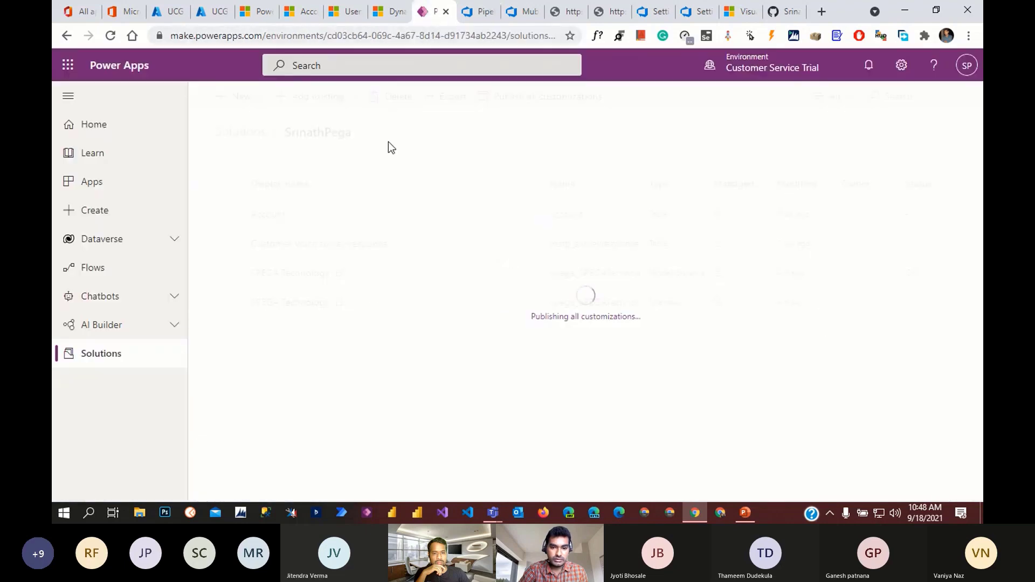
pyautogui.click(482, 13)
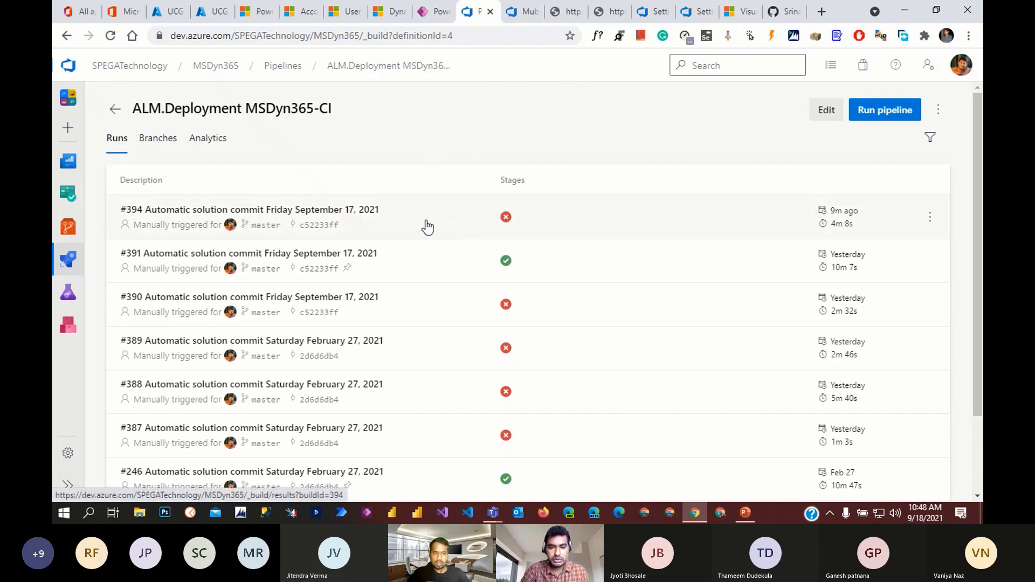
pyautogui.click(521, 12)
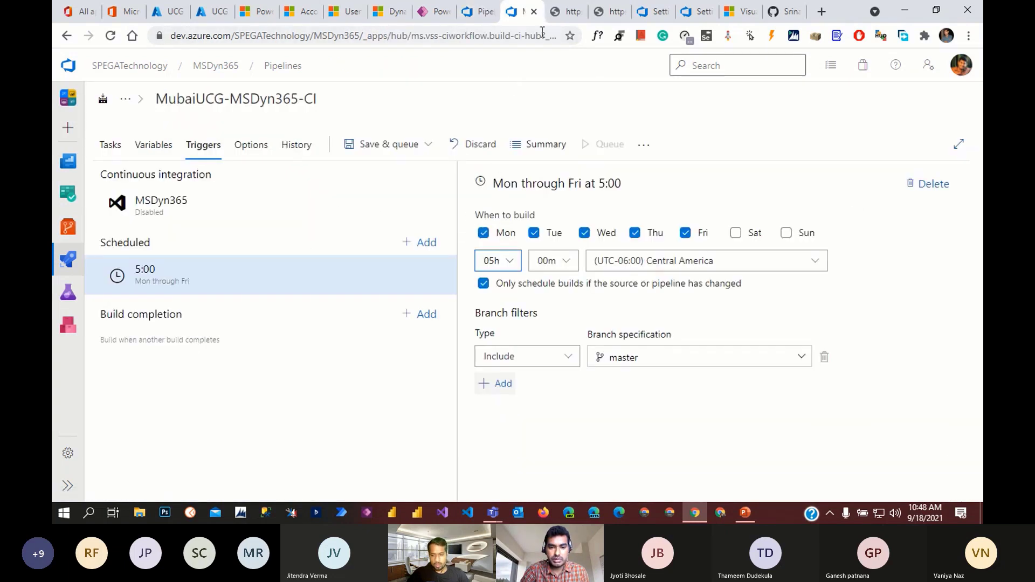
pyautogui.click(435, 11)
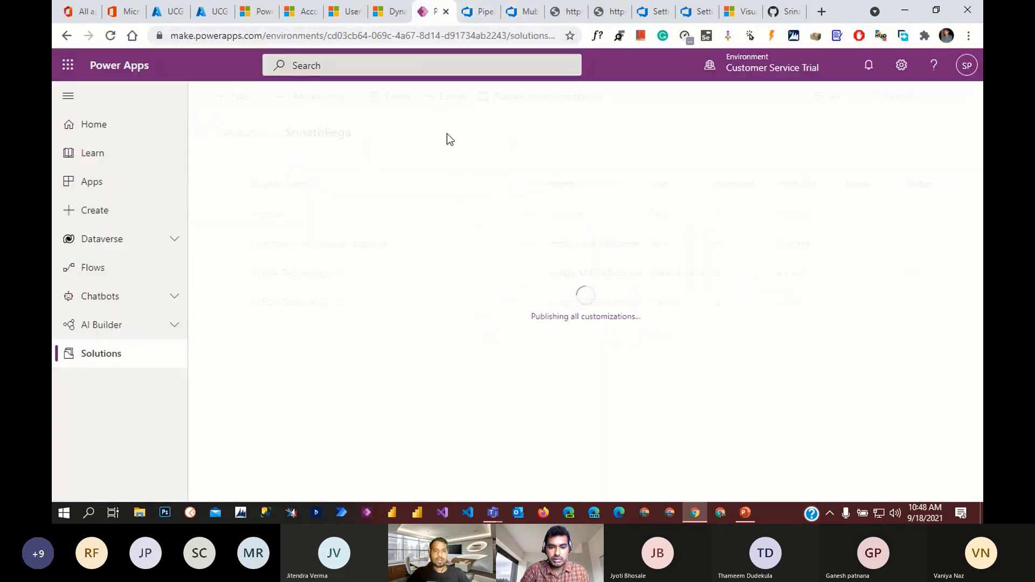
pyautogui.click(484, 13)
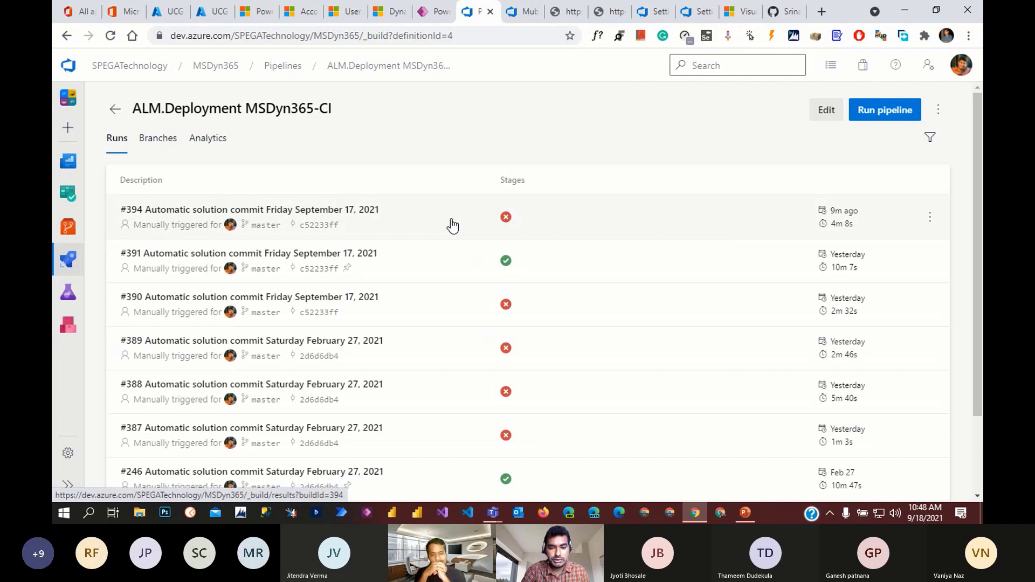
# - Confirm all customizations published successfully, then bring up new run settings for master
pyautogui.click(519, 11)
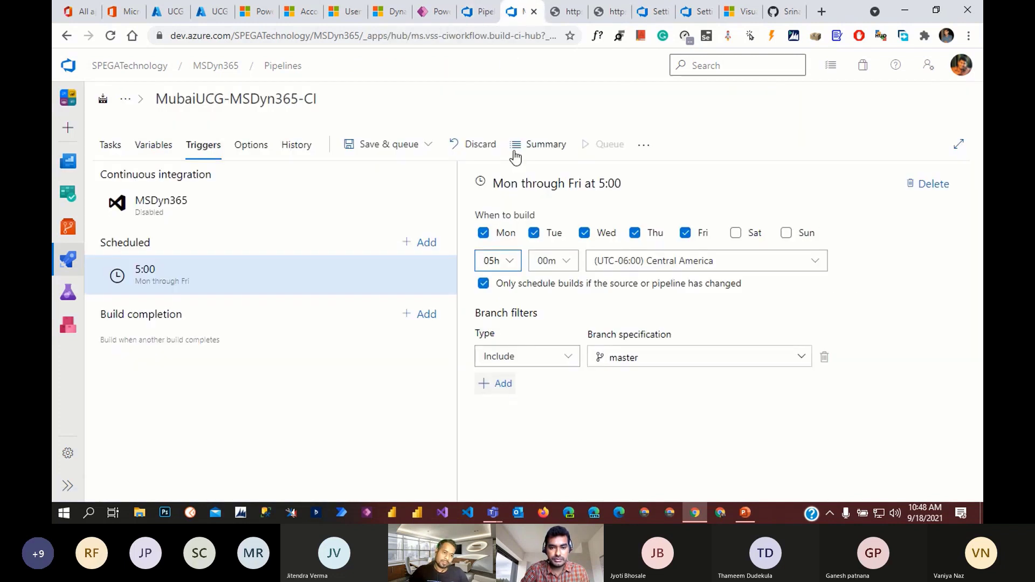
pyautogui.click(430, 7)
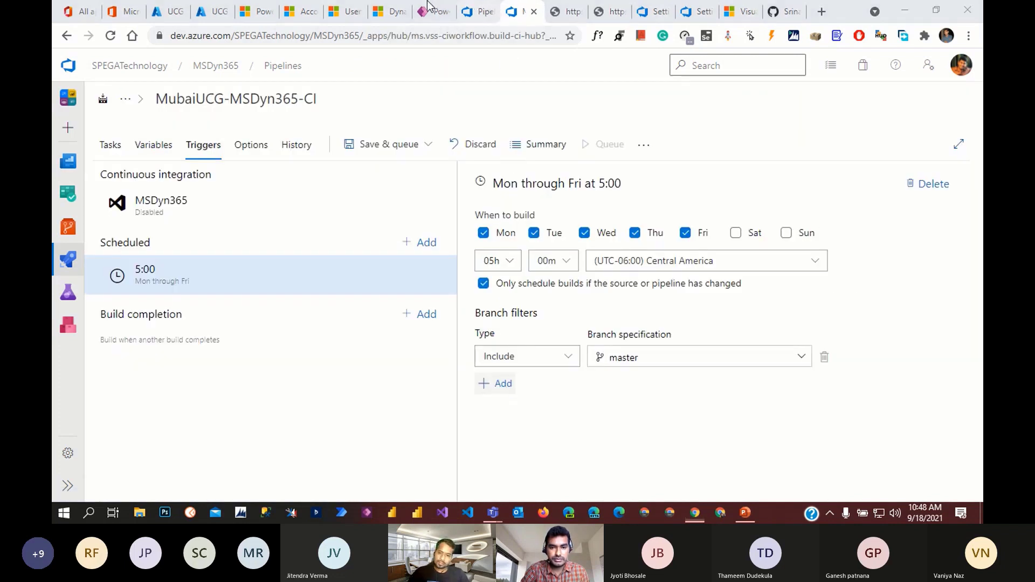
pyautogui.click(412, 93)
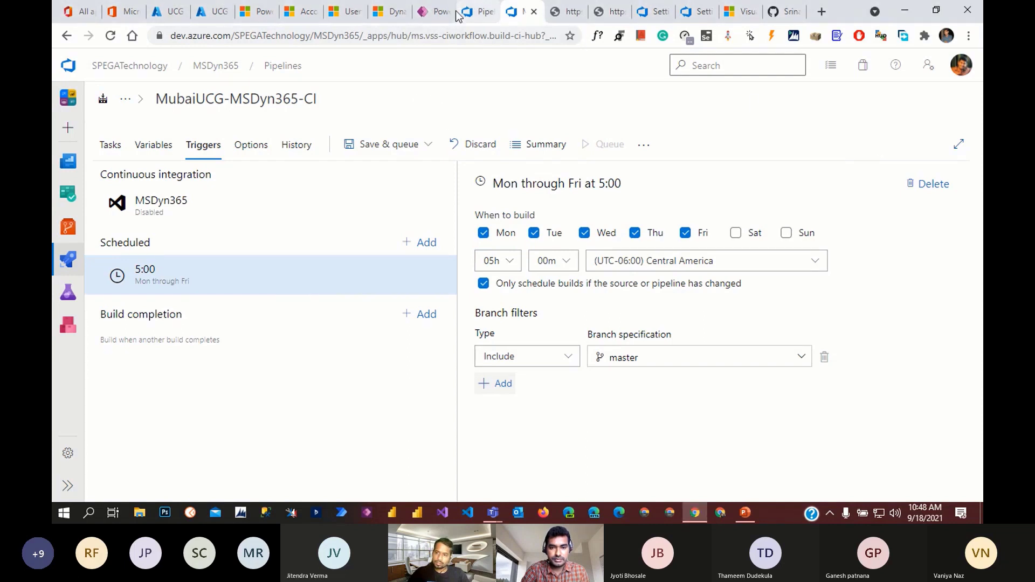
pyautogui.click(437, 11)
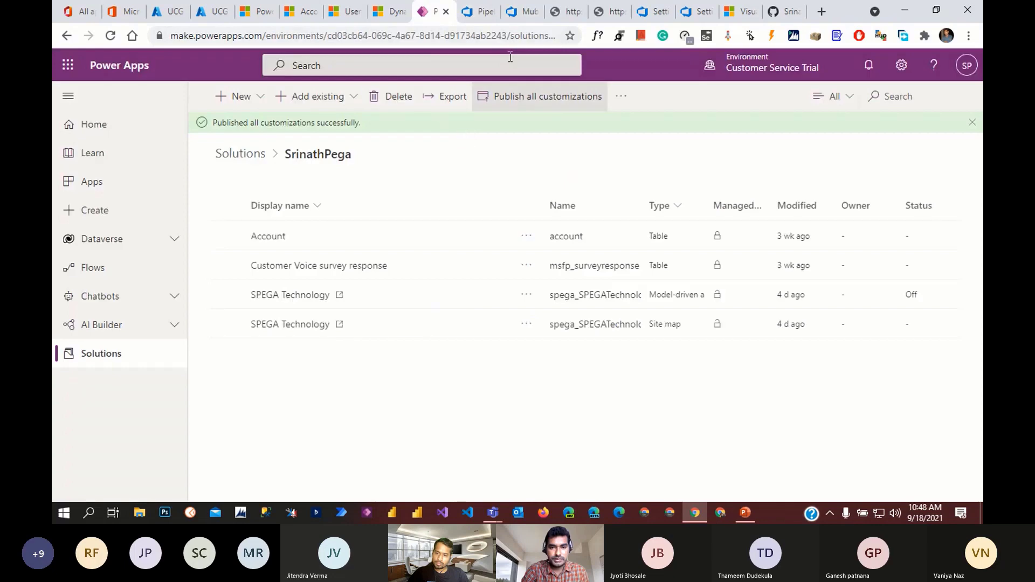
pyautogui.click(477, 11)
pyautogui.click(877, 111)
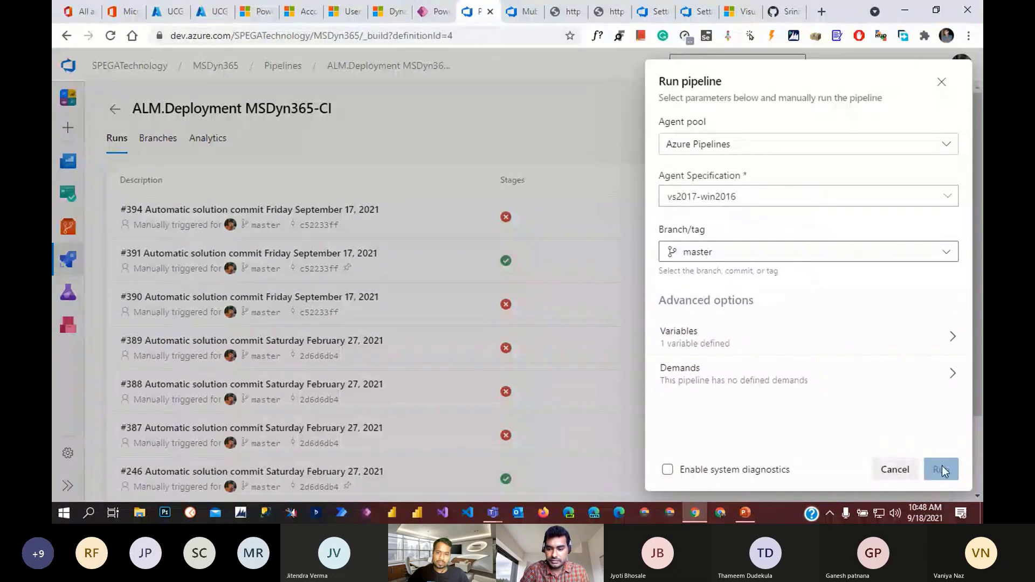
# - Start run #395 of the ALM.Deployment MSDyn365-CI pipeline on master
pyautogui.click(941, 468)
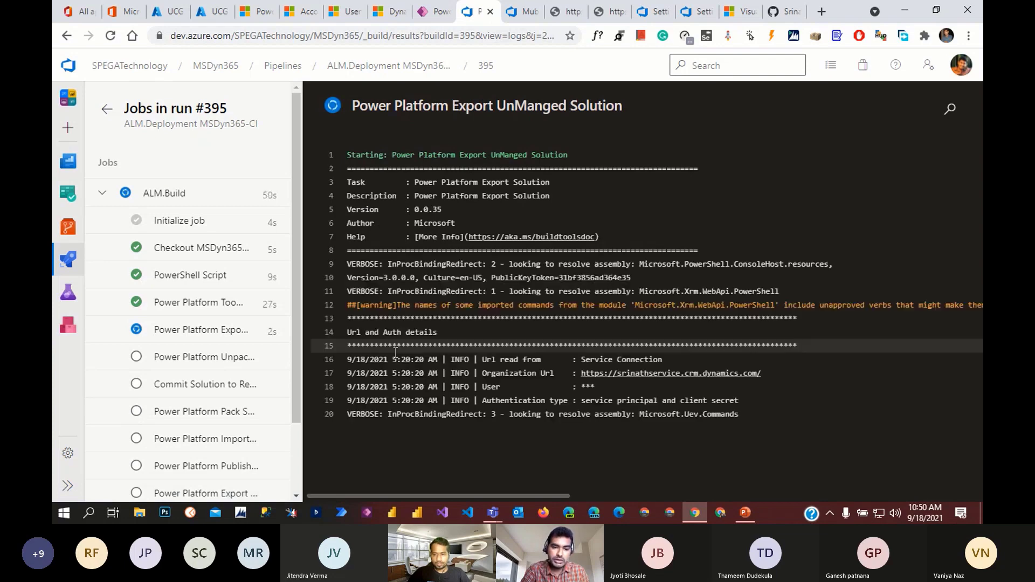
# - Discard the unsaved schedule trigger edits and leave the pipeline page
pyautogui.click(520, 18)
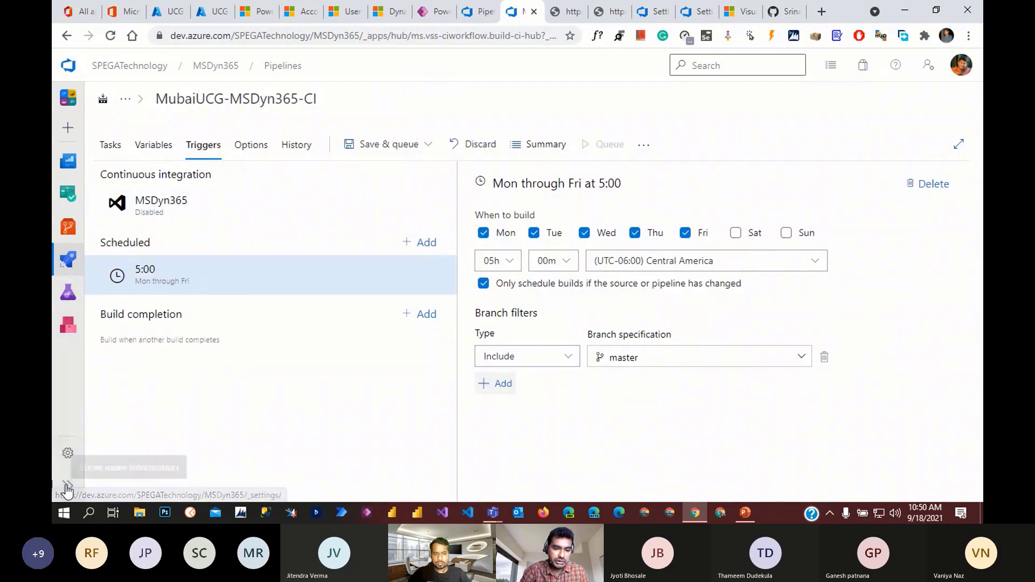
pyautogui.click(67, 488)
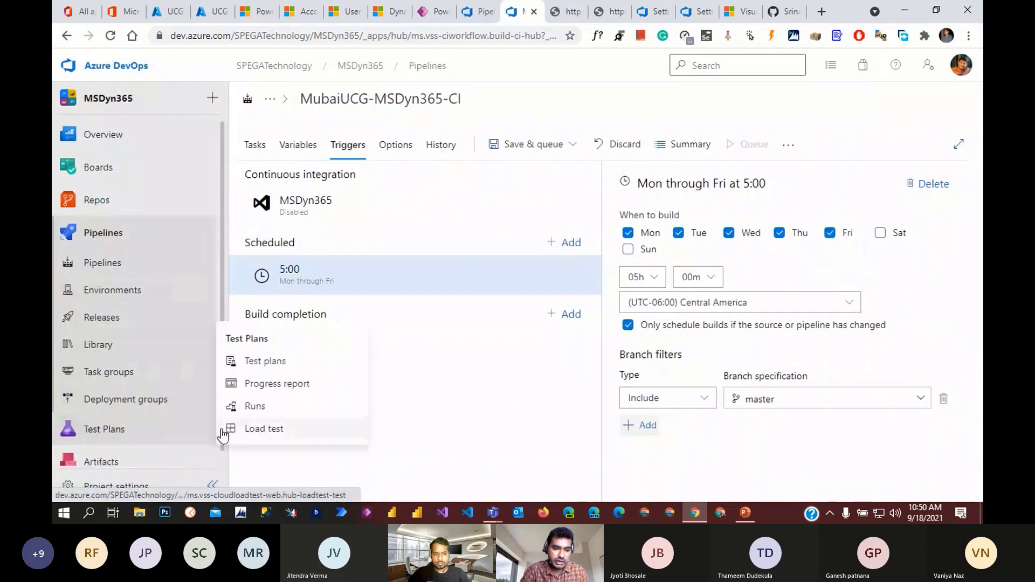
pyautogui.click(244, 428)
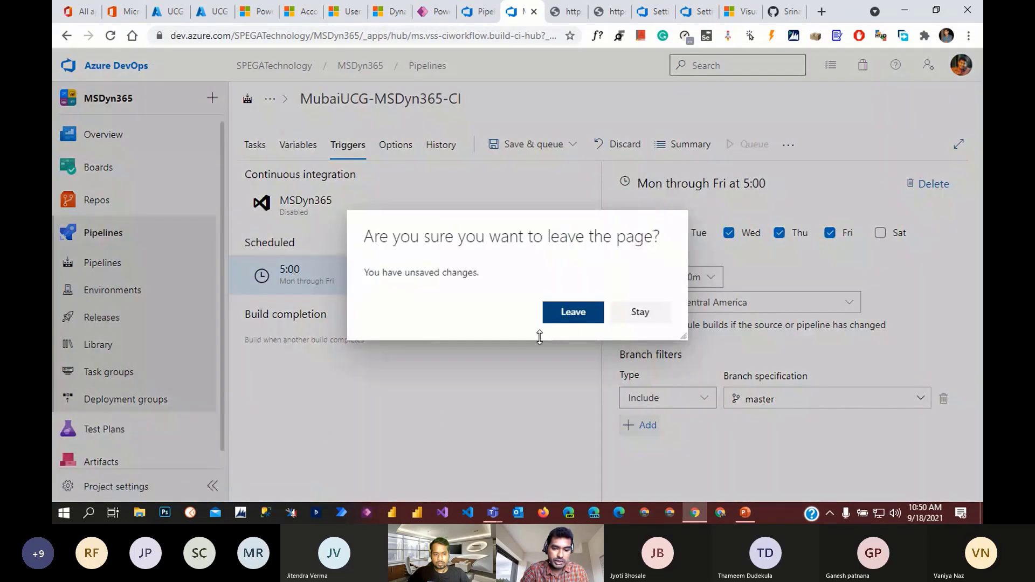
pyautogui.click(570, 317)
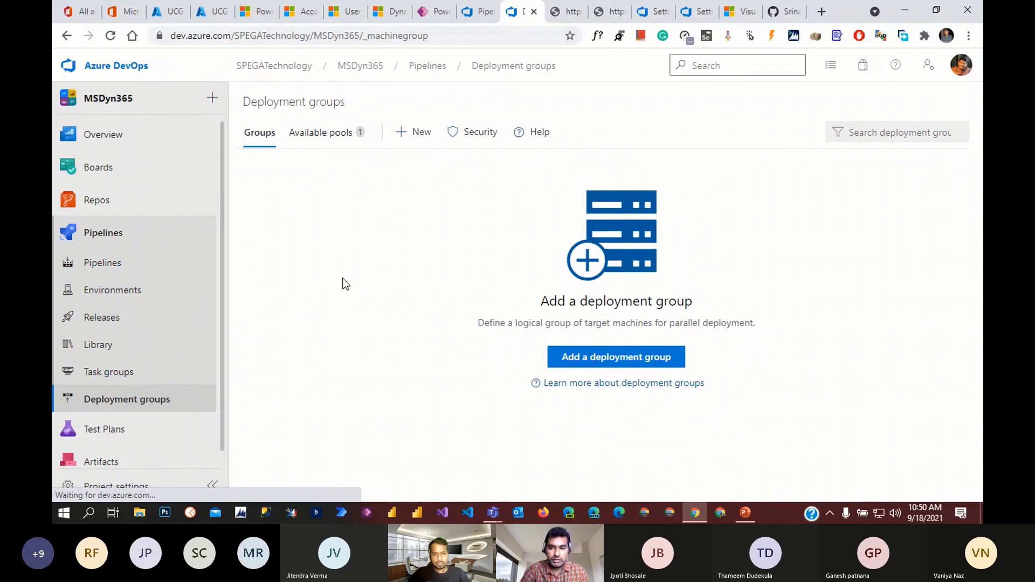
# - Check the available deployment pools, then return to the run #395 job log
pyautogui.click(333, 133)
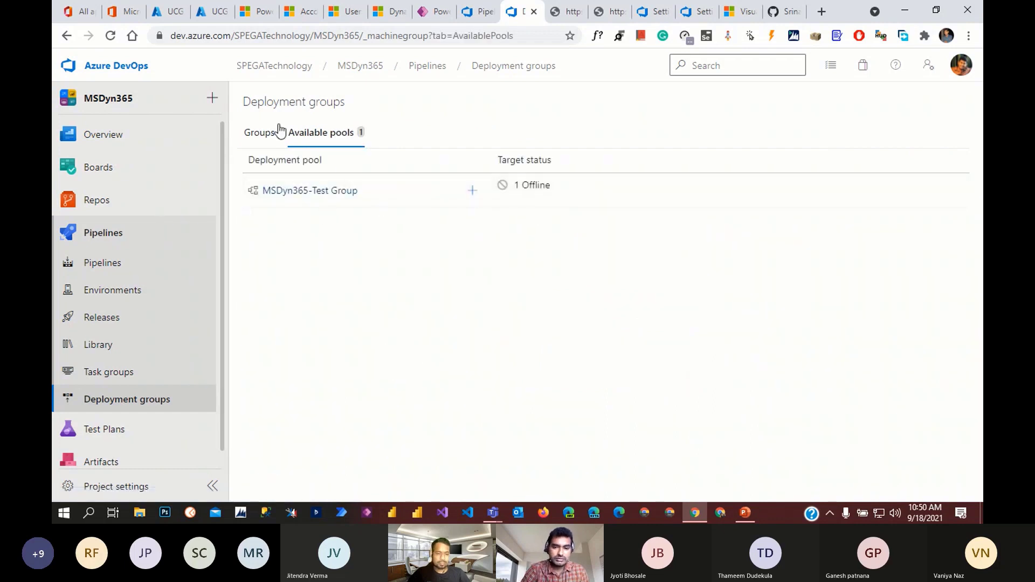
pyautogui.click(261, 136)
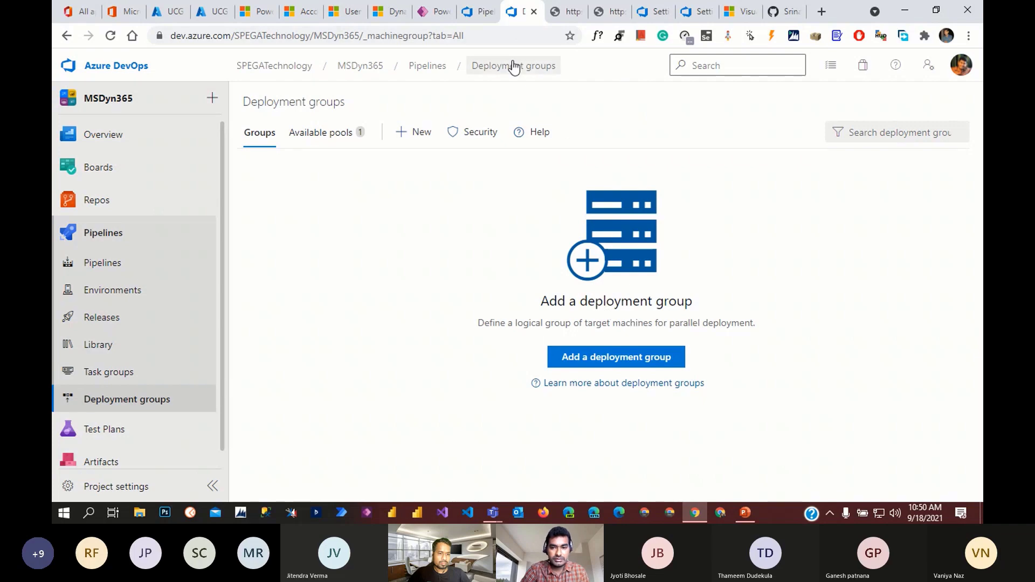
pyautogui.click(475, 12)
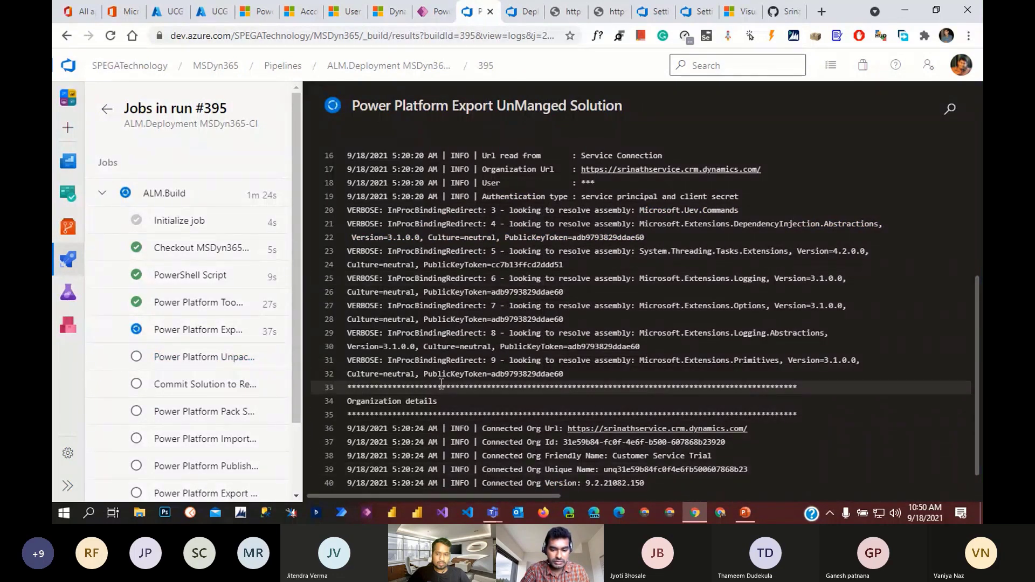
pyautogui.scroll(-3, 248, 367)
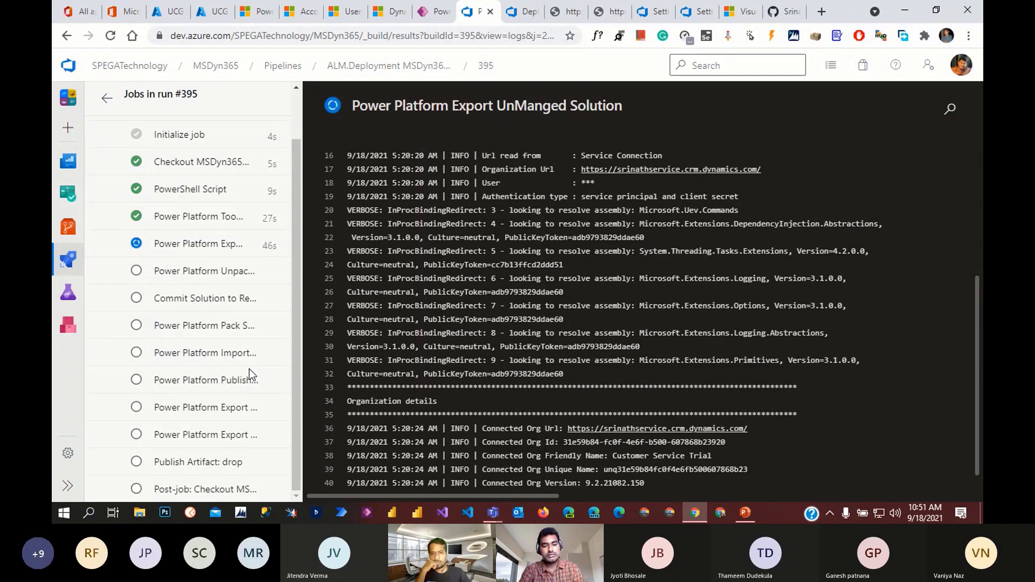
pyautogui.scroll(2, 245, 353)
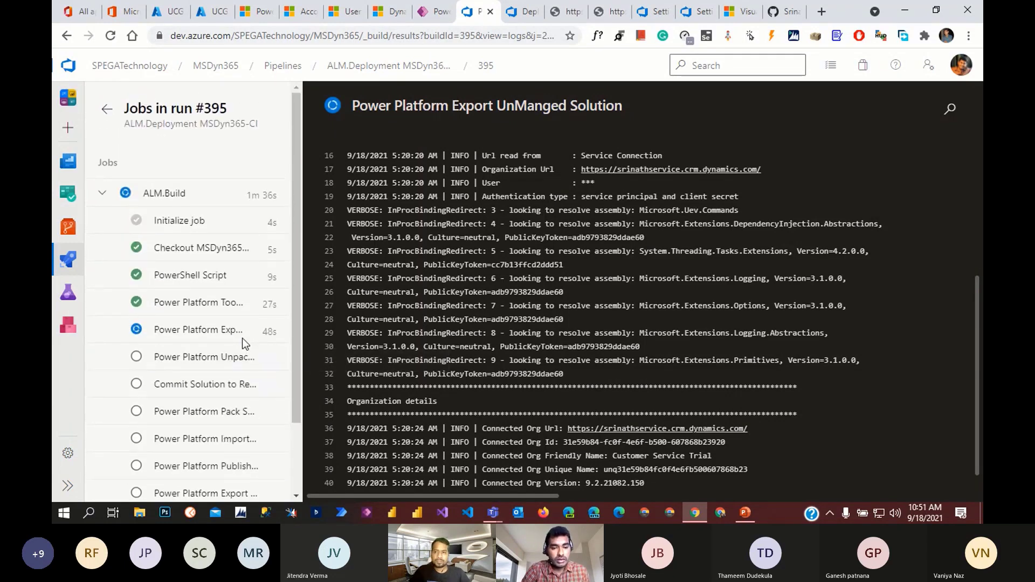
pyautogui.scroll(-3, 242, 339)
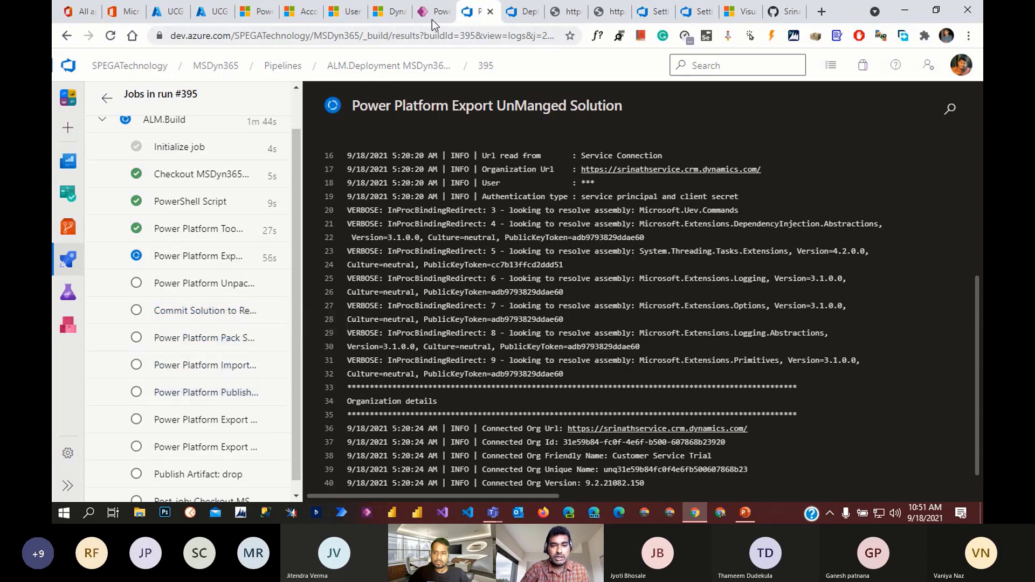
pyautogui.click(521, 15)
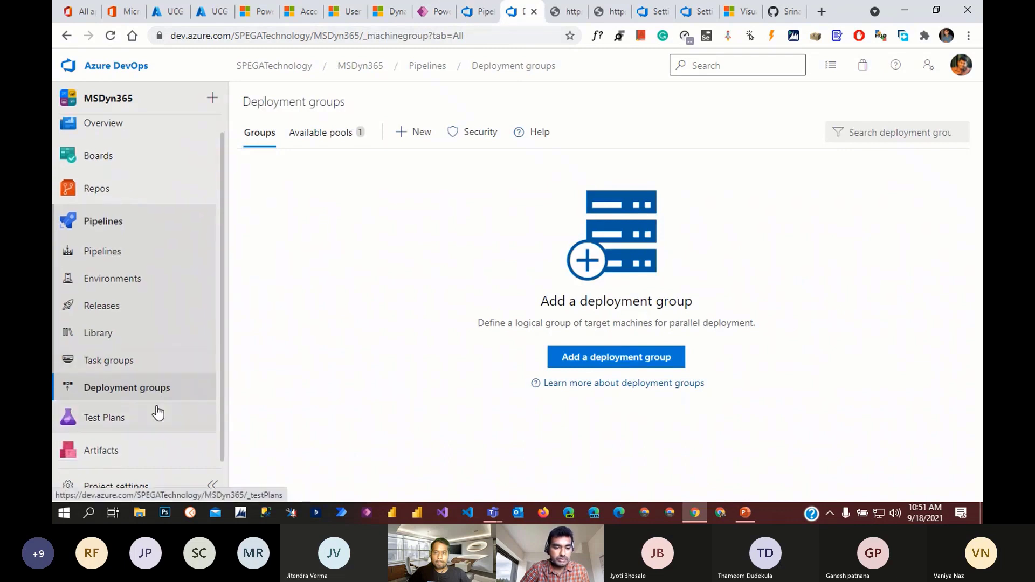
# - Start and cancel a new release, then open Import Solution Release pipeline for editing
pyautogui.click(129, 308)
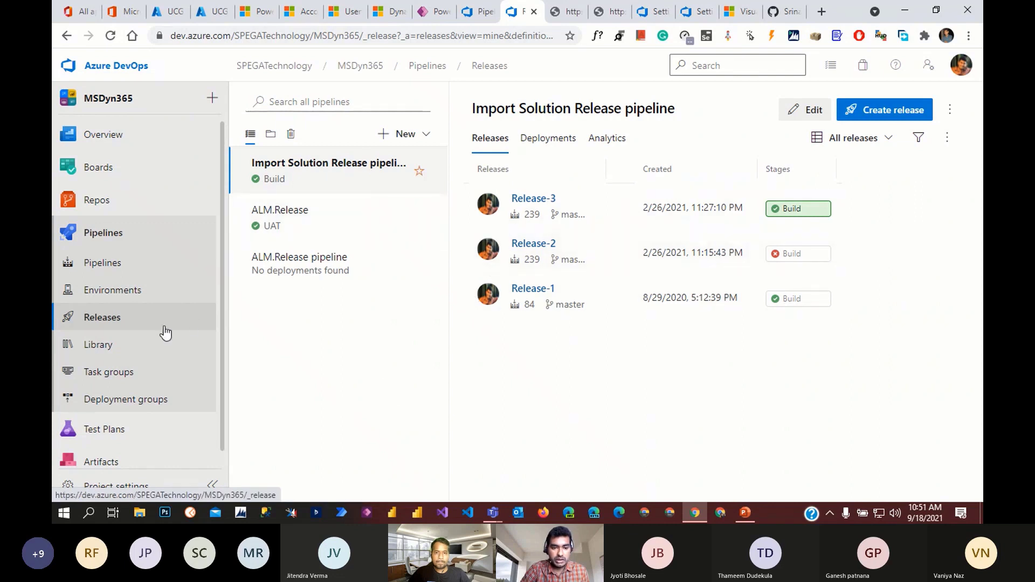
pyautogui.click(107, 327)
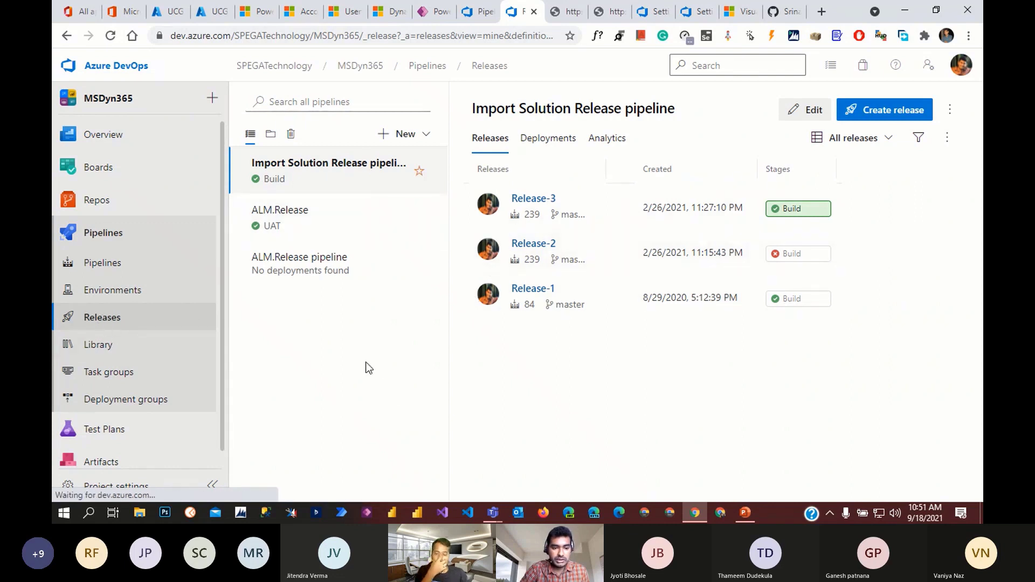
pyautogui.click(893, 109)
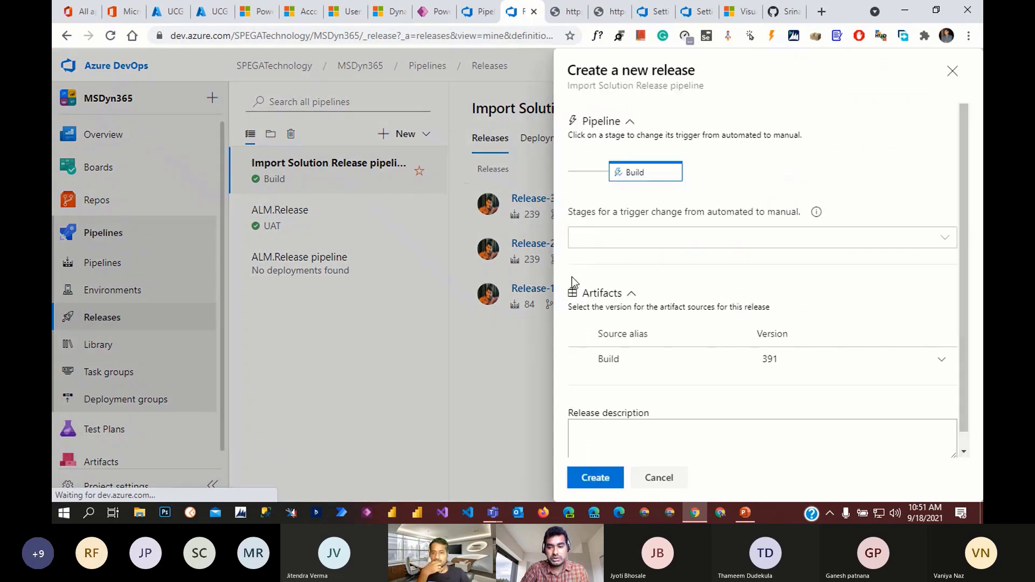
pyautogui.click(916, 239)
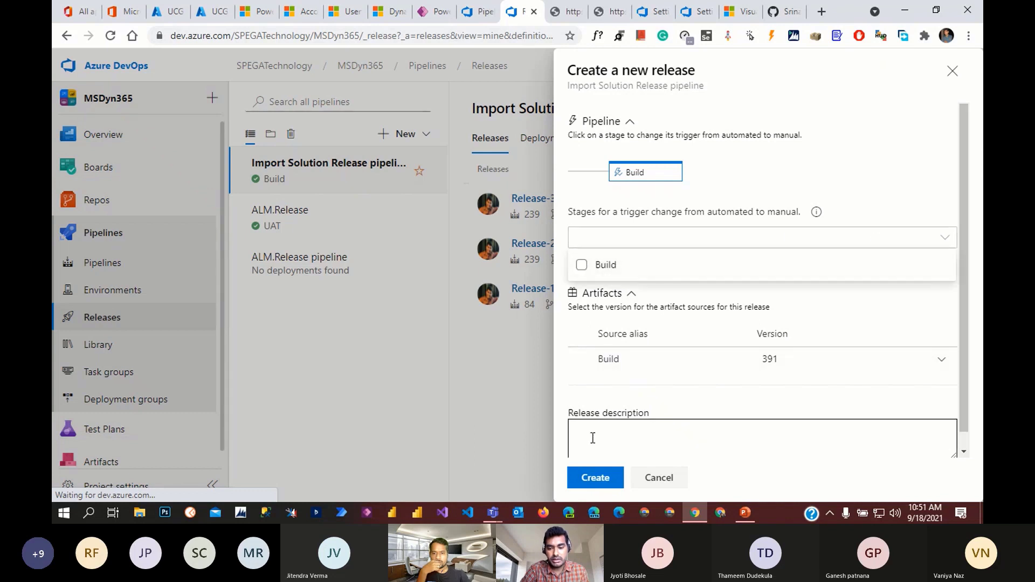
pyautogui.click(657, 485)
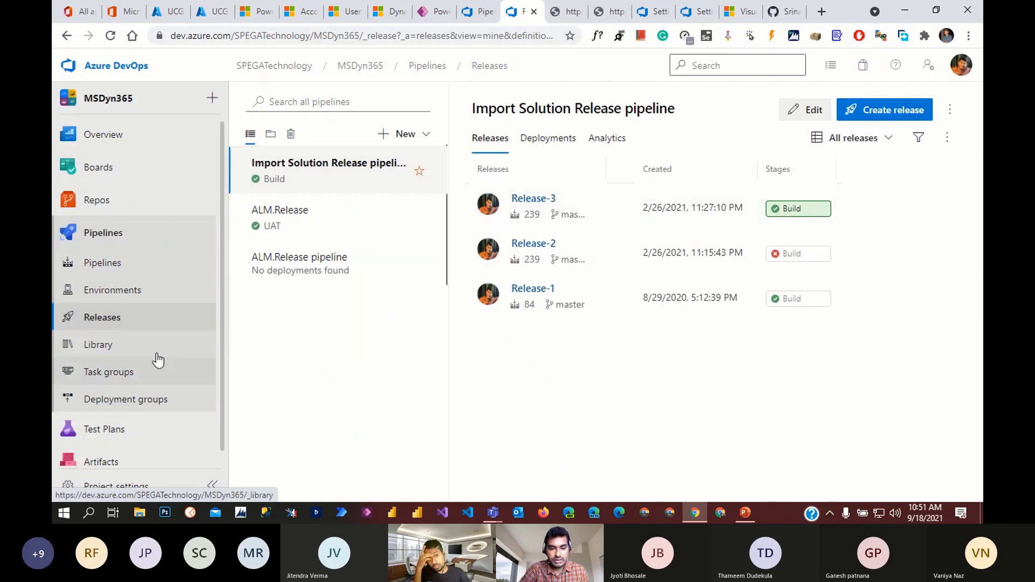
pyautogui.click(123, 323)
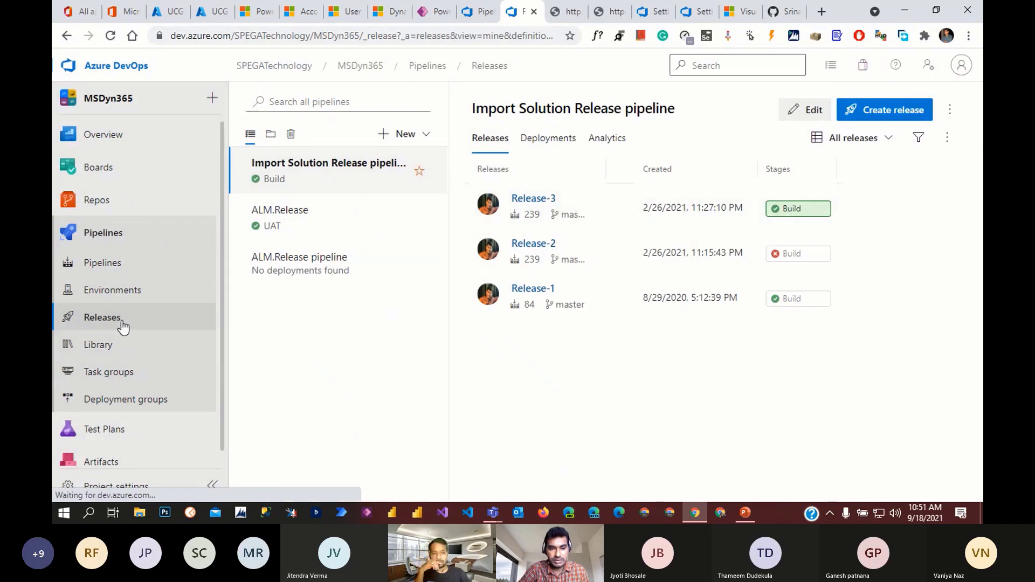
pyautogui.click(811, 115)
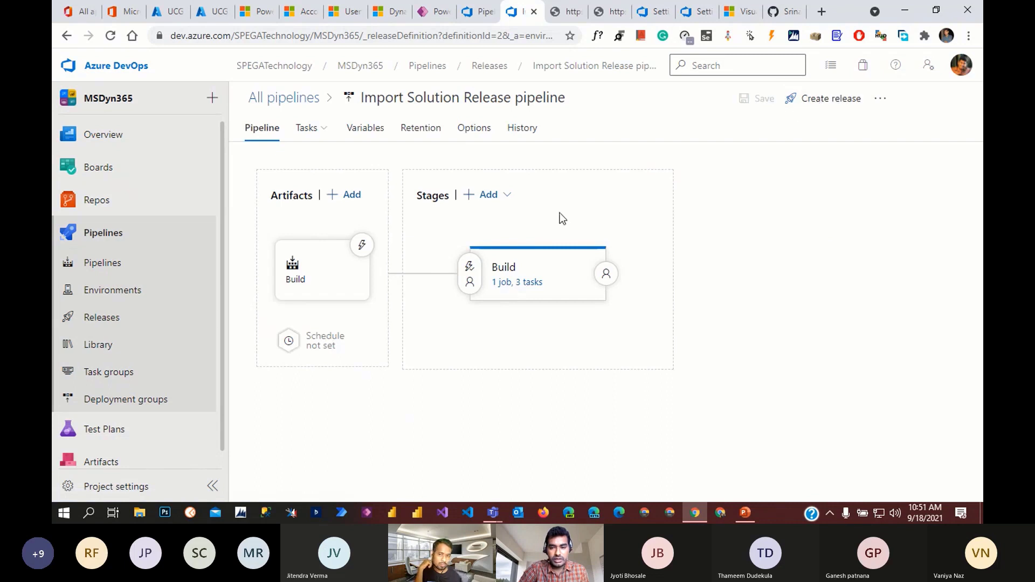
# - Inspect the Build artifact's source build pipeline and Build source alias
pyautogui.click(319, 280)
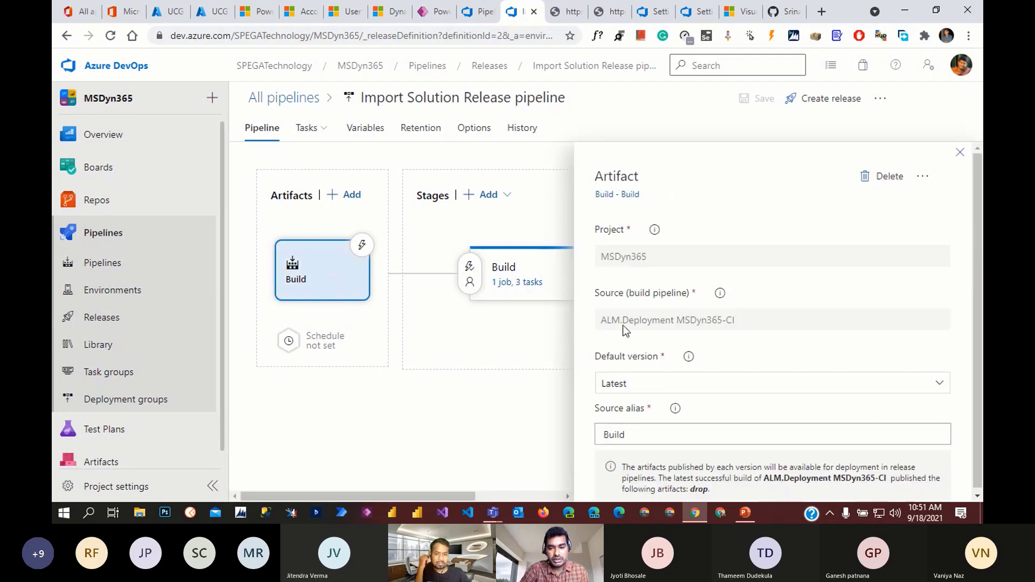
pyautogui.moveTo(603, 321); pyautogui.dragTo(762, 336)
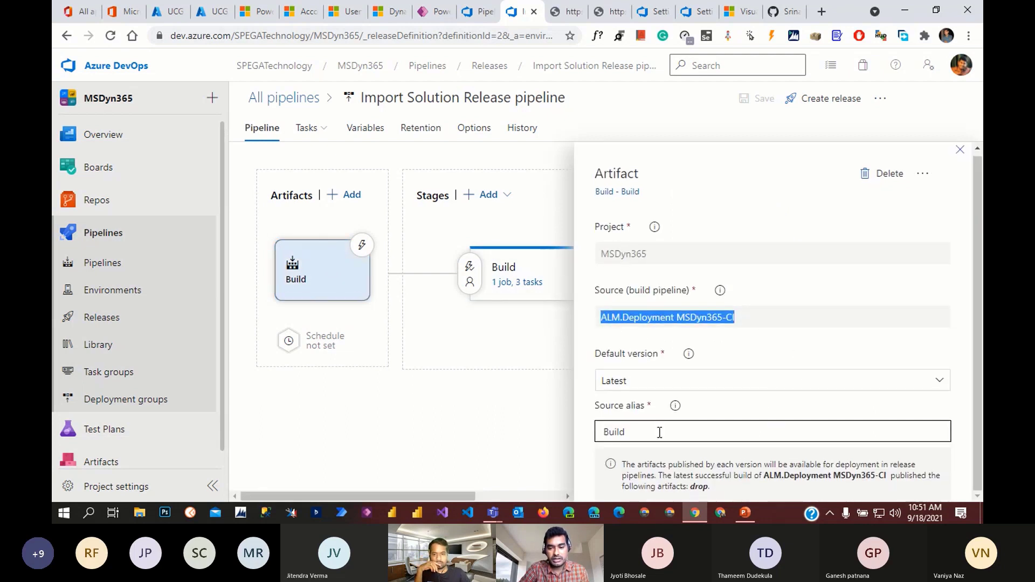
pyautogui.moveTo(659, 431); pyautogui.dragTo(556, 435)
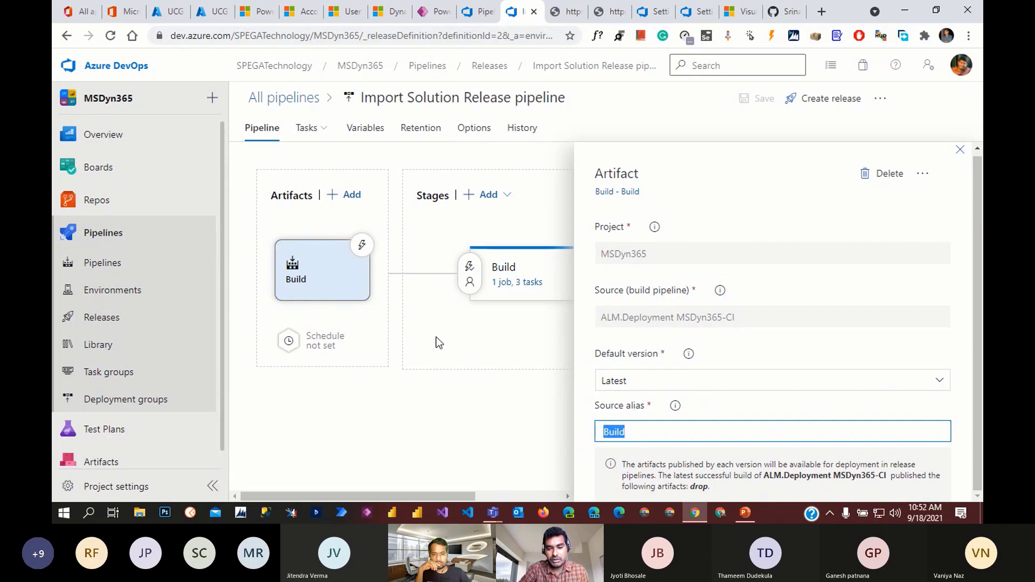
pyautogui.click(961, 151)
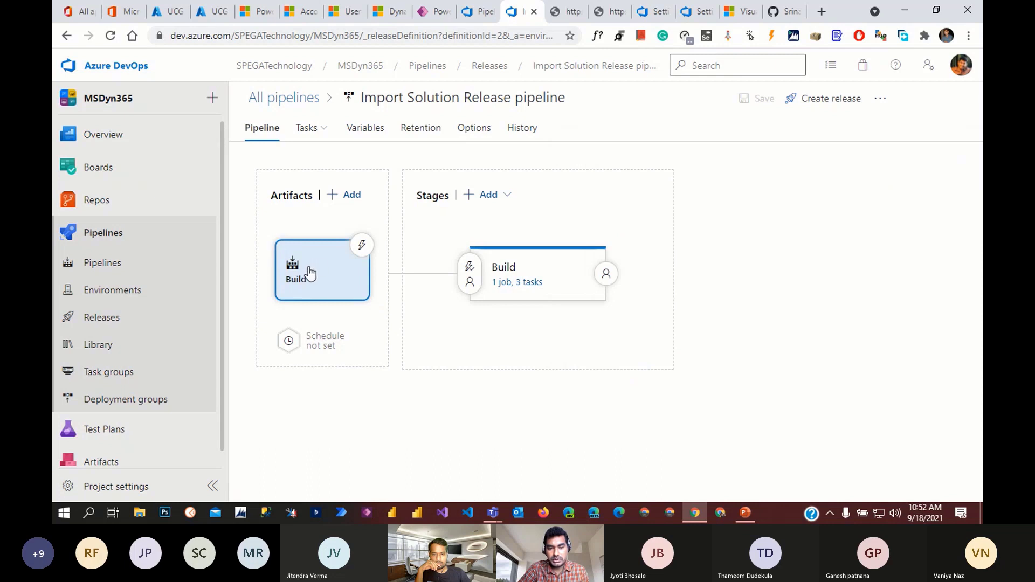
# - Review the Build stage's Import Solution and Publish Customizations task settings
pyautogui.click(513, 283)
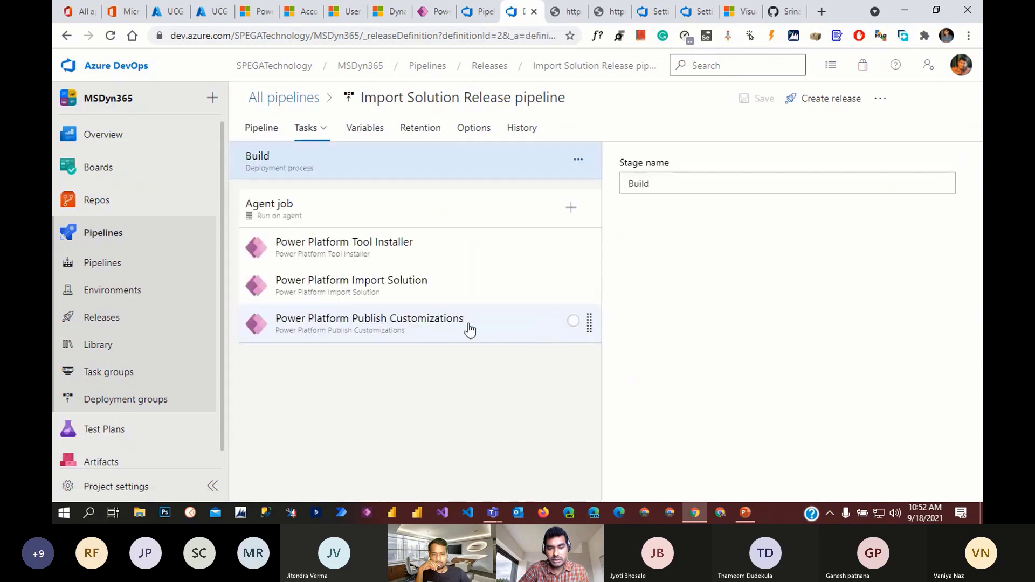
pyautogui.click(429, 294)
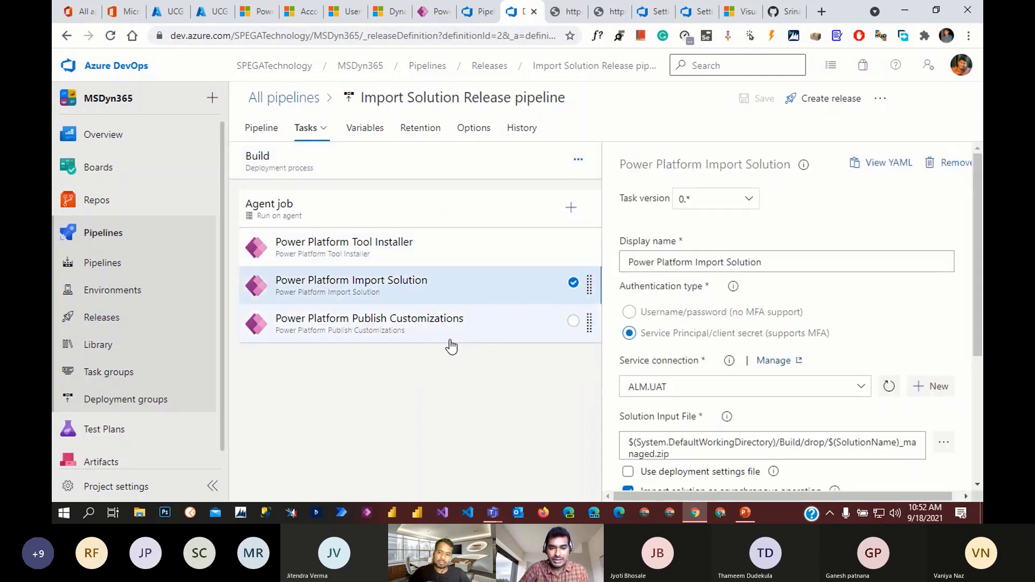
pyautogui.scroll(-3, 703, 407)
pyautogui.scroll(-2, 708, 414)
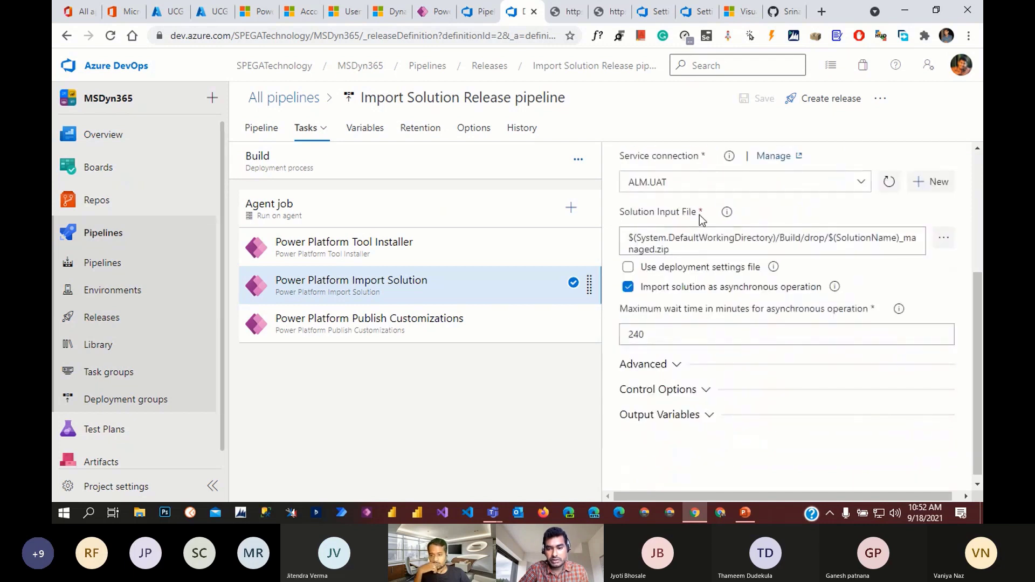
pyautogui.click(478, 323)
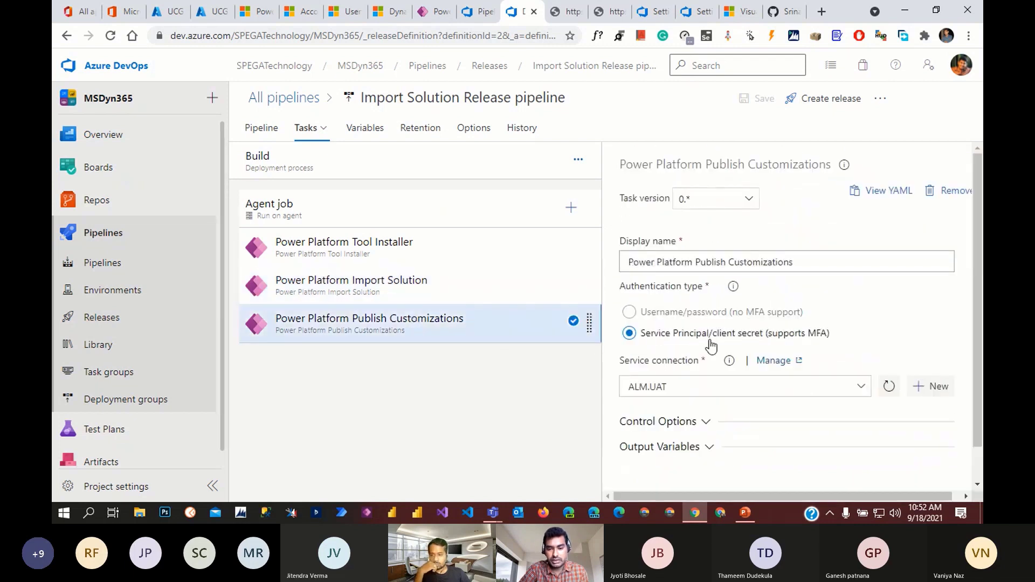
pyautogui.scroll(-1, 689, 410)
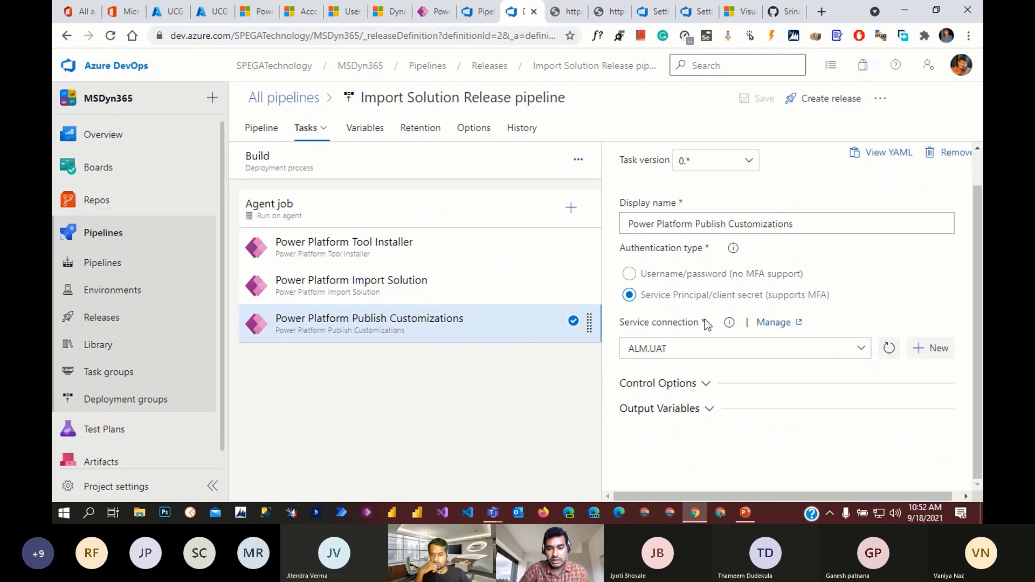
pyautogui.click(425, 294)
pyautogui.scroll(-1, 802, 403)
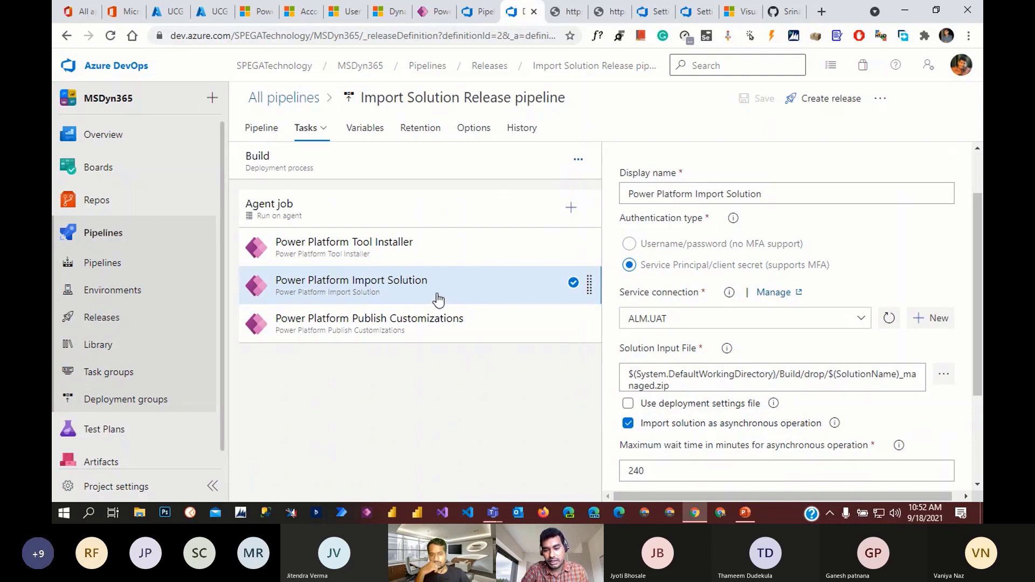
# - Set the Import Solution input file to Build/drop/SrinathPega_managed.zip
pyautogui.click(945, 377)
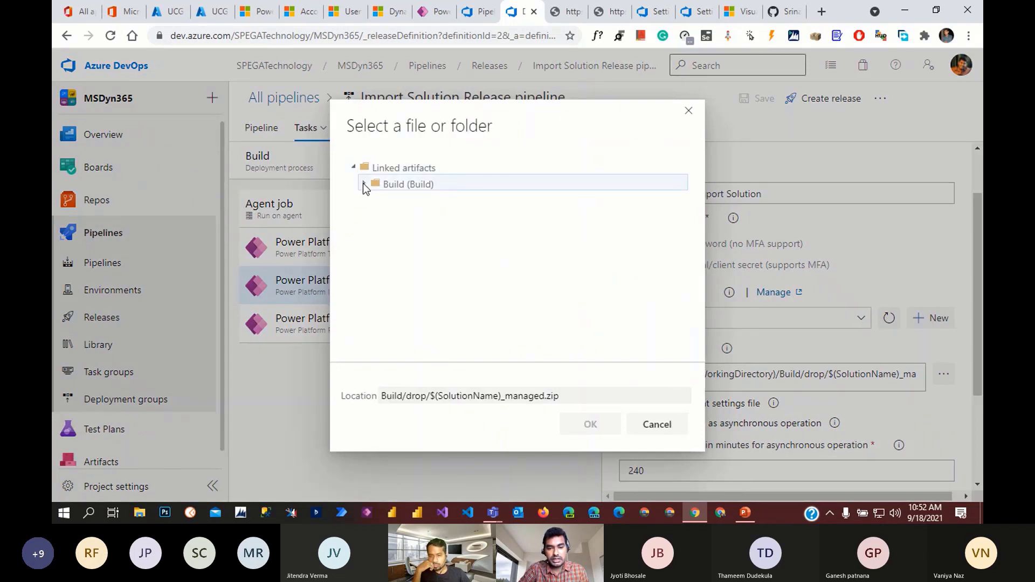
pyautogui.click(363, 184)
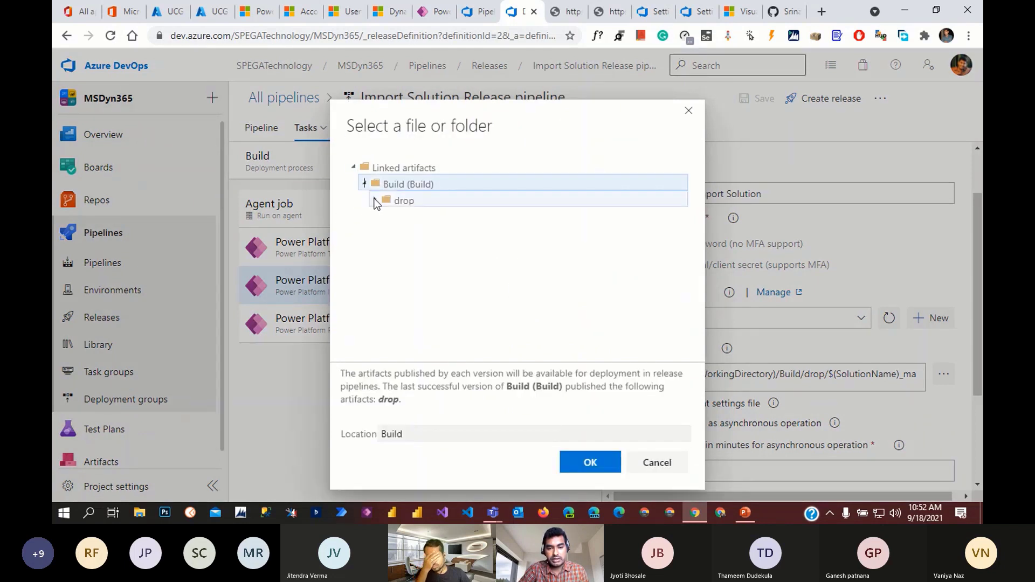
pyautogui.click(376, 200)
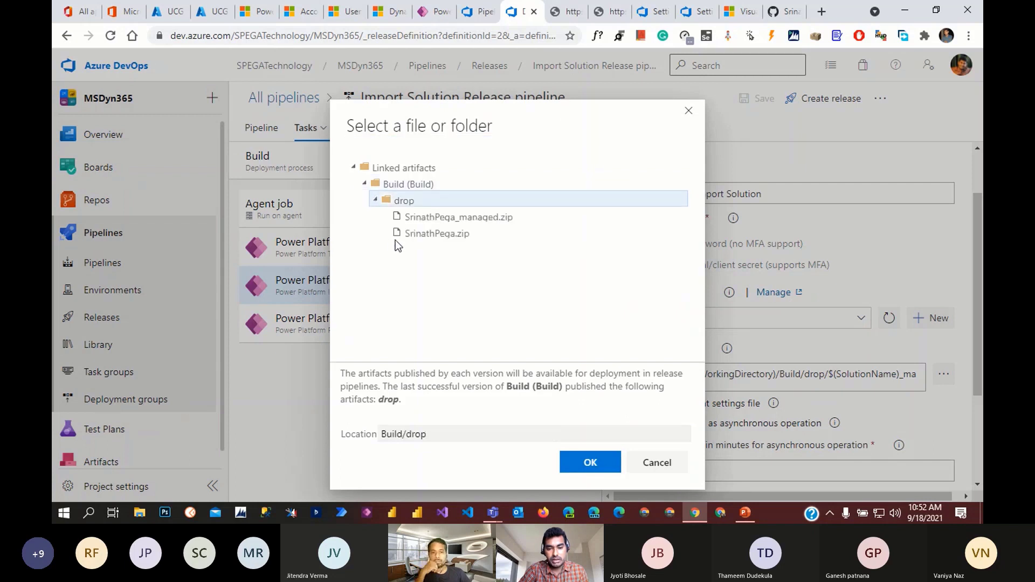
pyautogui.click(513, 218)
pyautogui.click(599, 458)
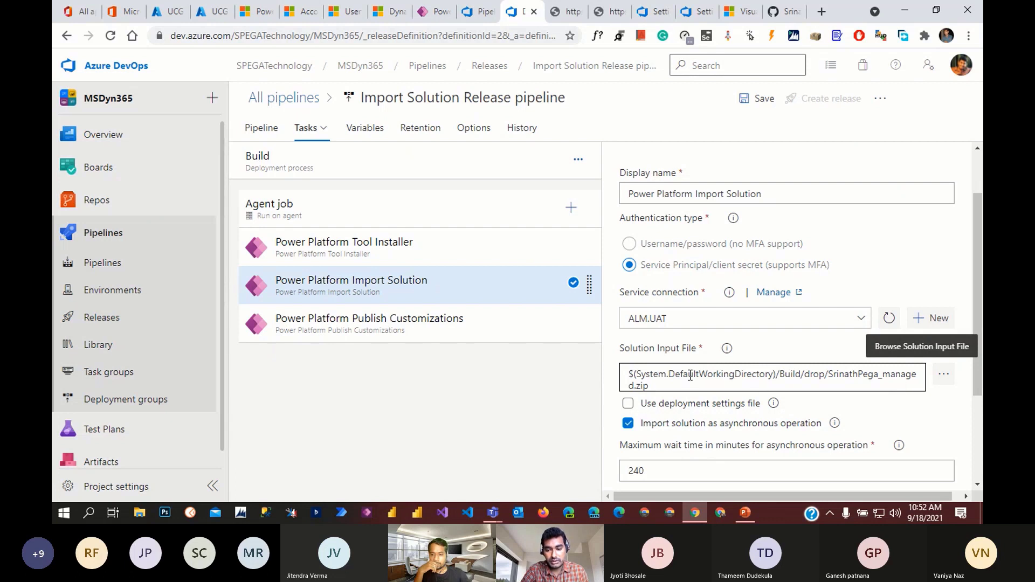
pyautogui.moveTo(635, 374); pyautogui.dragTo(860, 383)
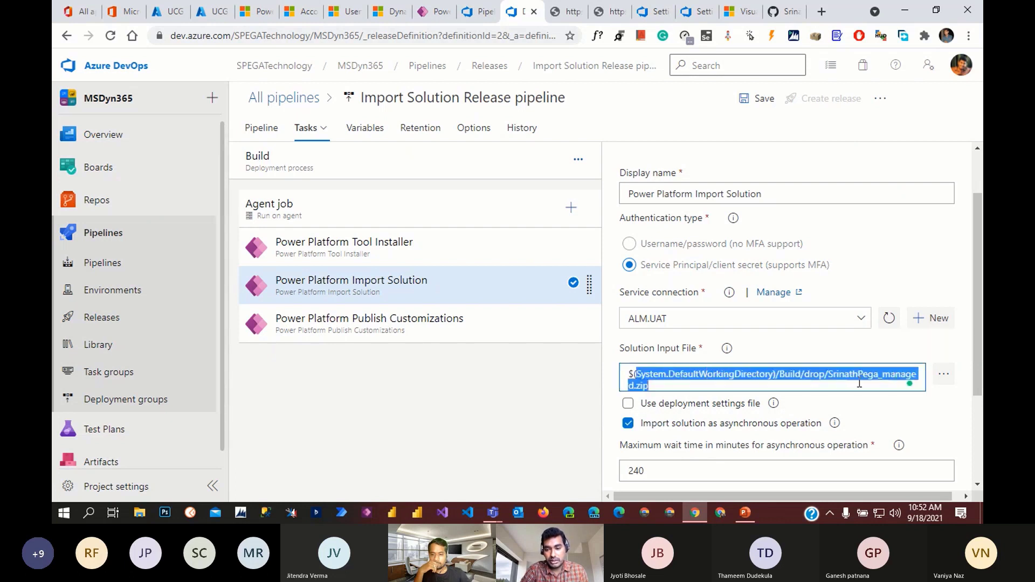
pyautogui.click(908, 414)
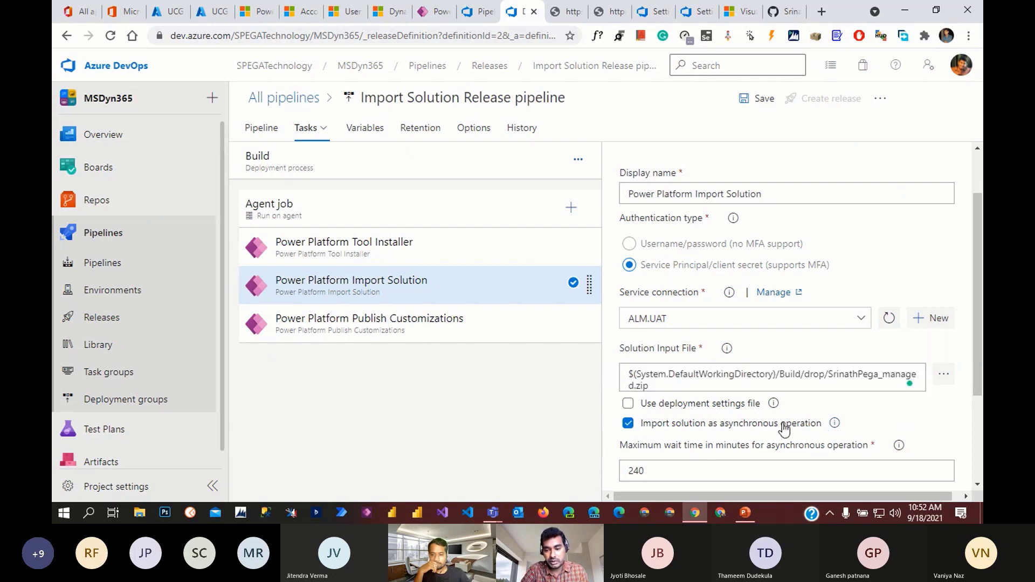
# - View the Publish Customizations task settings, then return to the release pipelines list
pyautogui.scroll(-3, 824, 411)
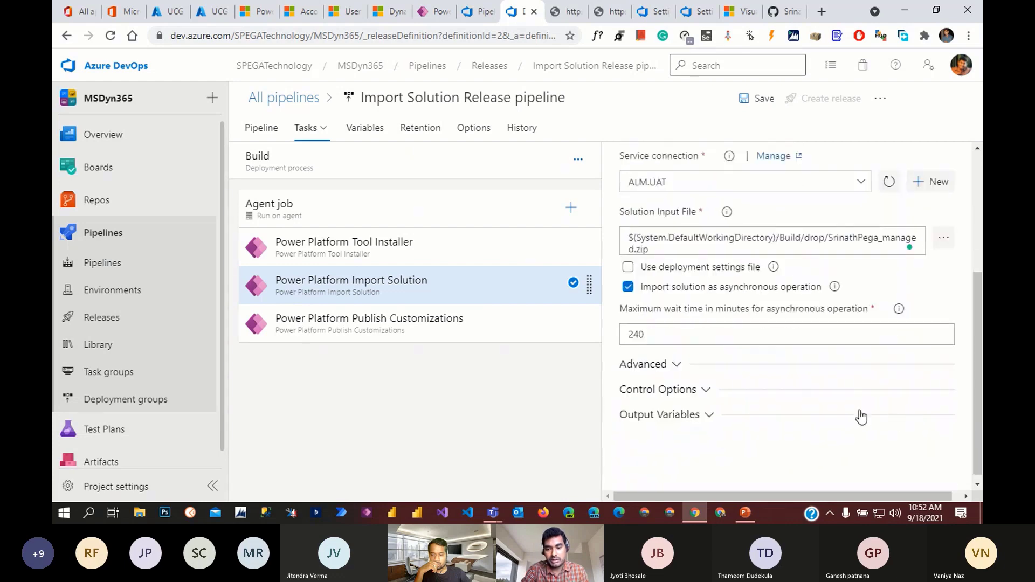
pyautogui.click(420, 330)
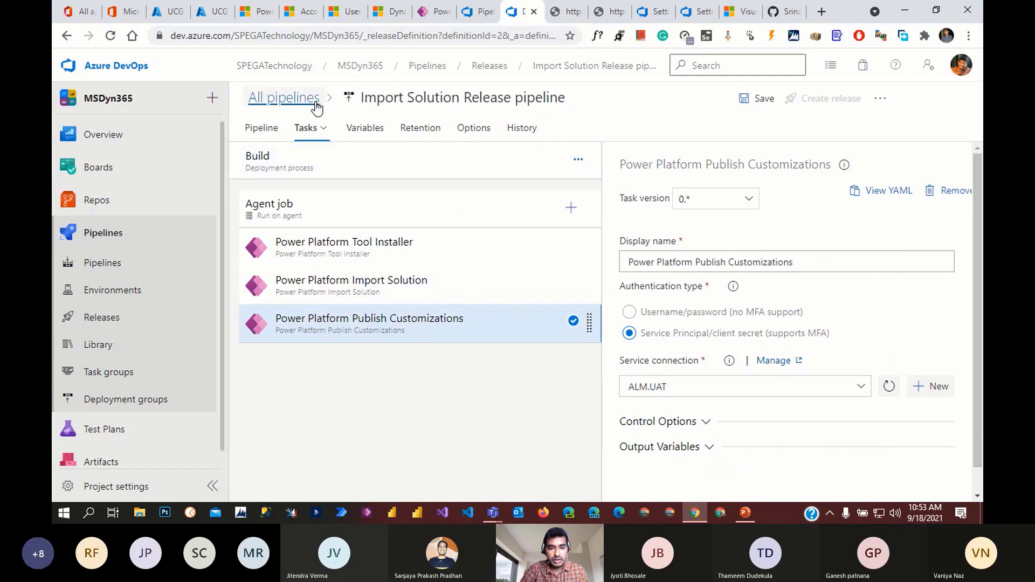
pyautogui.click(289, 98)
# - Leave the editor and reopen the Import Solution Release pipeline for editing
pyautogui.click(573, 314)
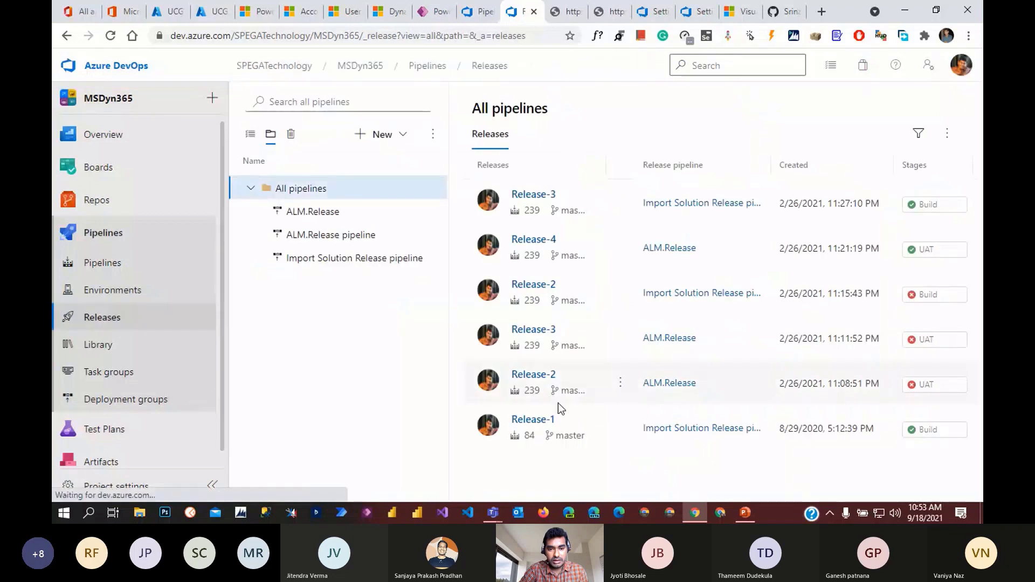
pyautogui.click(317, 259)
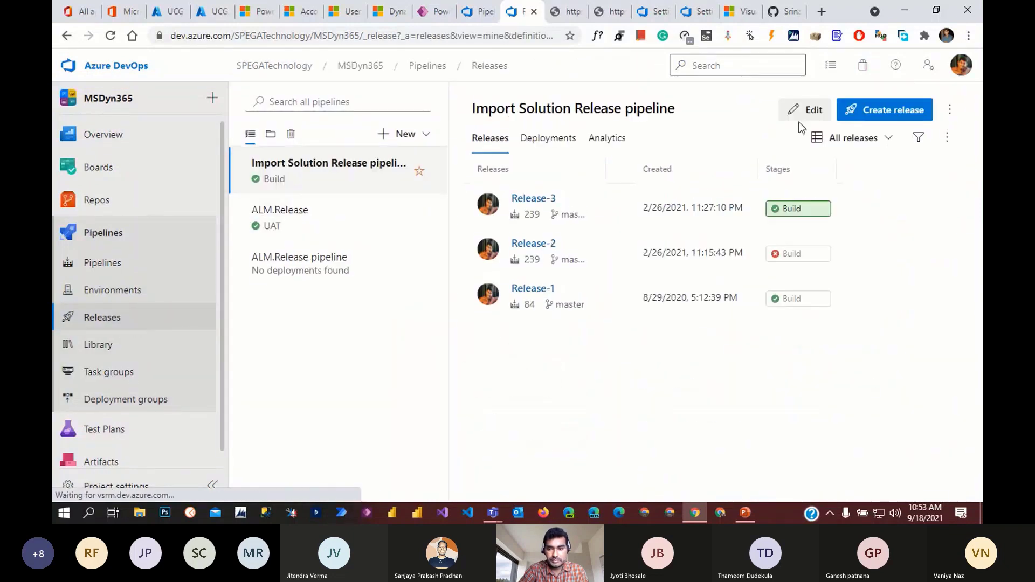
pyautogui.click(803, 115)
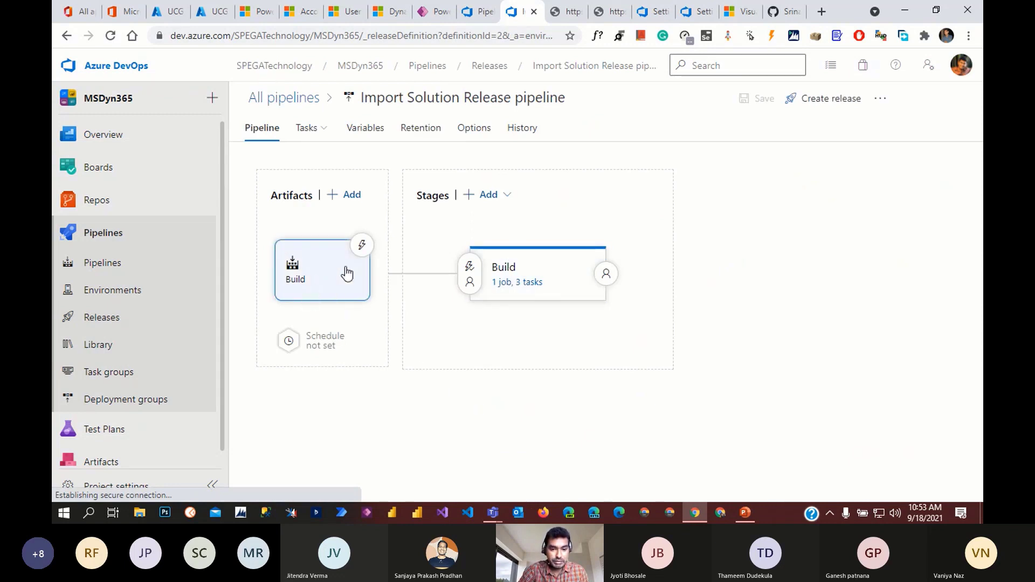
# - Turn on the Build artifact's continuous deployment trigger, leaving no branch filters
pyautogui.click(362, 245)
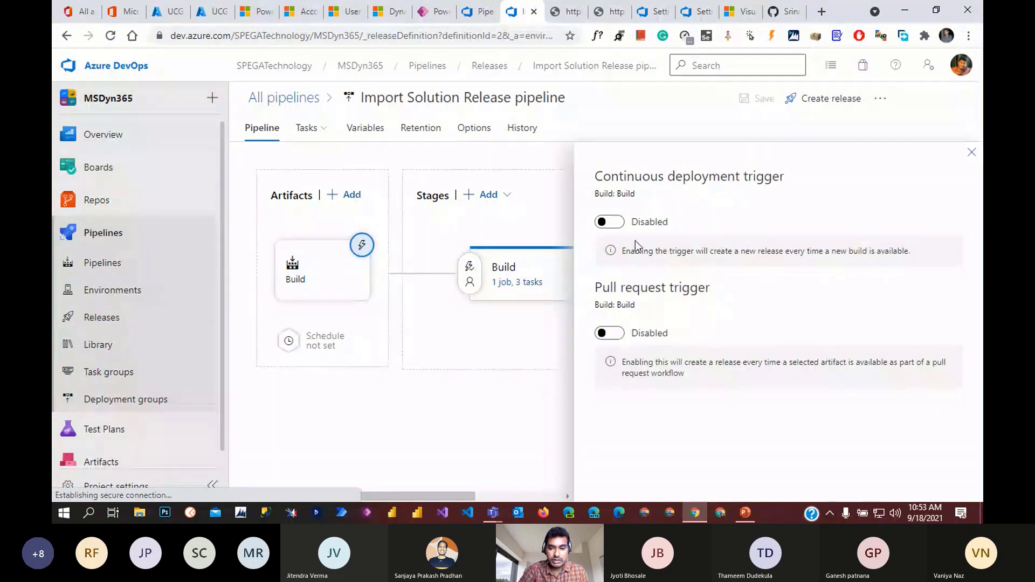
pyautogui.click(615, 223)
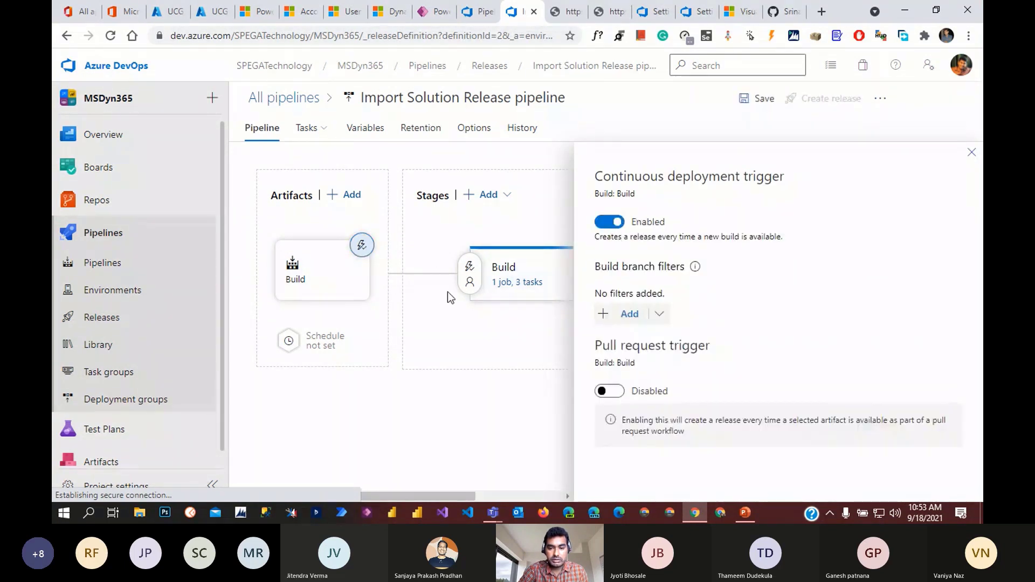
pyautogui.moveTo(513, 319)
pyautogui.click(972, 154)
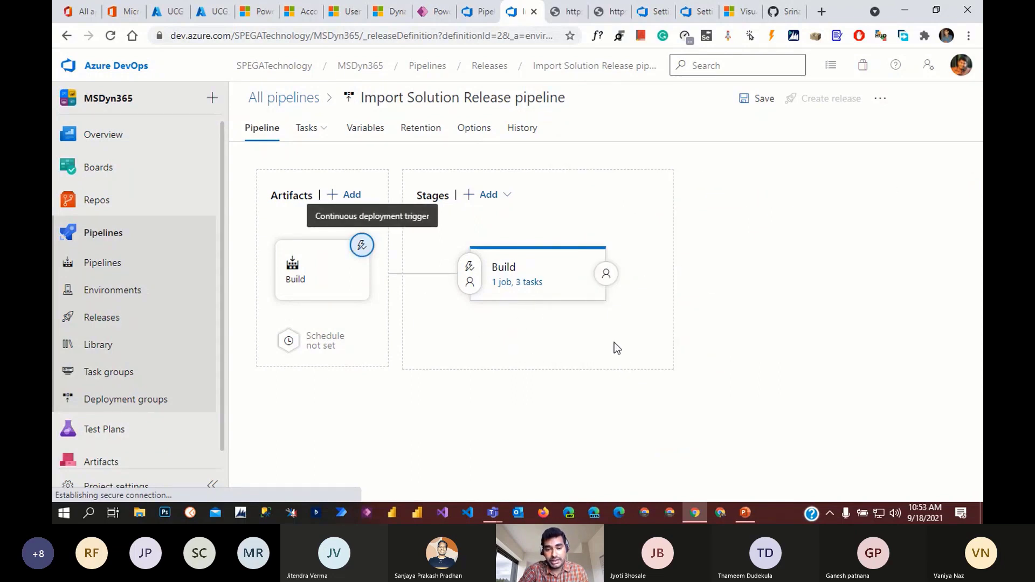
pyautogui.moveTo(552, 266)
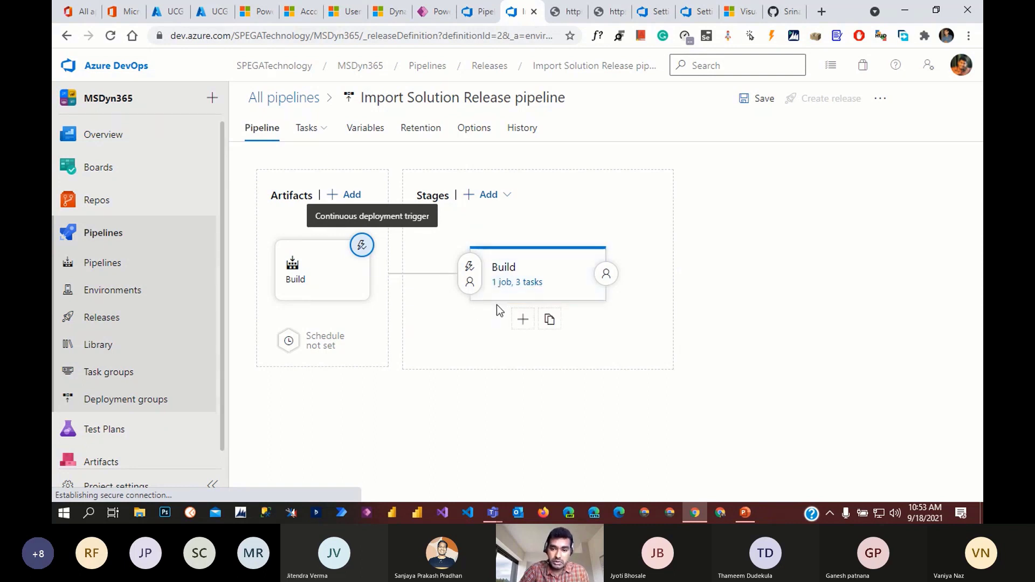
# - Enable Build stage pre-deployment approvals with the selected user as approver and 30-day timeout
pyautogui.click(468, 279)
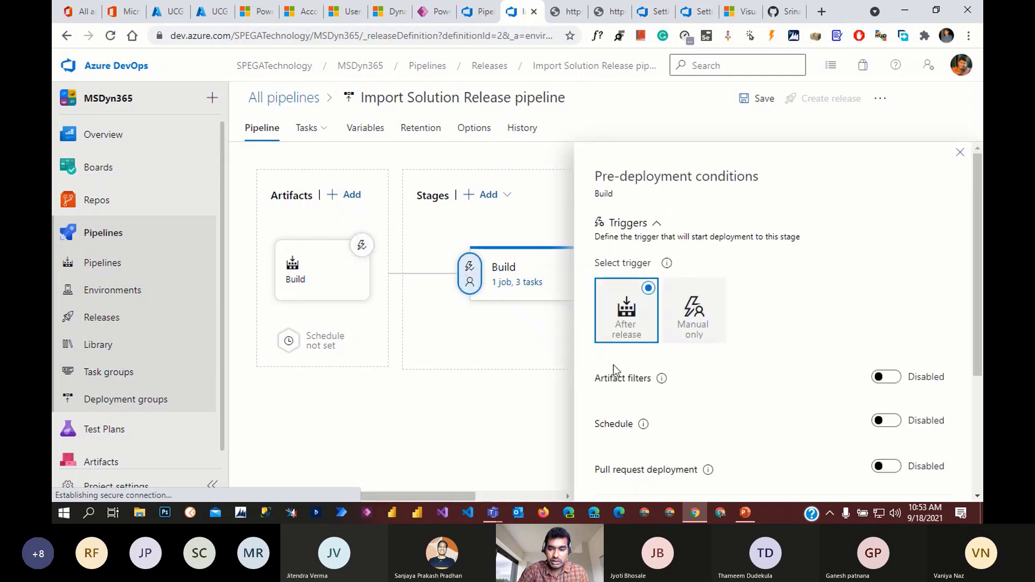
pyautogui.scroll(-3, 797, 307)
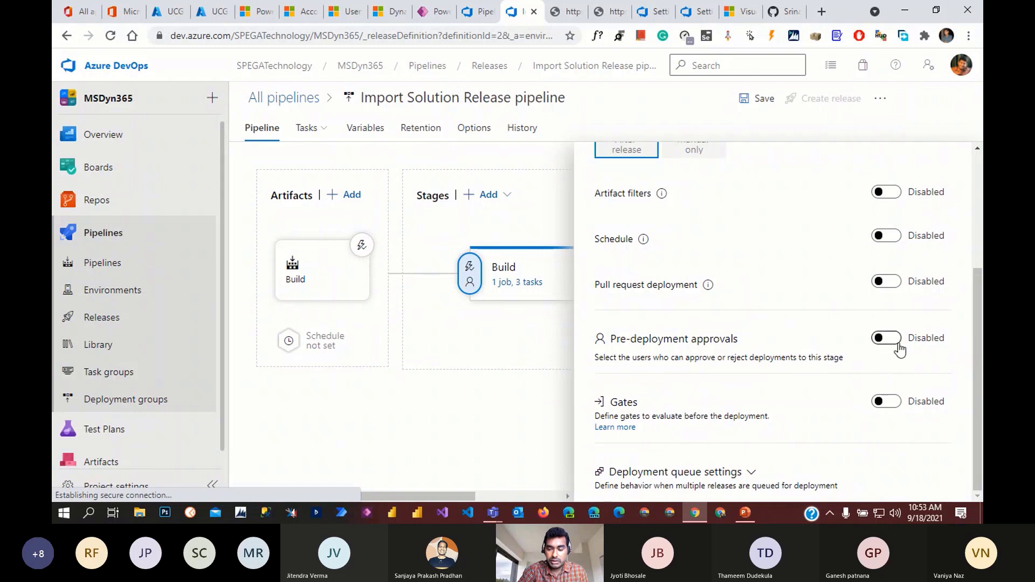
pyautogui.click(897, 346)
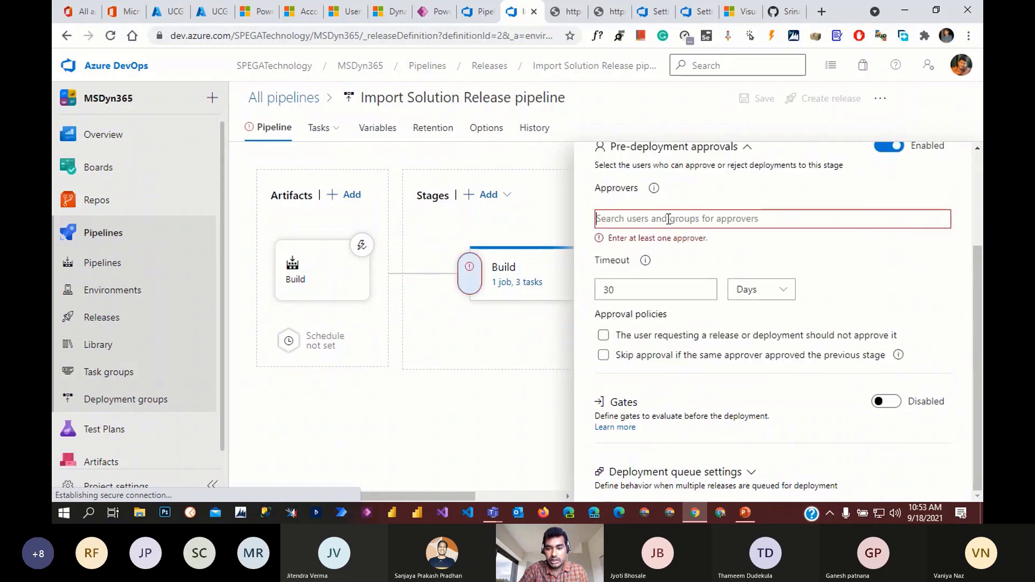
pyautogui.write('s')
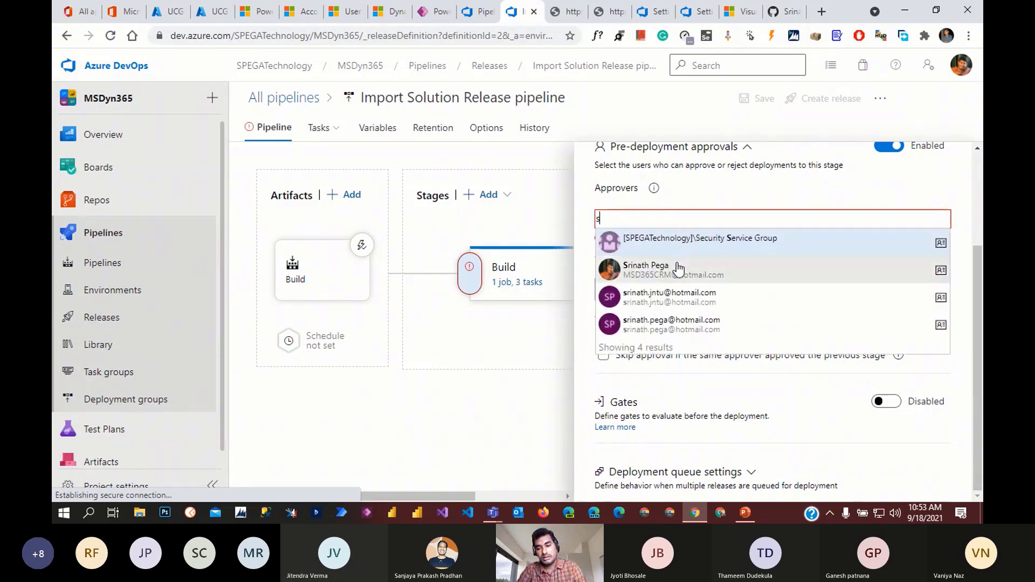
pyautogui.click(678, 268)
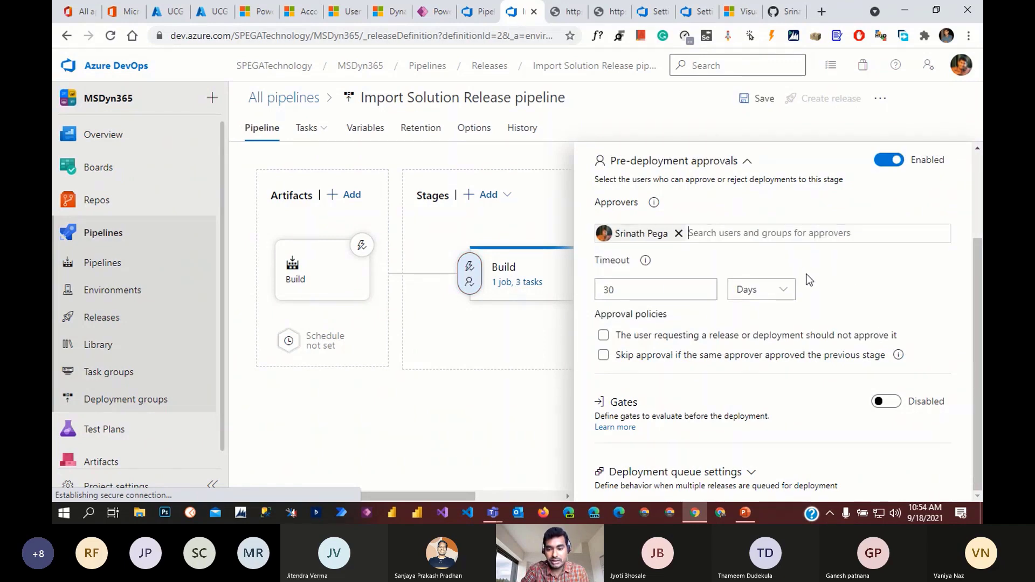
pyautogui.scroll(2, 892, 294)
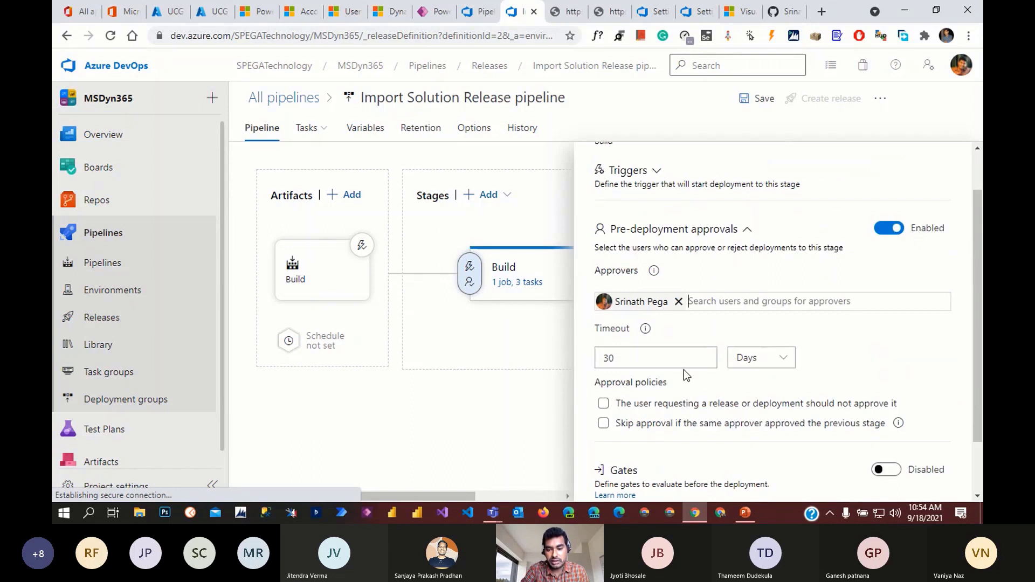
pyautogui.click(621, 358)
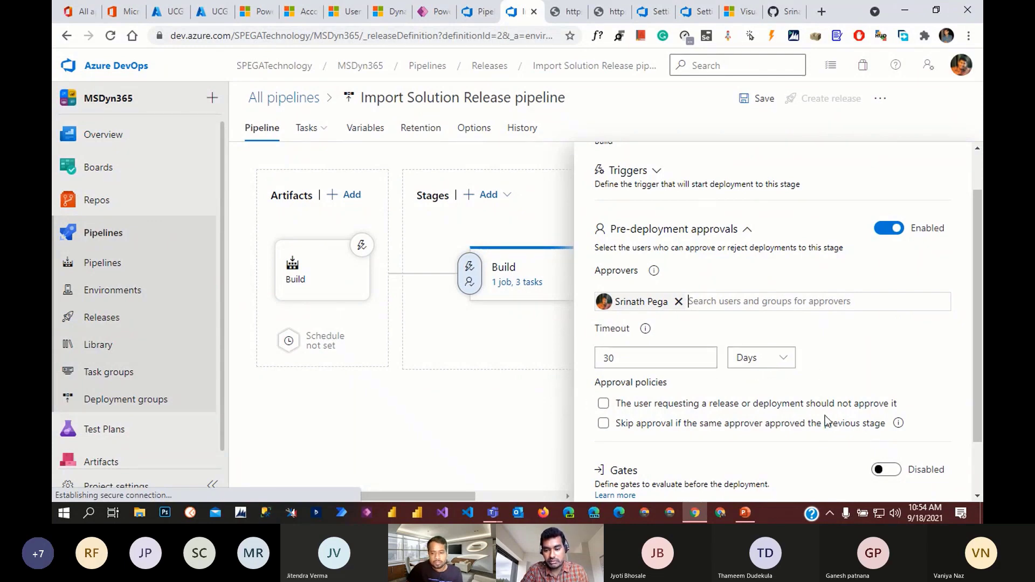
pyautogui.scroll(-2, 850, 437)
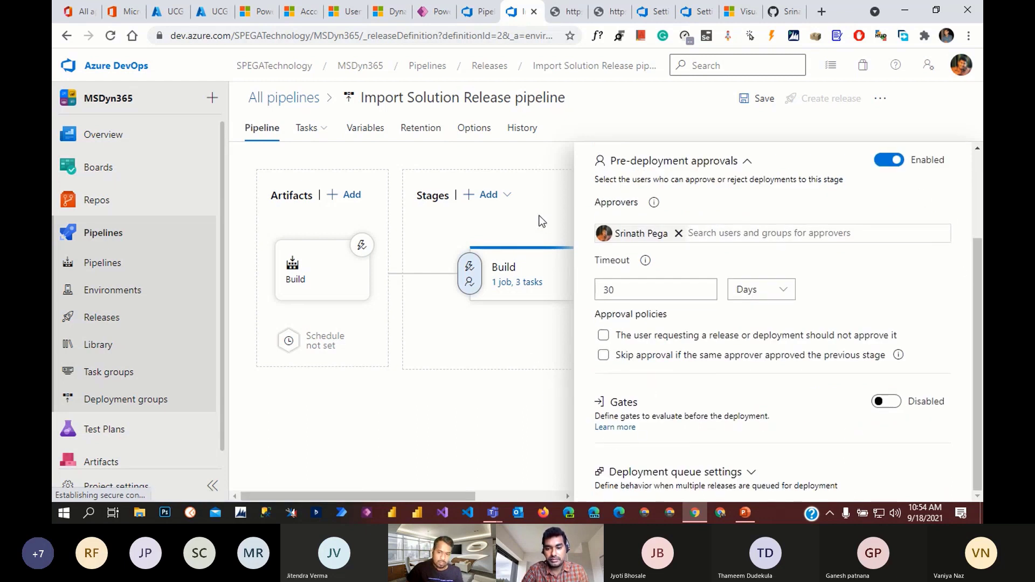
pyautogui.scroll(3, 971, 180)
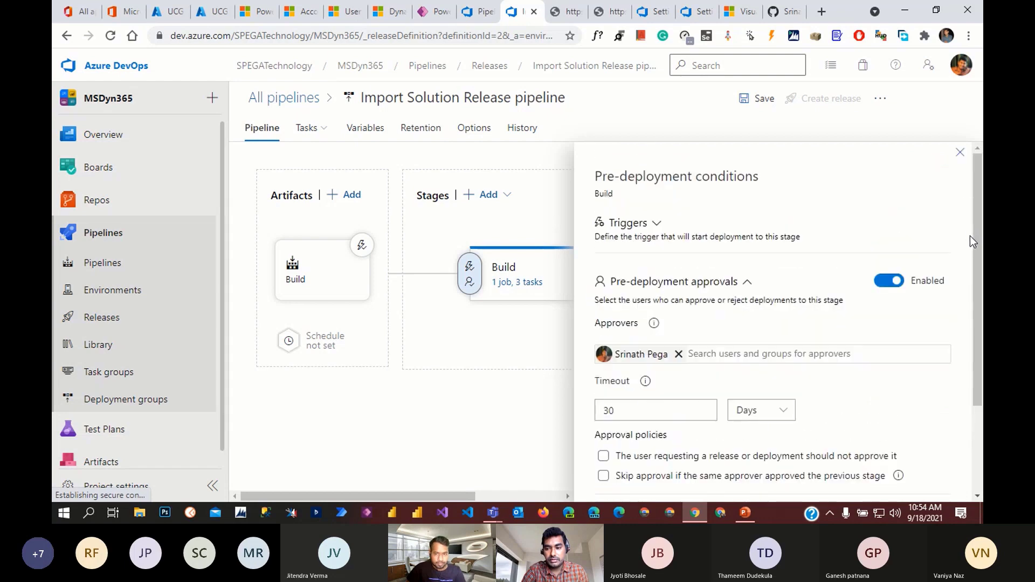
pyautogui.click(961, 160)
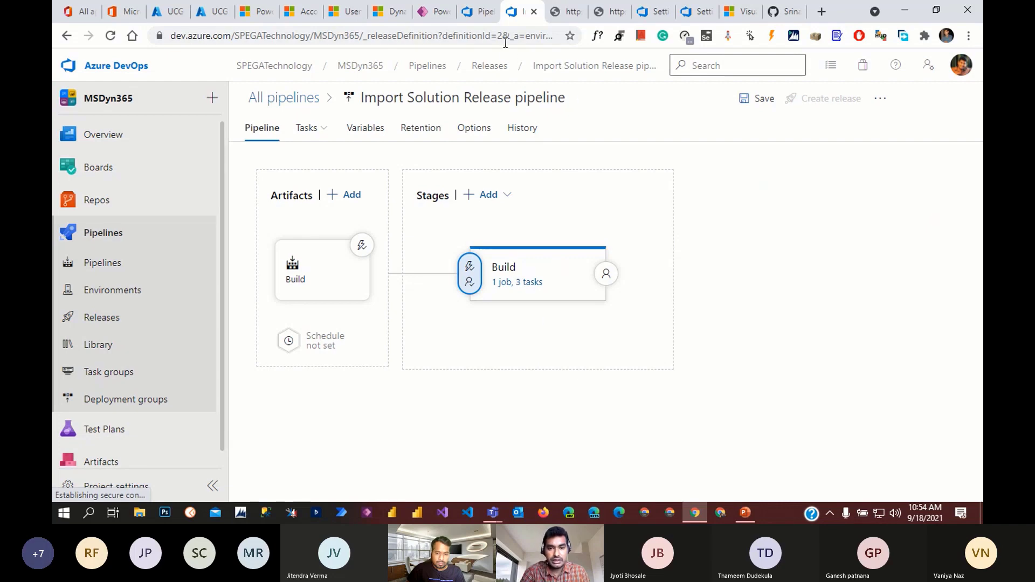
# - Go from the run #395 tab to the MSDyn365 repository's files on master
pyautogui.click(477, 12)
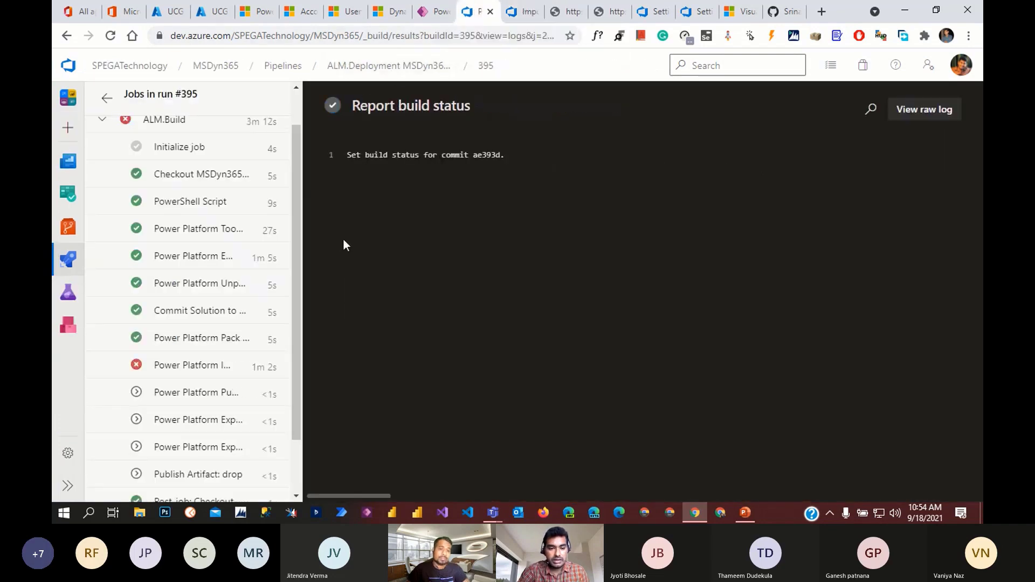
pyautogui.scroll(2, 207, 324)
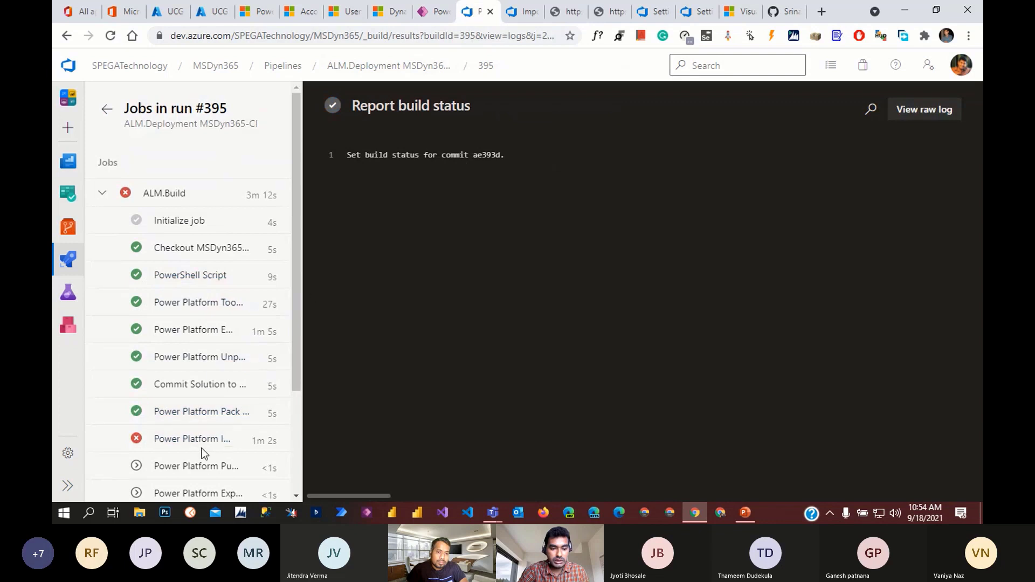
pyautogui.click(72, 237)
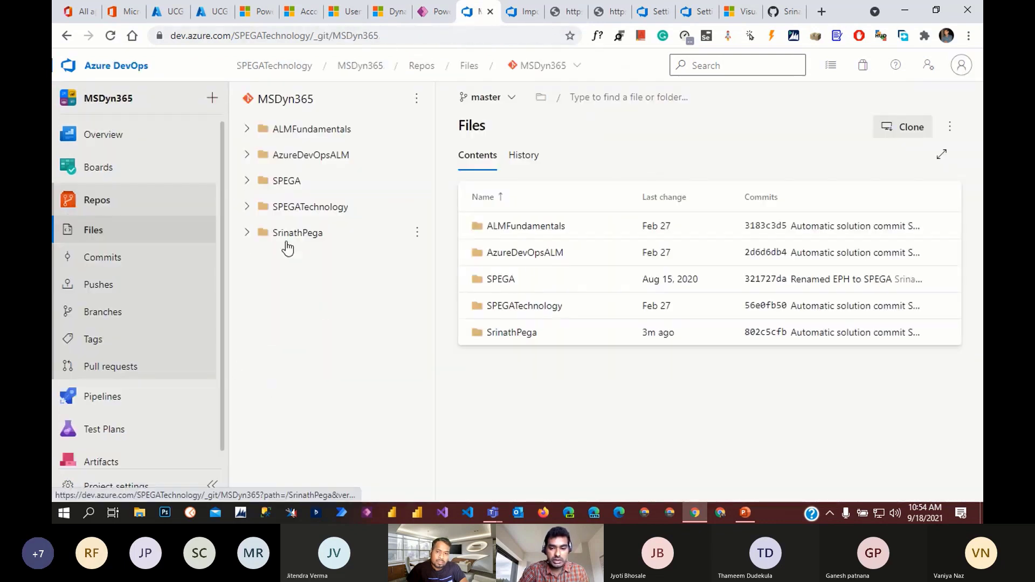
# - Open Entities > Account > Entity.xml and compare commits ae393d0c and 802c5cfb side by side
pyautogui.click(496, 335)
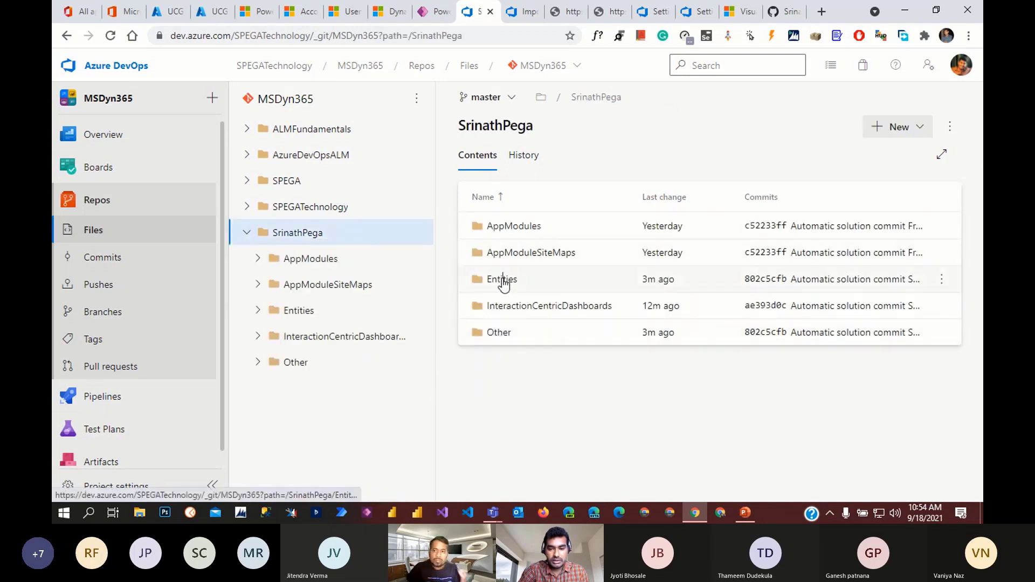
pyautogui.click(505, 280)
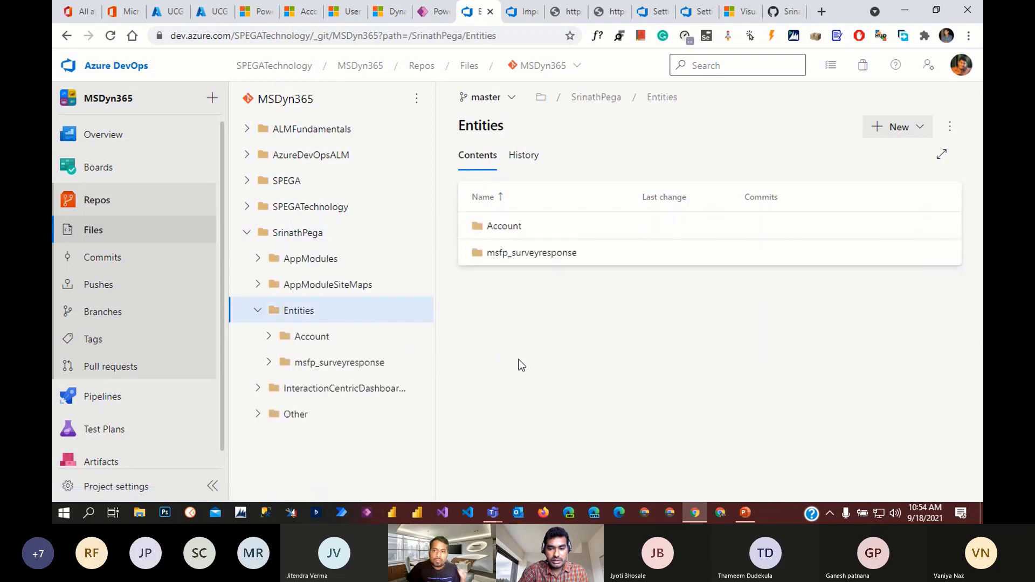
pyautogui.click(512, 240)
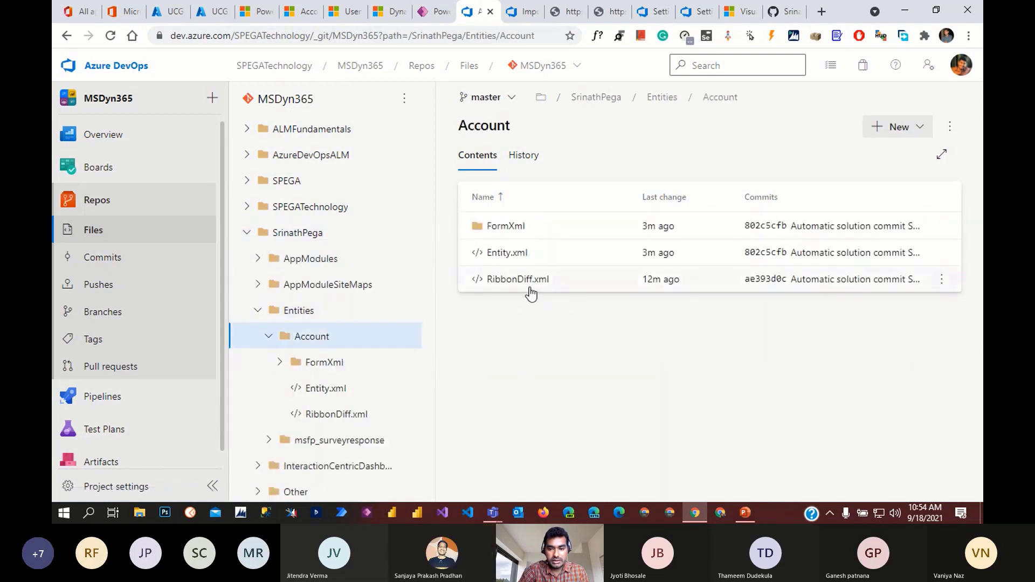
pyautogui.click(509, 254)
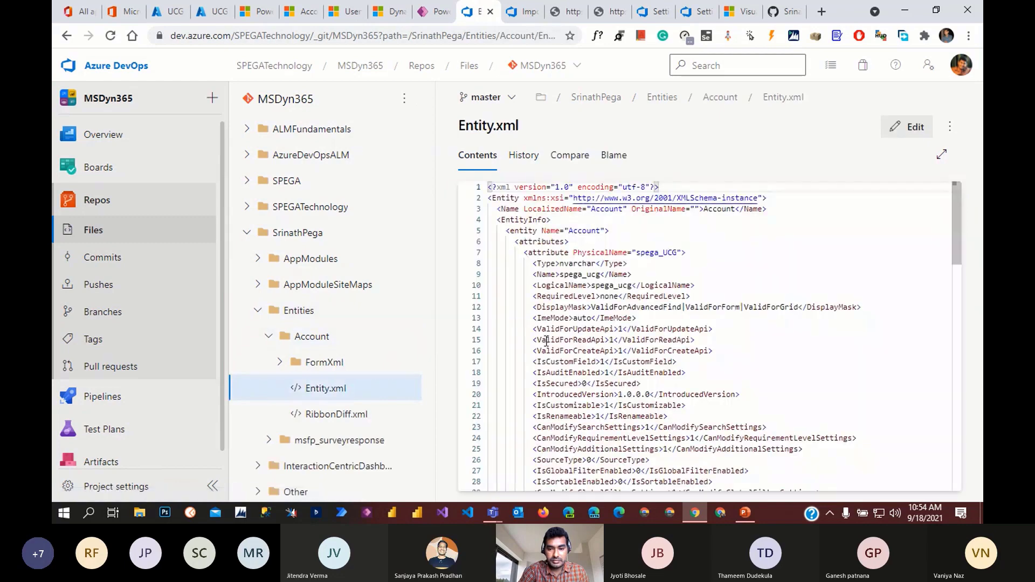
pyautogui.click(566, 157)
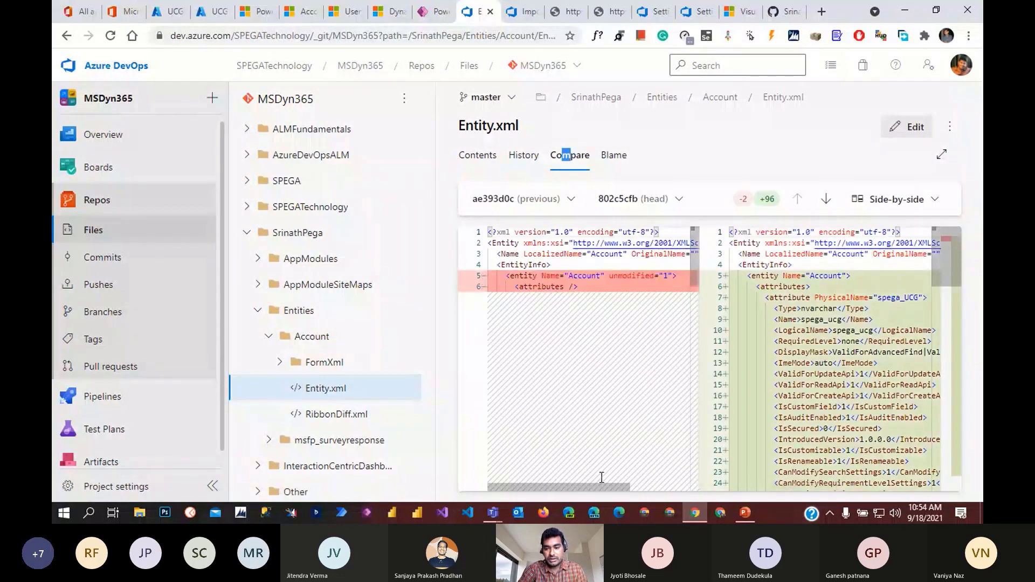
# - Review the Entity.xml diff, collapsing the navigation sidebar to widen the comparison
pyautogui.moveTo(592, 487)
pyautogui.mouseDown()
pyautogui.moveTo(668, 502)
pyautogui.moveTo(592, 488)
pyautogui.mouseUp()
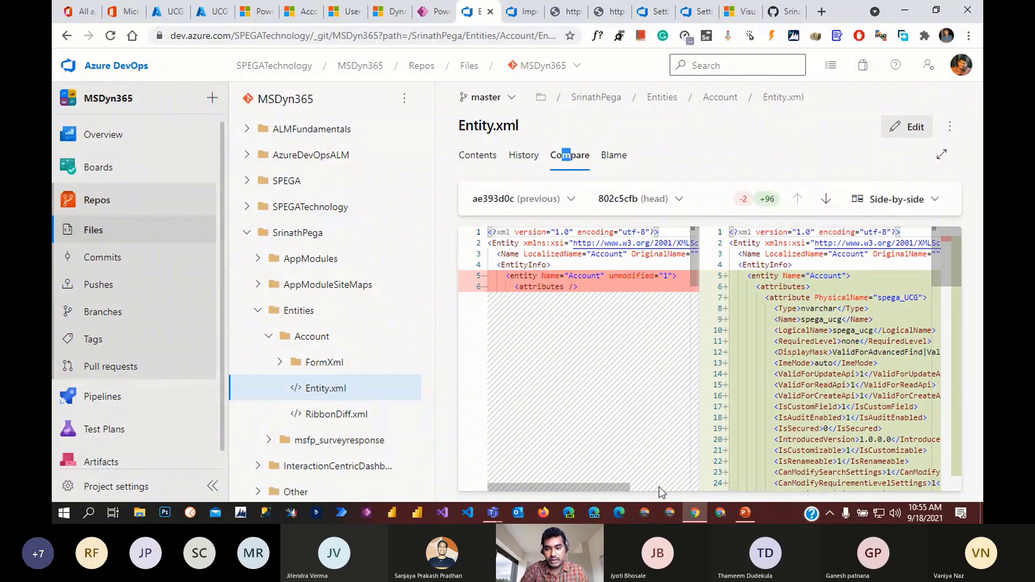
pyautogui.moveTo(625, 489)
pyautogui.mouseDown()
pyautogui.moveTo(649, 501)
pyautogui.moveTo(621, 490)
pyautogui.mouseUp()
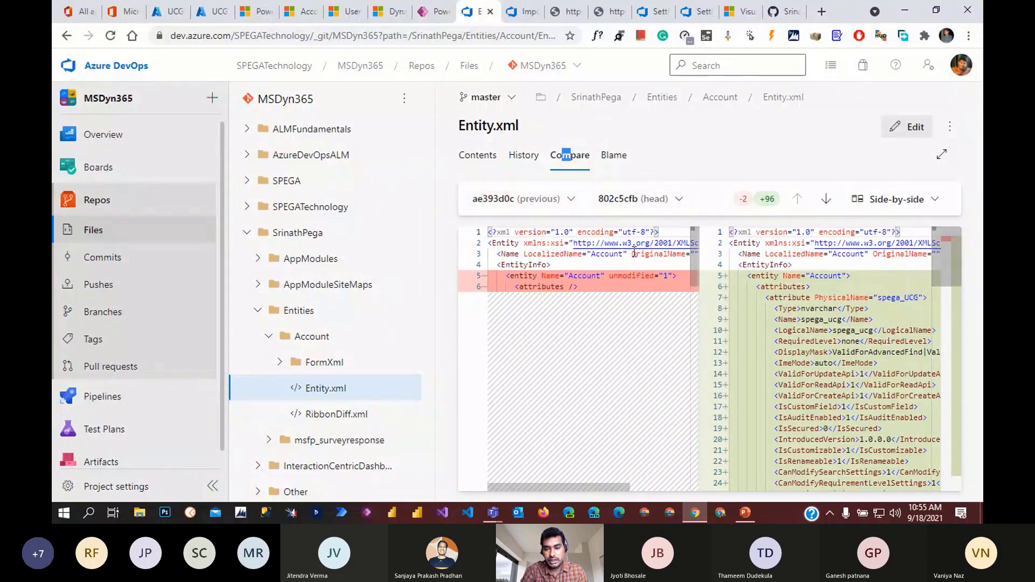
pyautogui.scroll(-3, 819, 372)
pyautogui.scroll(-3, 819, 373)
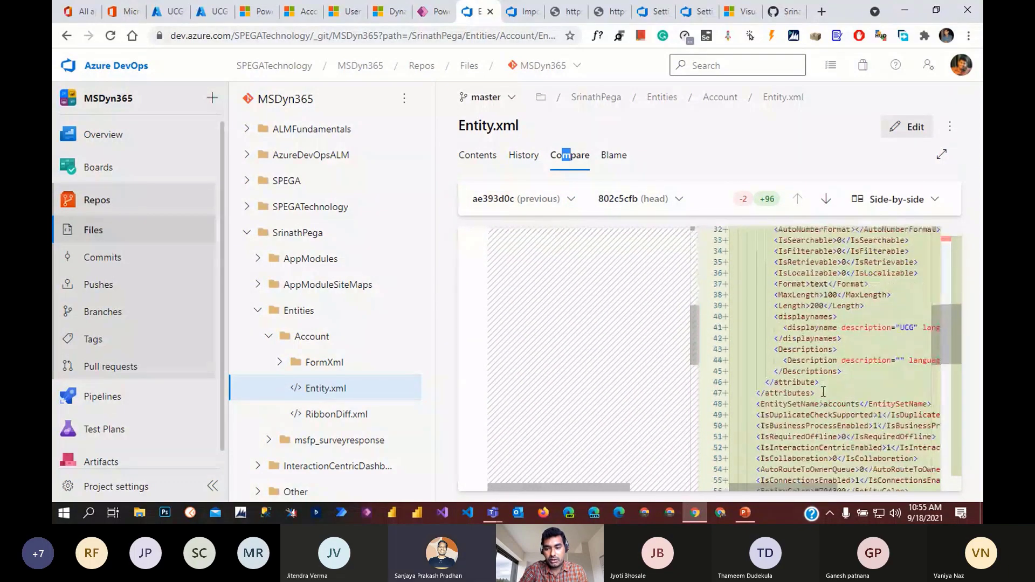
pyautogui.scroll(5, 823, 390)
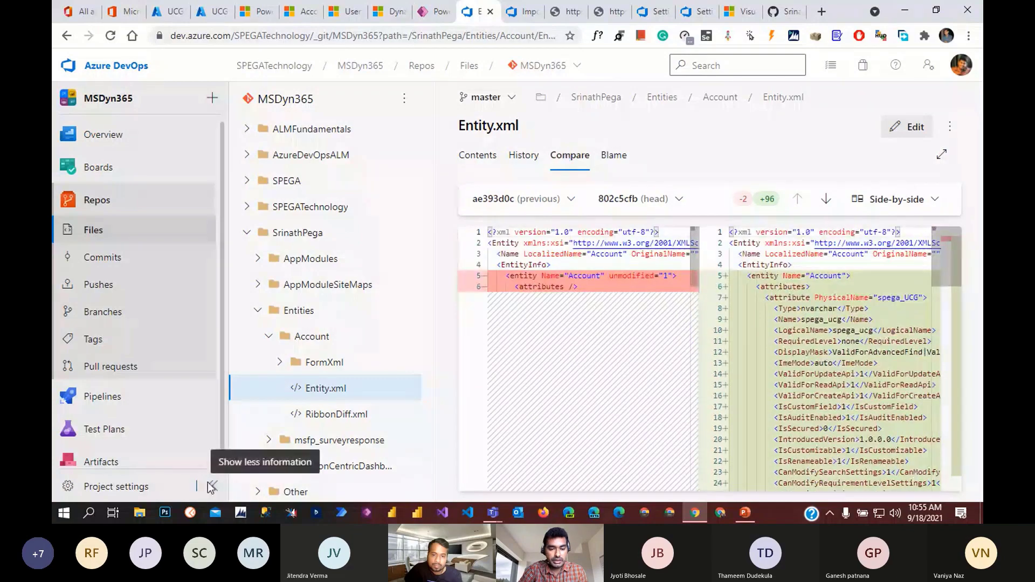
pyautogui.click(209, 486)
pyautogui.scroll(-15, 471, 384)
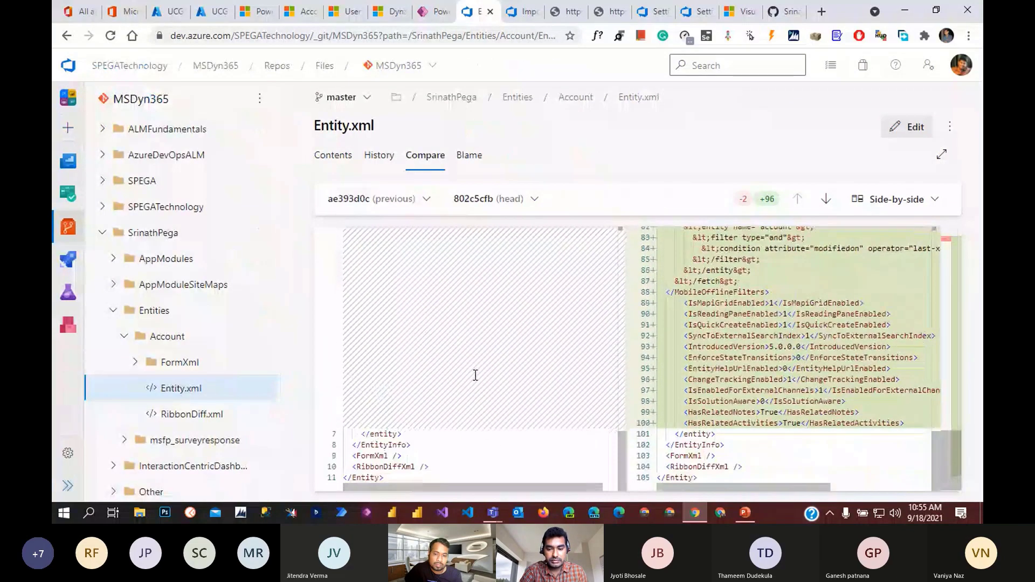
pyautogui.scroll(10, 474, 376)
pyautogui.scroll(10, 475, 376)
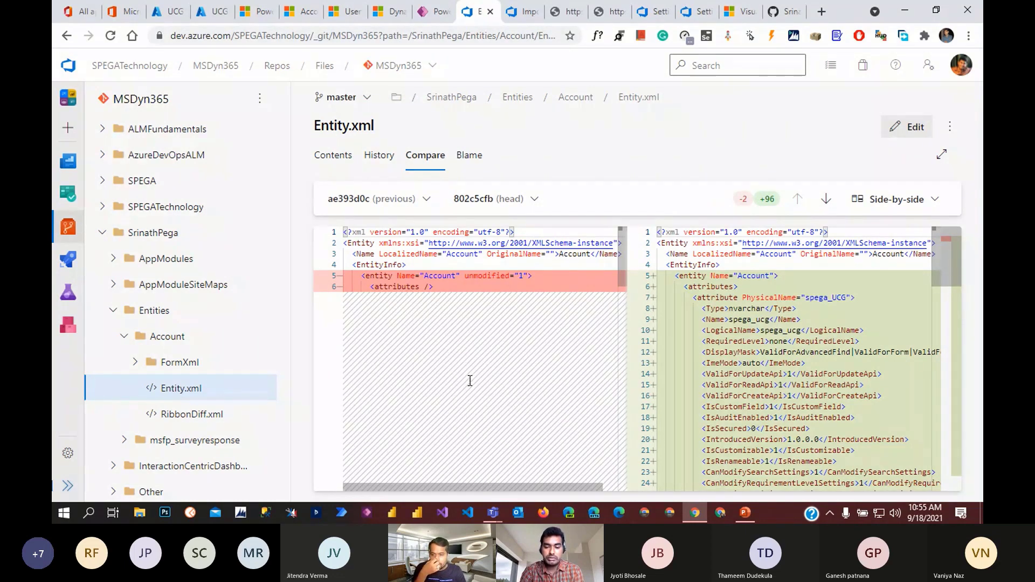
# - Bring the Azure DevOps for Dynamics 365 & Power Platform deck to the front
pyautogui.moveTo(495, 516)
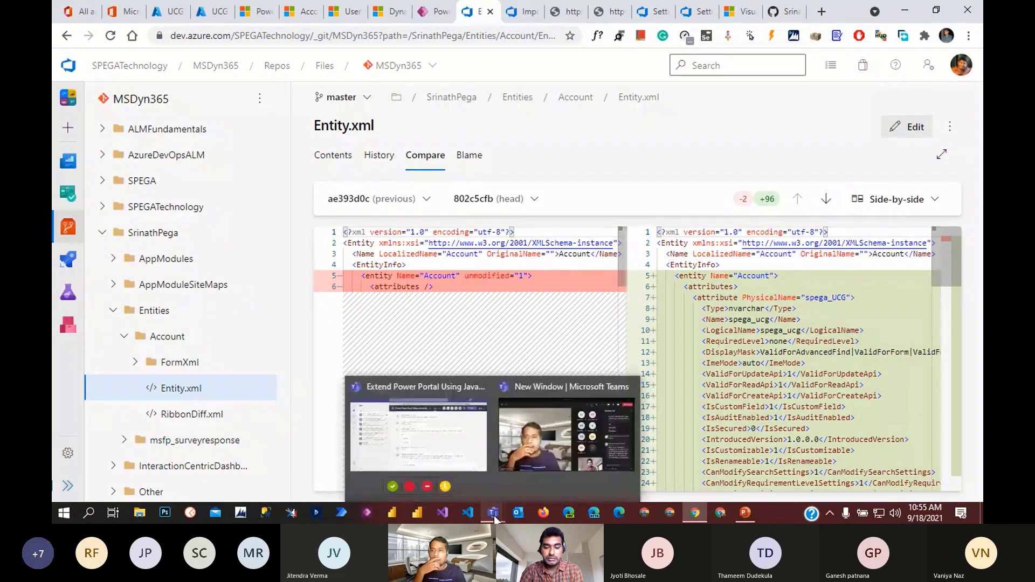
pyautogui.moveTo(486, 455)
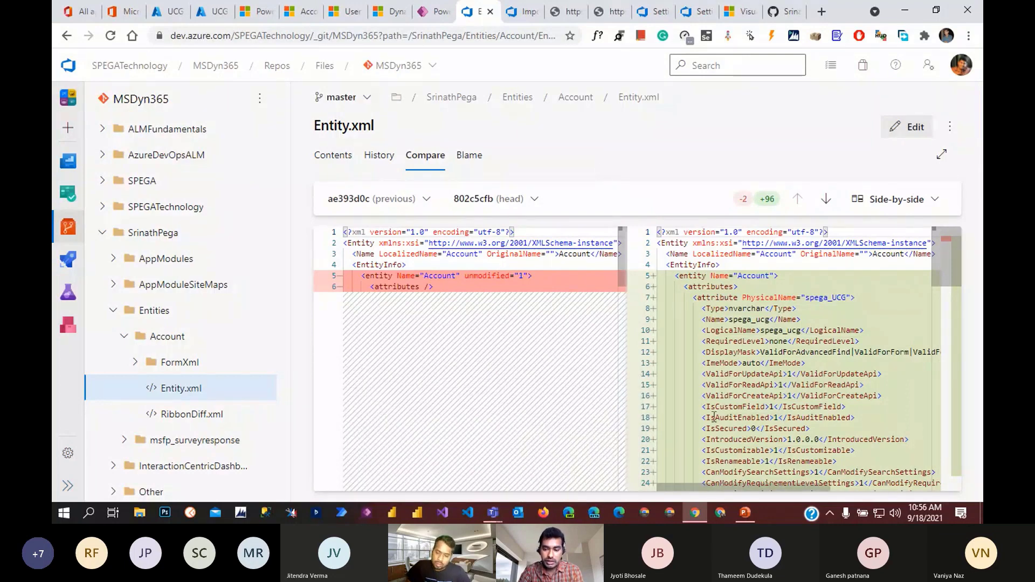
pyautogui.click(745, 512)
# - Present the title and Reach Me slides as a slideshow, then exit the show
pyautogui.scroll(3, 467, 417)
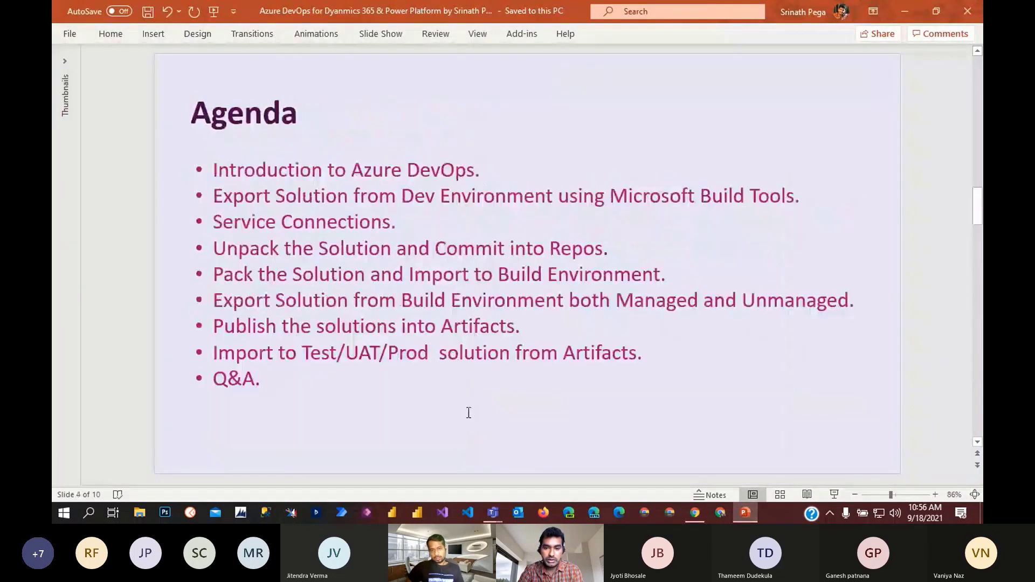
pyautogui.scroll(1, 468, 413)
pyautogui.scroll(-1, 468, 413)
pyautogui.scroll(3, 467, 413)
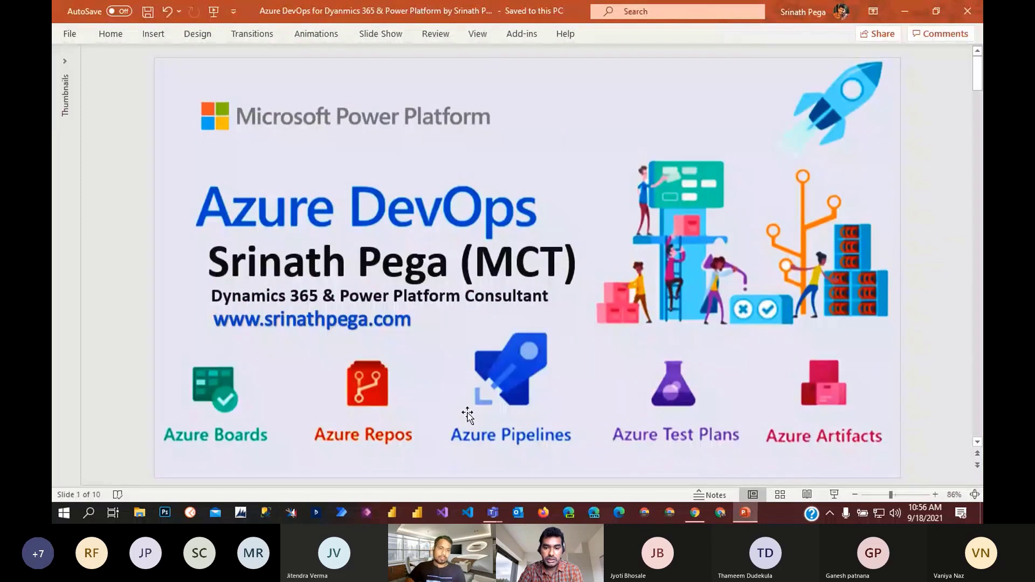
pyautogui.scroll(-1, 467, 415)
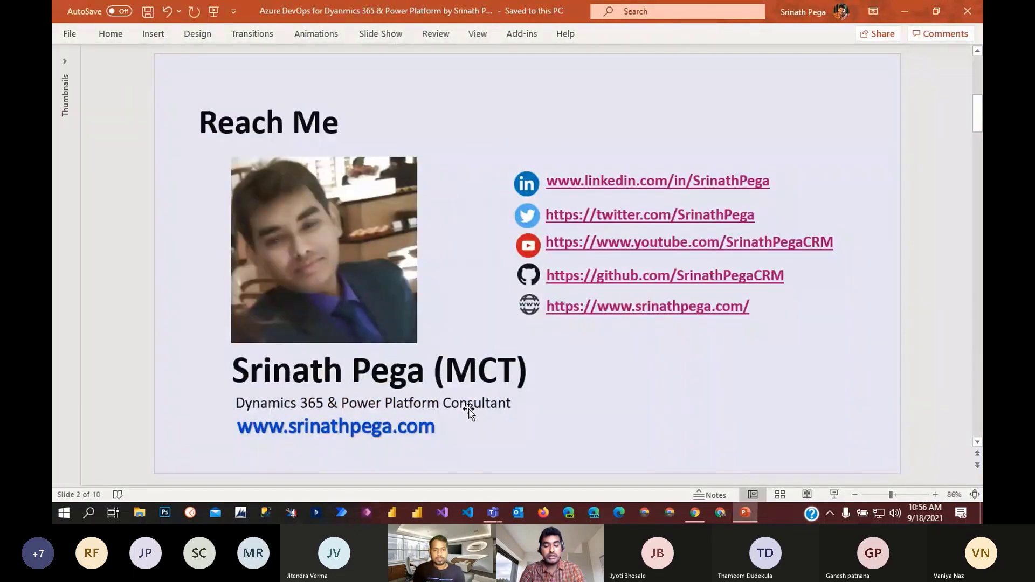
pyautogui.press('F5')
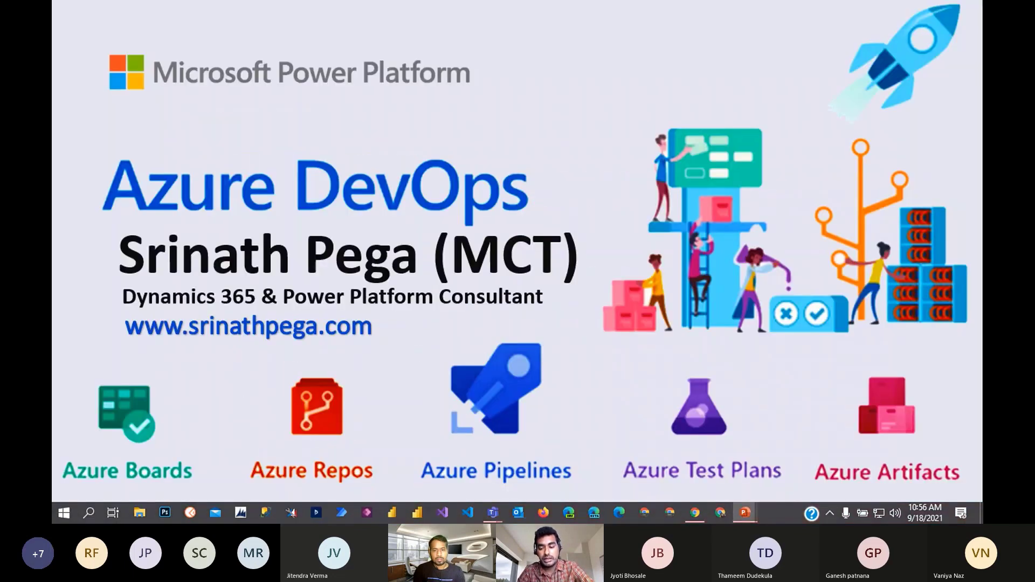
pyautogui.press('Right')
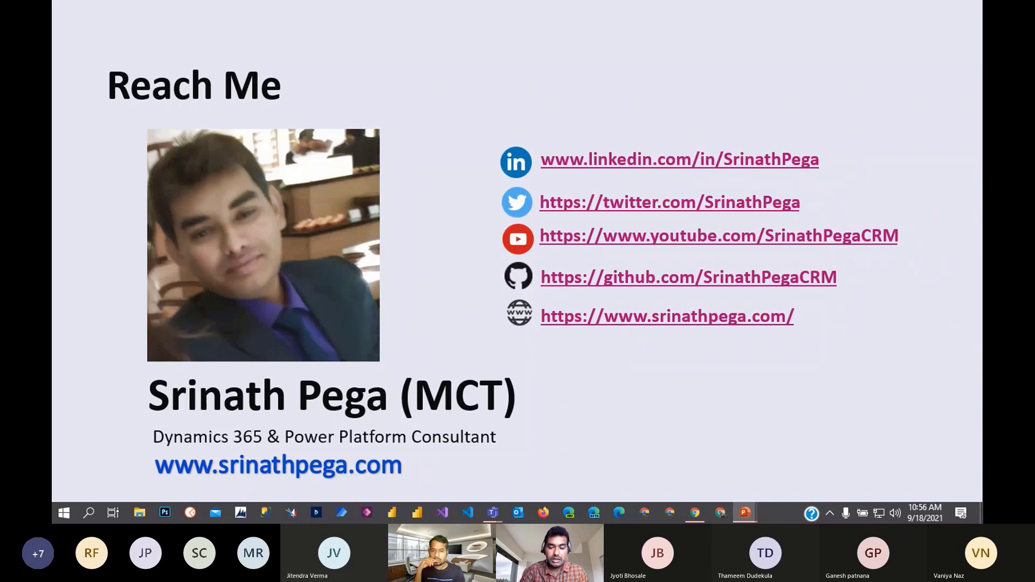
pyautogui.click(702, 426)
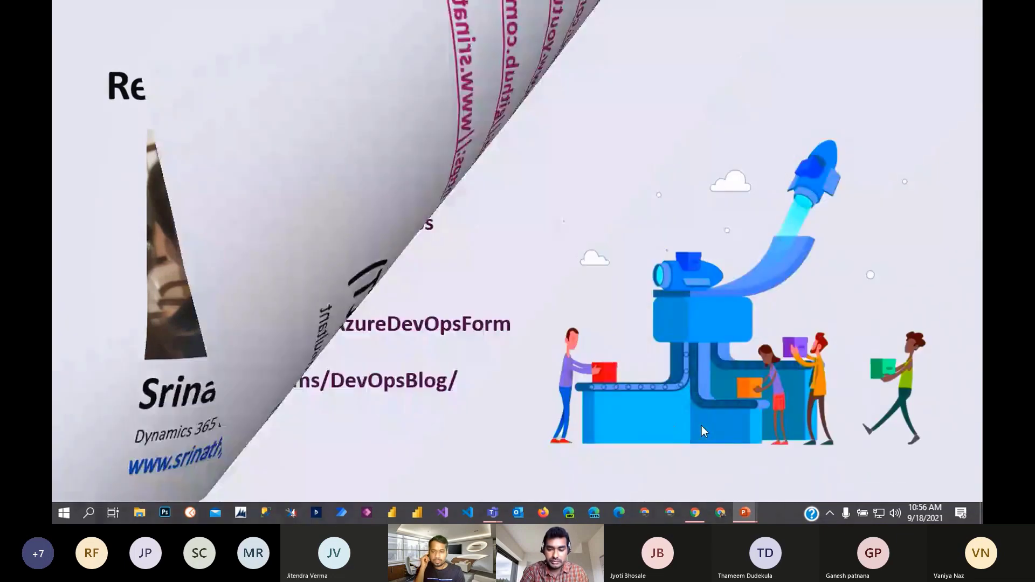
pyautogui.press('Left')
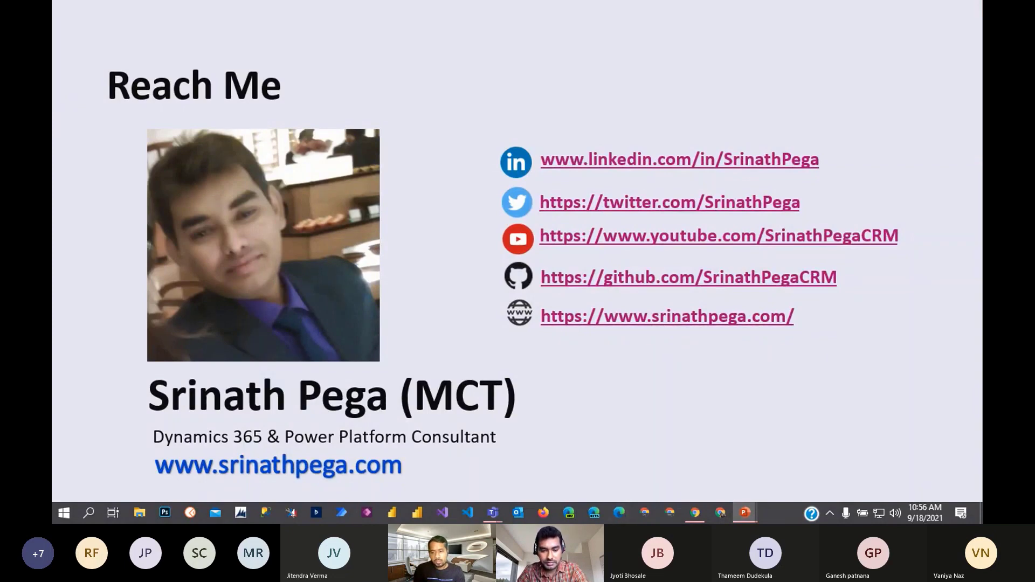
pyautogui.press('Escape')
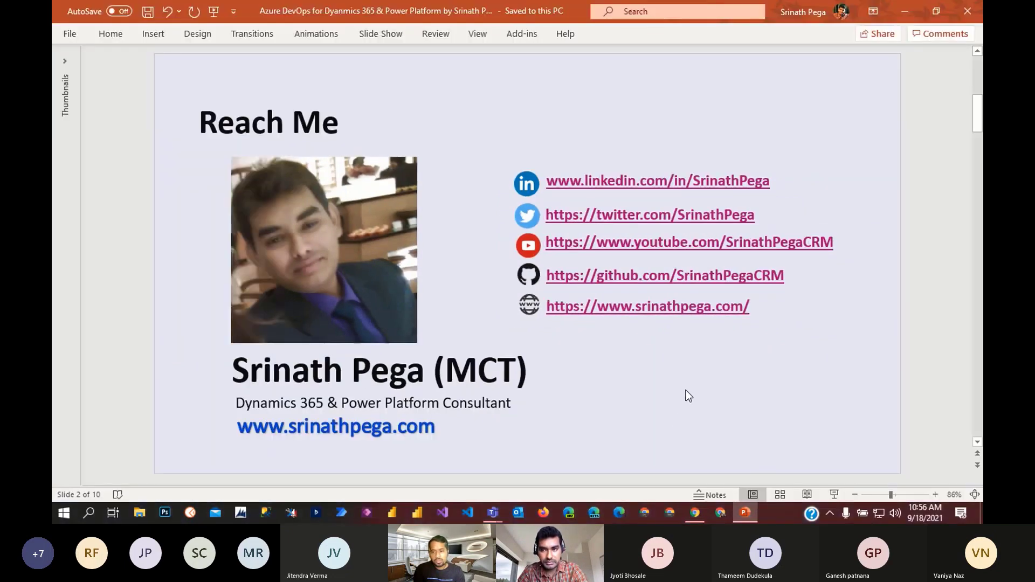
# - Minimise PowerPoint, dismiss the network discoverability prompt, and return to the Teams meeting window
pyautogui.click(904, 9)
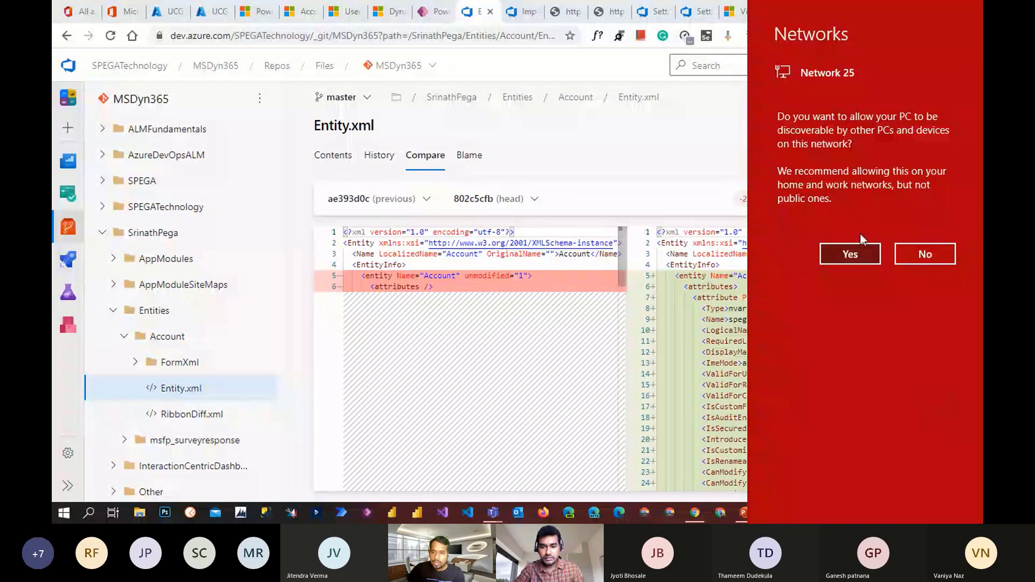
pyautogui.click(851, 254)
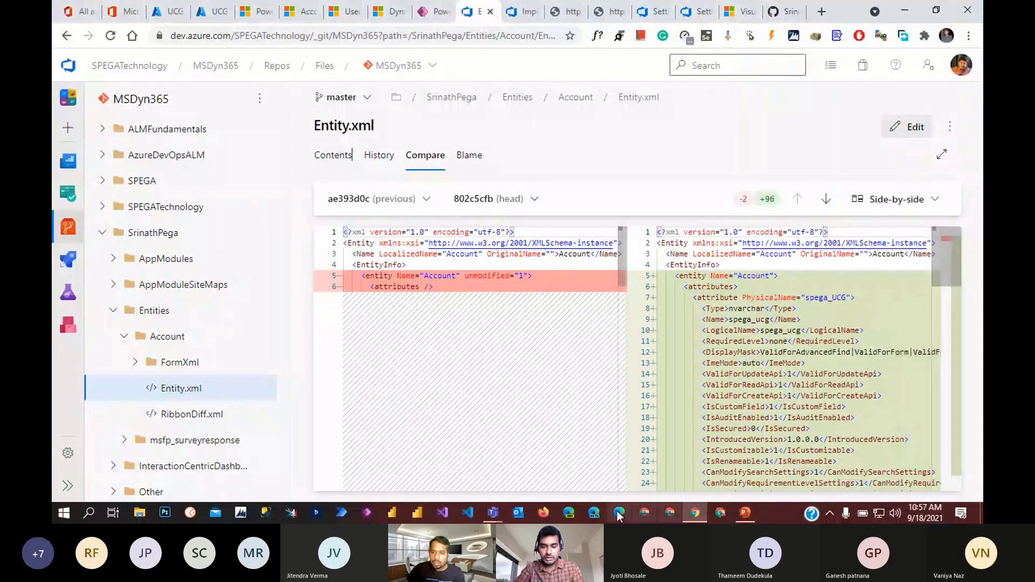
pyautogui.moveTo(493, 513)
pyautogui.click(540, 444)
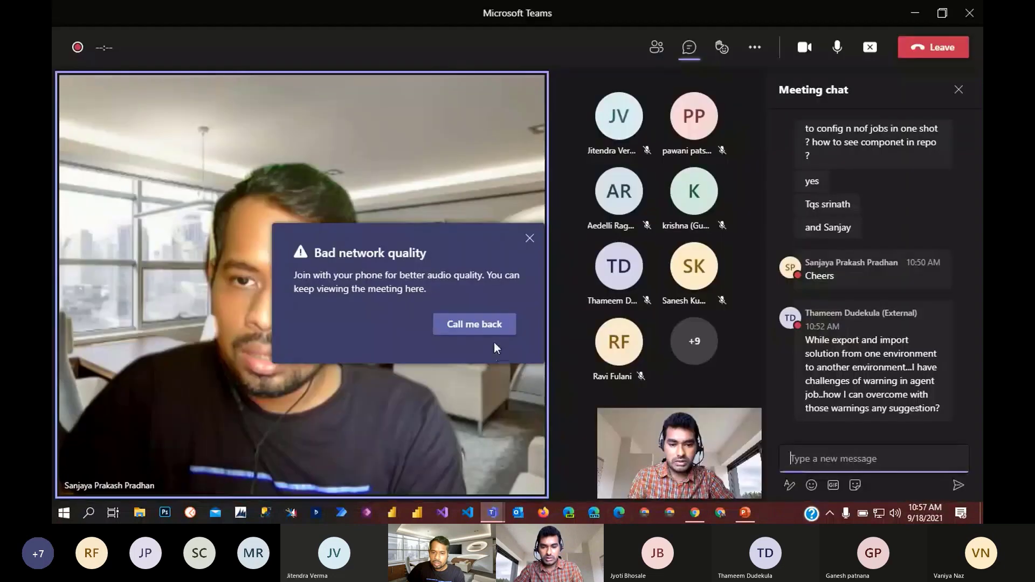
# - Dismiss the bad network warning and close the meeting chat after briefly reopening it for attendees' messages
pyautogui.click(529, 237)
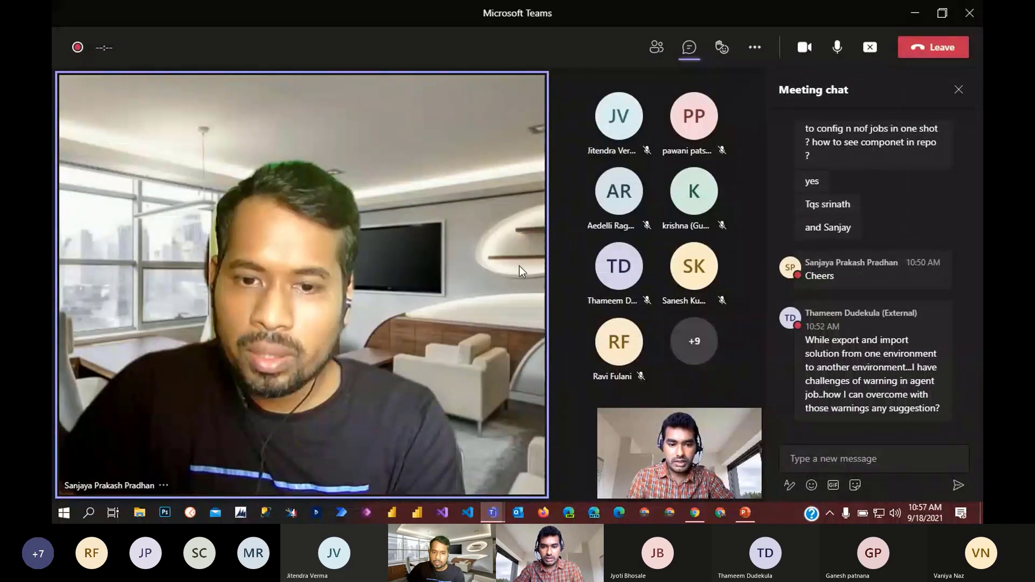
pyautogui.click(962, 91)
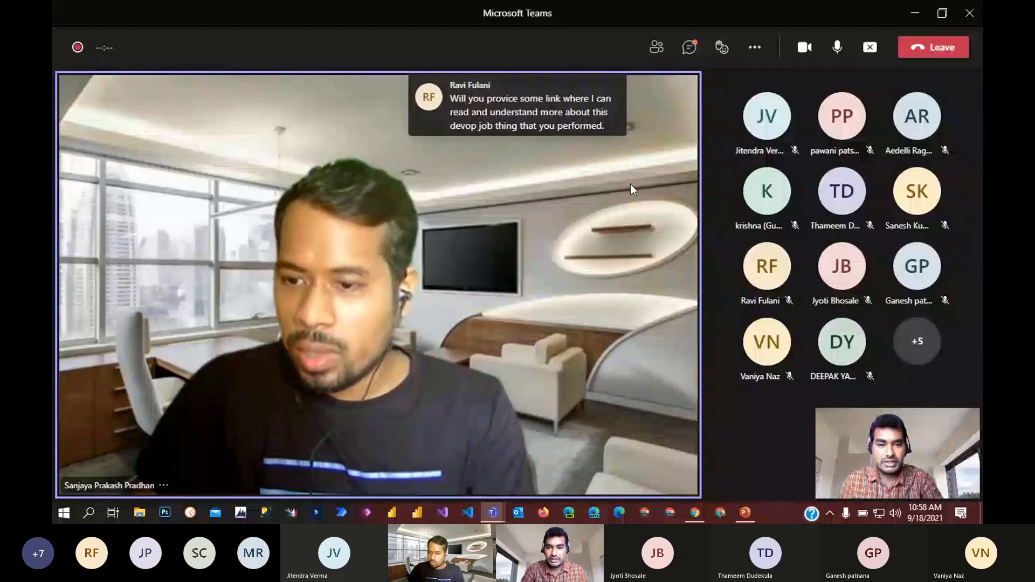
pyautogui.click(689, 47)
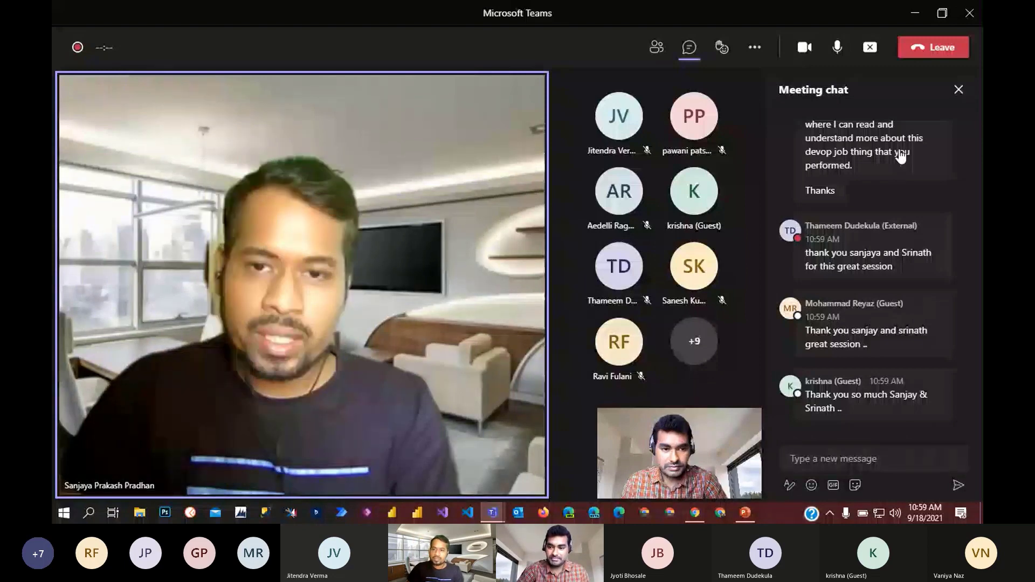
pyautogui.click(959, 90)
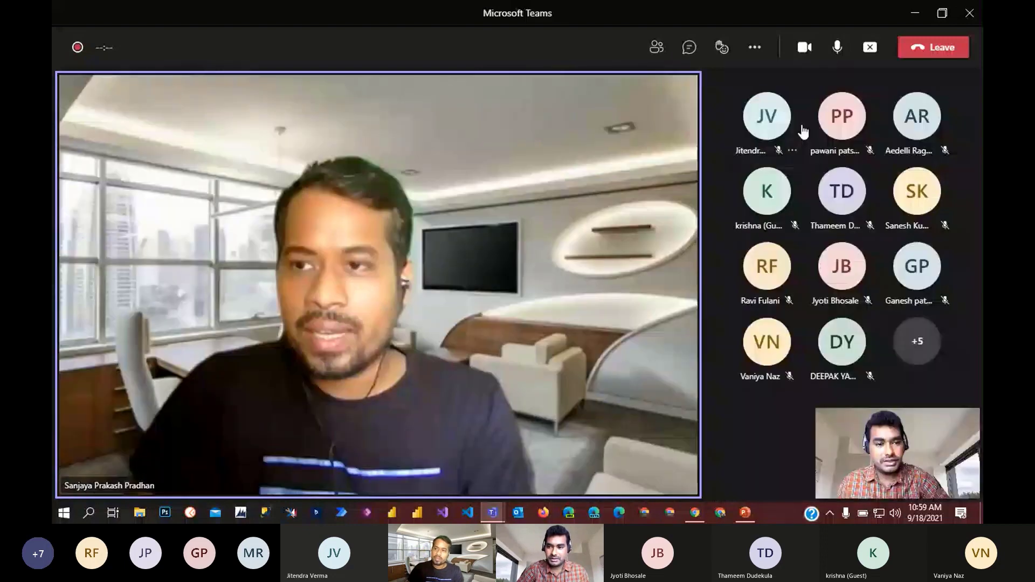